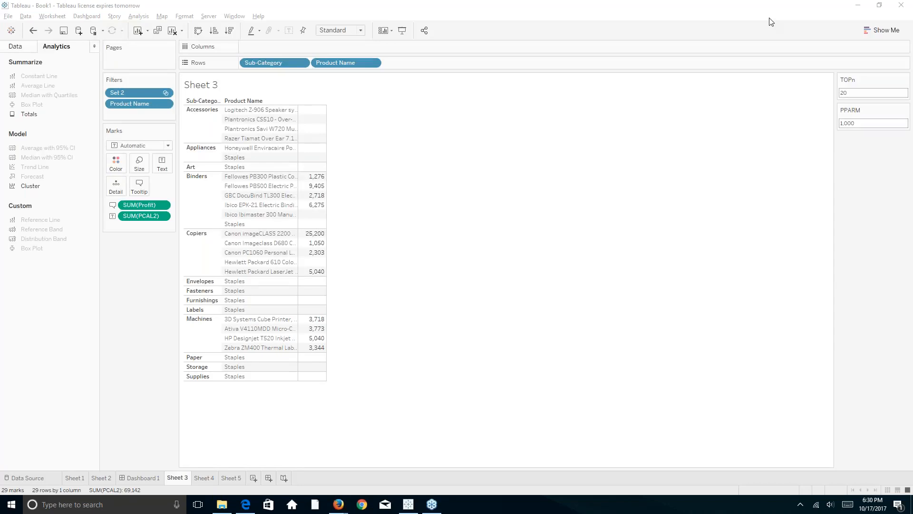
Set PPARM to 1, then to 1000, and reselect its value.
key(XF86AudioLowerVolume)
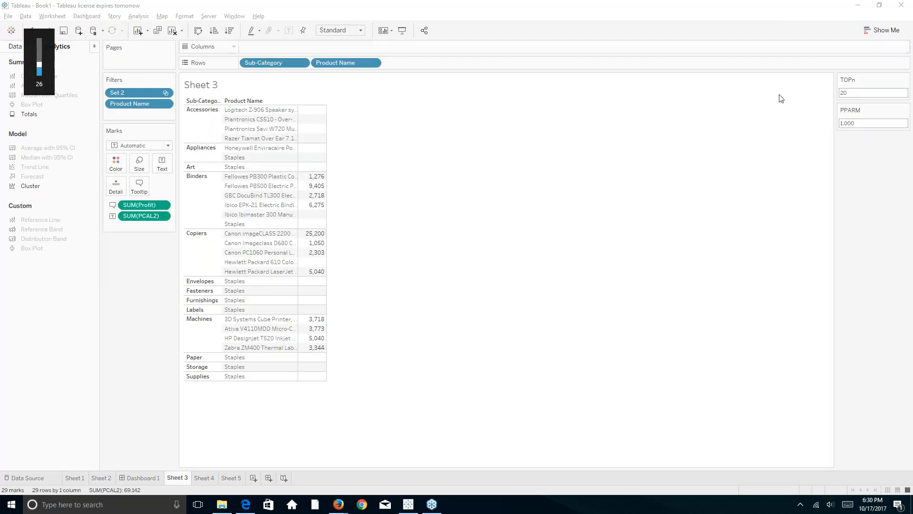
key(XF86AudioRaiseVolume)
key(XF86AudioRaiseVolume)
key(Delete)
key(Delete)
key(Delete)
key(Delete)
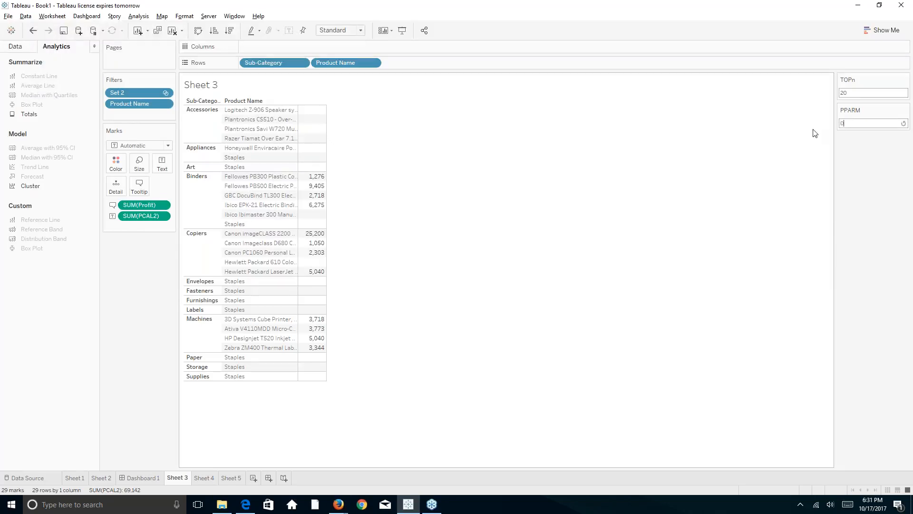
key(Delete)
text(1)
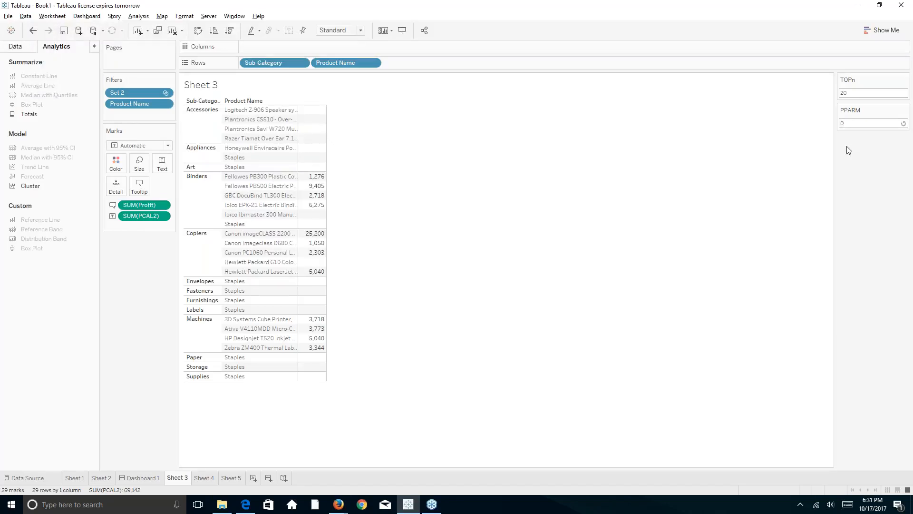
key(Return)
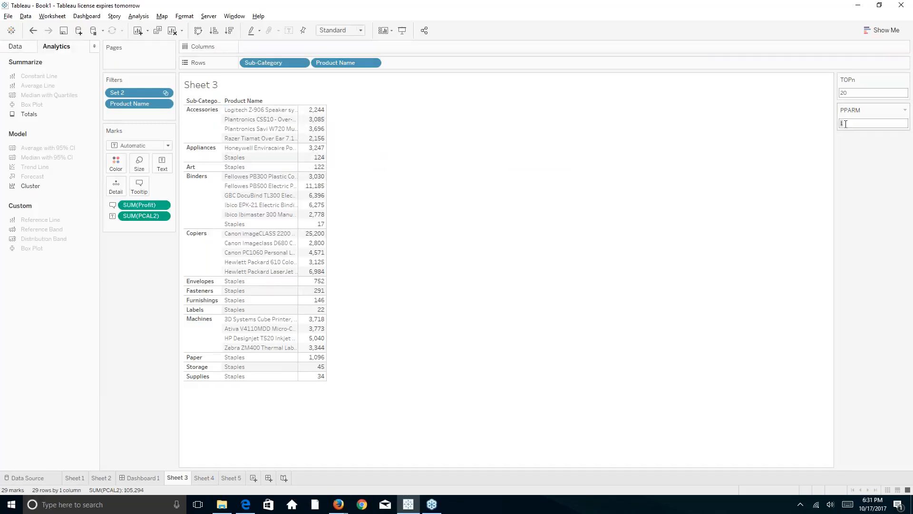
text(1000)
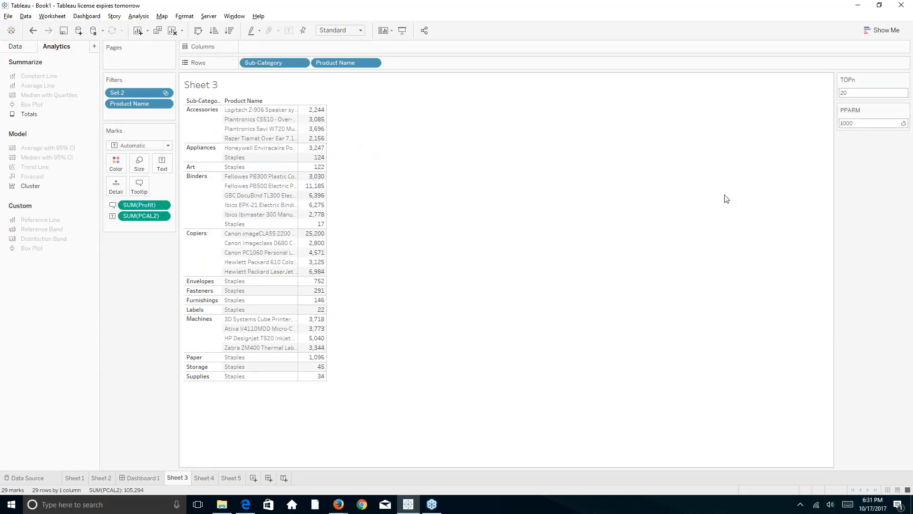
key(Return)
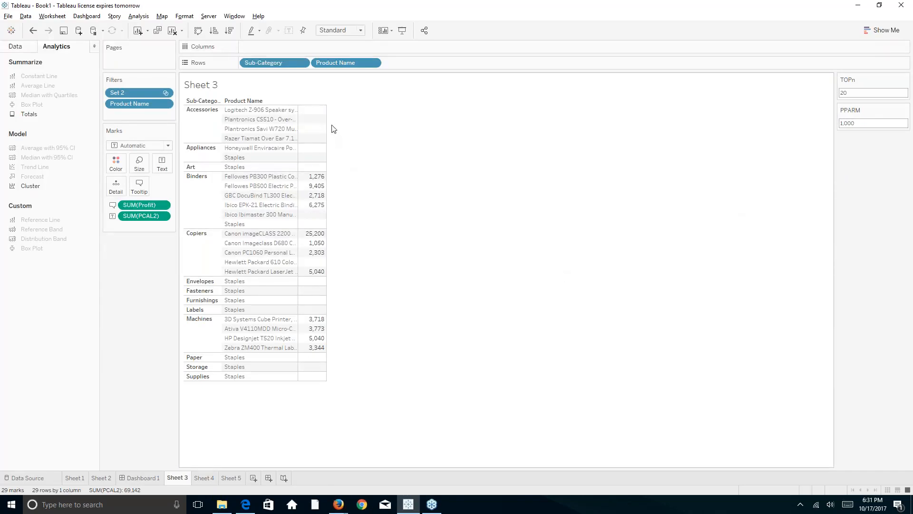
click(865, 124)
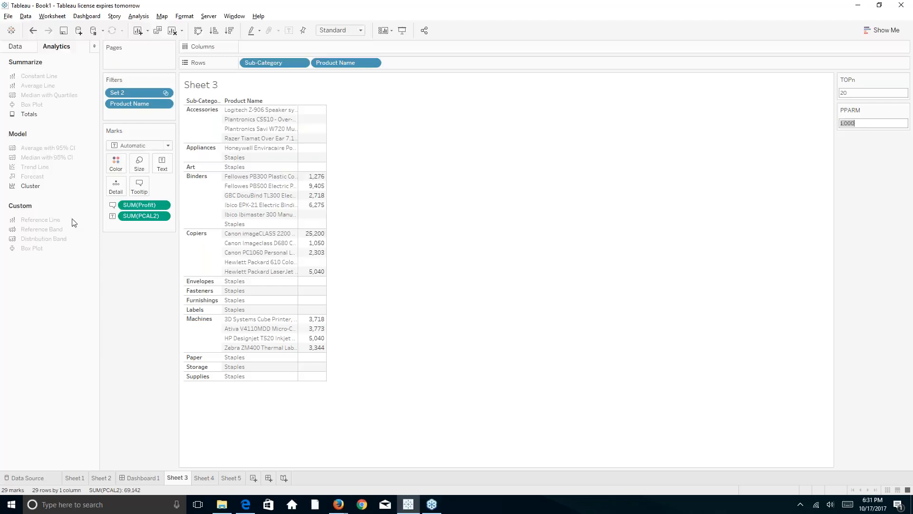
From the Data pane, review the PCAL2 formula and close it without changes.
click(14, 47)
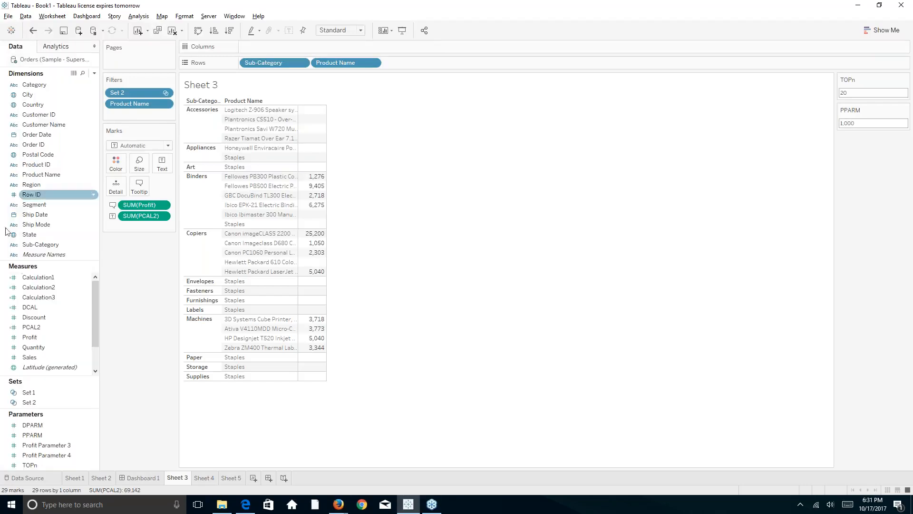
right_click(33, 327)
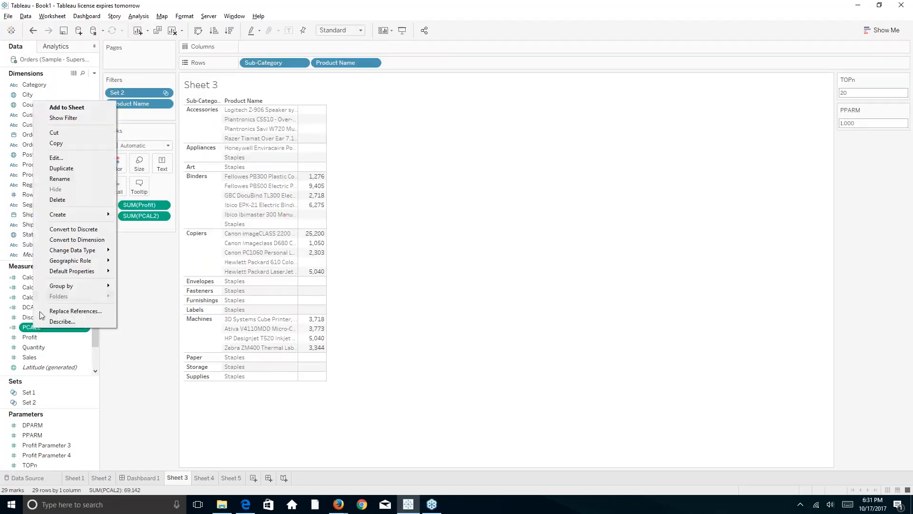
click(77, 159)
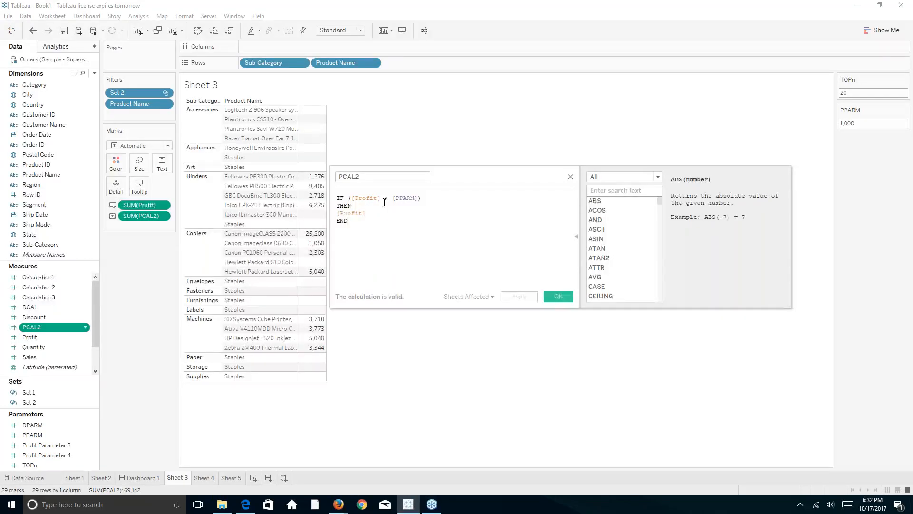
click(556, 299)
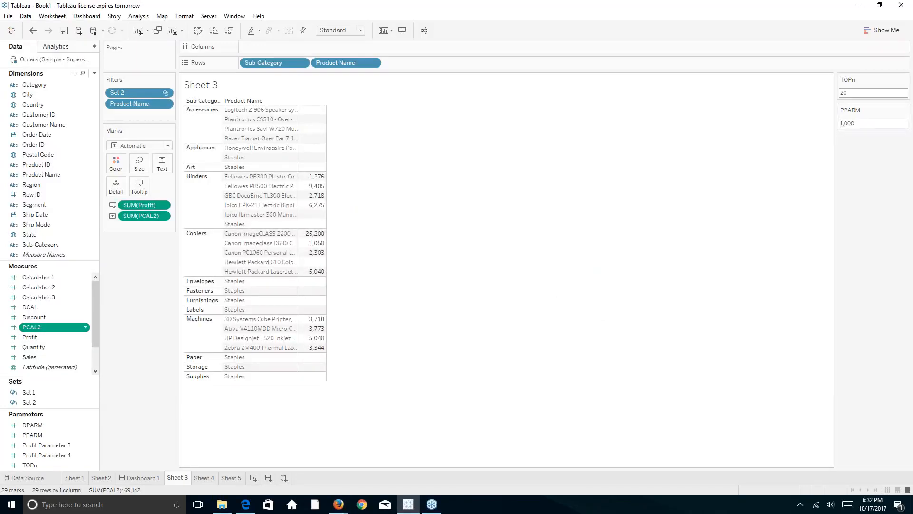
Commit PPARM as 1, then start typing 1000 into the control.
click(841, 122)
key(Delete)
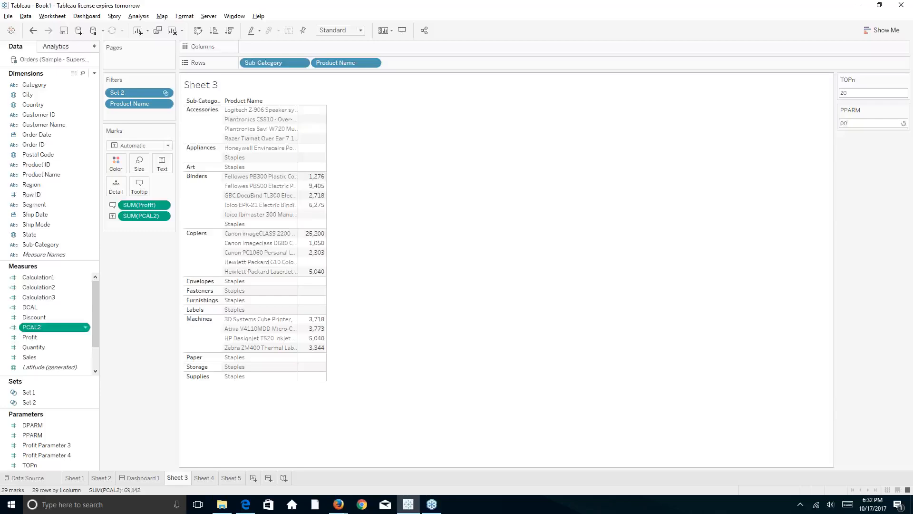
key(Delete)
key(Delete)
text(1)
key(Return)
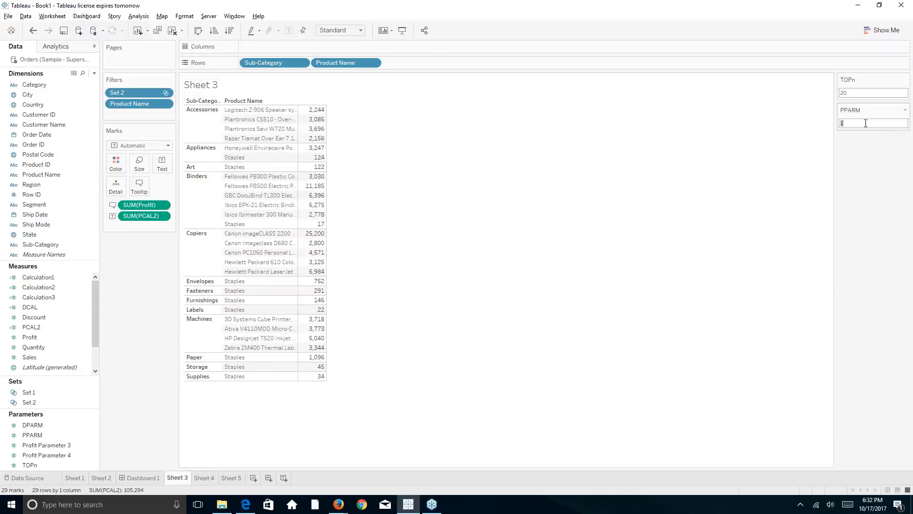
text(1000)
Commit PPARM at 1000 and replace END with ELSE in the PCAL2 formula.
click(856, 145)
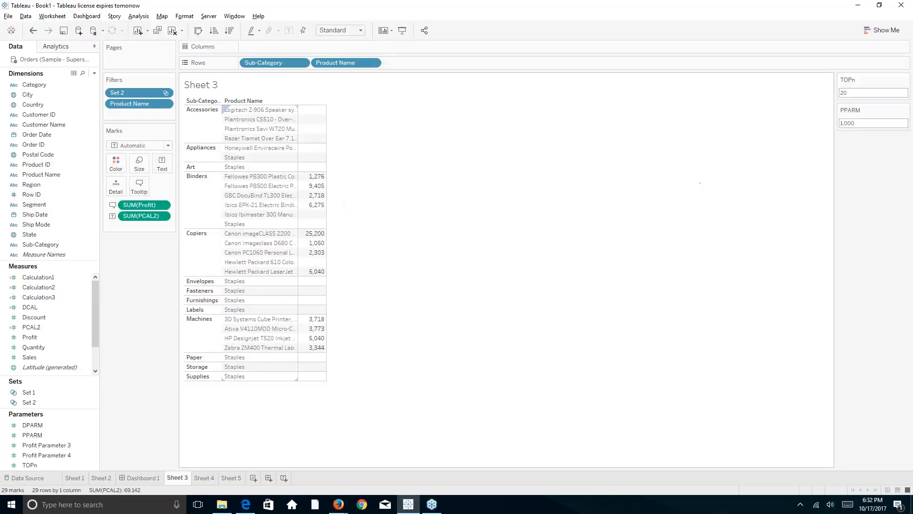
right_click(37, 328)
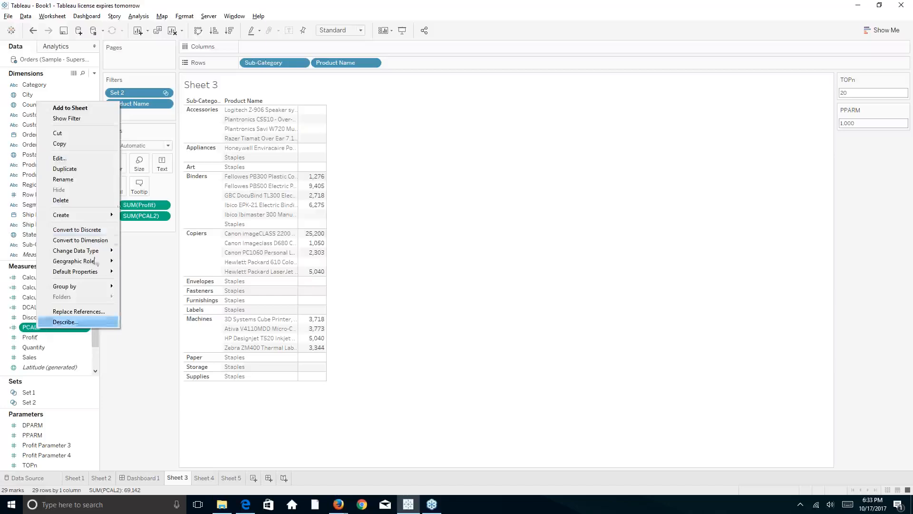
click(110, 158)
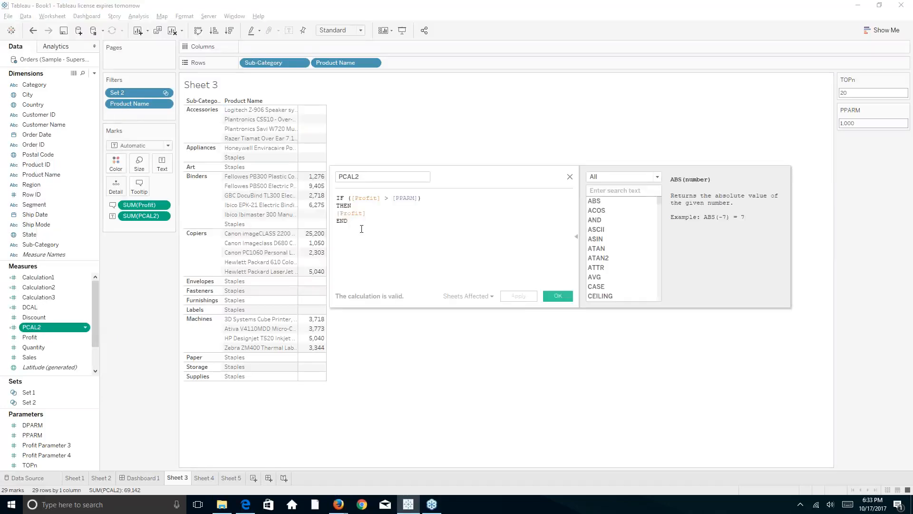
key(BackSpace)
key(BackSpace)
key(BackSpace)
text(Else)
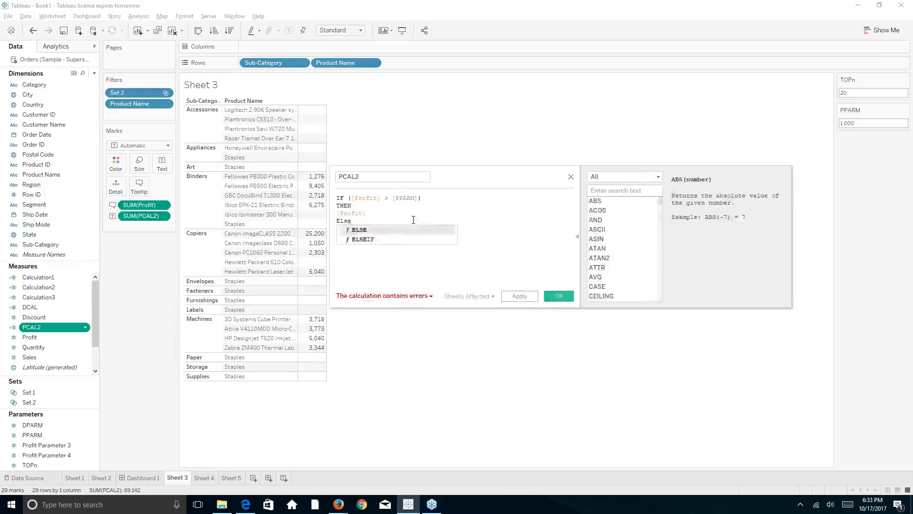
key(Return)
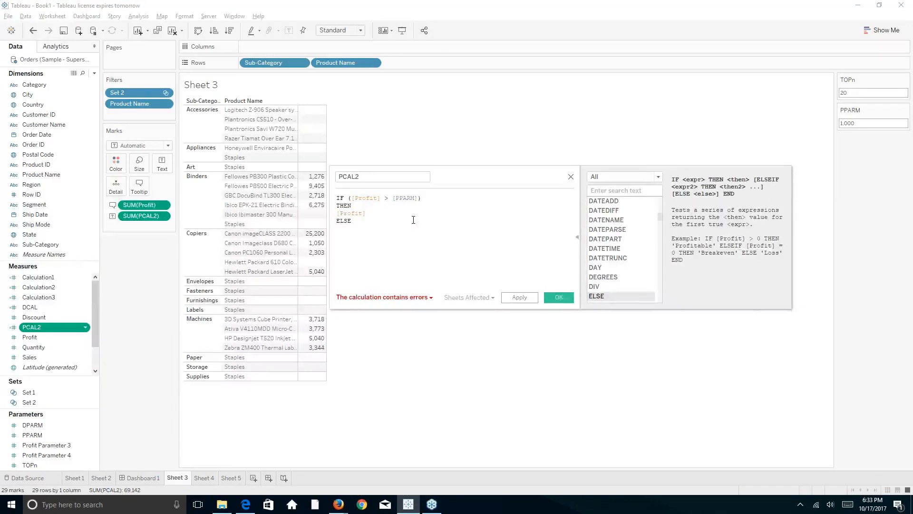
key(Return)
Add -[Profit] and a closing END, then apply and confirm the formula.
text(-pro)
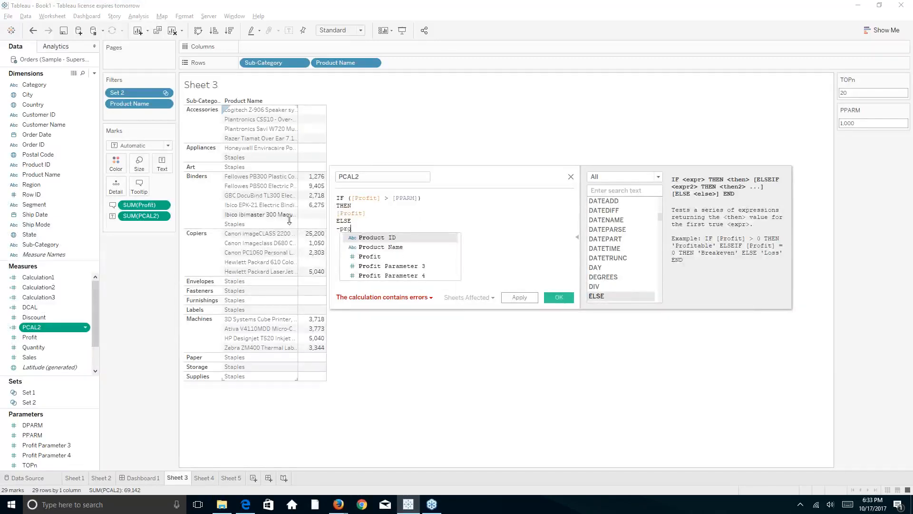
click(370, 256)
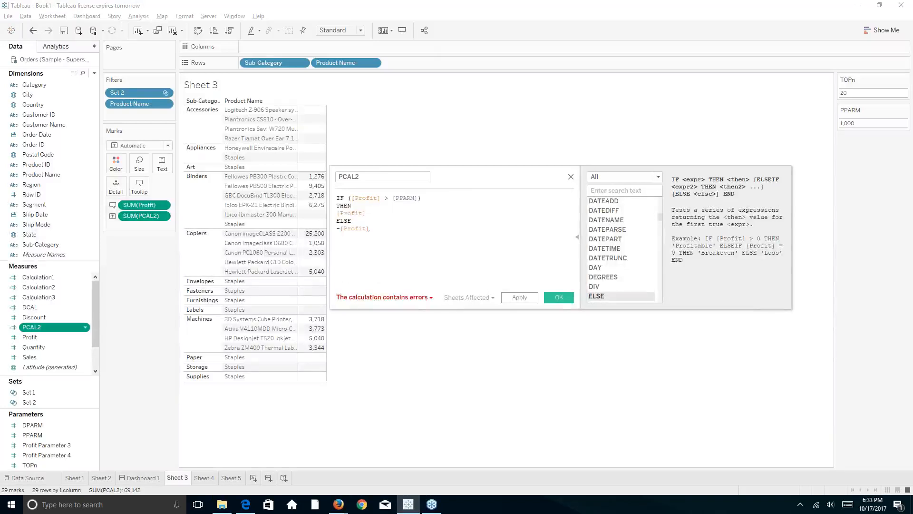
key(Return)
text(end)
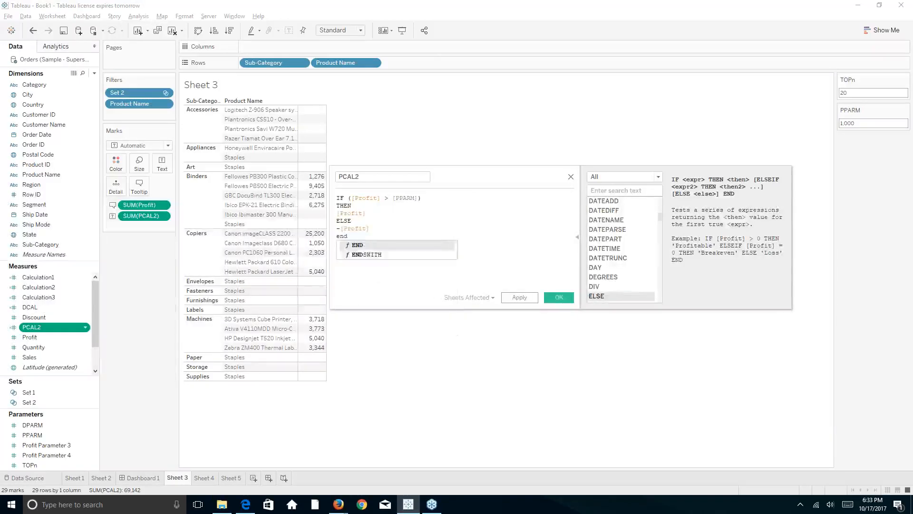
key(Escape)
key(Return)
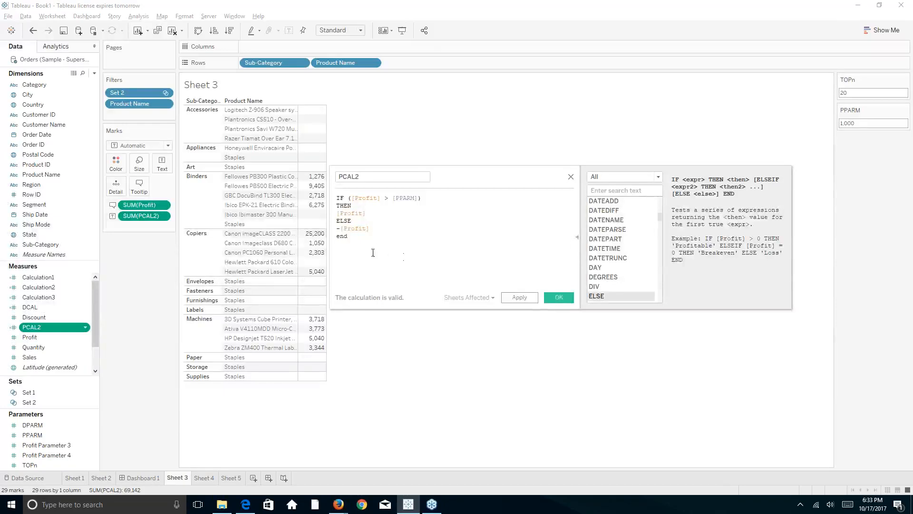
click(527, 298)
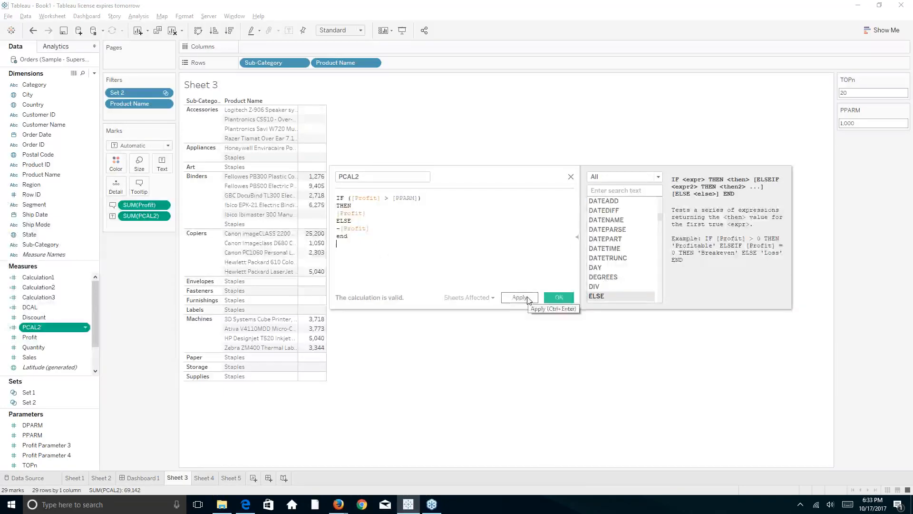
click(552, 299)
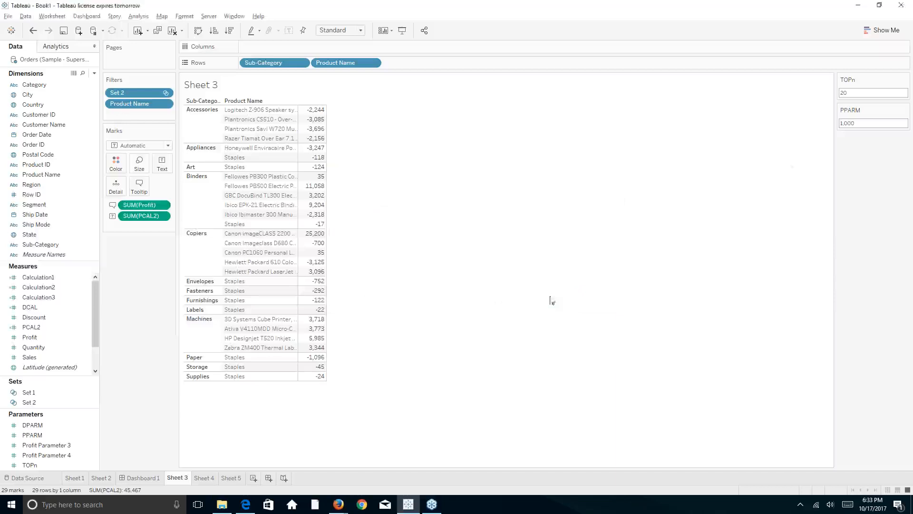
Reset the PPARM value to 1.
click(856, 123)
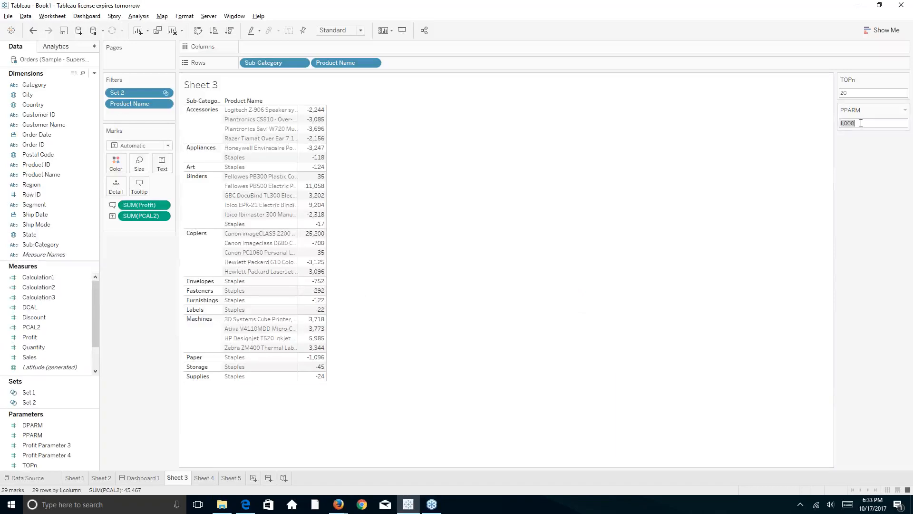
key(Delete)
key(Delete)
key(Delete)
key(Delete)
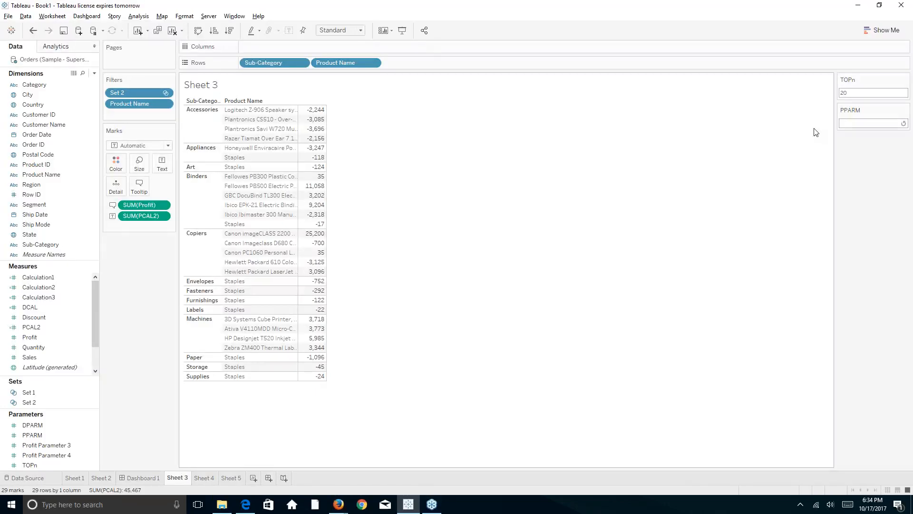
text(1)
key(Return)
Change PPARM to 1,000 and try moving SUM(PCAL2) toward the Color shelf.
click(849, 124)
text(1,0)
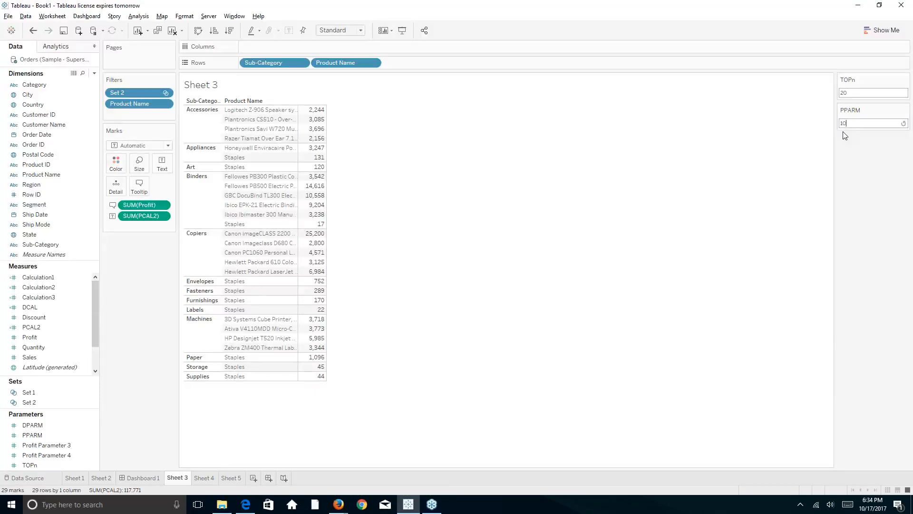
text(00)
key(Return)
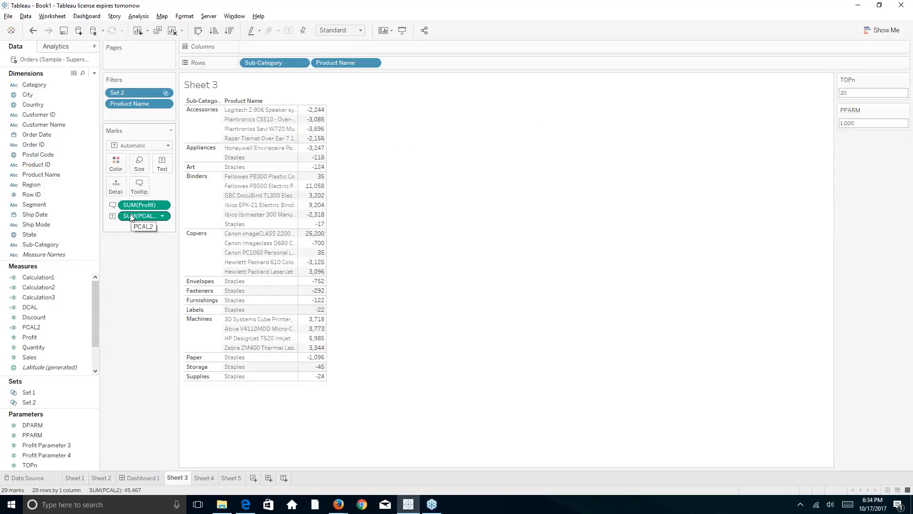
mouse_move(131, 217)
mouse_down()
mouse_move(116, 187)
mouse_move(120, 164)
mouse_move(138, 200)
mouse_move(132, 217)
mouse_up()
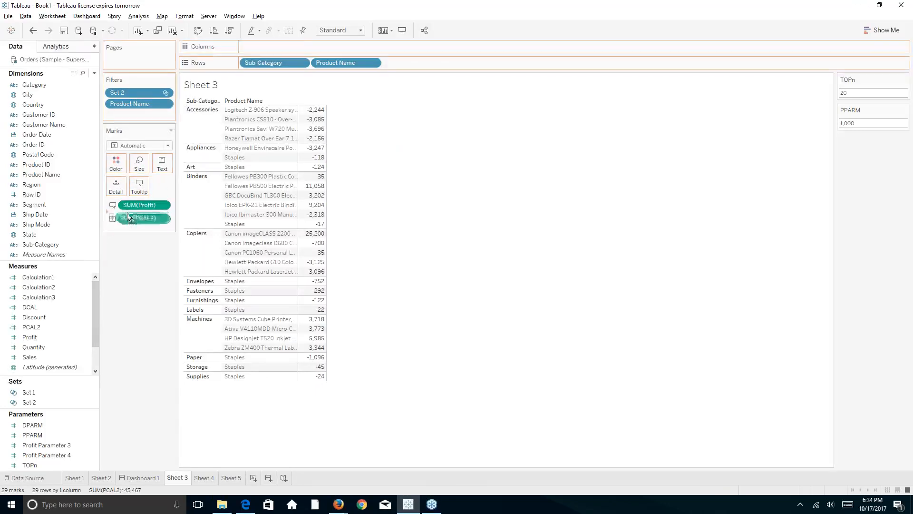
Replace the THEN value [Profit] with "green" in PCAL2 and view the type-mismatch error.
right_click(39, 328)
click(48, 155)
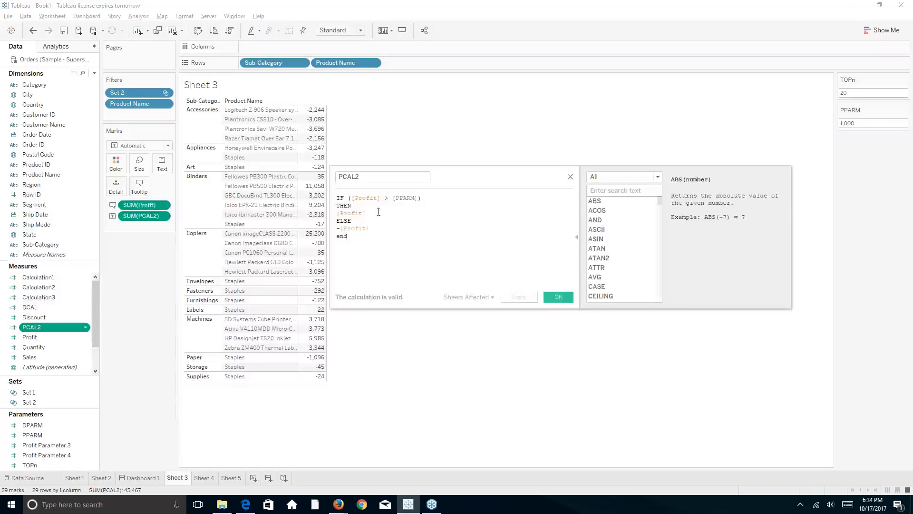
click(339, 213)
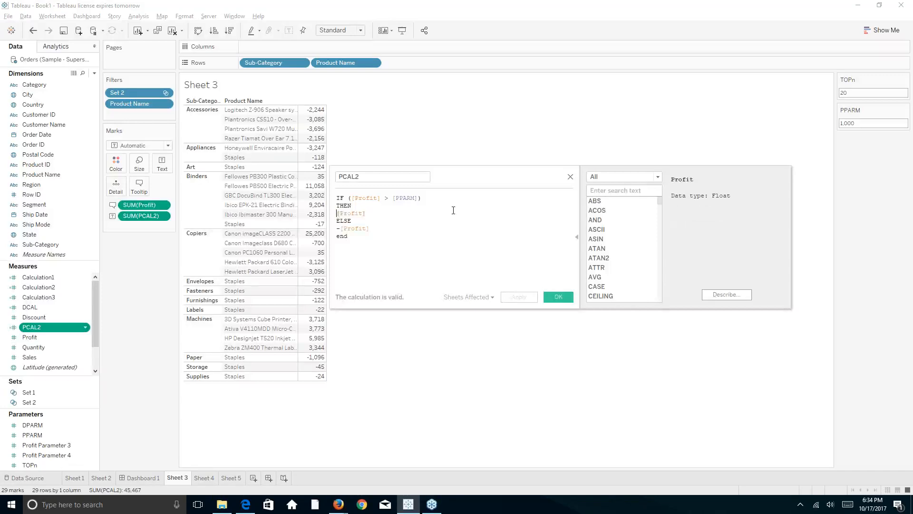
text("green)
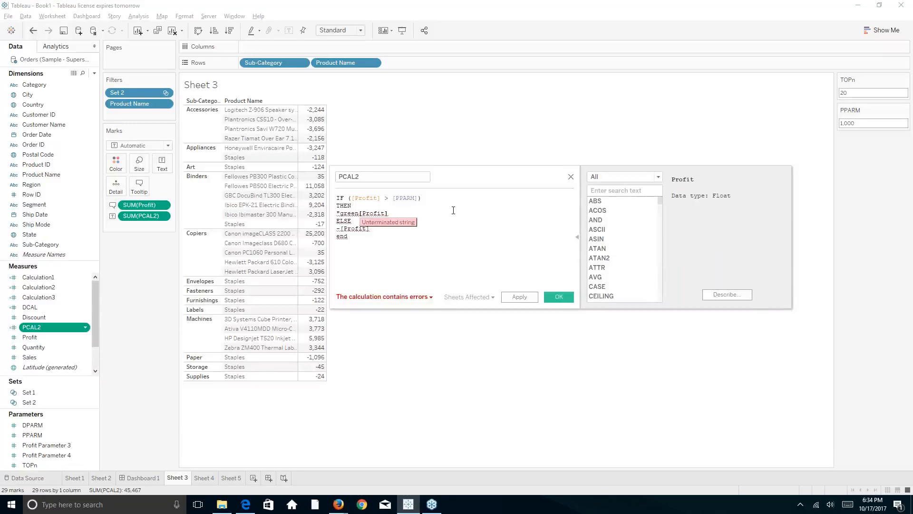
key(Delete)
key(Delete)
key(Delete)
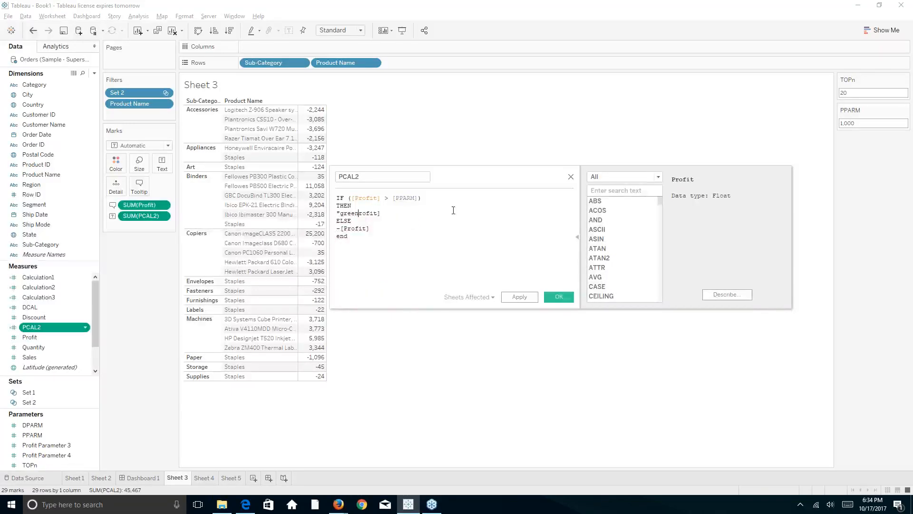
key(Delete)
key(Delete)
key(Delete)
key(Delete)
key(Delete)
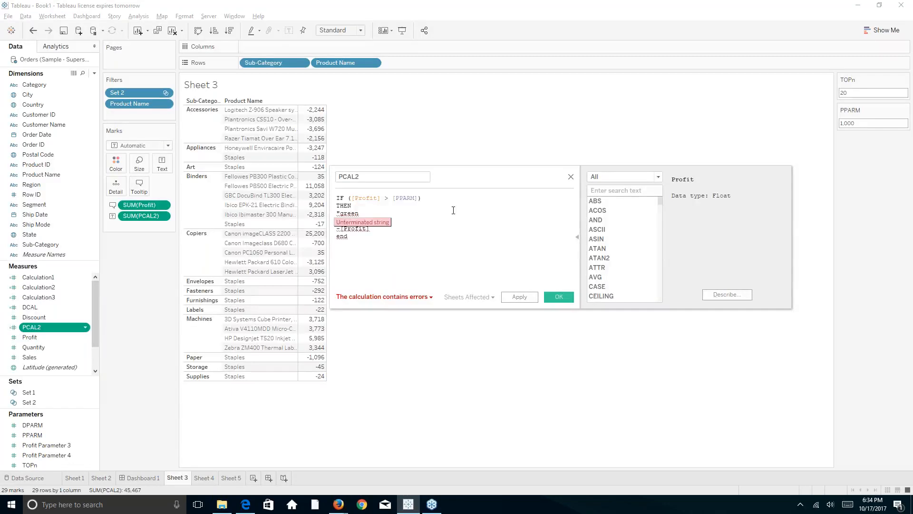
text(")
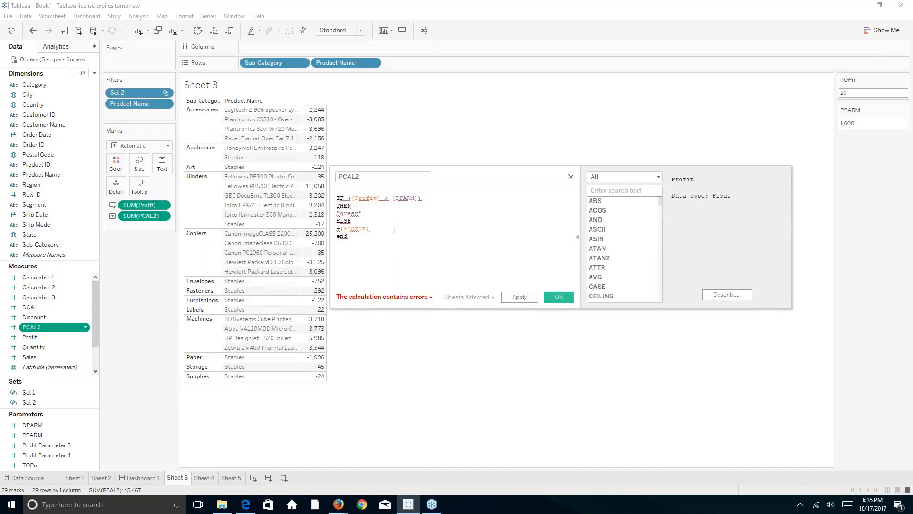
click(431, 298)
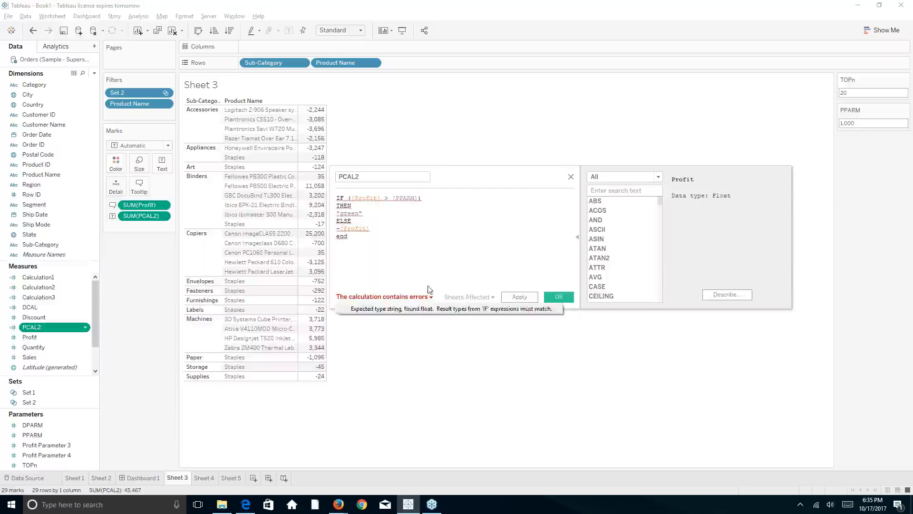
Dismiss the error details and delete "green" from the THEN line.
click(423, 236)
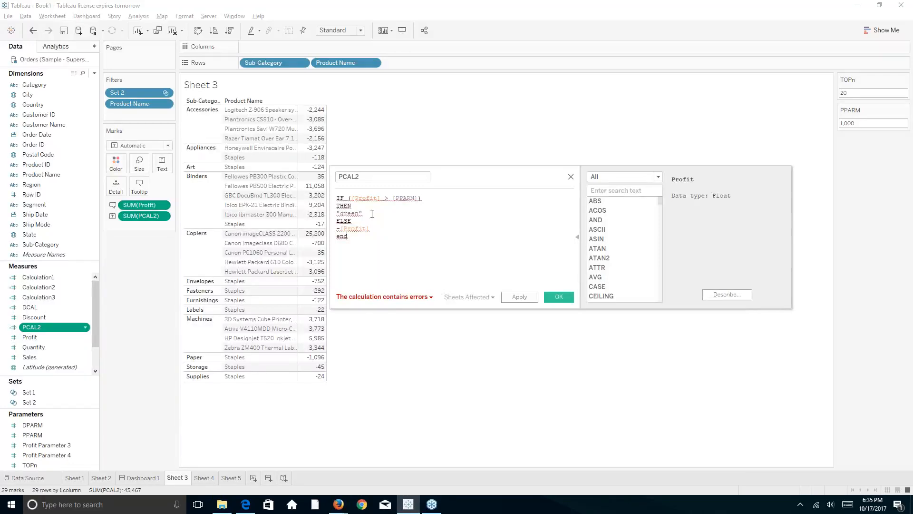
mouse_move(372, 214)
drag(362, 213, 336, 213)
key(BackSpace)
Try [Category] after THEN, check its mismatch error, then delete it.
text(c)
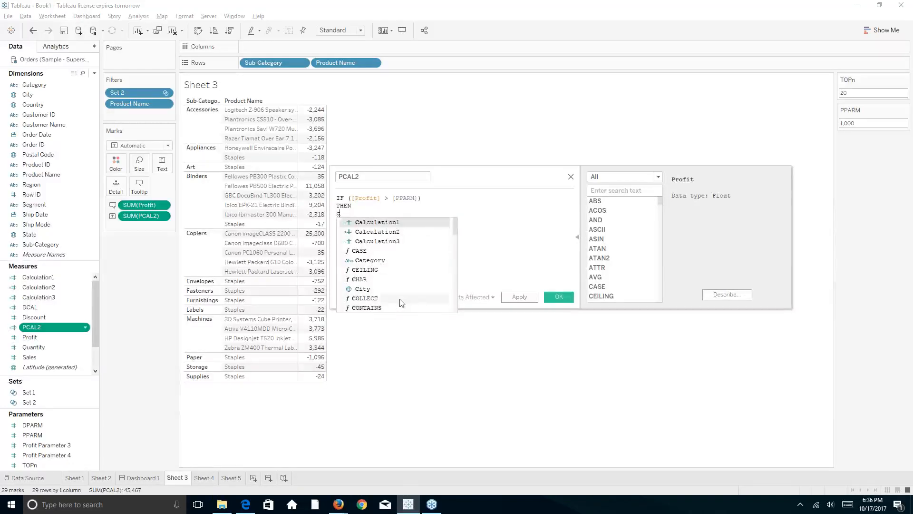
click(407, 260)
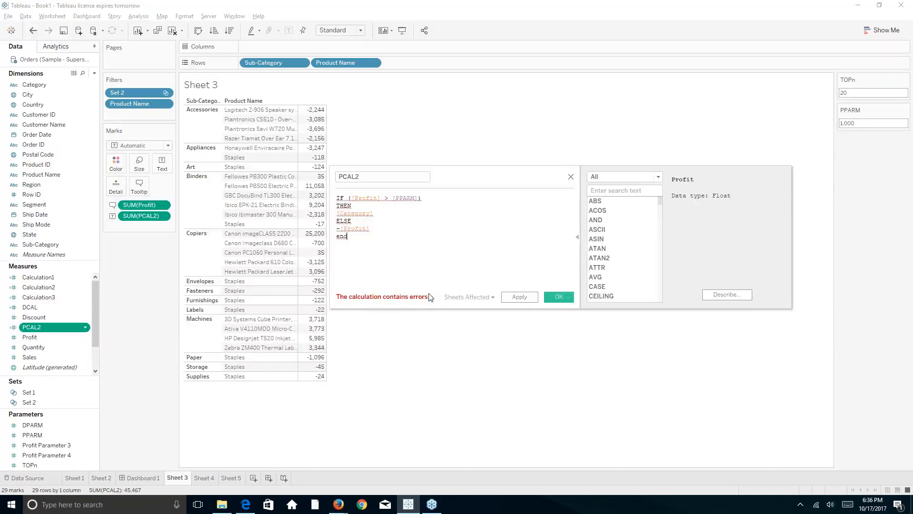
click(431, 298)
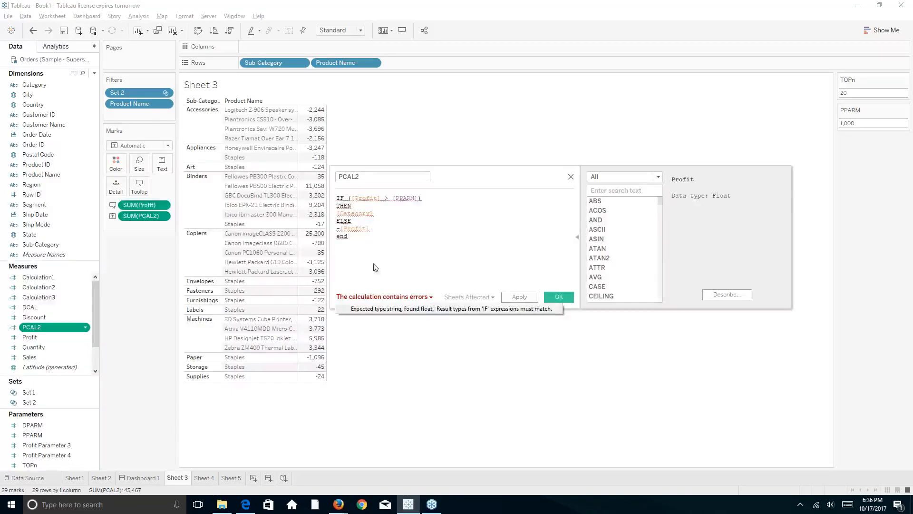
click(379, 211)
key(BackSpace)
key(BackSpace)
key(BackSpace)
key(BackSpace)
key(BackSpace)
key(BackSpace)
key(BackSpace)
key(BackSpace)
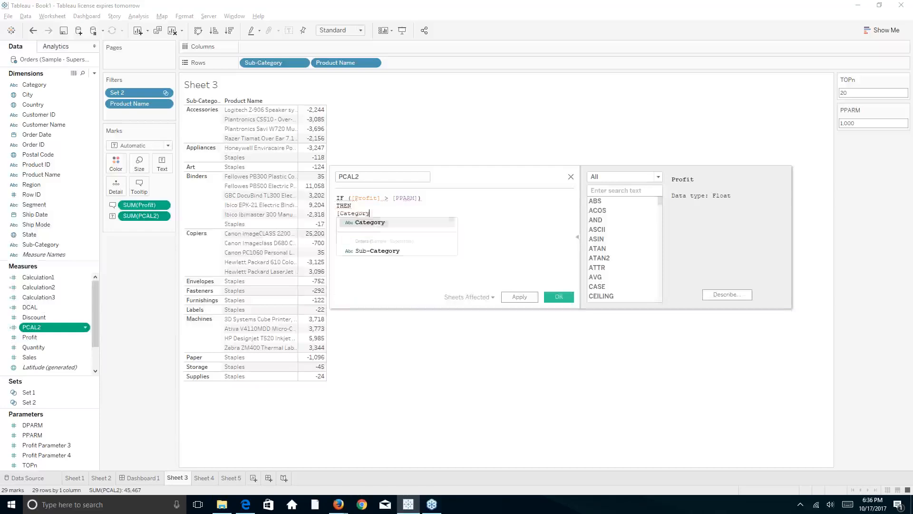
key(BackSpace)
key(BackSpace)
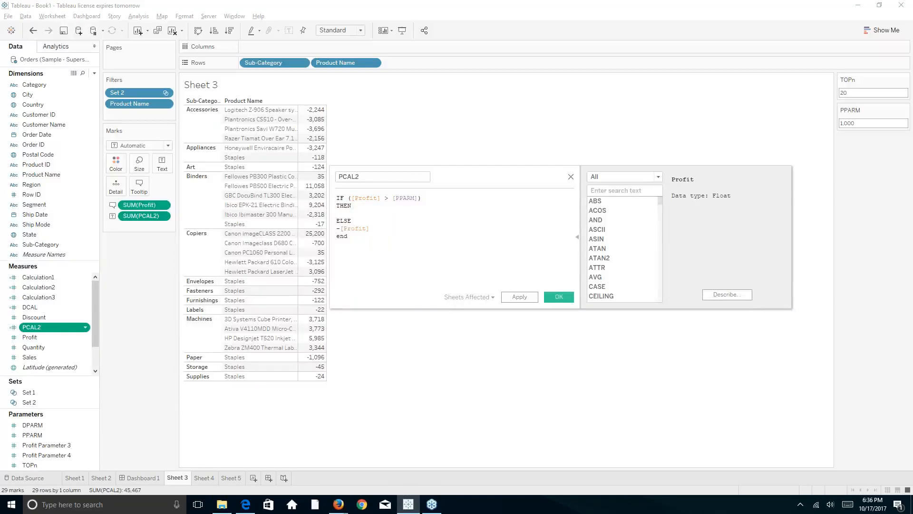
Make PCAL2 return 999 after THEN and 0 after ELSE, then save with OK.
text(999)
click(379, 236)
click(384, 214)
key(BackSpace)
key(BackSpace)
key(BackSpace)
key(BackSpace)
key(BackSpace)
key(BackSpace)
key(BackSpace)
key(BackSpace)
key(BackSpace)
text(0)
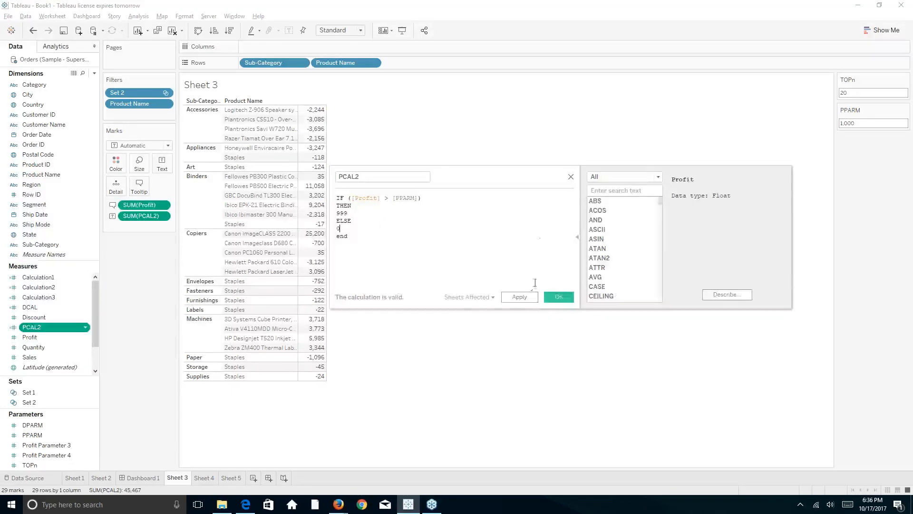
click(553, 297)
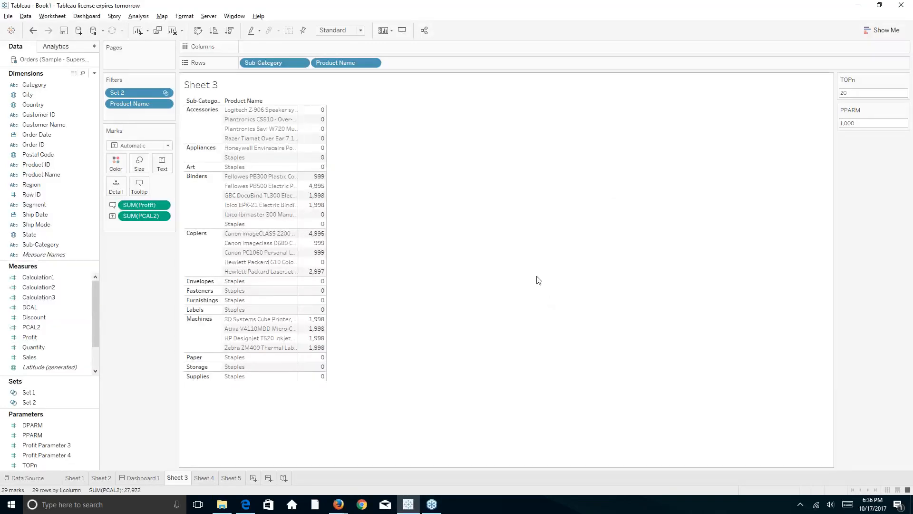
Enter 1 as the PPARM value and inspect the recalculated Sheet 3 values.
click(865, 125)
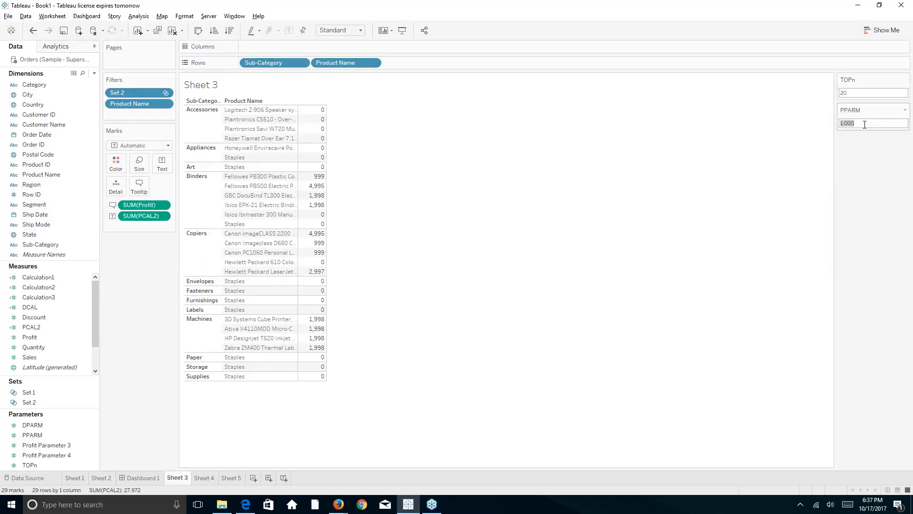
text(1)
key(Return)
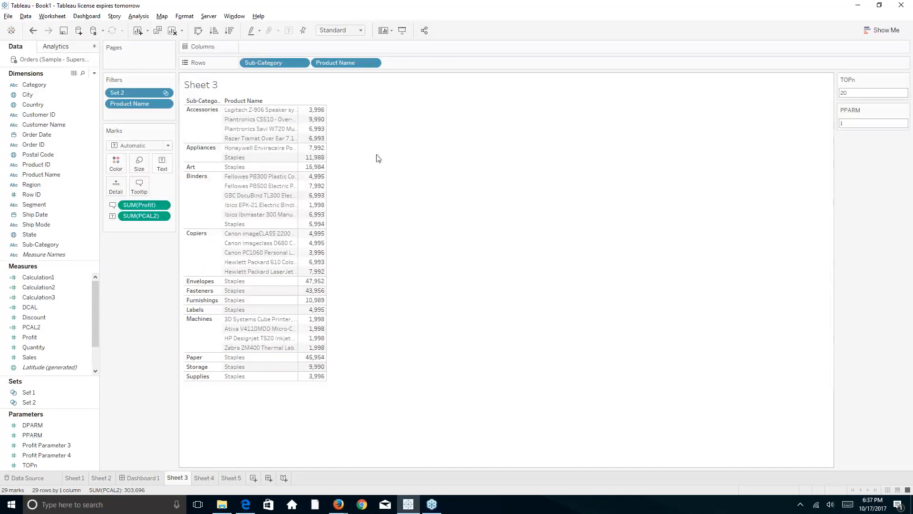
mouse_move(320, 139)
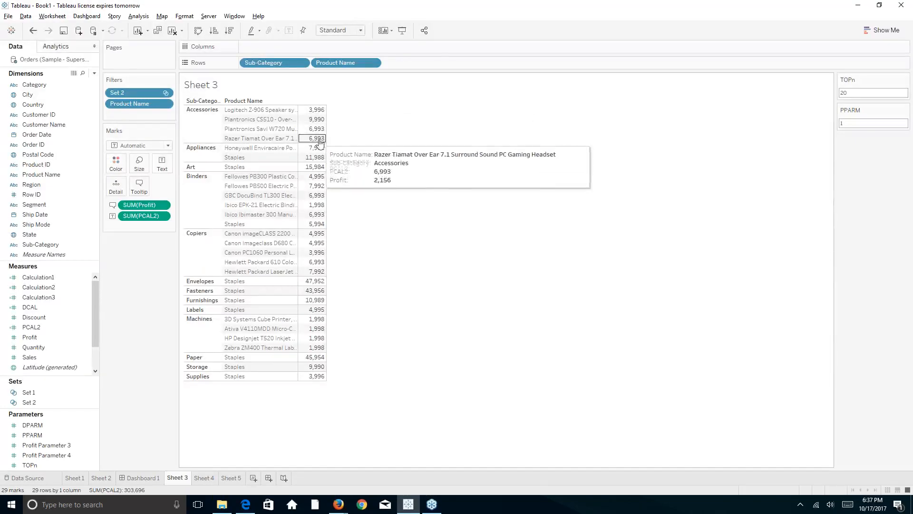
mouse_move(320, 160)
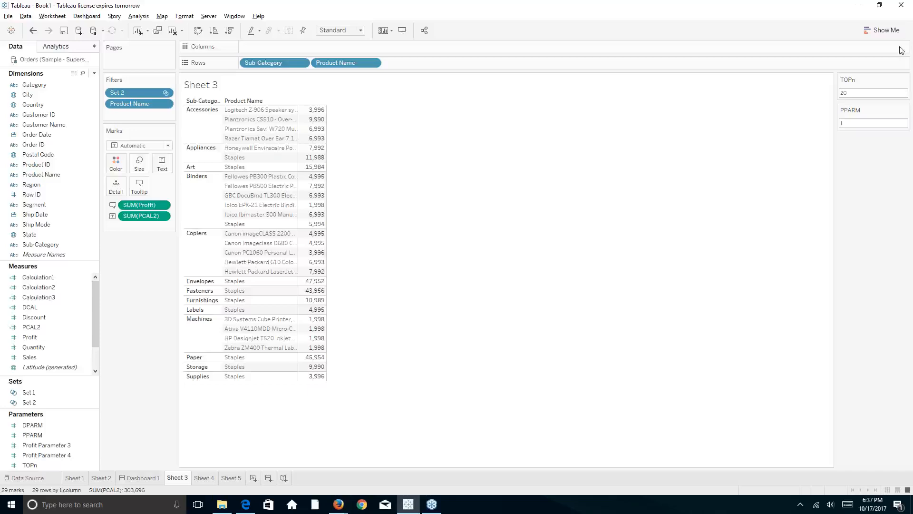
Switch from Tableau to the browser showing the edureka course page.
click(906, 23)
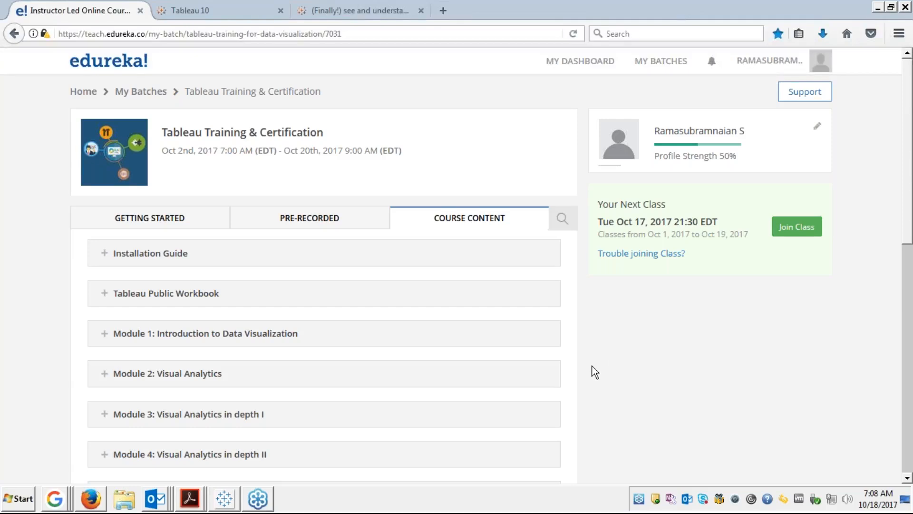
Expand Module 5: Dashboard and Stories and open its Module 5 - Presentation.
scroll(590, 367, down, 3)
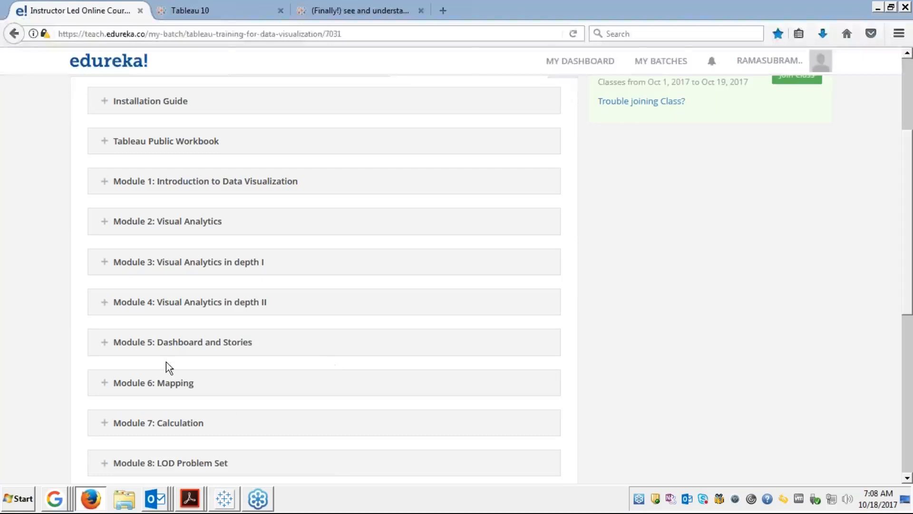
click(106, 344)
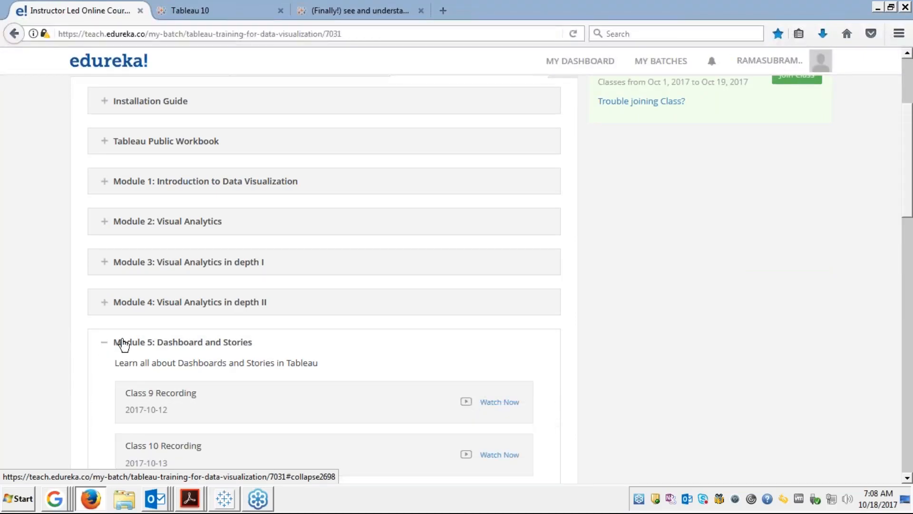
scroll(575, 387, down, 1)
scroll(575, 387, down, 5)
scroll(575, 387, up, 1)
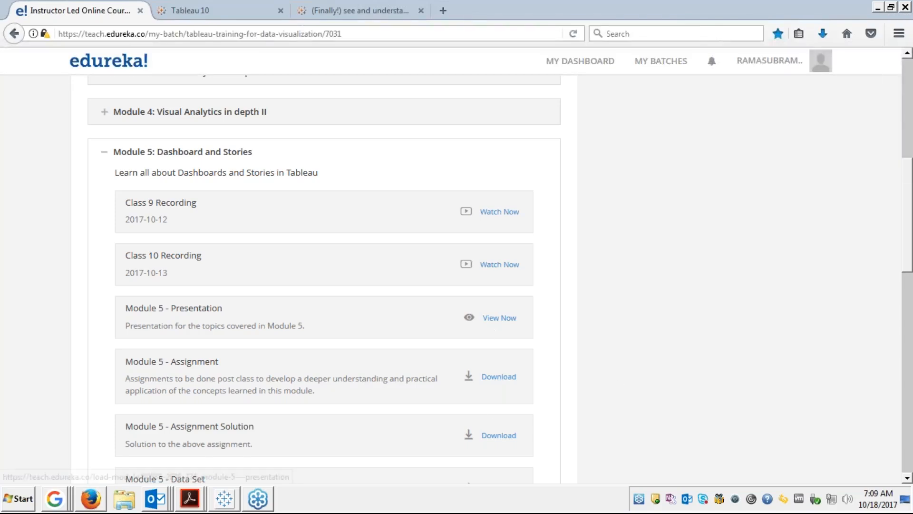
click(499, 318)
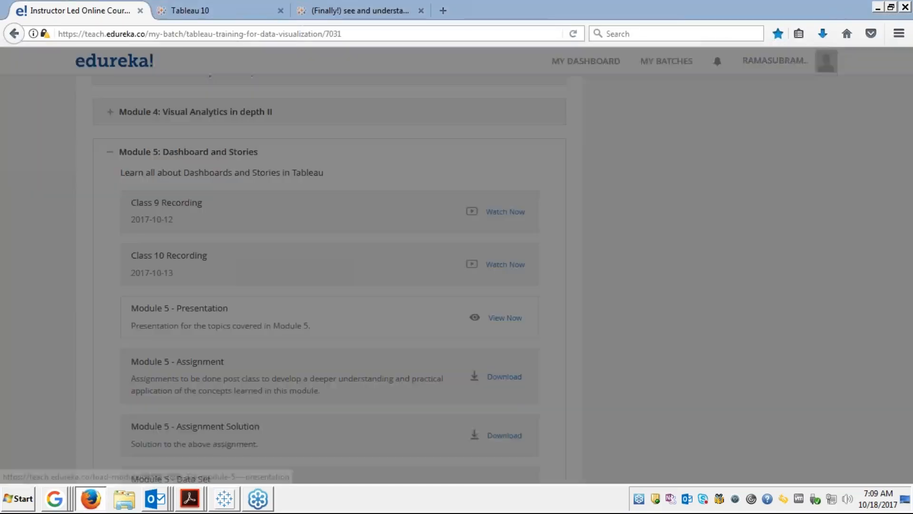
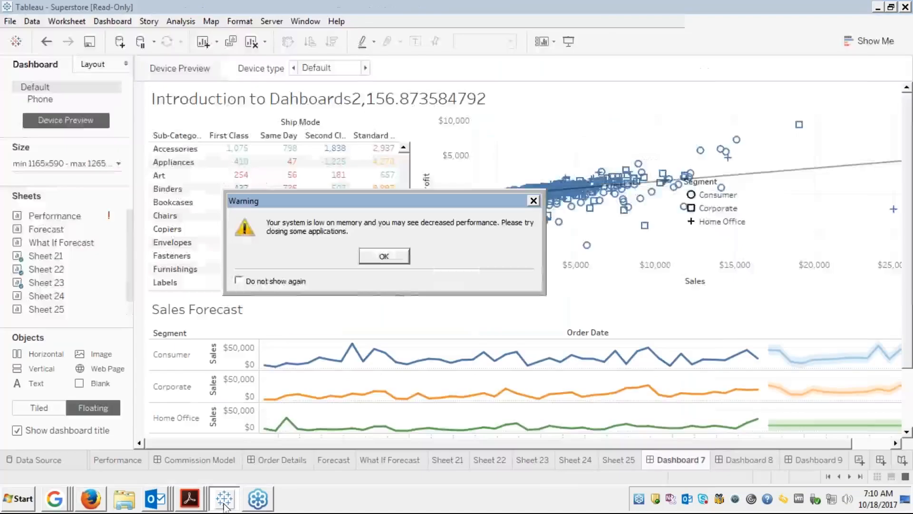
Dismiss the low-memory warning and look at Dashboard 8 before returning to Dashboard 7.
click(388, 255)
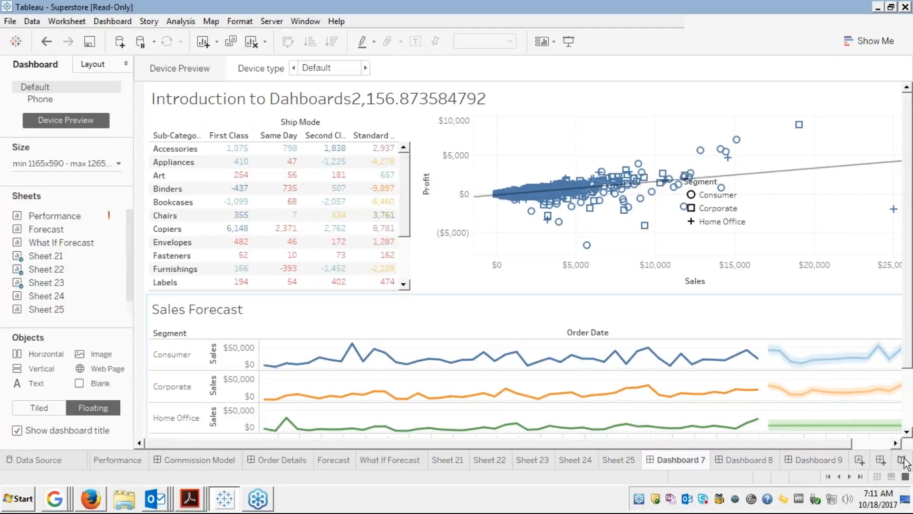
click(860, 478)
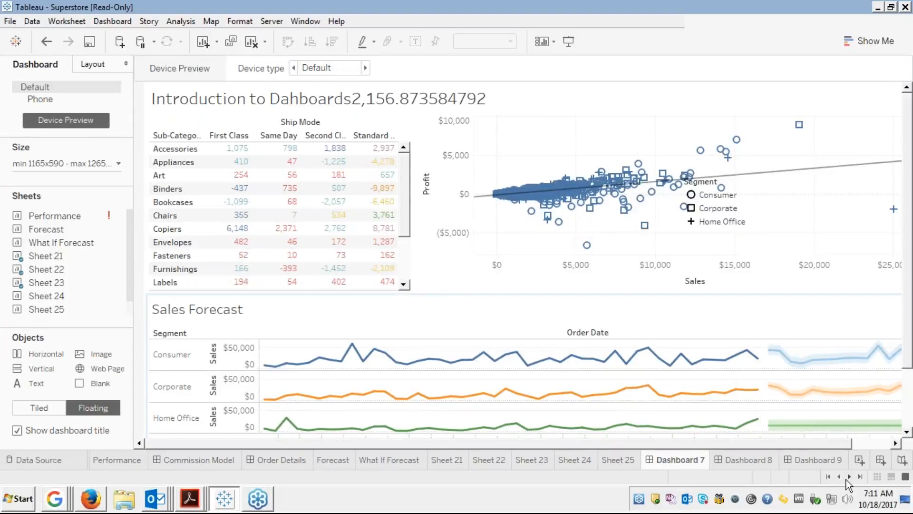
click(741, 459)
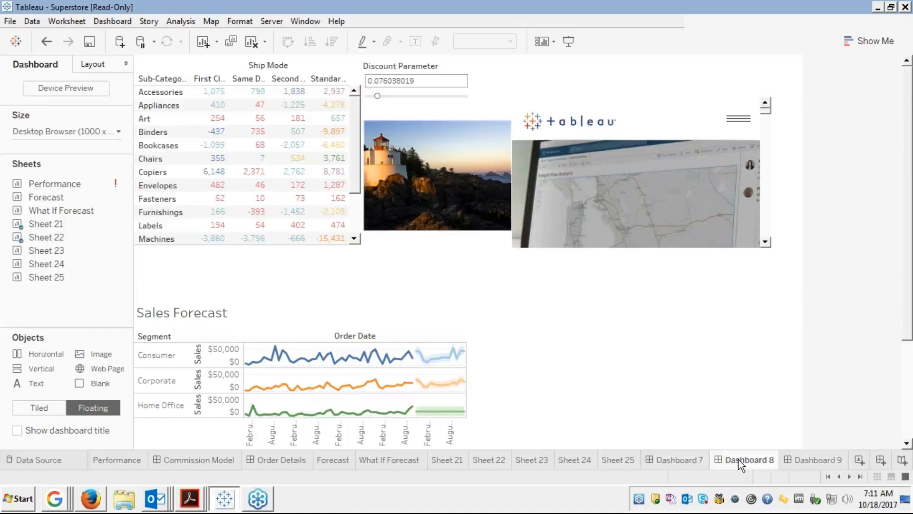
click(682, 464)
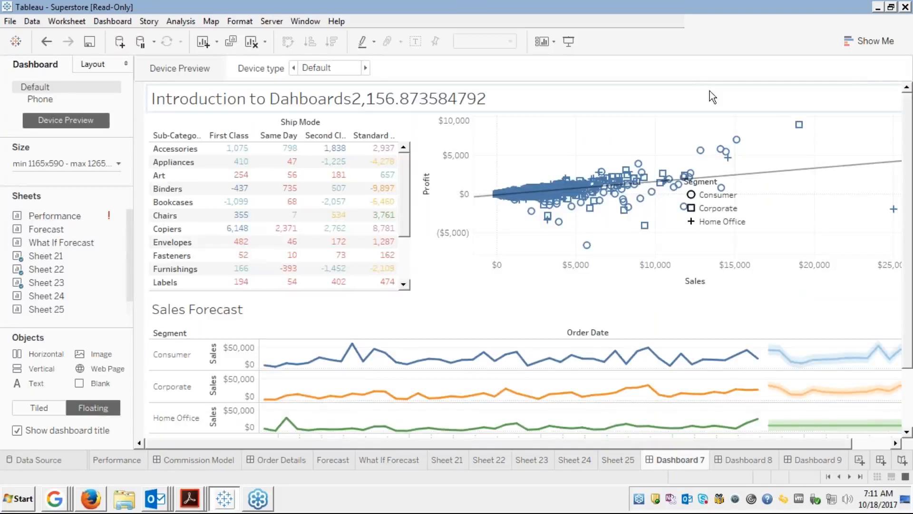
Turn off 'Show dashboard title' for Dashboard 7.
click(549, 95)
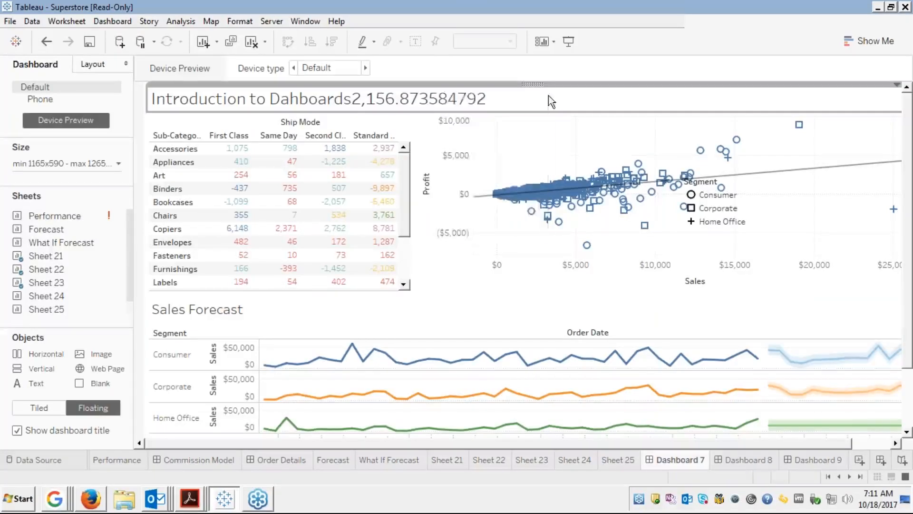
right_click(549, 95)
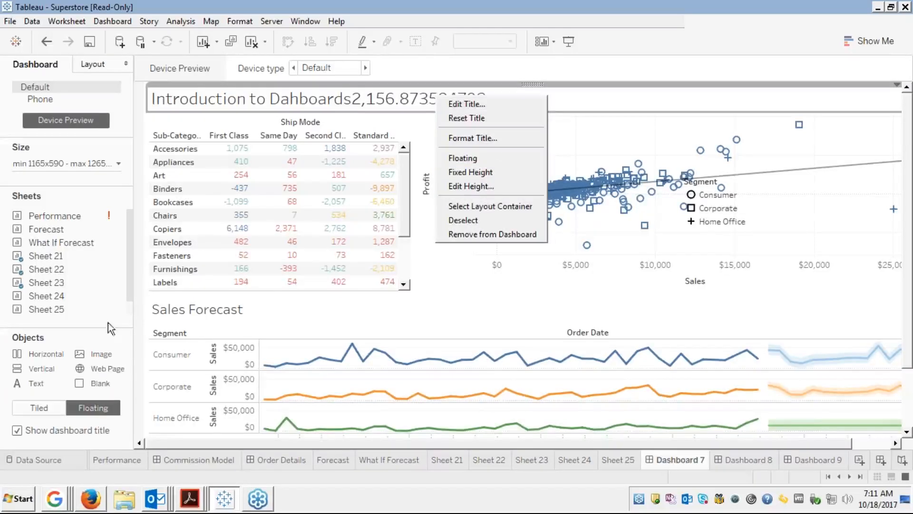
click(19, 432)
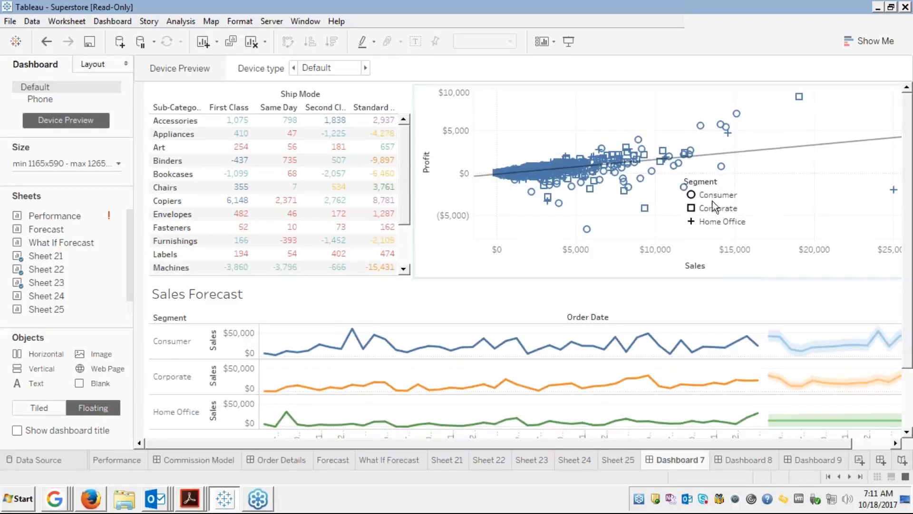
Drag the floating Segment shape legend further right inside the Profit-versus-Sales scatter plot.
click(727, 189)
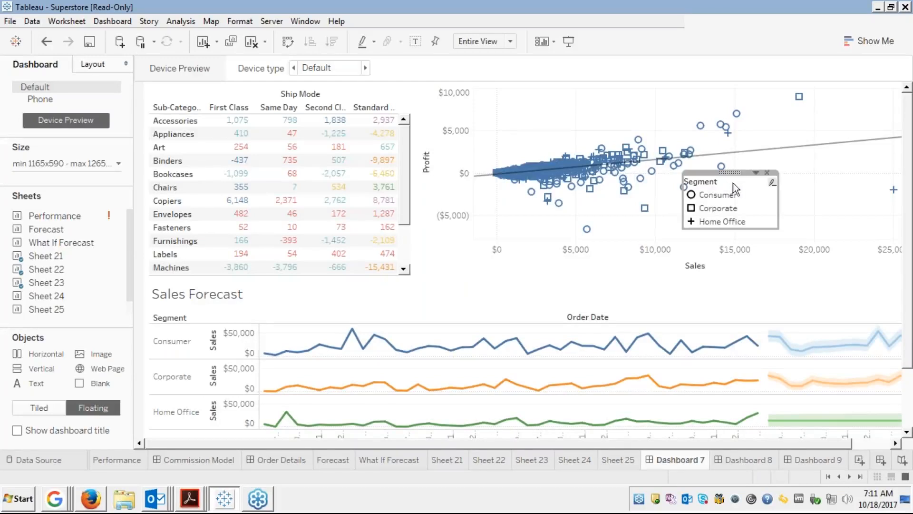
drag(730, 172, 807, 168)
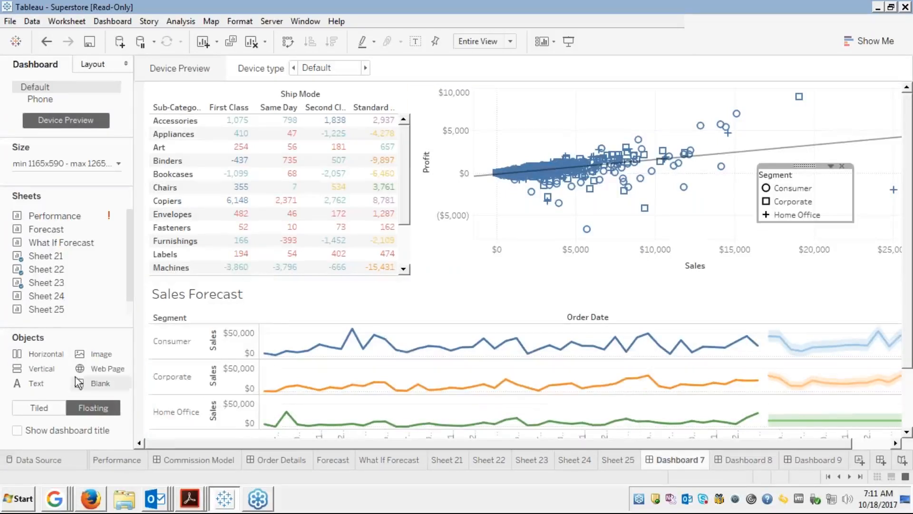
mouse_move(42, 311)
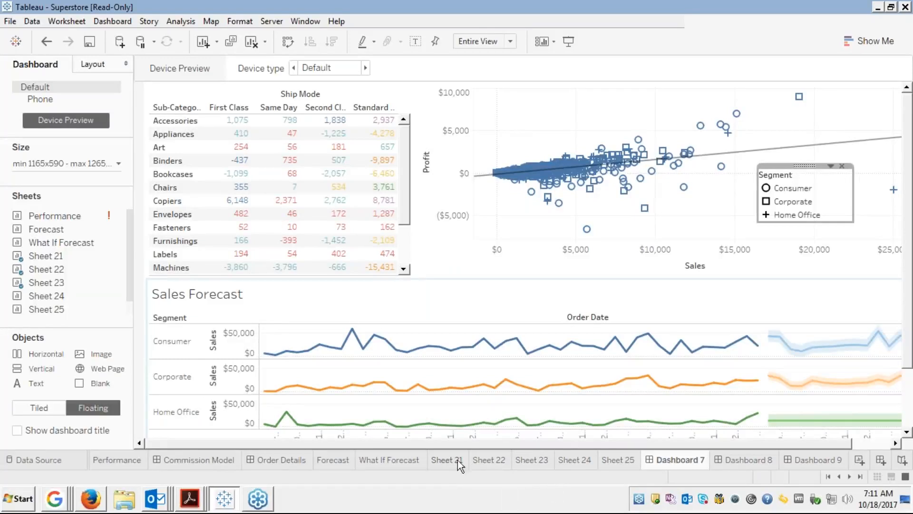
mouse_move(64, 252)
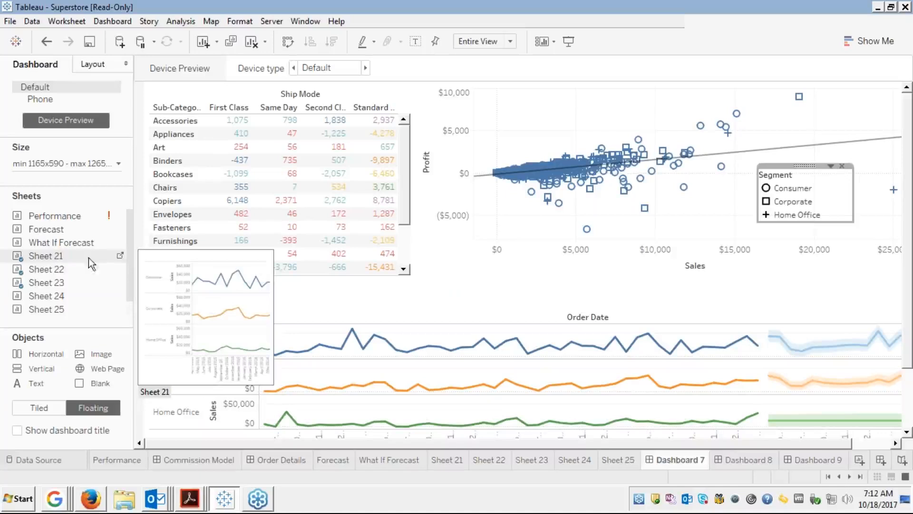
Filter Sheet 22 by Ship Mode with all four modes, show its filter card, then go to Sheet 23.
click(120, 257)
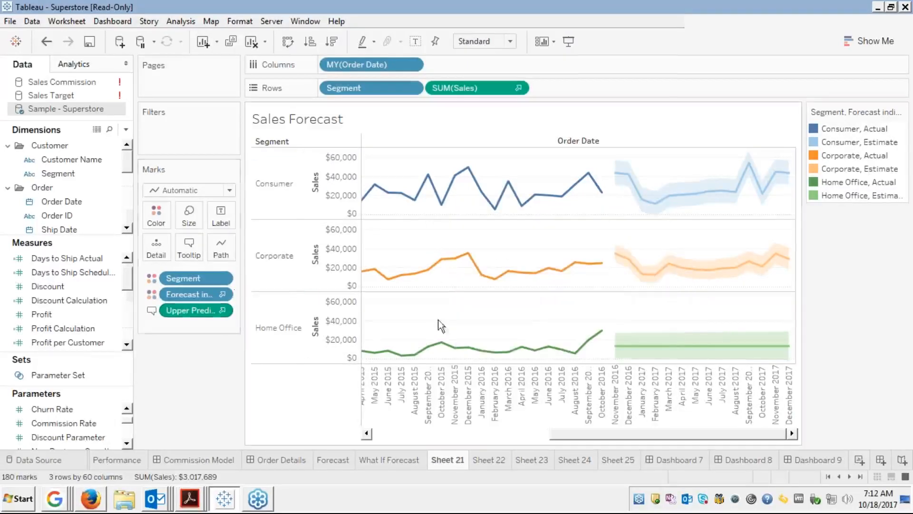
click(490, 462)
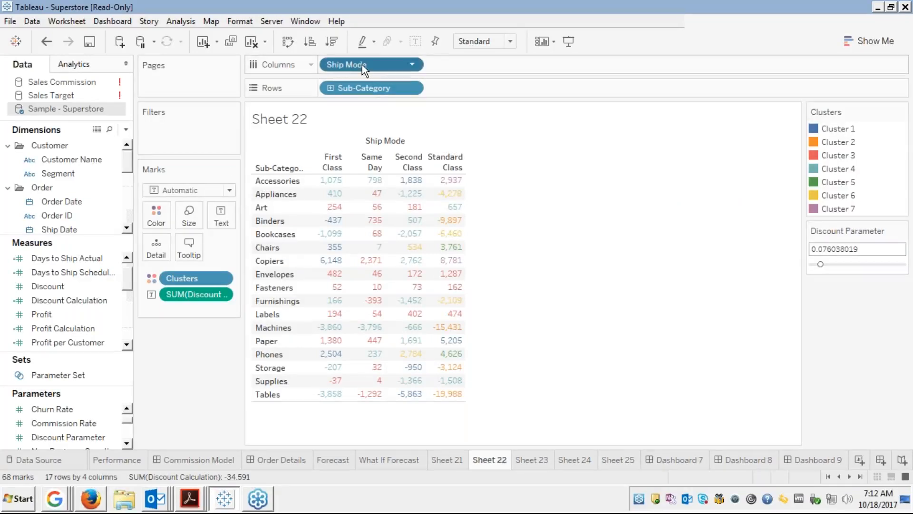
drag(362, 65, 195, 125)
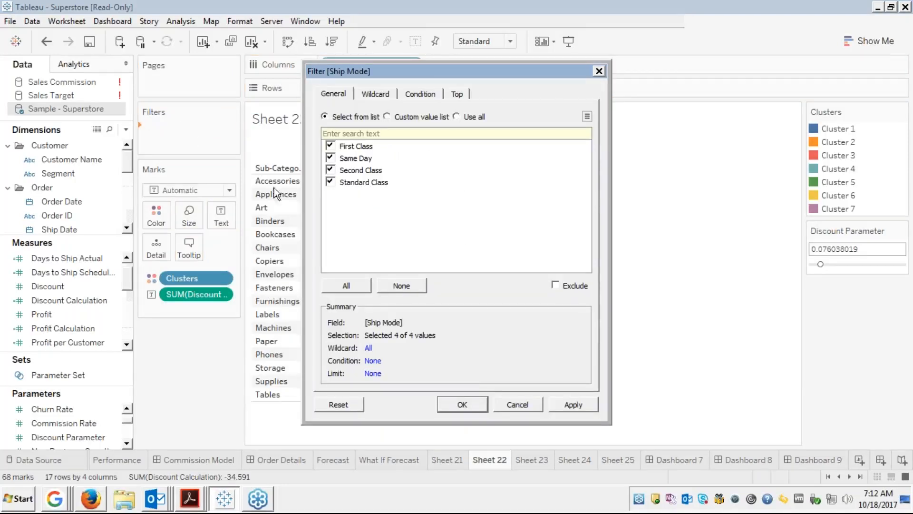
click(460, 405)
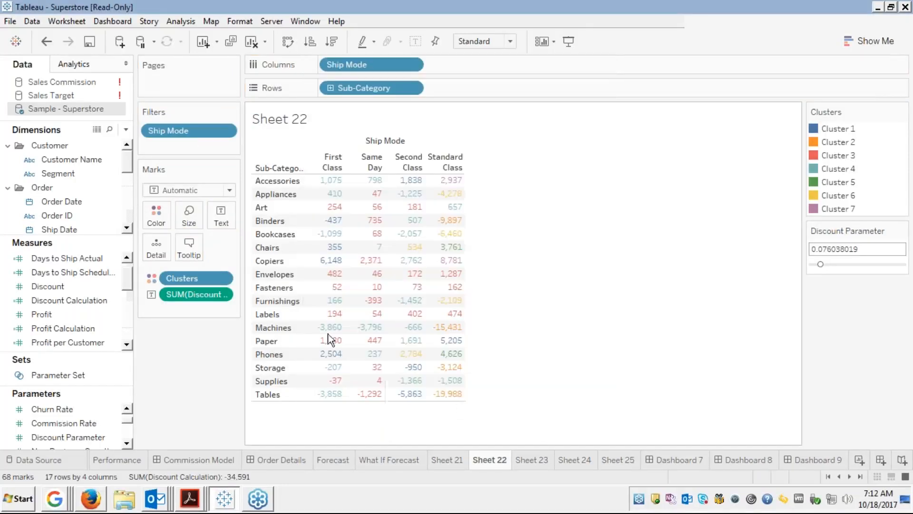
right_click(192, 130)
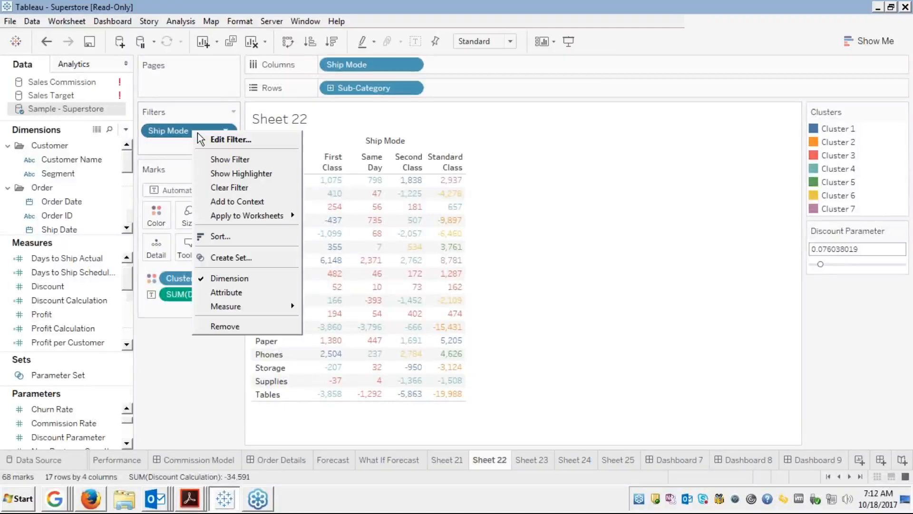
click(221, 161)
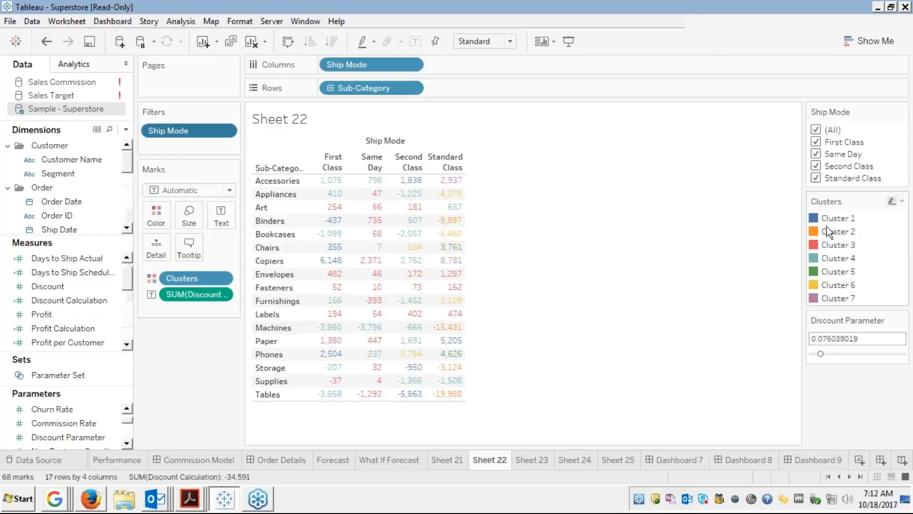
mouse_move(405, 327)
click(524, 460)
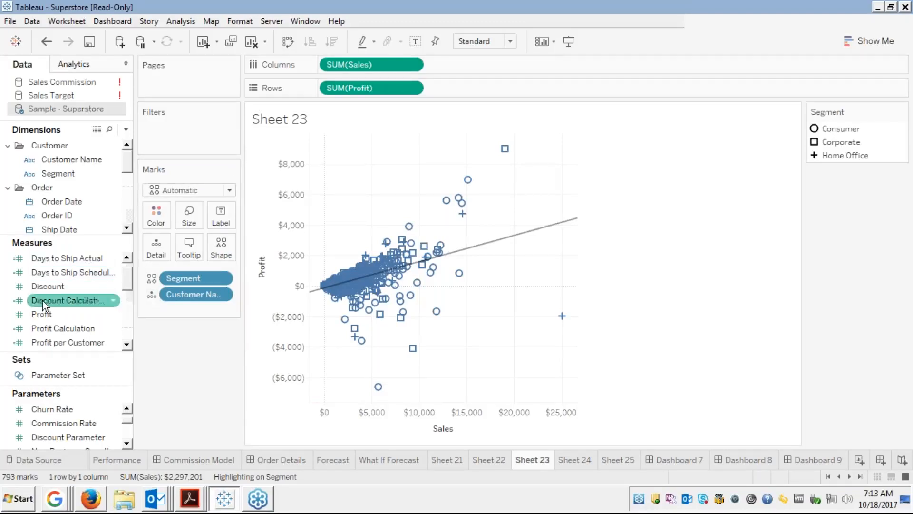
Filter Sheet 23 by Segment keeping Consumer, Corporate and Home Office, show its card, then return to Dashboard 7.
scroll(42, 300, down, 2)
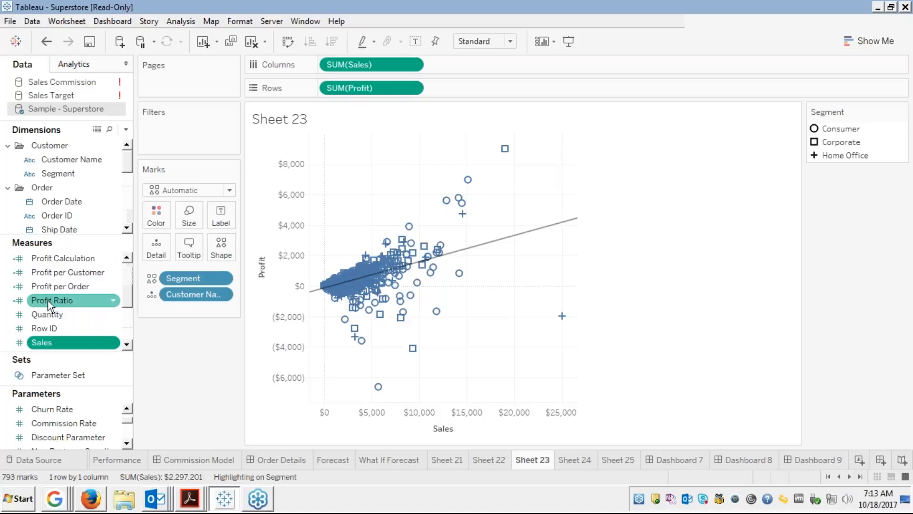
scroll(83, 293, down, 1)
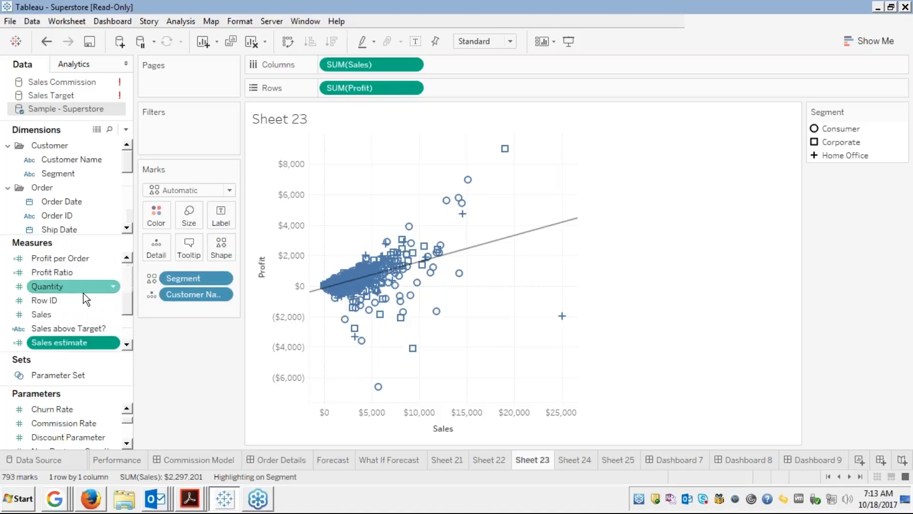
scroll(84, 293, down, 2)
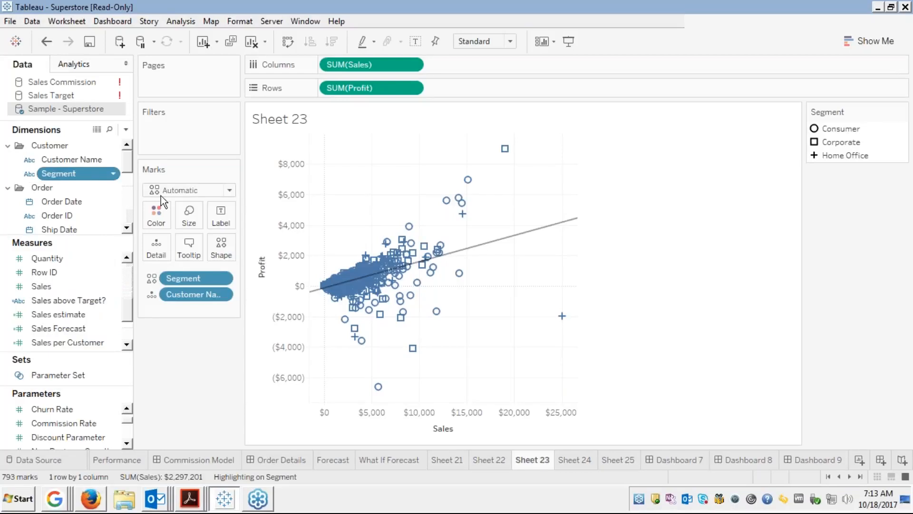
drag(161, 195, 186, 127)
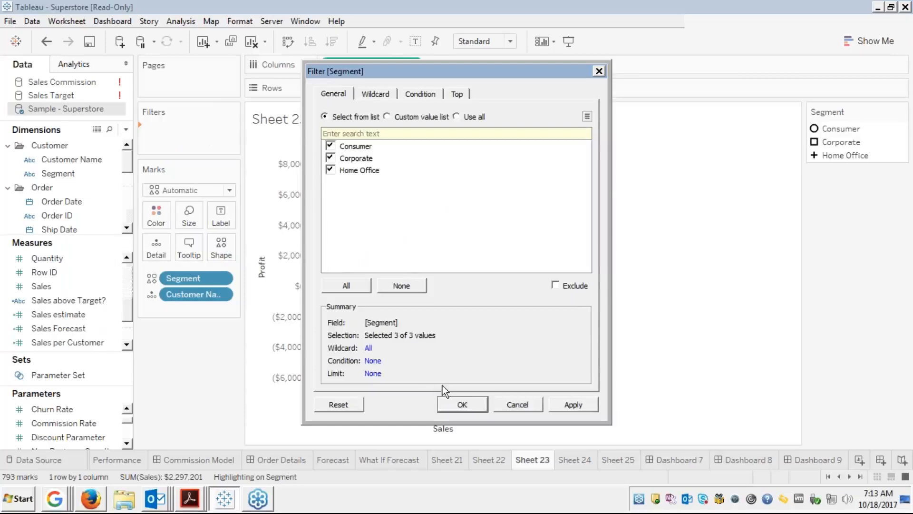
click(461, 400)
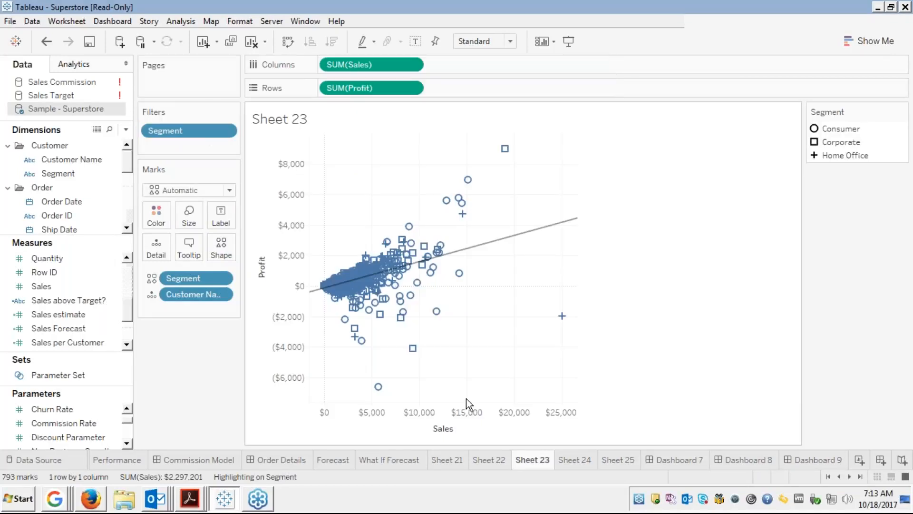
right_click(204, 132)
click(247, 161)
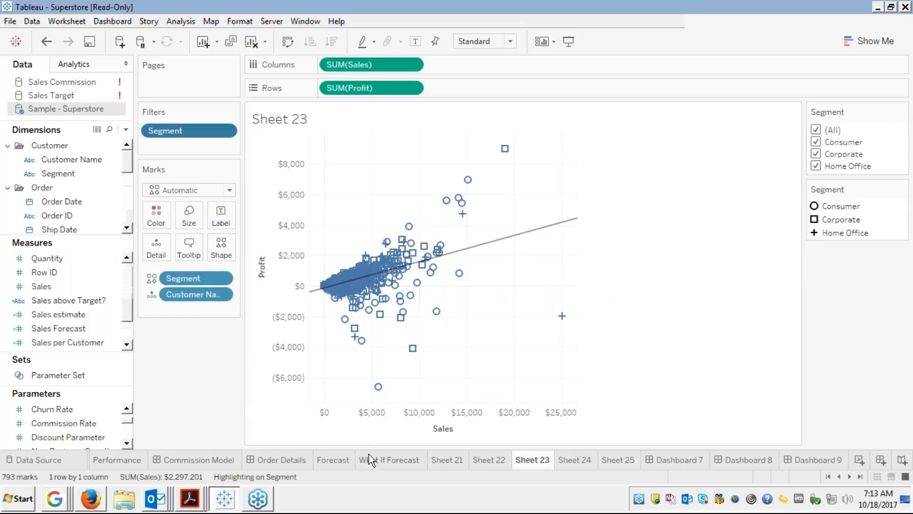
click(677, 460)
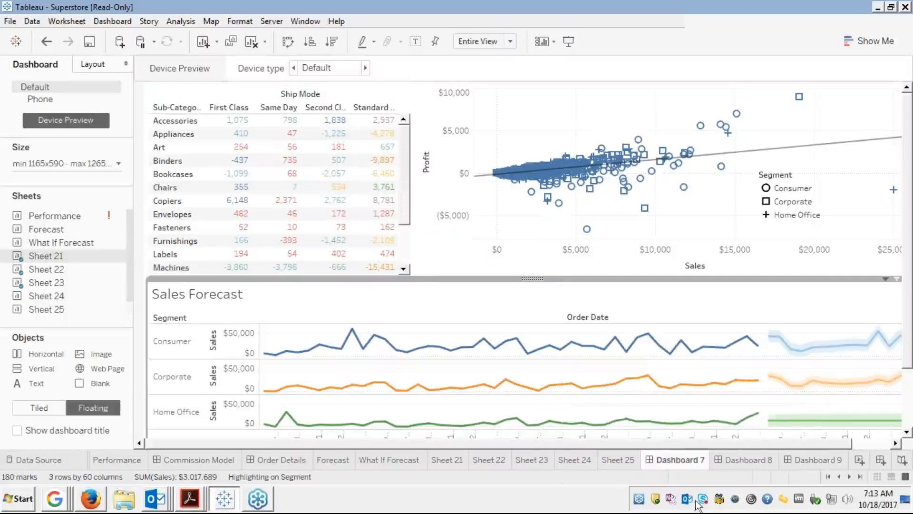
Delete the existing dashboard tabs, including Dashboard 9, and create a new blank Dashboard 7.
right_click(677, 460)
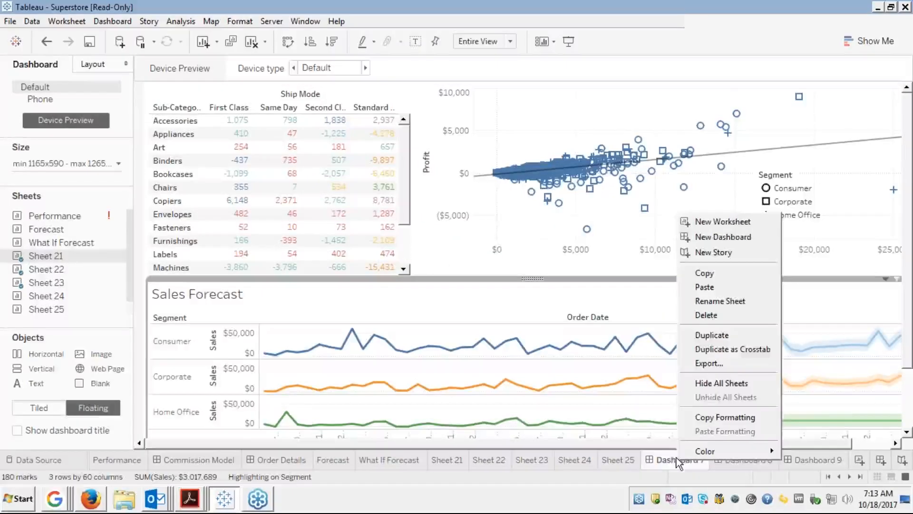
click(707, 314)
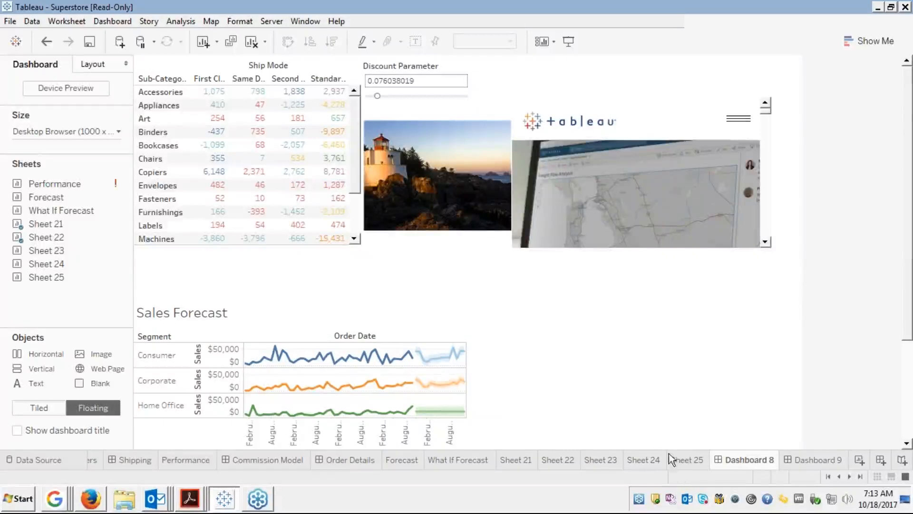
right_click(730, 461)
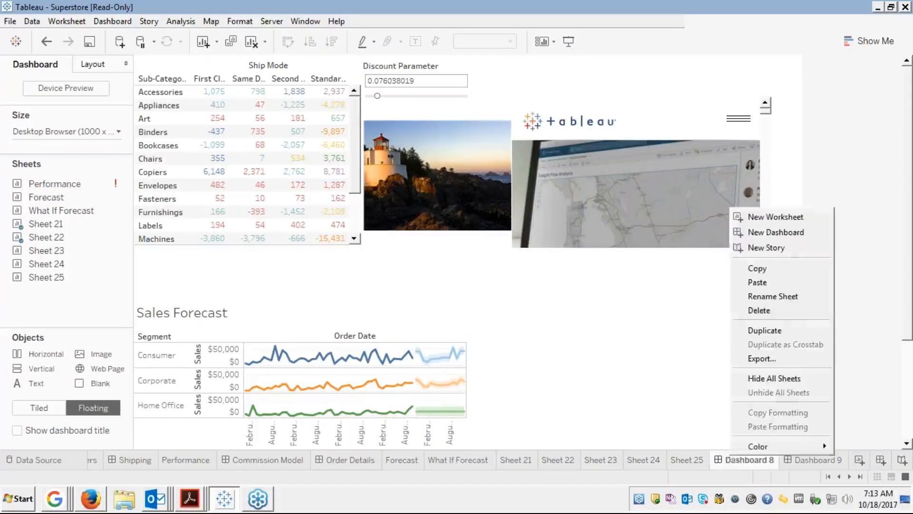
click(751, 310)
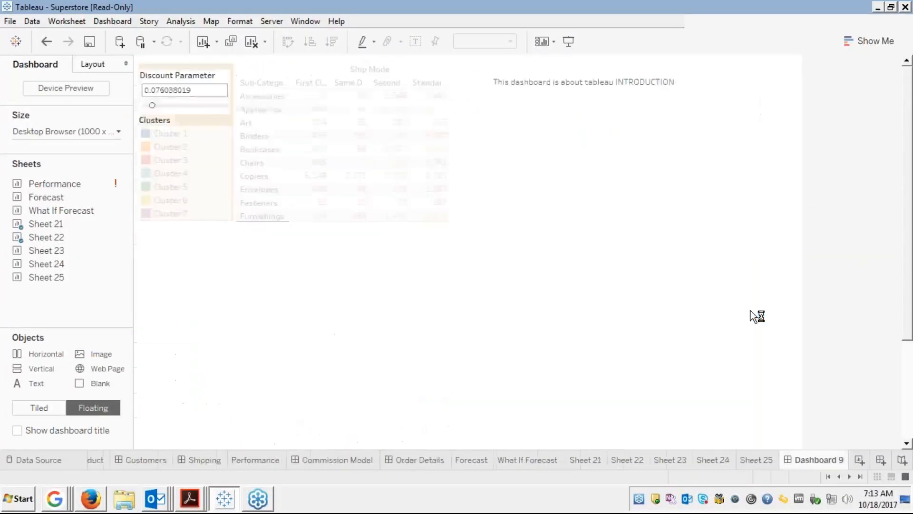
right_click(801, 459)
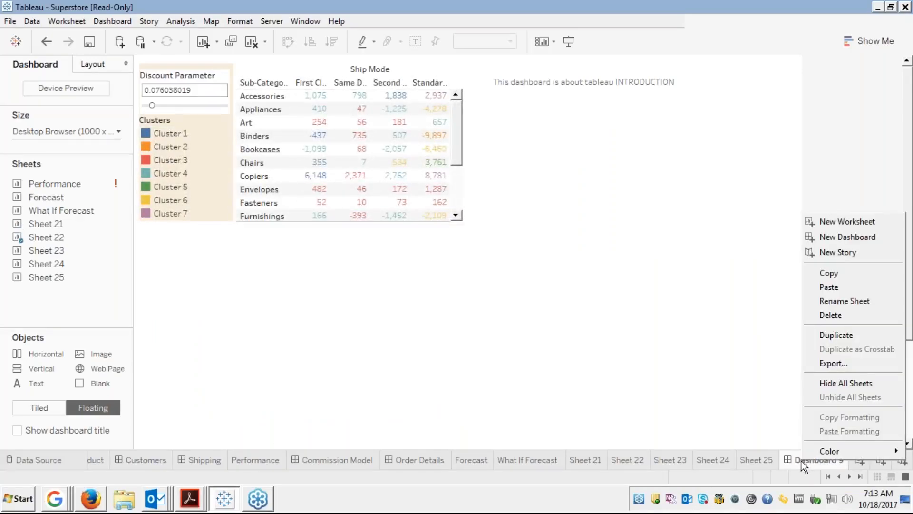
click(818, 316)
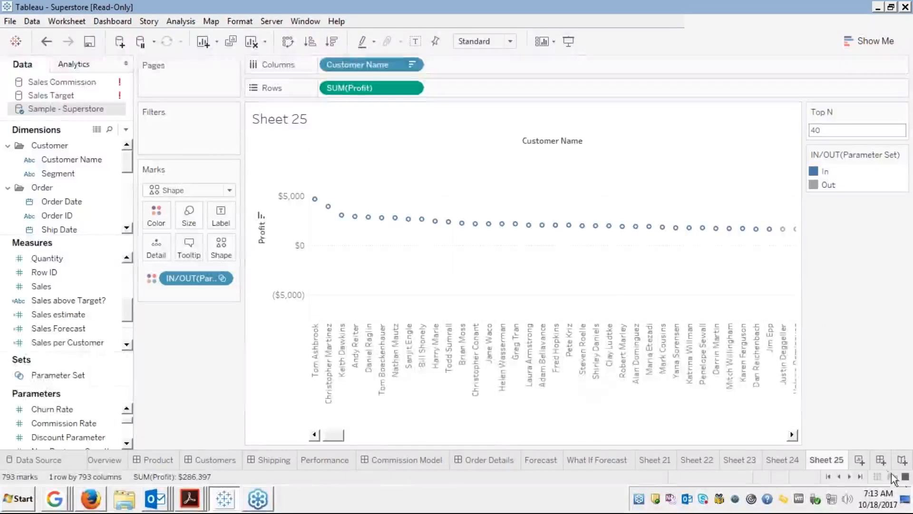
click(879, 460)
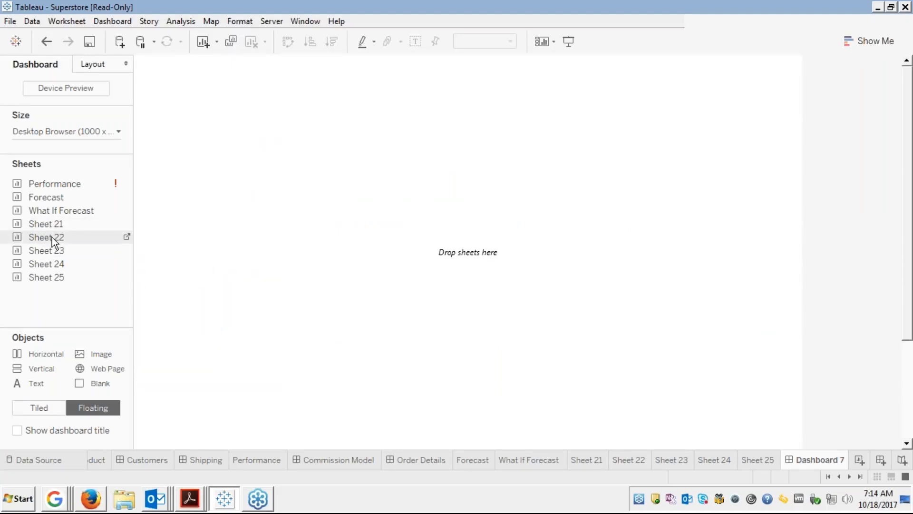
Place Sheet 22 on the dashboard and remove its Clusters legend.
drag(52, 237, 136, 58)
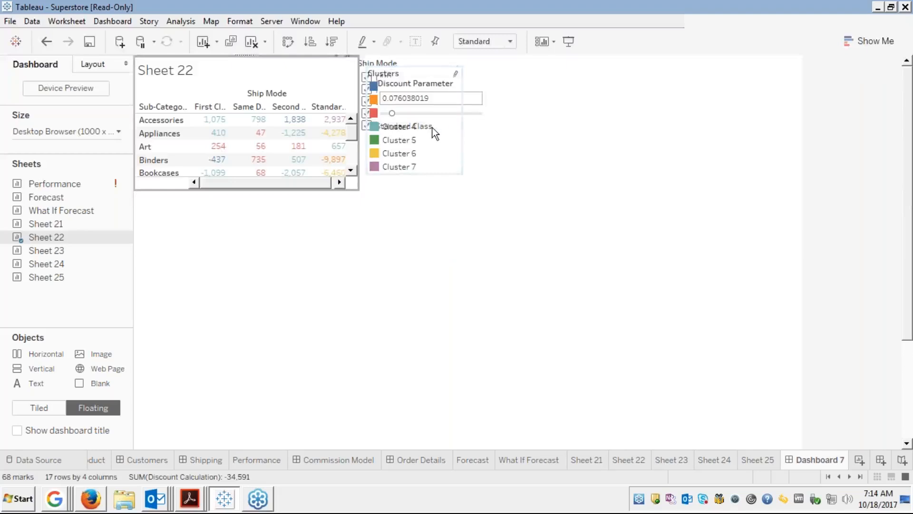
click(442, 120)
click(438, 143)
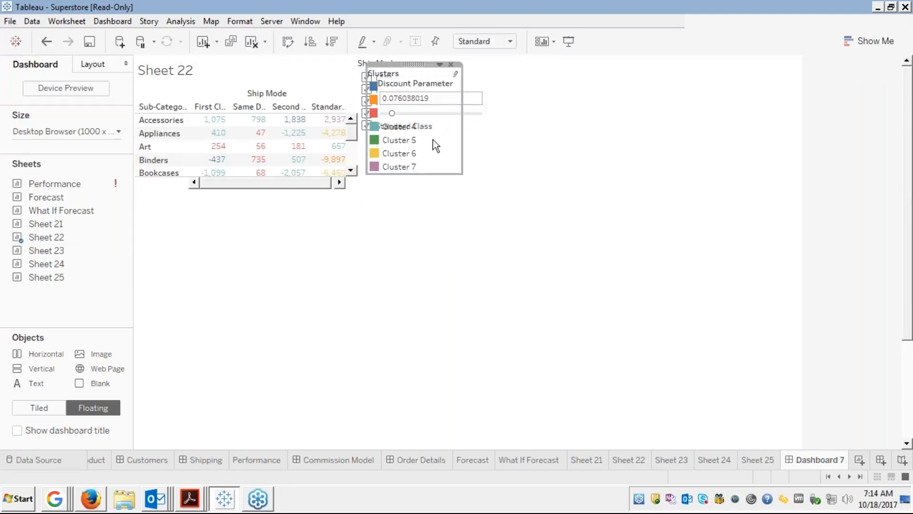
click(451, 63)
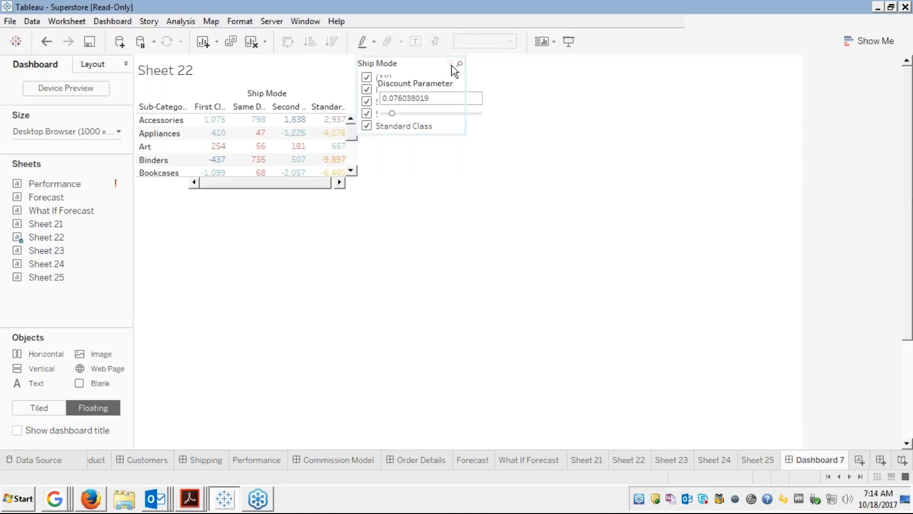
Stack the Ship Mode filter above the Discount Parameter to the right of the table.
click(413, 64)
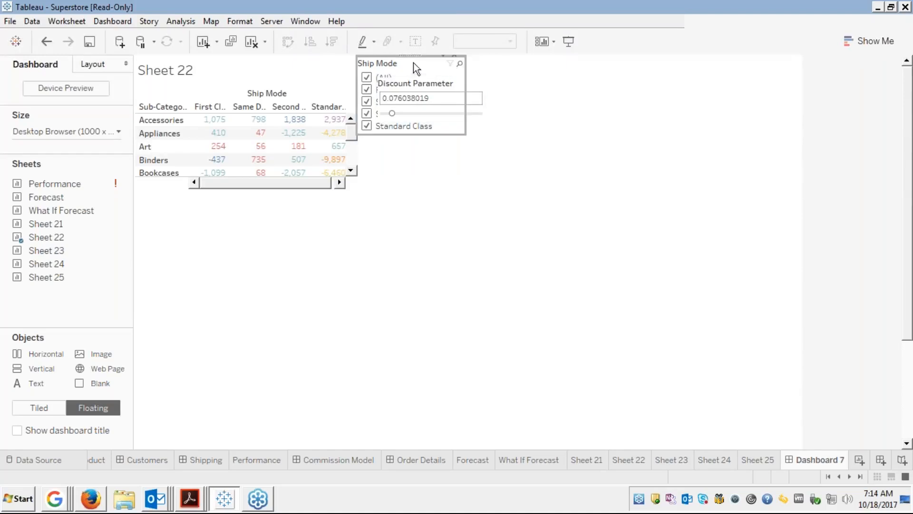
click(422, 93)
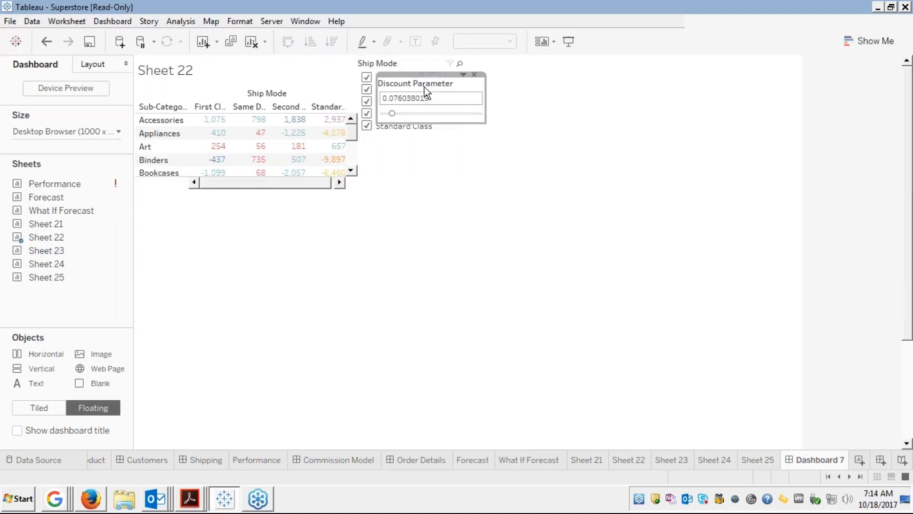
click(402, 148)
drag(401, 149, 398, 151)
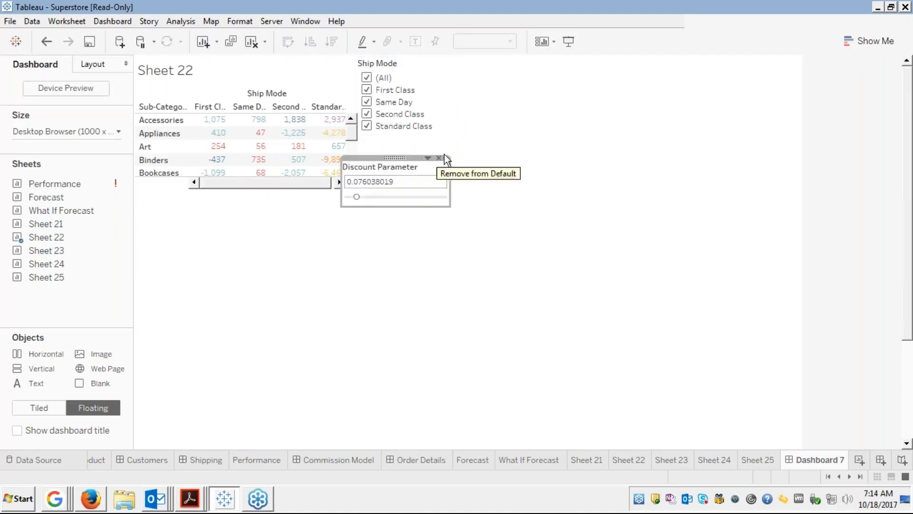
drag(426, 140, 645, 133)
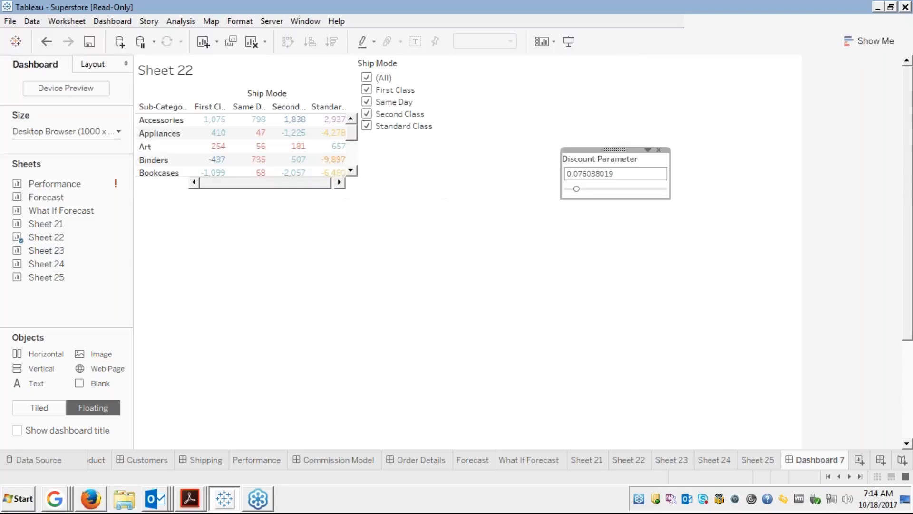
click(406, 74)
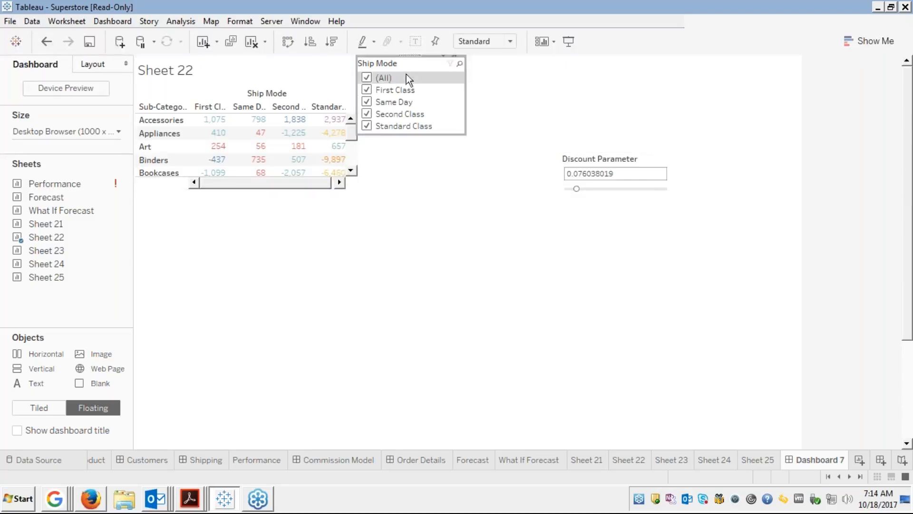
drag(412, 56, 615, 59)
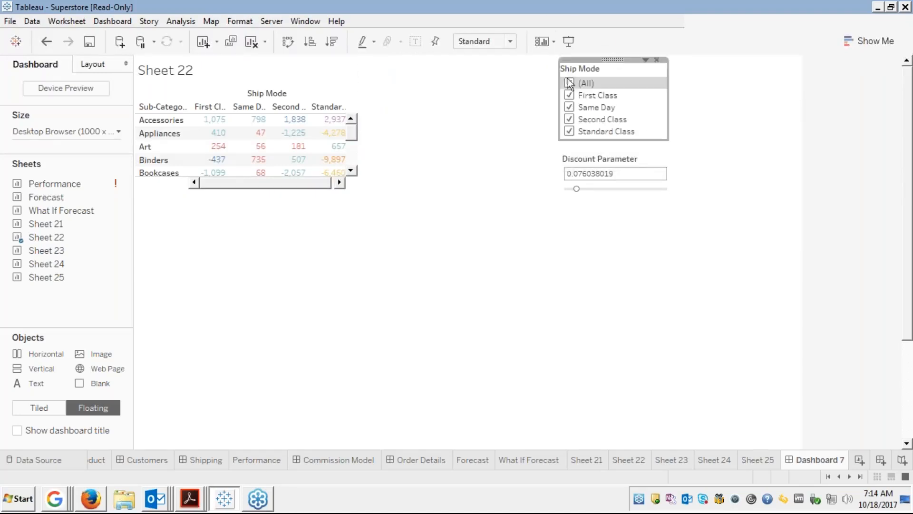
Hide the Sheet 22 title and widen the table.
click(317, 91)
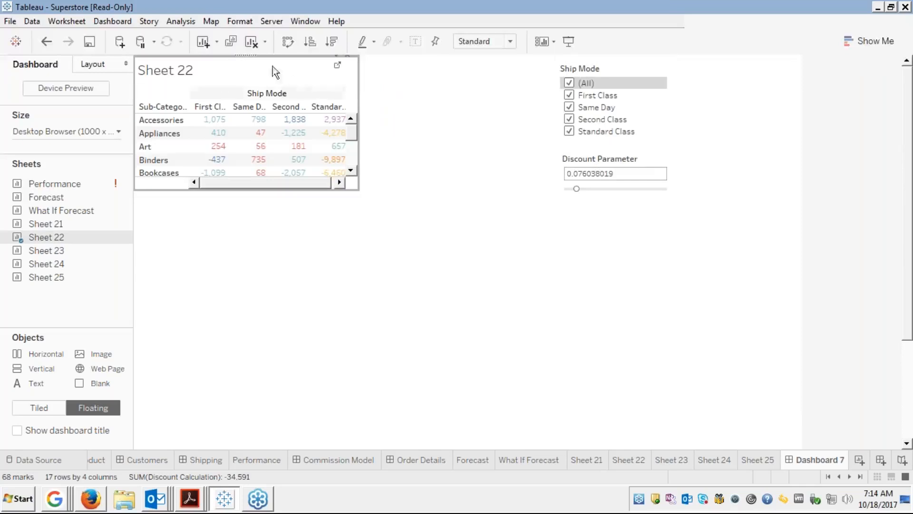
right_click(230, 68)
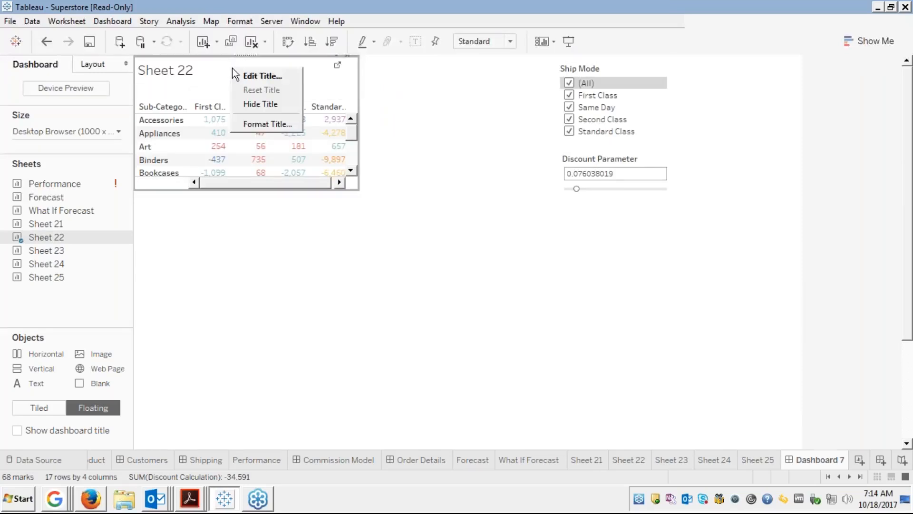
click(261, 103)
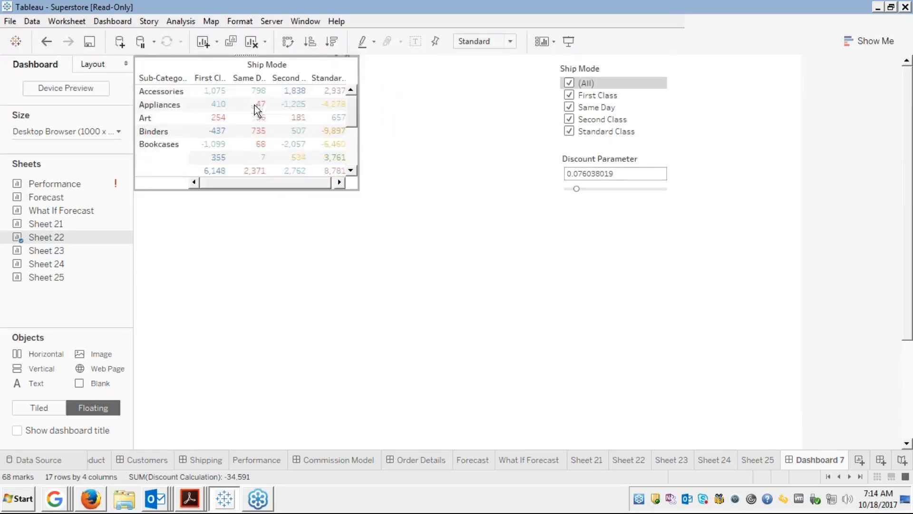
drag(359, 155, 520, 162)
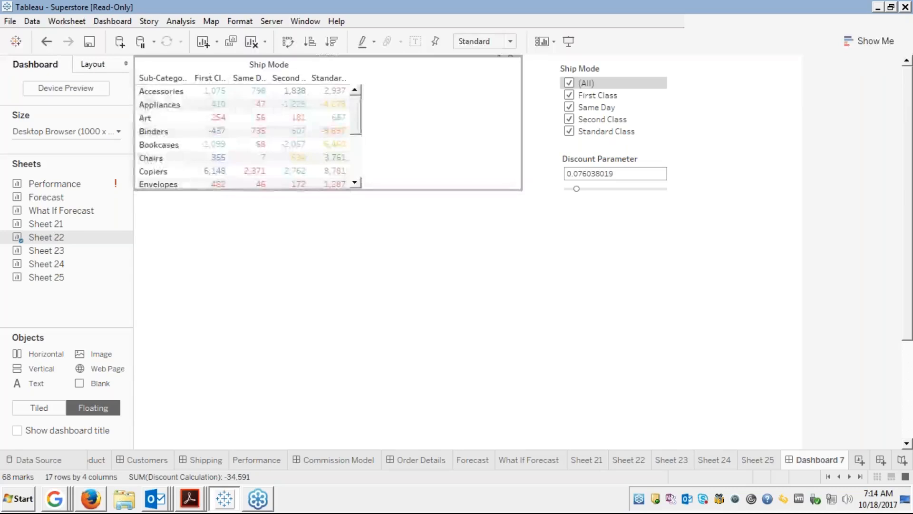
Drag the table's edges outward so more sub-category rows show.
drag(522, 157, 524, 205)
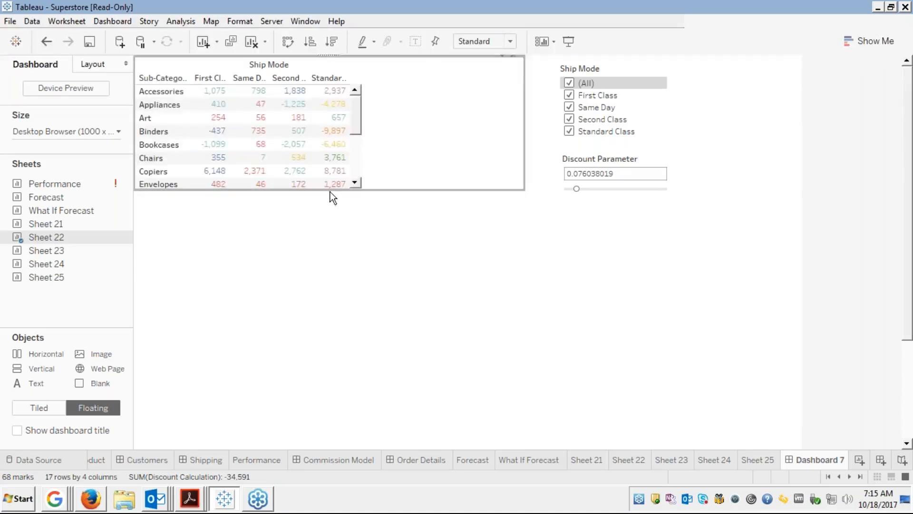
drag(329, 189, 331, 233)
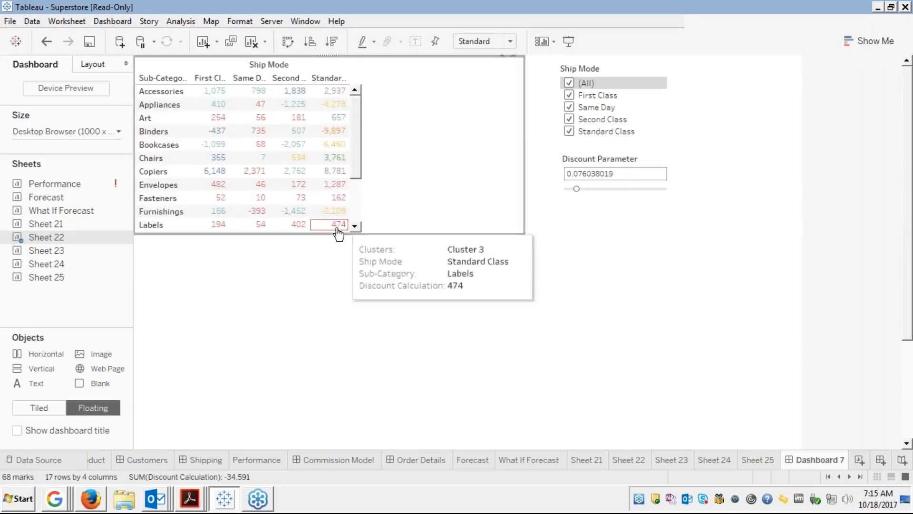
drag(322, 234, 317, 276)
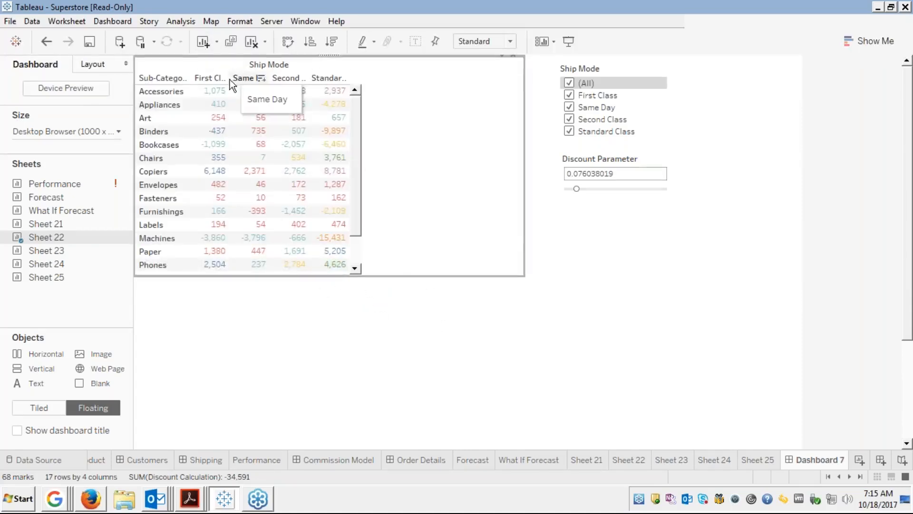
Widen the Ship Mode columns and the table so the full ship mode names fit.
drag(226, 79, 263, 78)
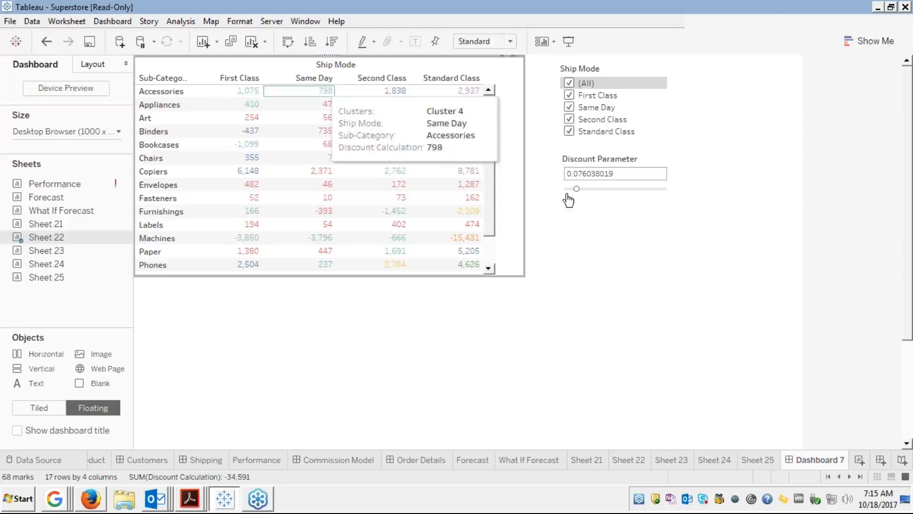
click(527, 183)
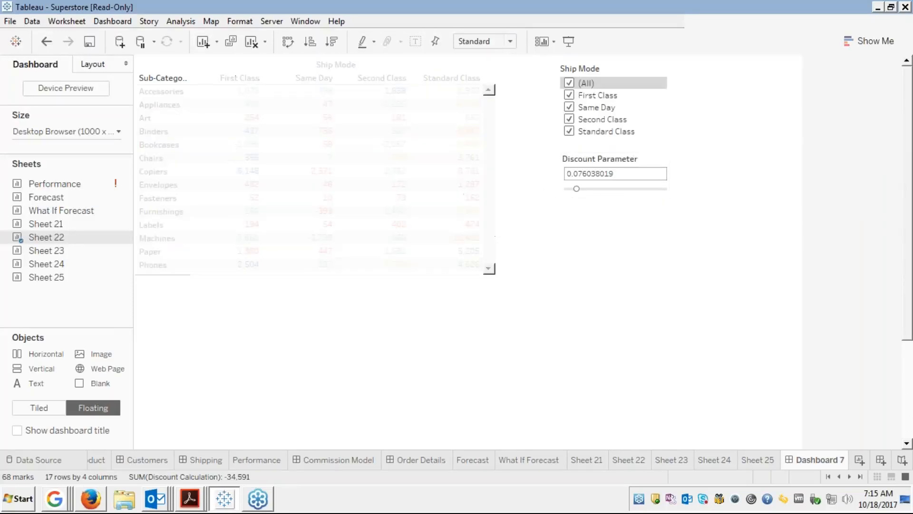
drag(527, 186, 565, 189)
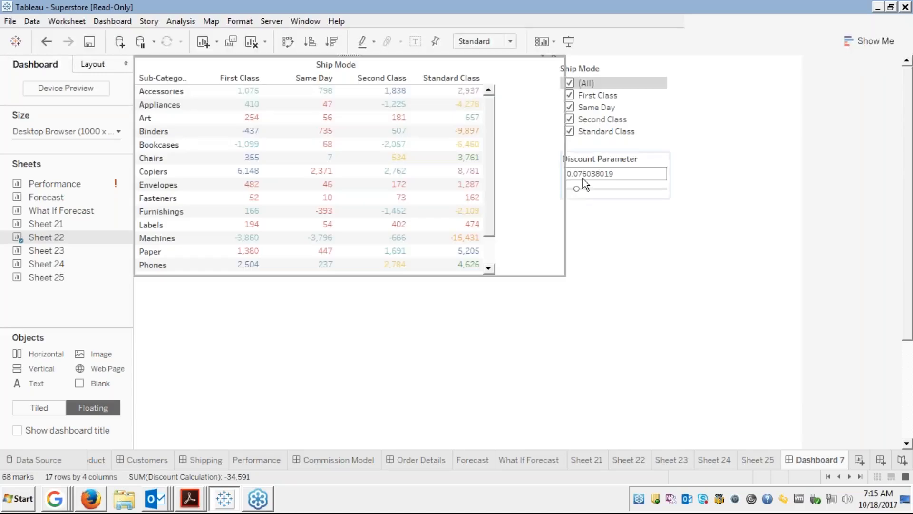
click(635, 72)
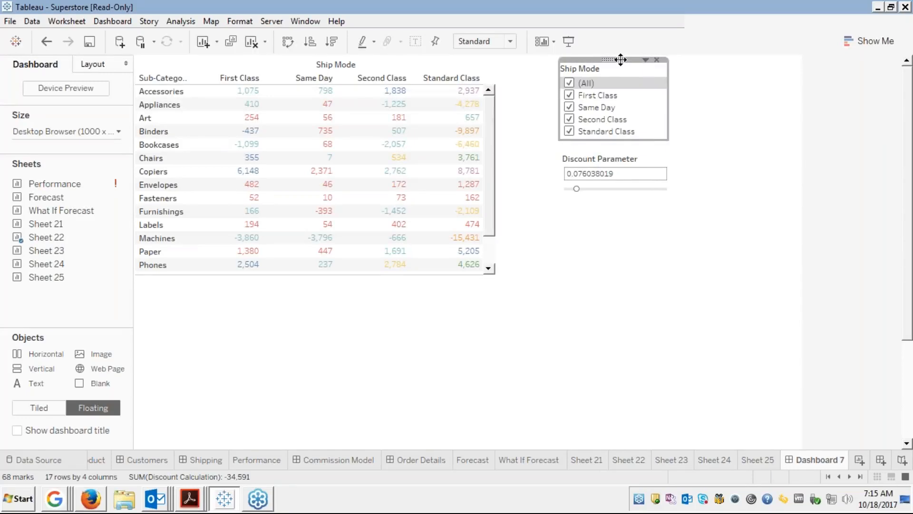
Make Ship Mode a single-value list and move its card toward the dashboard centre.
click(646, 59)
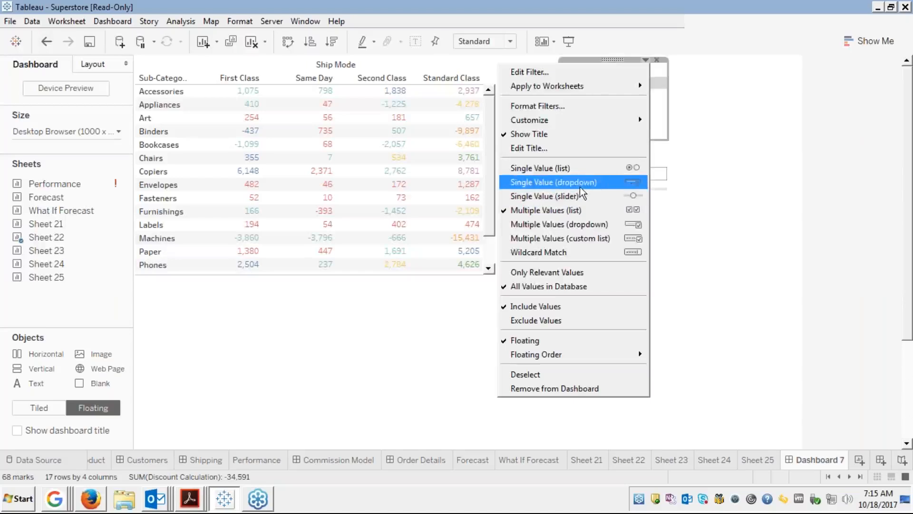
click(587, 167)
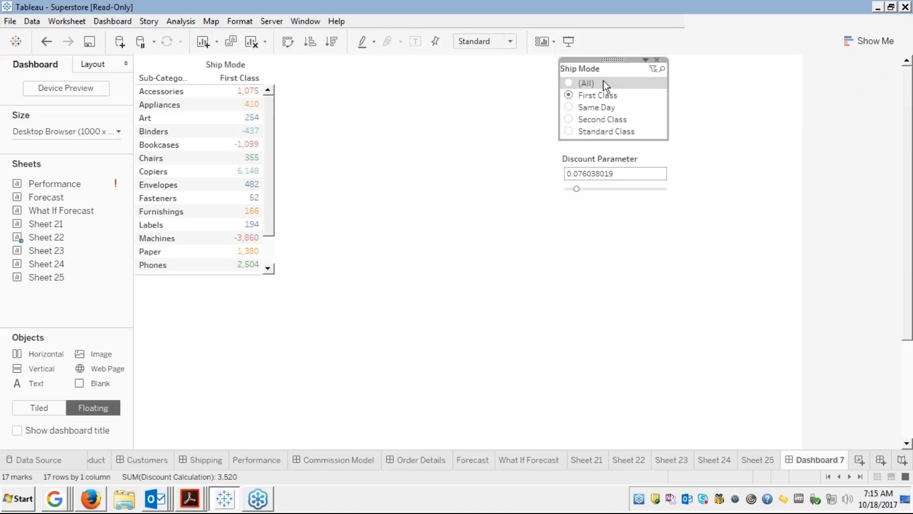
drag(611, 60, 458, 79)
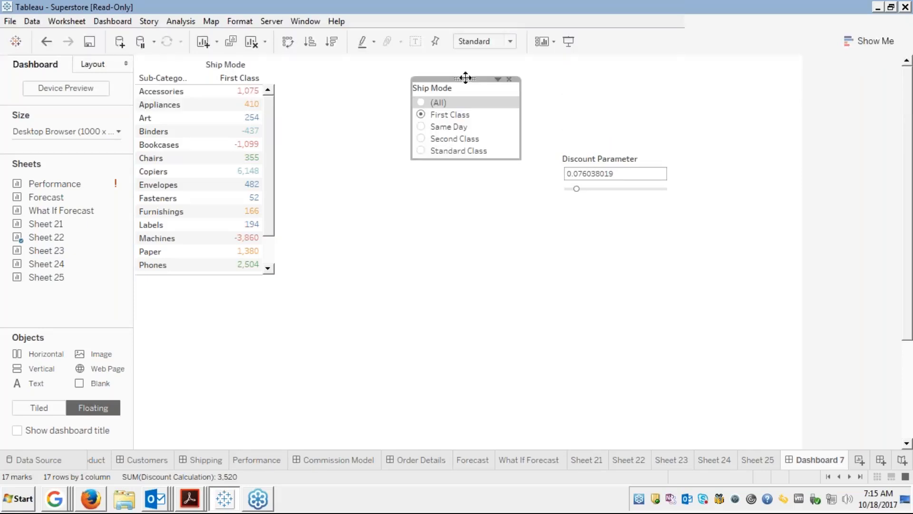
Turn Ship Mode into a multi-select dropdown with First Class and Same Day selected.
click(497, 78)
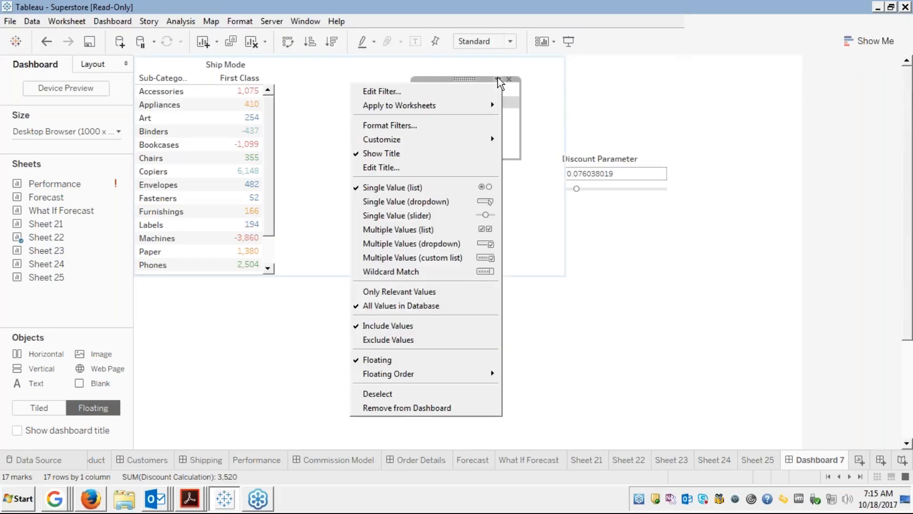
click(422, 243)
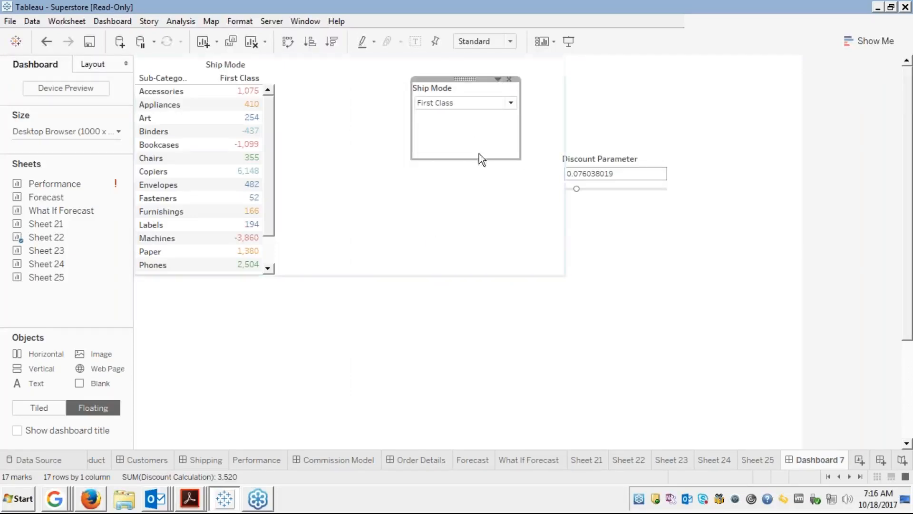
click(511, 103)
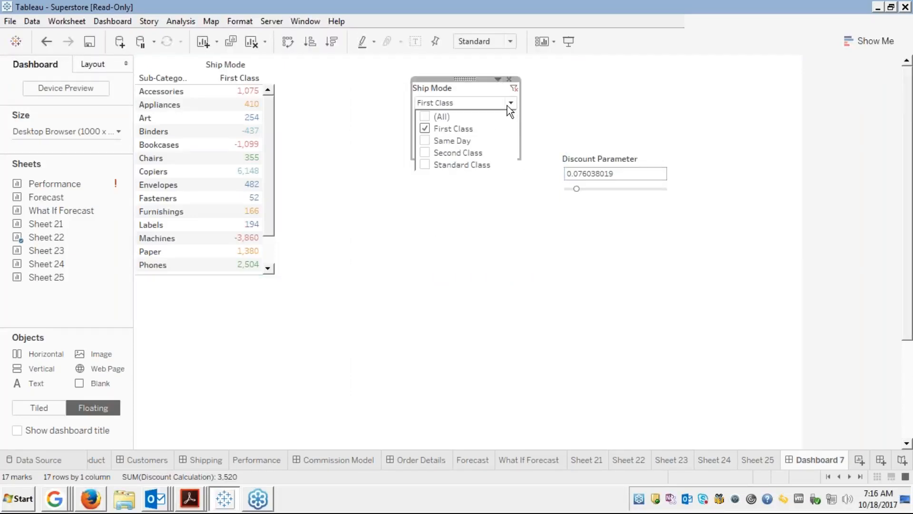
click(427, 140)
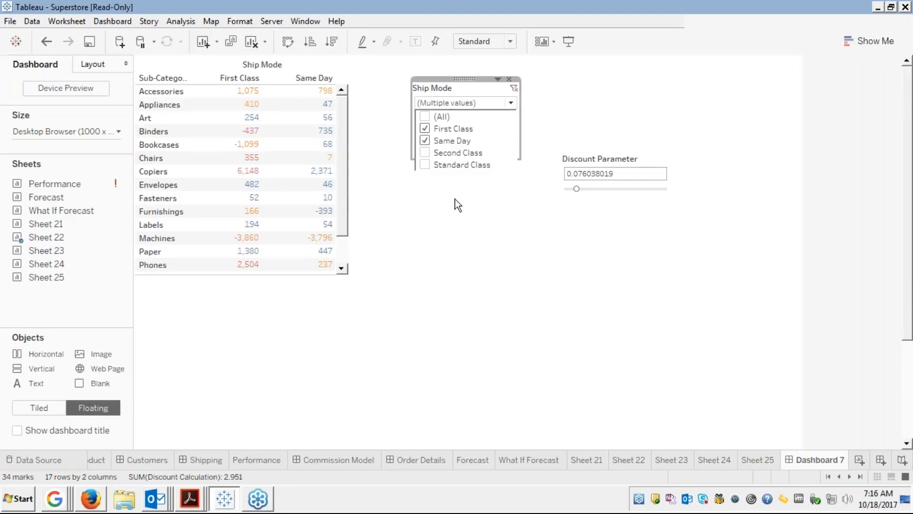
click(481, 218)
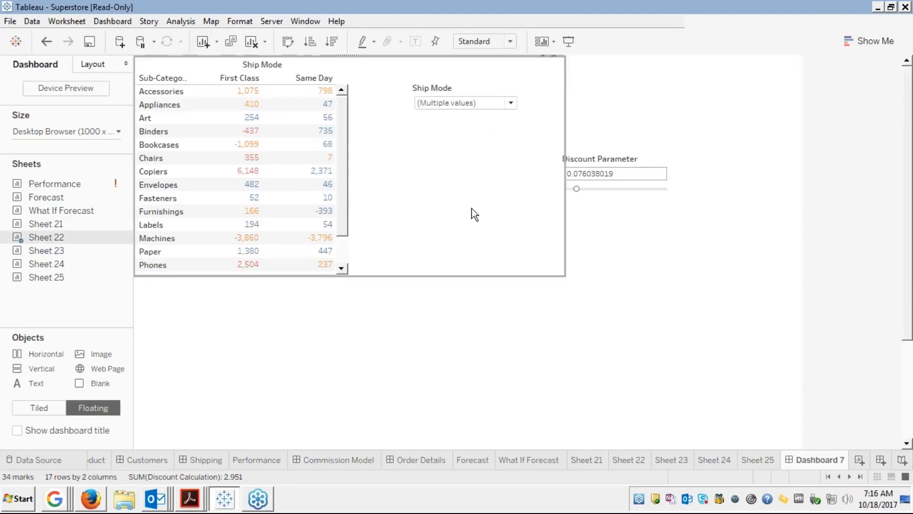
Move the Ship Mode filter card closer to the Sheet 22 table.
click(469, 90)
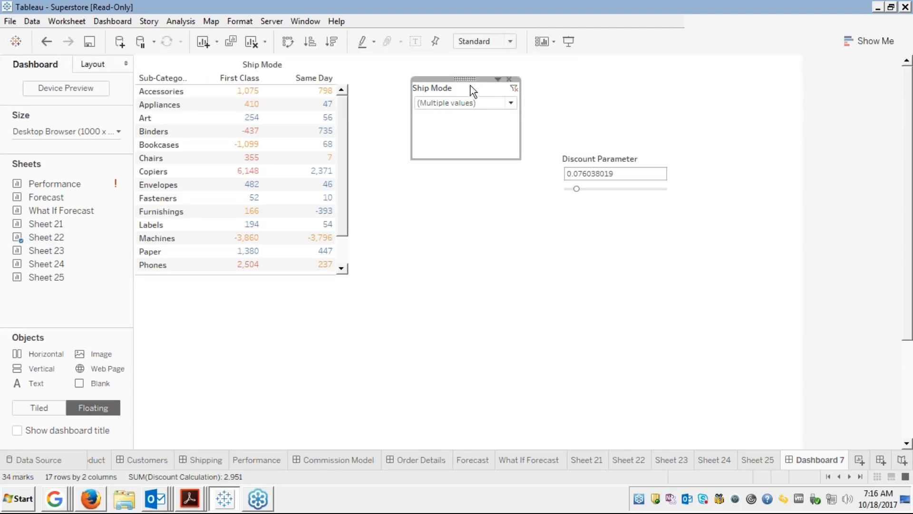
drag(461, 80, 495, 78)
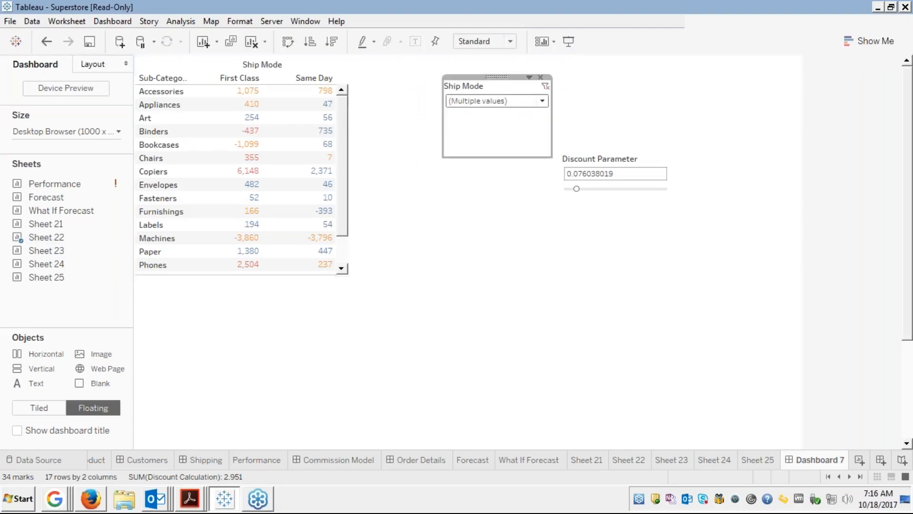
click(625, 158)
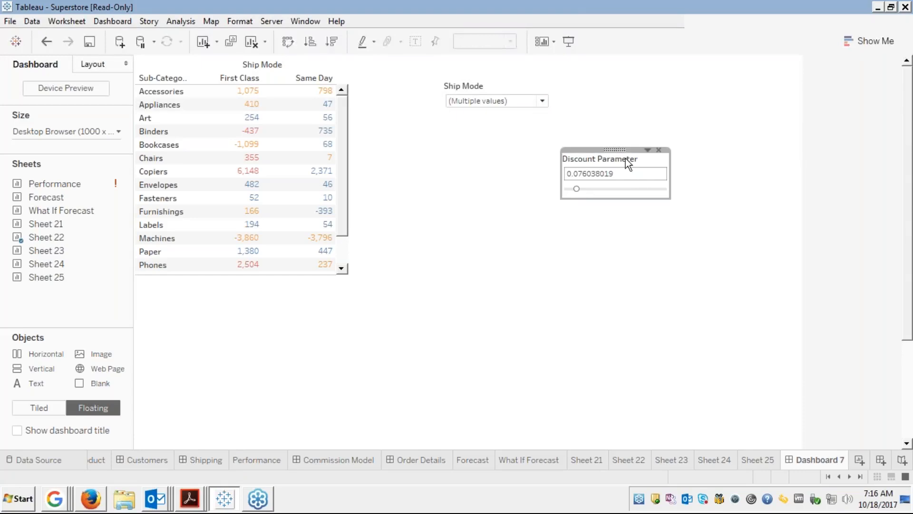
Place the Discount Parameter under Ship Mode and set its value to 0.121260630.
drag(616, 149, 503, 139)
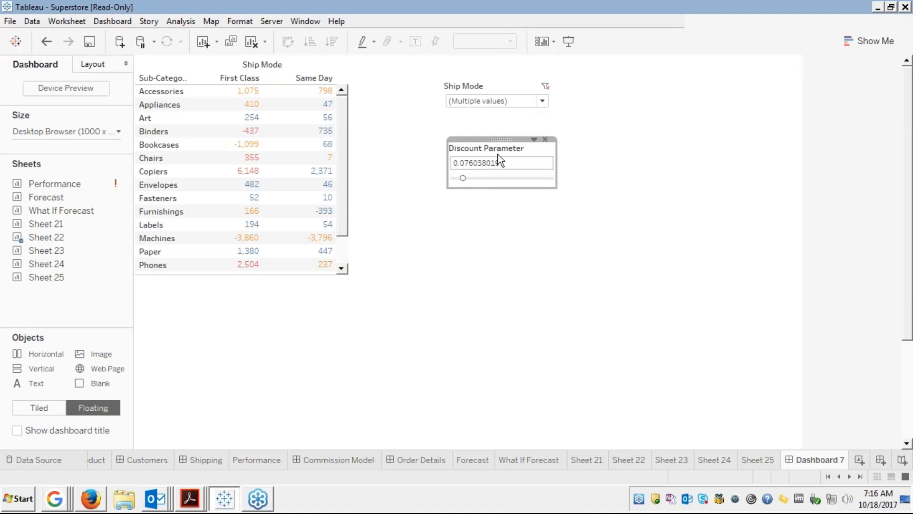
drag(469, 178, 478, 178)
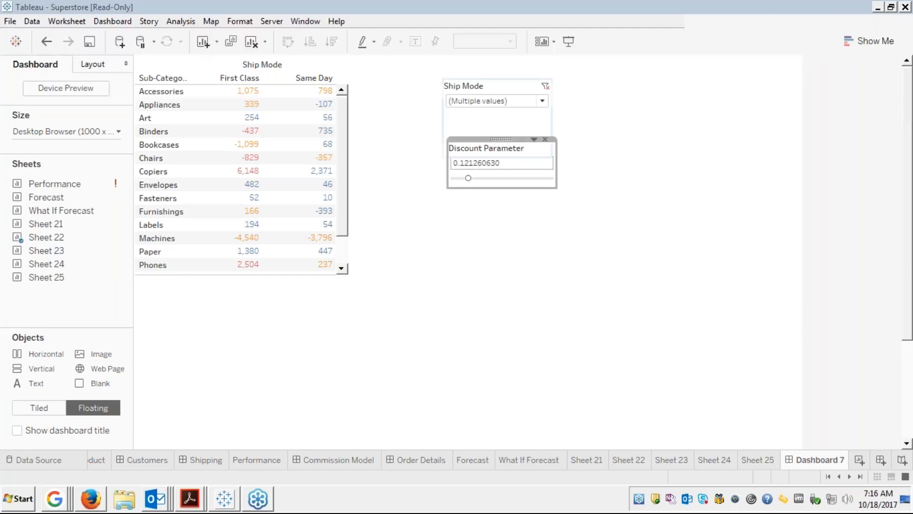
mouse_move(504, 139)
mouse_down()
mouse_move(495, 143)
mouse_move(503, 141)
mouse_up()
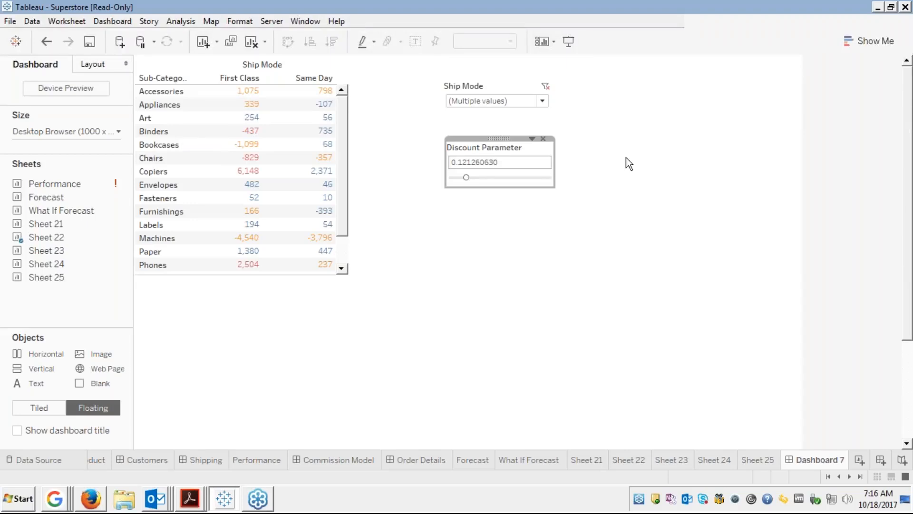
click(668, 179)
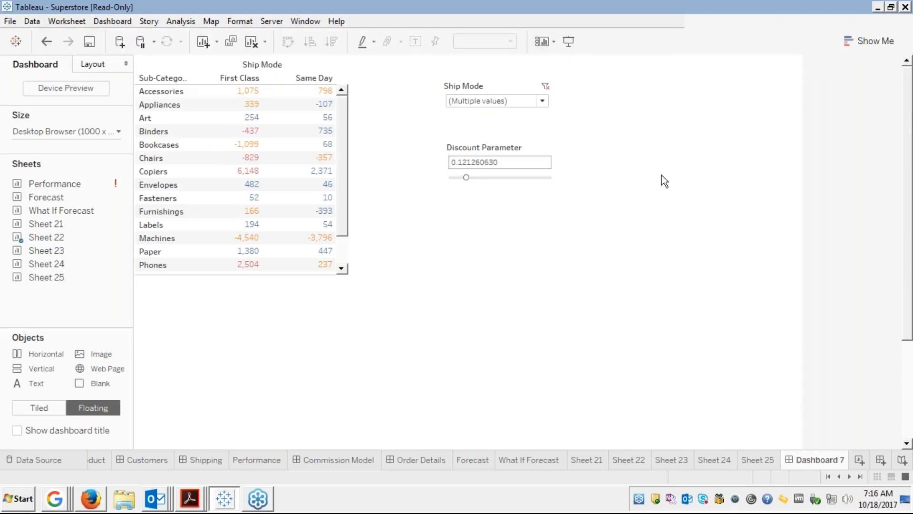
click(543, 100)
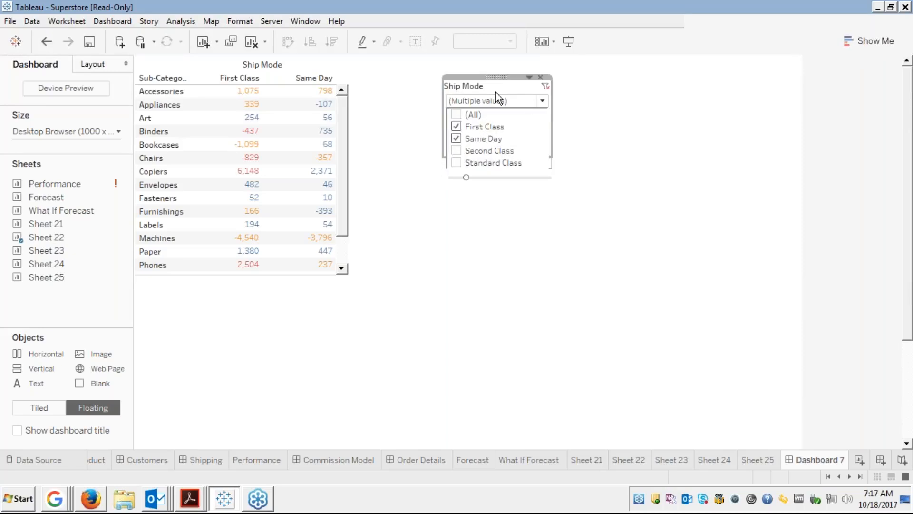
click(496, 77)
Shorten the Ship Mode card, stack both controls beside the table, and narrow the container to fit.
click(497, 74)
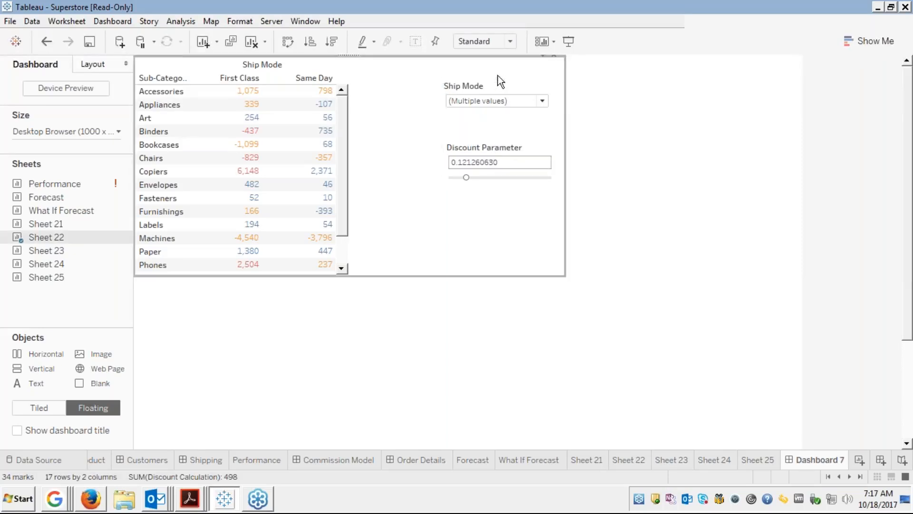
click(494, 93)
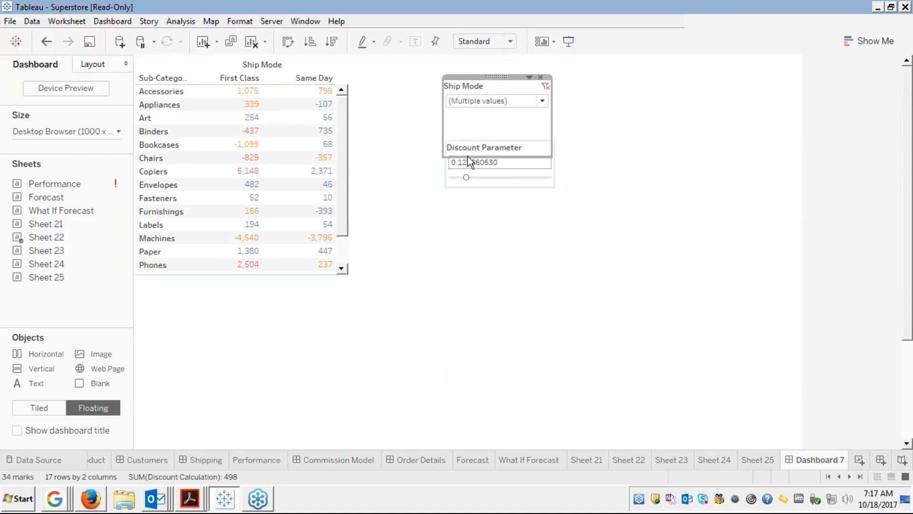
drag(517, 156, 518, 120)
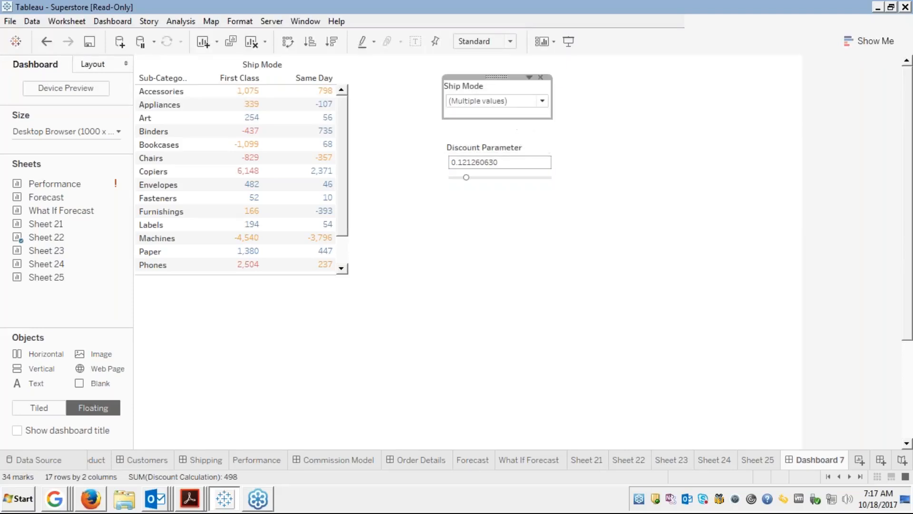
drag(500, 78, 430, 69)
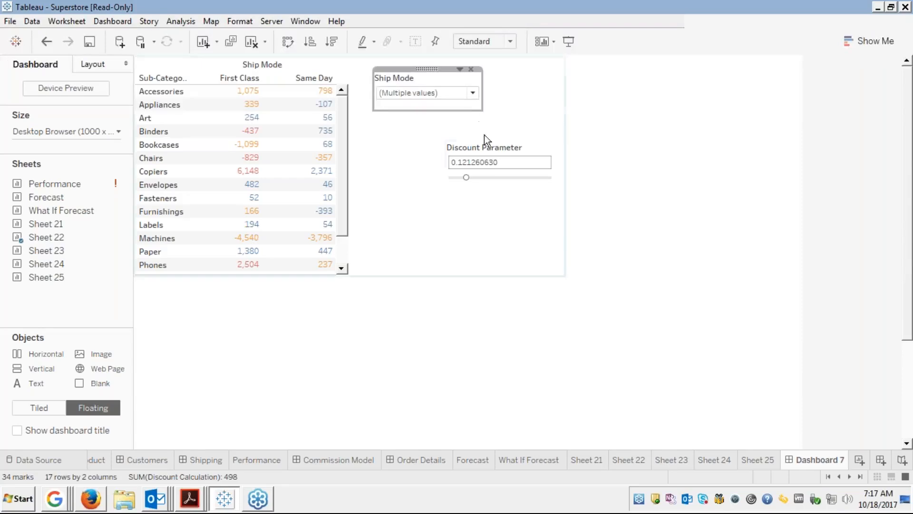
click(494, 148)
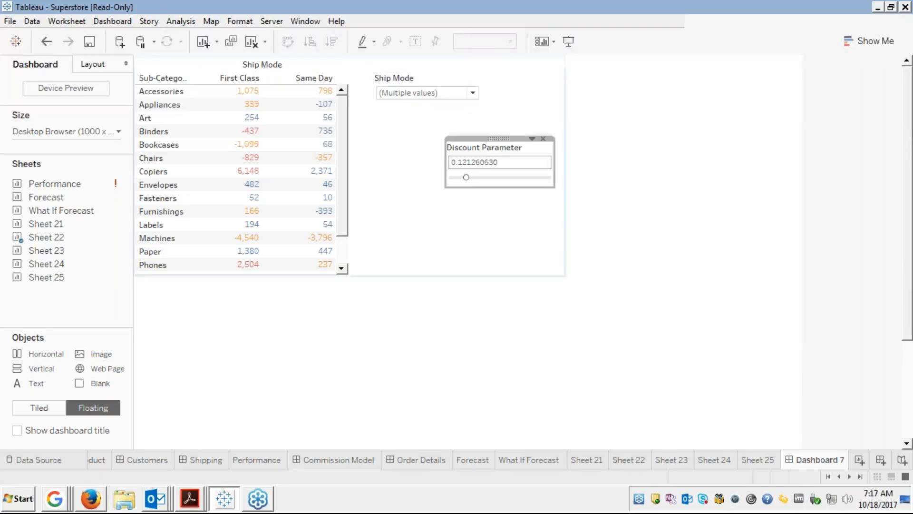
drag(502, 138, 432, 114)
click(510, 207)
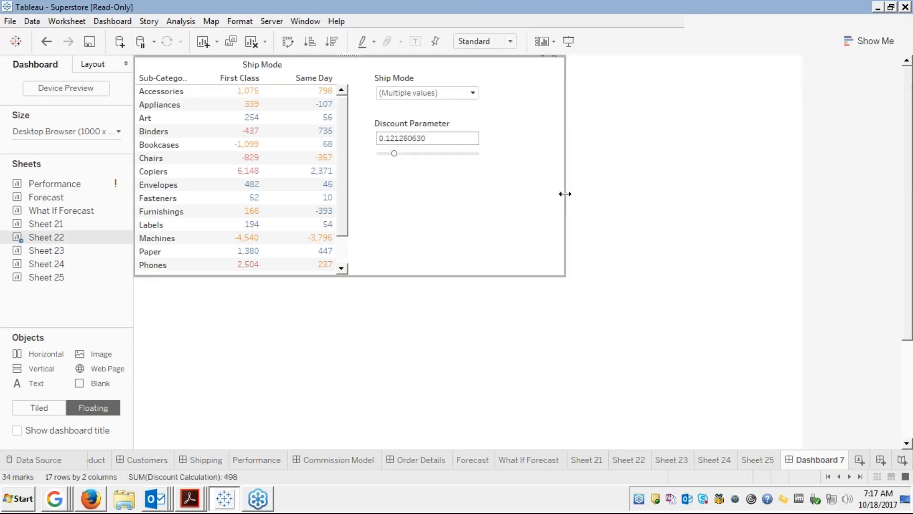
drag(564, 194, 484, 192)
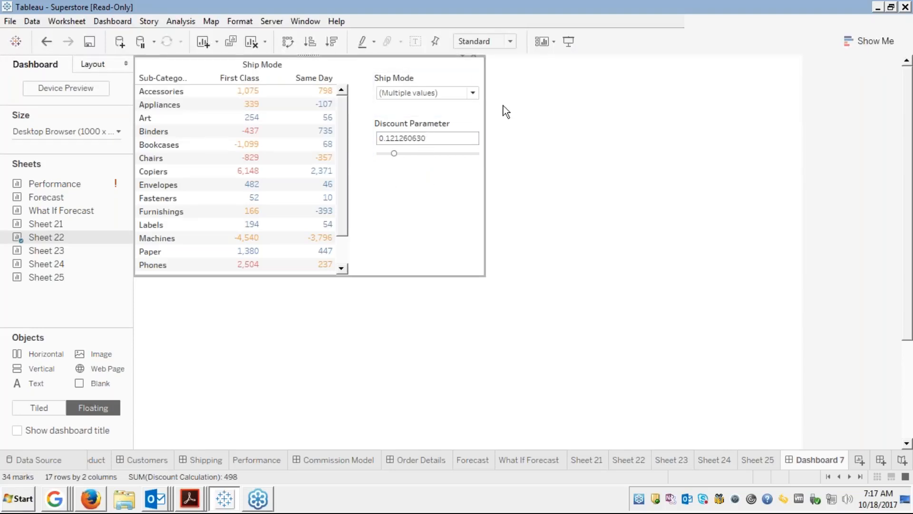
In the Ship Mode dropdown, replace Same Day with Standard Class alongside First Class.
click(472, 94)
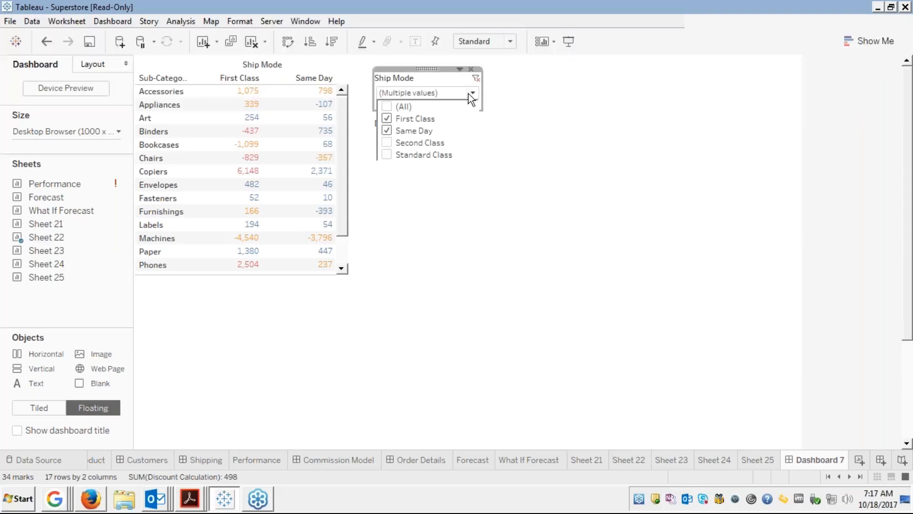
click(386, 131)
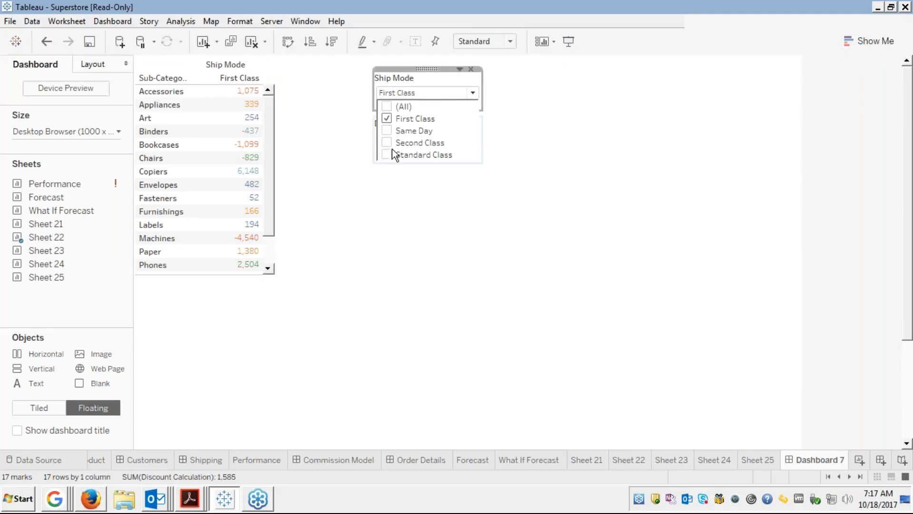
click(387, 155)
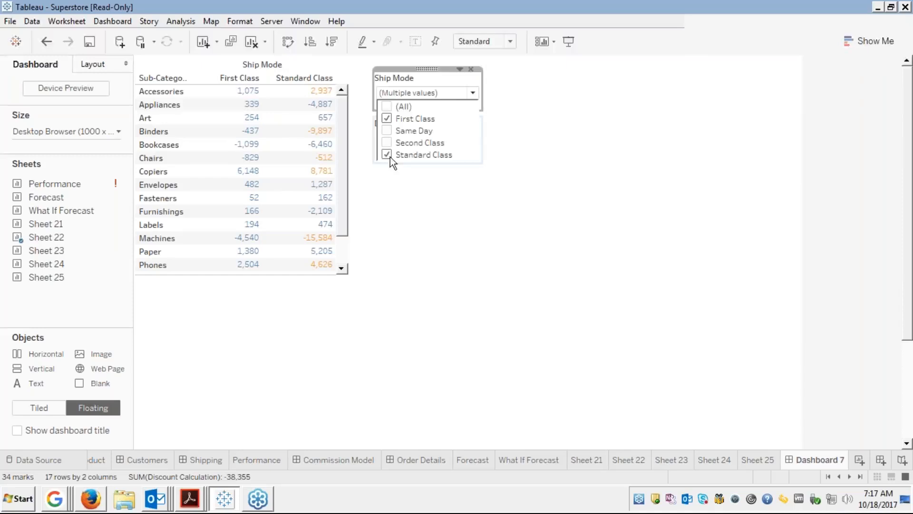
click(421, 205)
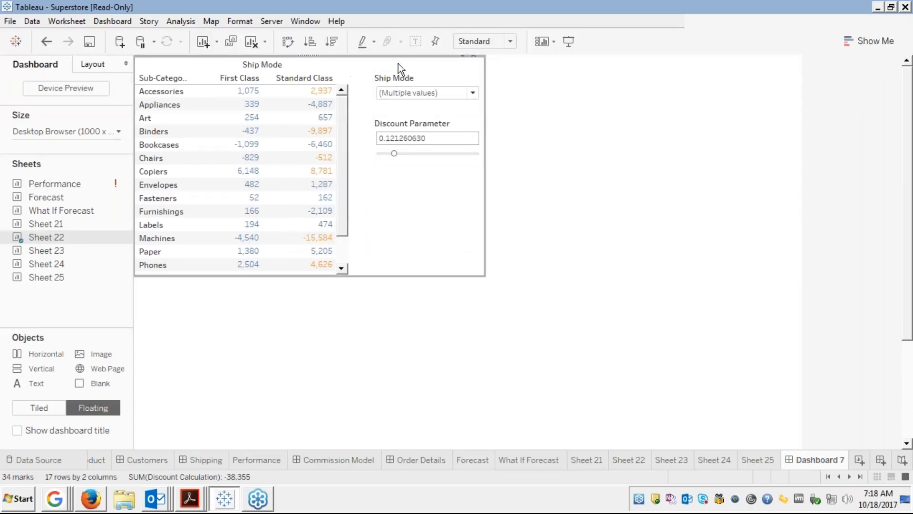
Add the Clusters colour legend to the dashboard and drop it below the Discount Parameter.
click(463, 57)
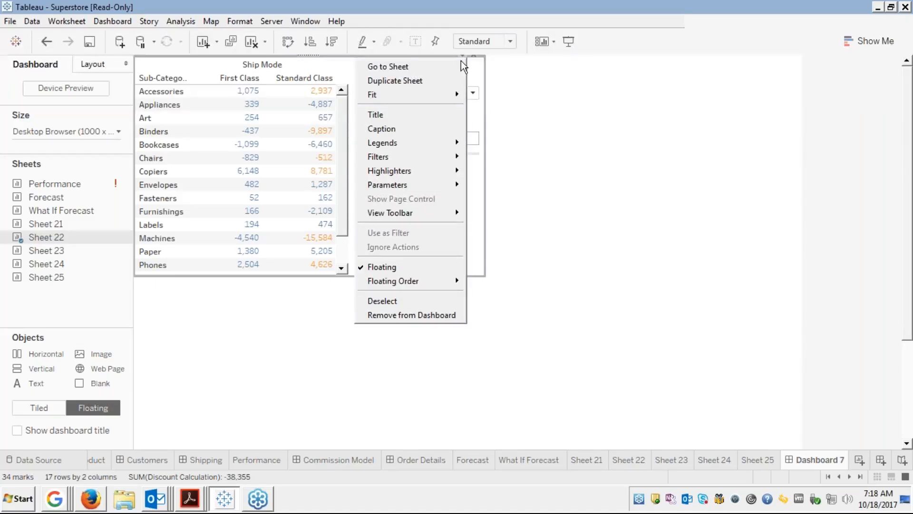
mouse_move(398, 143)
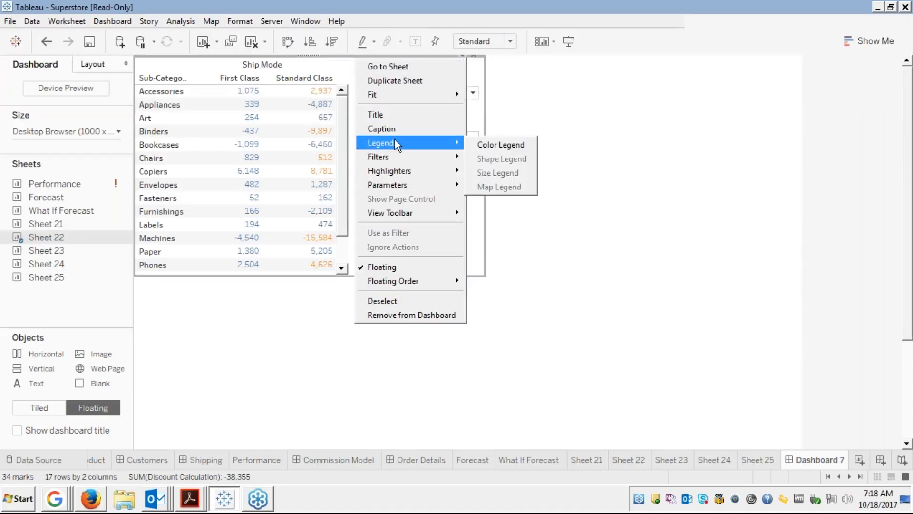
click(494, 145)
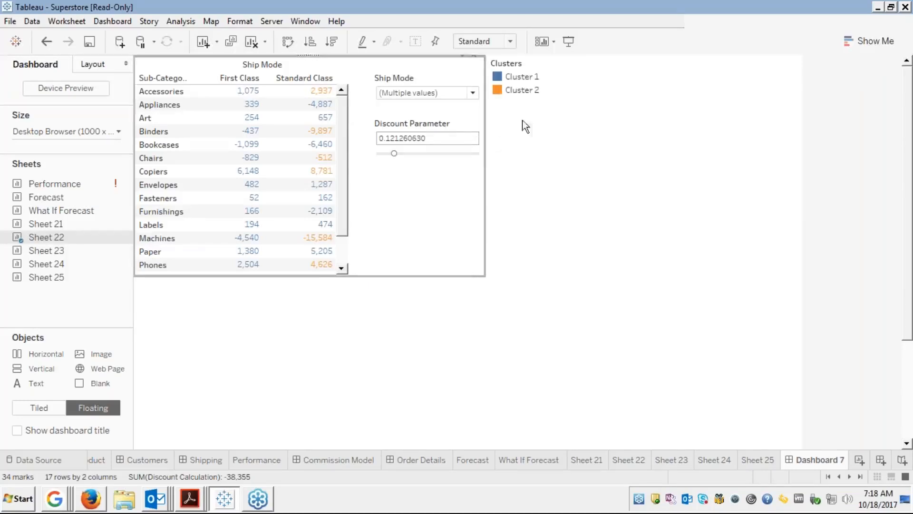
click(527, 75)
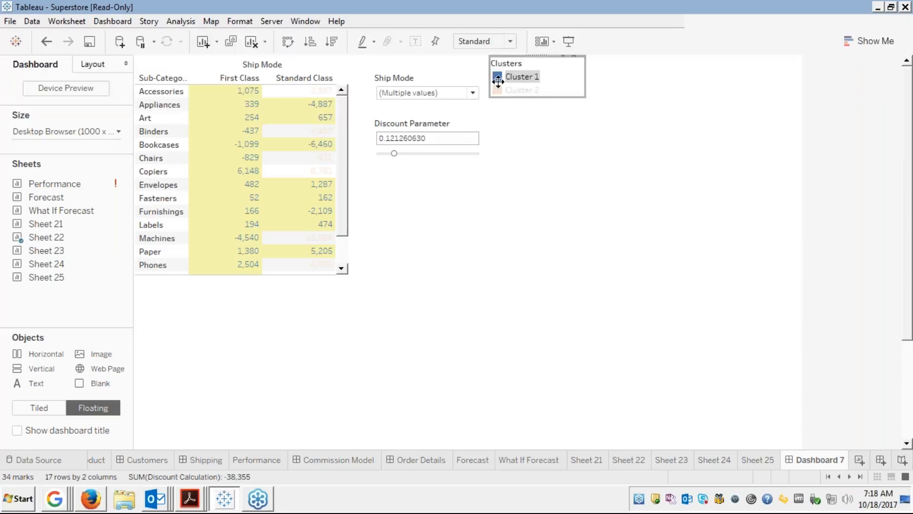
drag(498, 82, 415, 176)
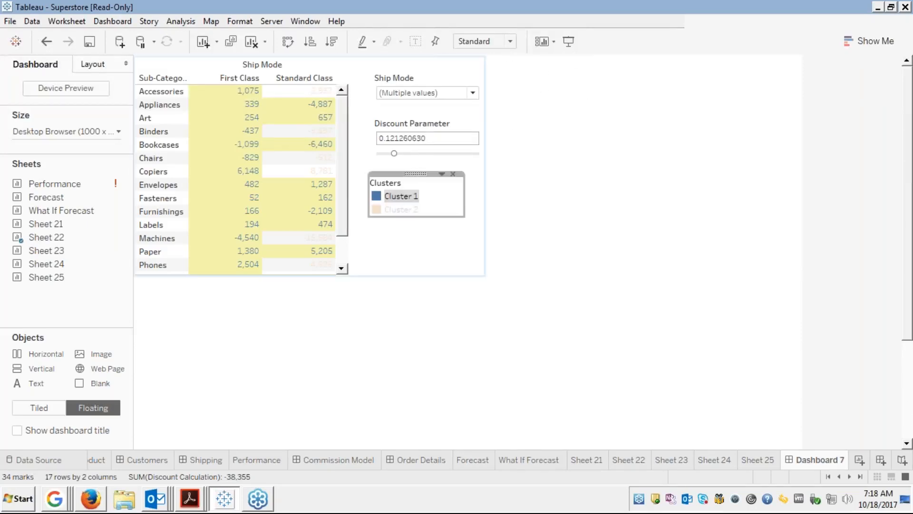
drag(458, 196, 467, 195)
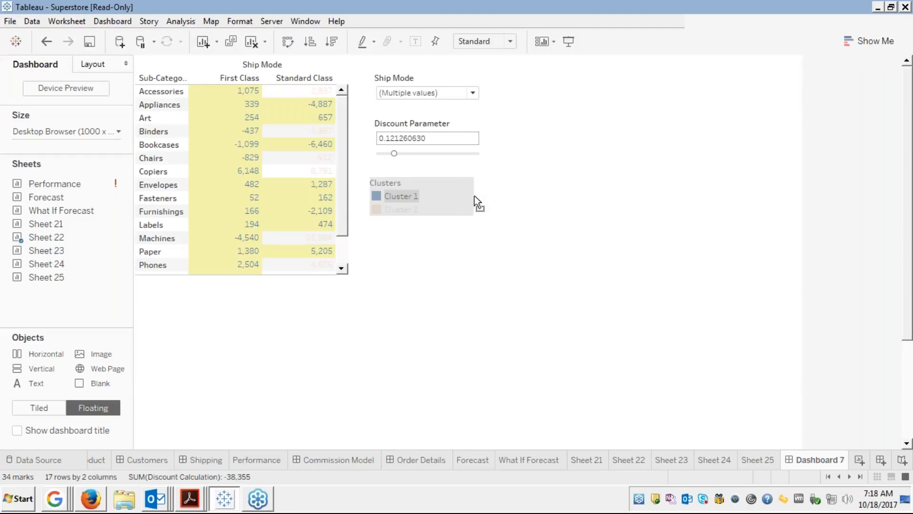
drag(479, 202, 479, 202)
click(516, 175)
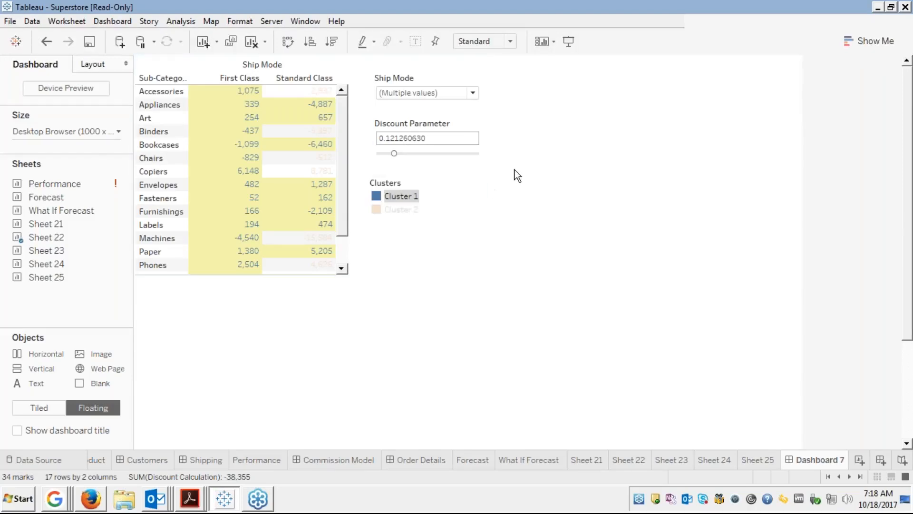
click(422, 68)
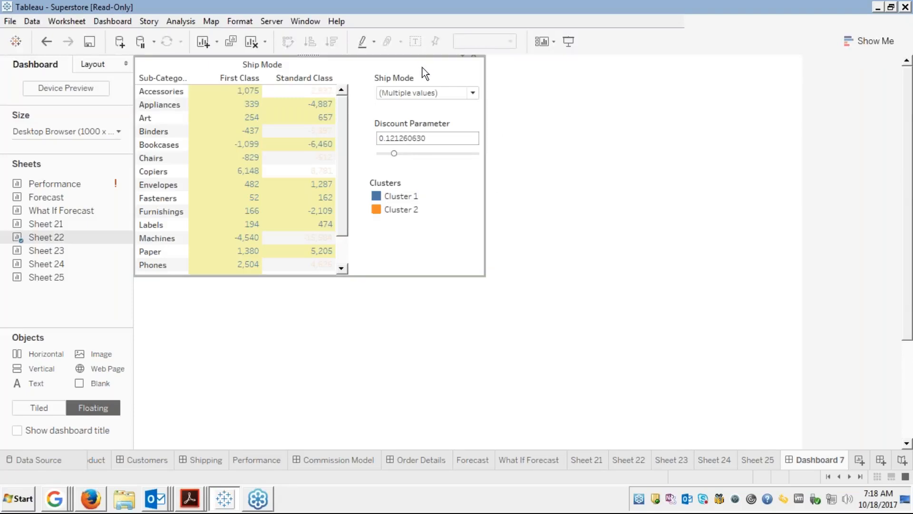
Nudge the Clusters legend slightly further right under the Discount Parameter.
click(464, 56)
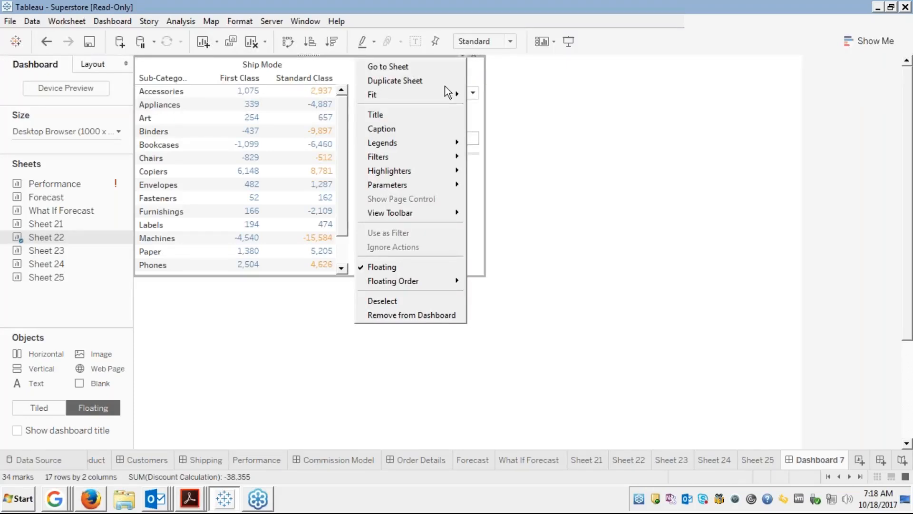
mouse_move(412, 147)
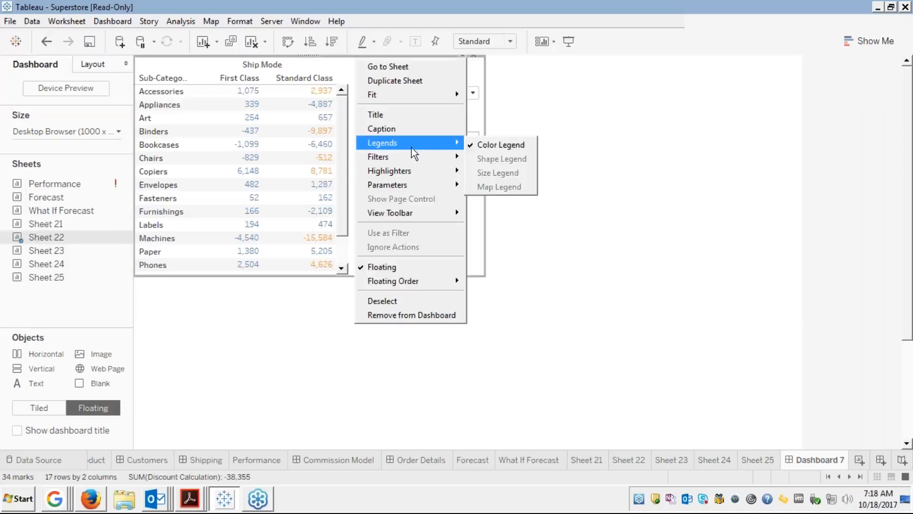
click(577, 124)
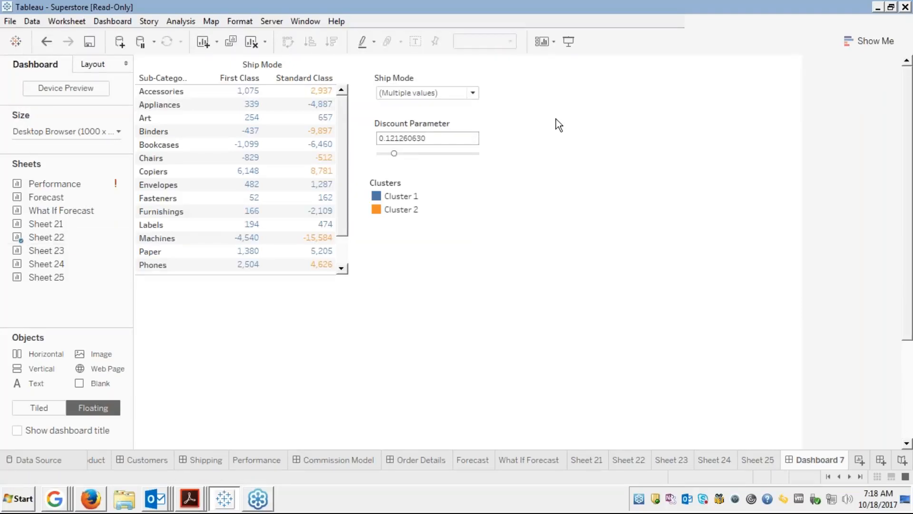
click(423, 183)
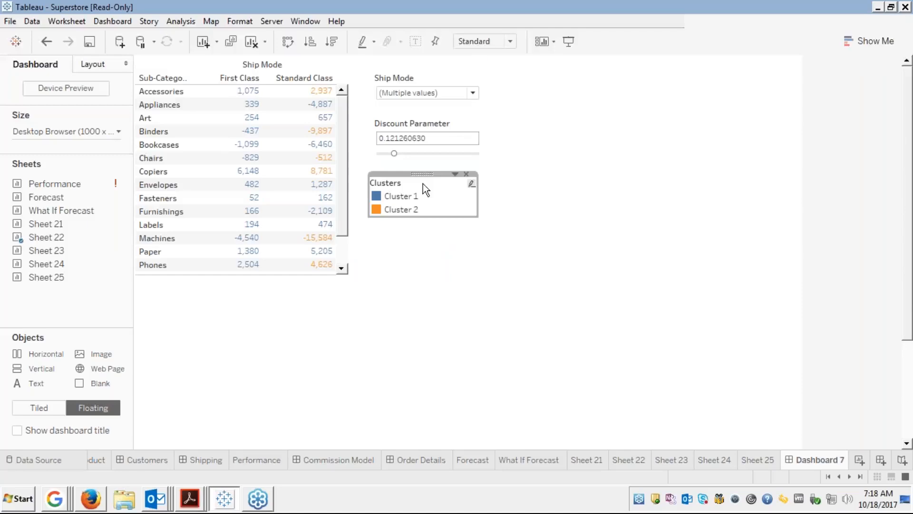
drag(422, 175, 423, 175)
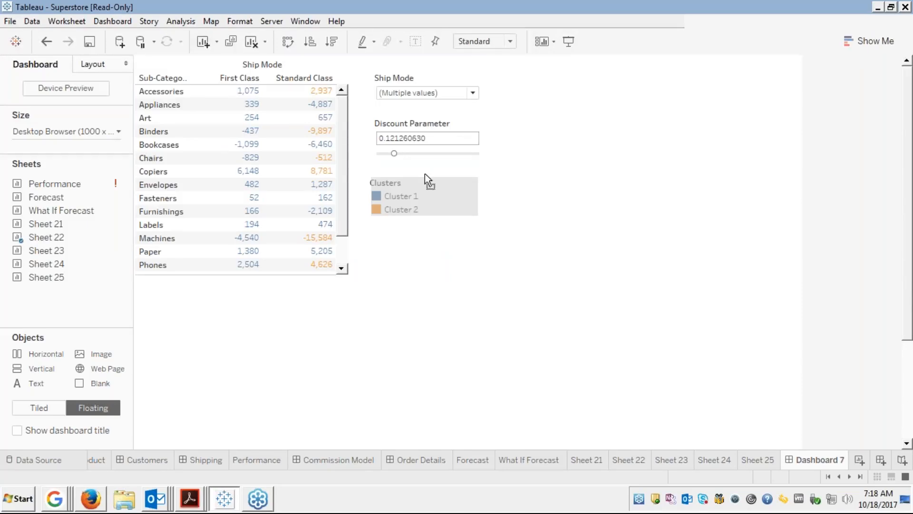
drag(425, 174, 427, 174)
click(588, 164)
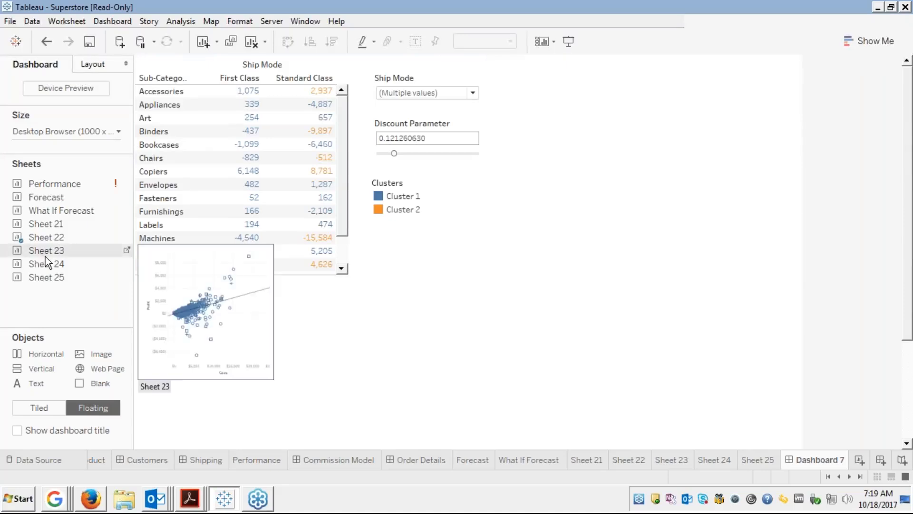
mouse_move(51, 264)
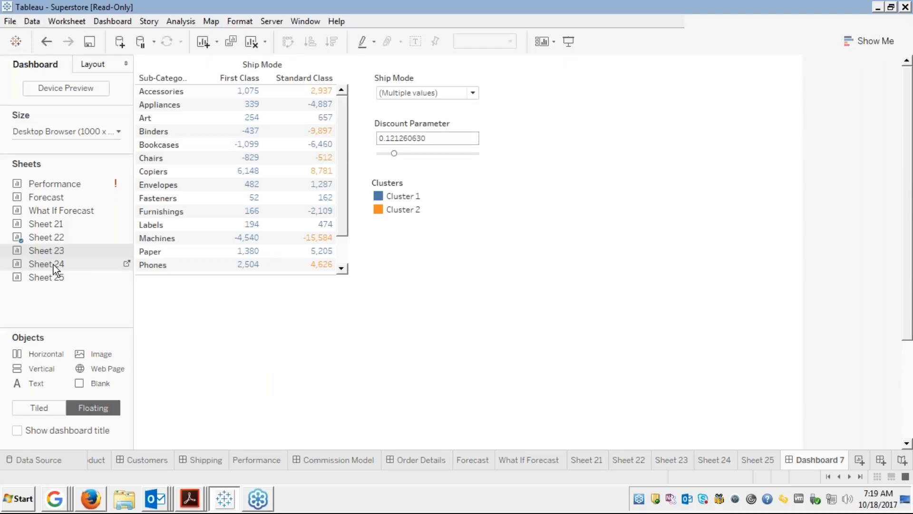
Place Sheet 24's sales bar chart on the dashboard, then make it taller and wider on both sides.
drag(53, 264, 512, 63)
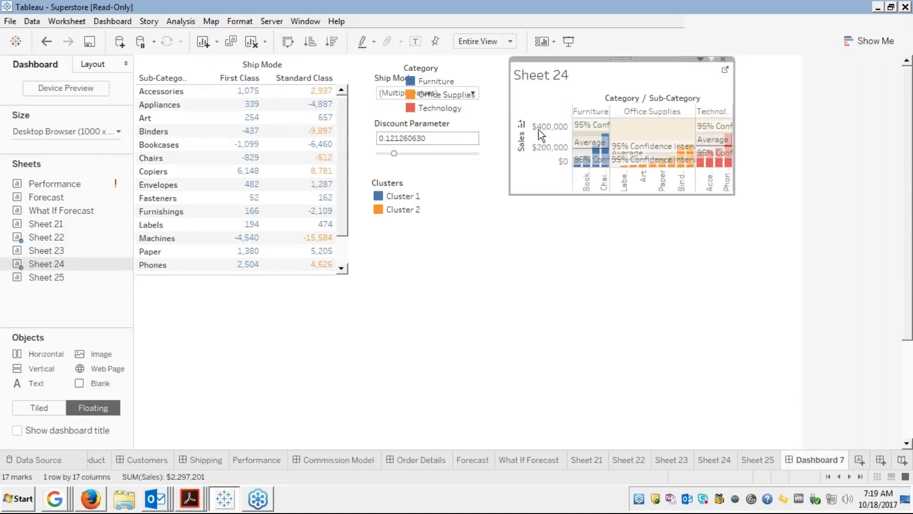
drag(630, 195, 638, 267)
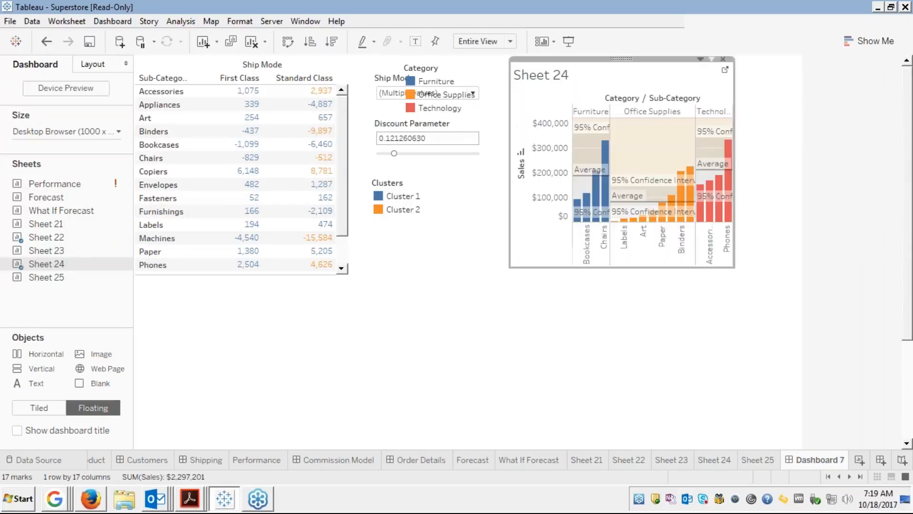
drag(509, 185, 482, 189)
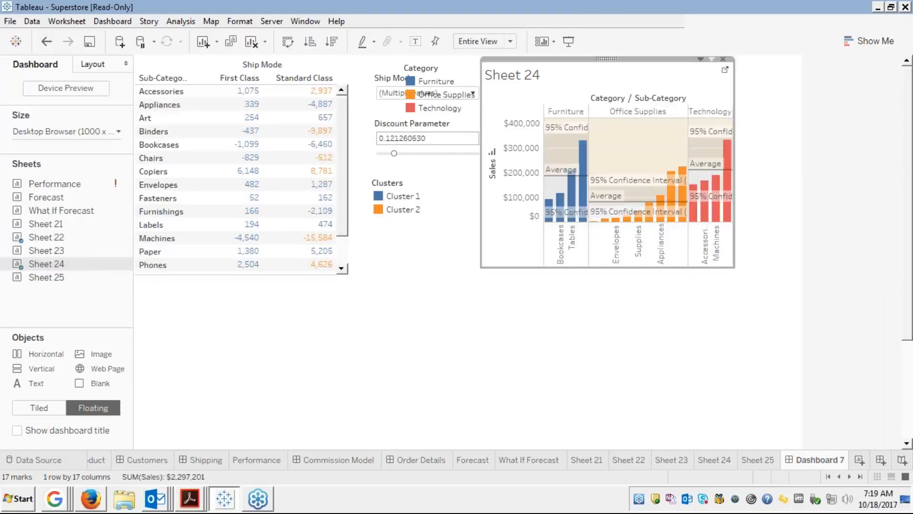
mouse_move(714, 220)
drag(736, 228, 797, 227)
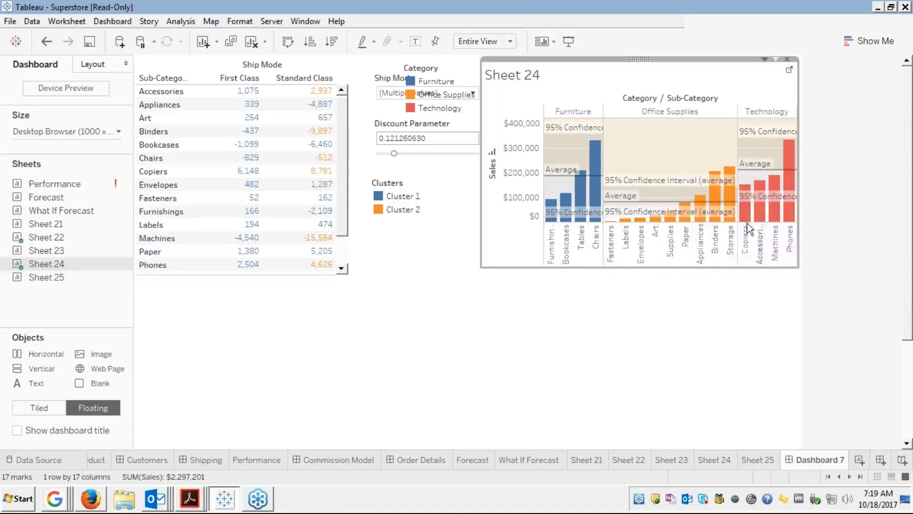
Hide the Sheet 24 title and move the Category legend down beside the bar chart.
right_click(552, 81)
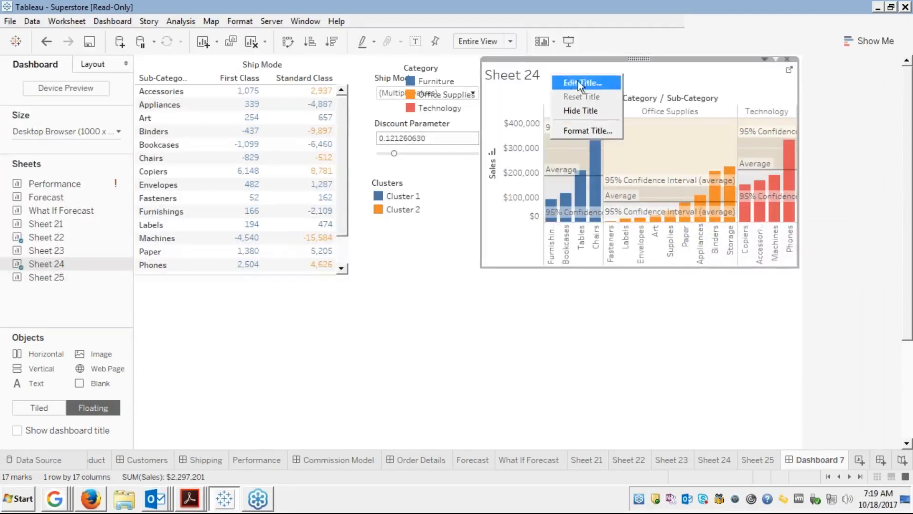
click(576, 113)
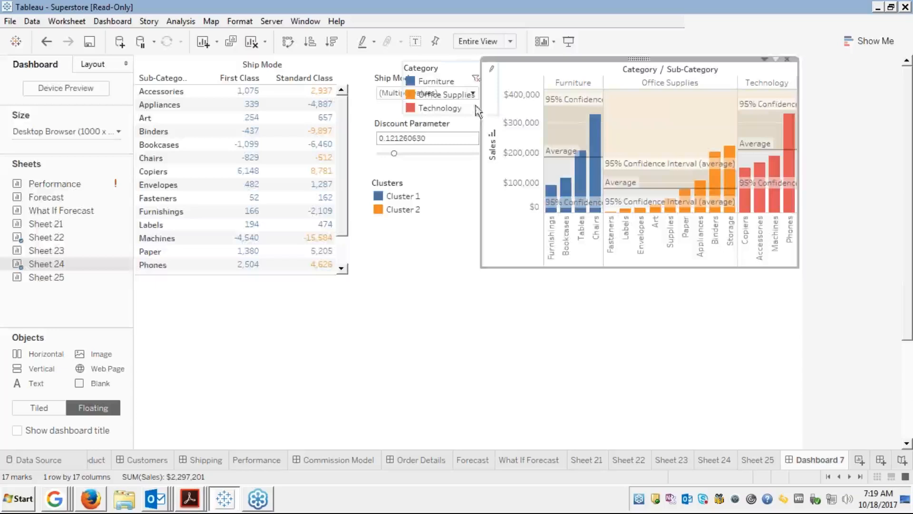
click(451, 64)
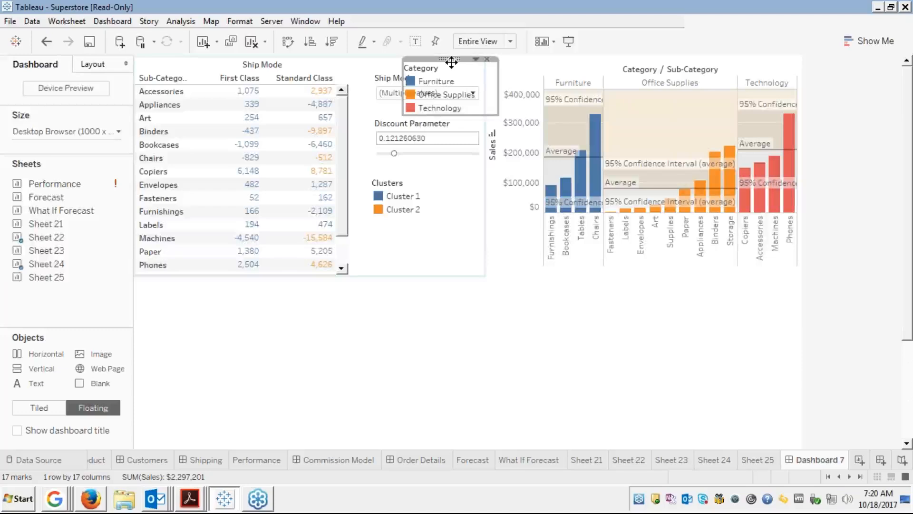
drag(451, 61, 521, 213)
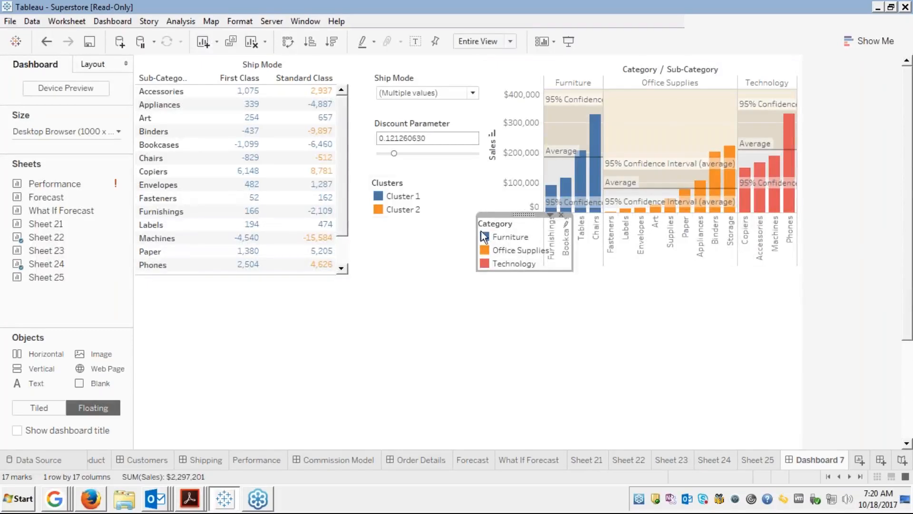
Narrow the Category legend and tuck it under the Sales axis.
drag(476, 236, 472, 236)
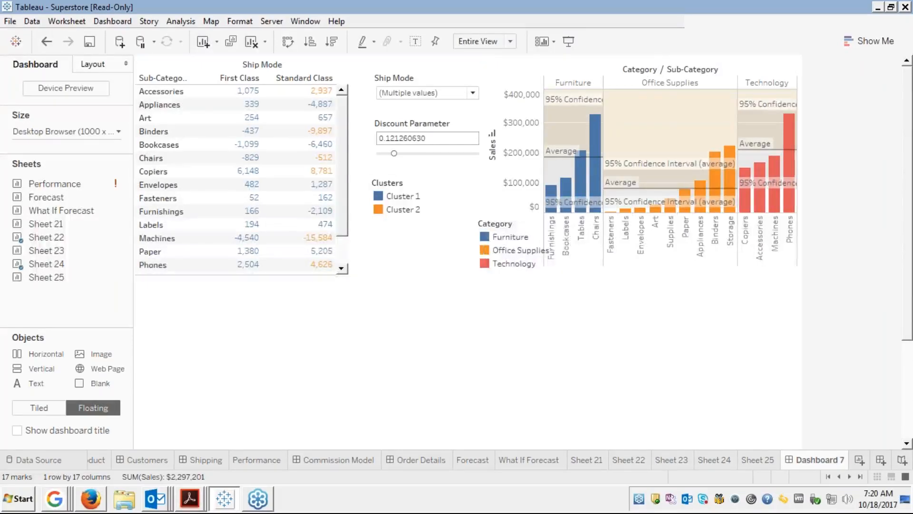
click(490, 235)
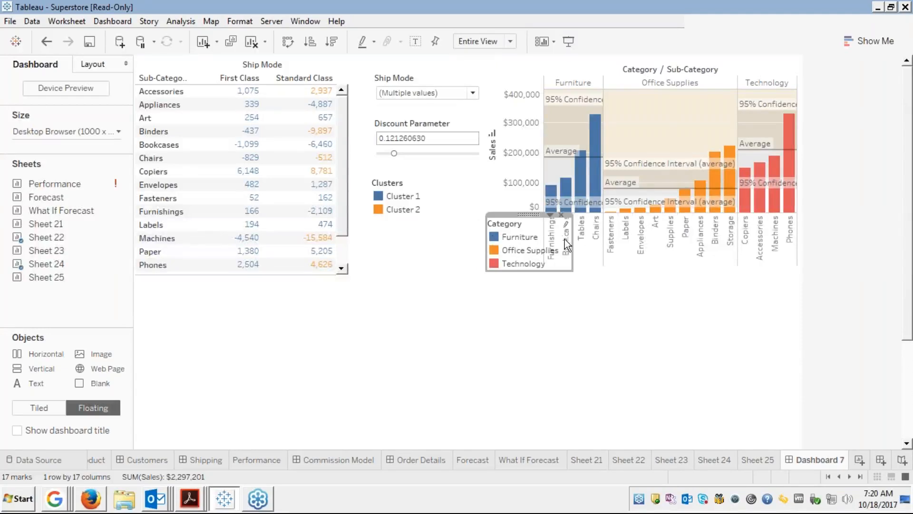
drag(573, 247, 543, 241)
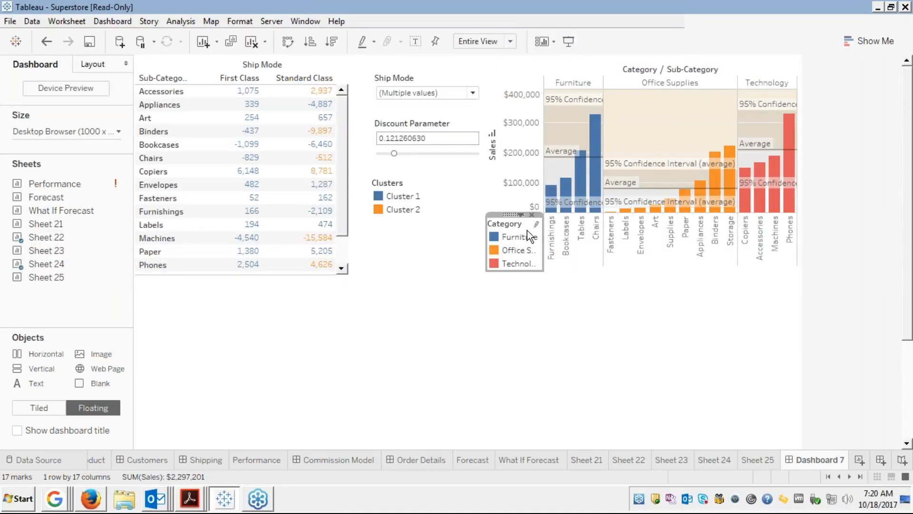
click(496, 196)
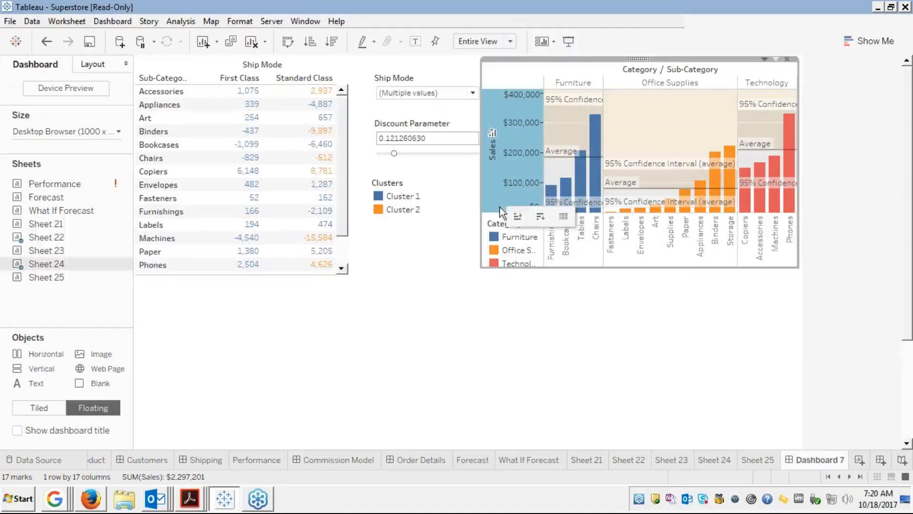
click(499, 224)
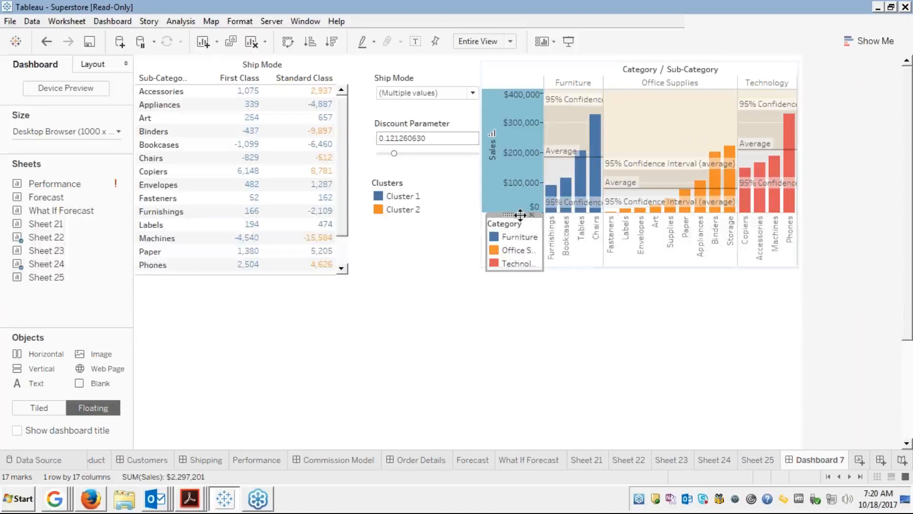
drag(514, 215, 511, 209)
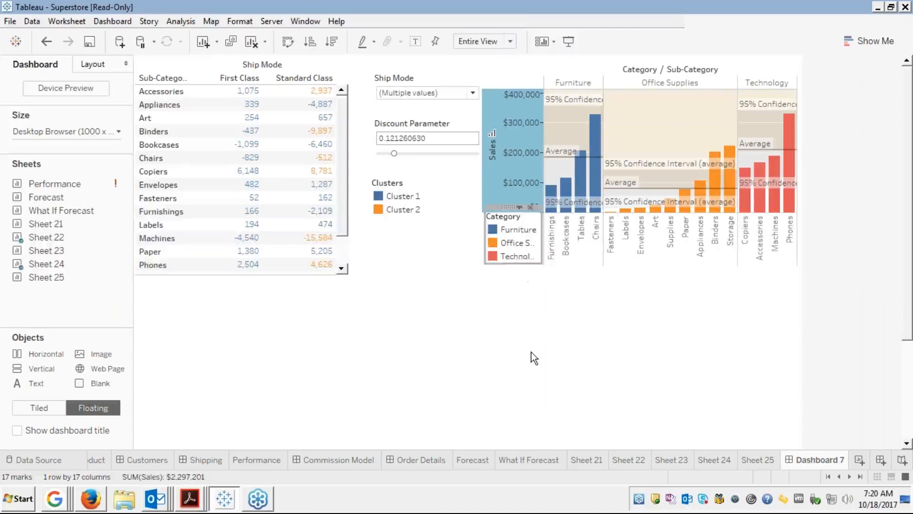
Make the Sheet 24 chart a little taller and nudge the Category legend into place.
click(583, 263)
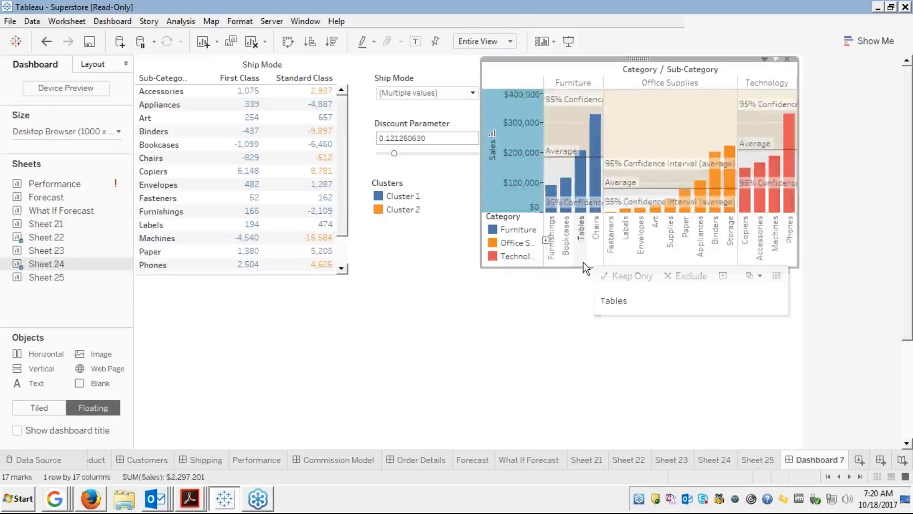
click(582, 261)
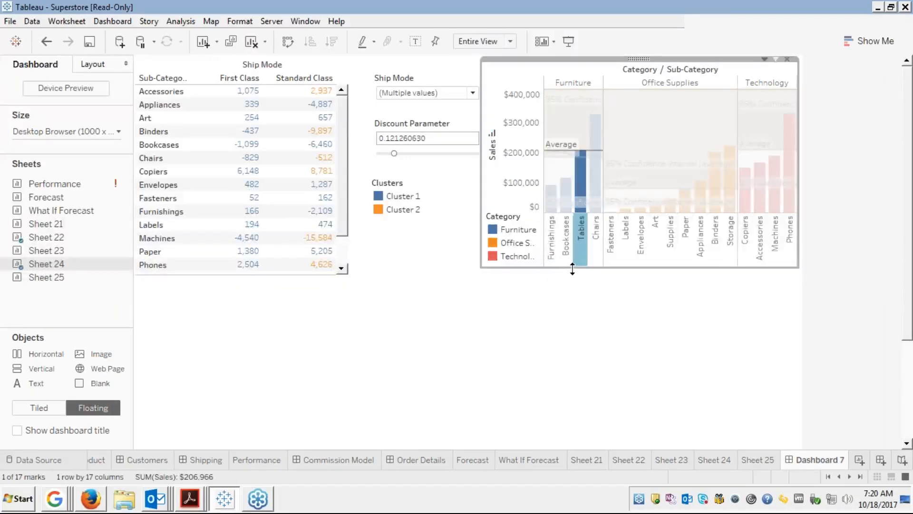
drag(573, 269, 573, 278)
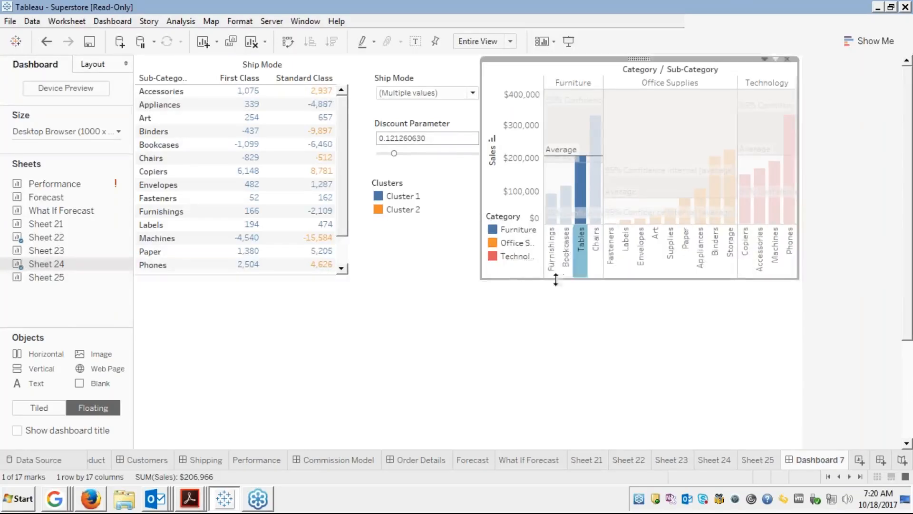
click(498, 229)
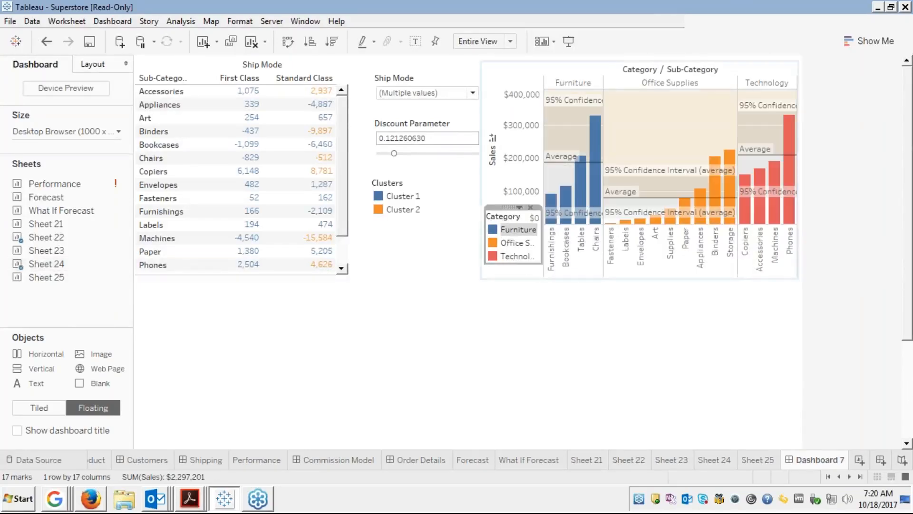
mouse_move(510, 207)
mouse_down()
mouse_move(500, 214)
mouse_move(511, 210)
mouse_up()
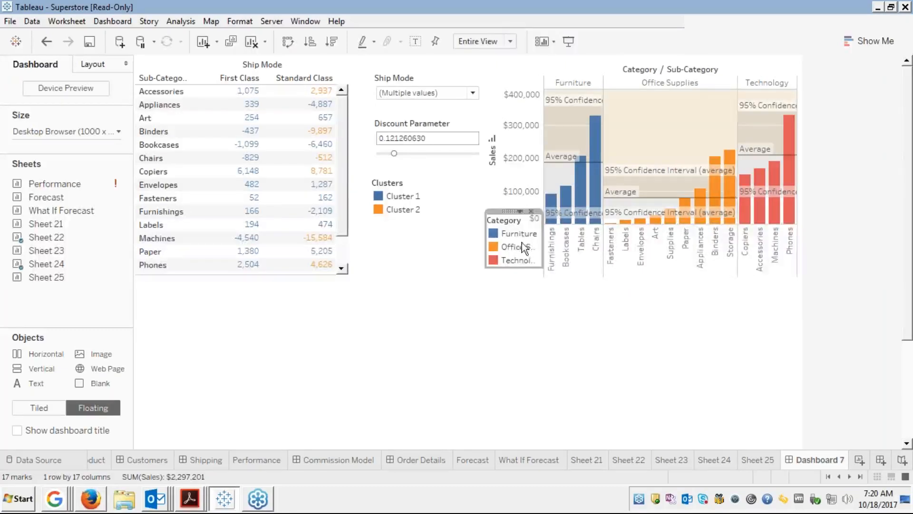
click(504, 326)
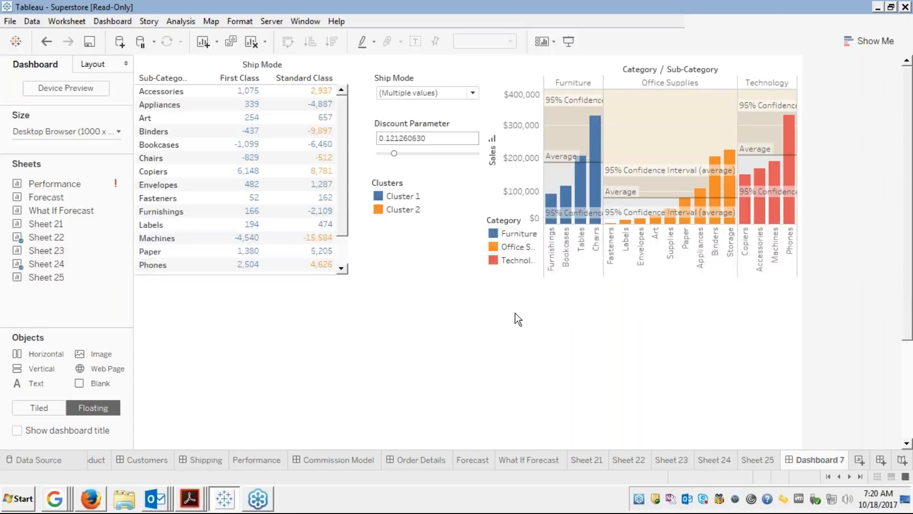
click(514, 234)
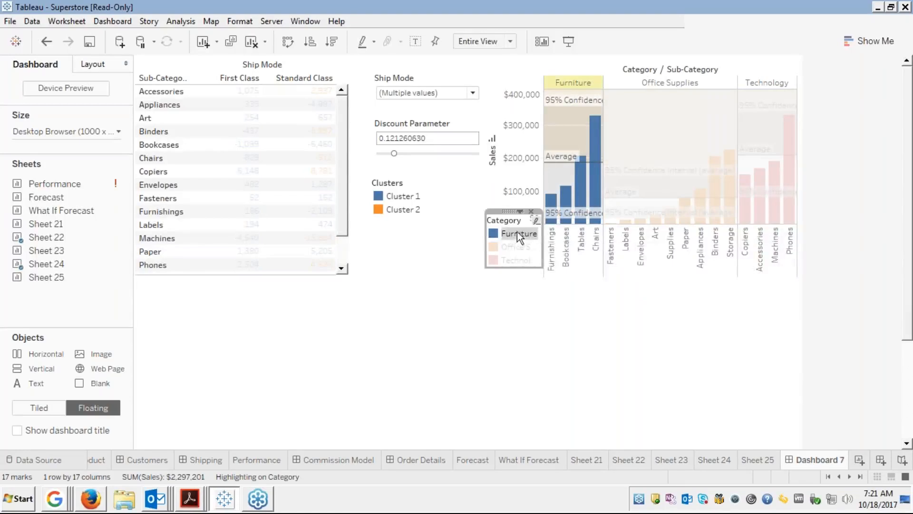
click(509, 244)
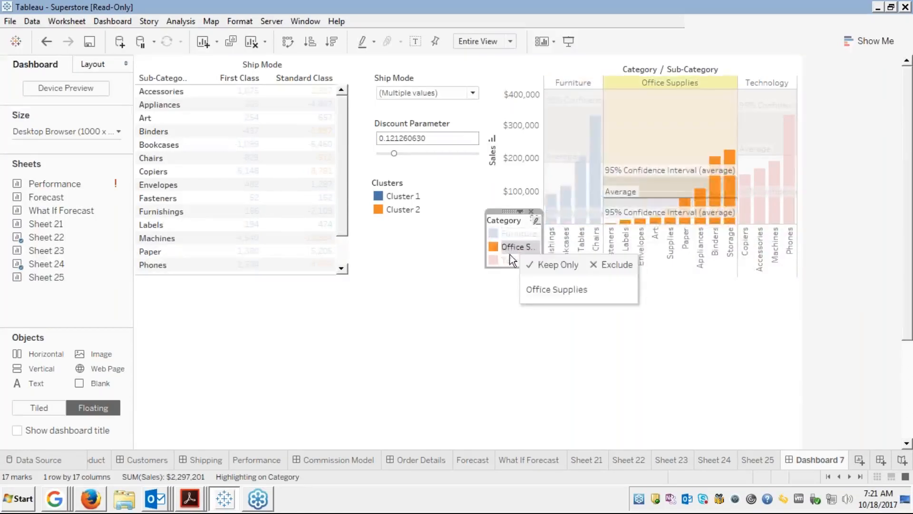
click(501, 262)
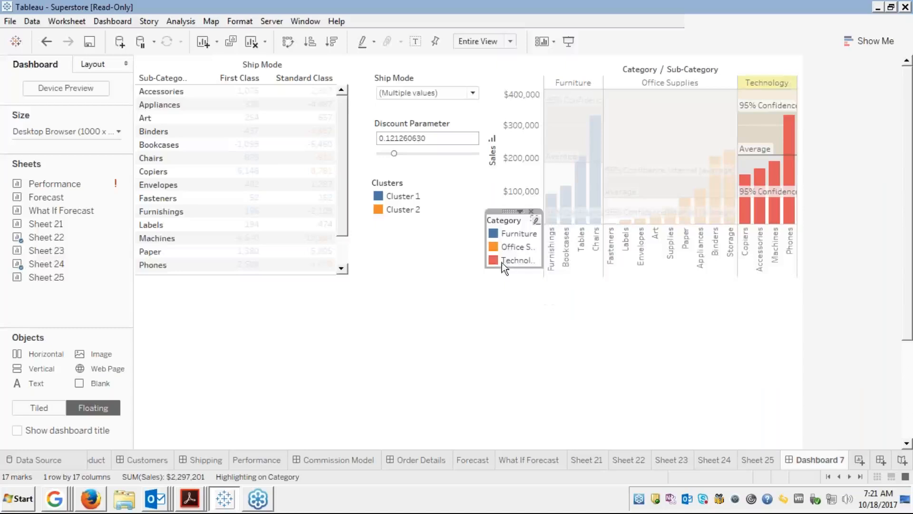
click(501, 263)
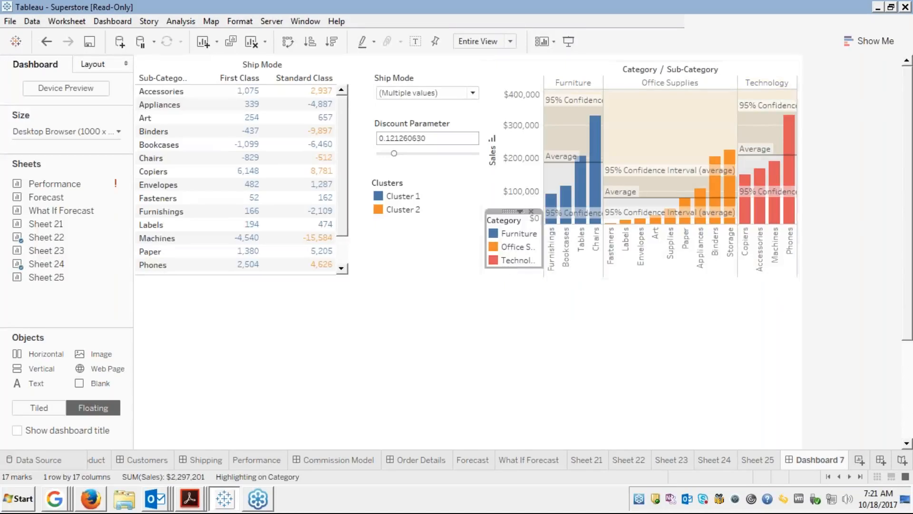
click(433, 342)
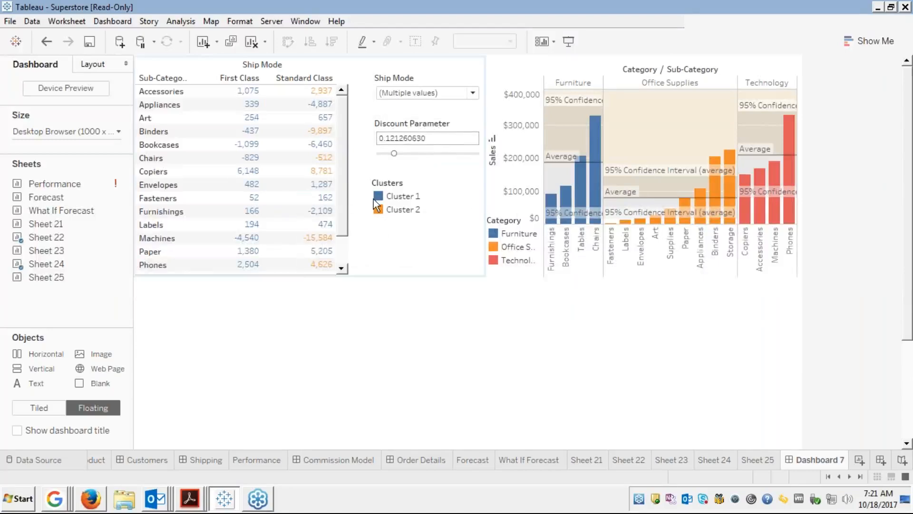
click(116, 242)
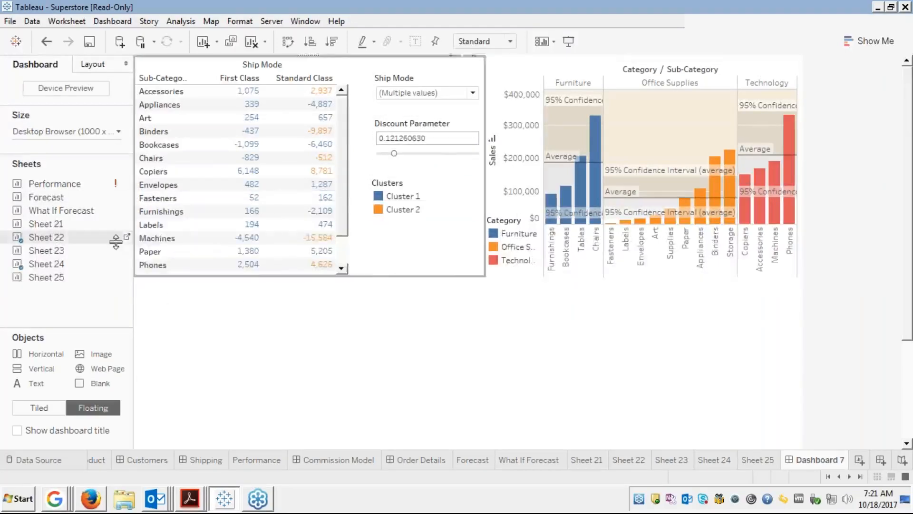
click(127, 237)
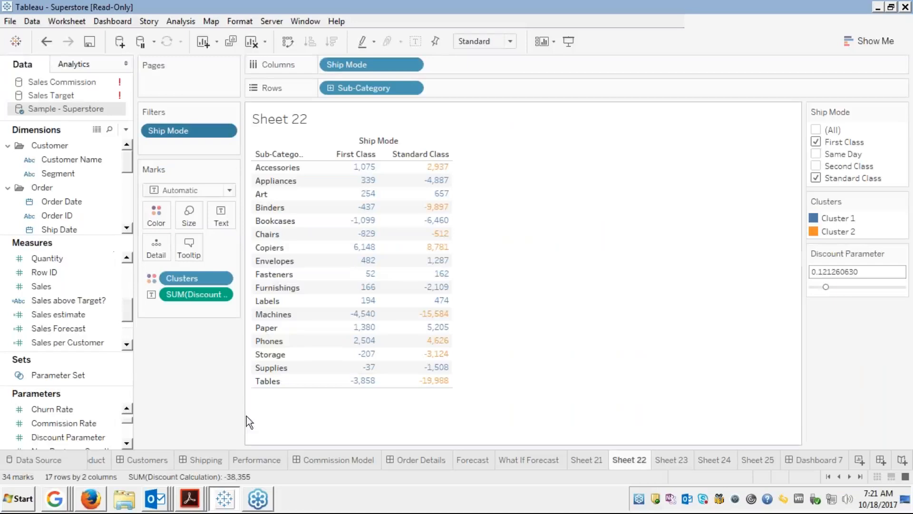
click(803, 459)
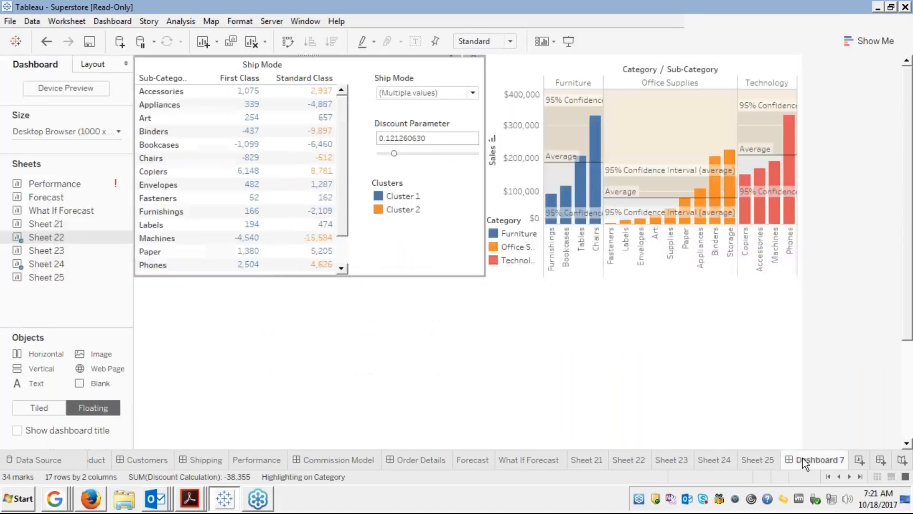
mouse_move(96, 268)
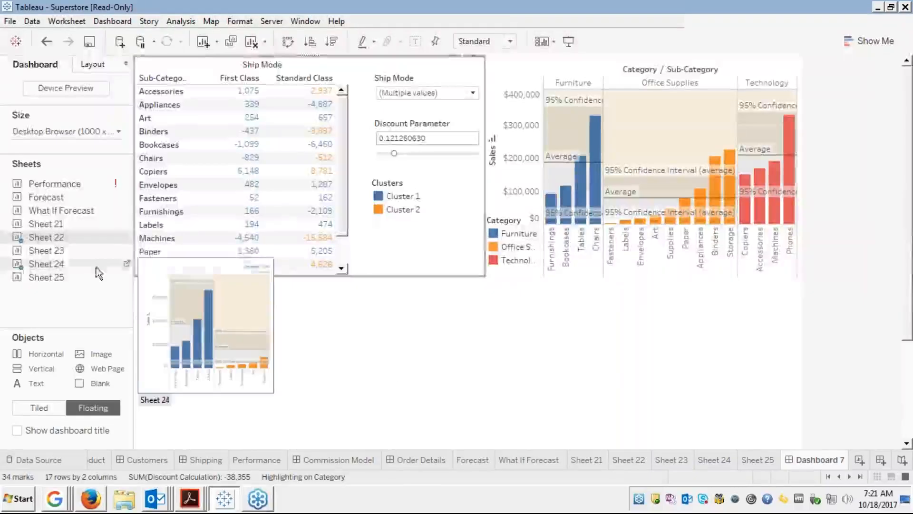
mouse_move(61, 254)
mouse_move(49, 277)
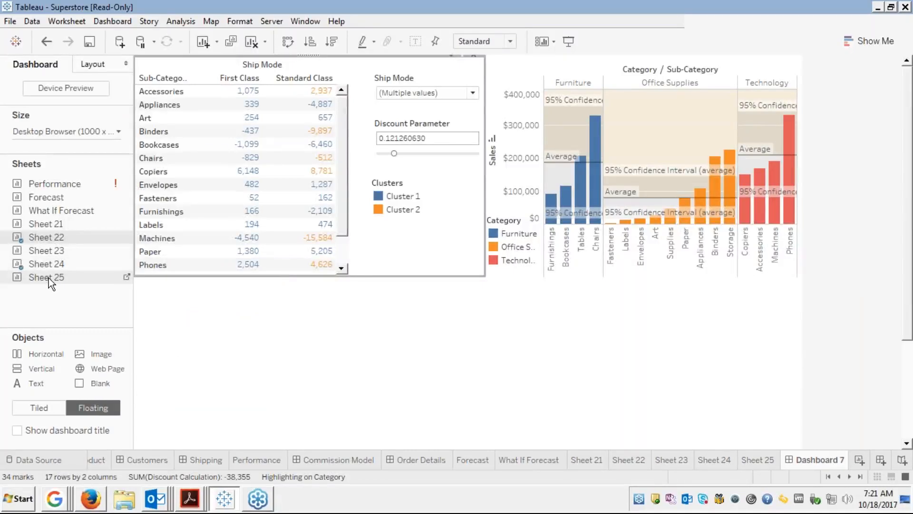
drag(48, 278, 95, 275)
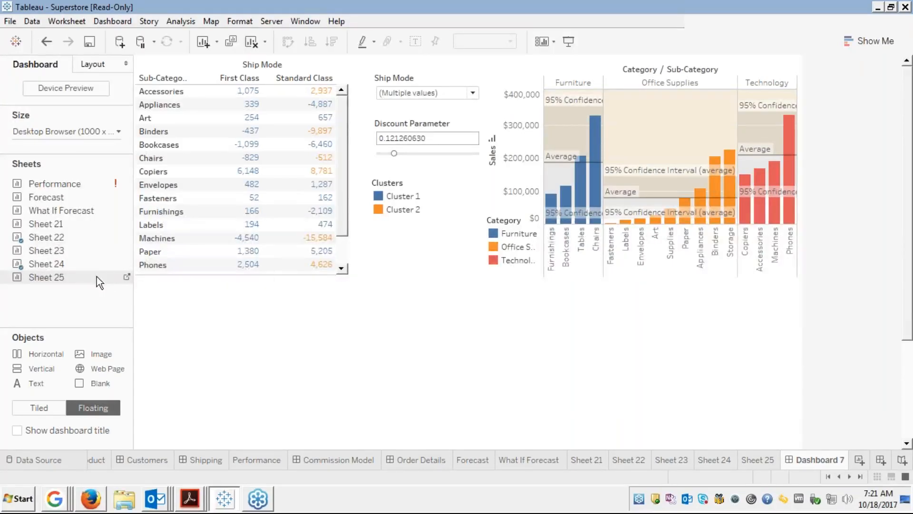
click(44, 408)
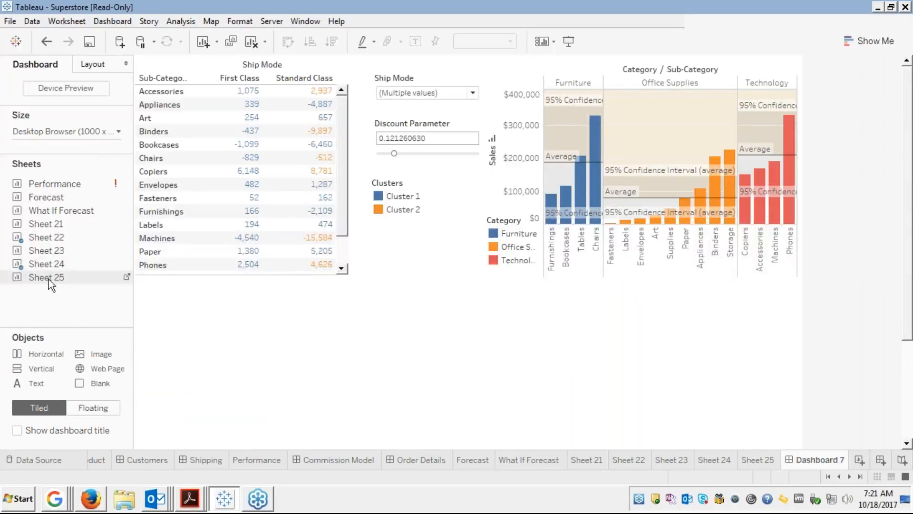
drag(48, 279, 165, 306)
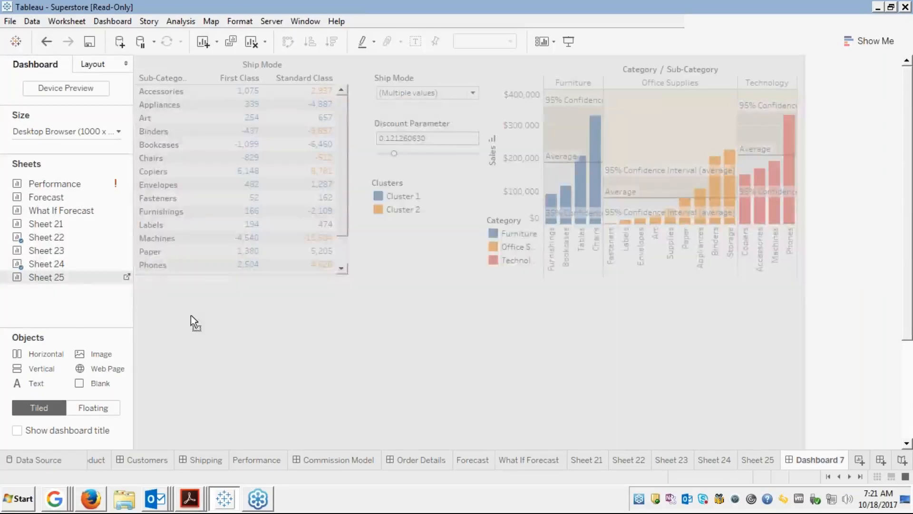
drag(216, 354, 191, 460)
drag(198, 308, 86, 280)
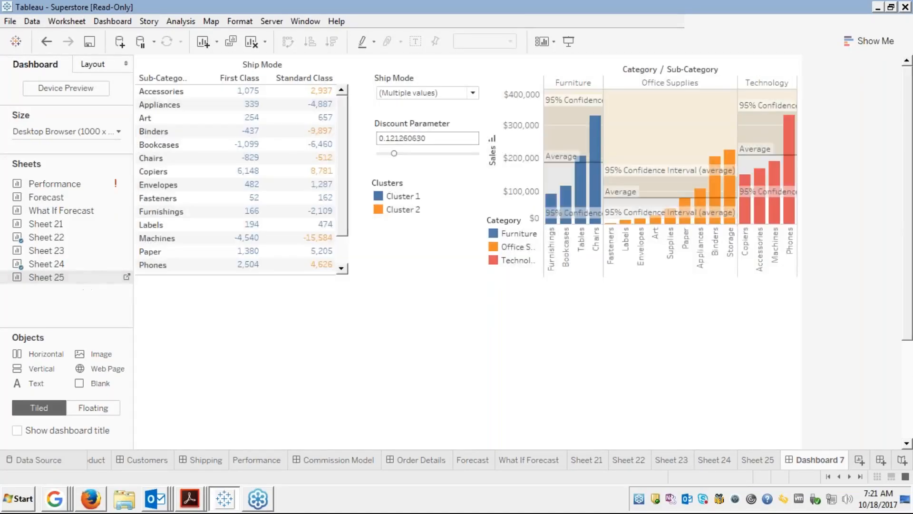
click(87, 412)
mouse_move(59, 277)
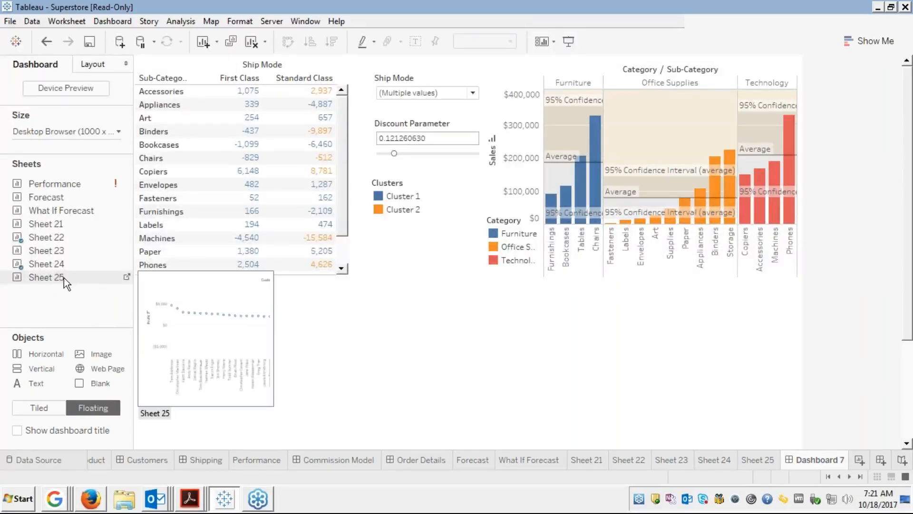
drag(74, 277, 136, 278)
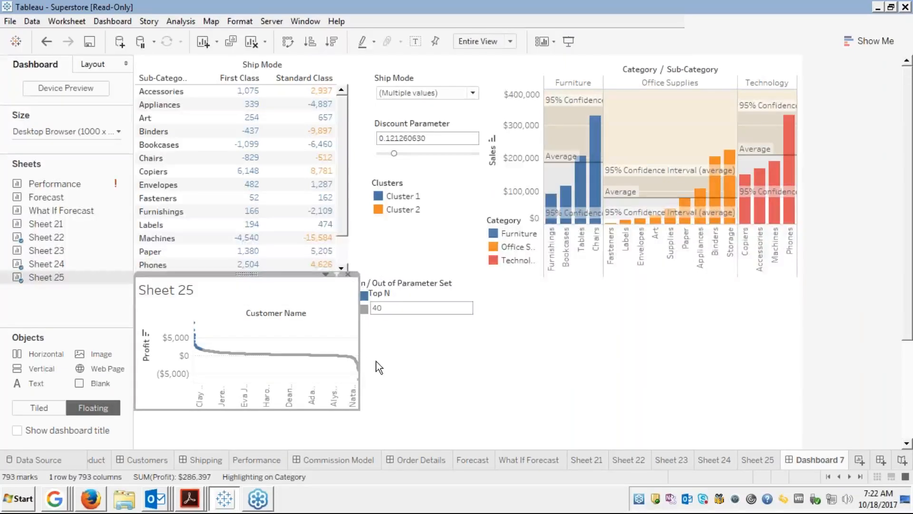
Widen the floating Sheet 25 view across the dashboard and stretch it to the bottom.
drag(379, 367, 805, 410)
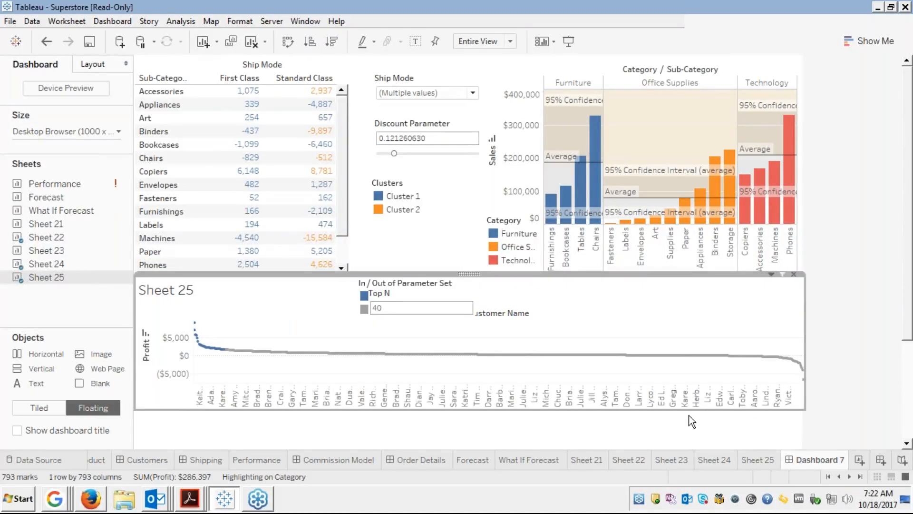
drag(480, 408, 476, 449)
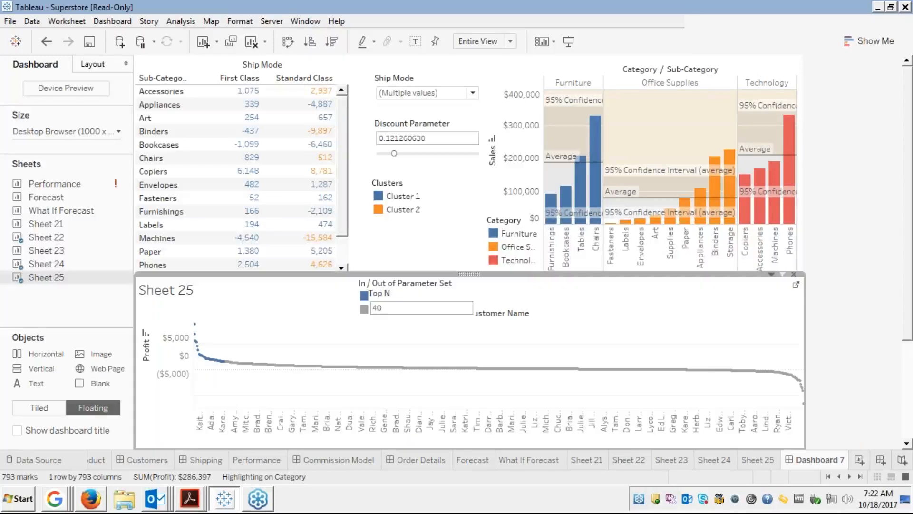
click(452, 430)
Move the Top N parameter control to the right side of the profit chart.
click(406, 291)
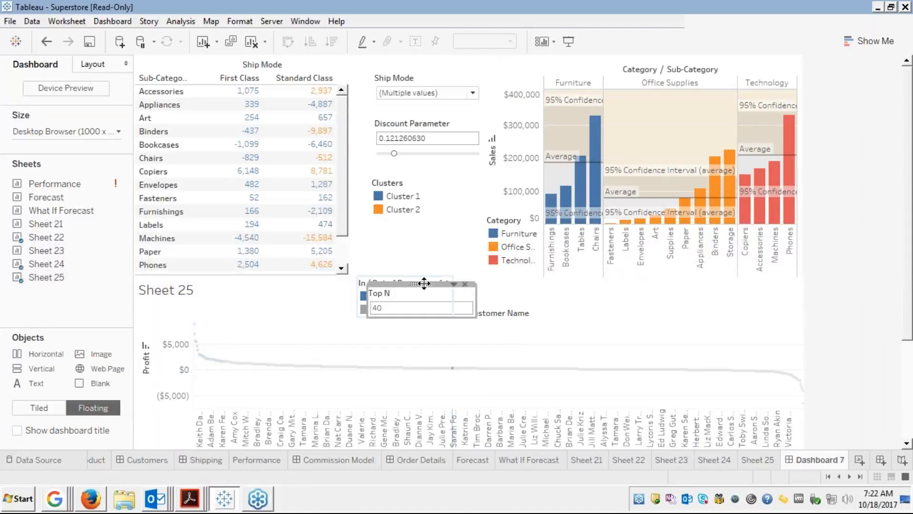
drag(424, 284, 734, 293)
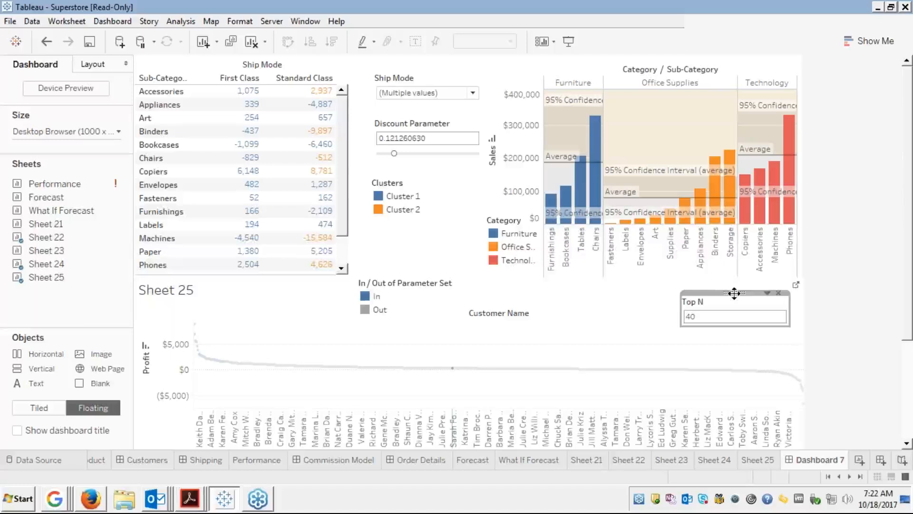
click(488, 314)
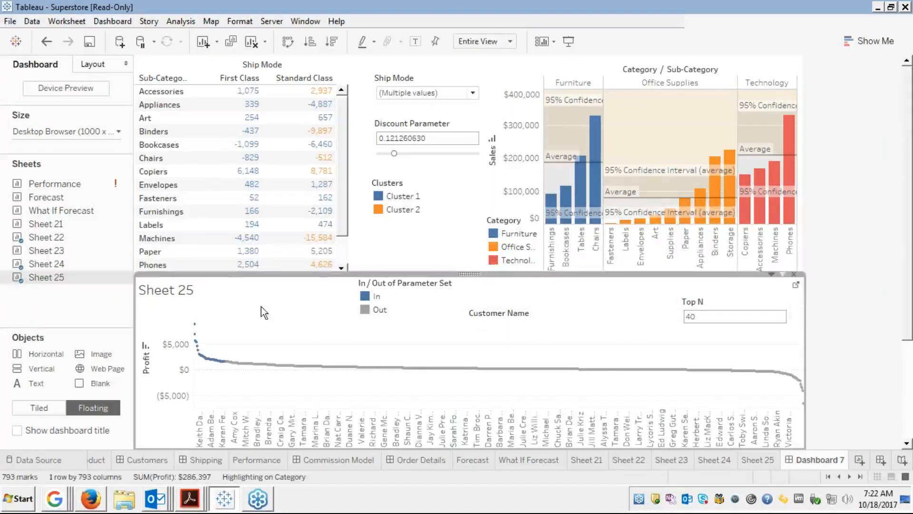
Hide the Sheet 25 title so the customer profit chart moves up.
right_click(235, 286)
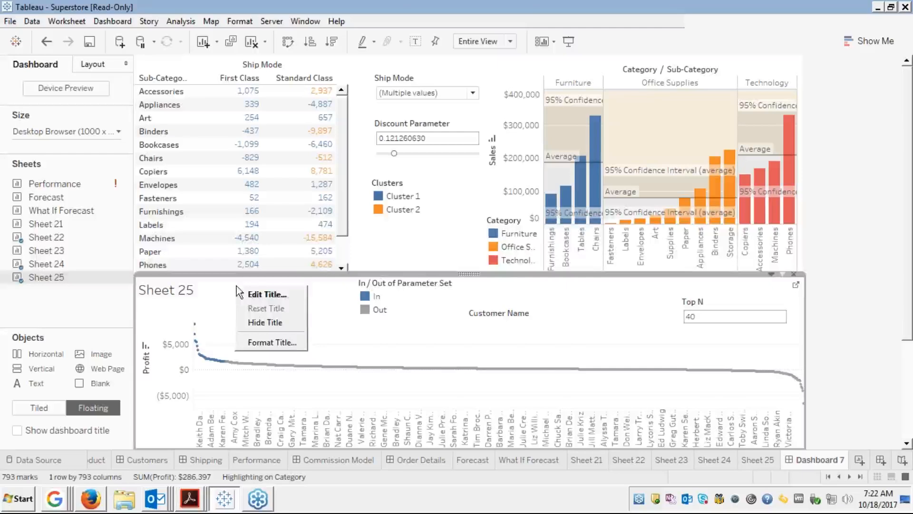
click(257, 323)
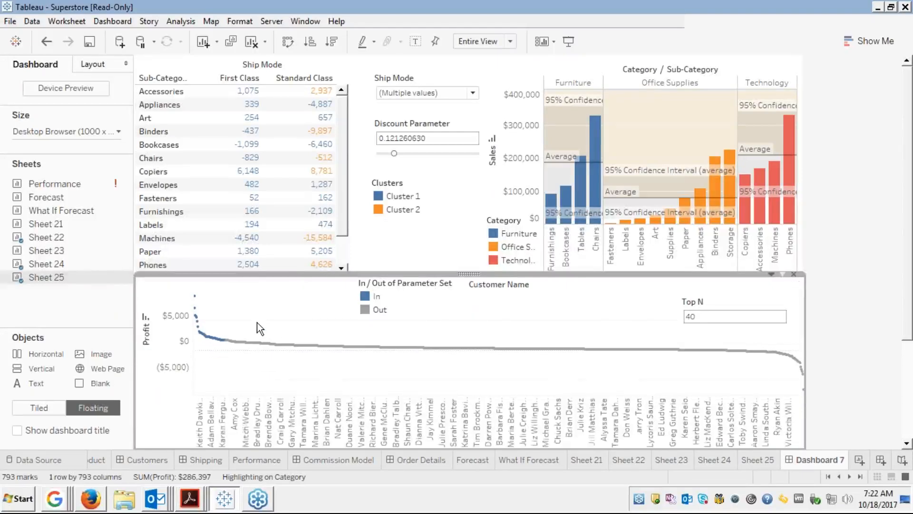
click(410, 293)
click(487, 318)
click(509, 301)
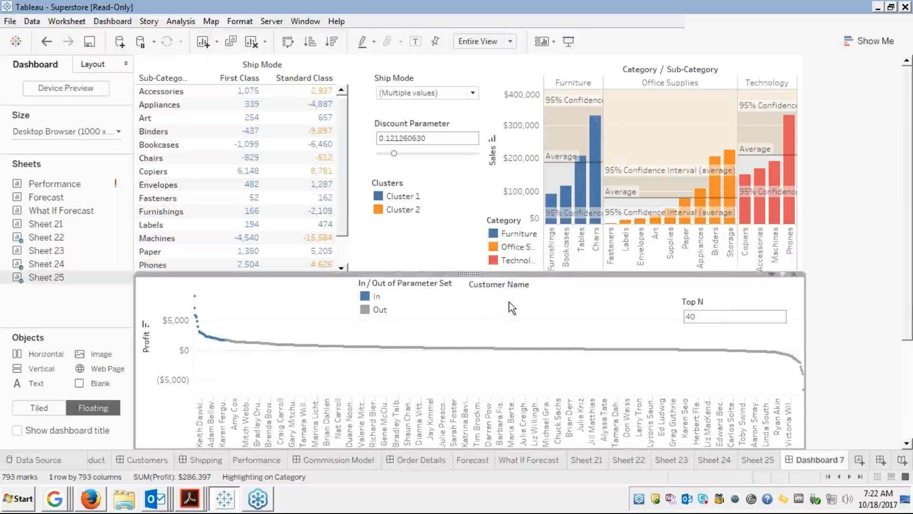
Drag the In / Out of Parameter Set legend right, placing it just left of Top N.
click(706, 308)
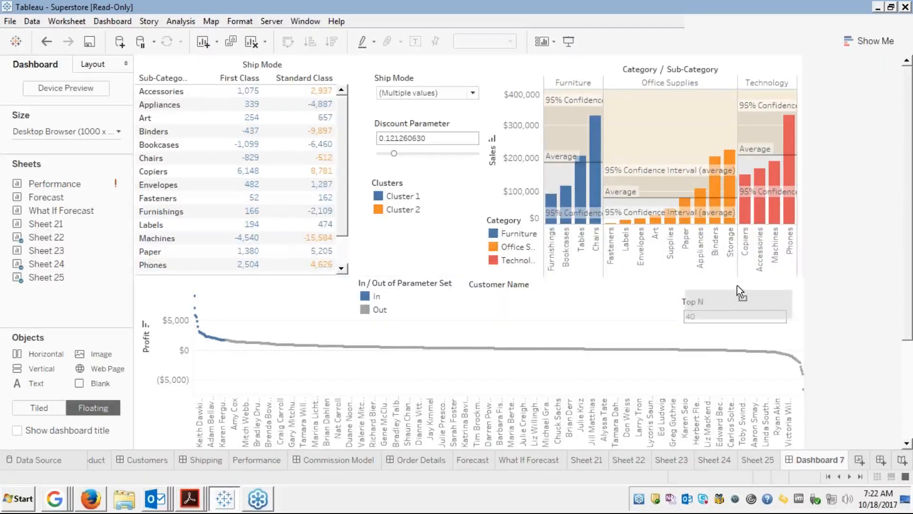
click(738, 281)
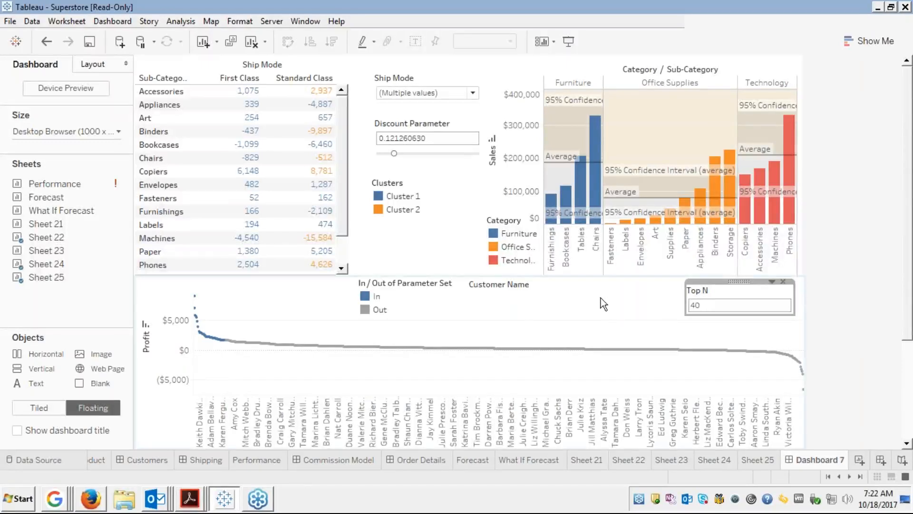
click(398, 283)
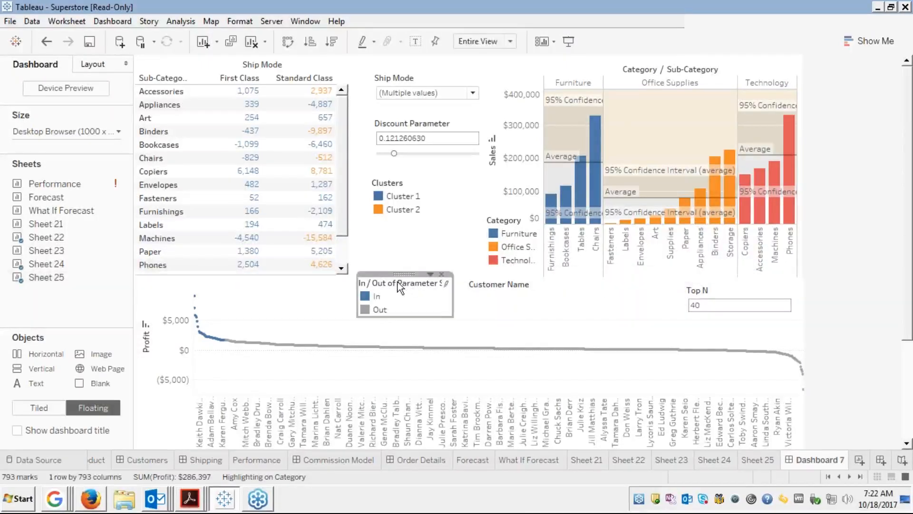
drag(412, 274, 622, 280)
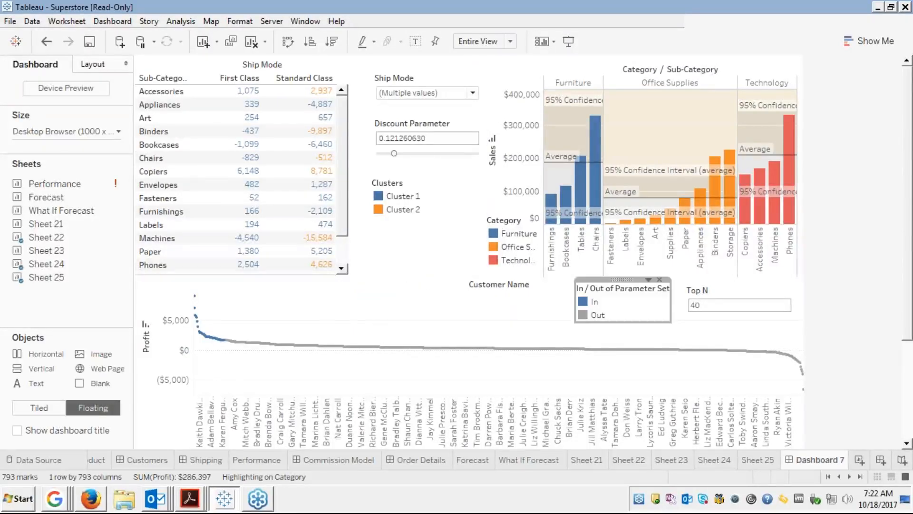
click(519, 305)
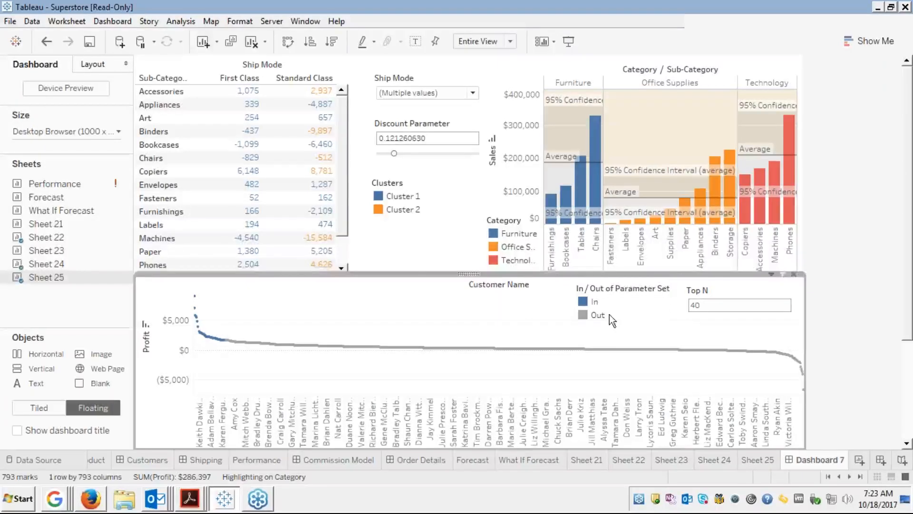
click(614, 299)
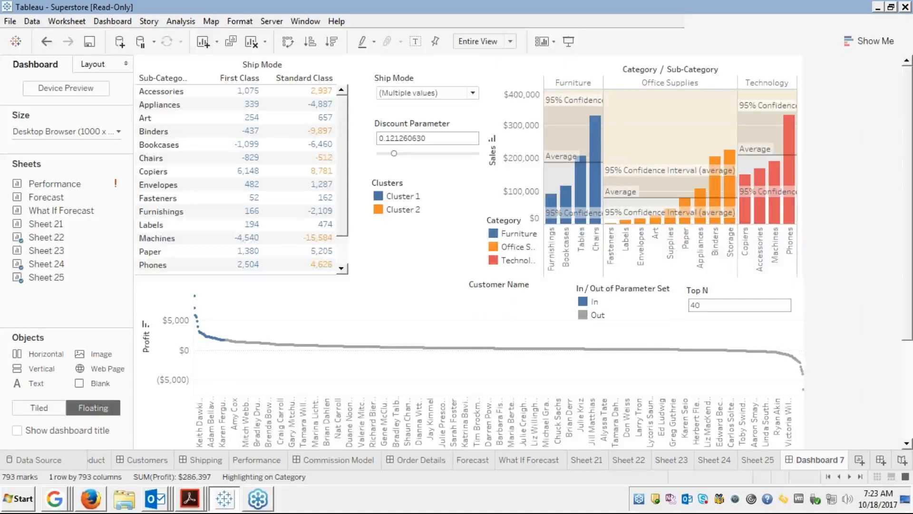
drag(622, 280, 624, 279)
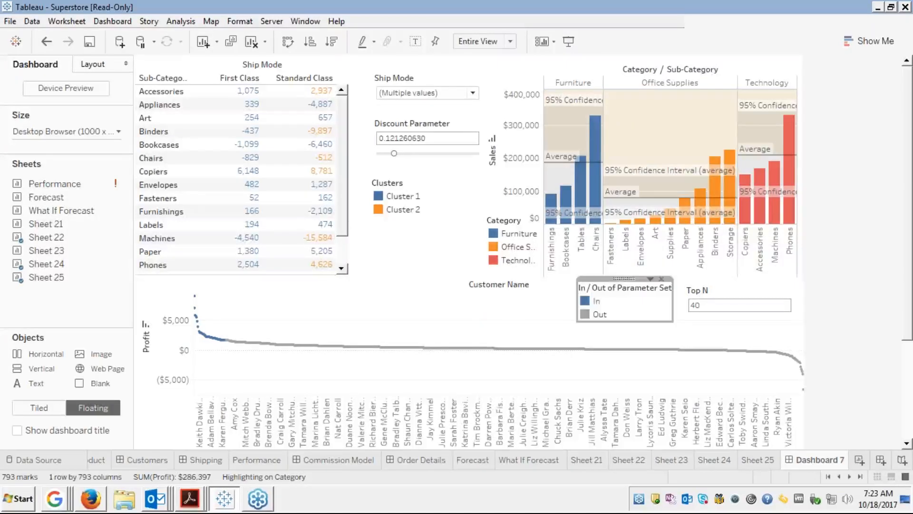
click(541, 306)
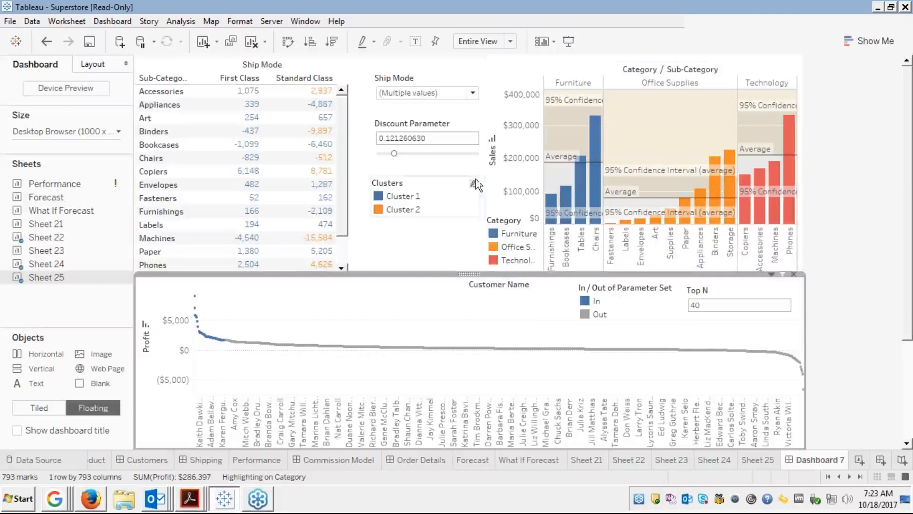
Raise the profit chart's top edge slightly and drag the Clusters legend down onto the profit chart.
click(472, 93)
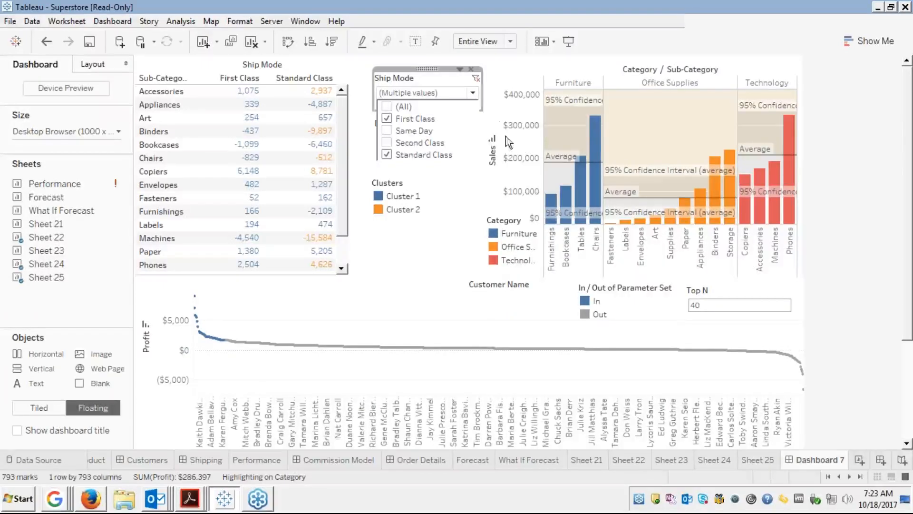
click(450, 180)
click(731, 119)
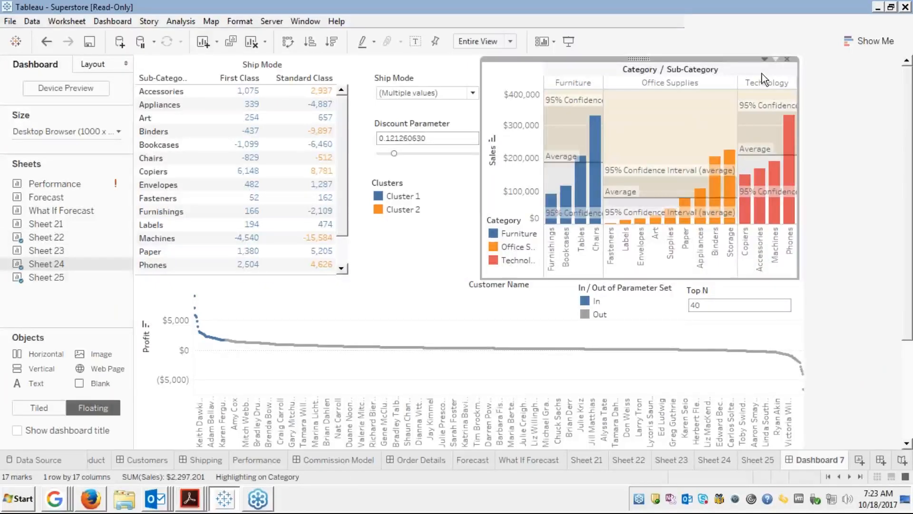
click(505, 307)
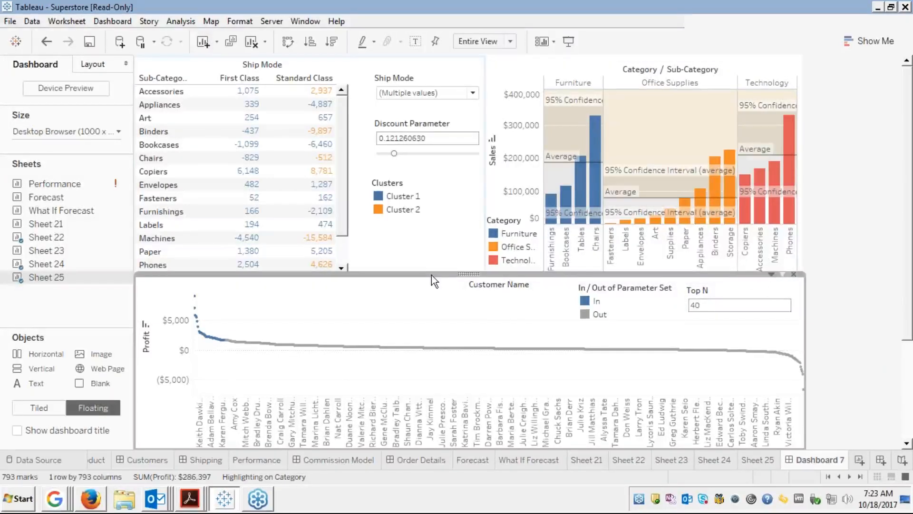
drag(432, 275, 431, 274)
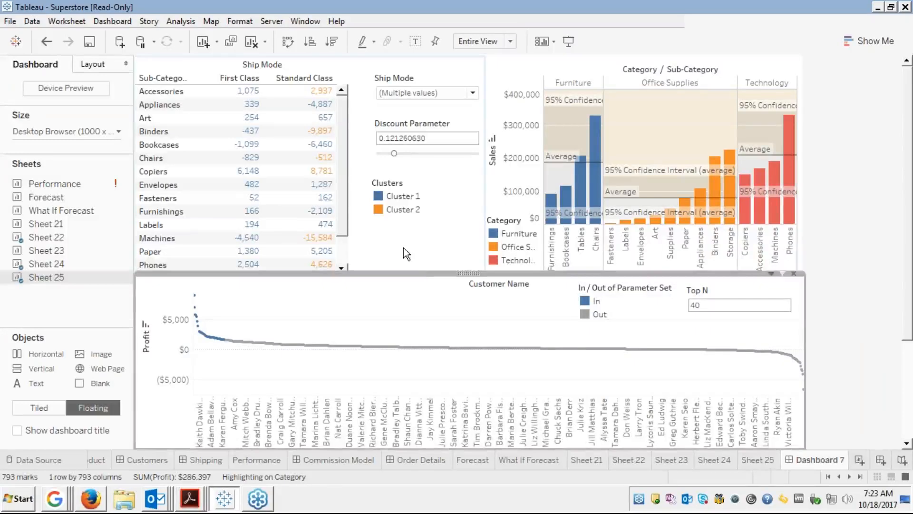
click(402, 196)
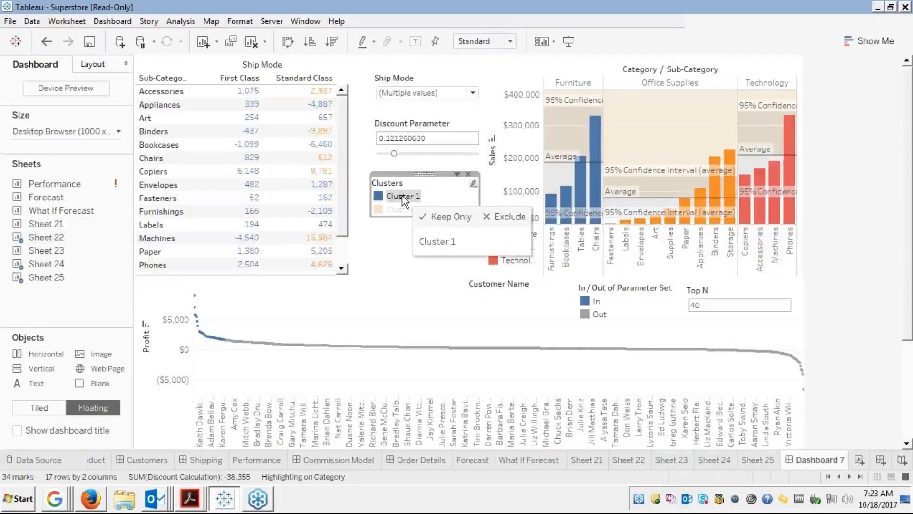
drag(425, 174, 357, 293)
Move the Discount Parameter card away, then remove the empty floating card and the Ship Mode filter.
click(424, 126)
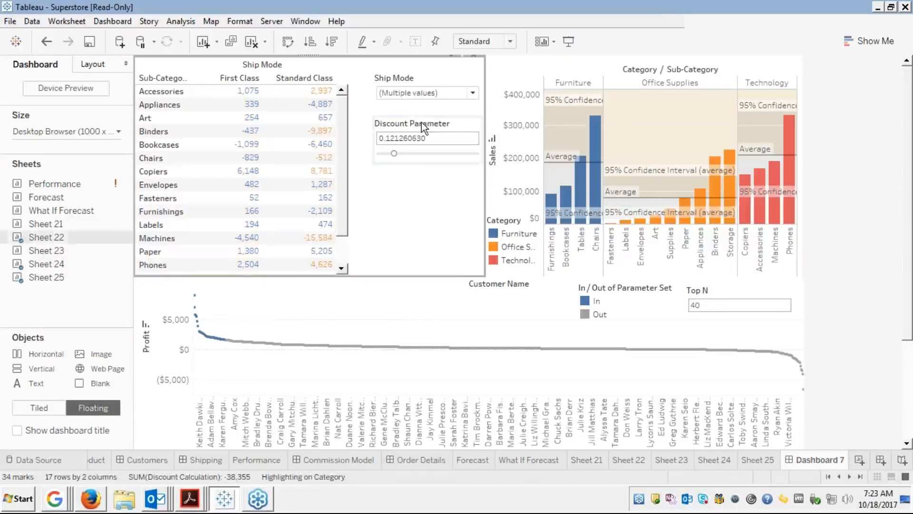
click(423, 124)
drag(433, 117, 371, 285)
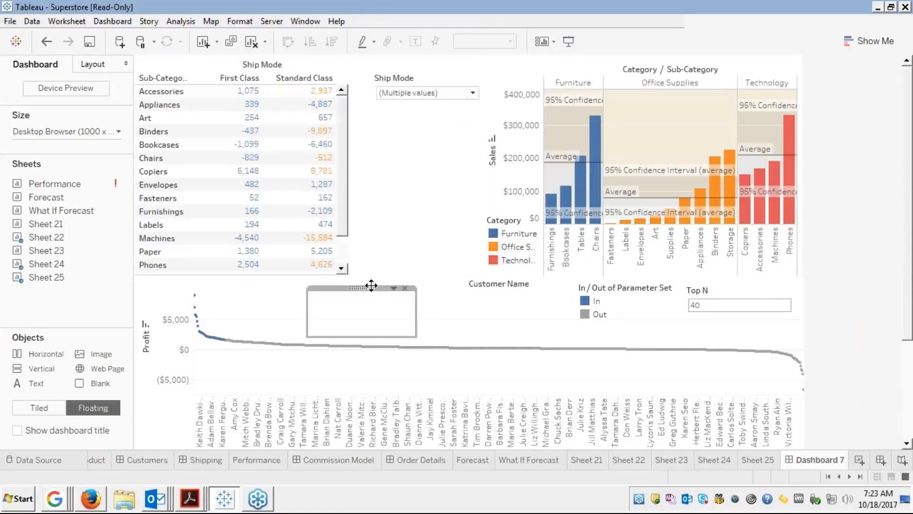
click(405, 289)
click(453, 79)
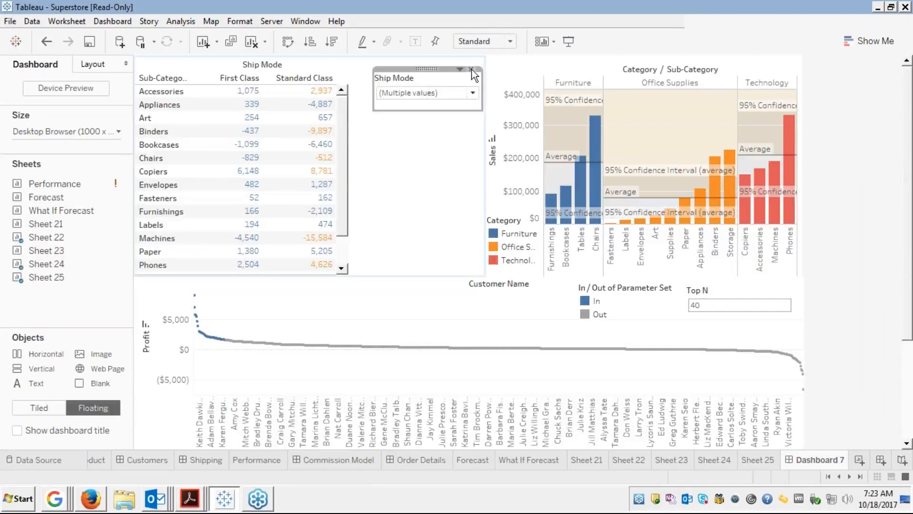
click(472, 70)
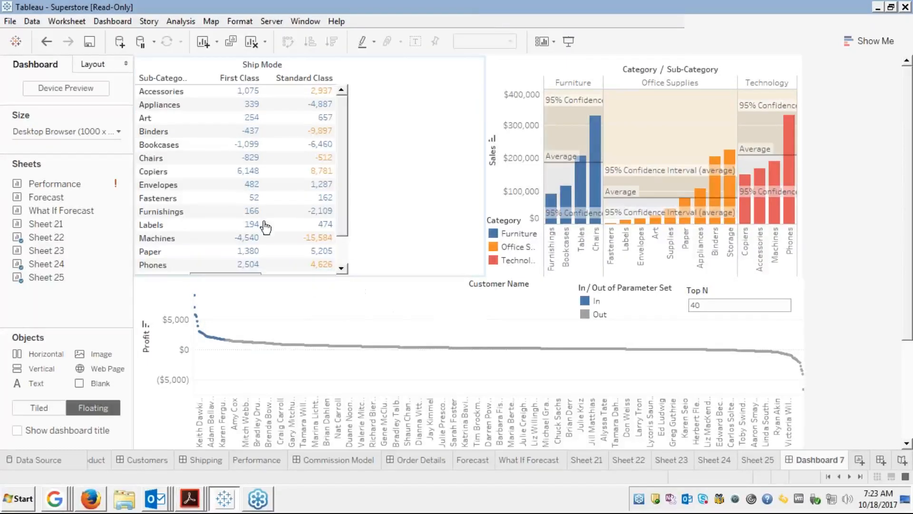
click(281, 93)
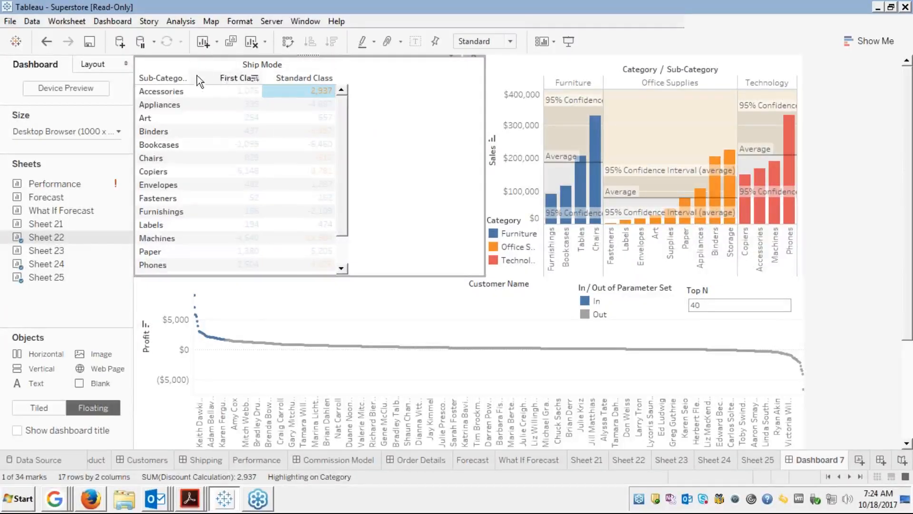
Switch the Ship Mode table's fit to Fit Width, then back to Standard.
click(510, 42)
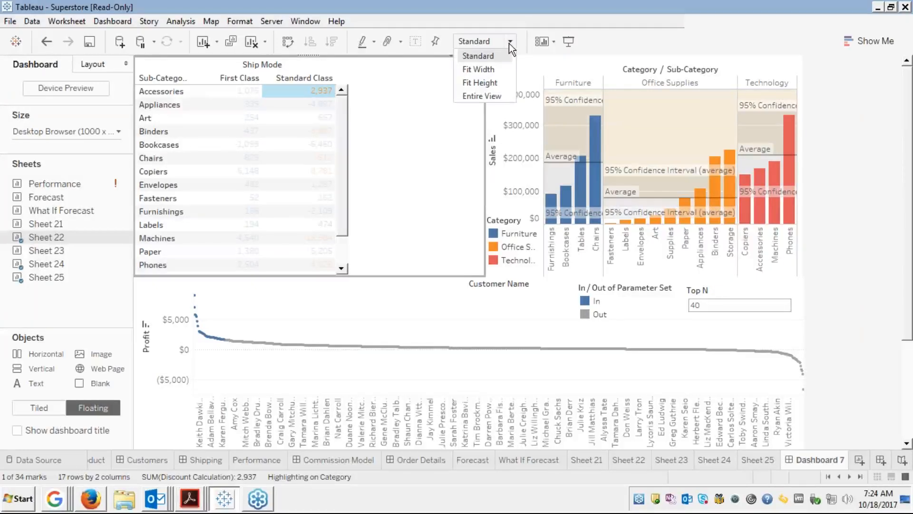
click(484, 73)
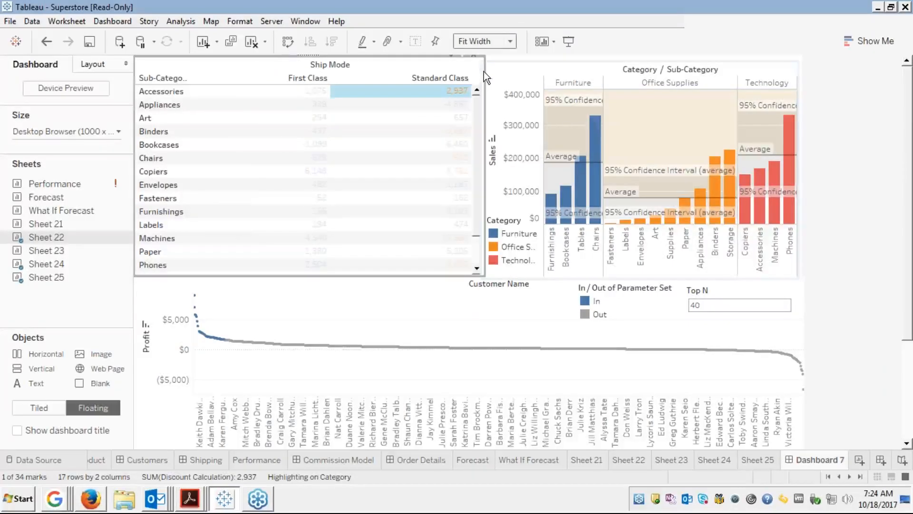
click(510, 41)
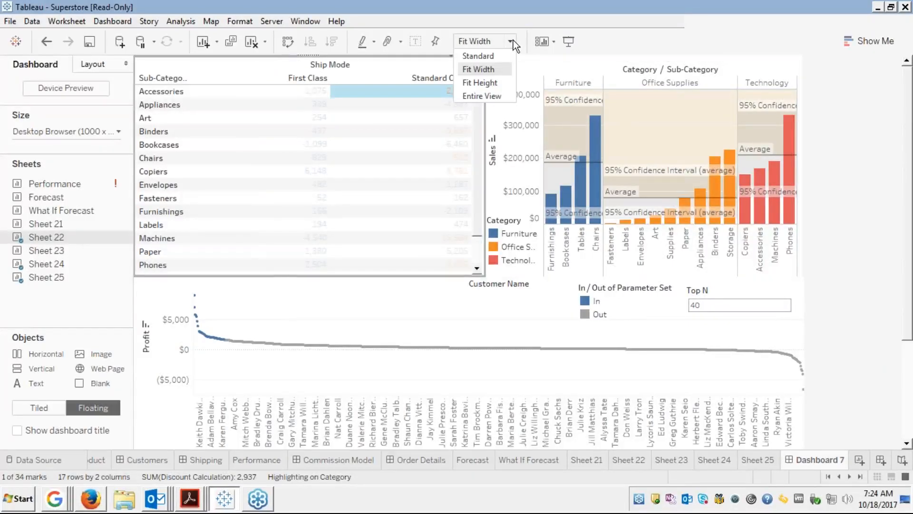
click(478, 56)
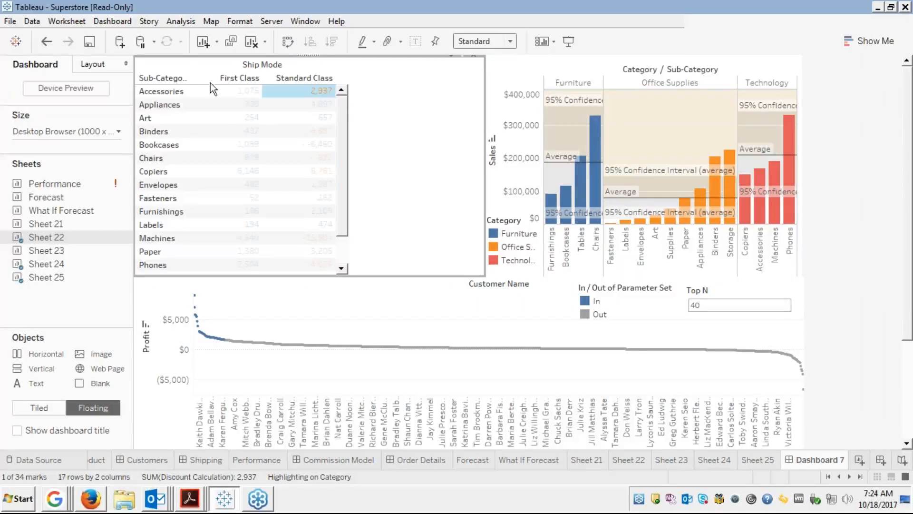
Enlarge the dashboard pane and remove the Ship Mode table from Dashboard 7.
click(183, 70)
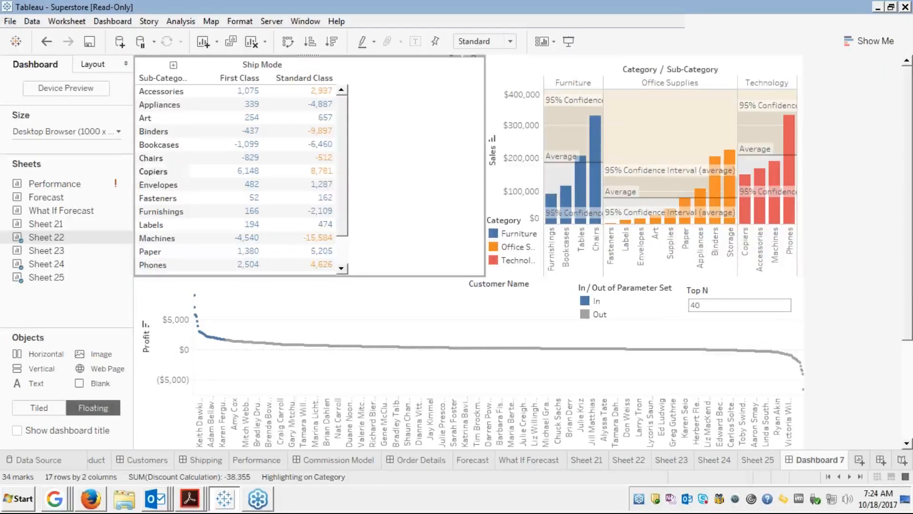
drag(133, 167, 116, 164)
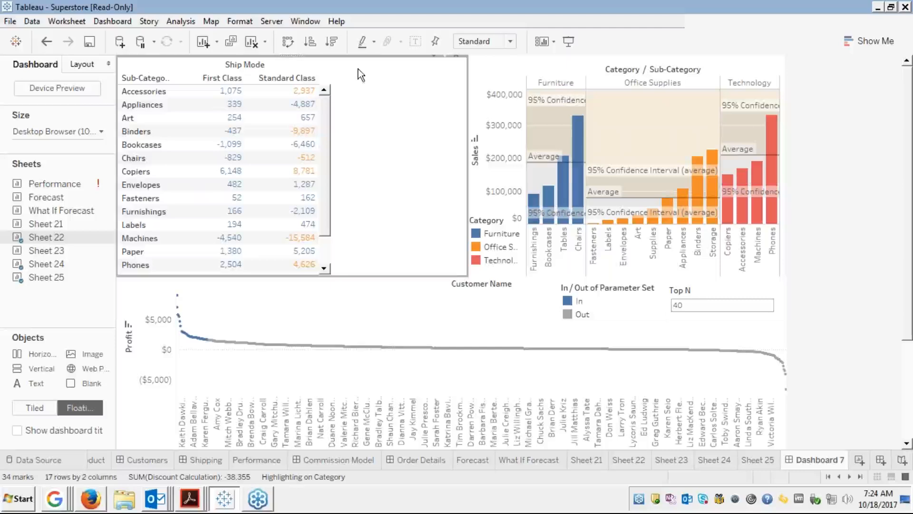
click(459, 60)
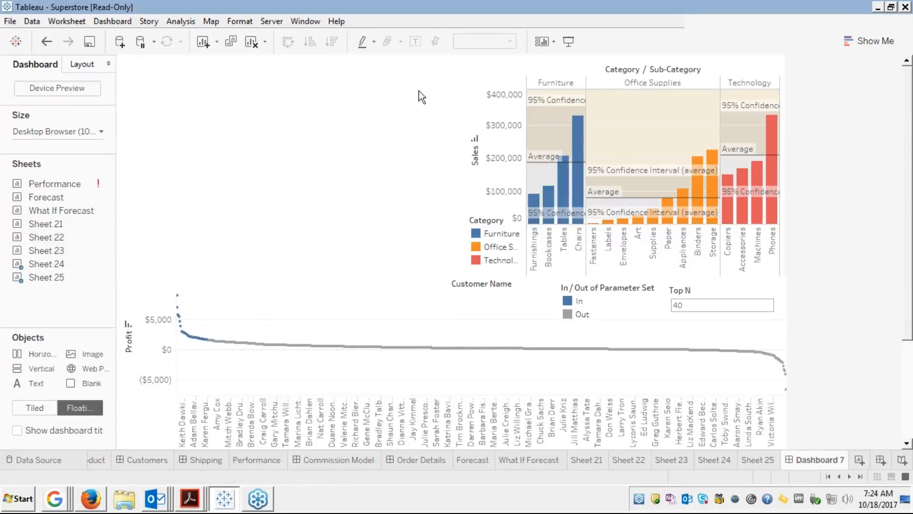
Drag Sheet 22 back onto Dashboard 7 and set it to Use as Filter.
mouse_move(47, 249)
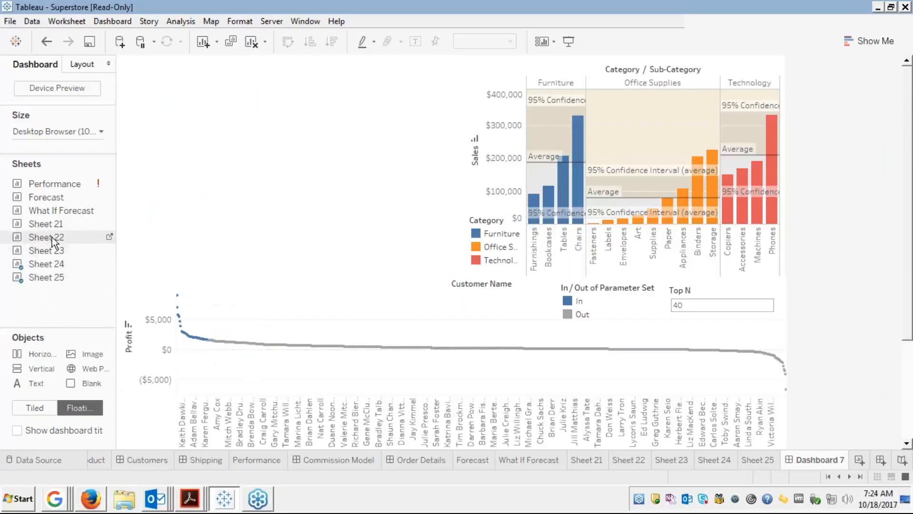
drag(53, 243, 126, 62)
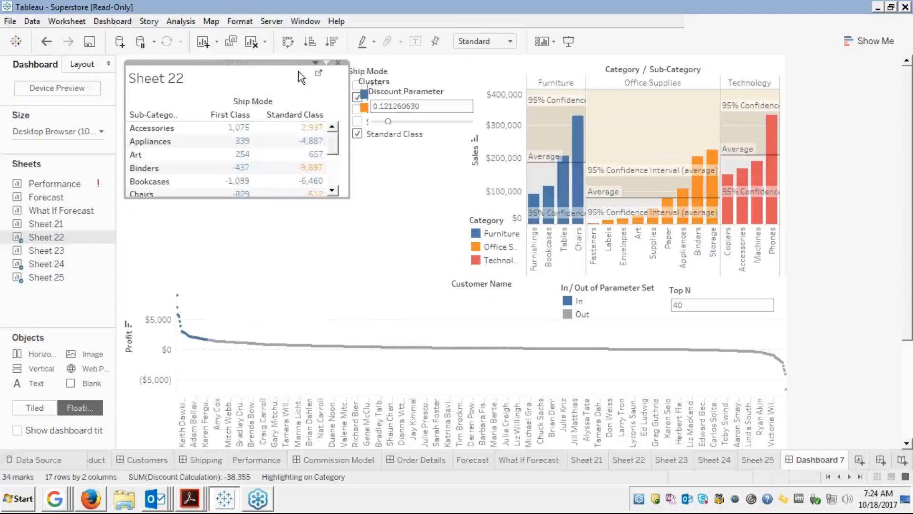
click(315, 62)
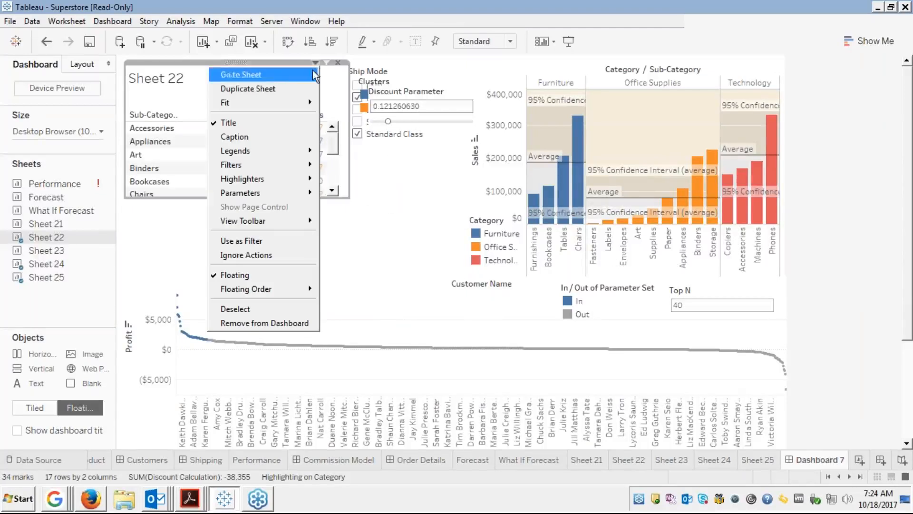
mouse_move(238, 195)
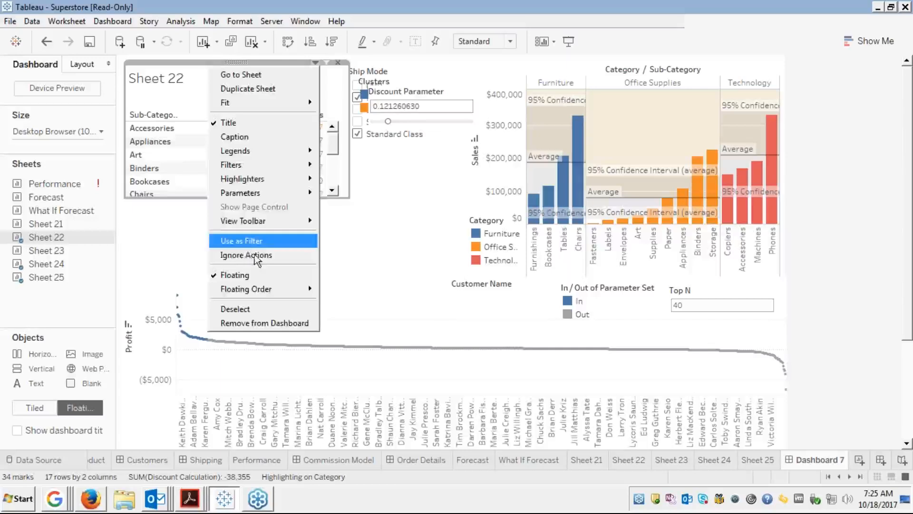
click(243, 242)
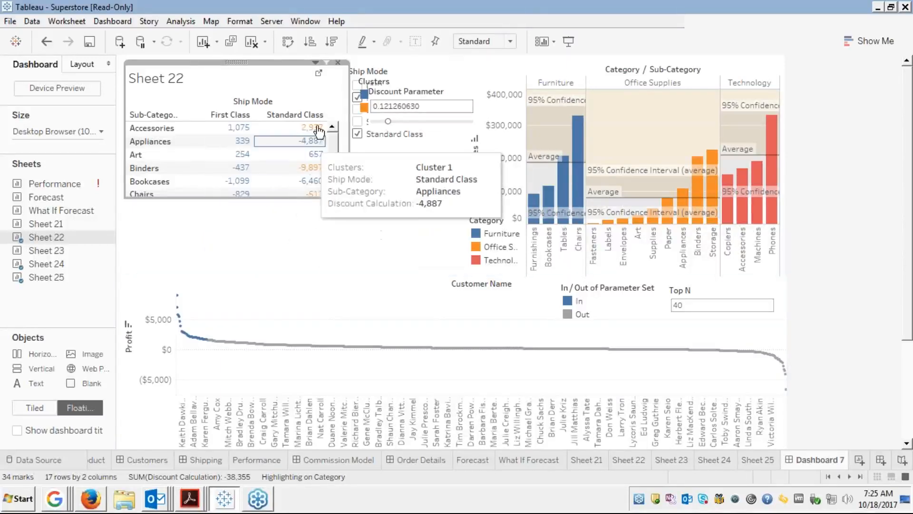
Untick Floating for the Sheet 22 table and move the Ship Mode filter below it.
click(315, 62)
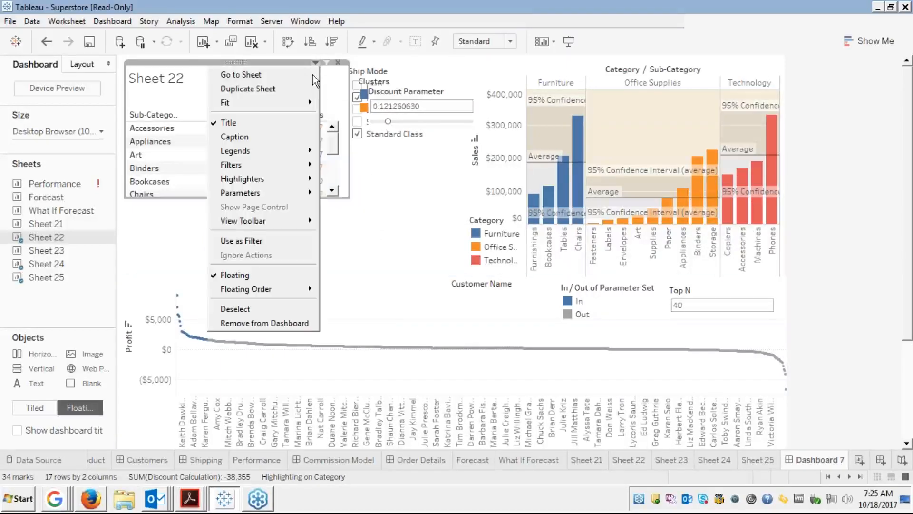
mouse_move(272, 292)
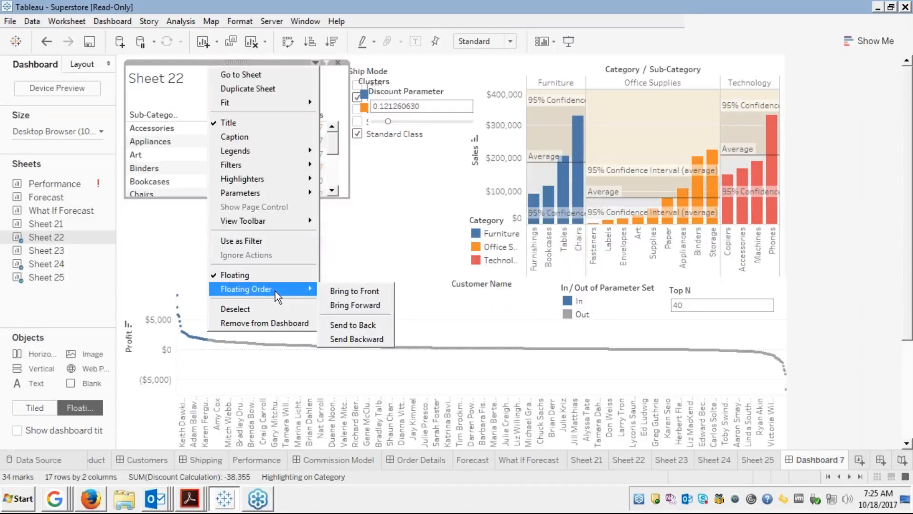
click(234, 275)
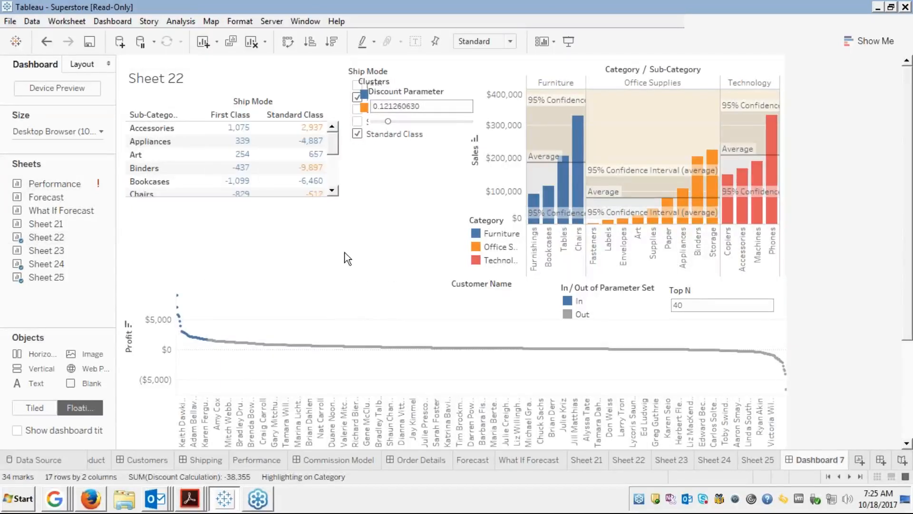
click(344, 253)
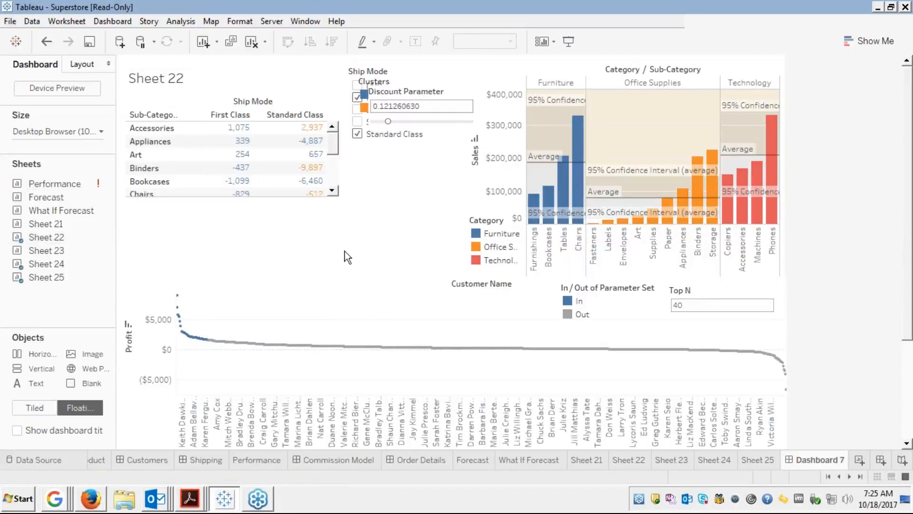
click(399, 75)
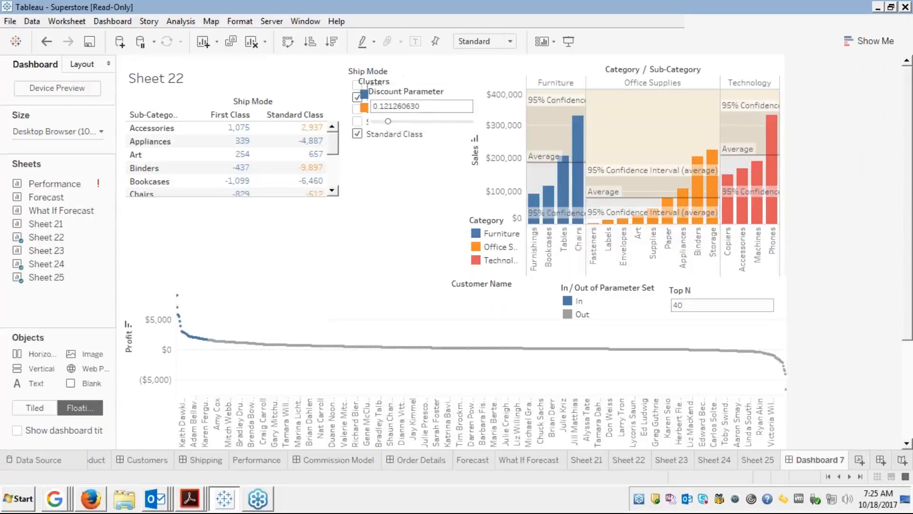
drag(399, 76, 179, 222)
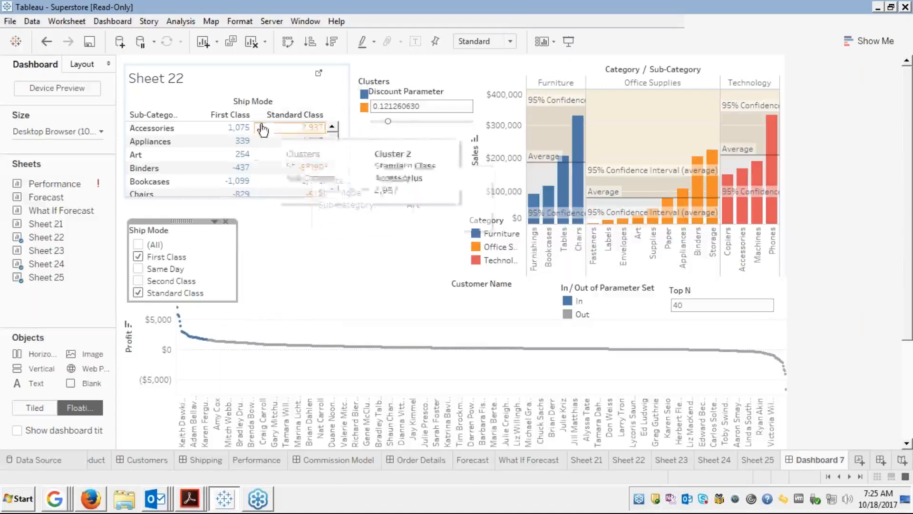
Set the Clusters legend and Discount Parameter in a row beside Ship Mode, then shift Sheet 22 right.
click(404, 81)
click(414, 67)
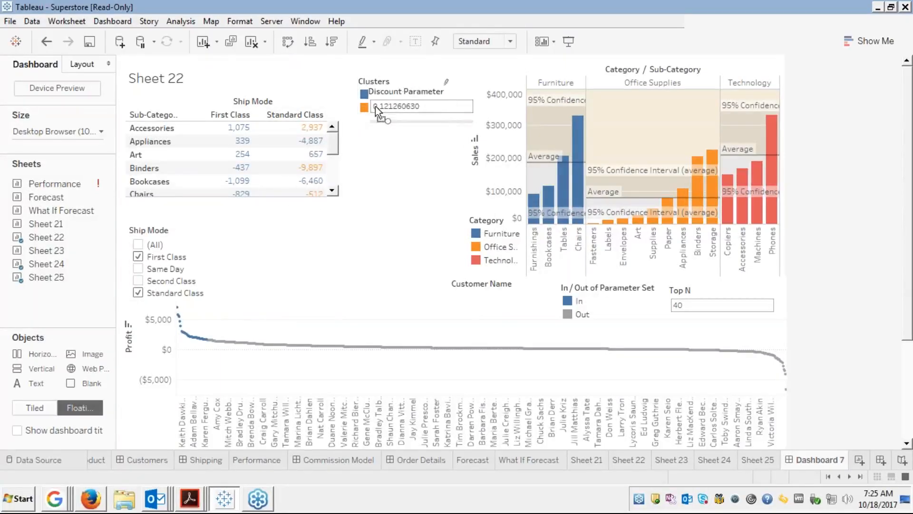
drag(375, 106, 251, 236)
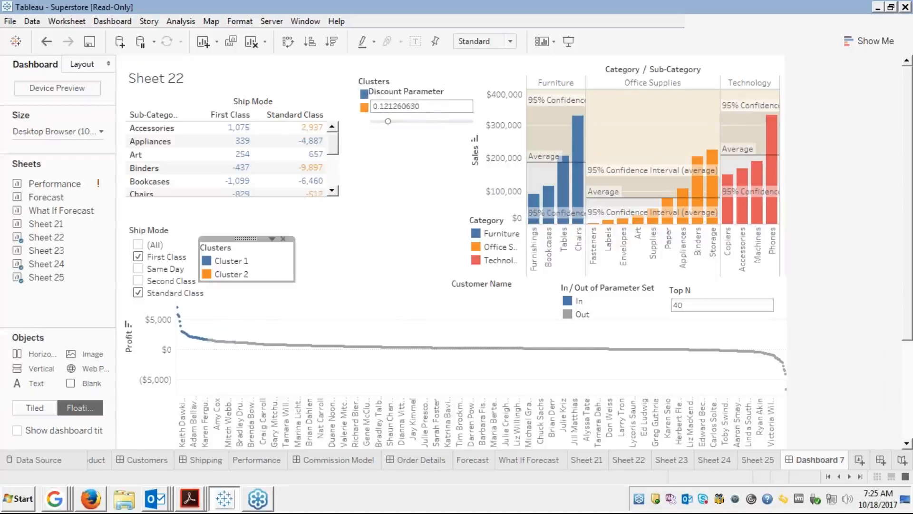
click(405, 82)
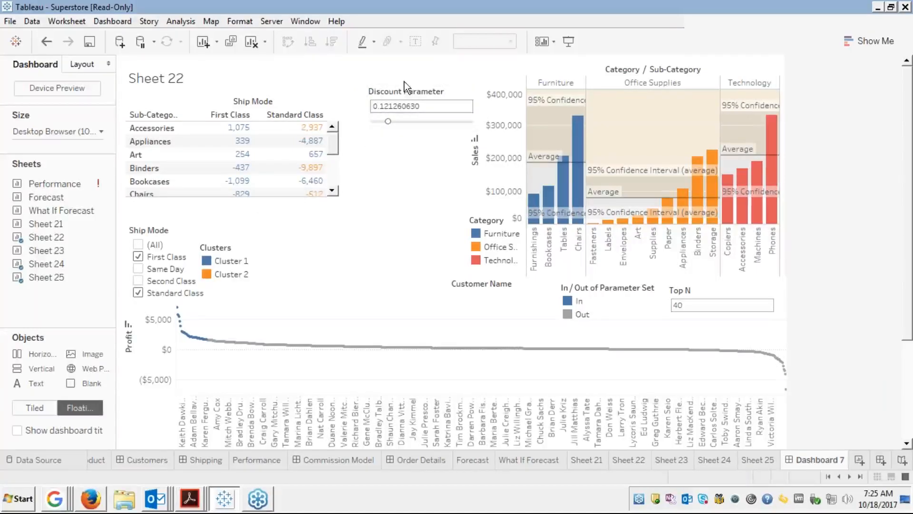
drag(412, 80, 310, 228)
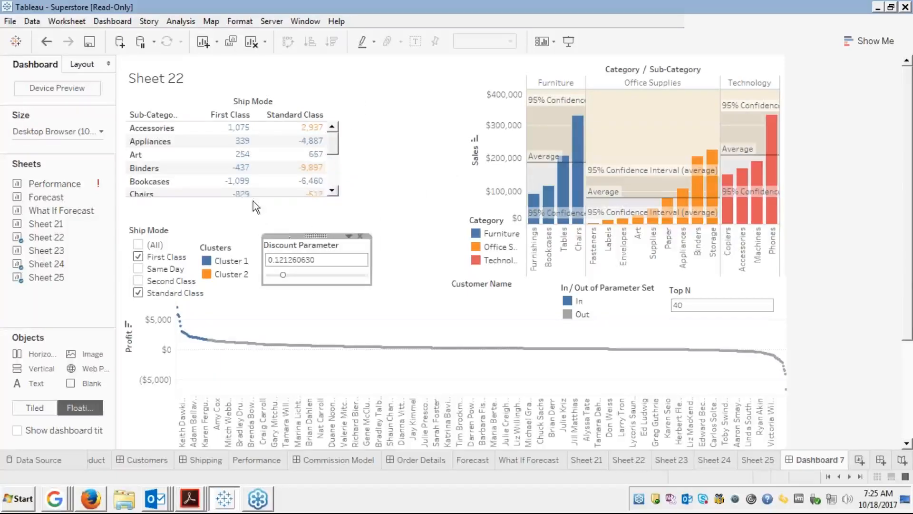
click(246, 133)
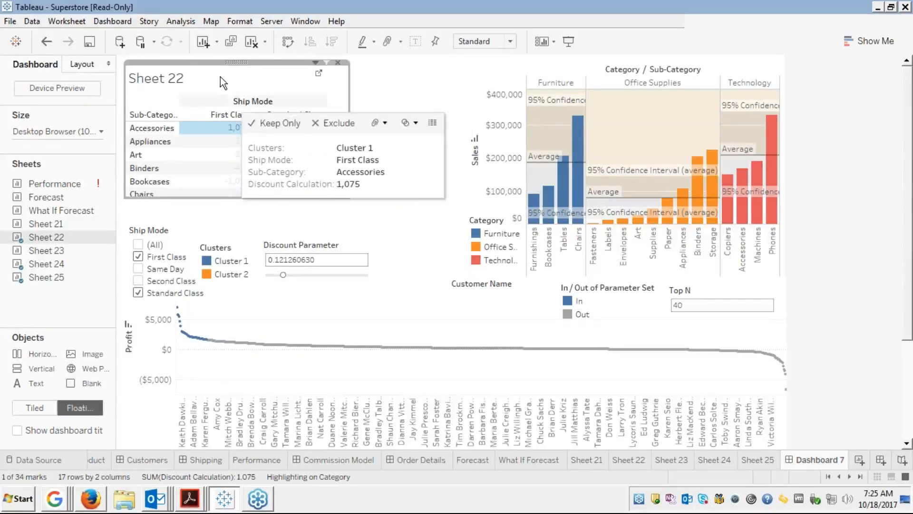
drag(255, 63, 342, 66)
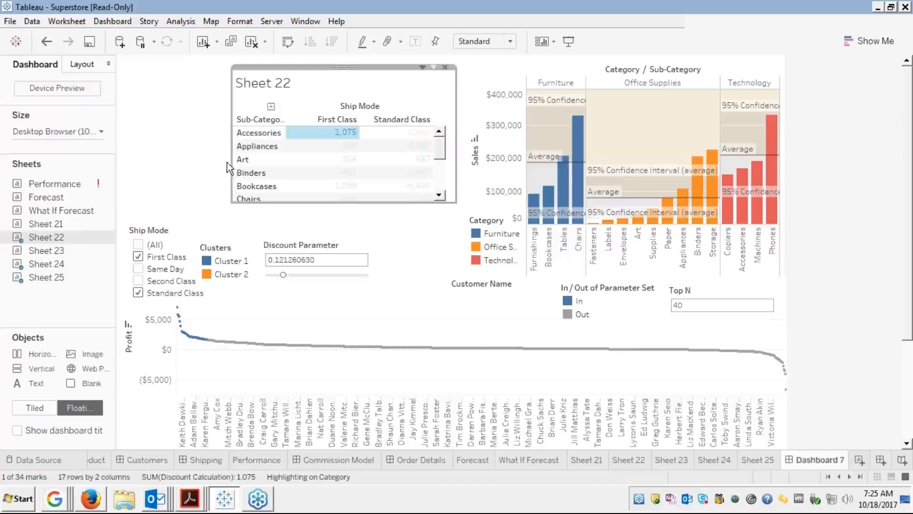
drag(223, 166, 166, 165)
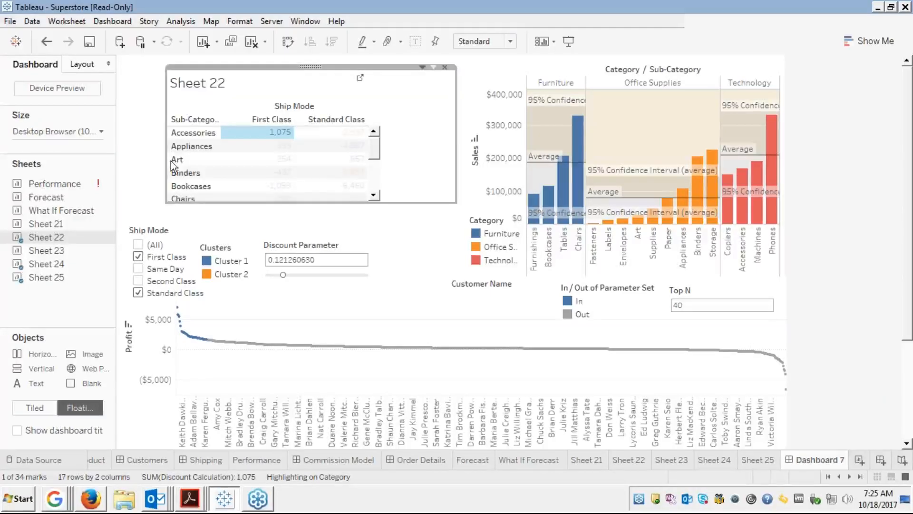
key(ctrl+z)
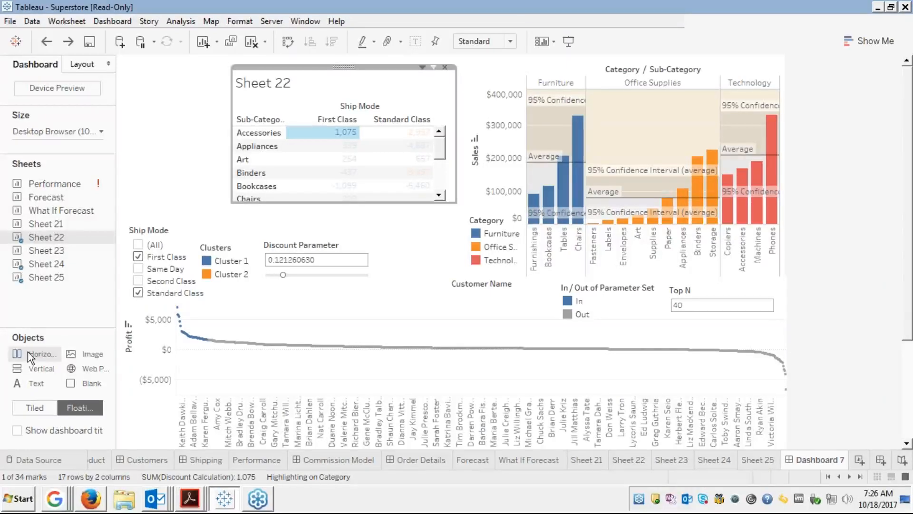
Add a Horizontal layout container and size it to the left of the Sheet 22 table.
drag(30, 353, 138, 97)
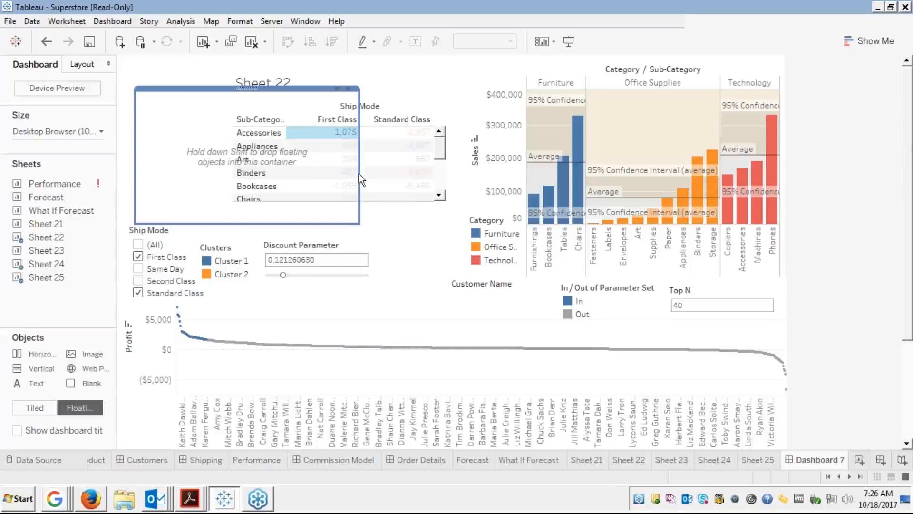
drag(355, 174, 233, 141)
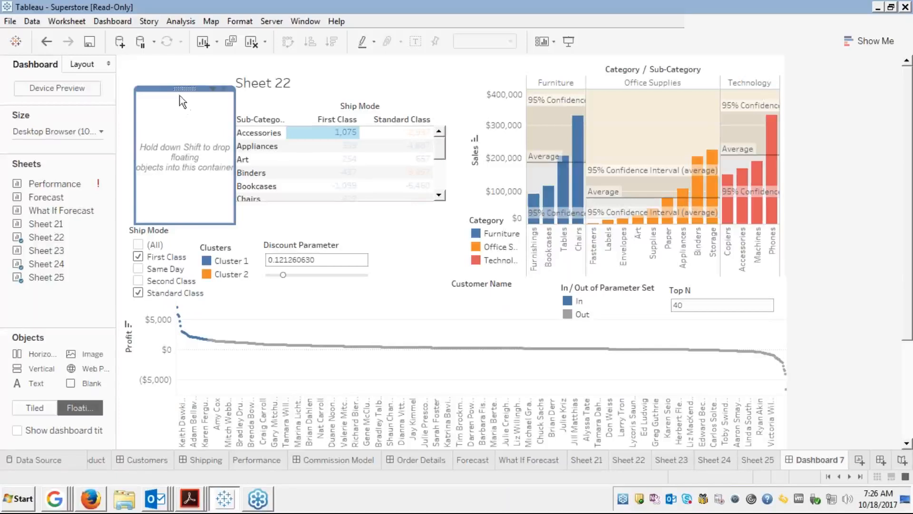
mouse_move(167, 89)
mouse_down()
mouse_move(158, 61)
mouse_move(159, 76)
mouse_up()
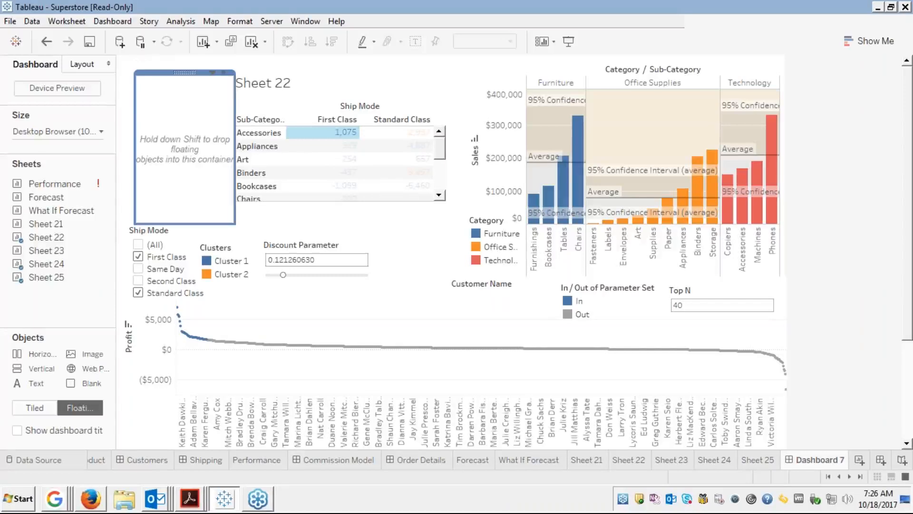
Hide the Sheet 22 table's title.
click(312, 82)
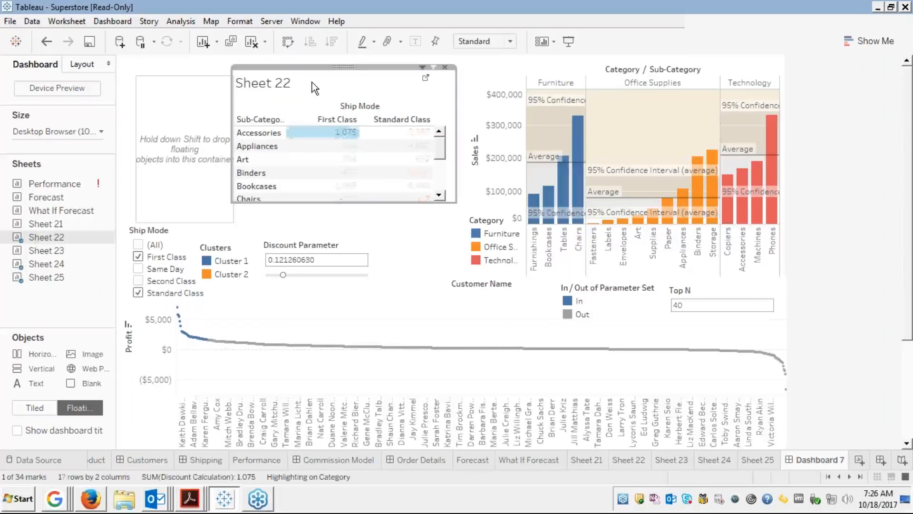
right_click(312, 82)
click(339, 118)
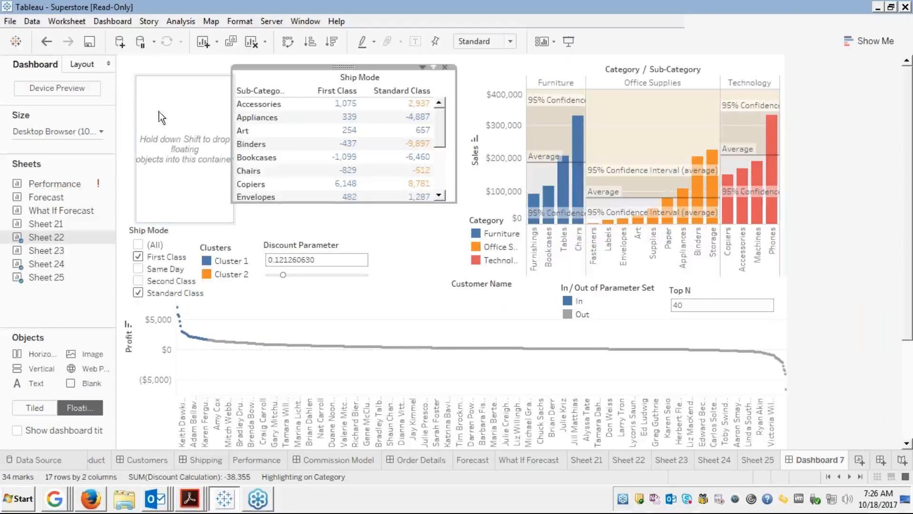
Widen the empty container leftward and raise it to the top of the dashboard.
click(134, 138)
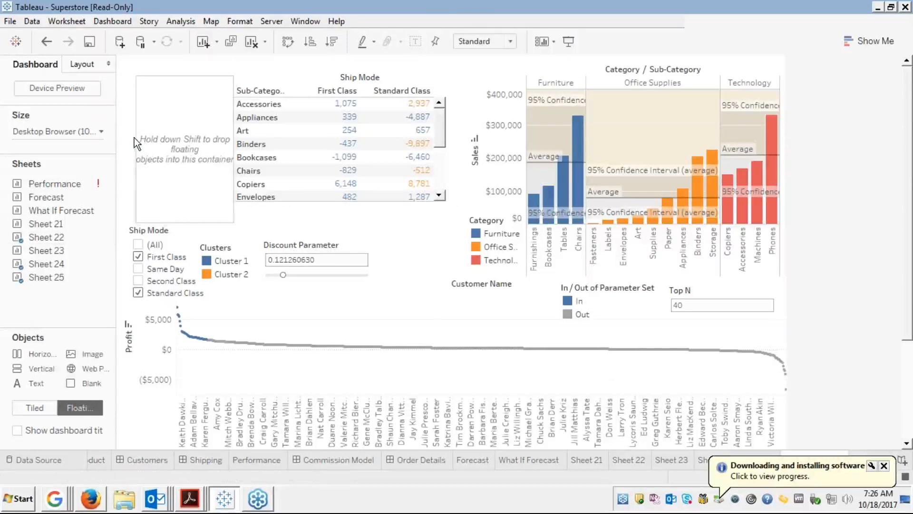
click(161, 82)
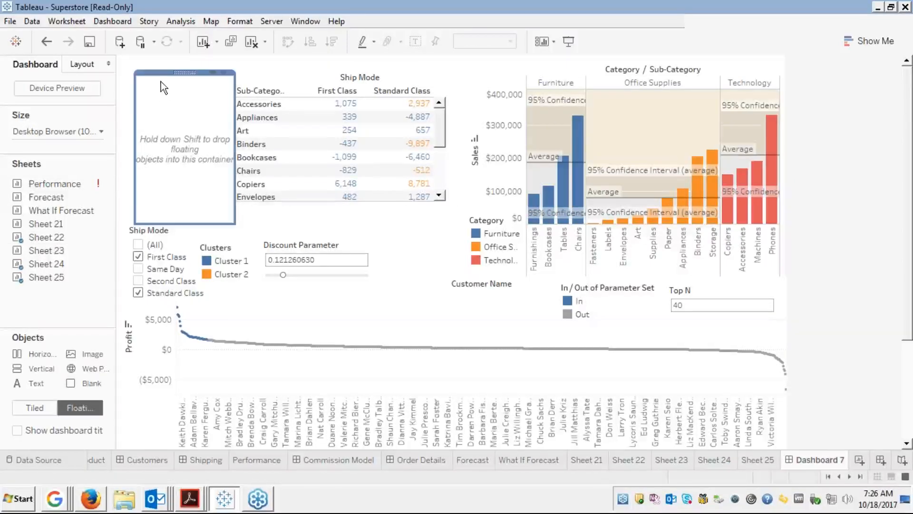
click(135, 139)
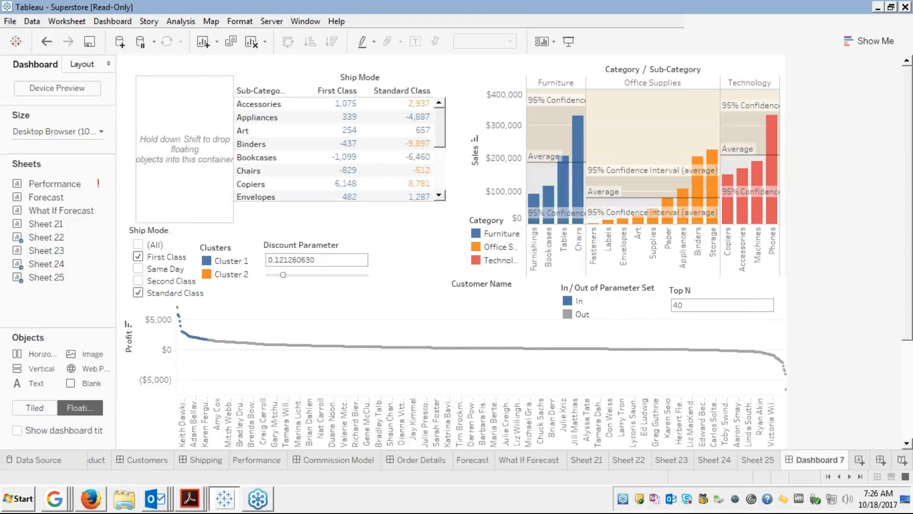
drag(135, 140, 117, 140)
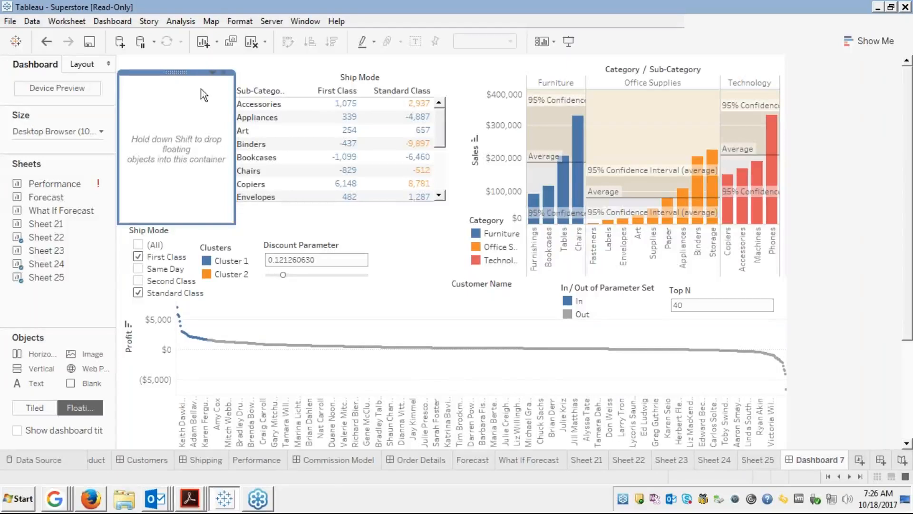
click(258, 76)
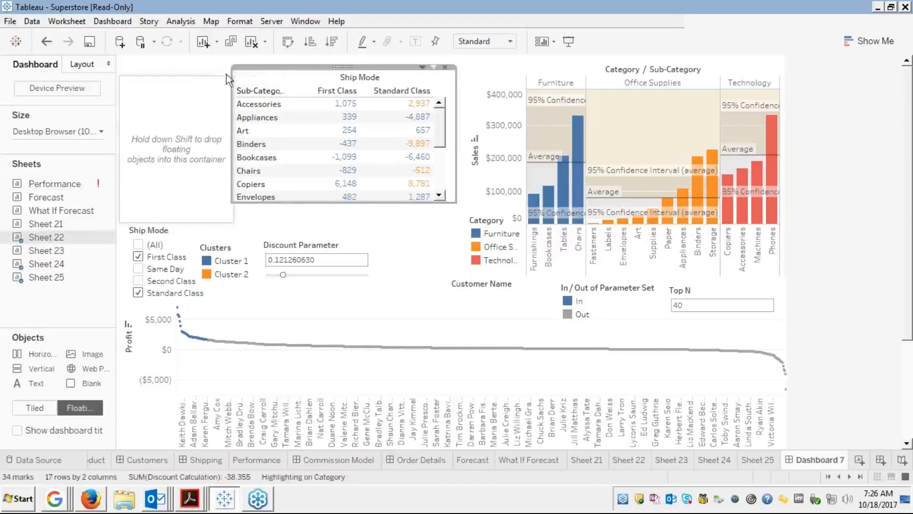
click(195, 86)
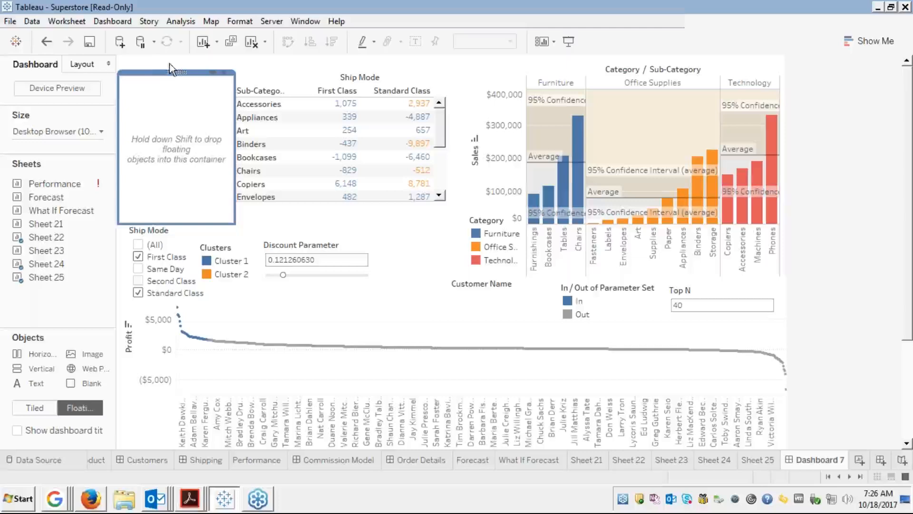
drag(158, 67, 158, 61)
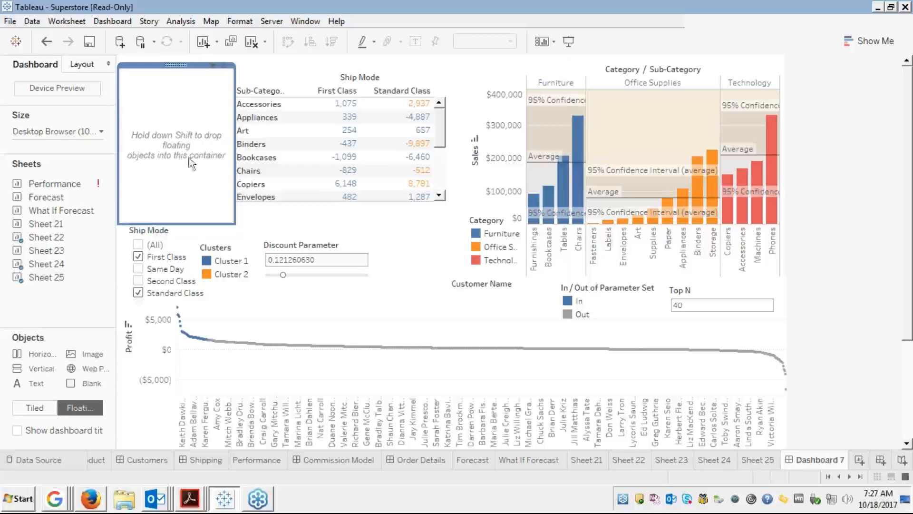
click(166, 239)
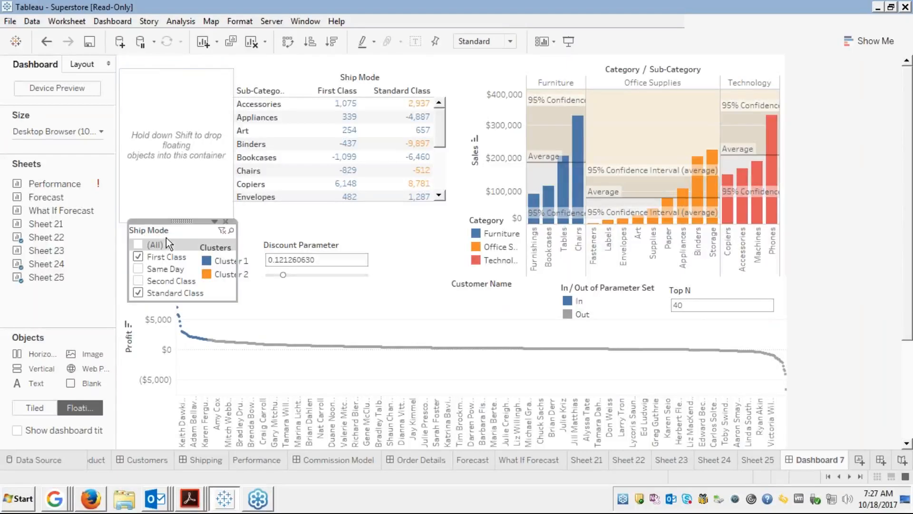
Put the Ship Mode filter into the new container with the Discount Parameter stacked beneath it.
mouse_move(175, 222)
mouse_down()
mouse_move(157, 118)
mouse_move(178, 63)
mouse_move(169, 70)
mouse_up()
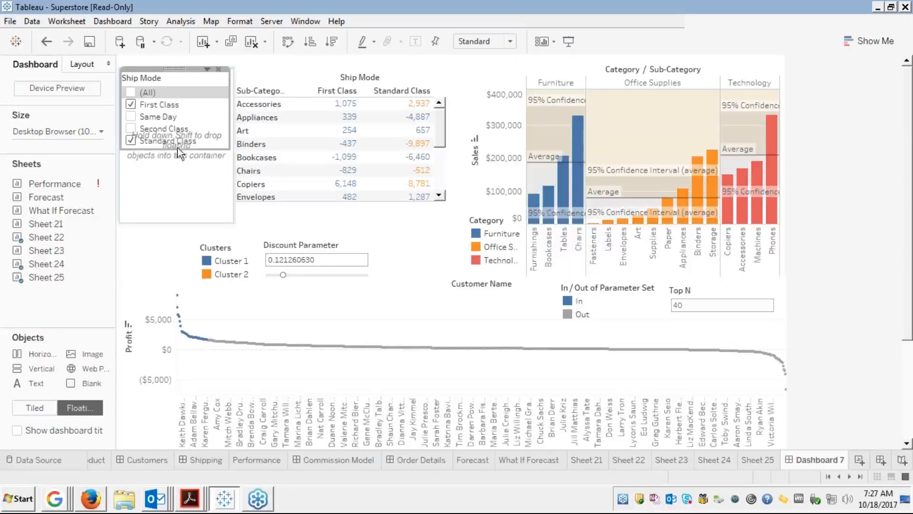
click(166, 175)
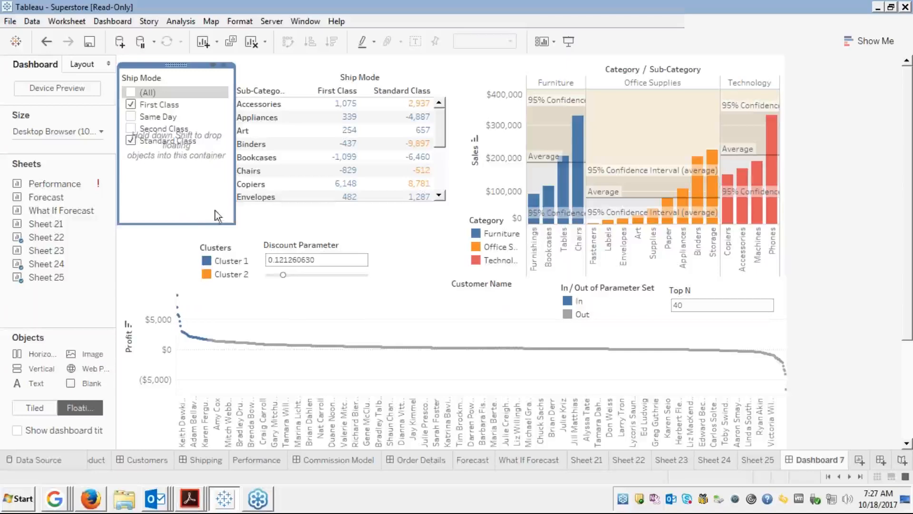
click(226, 253)
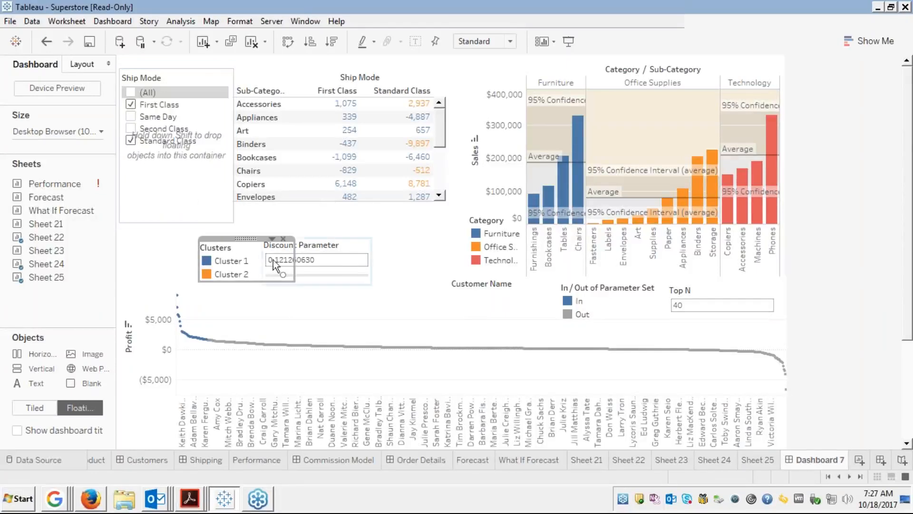
click(336, 255)
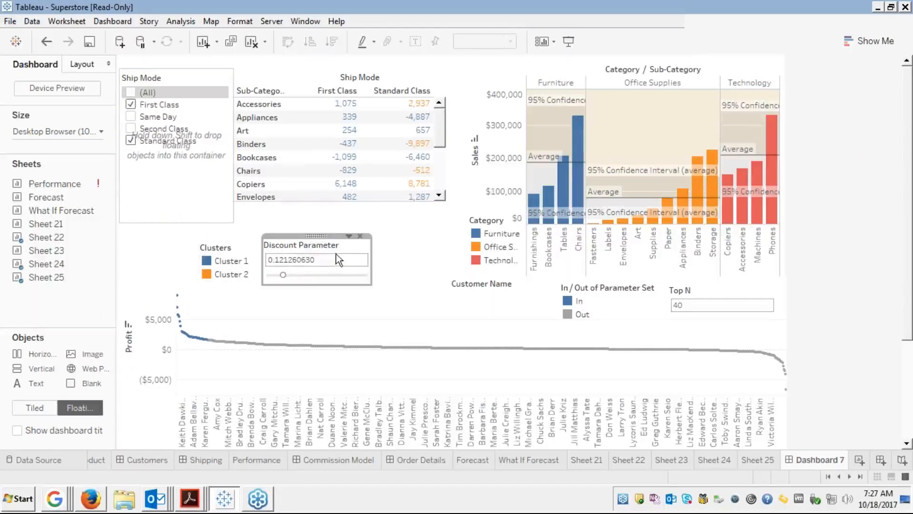
drag(313, 236, 175, 162)
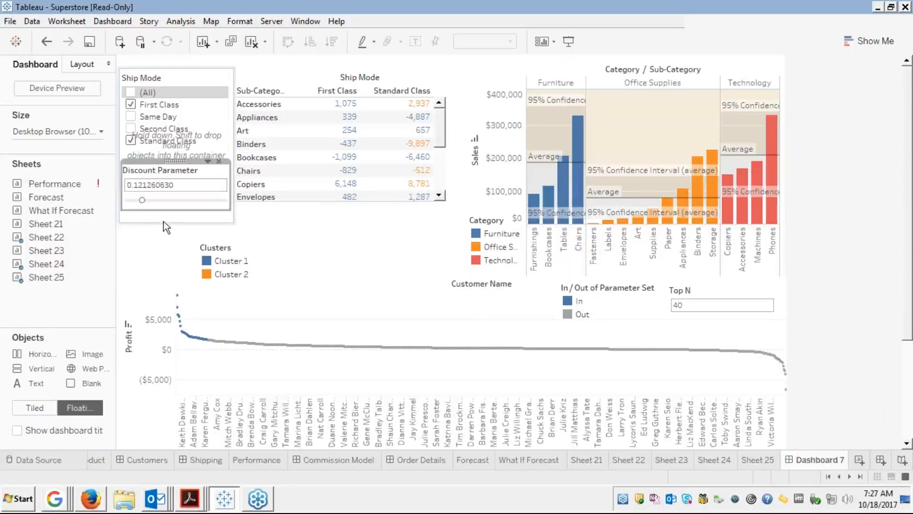
click(177, 222)
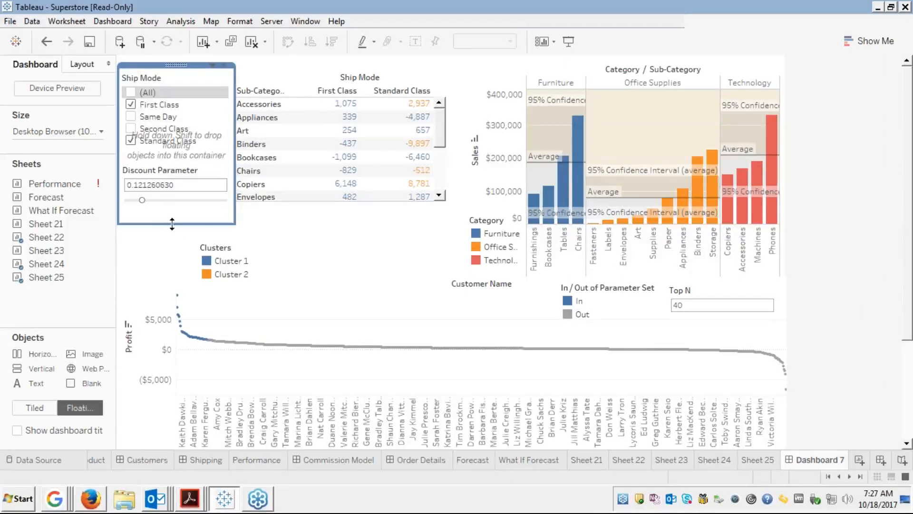
Extend the left container downward and drop the Clusters legend in beneath the Discount Parameter.
drag(172, 225, 170, 247)
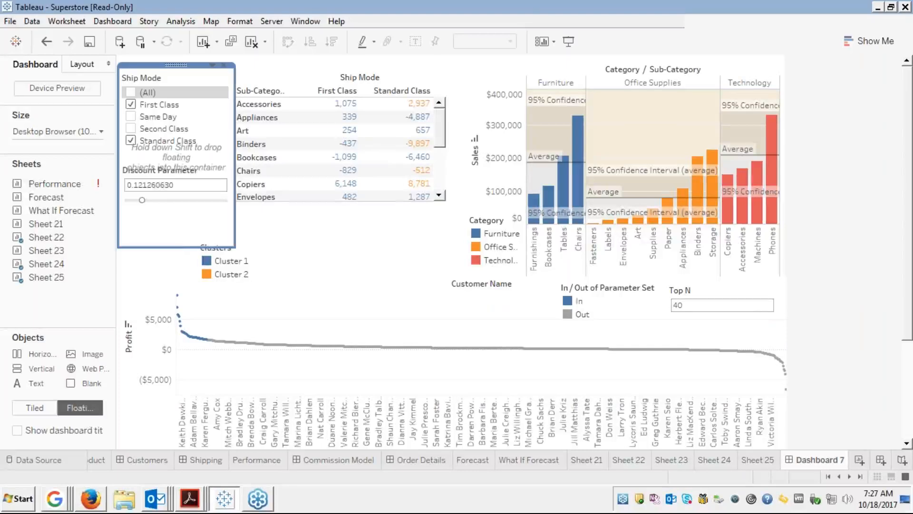
click(230, 261)
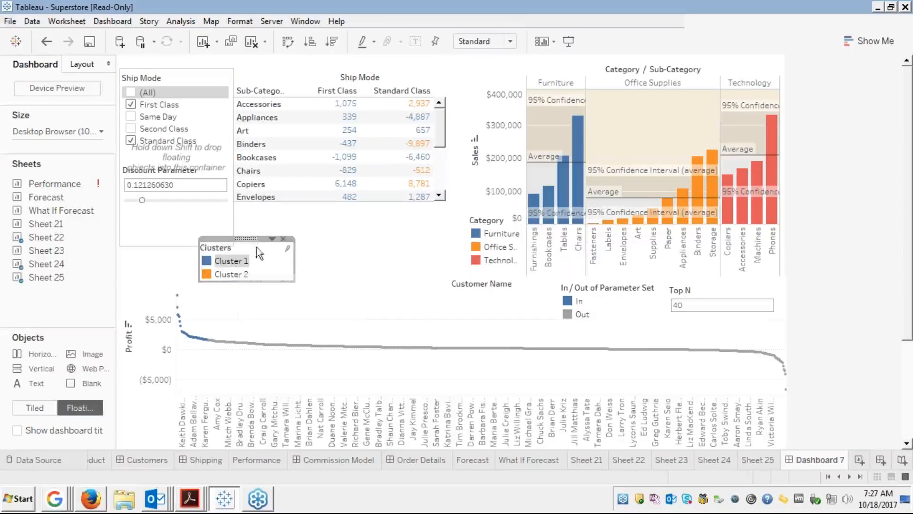
drag(249, 239, 174, 205)
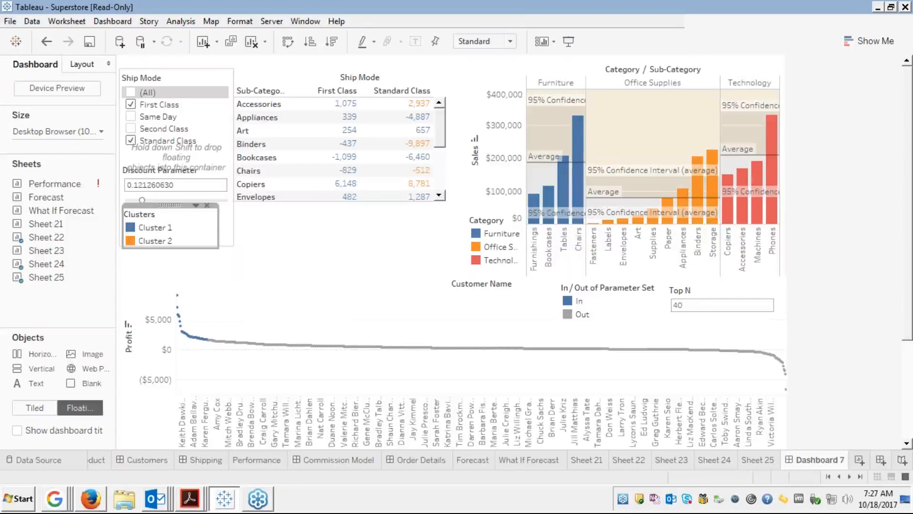
click(223, 247)
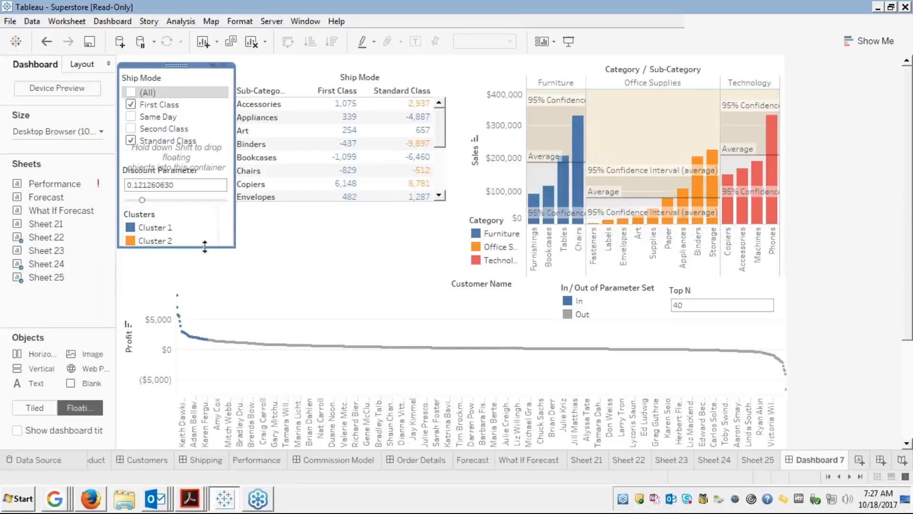
click(215, 257)
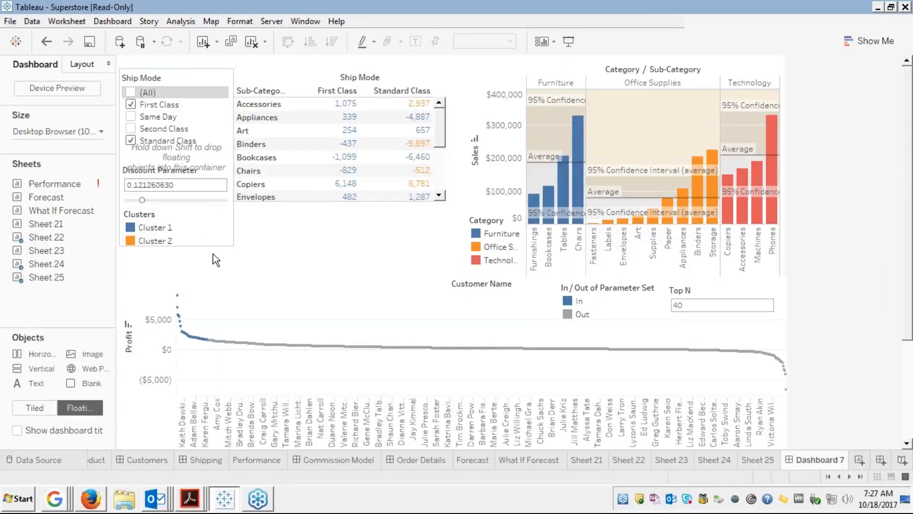
drag(216, 259, 204, 284)
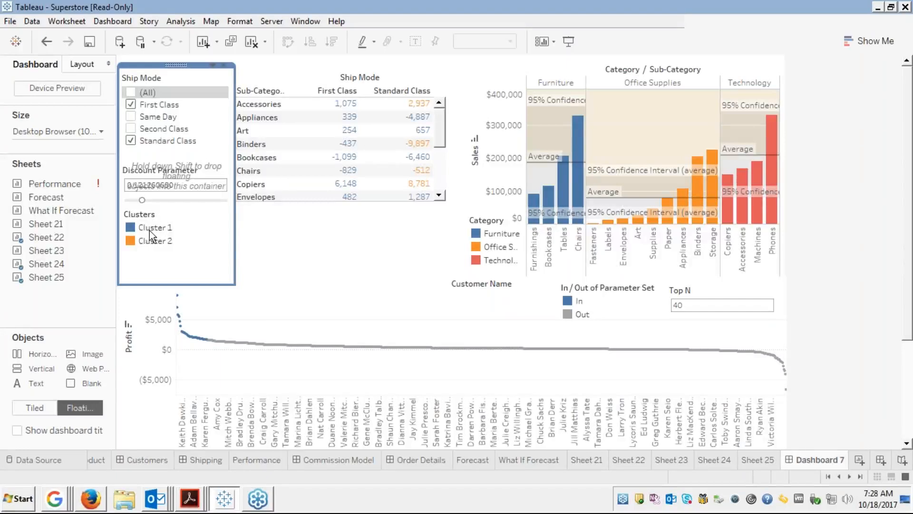
click(263, 251)
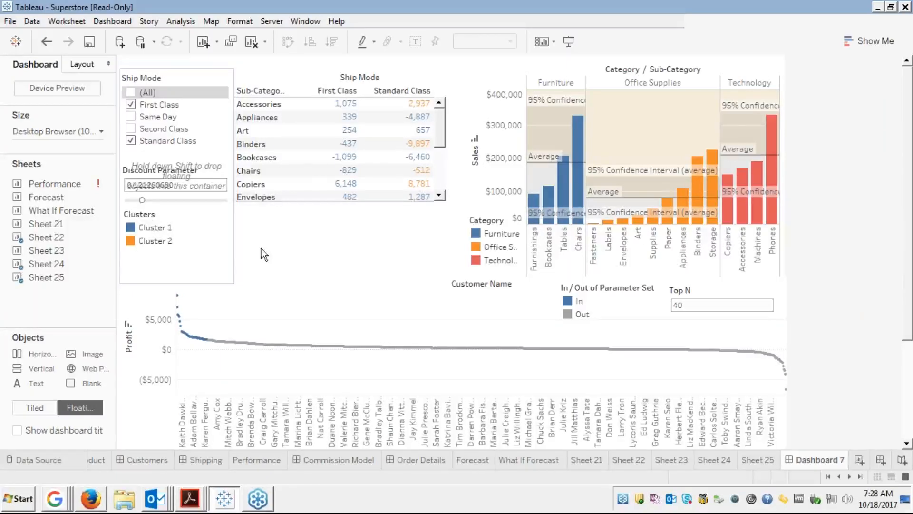
click(170, 234)
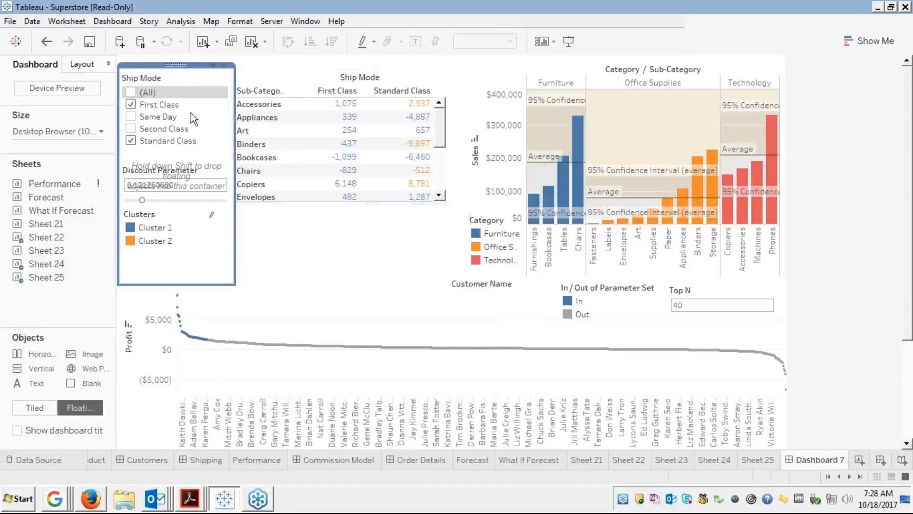
click(210, 65)
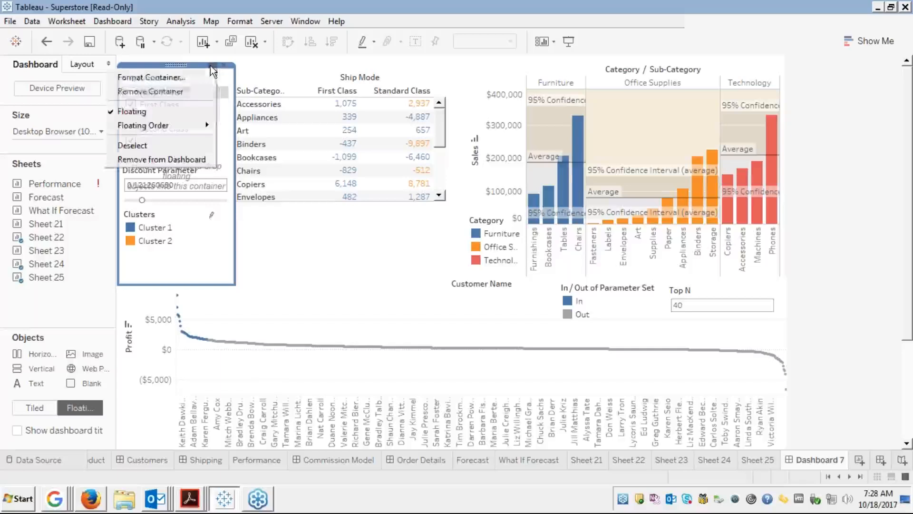
Send the filter container to the back with Floating Order, and nudge the Clusters legend lower.
mouse_move(167, 127)
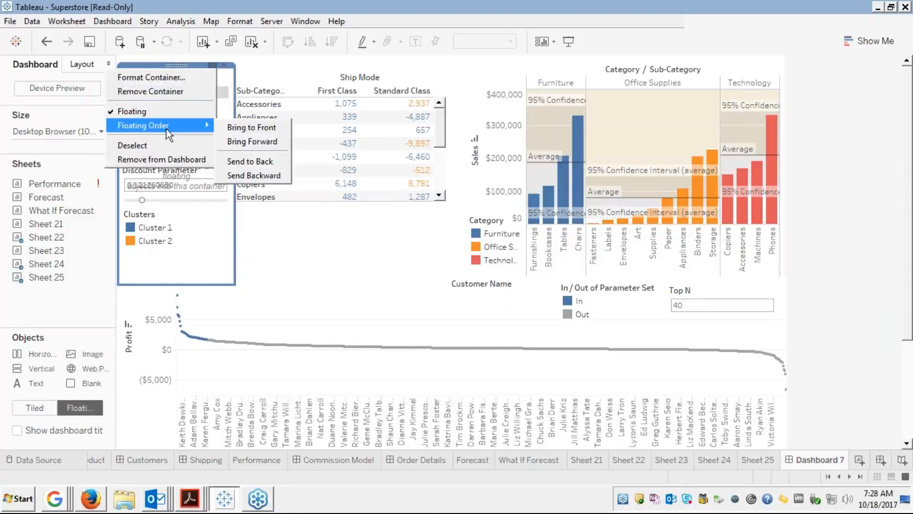
click(244, 160)
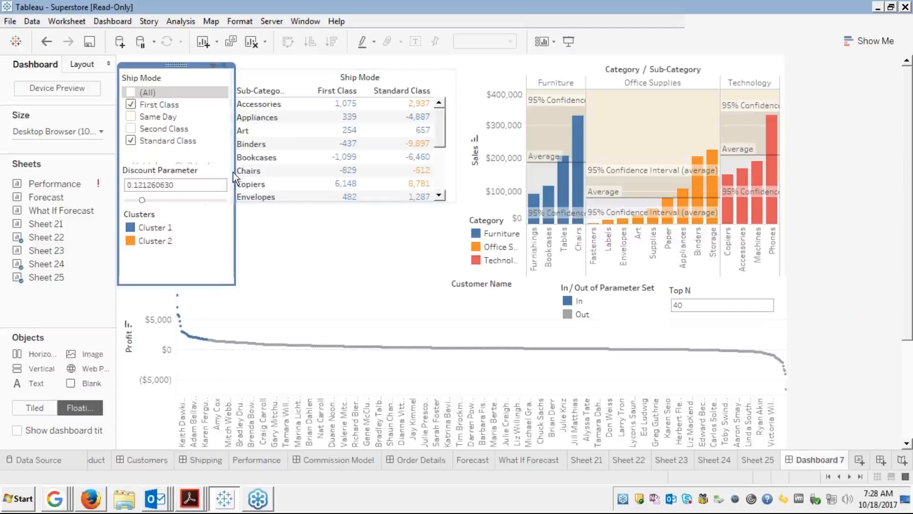
click(183, 87)
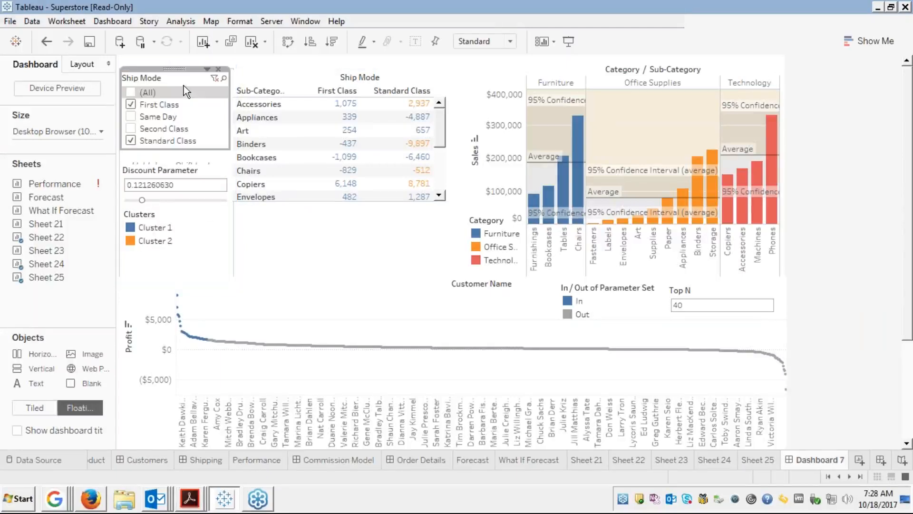
click(181, 171)
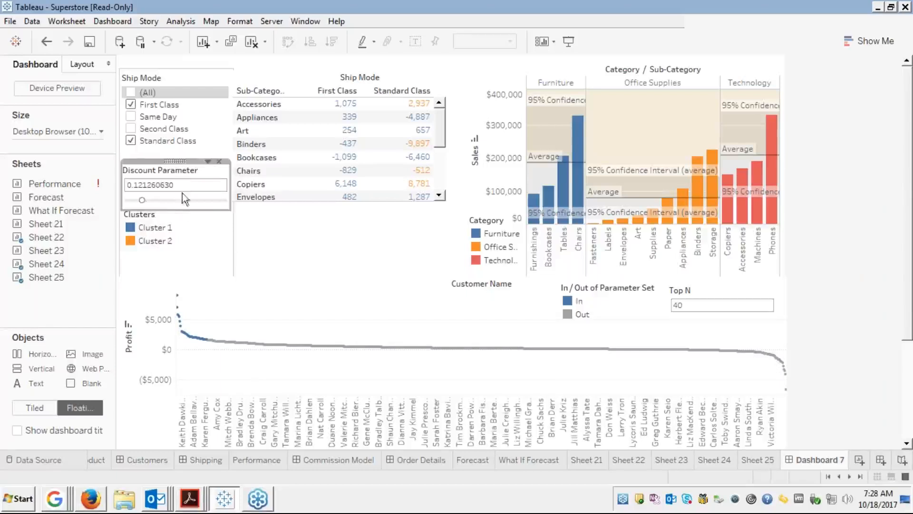
click(167, 226)
drag(169, 206, 176, 224)
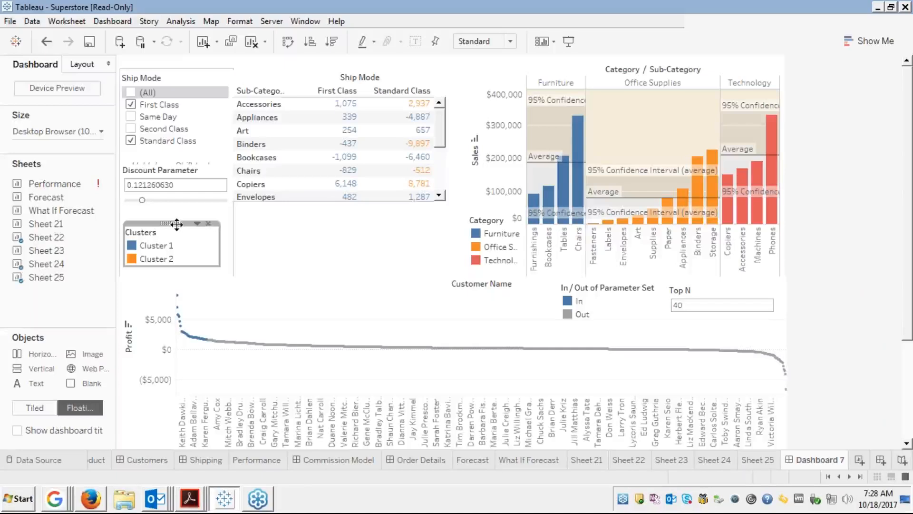
Shorten the filter container from its bottom edge to end above the profit chart.
click(181, 281)
click(181, 281)
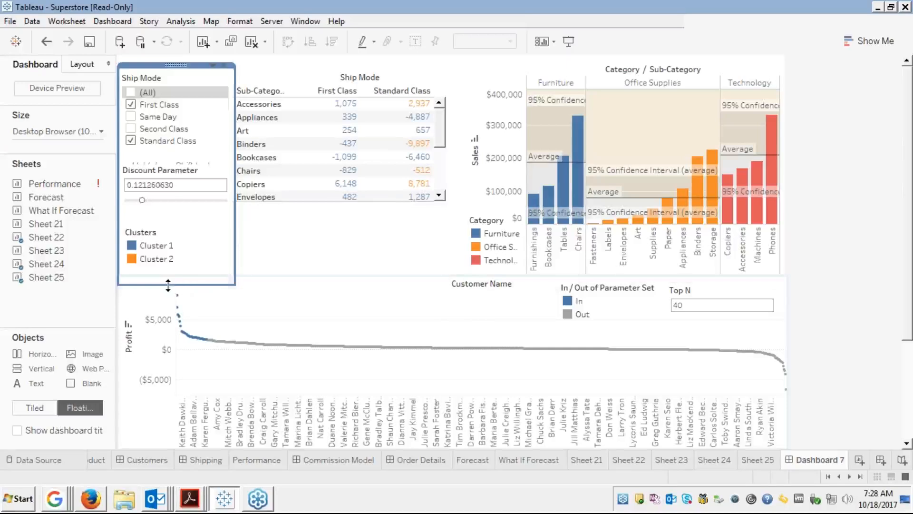
drag(168, 285, 171, 274)
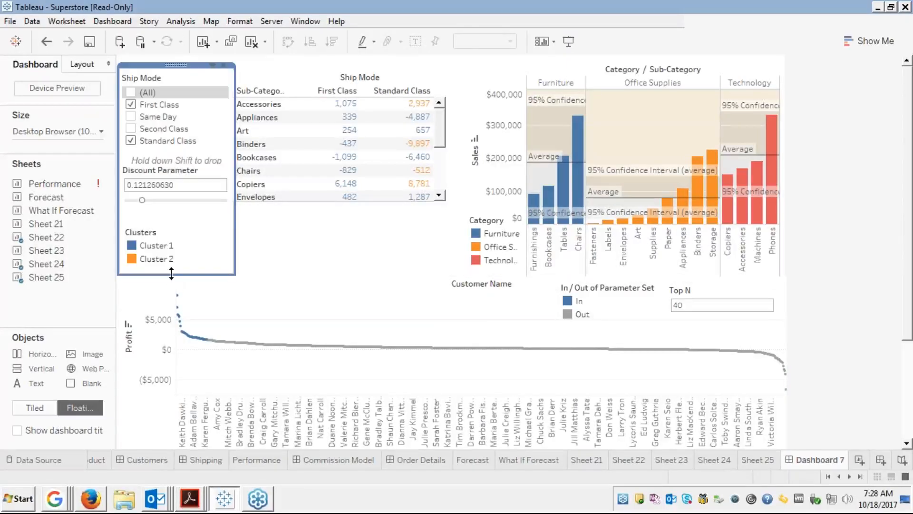
click(269, 256)
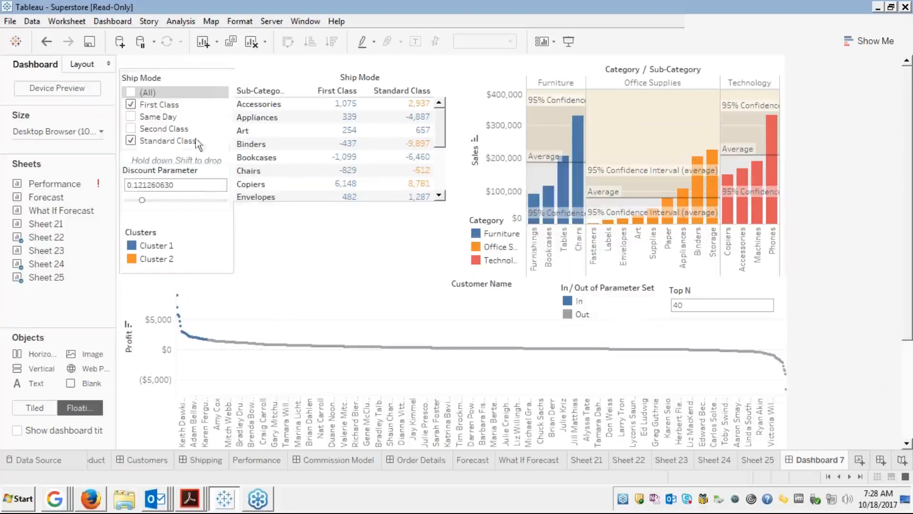
Move the Discount Parameter up directly beneath the Ship Mode list, keeping Clusters below.
double_click(205, 75)
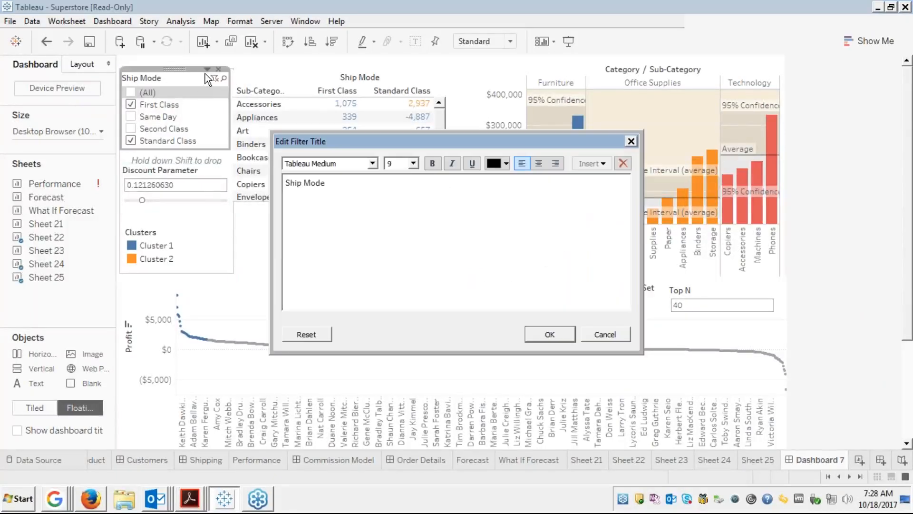
click(604, 334)
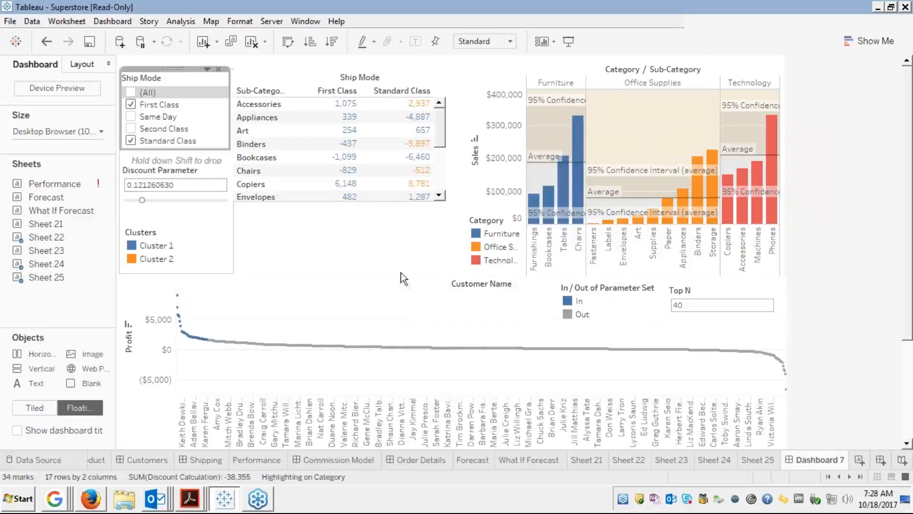
click(187, 173)
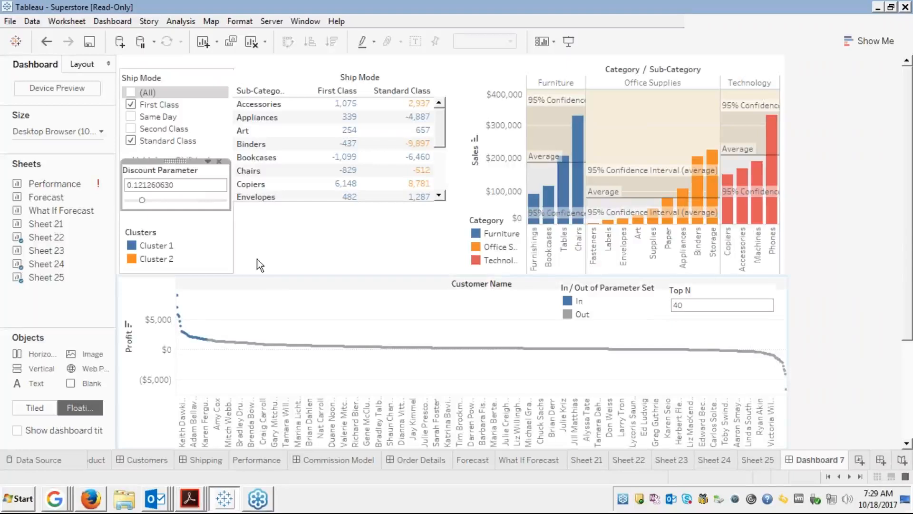
drag(163, 161, 160, 155)
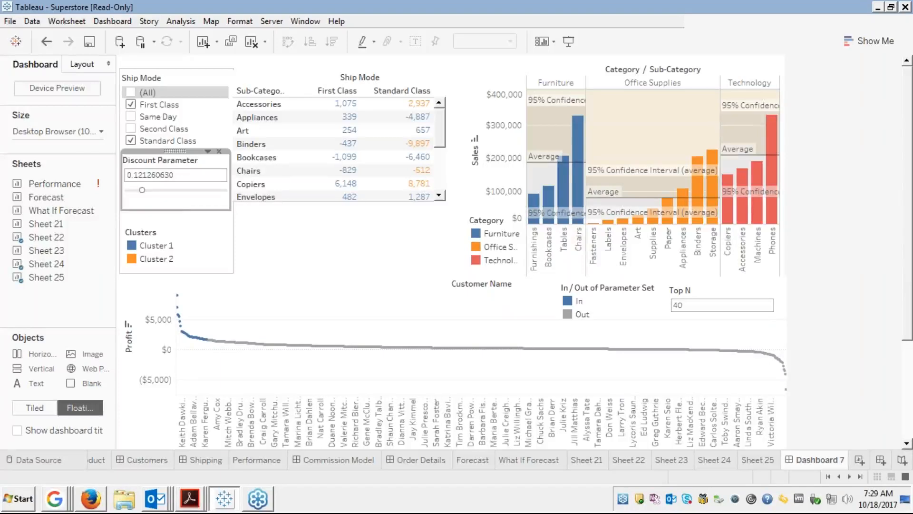
click(330, 238)
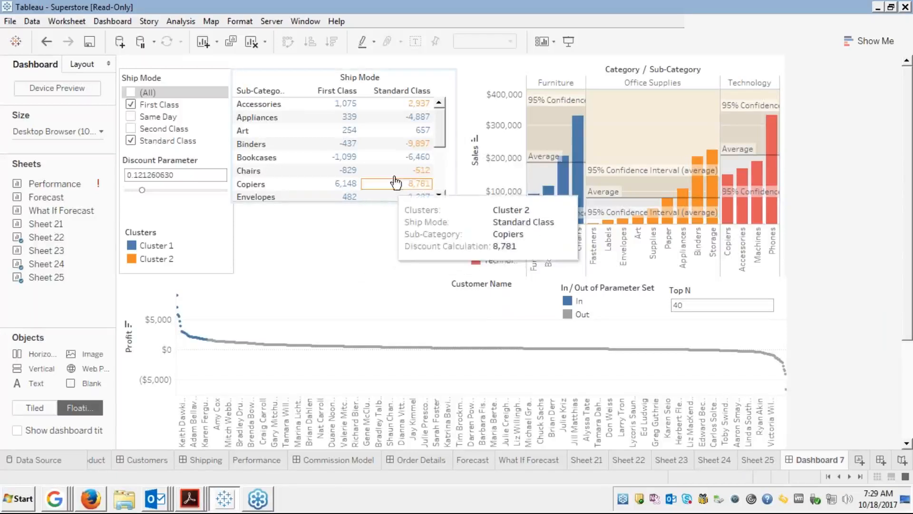
click(315, 77)
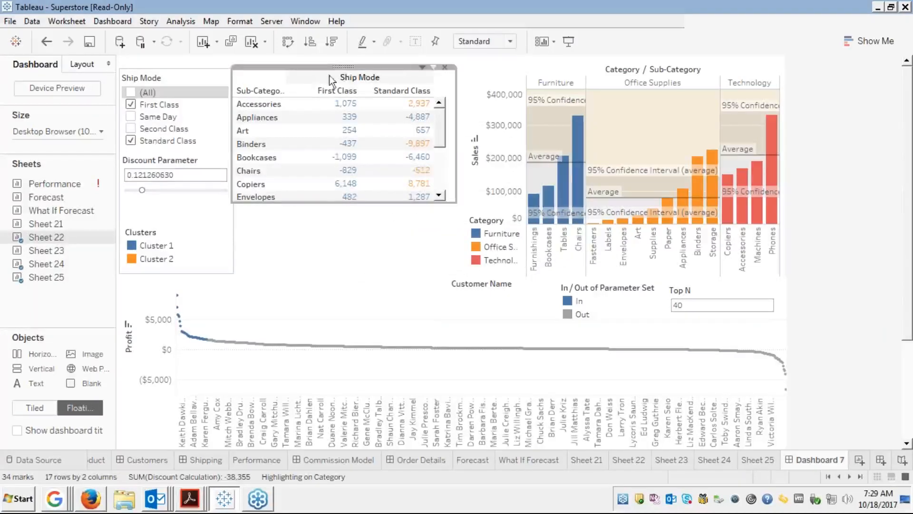
click(423, 68)
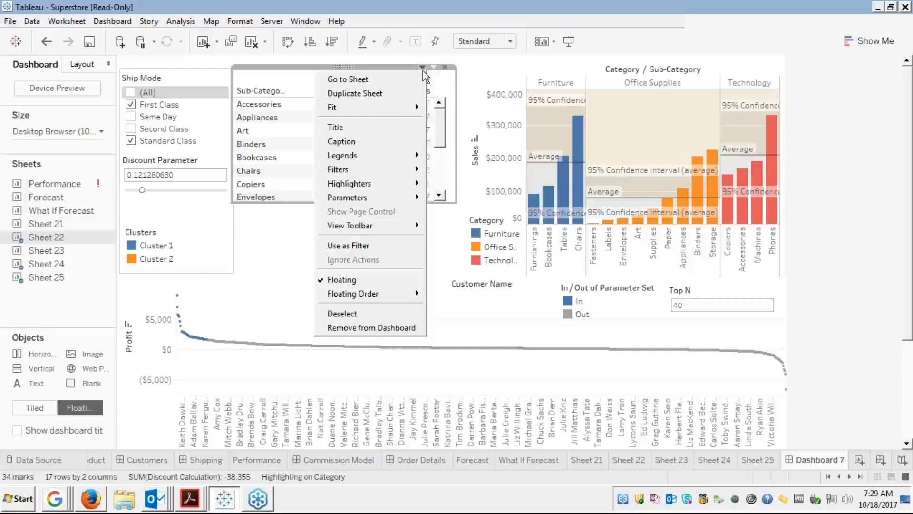
Stretch the Sheet 22 crosstab down to Paper, level with the filter container, nudging its left edge.
click(272, 255)
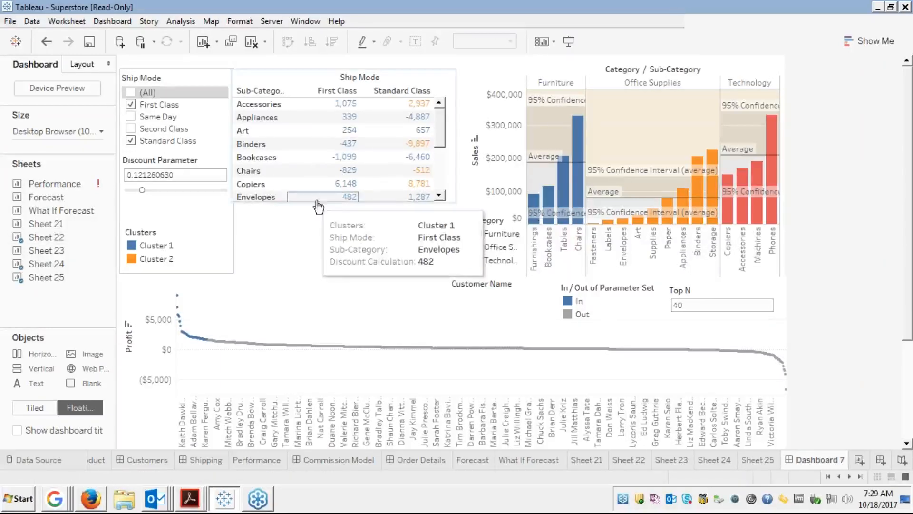
click(376, 201)
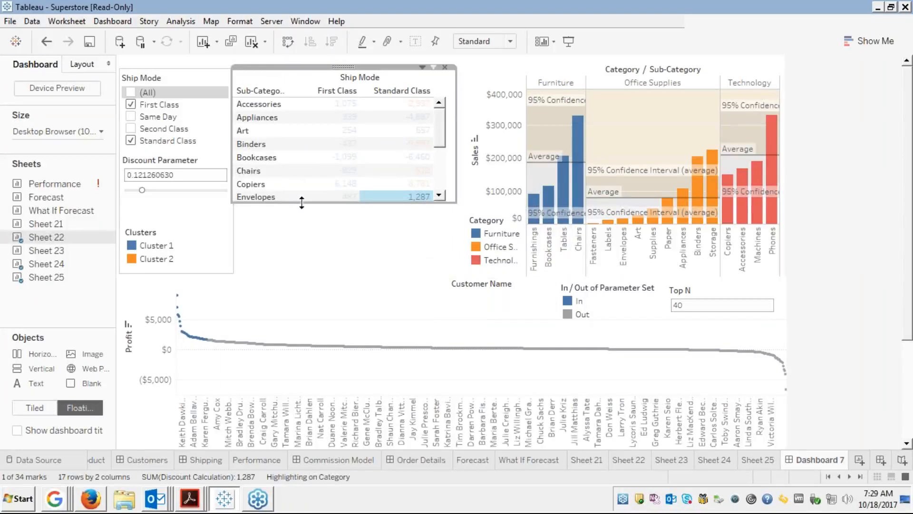
drag(303, 204, 298, 273)
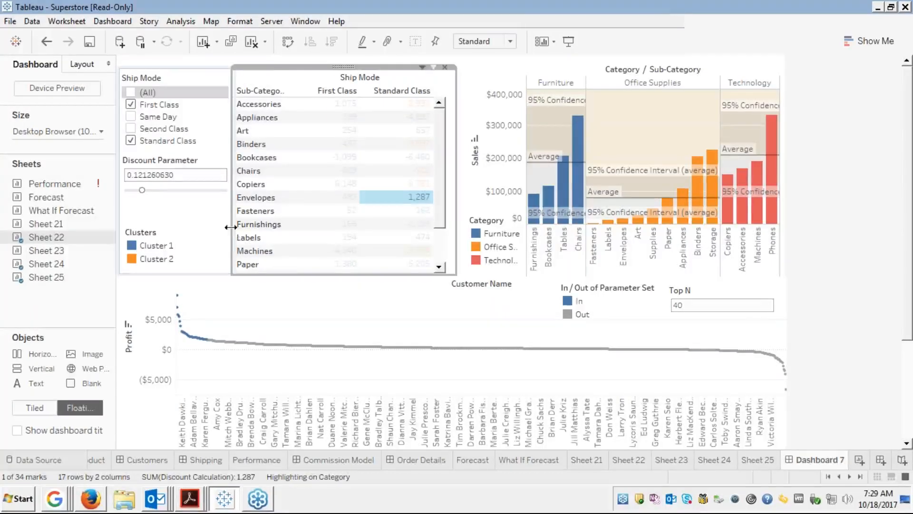
drag(233, 227, 234, 227)
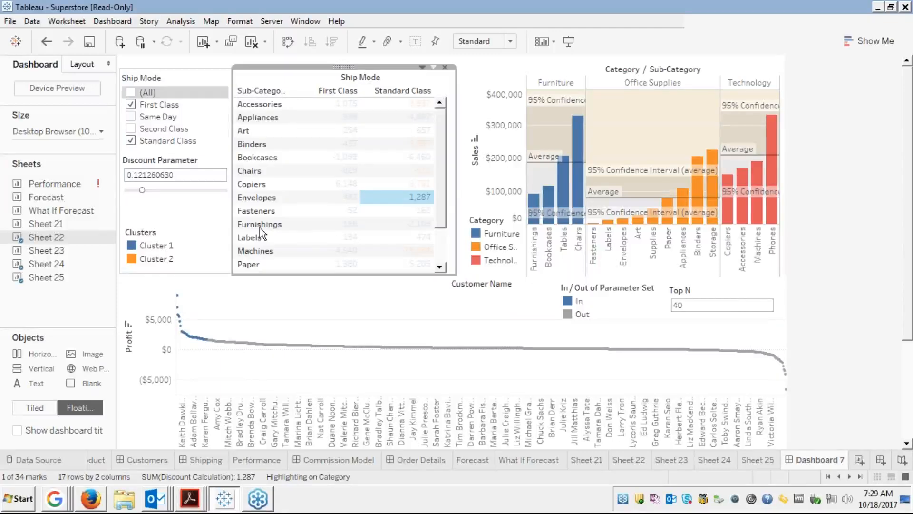
click(408, 200)
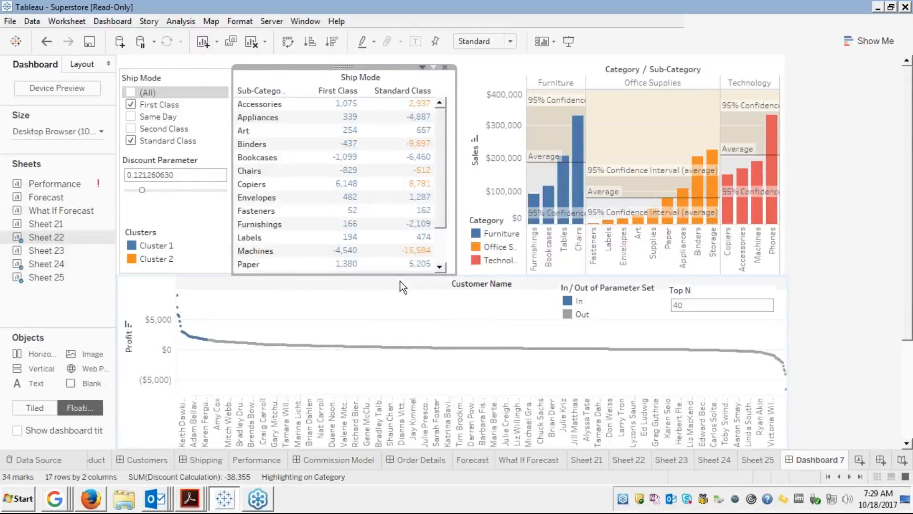
click(185, 167)
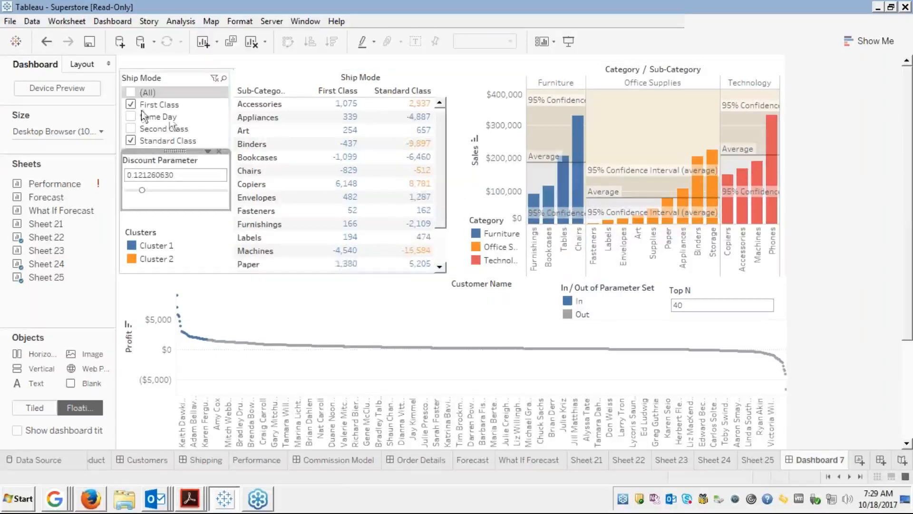
Toggle Same Day and Second Class in the Ship Mode filter, leaving First Class and Standard Class.
click(131, 116)
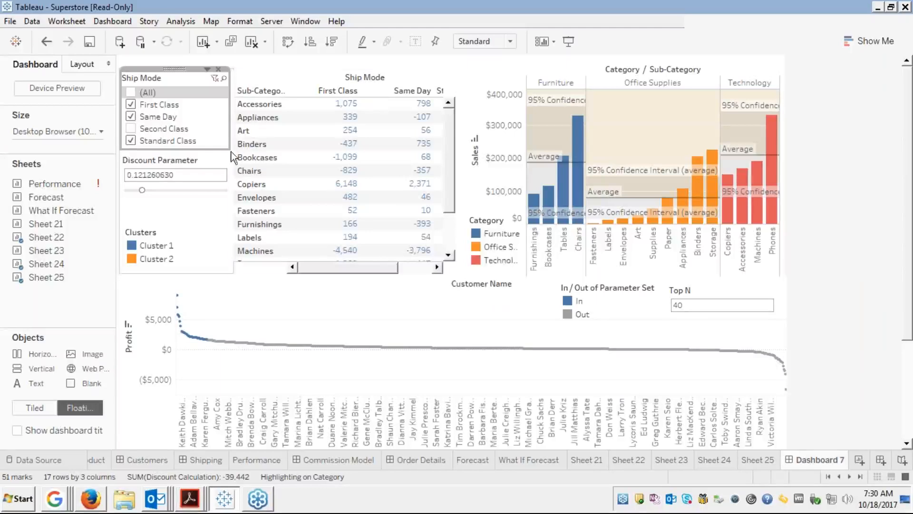
click(425, 269)
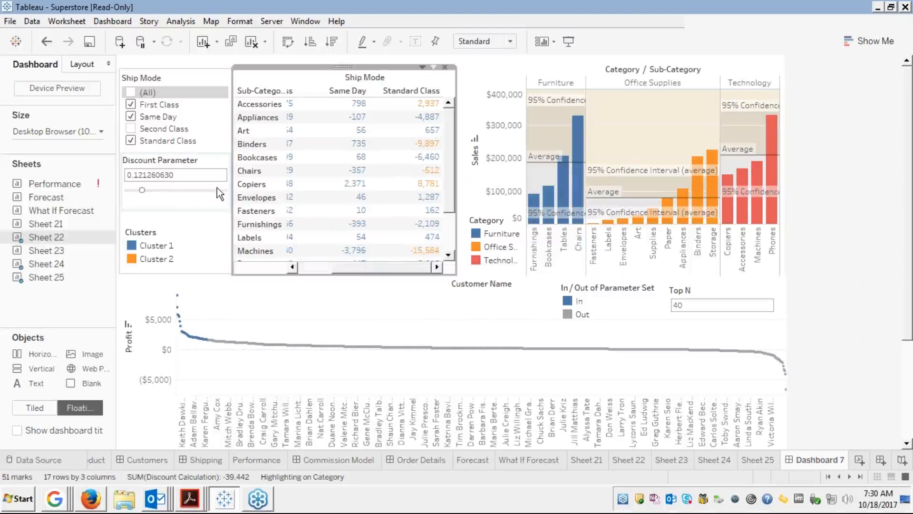
click(131, 117)
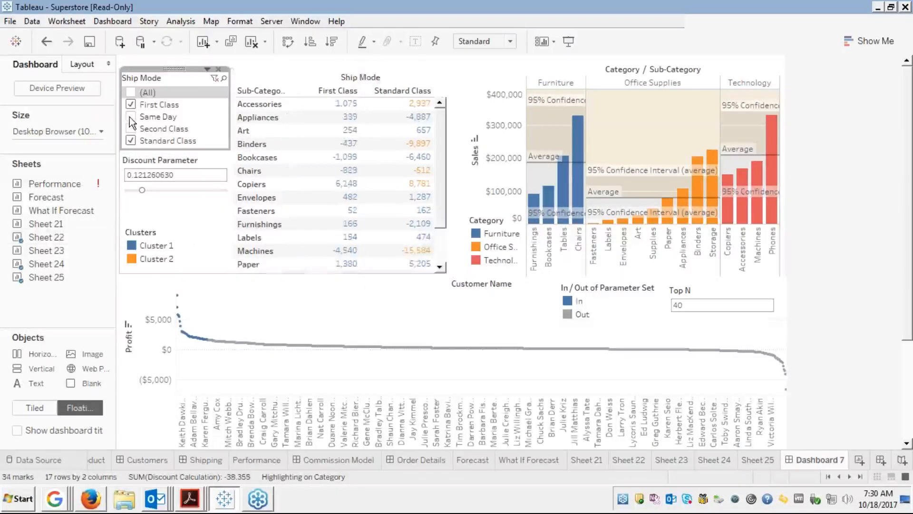
click(131, 127)
click(131, 126)
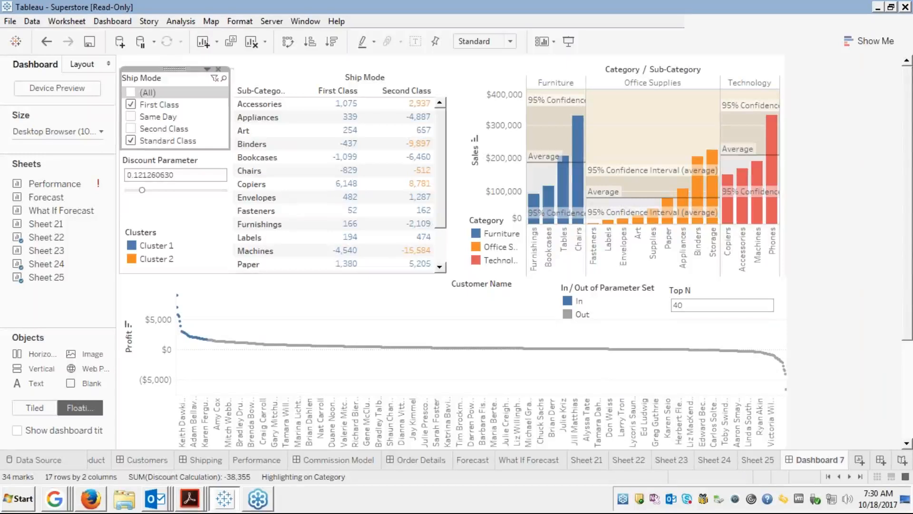
Raise the Ship Mode crosstab's top edge slightly and bring up its options.
click(207, 220)
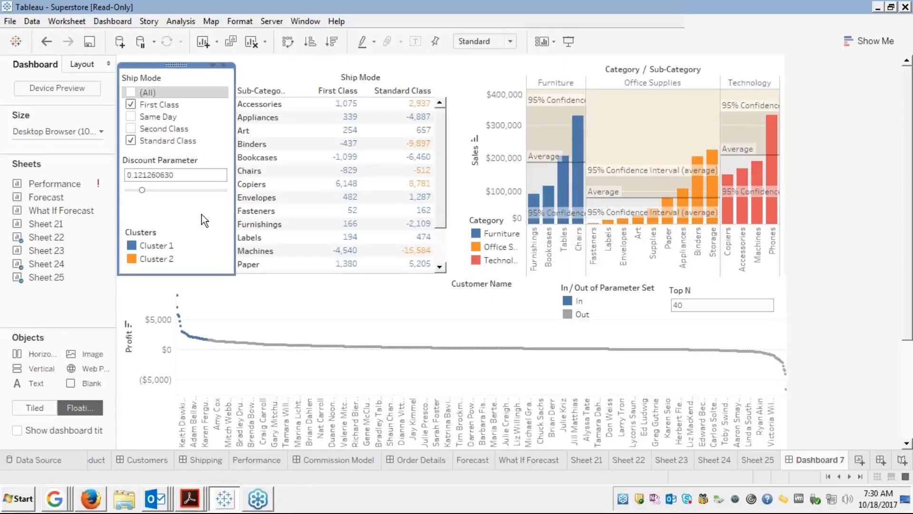
click(195, 158)
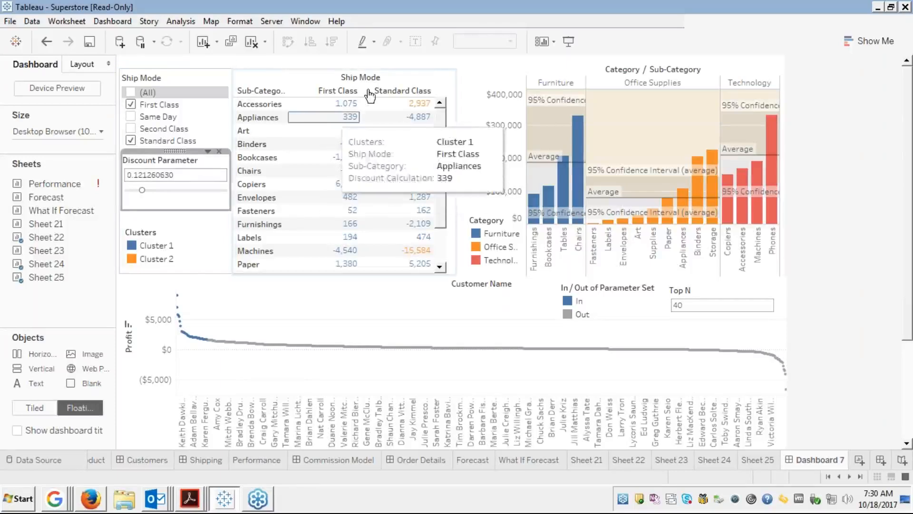
click(474, 65)
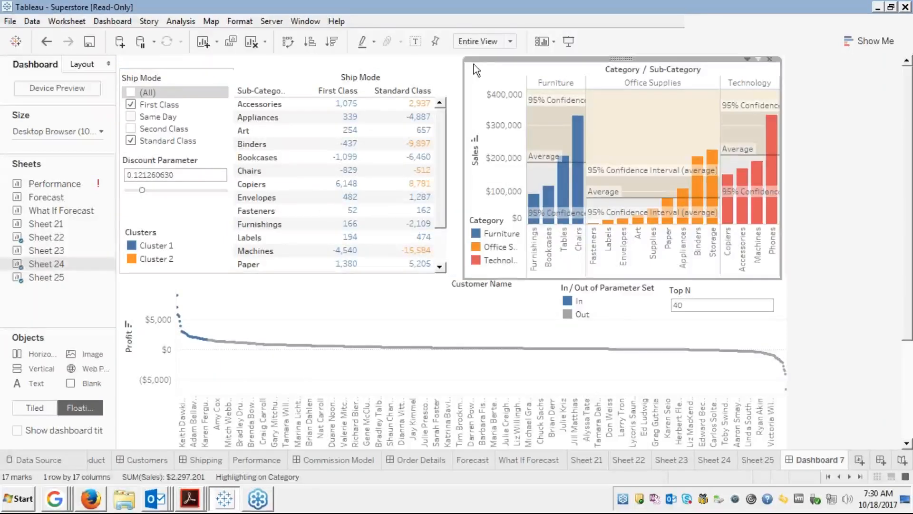
click(327, 70)
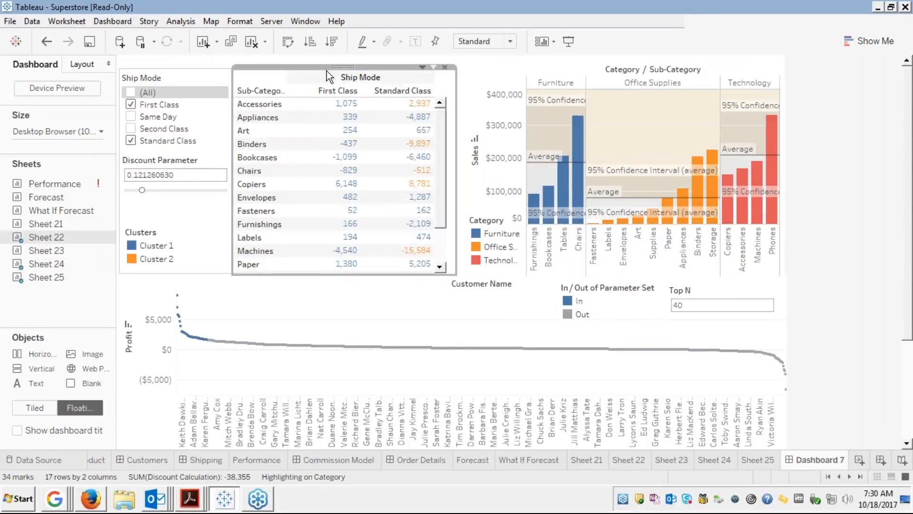
drag(314, 67, 314, 62)
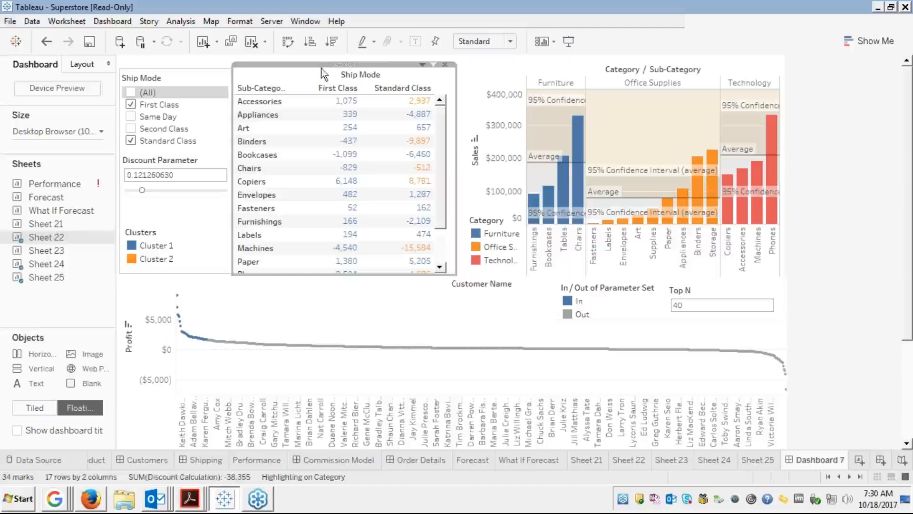
click(498, 73)
click(381, 89)
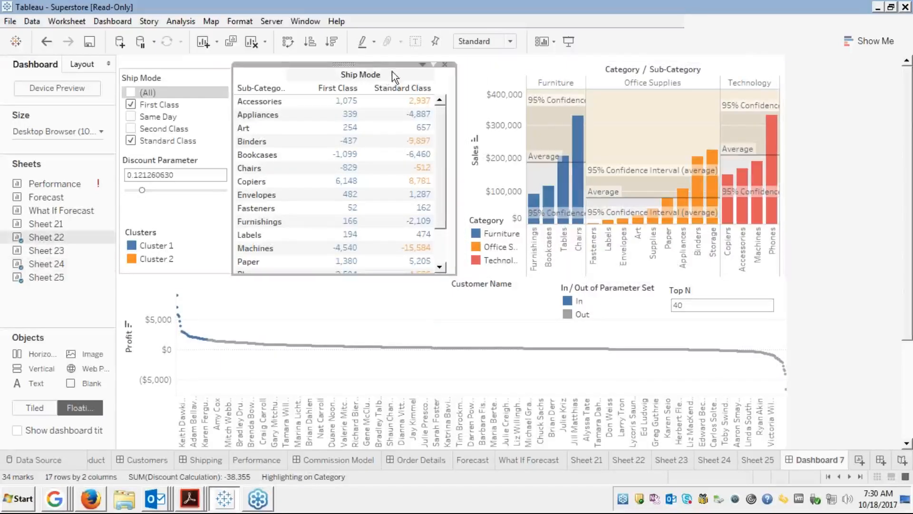
click(422, 63)
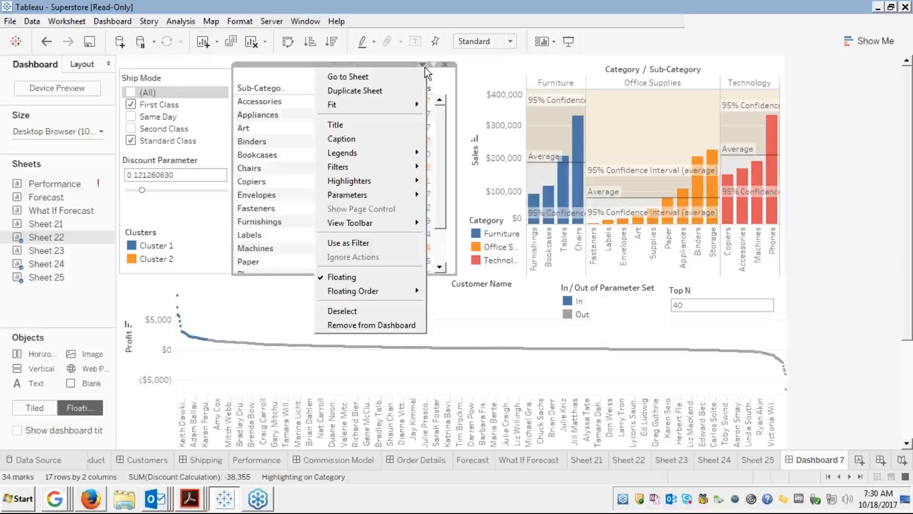
Add a Sub-Category filter for Sheet 22 as a compact dropdown card set to (All).
mouse_move(362, 172)
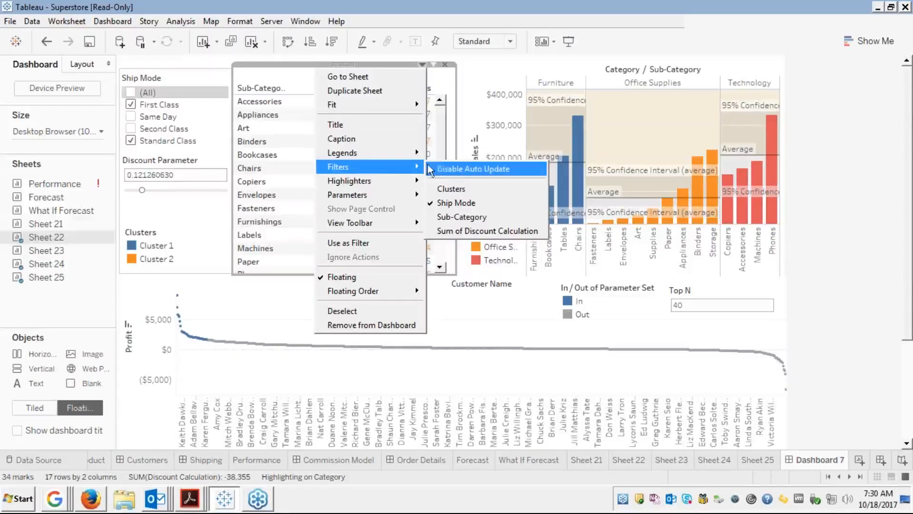
click(439, 218)
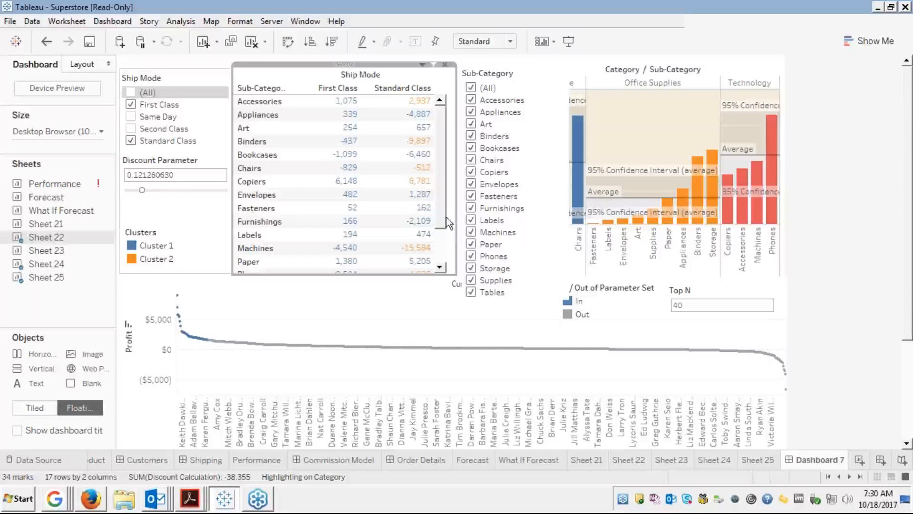
click(533, 71)
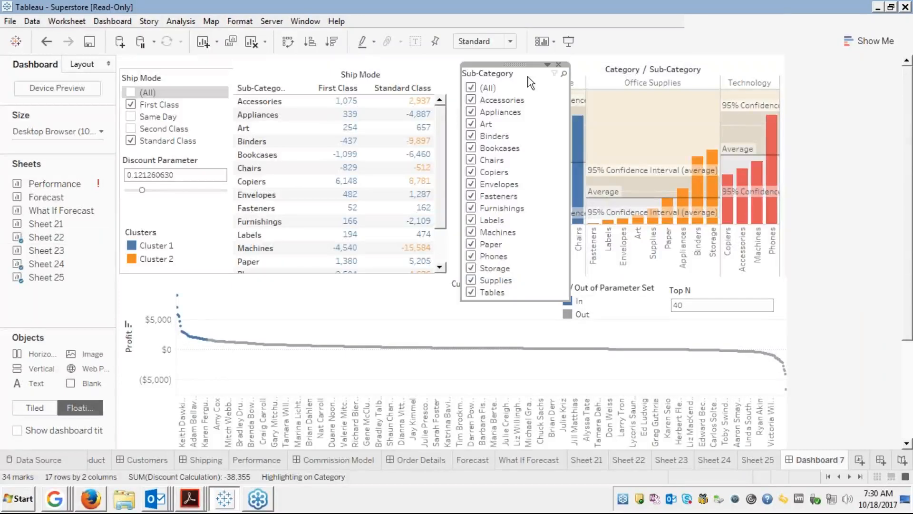
click(547, 65)
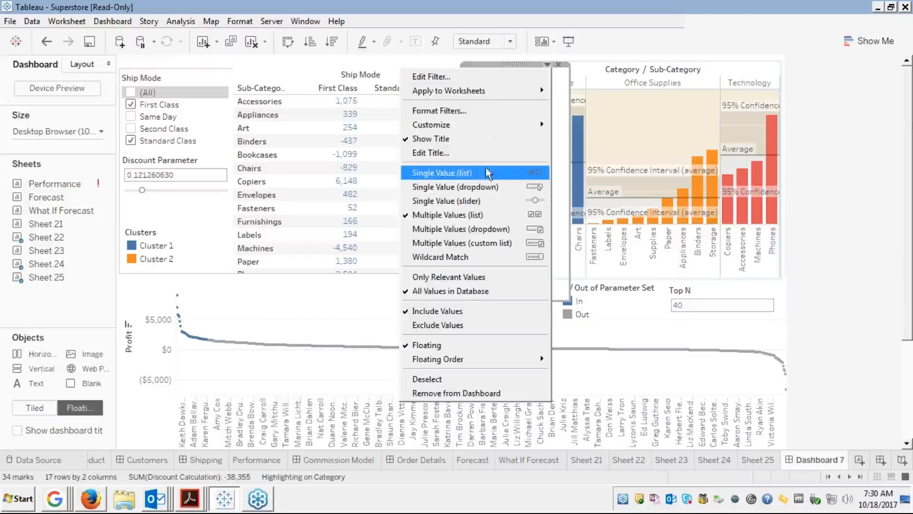
click(472, 231)
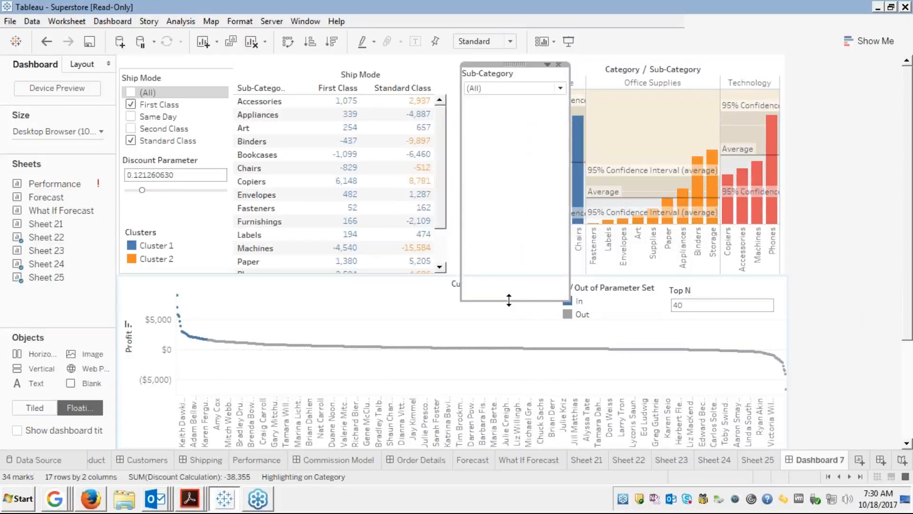
drag(508, 299, 492, 104)
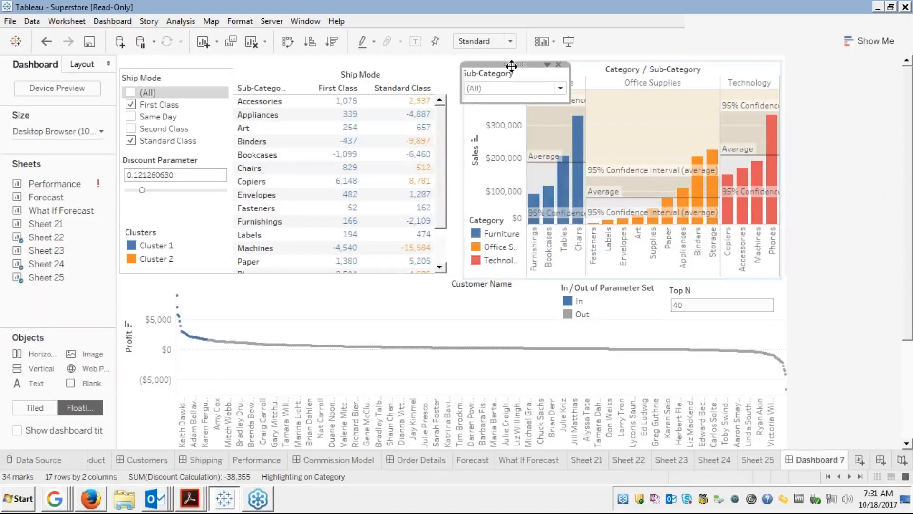
Place the Sub-Category filter under the Discount Parameter and move the Clusters legend out of the left column.
drag(515, 65, 181, 192)
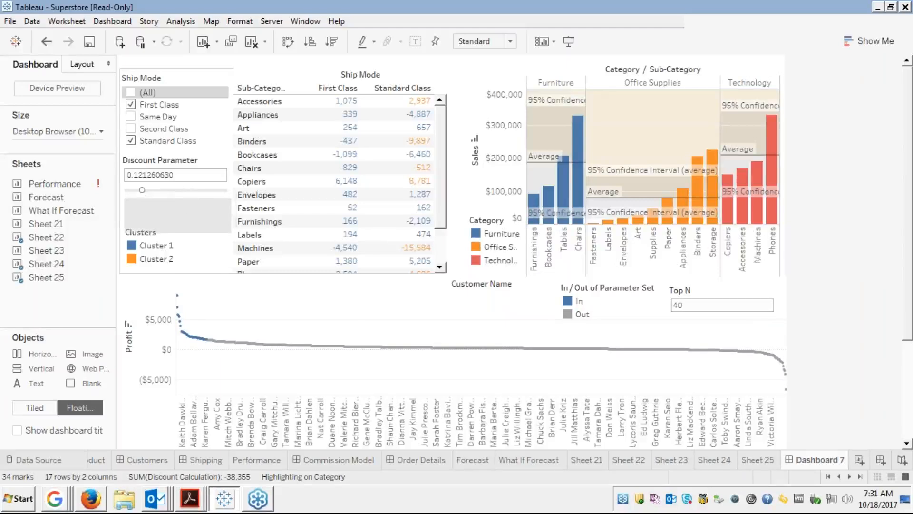
click(151, 257)
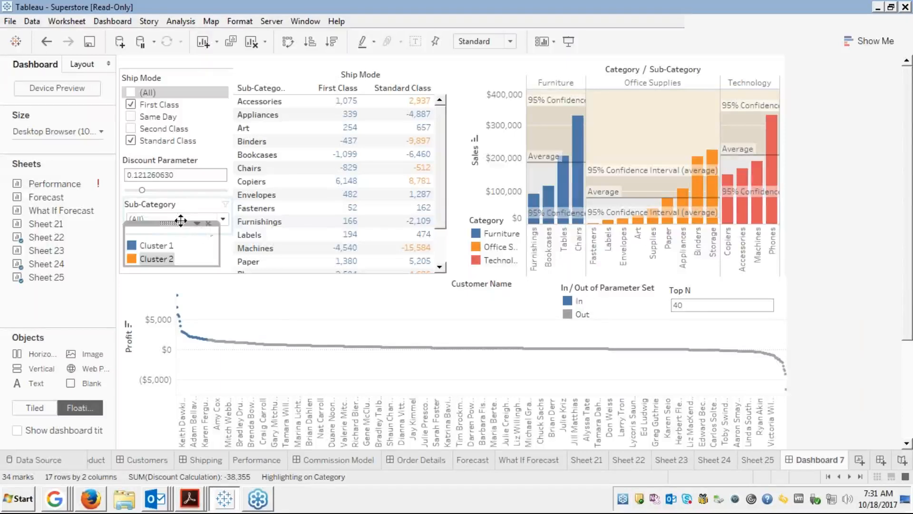
drag(181, 221, 344, 27)
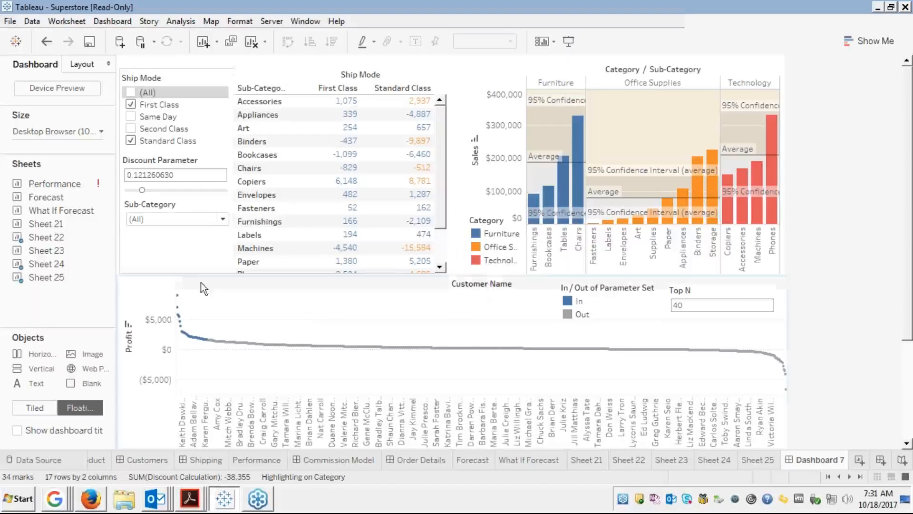
click(178, 206)
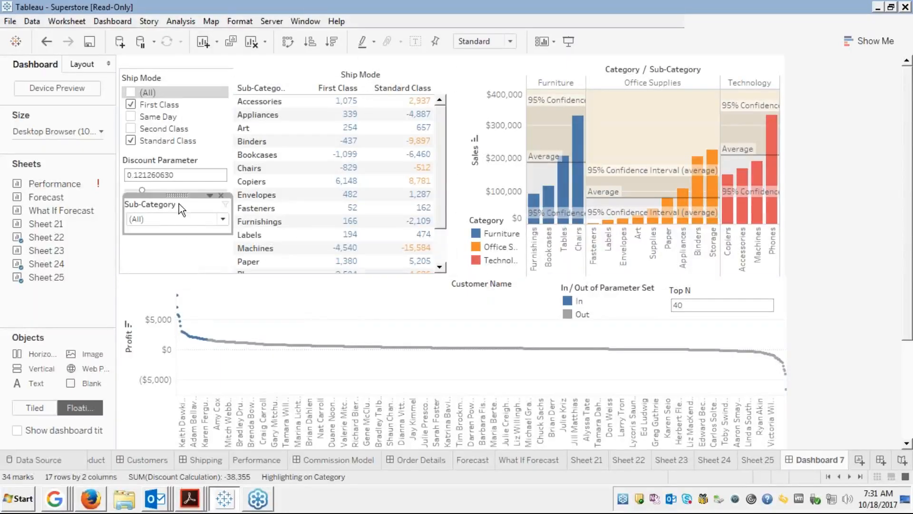
drag(178, 196, 178, 223)
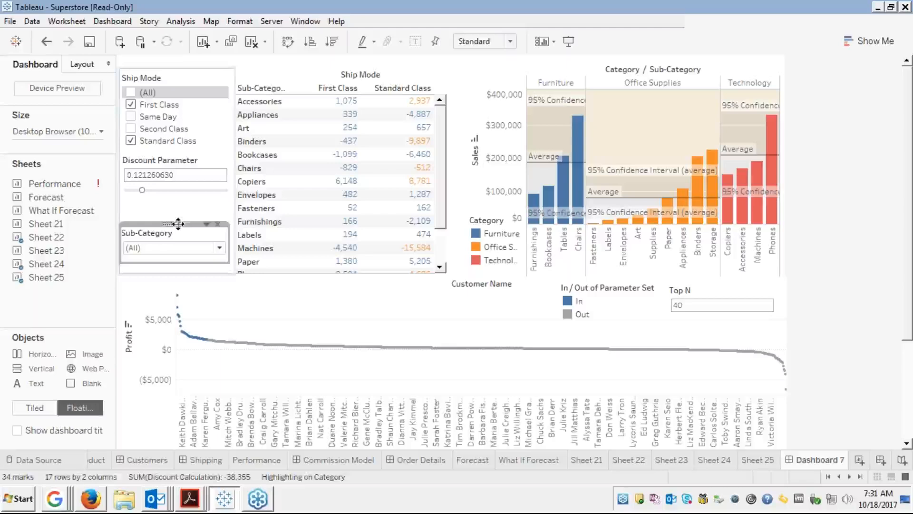
Make the Discount Parameter card slightly shorter and nudge it down a little.
click(167, 207)
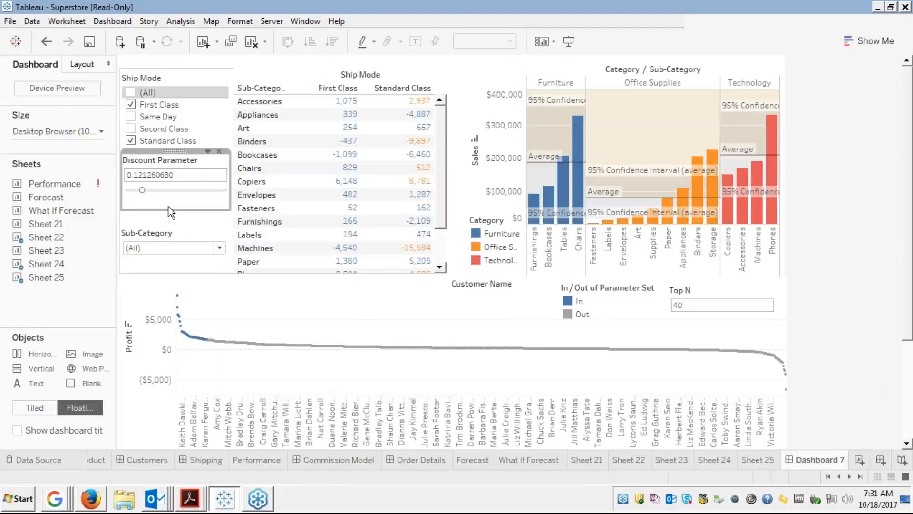
drag(172, 208, 171, 204)
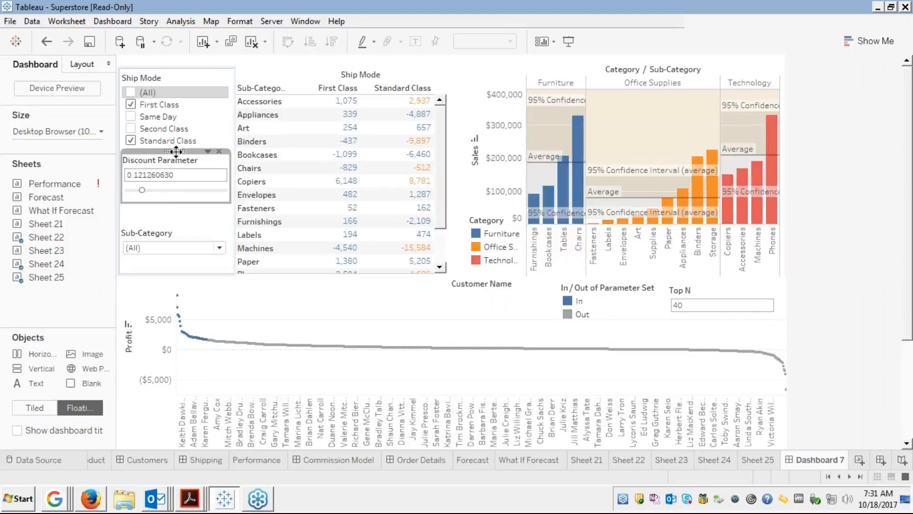
drag(176, 152, 176, 163)
Open the Sub-Category filter's dropdown list of values.
click(316, 292)
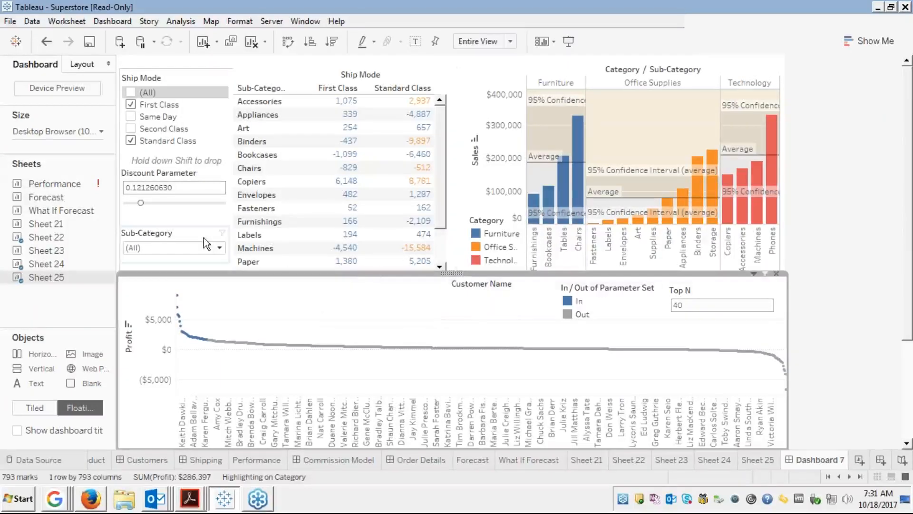
click(169, 238)
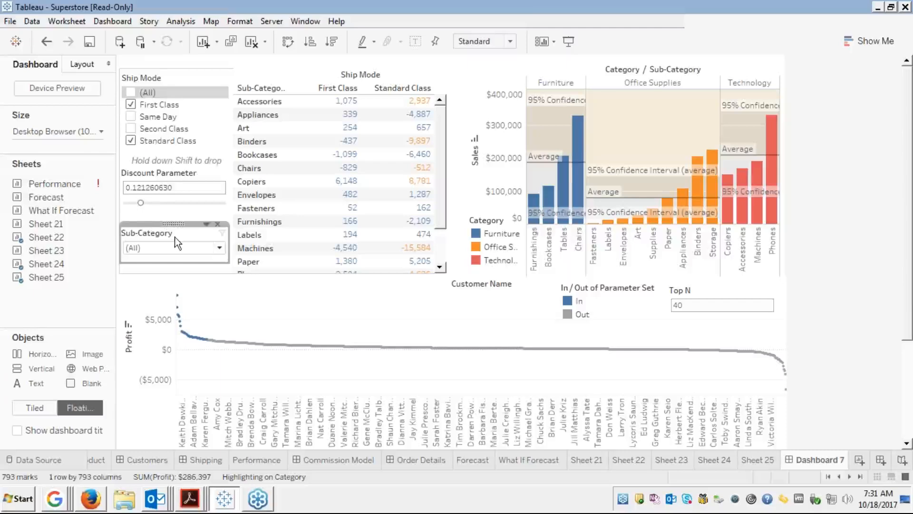
click(218, 247)
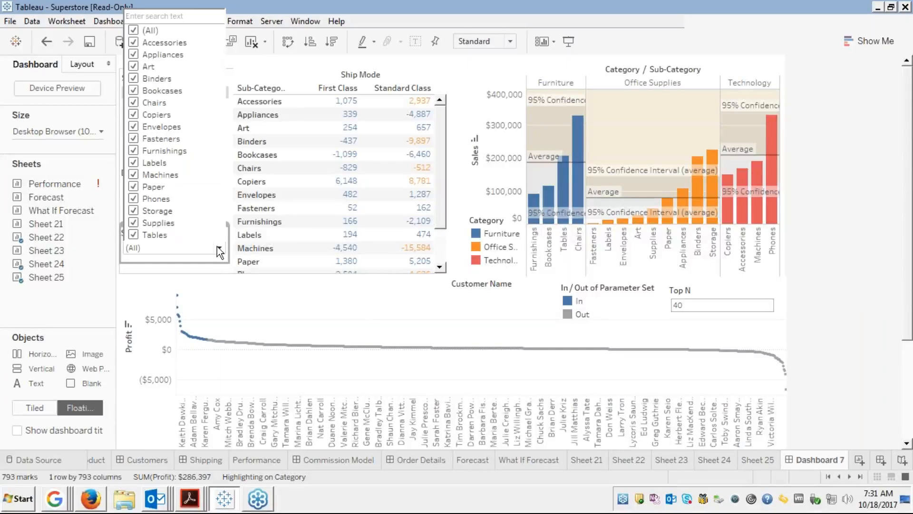
Filter Sub-Category to Accessories, Binders, Copiers and Furnishings only.
click(134, 30)
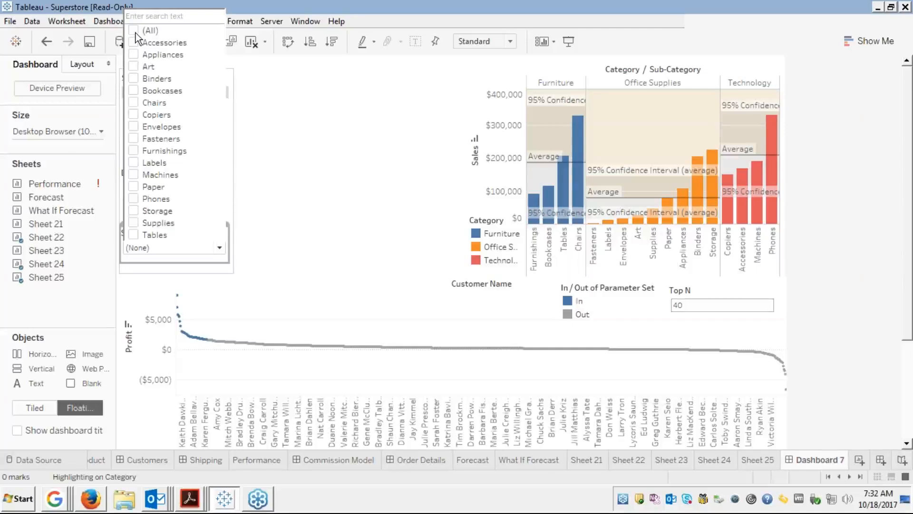
click(133, 43)
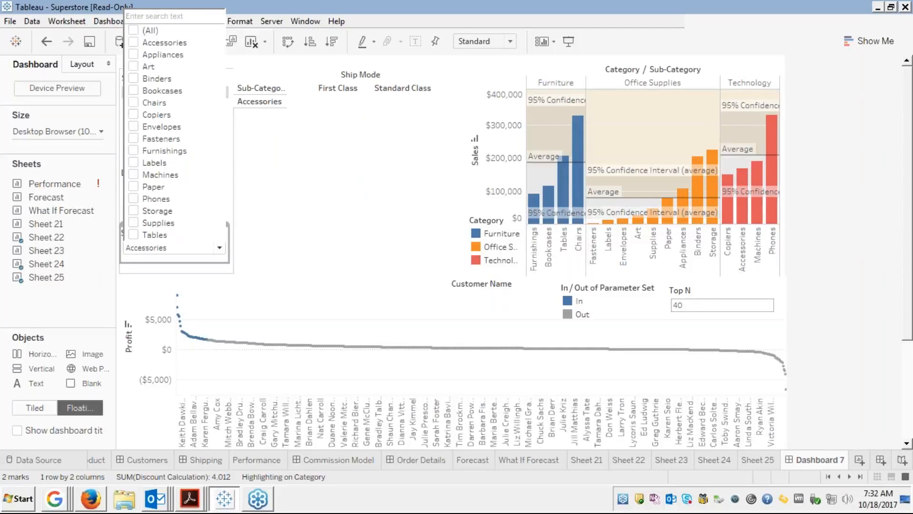
click(136, 78)
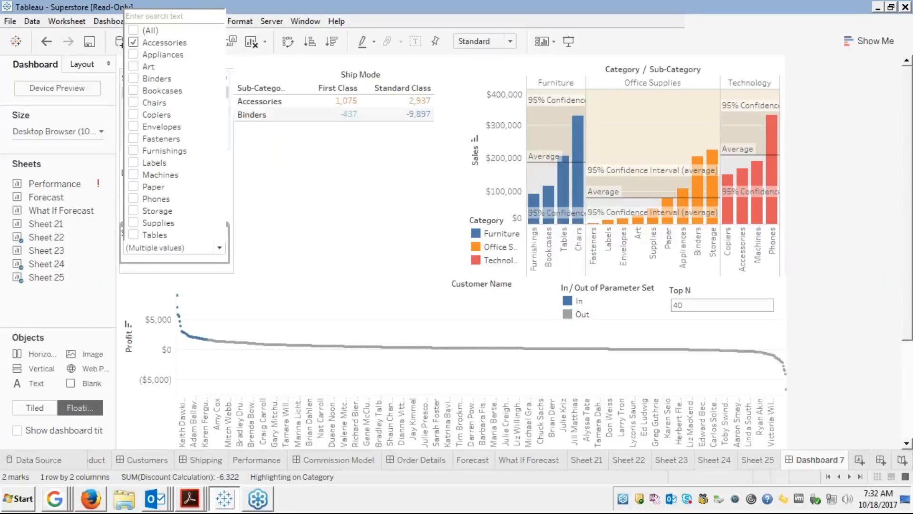
click(133, 120)
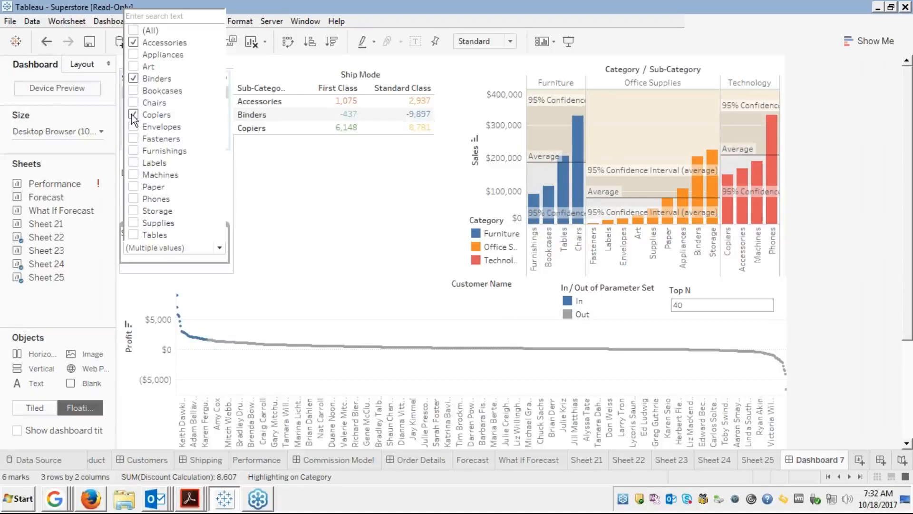
click(133, 152)
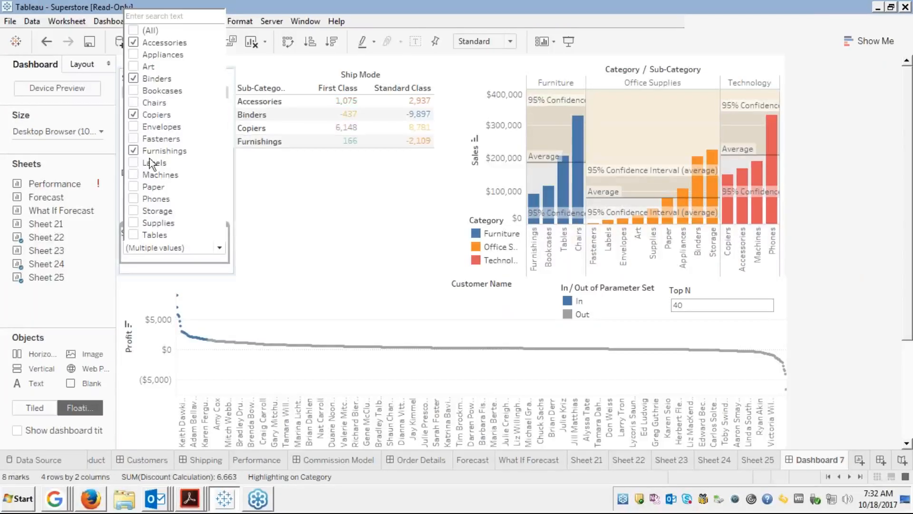
click(298, 245)
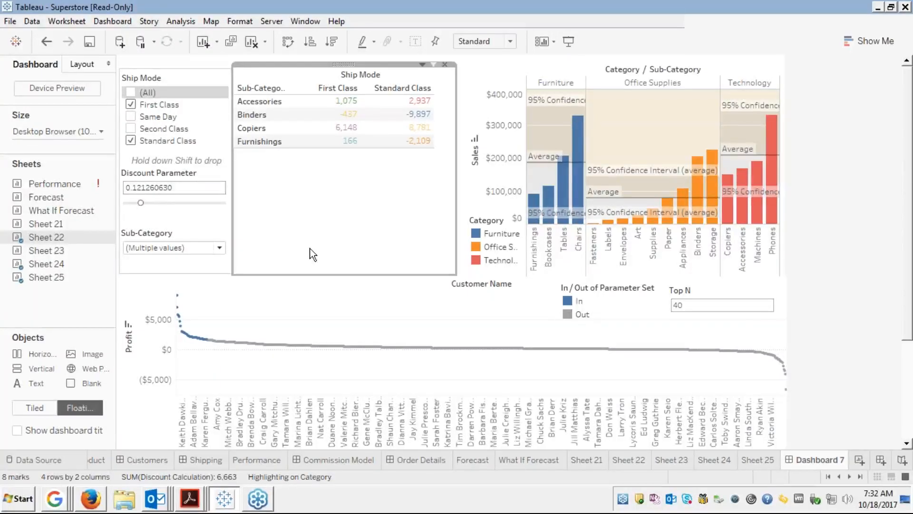
Remove the Category legend from the dashboard.
click(495, 232)
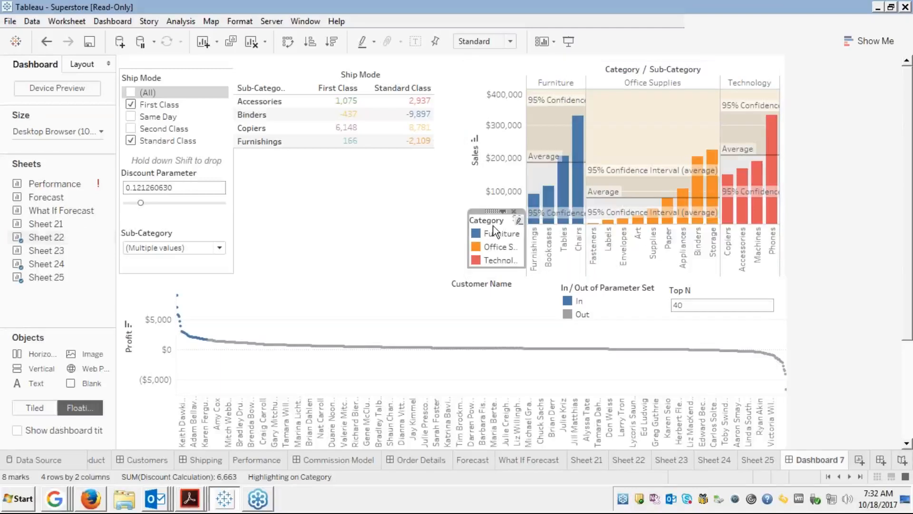
click(514, 211)
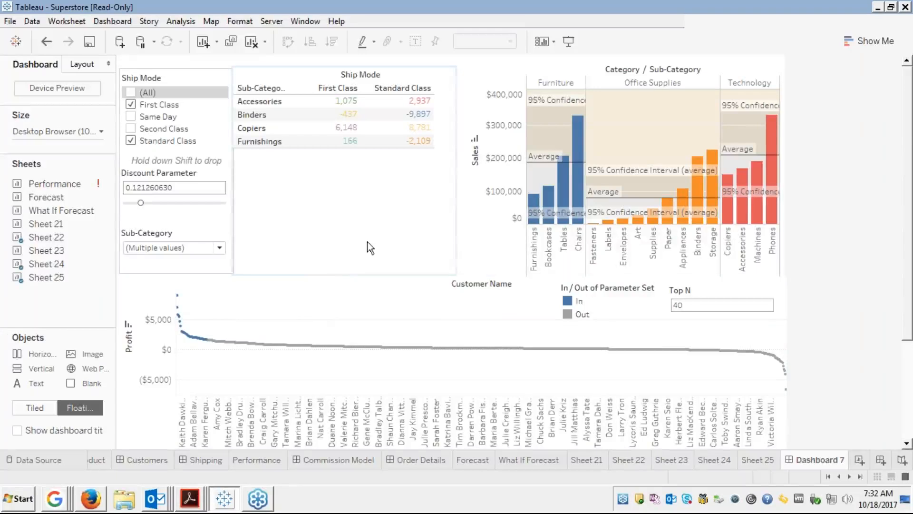
click(347, 245)
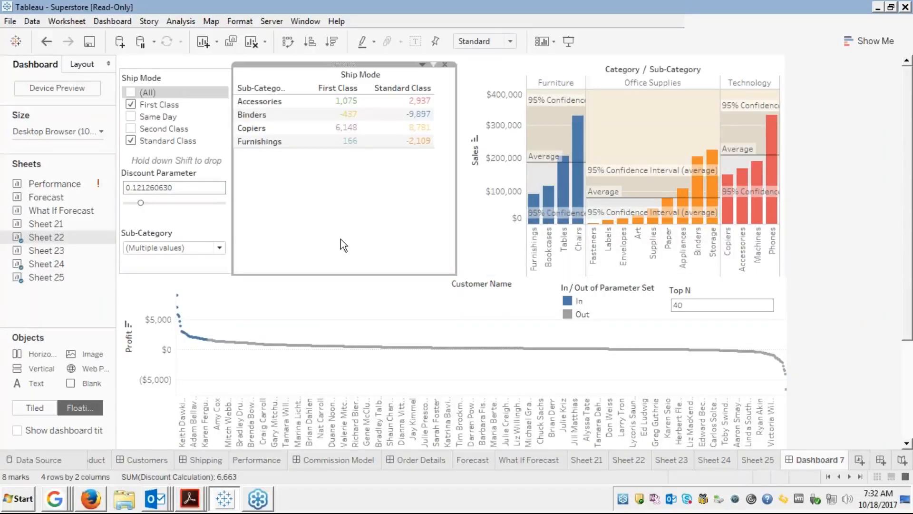
click(184, 229)
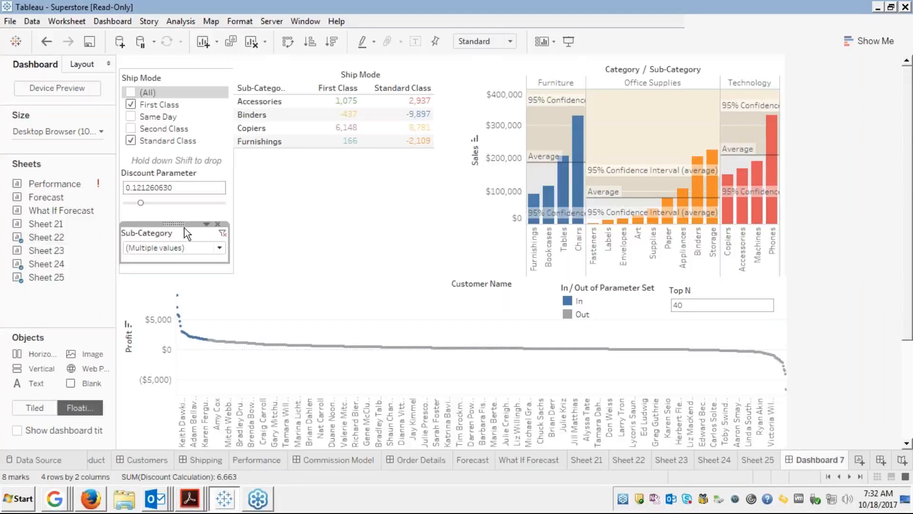
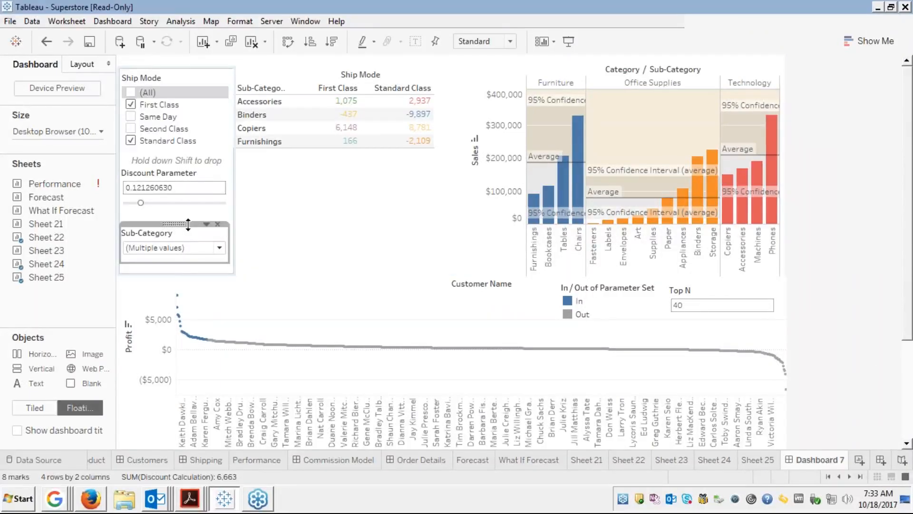
Open the Sub-Category filter card's options menu on Dashboard 7.
click(205, 224)
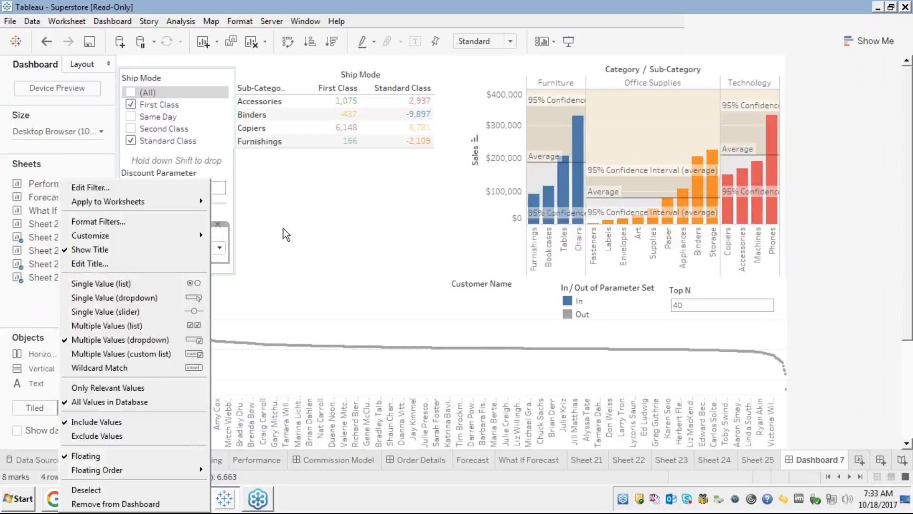
Bring up the Selected Worksheets dialog for the Sub-Category filter, currently applied only to Sheet 22.
click(288, 233)
click(206, 224)
mouse_move(170, 201)
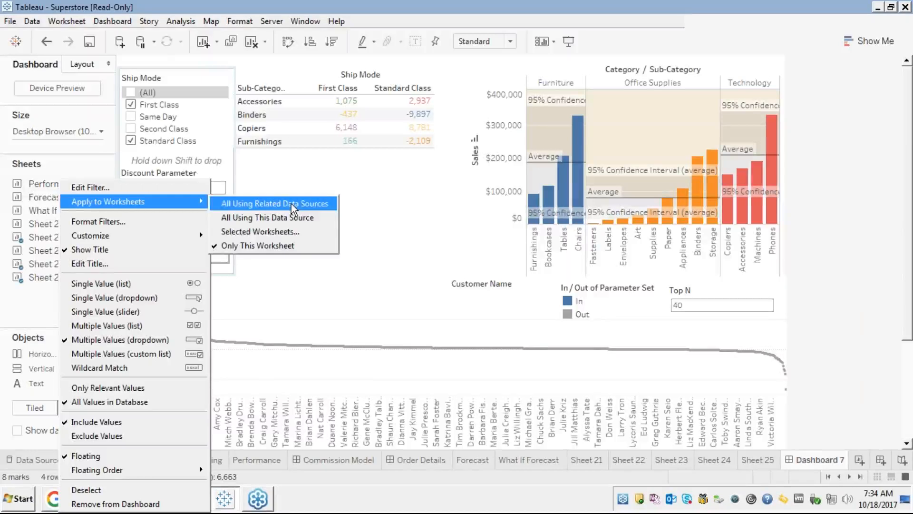
click(255, 231)
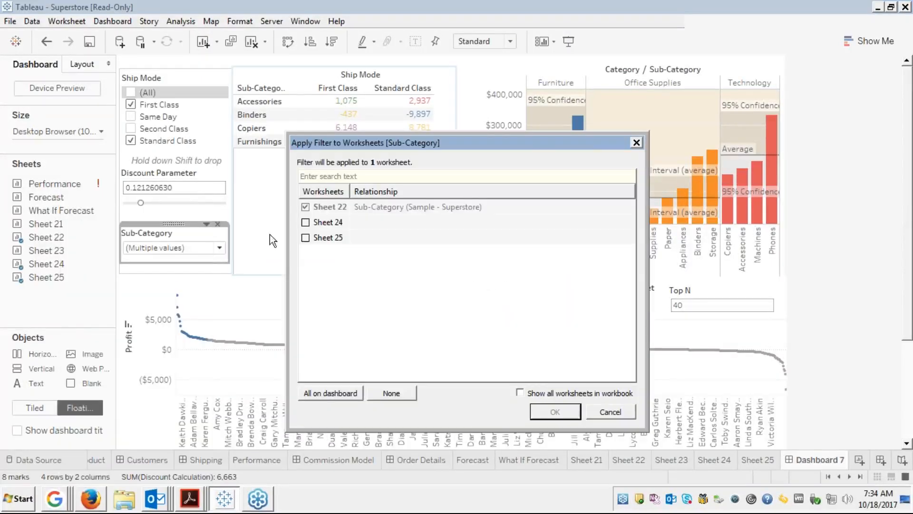
Toggle Sheet 24 on and off, then cancel so Sub-Category still filters only Sheet 22.
click(305, 222)
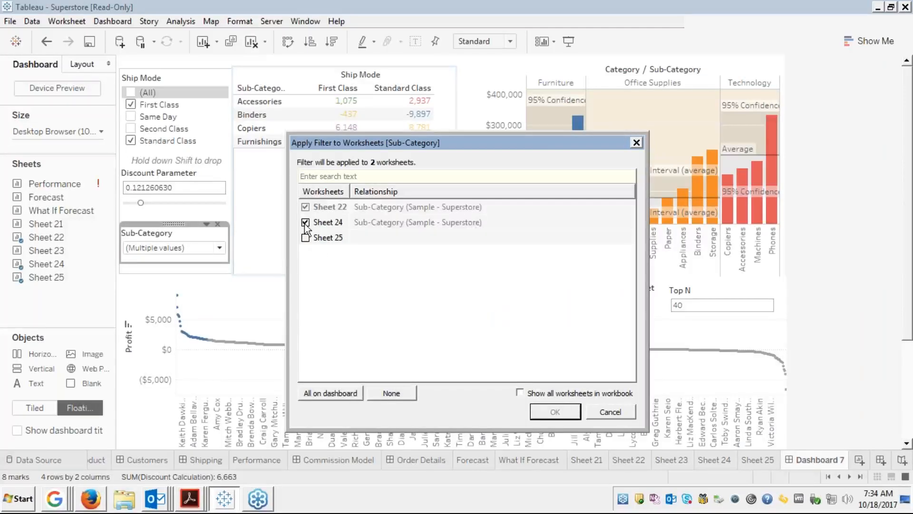
click(305, 222)
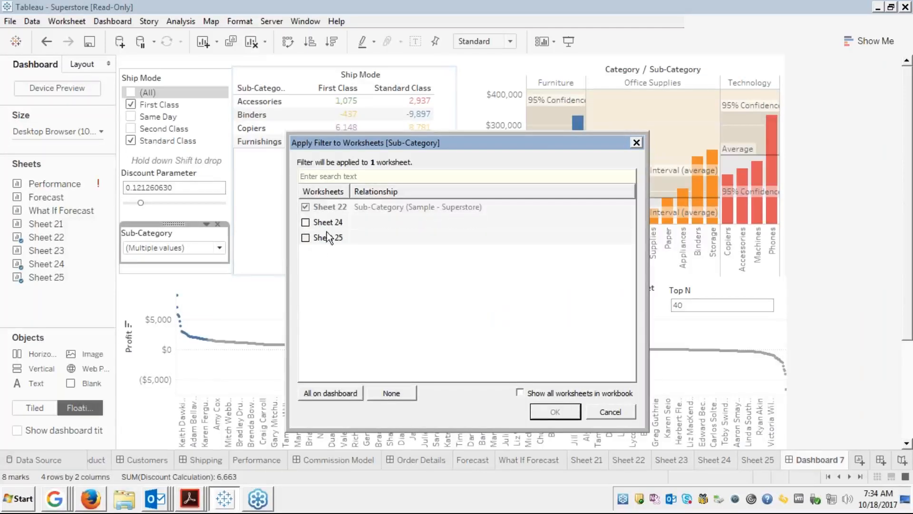
click(609, 410)
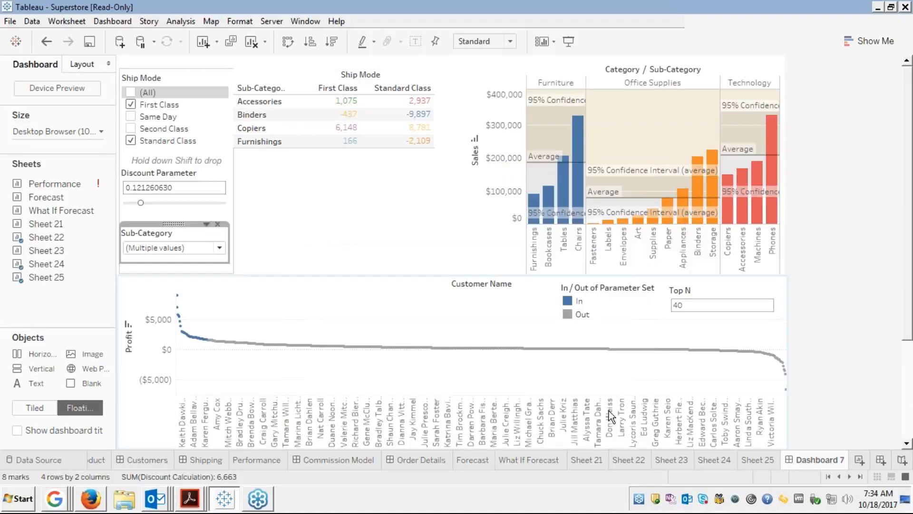
Apply the Sub-Category filter to all worksheets using related data sources.
click(207, 224)
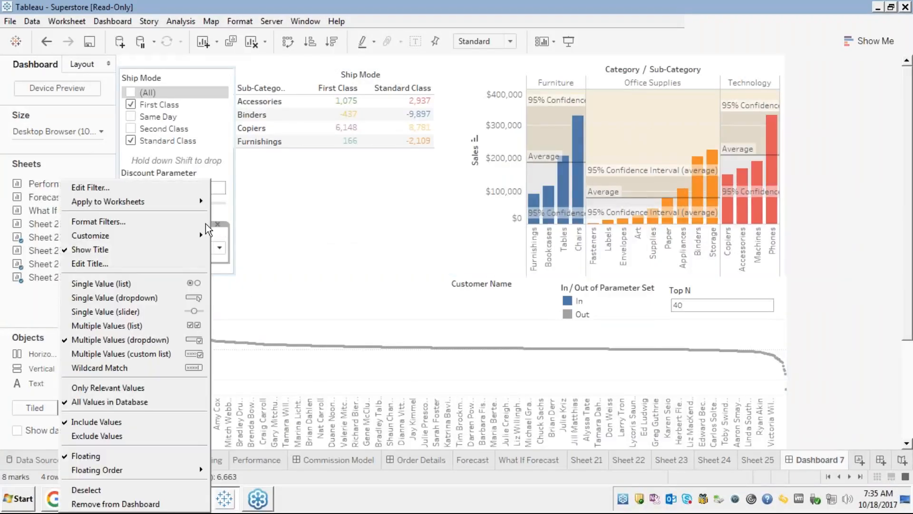
mouse_move(166, 201)
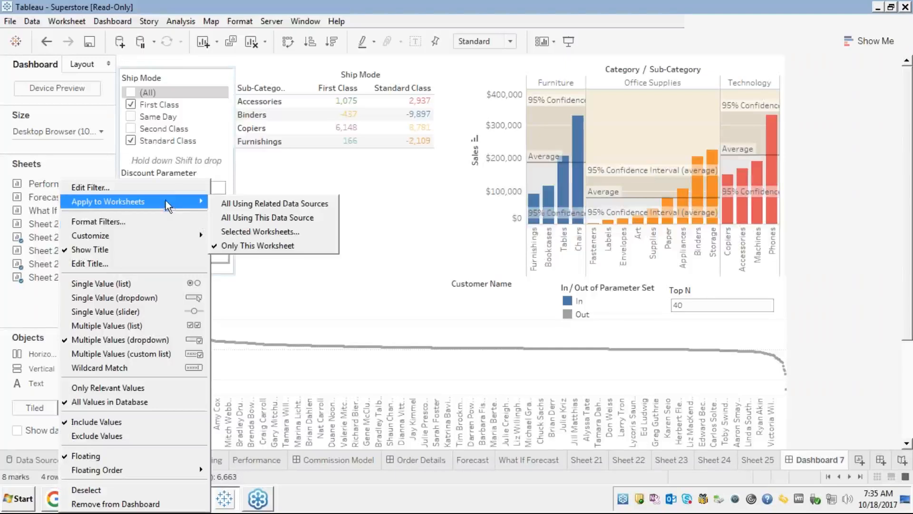
click(249, 202)
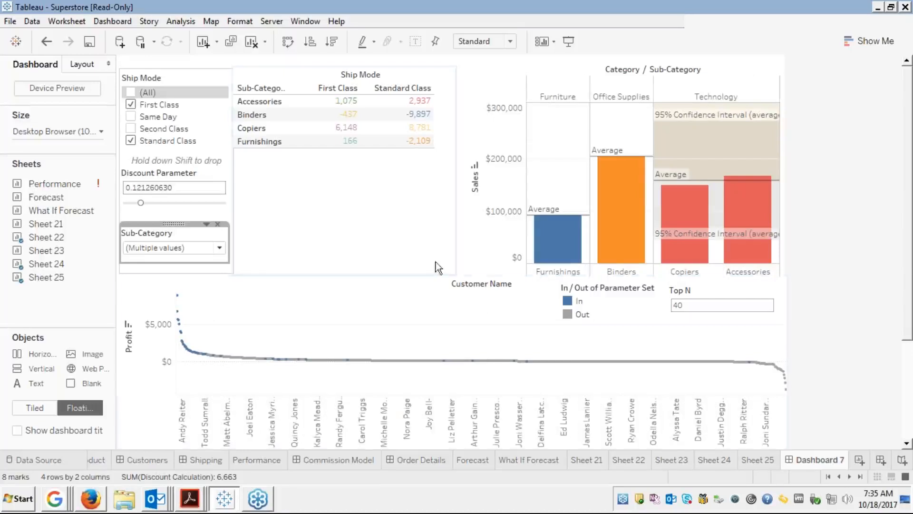
mouse_move(416, 361)
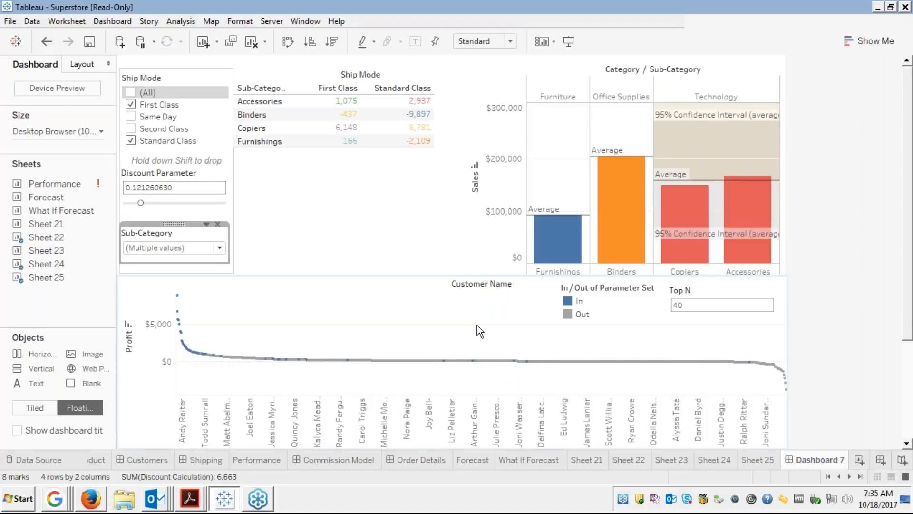
mouse_move(571, 254)
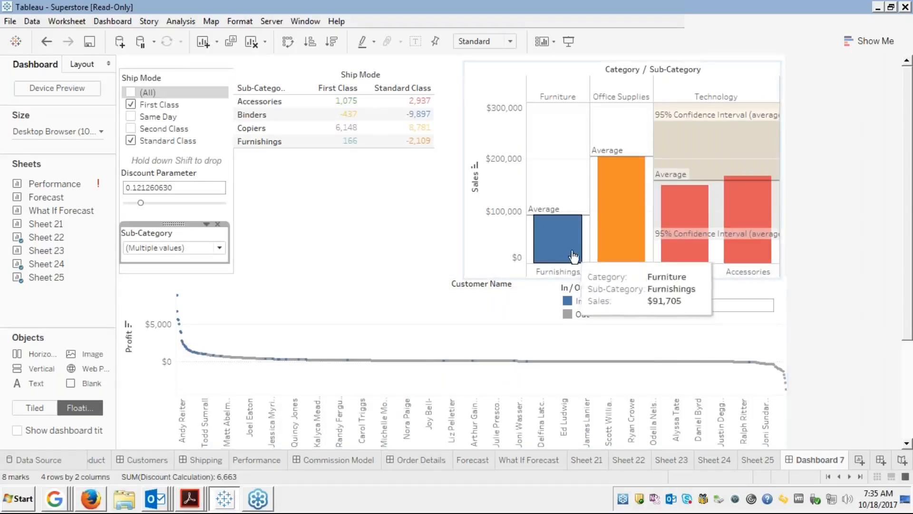
Restrict Sub-Category to Art, Copiers, Envelopes, Machines, Supplies and Tables.
click(220, 246)
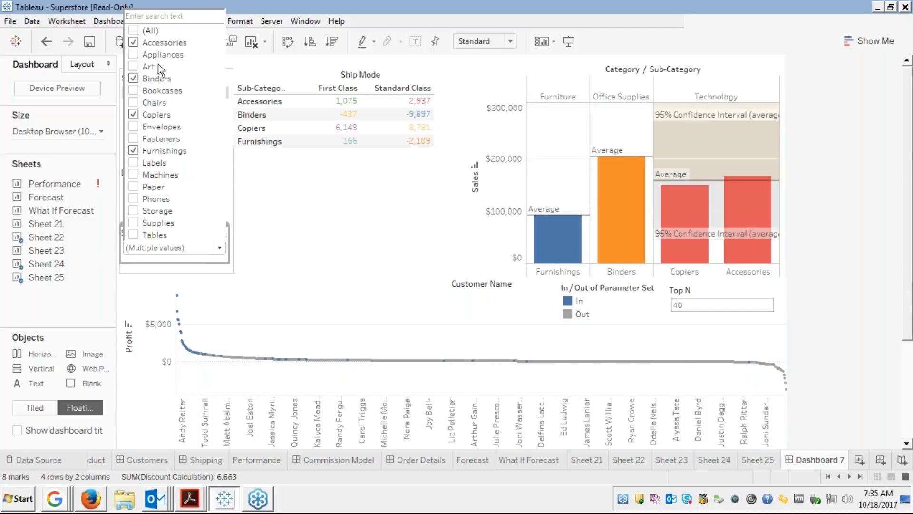
click(140, 31)
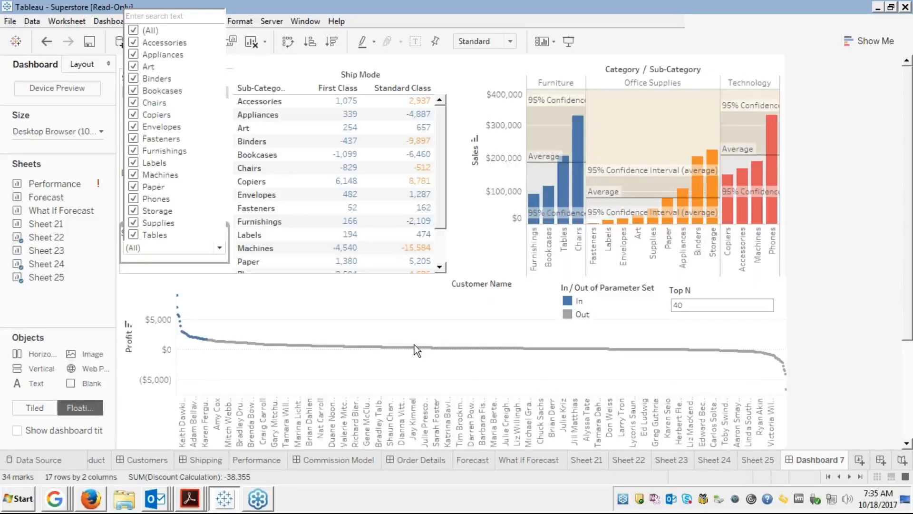
click(134, 31)
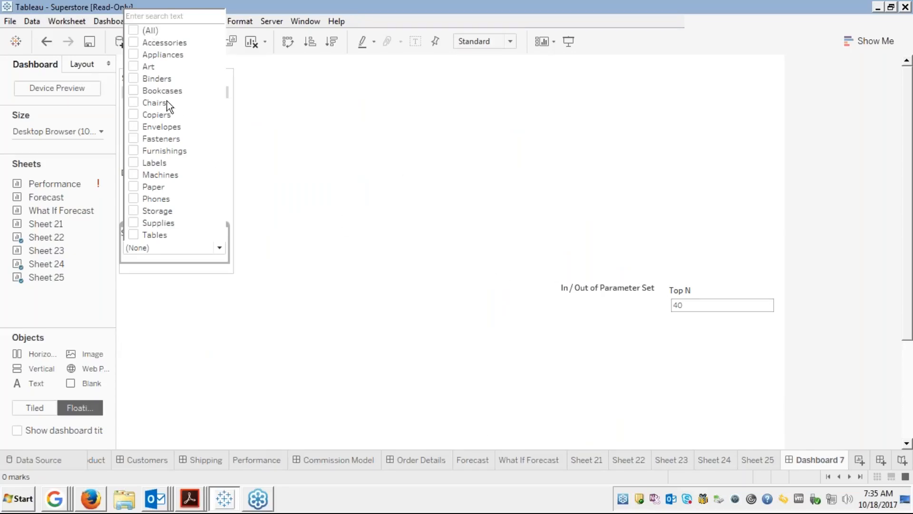
click(133, 67)
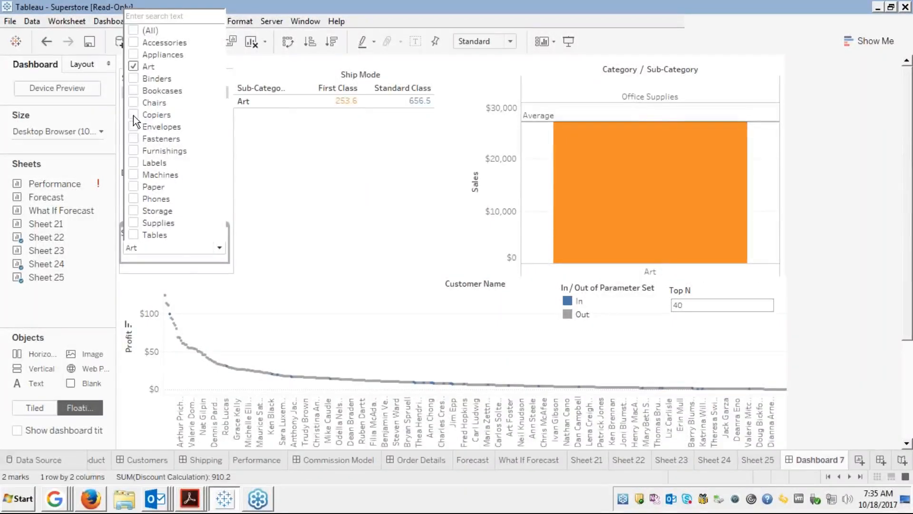
click(133, 115)
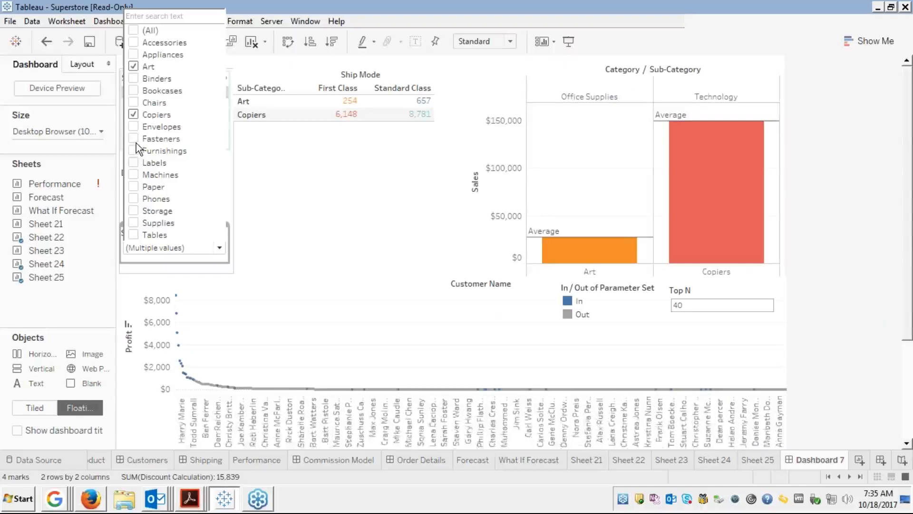
click(133, 127)
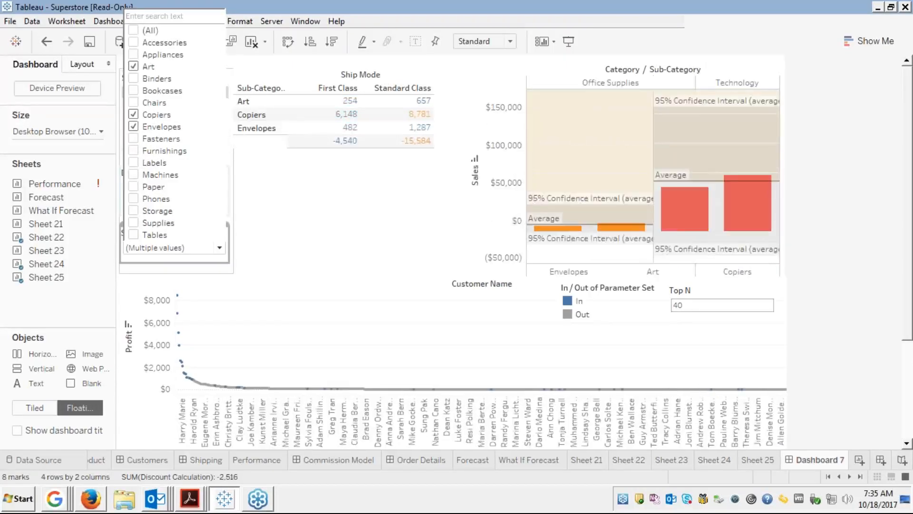
click(133, 174)
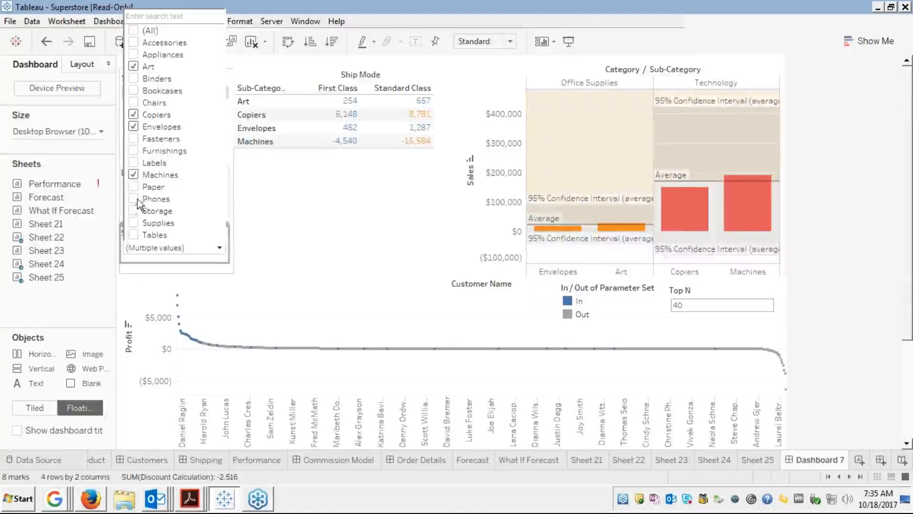
click(134, 223)
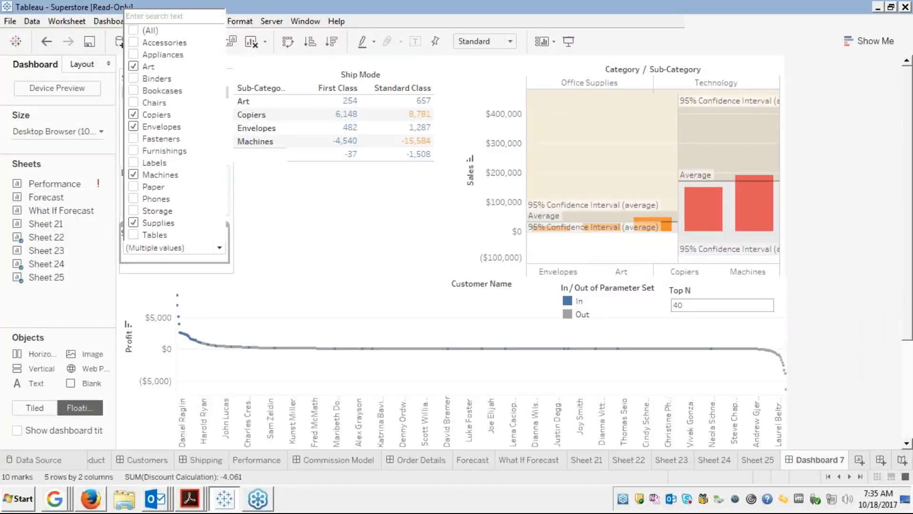
click(132, 236)
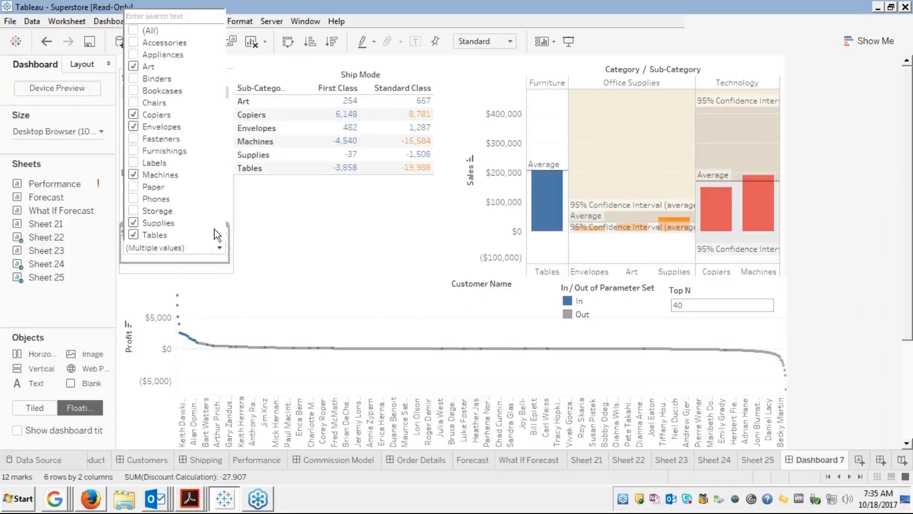
click(261, 216)
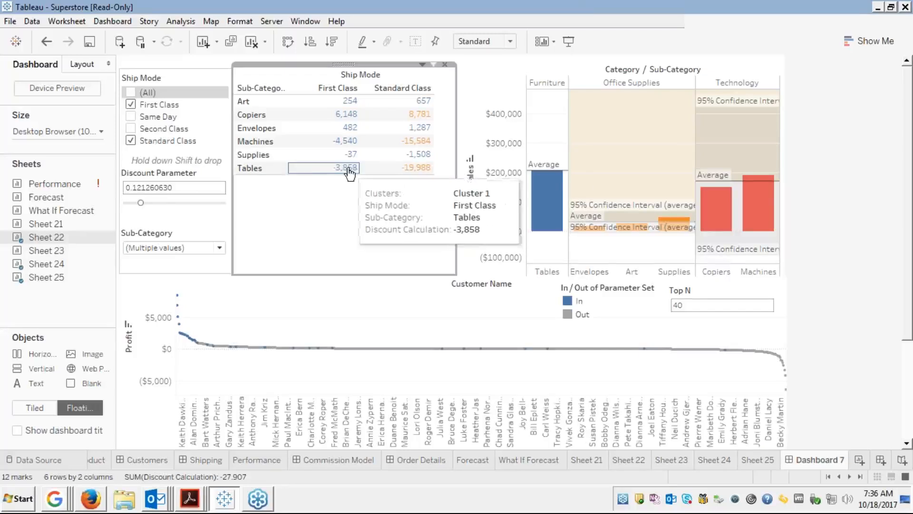
Select the Discount Parameter and Sub-Category cards, then highlight the Out customers in the legend.
click(158, 187)
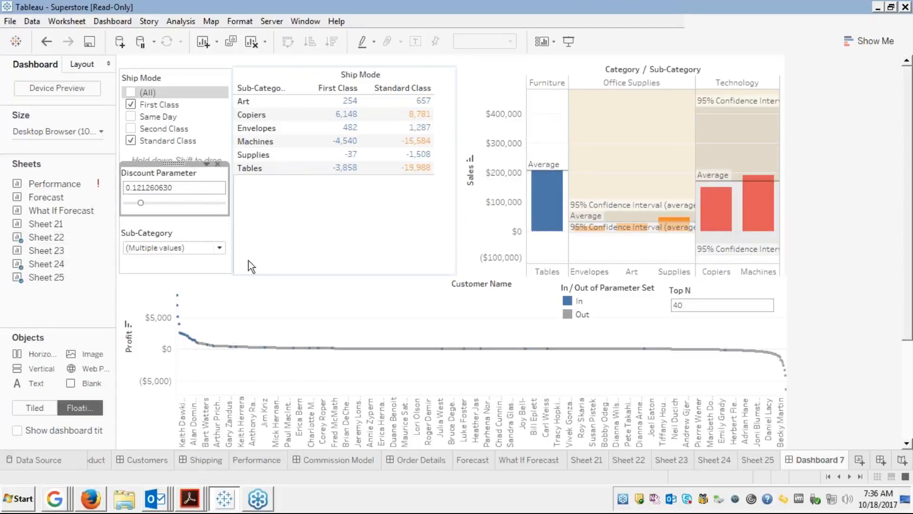
click(183, 236)
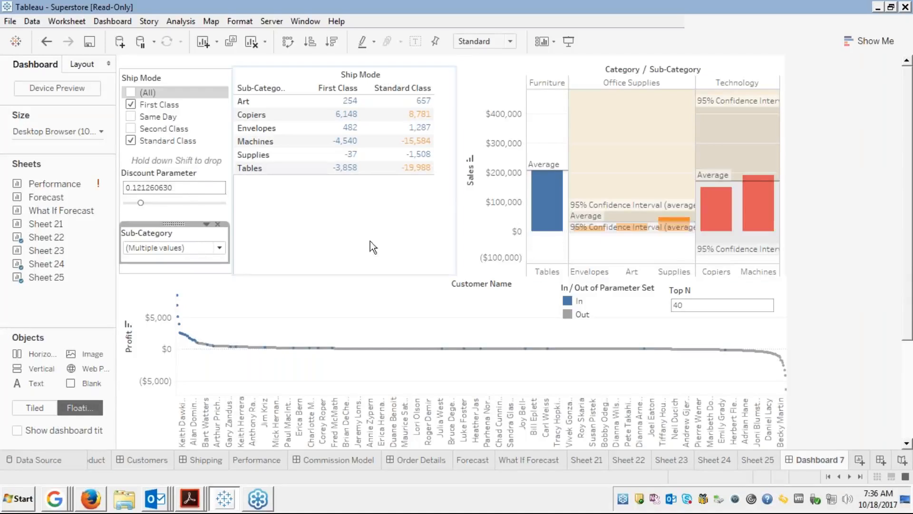
mouse_move(679, 236)
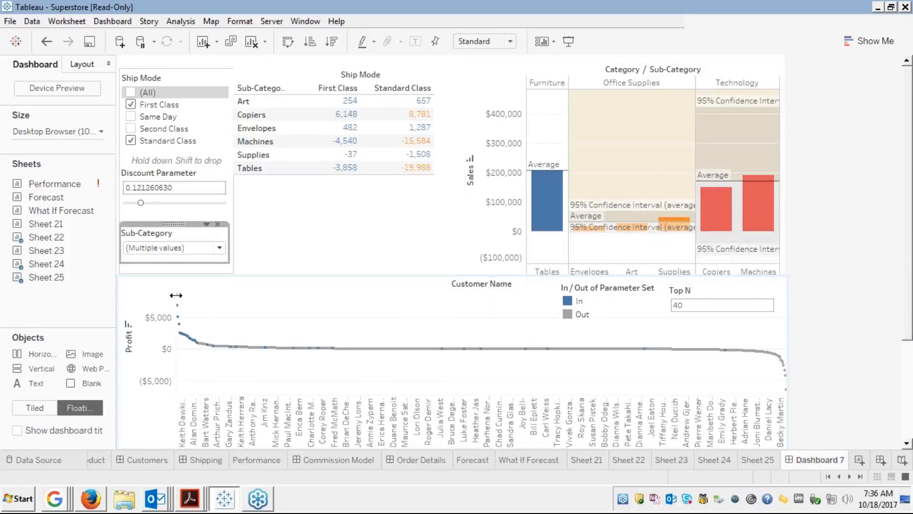
mouse_move(180, 300)
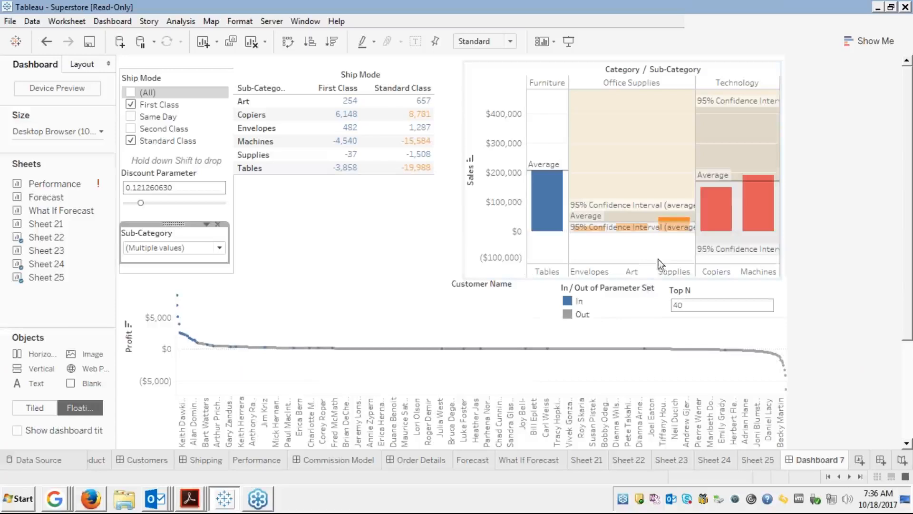
click(580, 314)
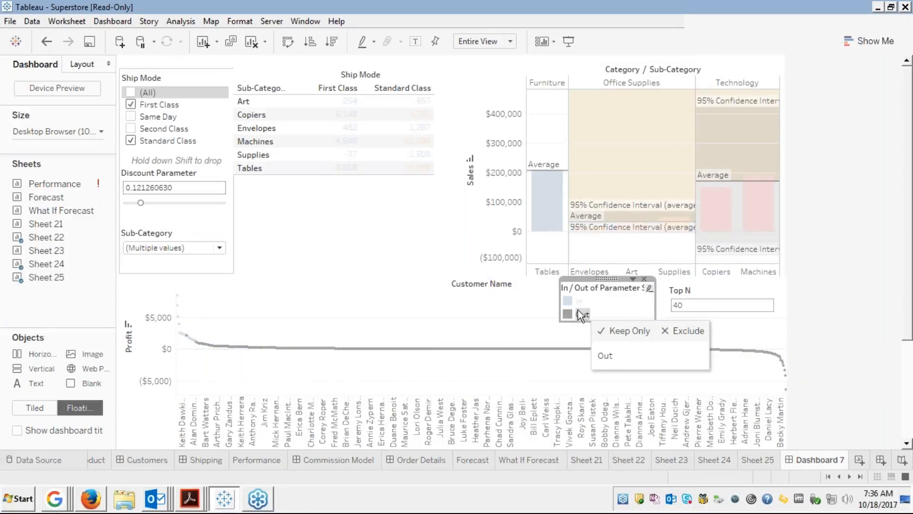
Highlight the customers inside the Top N set instead, then select the Ship Mode table.
click(568, 302)
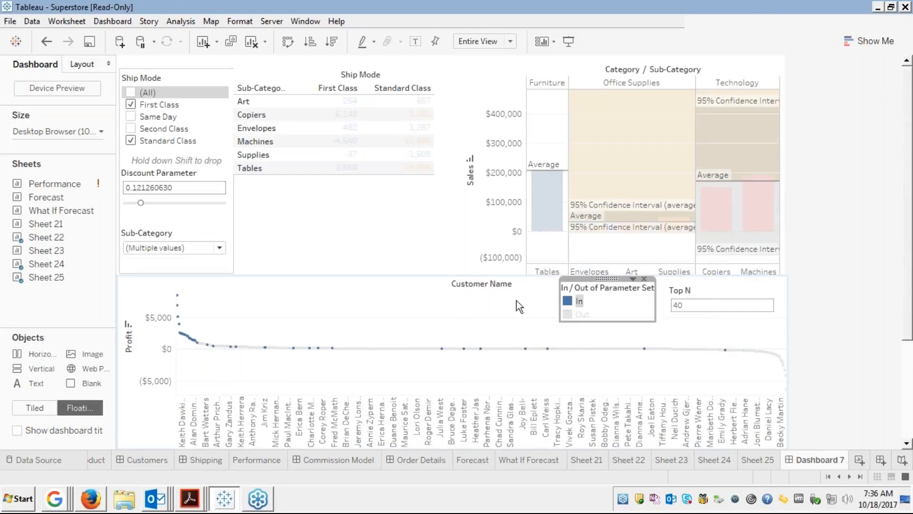
mouse_move(258, 348)
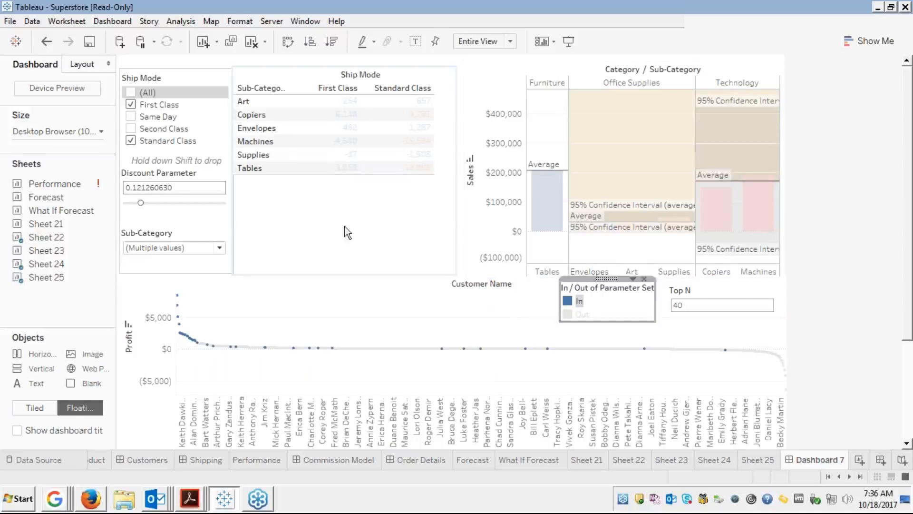
click(323, 213)
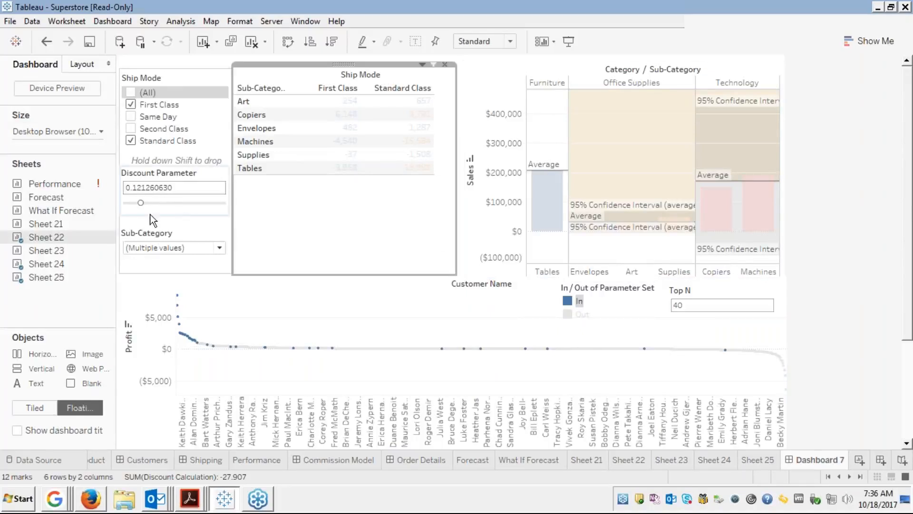
click(221, 247)
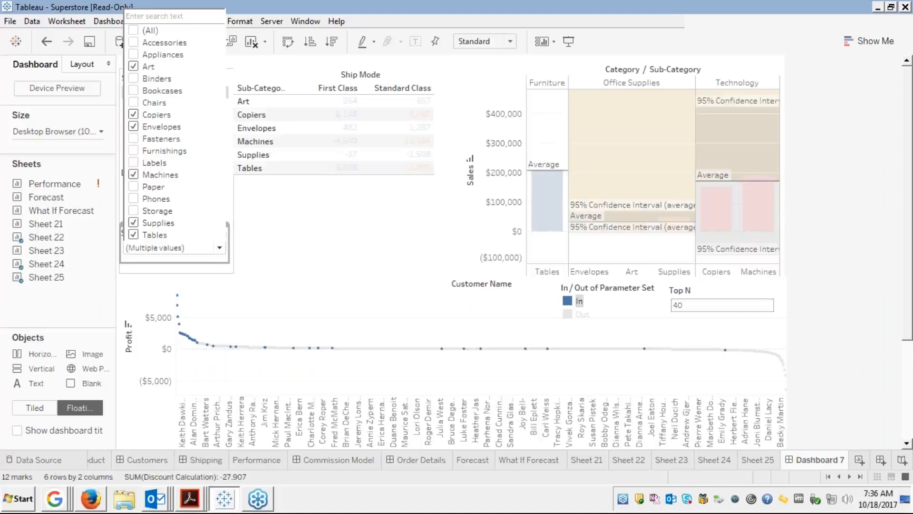
Add Fasteners and Furnishings to the Sub-Category filter, giving eight sub-categories.
click(134, 139)
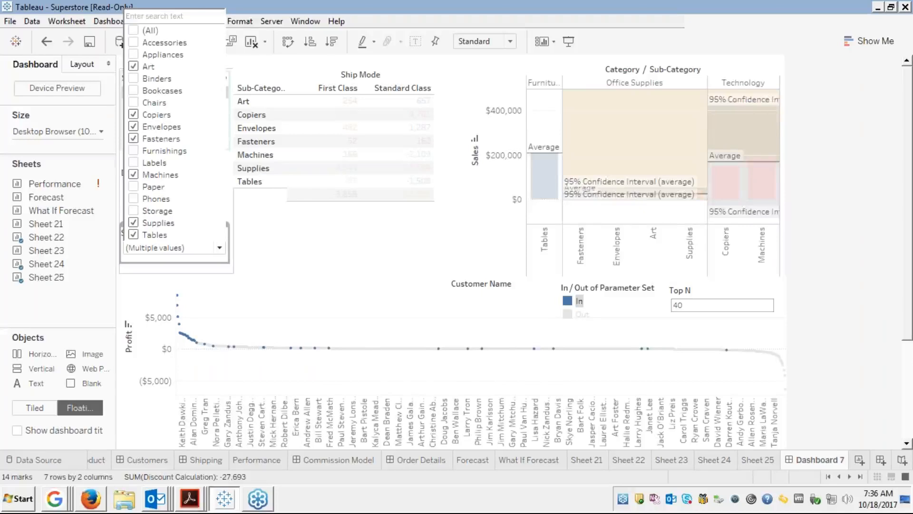
click(139, 151)
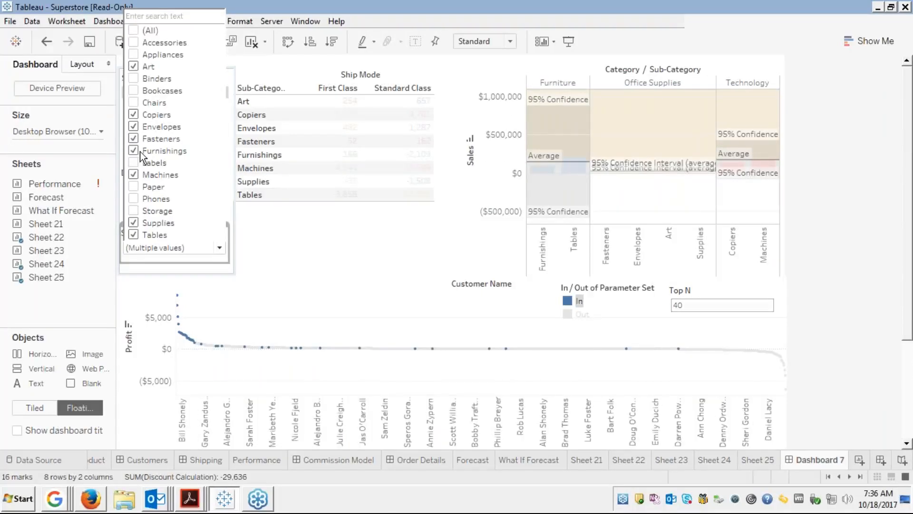
click(303, 243)
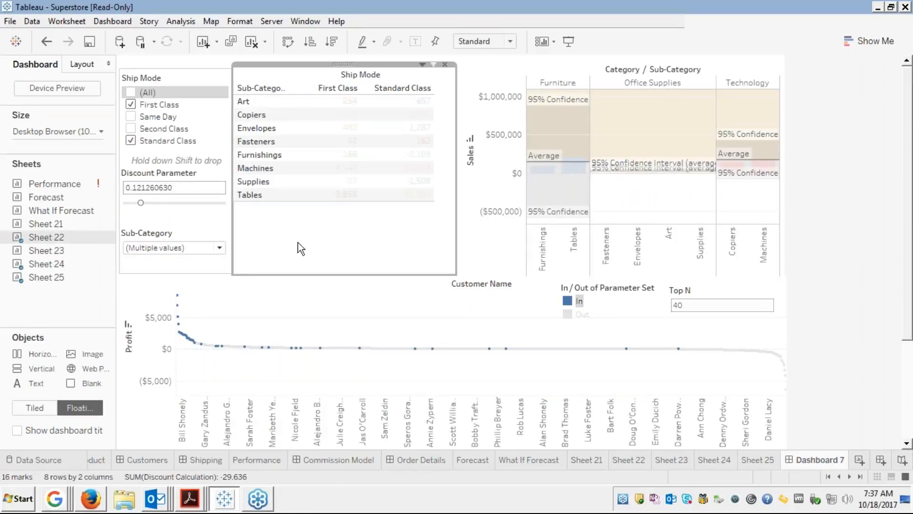
click(191, 230)
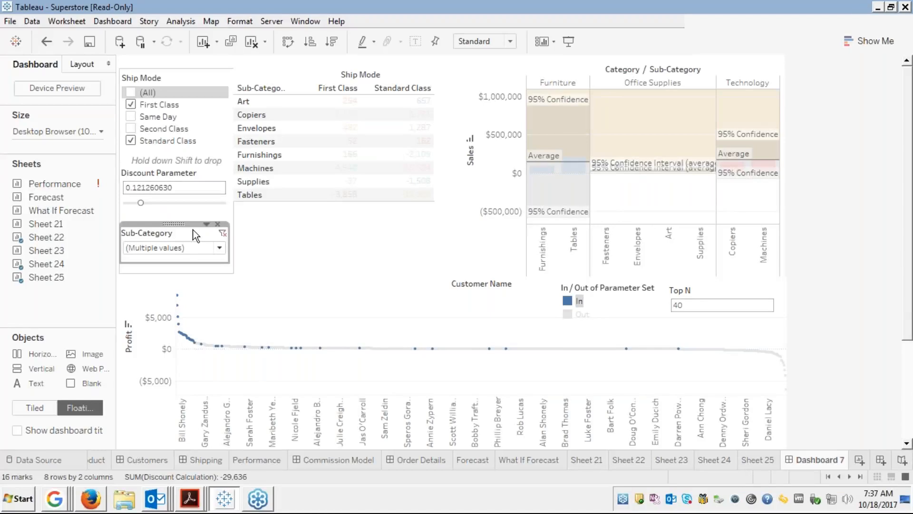
click(377, 214)
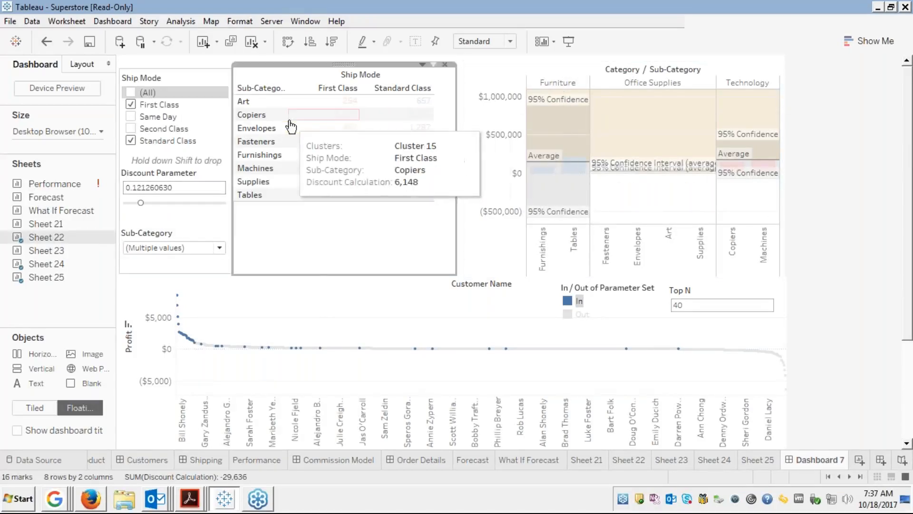
click(320, 122)
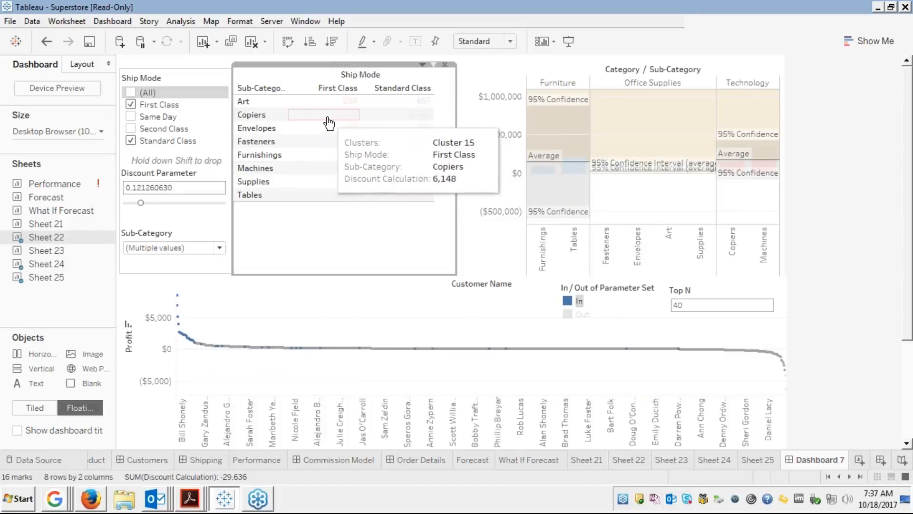
click(328, 123)
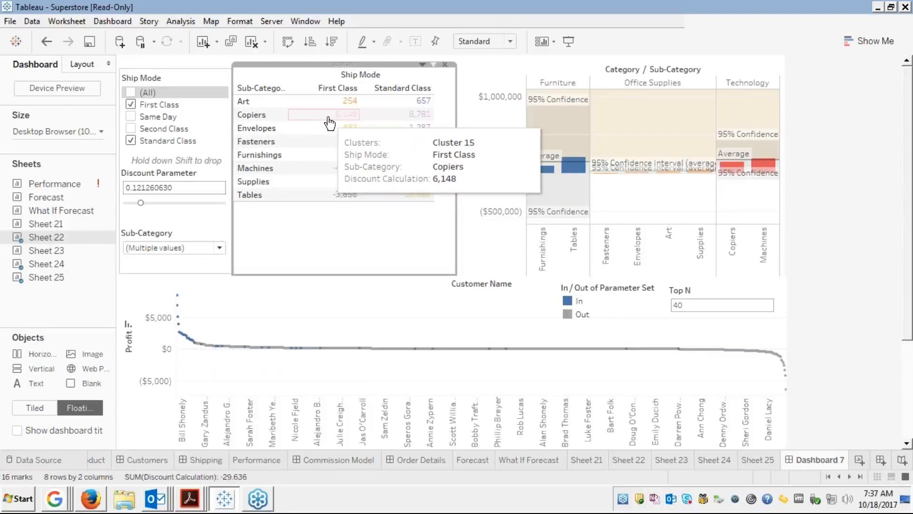
click(331, 121)
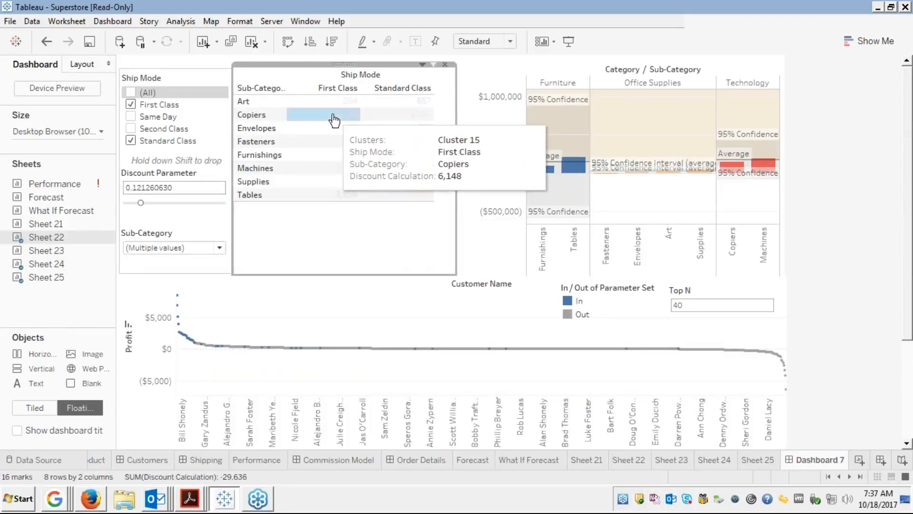
click(334, 120)
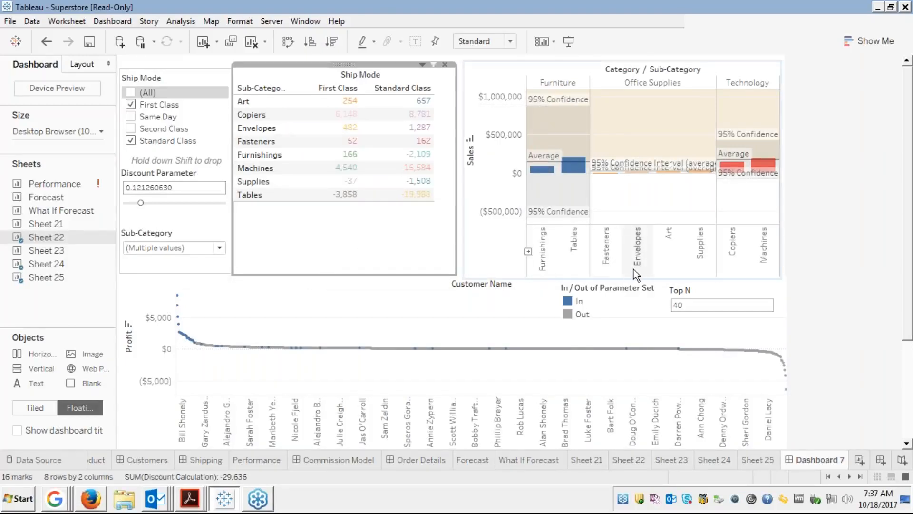
click(683, 303)
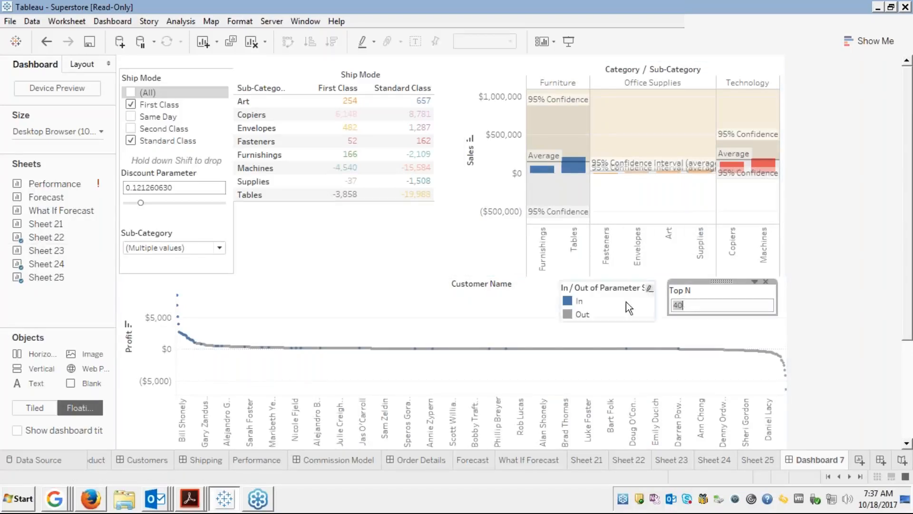
click(402, 235)
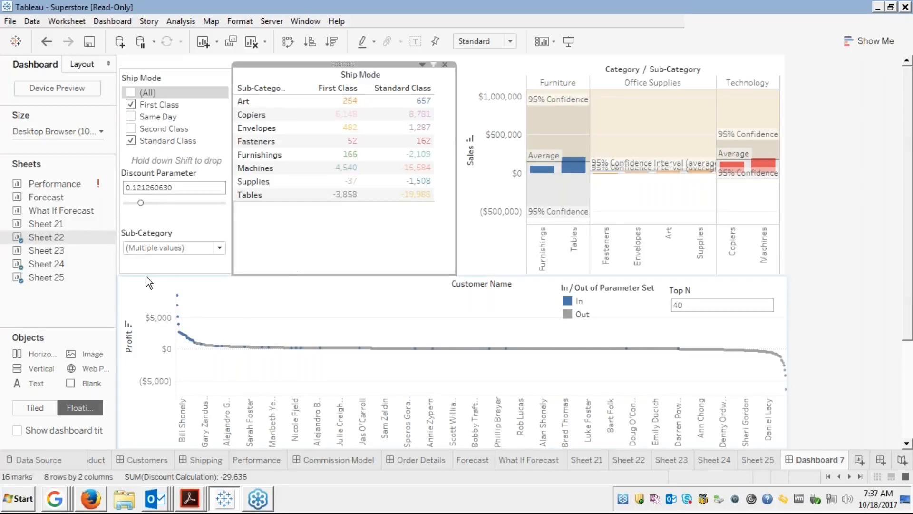
click(185, 167)
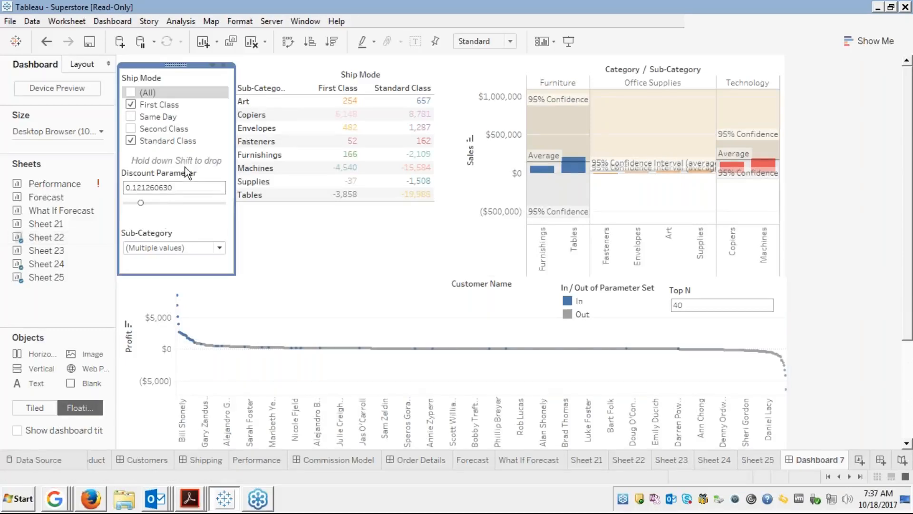
click(184, 172)
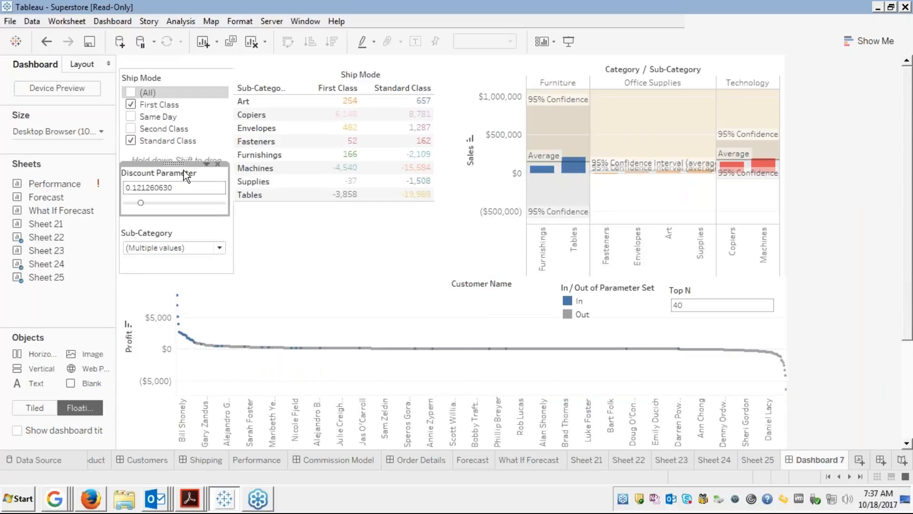
click(205, 164)
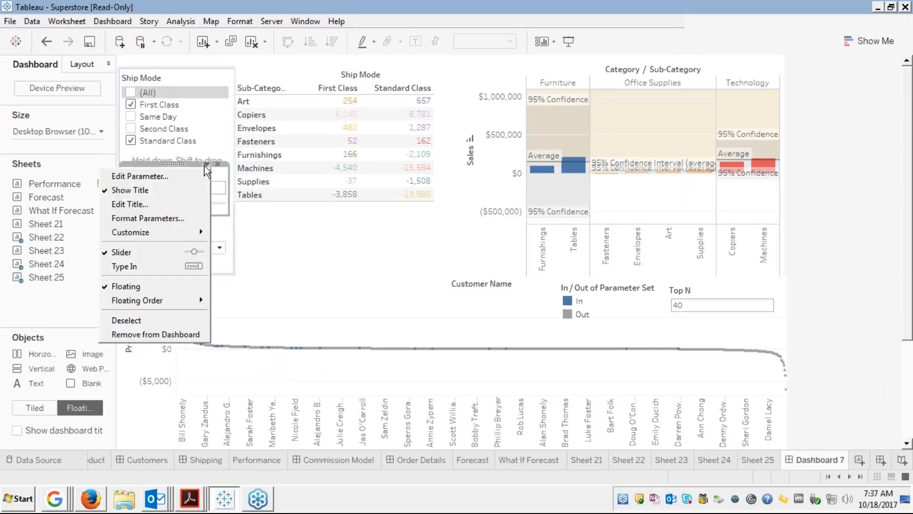
mouse_move(146, 232)
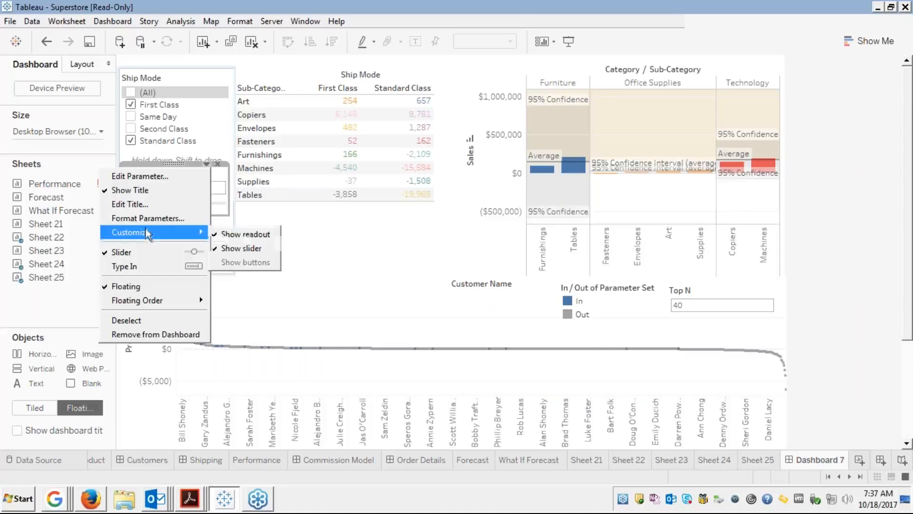
click(307, 272)
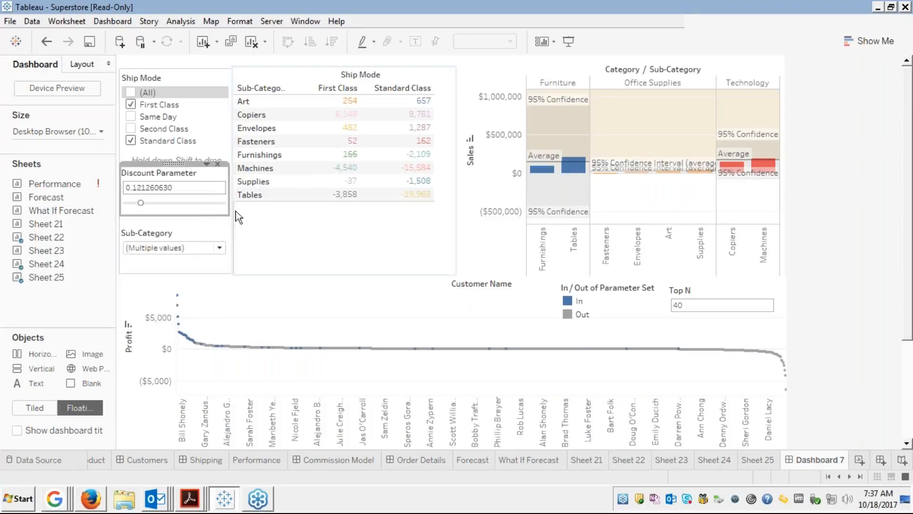
click(207, 164)
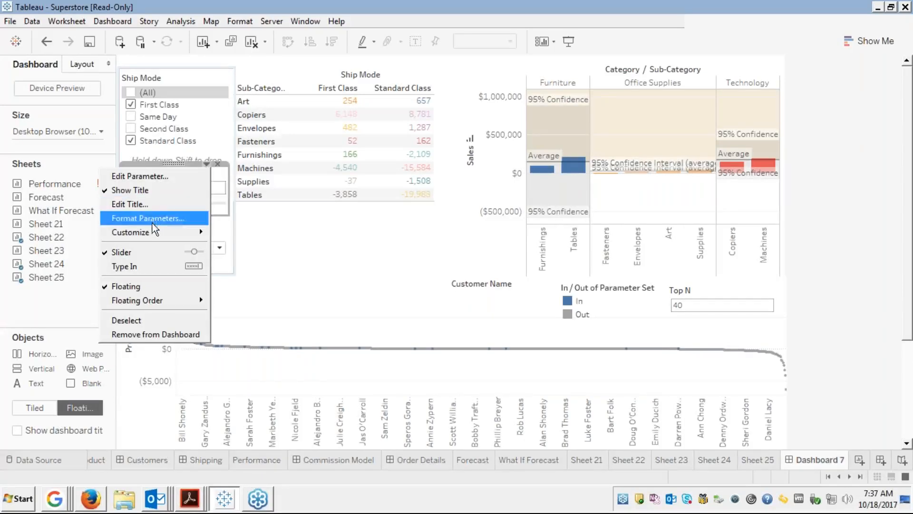
mouse_move(184, 236)
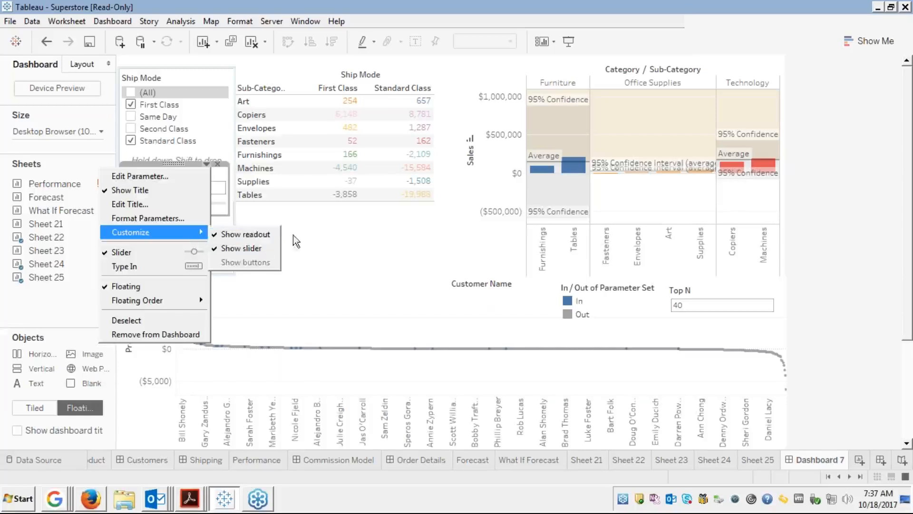
click(337, 284)
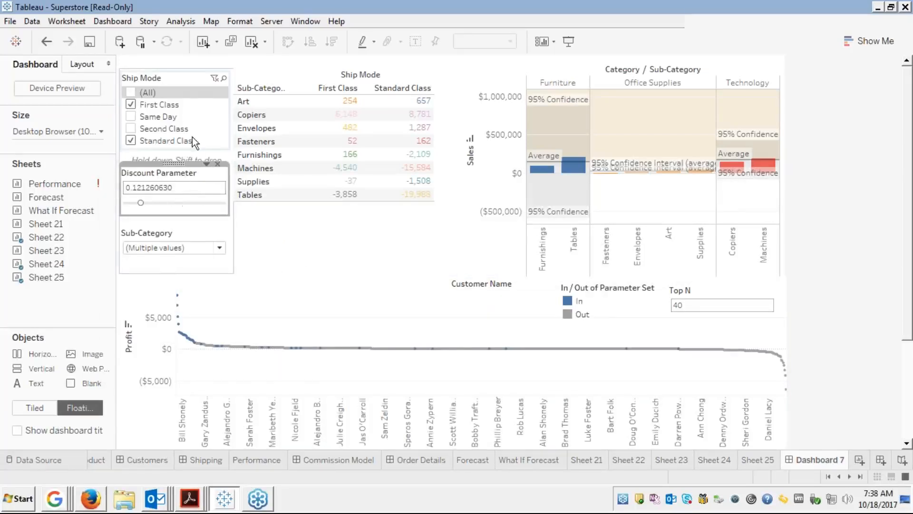
click(189, 81)
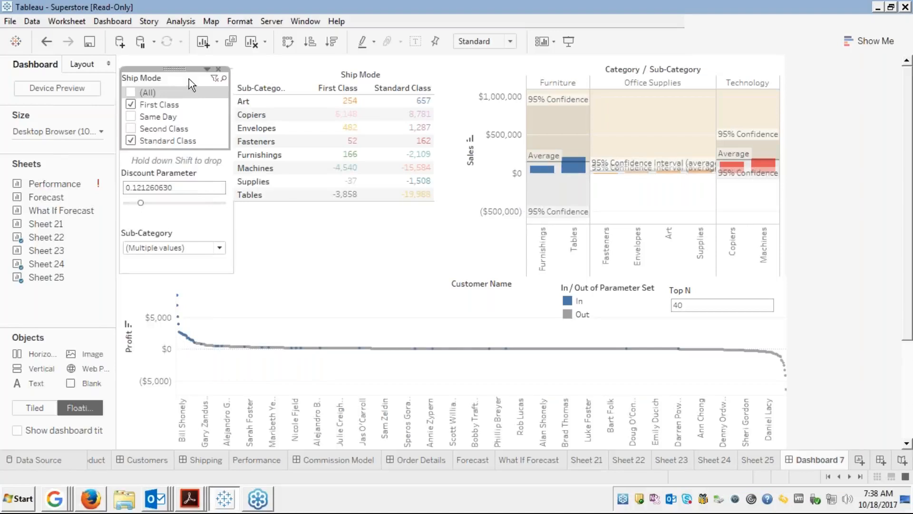
Apply the Ship Mode filter to related worksheets and include all four ship modes.
click(205, 70)
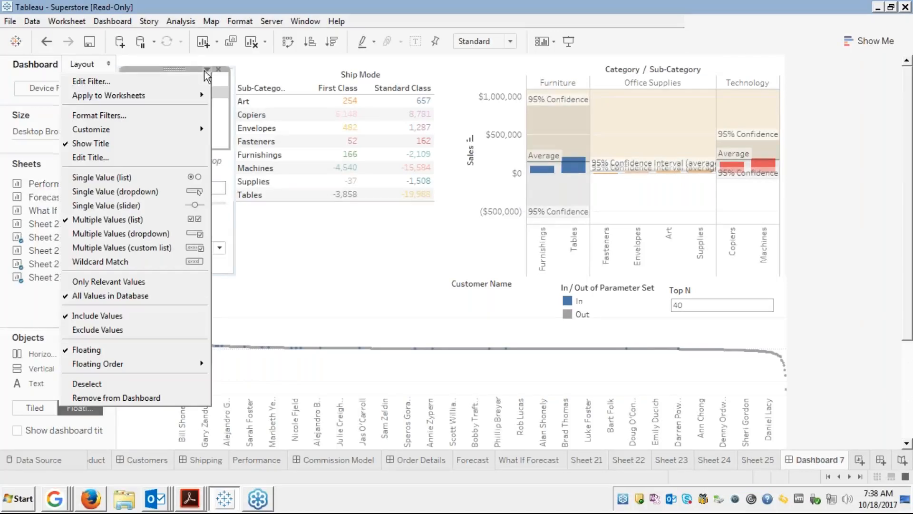
mouse_move(176, 92)
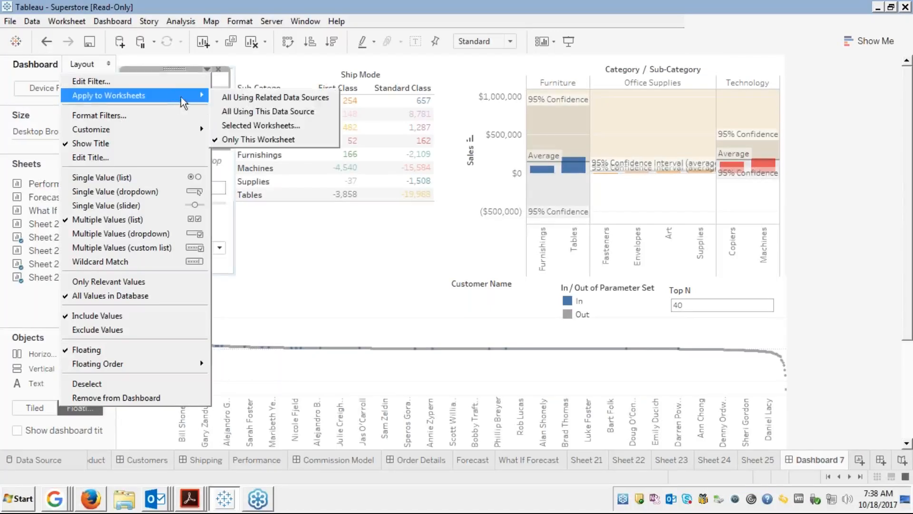
click(224, 94)
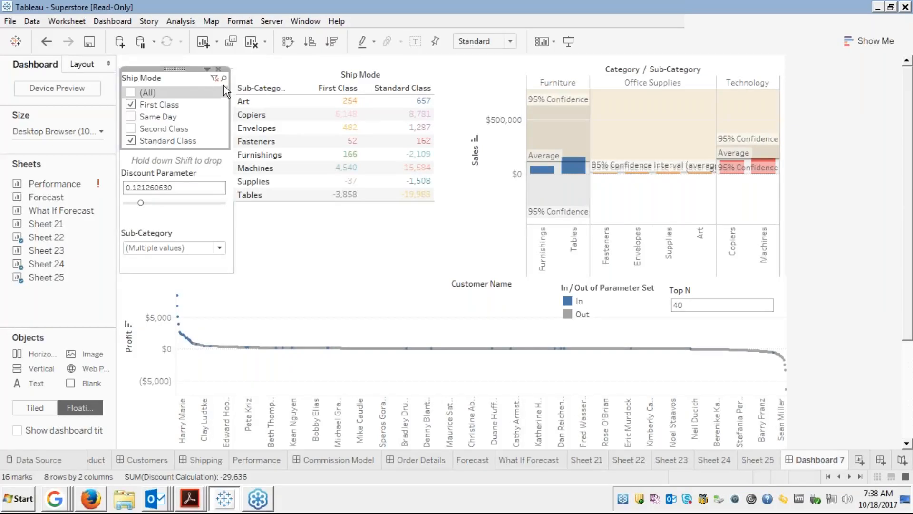
click(129, 92)
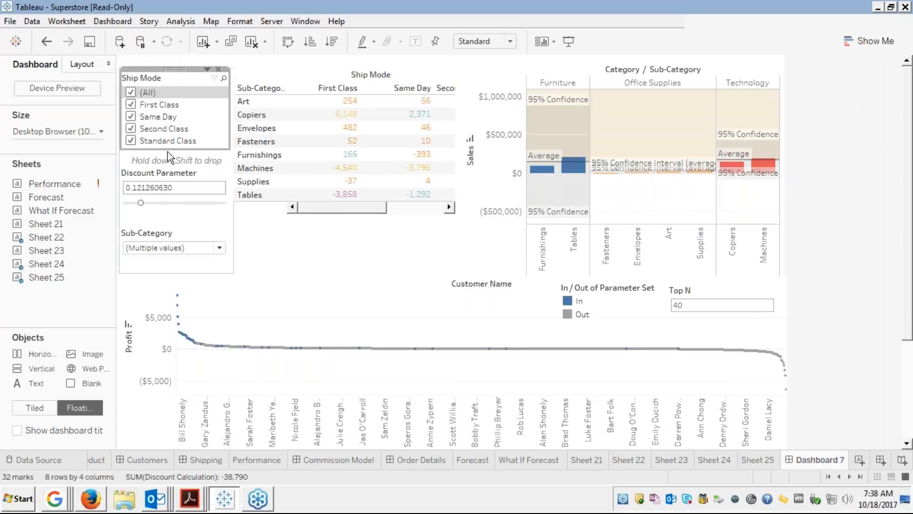
Set the Sub-Category filter to (All), giving a 17-row crosstab.
click(175, 248)
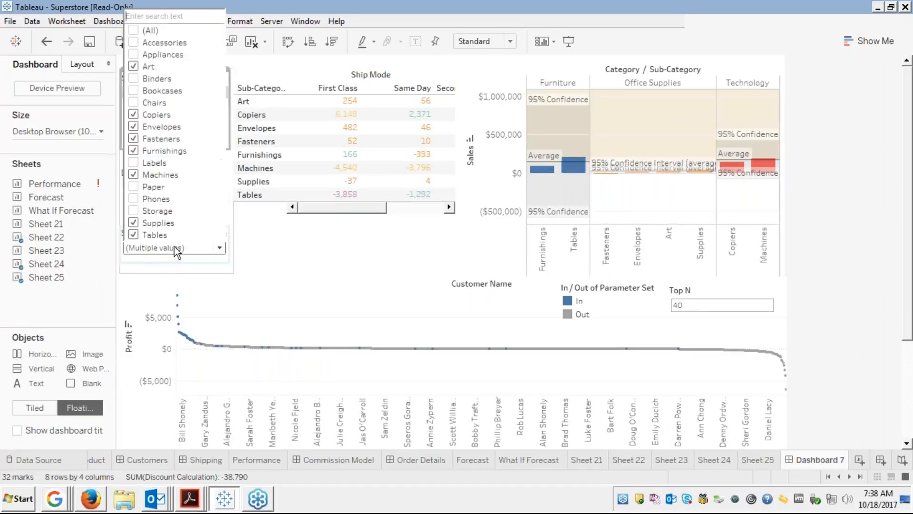
click(133, 30)
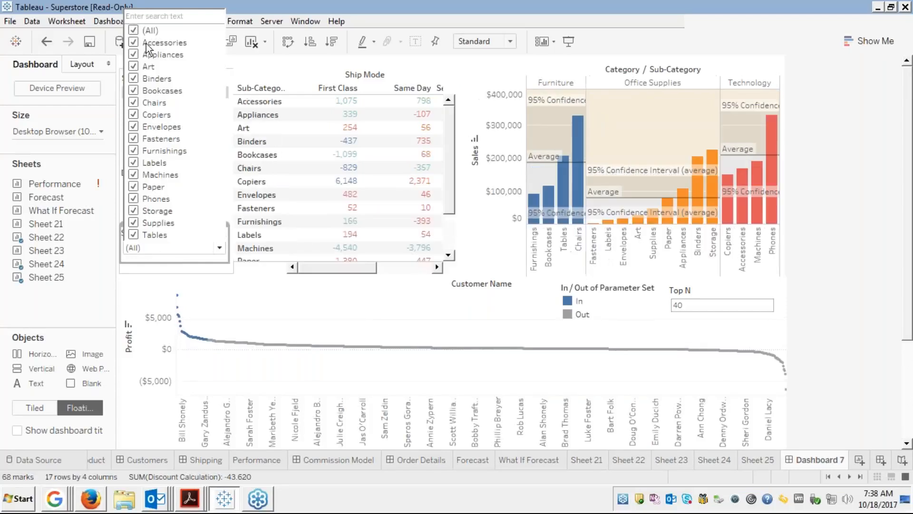
click(332, 300)
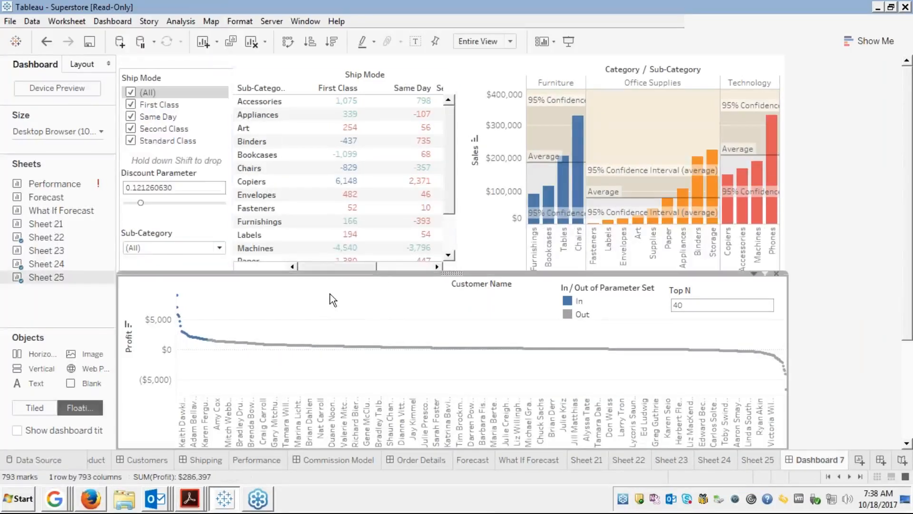
Select customer marks, nudge the profit chart, then select the sales chart and Ship Mode table.
drag(379, 277, 372, 314)
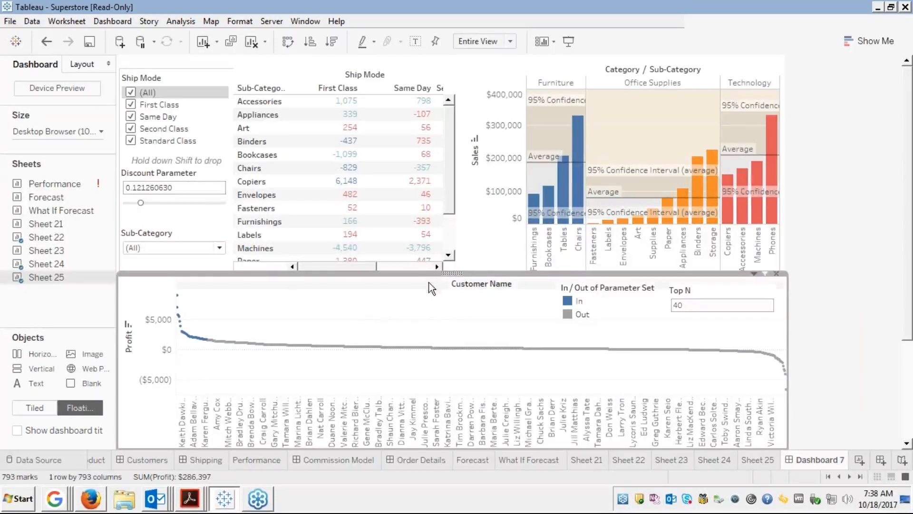
drag(431, 274, 428, 278)
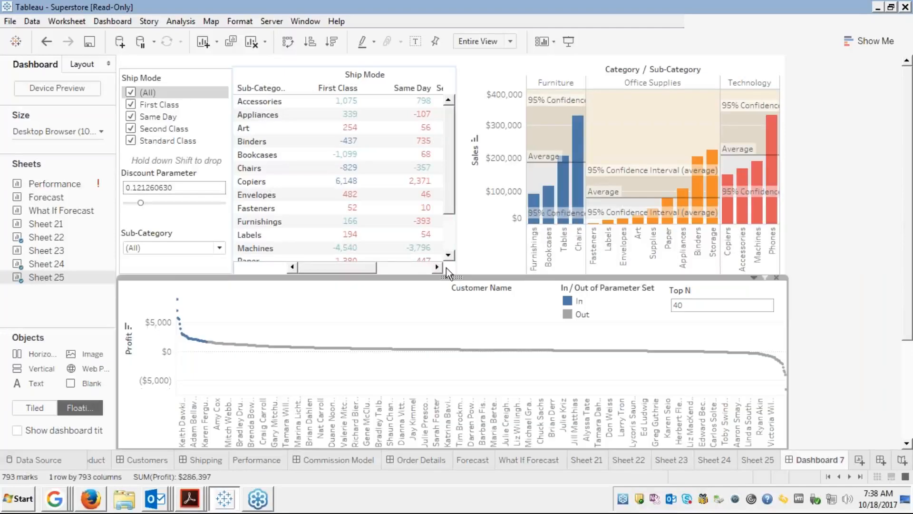
click(478, 243)
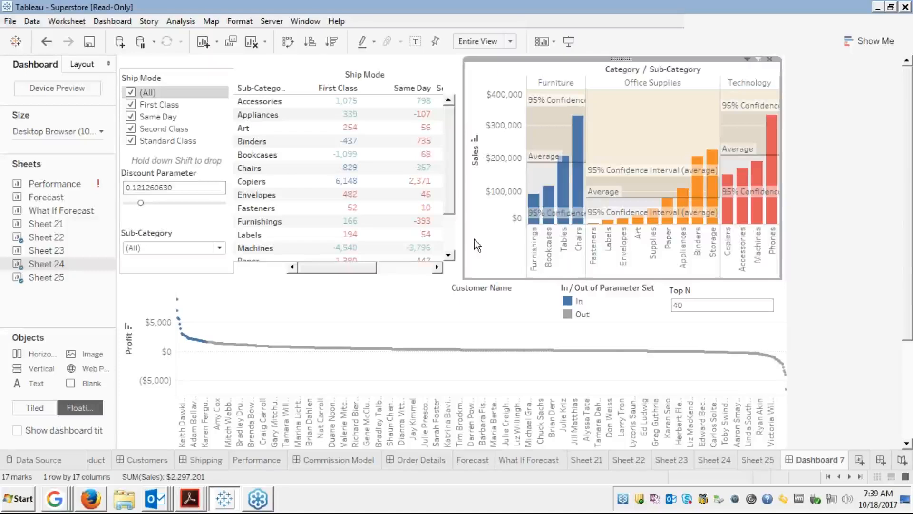
click(395, 72)
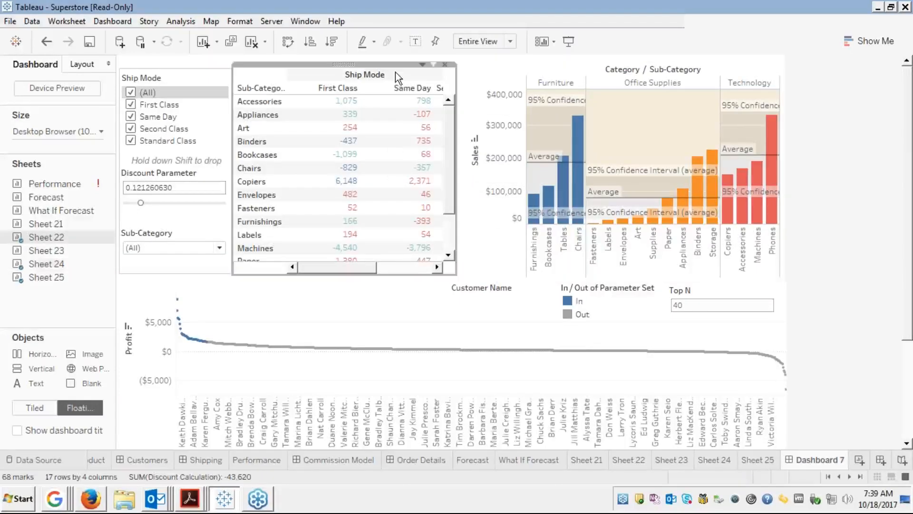
Set the Ship Mode table to Use as Filter and select Accessories to filter the linked charts.
click(422, 65)
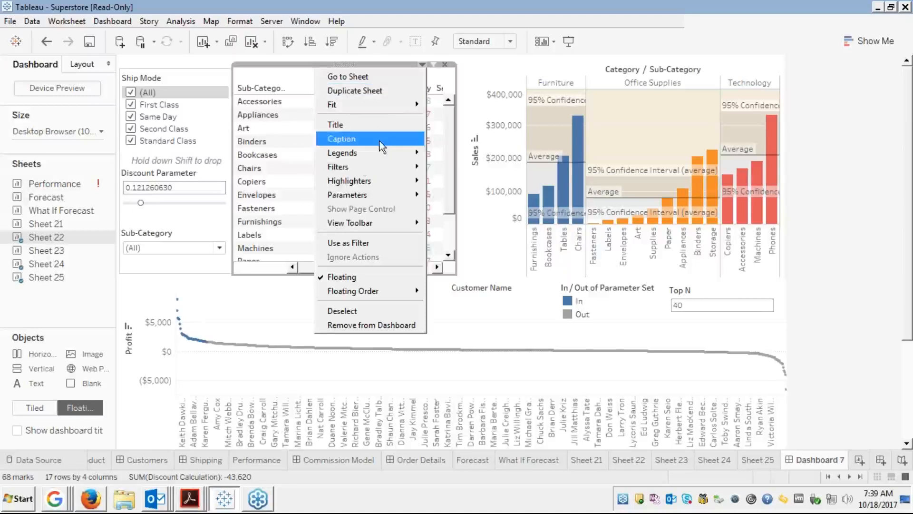
click(347, 242)
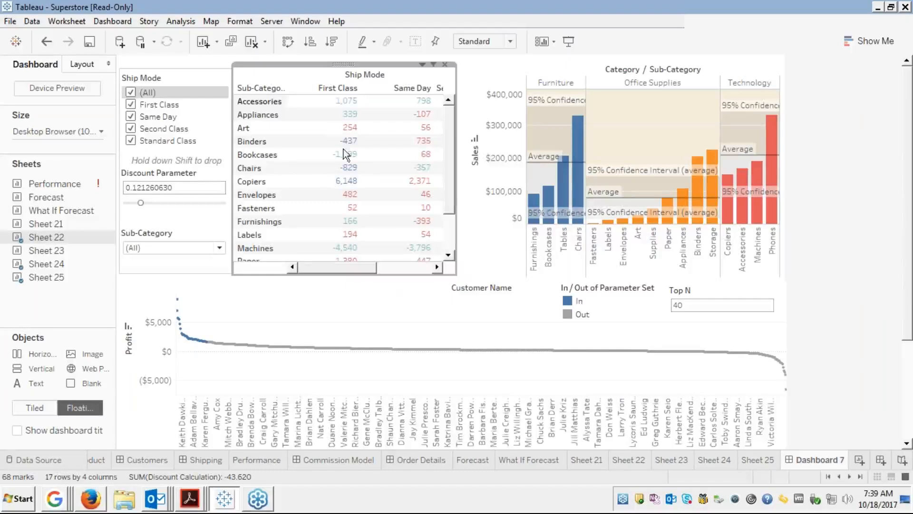
click(281, 102)
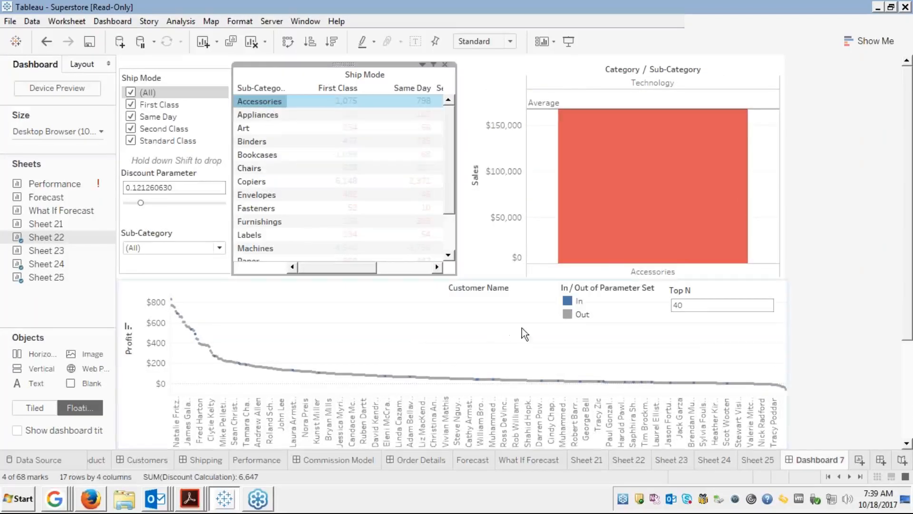
Highlight the In customers from the legend, clear it, then filter the charts to Appliances.
click(577, 301)
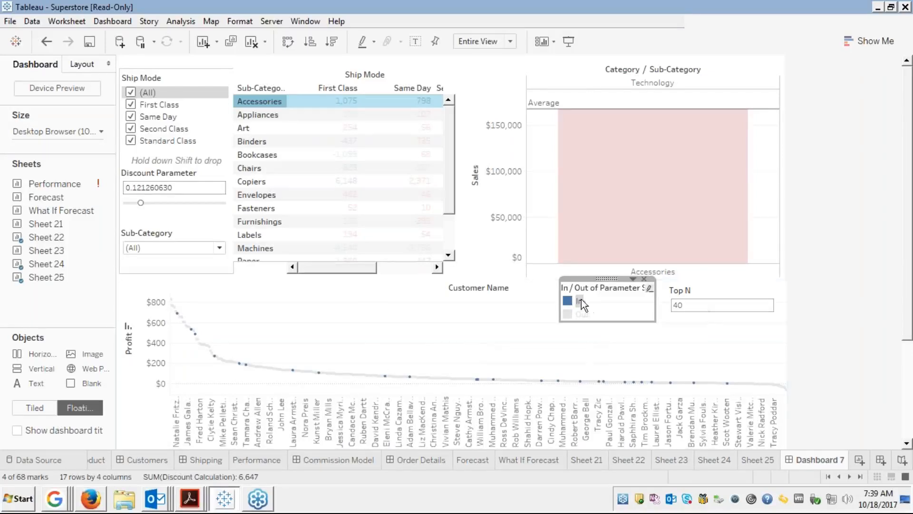
click(555, 304)
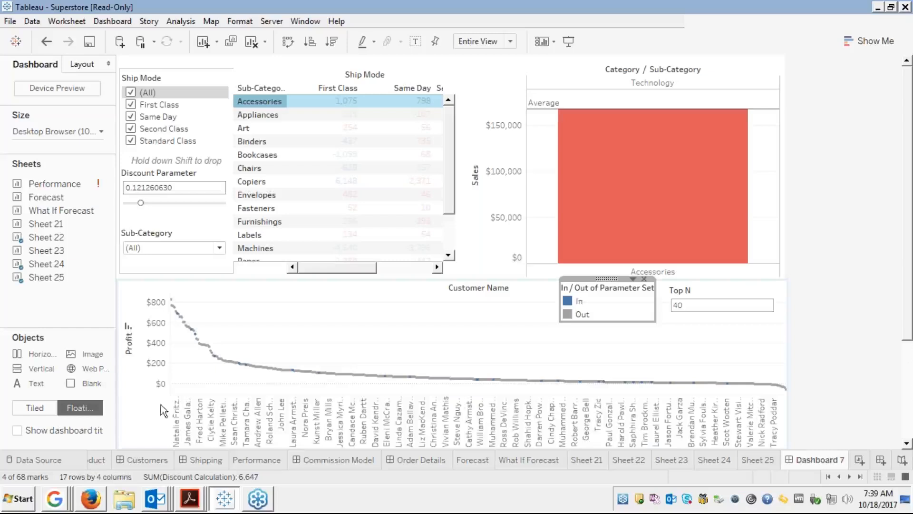
mouse_move(449, 389)
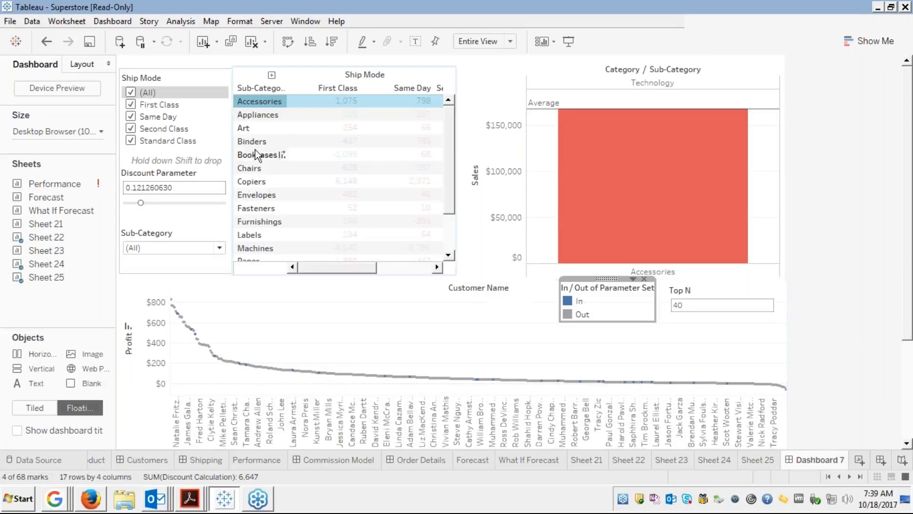
click(282, 115)
click(282, 114)
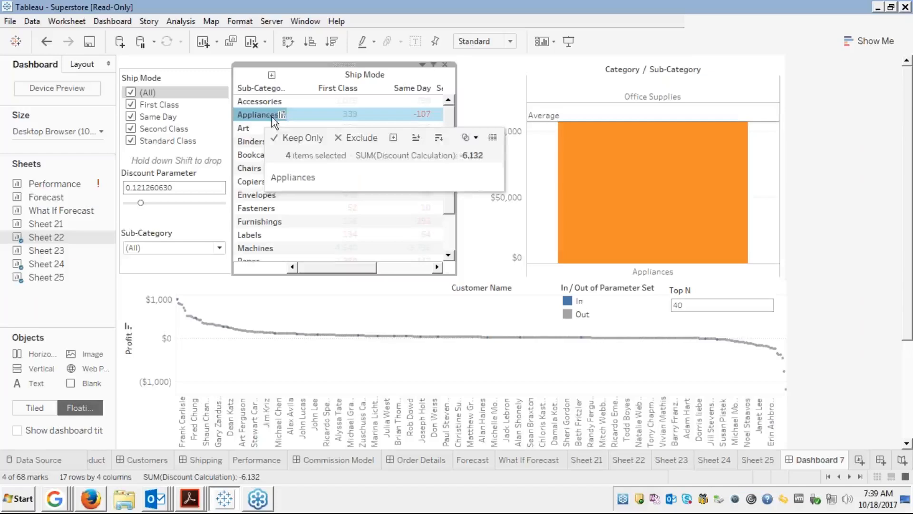
Highlight the In customers again and filter the dashboard charts to Fasteners.
mouse_move(648, 145)
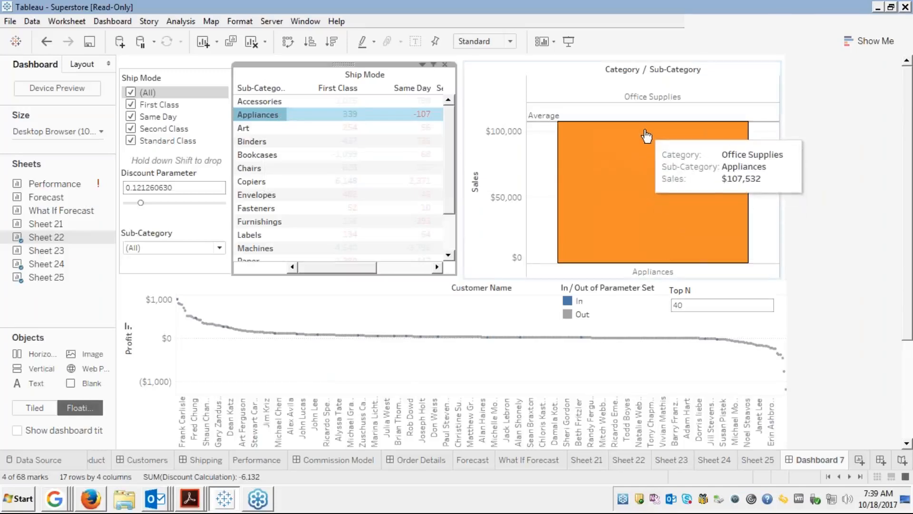
mouse_move(288, 366)
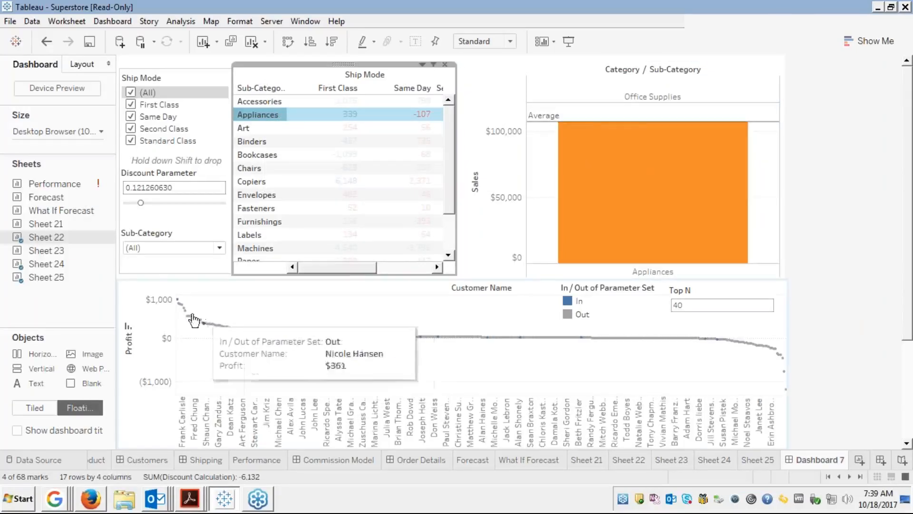
mouse_move(179, 304)
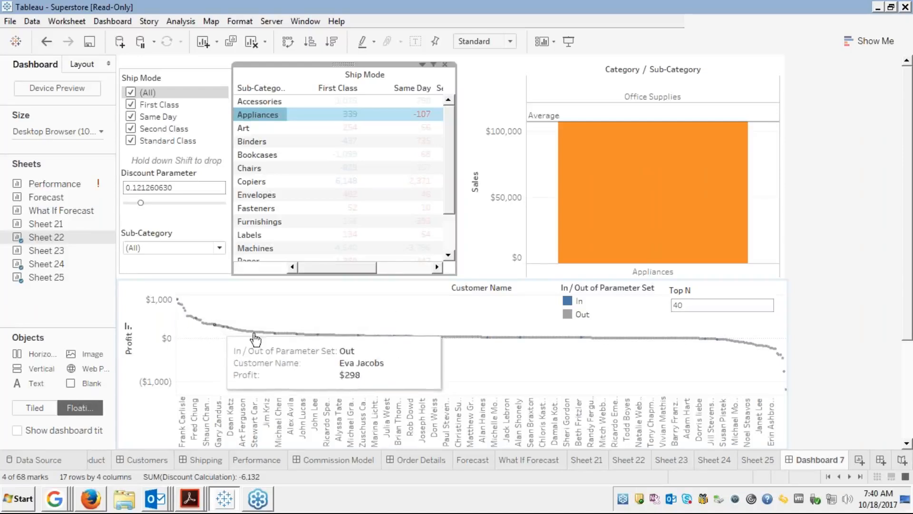
click(574, 302)
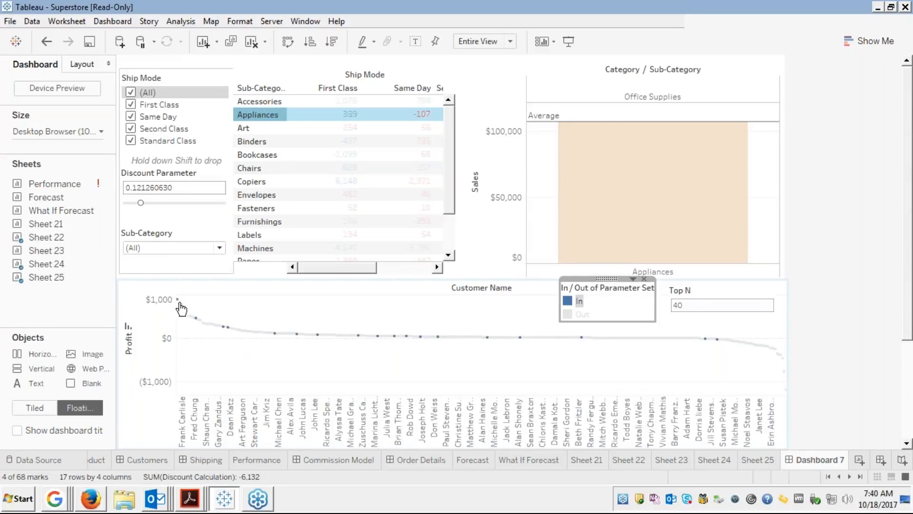
mouse_move(187, 316)
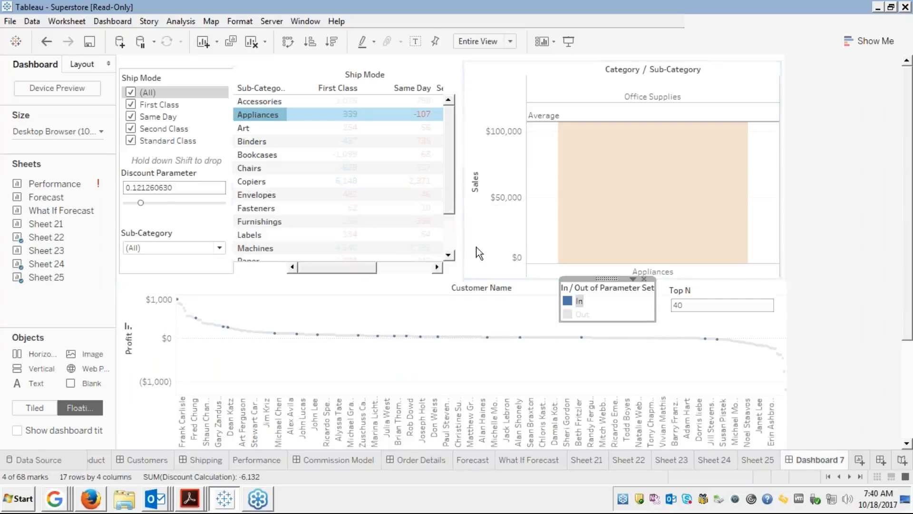
click(257, 209)
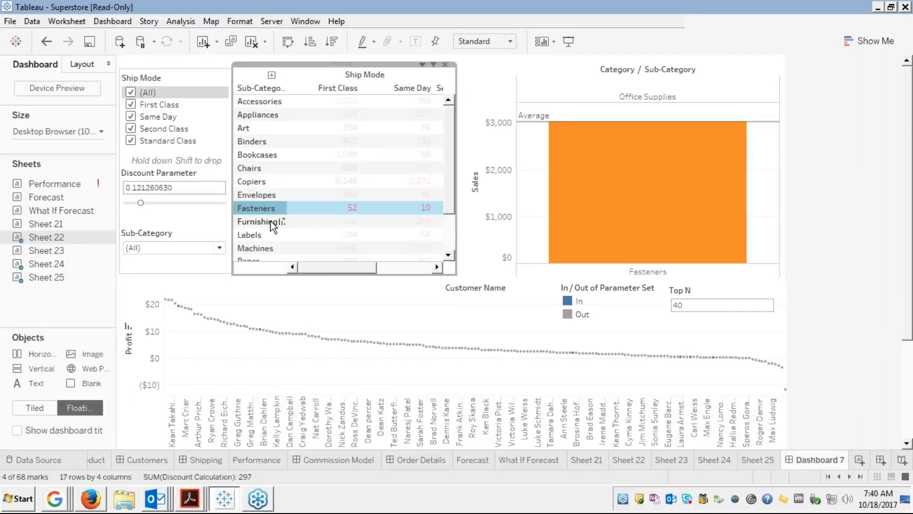
Toggle the Fasteners filter off, on, and off again in the Ship Mode table.
click(277, 209)
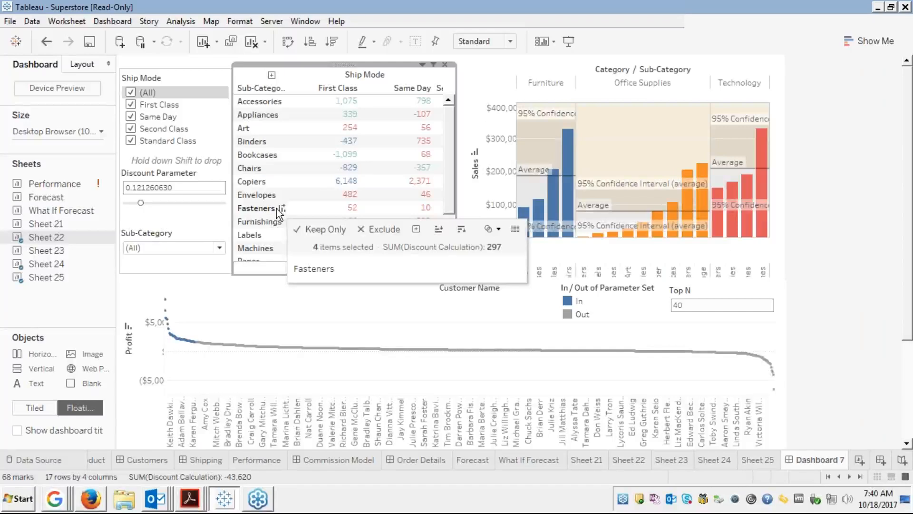
click(277, 208)
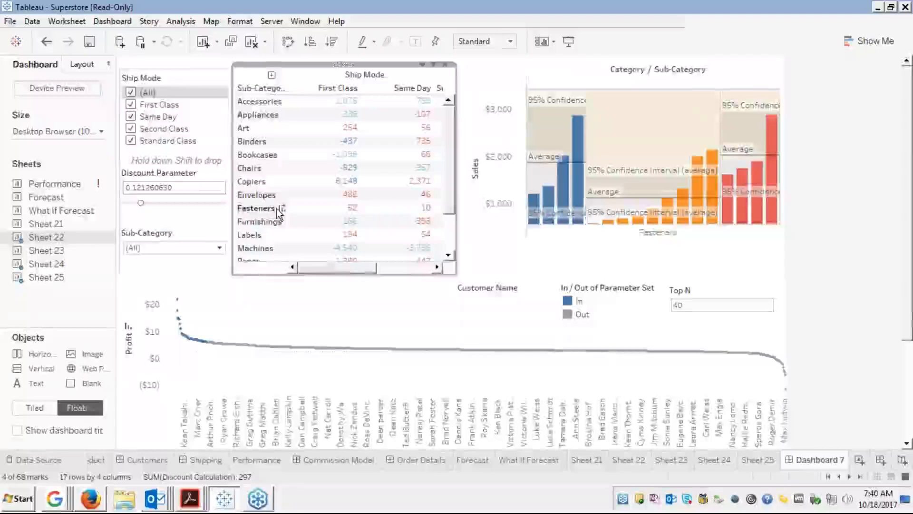
click(278, 210)
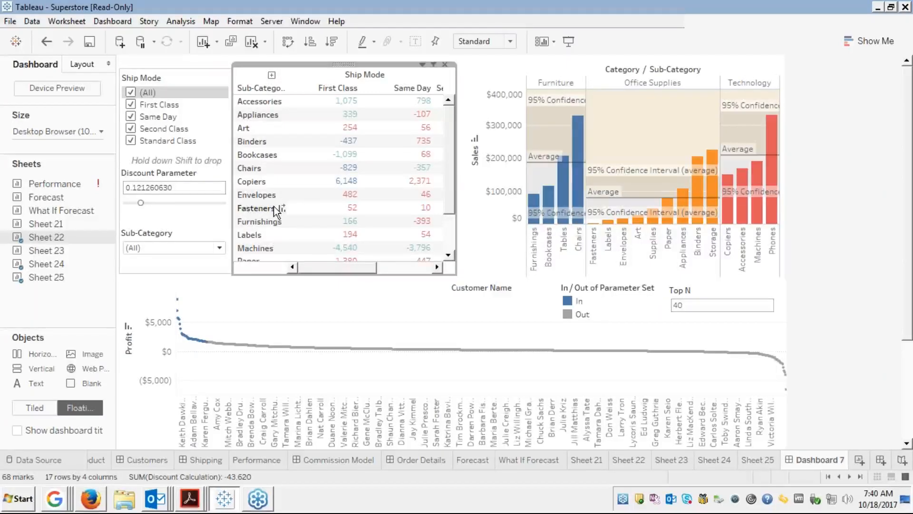
Filter Fasteners through Labels, clear that selection, and open the Ship Mode sheet options.
drag(277, 209, 281, 235)
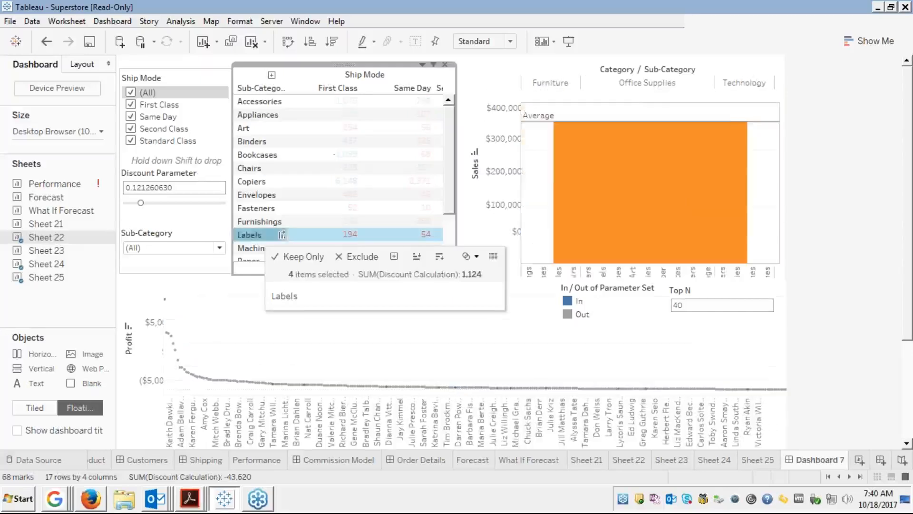
click(281, 234)
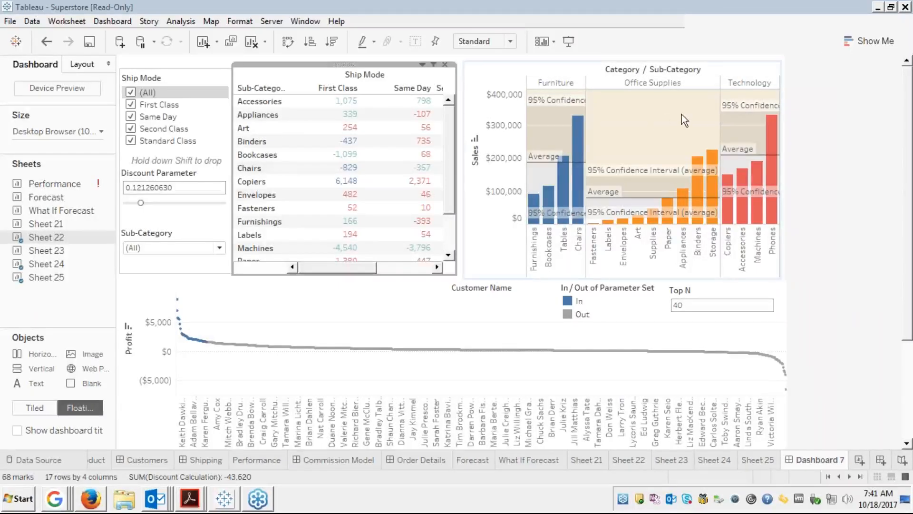
click(717, 33)
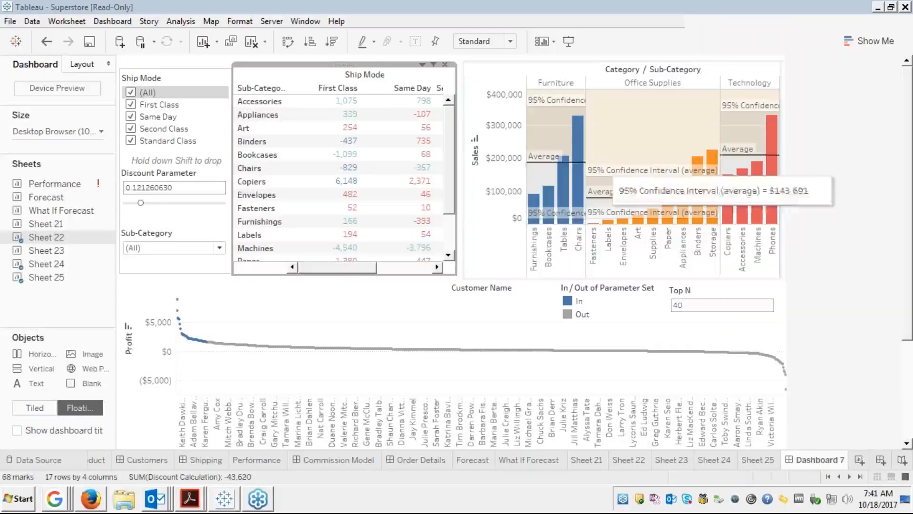
click(422, 64)
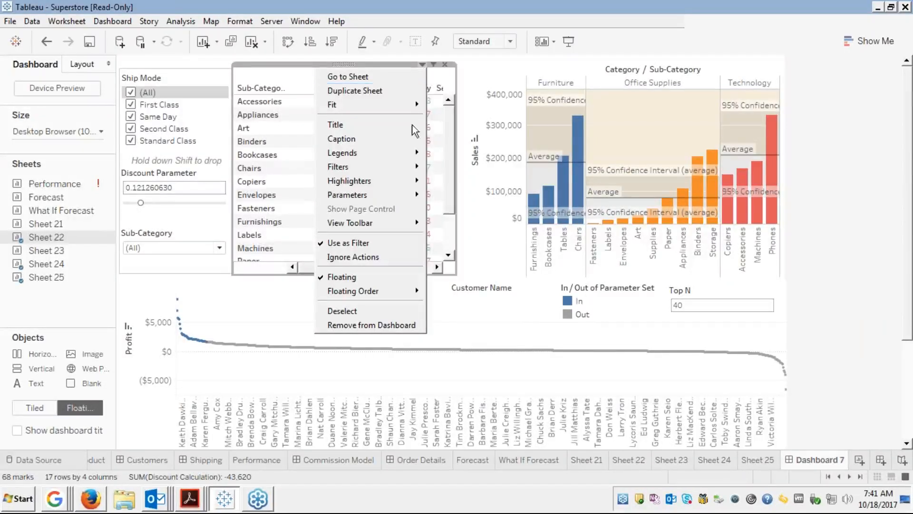
Dismiss the Ship Mode options menu and select the customer profit chart.
mouse_move(363, 183)
click(503, 313)
click(495, 310)
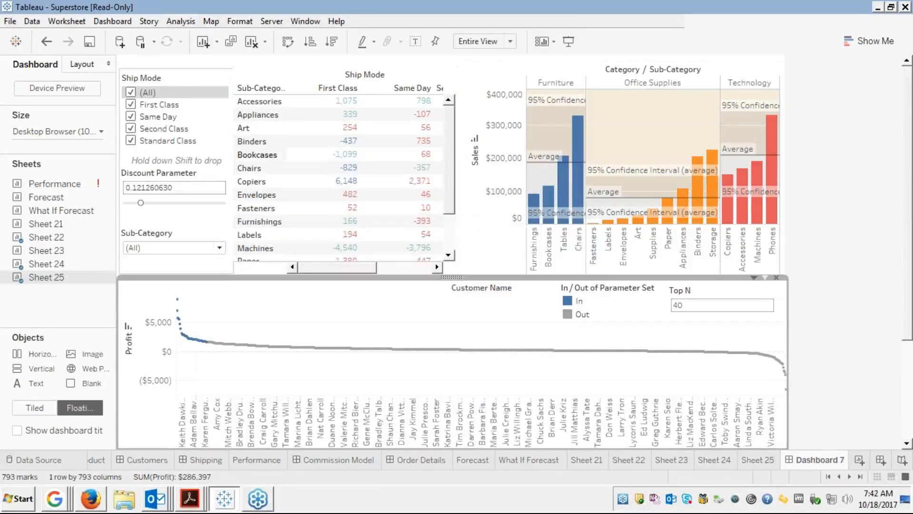
Open the Format Dashboard pane for Dashboard 7 via Dashboard > Format.
click(116, 22)
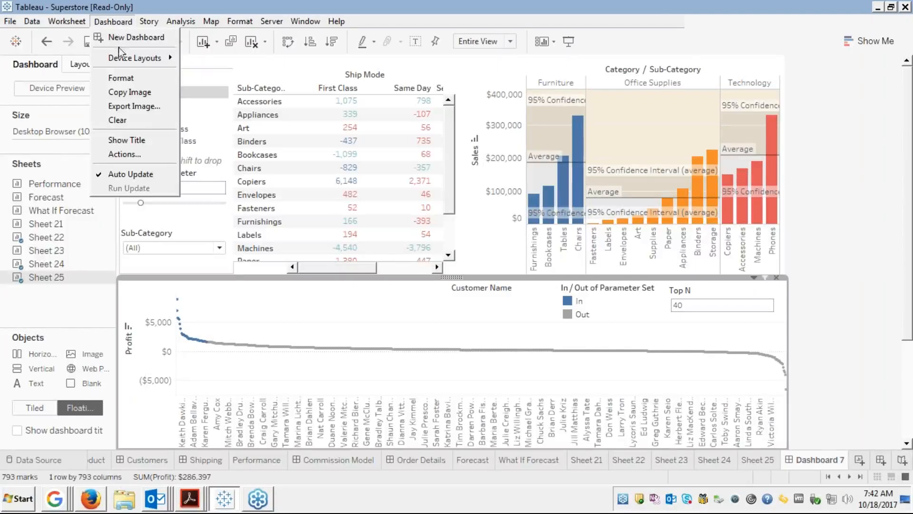
click(122, 79)
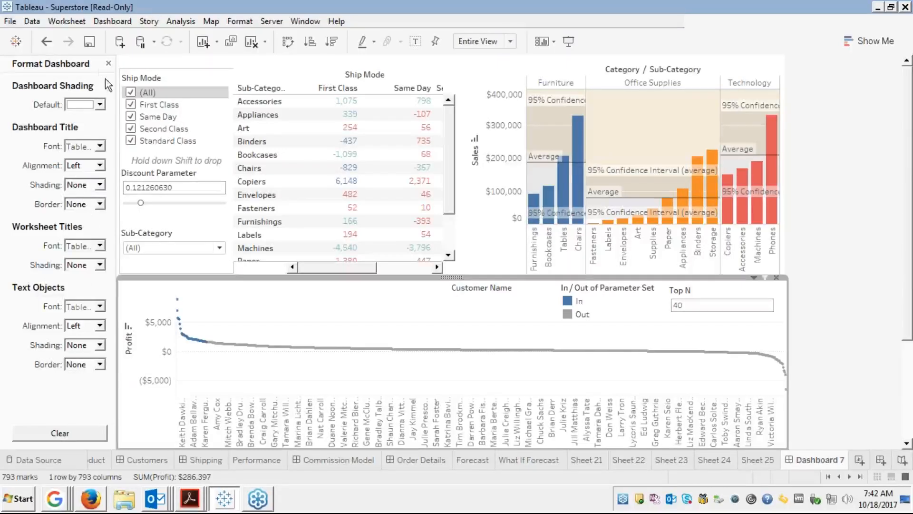
Close the Format Dashboard pane and open the Dashboard menu.
click(109, 63)
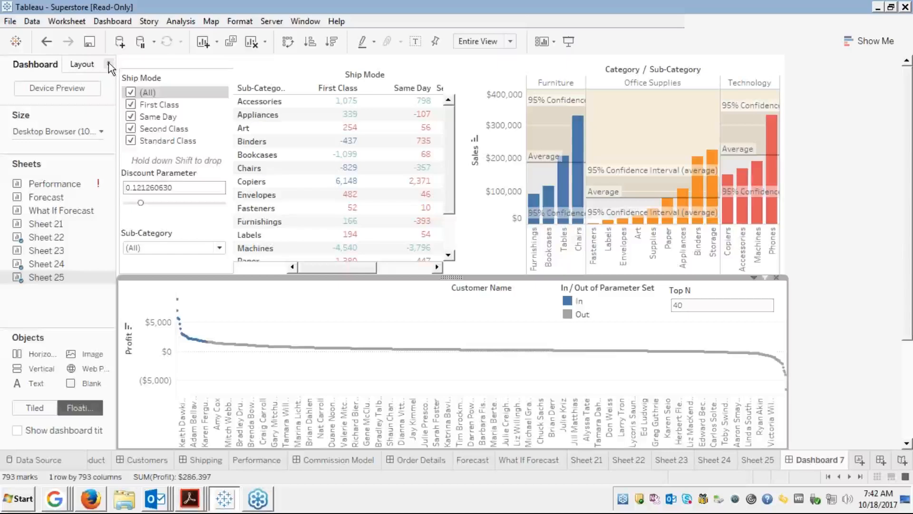
click(112, 21)
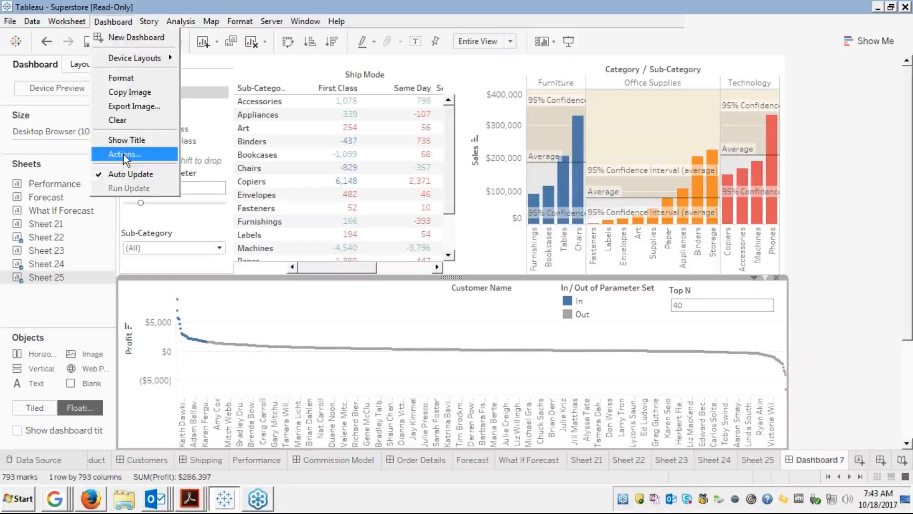
click(123, 154)
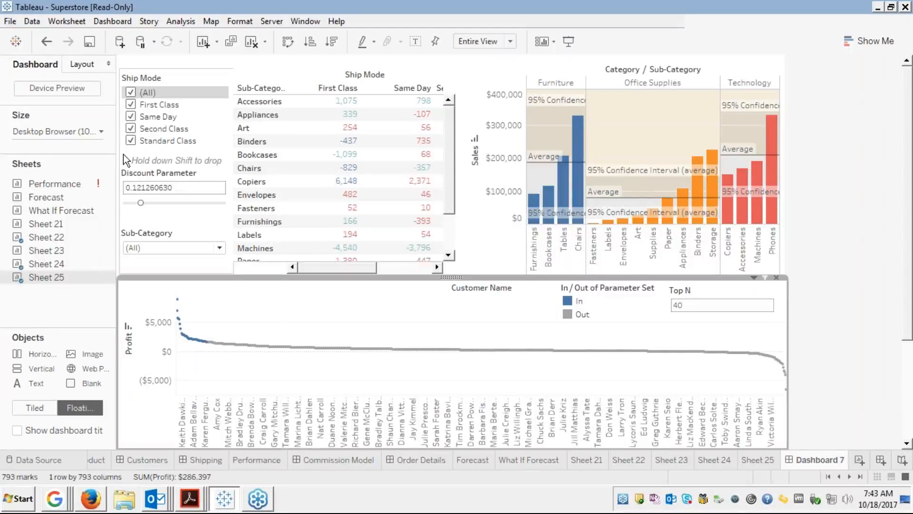
click(123, 154)
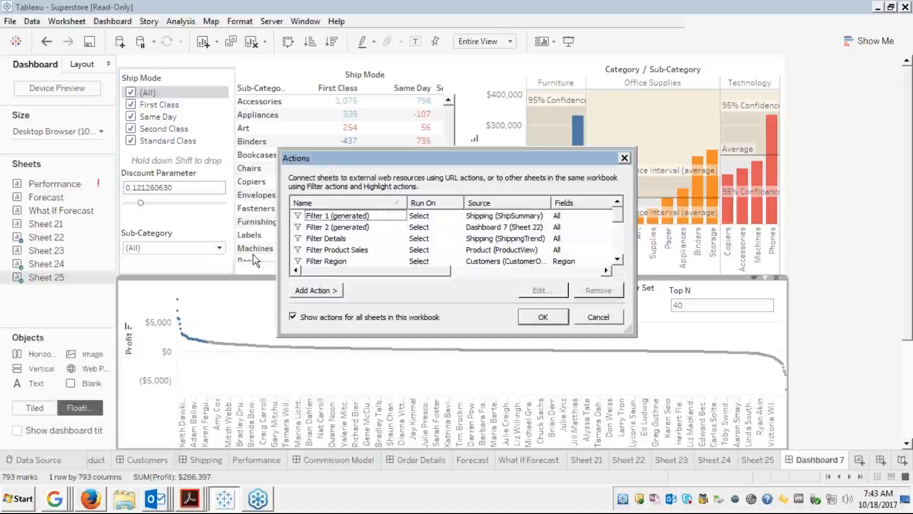
click(359, 217)
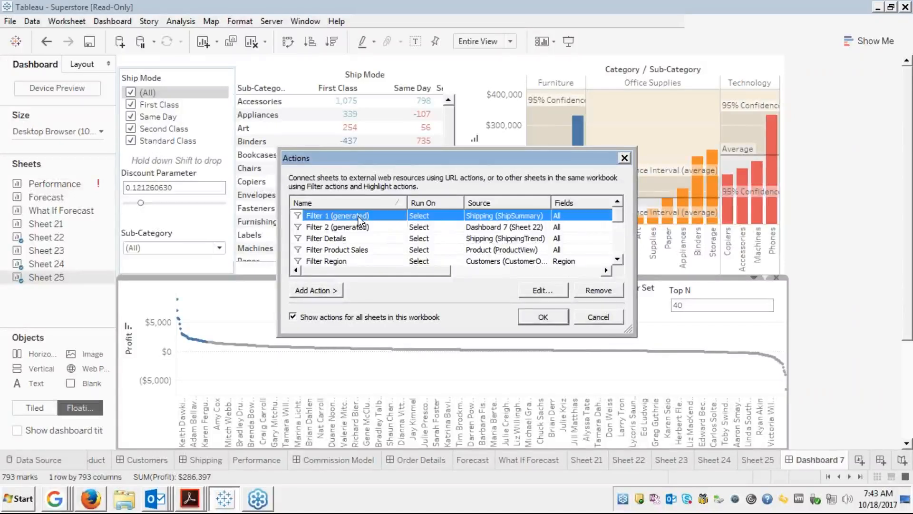
click(547, 289)
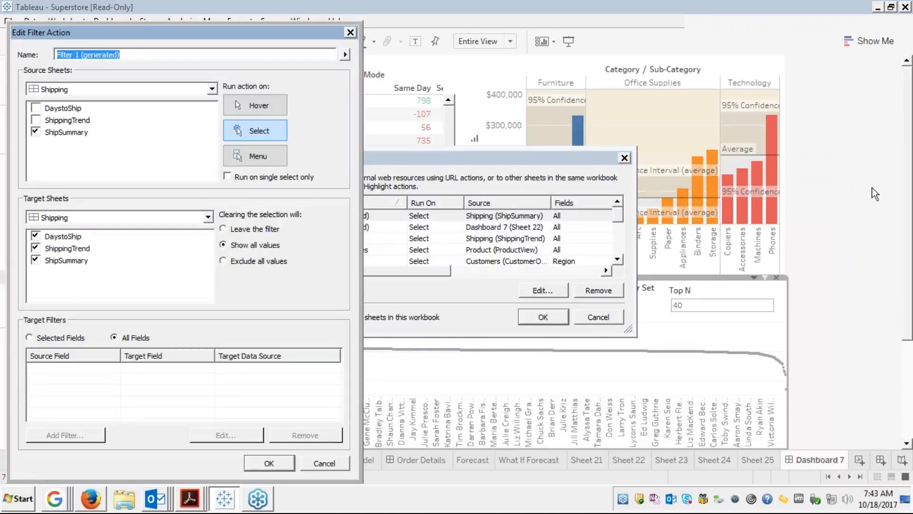
click(905, 183)
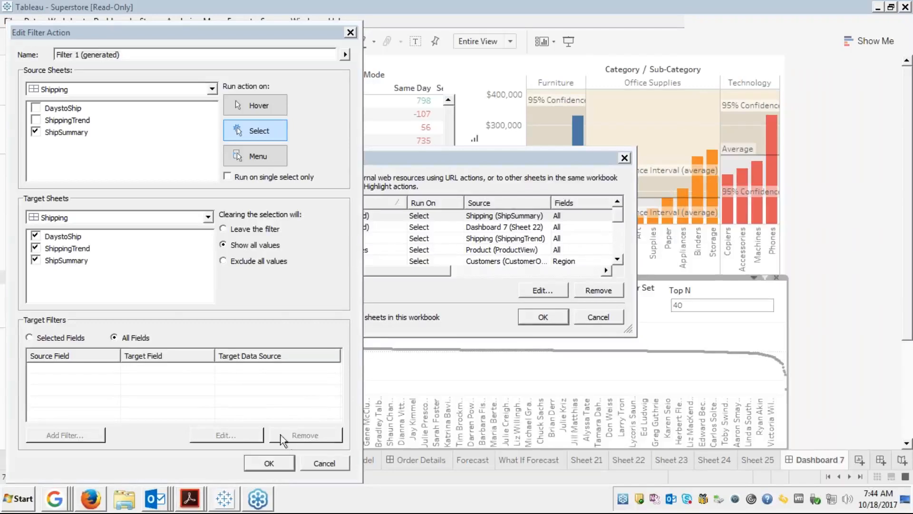
click(324, 464)
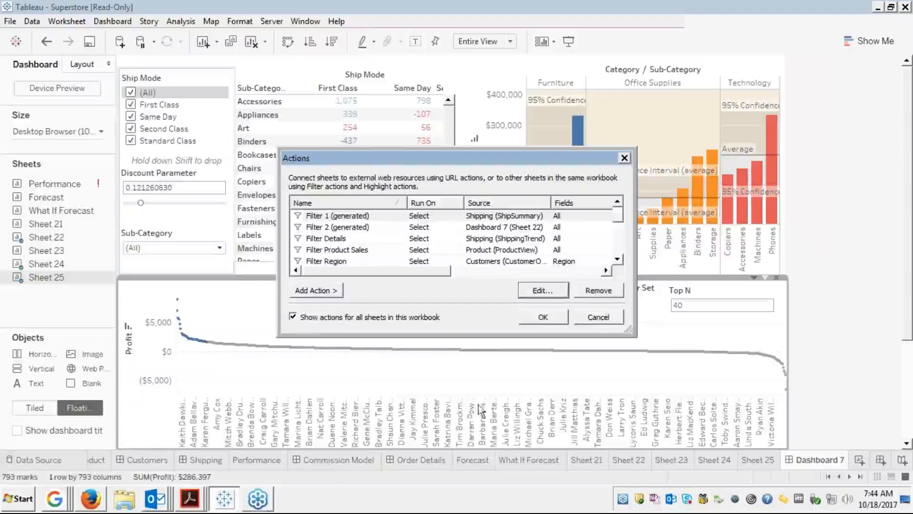
click(599, 317)
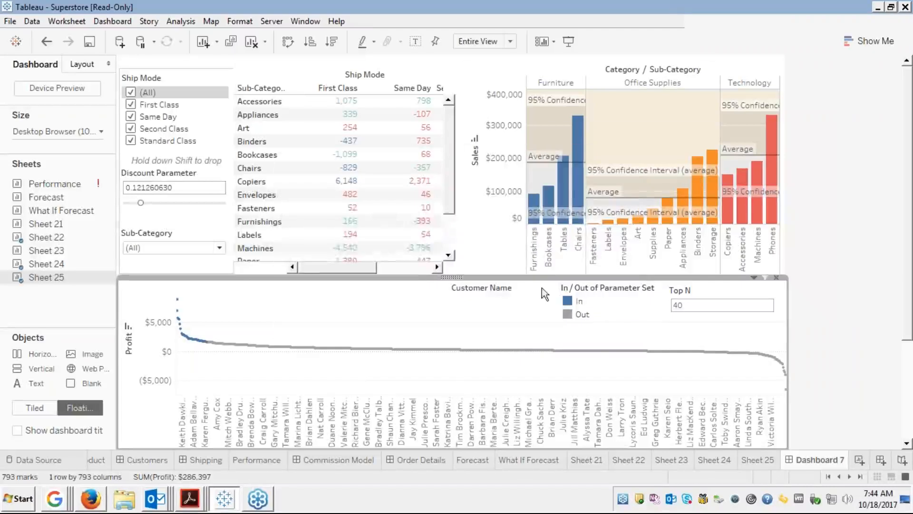
click(113, 20)
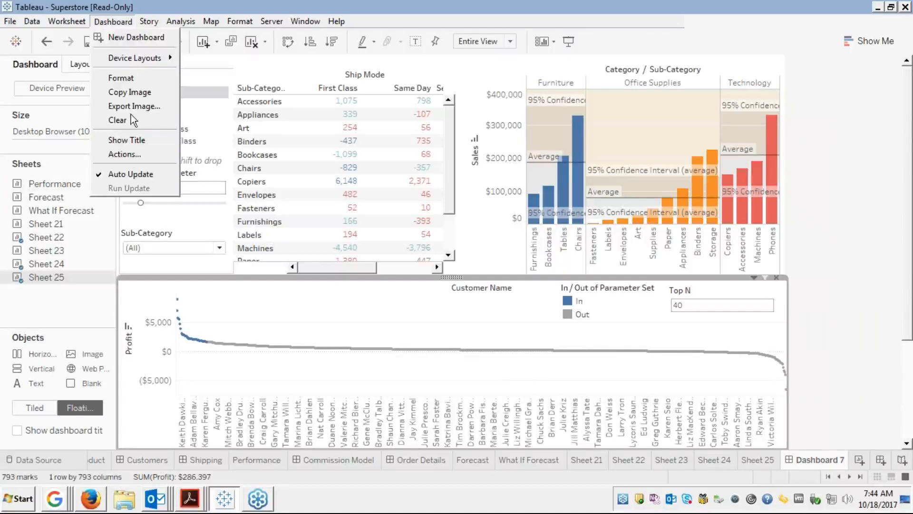
Review Filter 1 (generated) and Filter Details in the Actions dialog, scroll the list, then cancel.
click(124, 155)
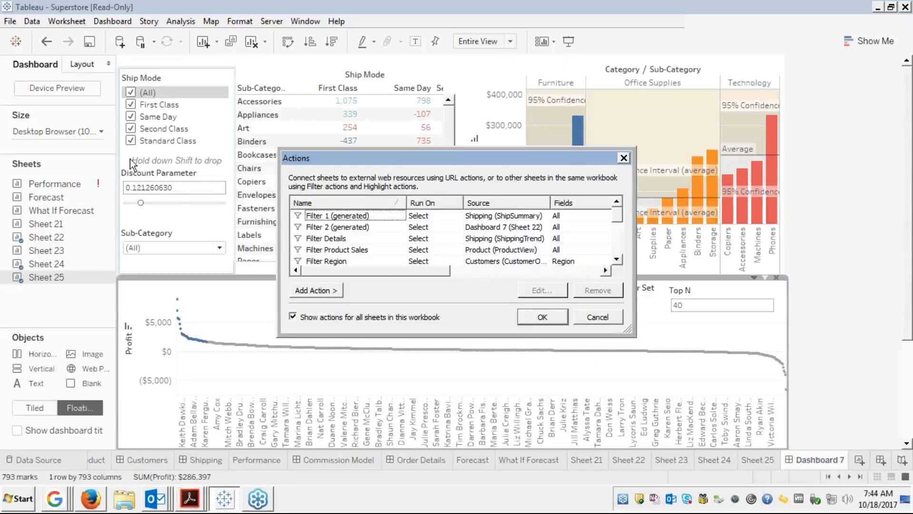
click(387, 218)
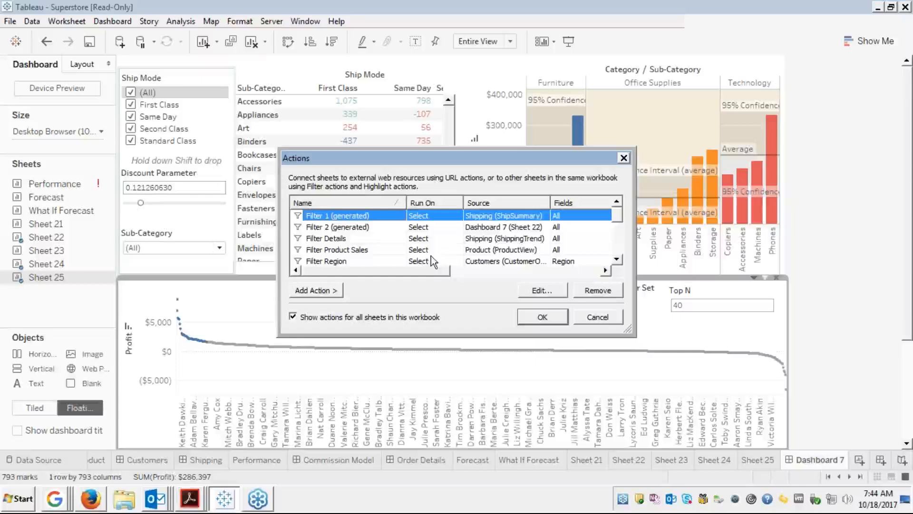
click(899, 184)
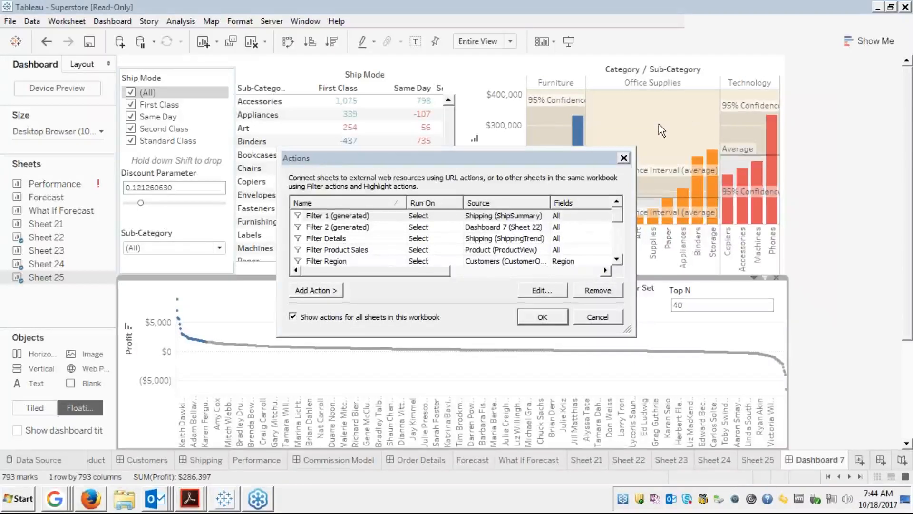
click(340, 239)
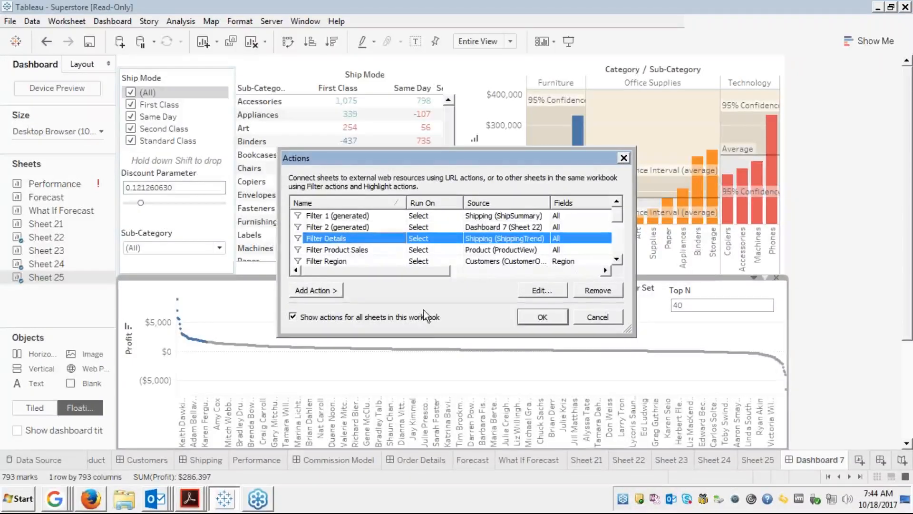
click(616, 259)
double_click(617, 259)
click(616, 259)
click(618, 259)
double_click(618, 260)
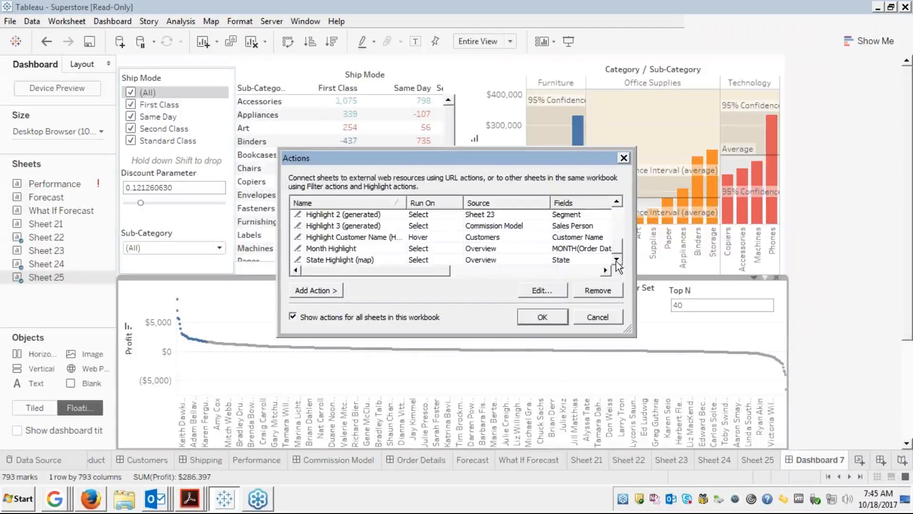
click(583, 315)
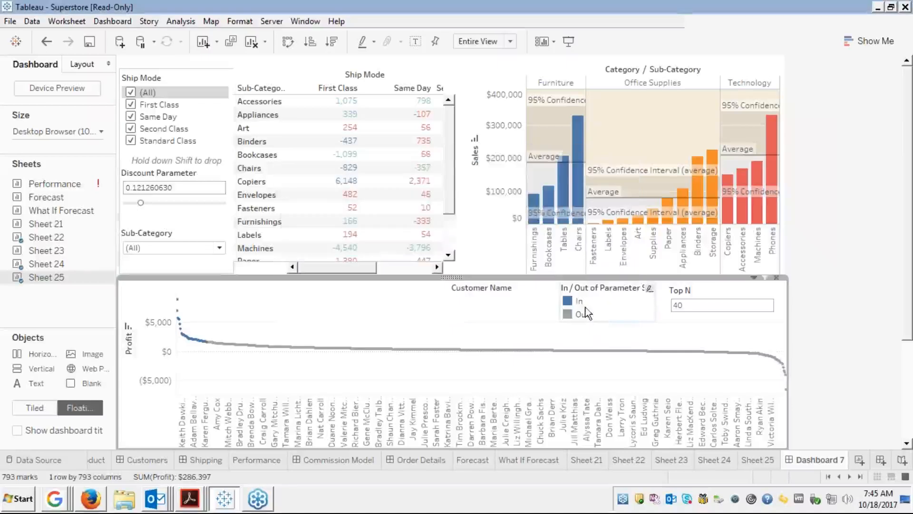
Uncheck Use as Filter in the Ship Mode table's options on Dashboard 7.
click(414, 70)
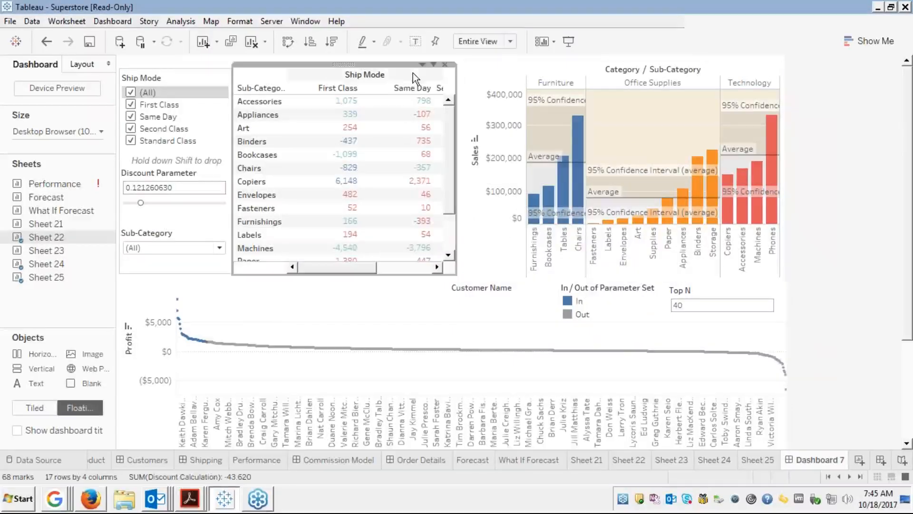
click(422, 65)
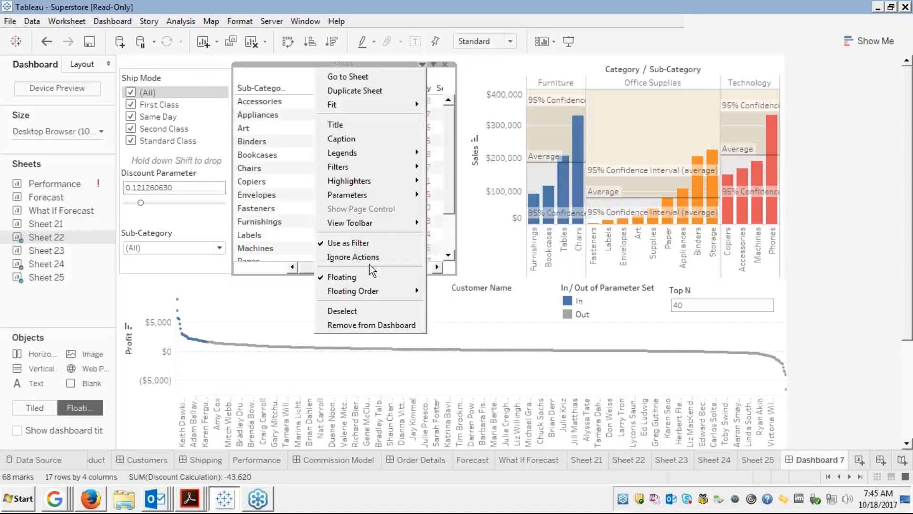
click(344, 244)
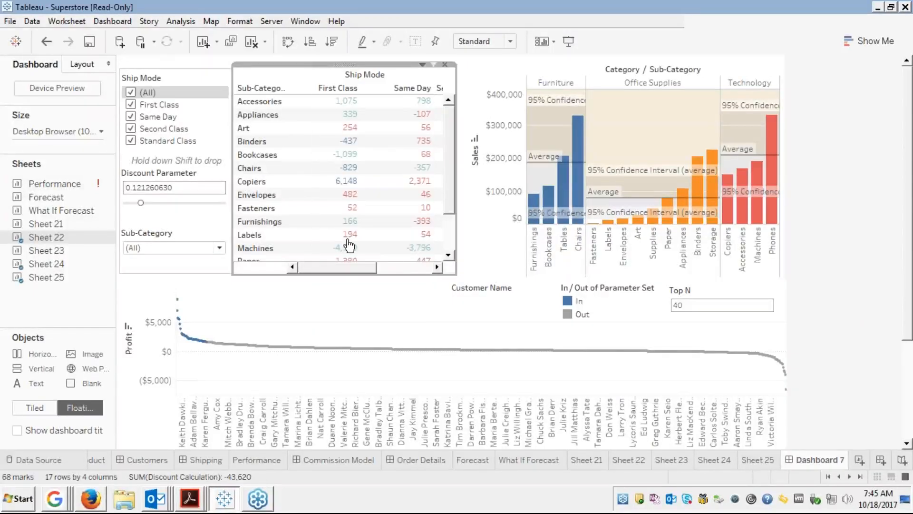
click(129, 22)
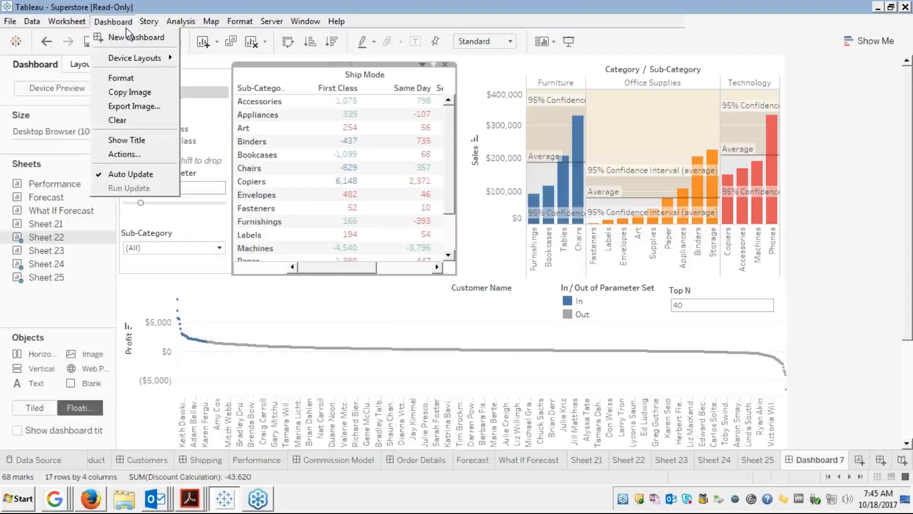
Open the workbook's Actions dialog and scroll down the actions list.
click(125, 154)
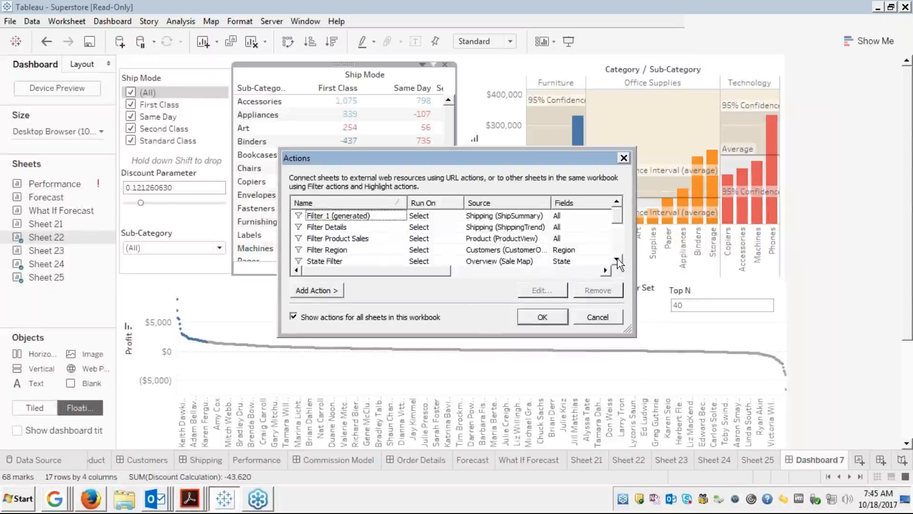
click(617, 259)
click(617, 260)
click(616, 259)
click(617, 259)
click(617, 260)
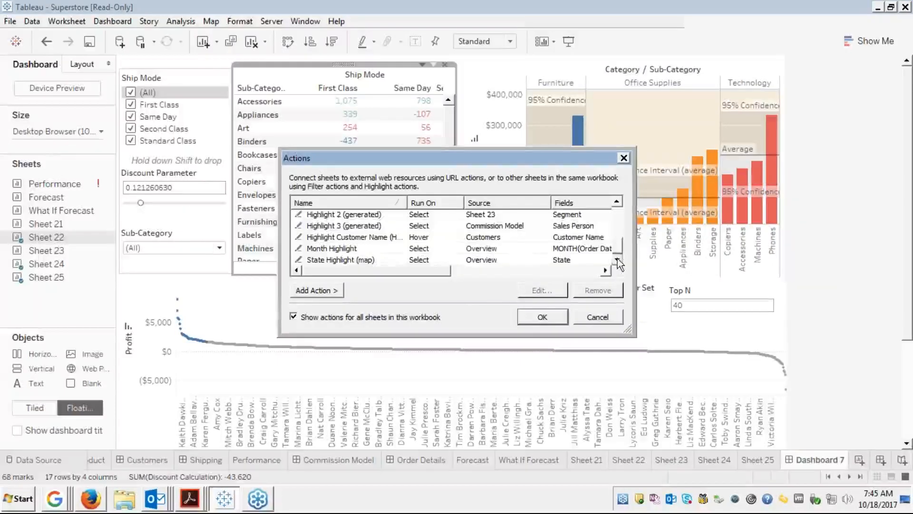
drag(617, 249, 609, 219)
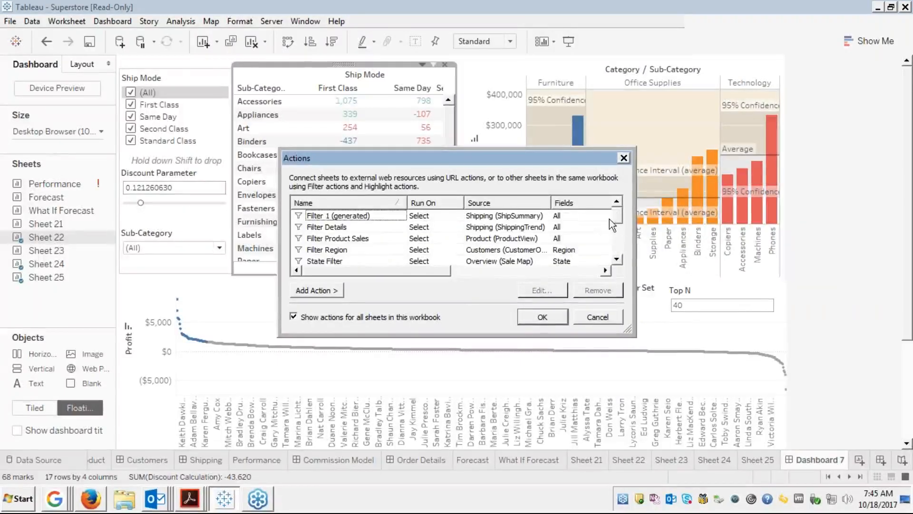
Edit Filter 1 (generated), keep Shipping as its source sheet, and confirm.
click(340, 218)
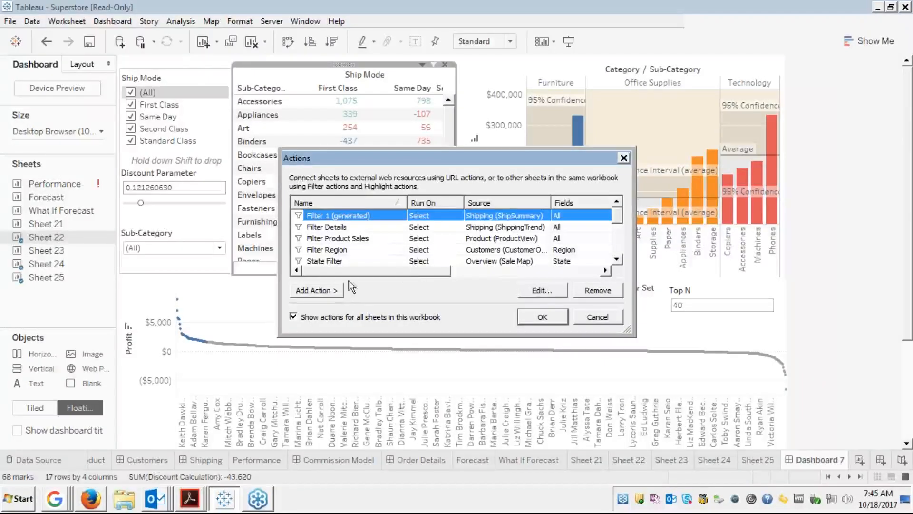
click(534, 289)
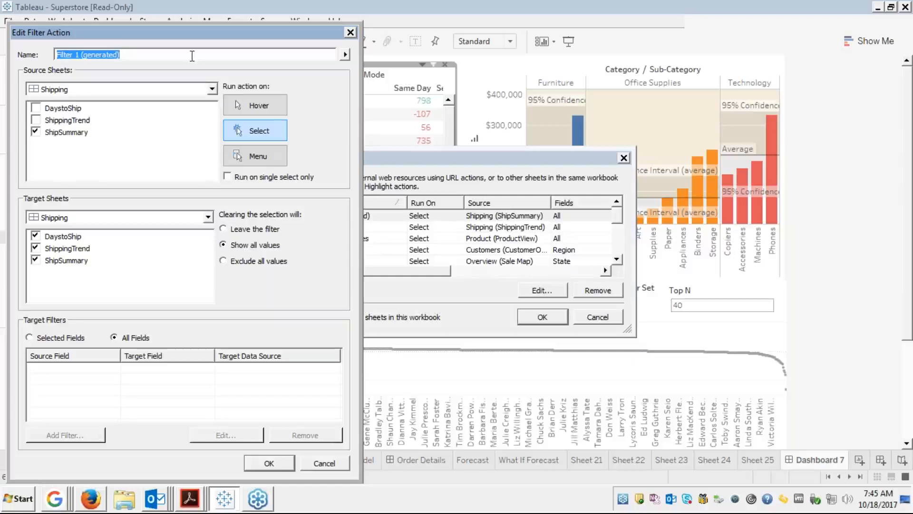
click(212, 90)
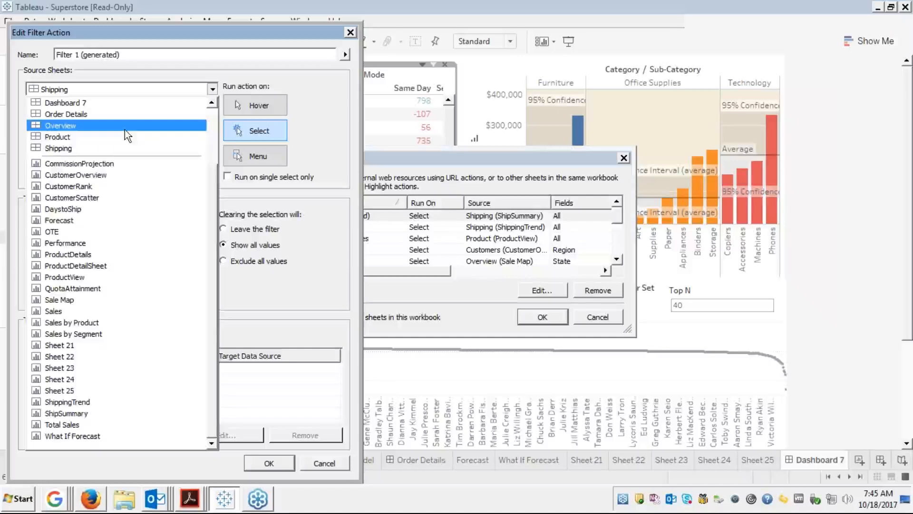
click(99, 149)
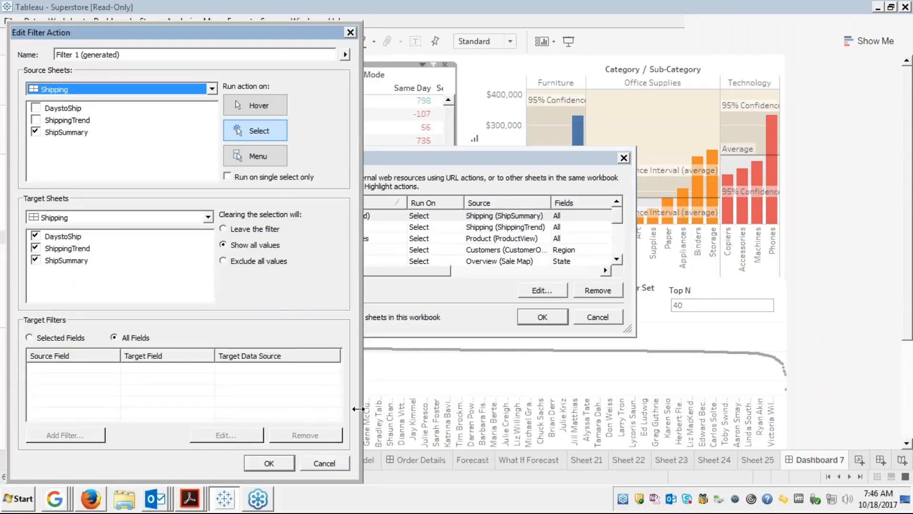
click(283, 462)
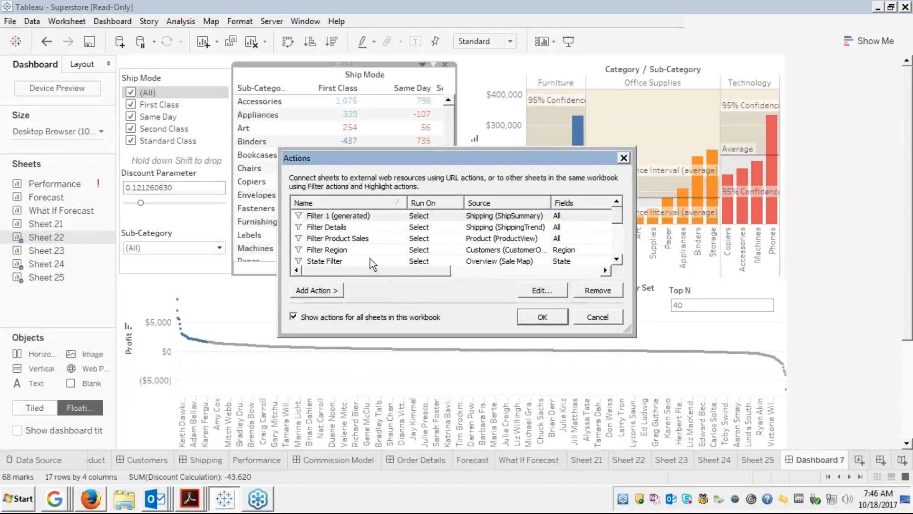
Inspect Highlight Customer Name (Hover) unchanged, then remove Highlight 2 (generated).
click(618, 244)
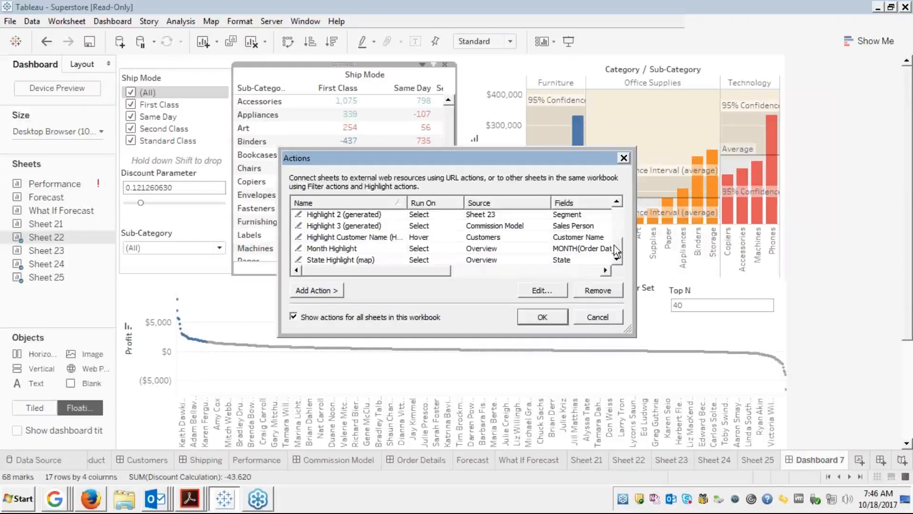
click(400, 238)
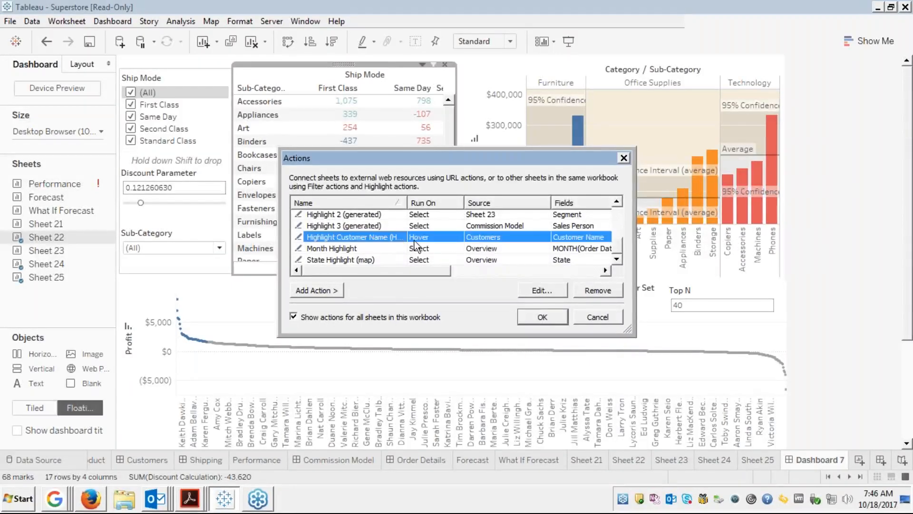
click(535, 289)
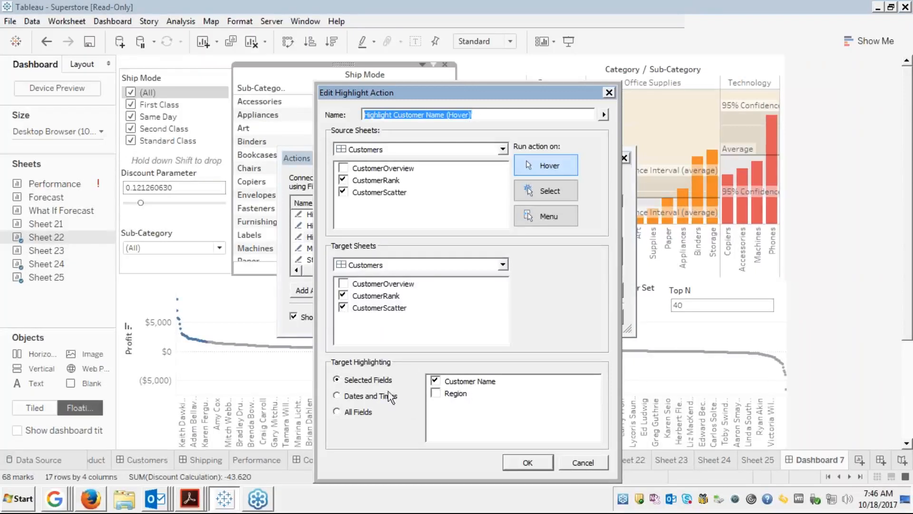
click(584, 461)
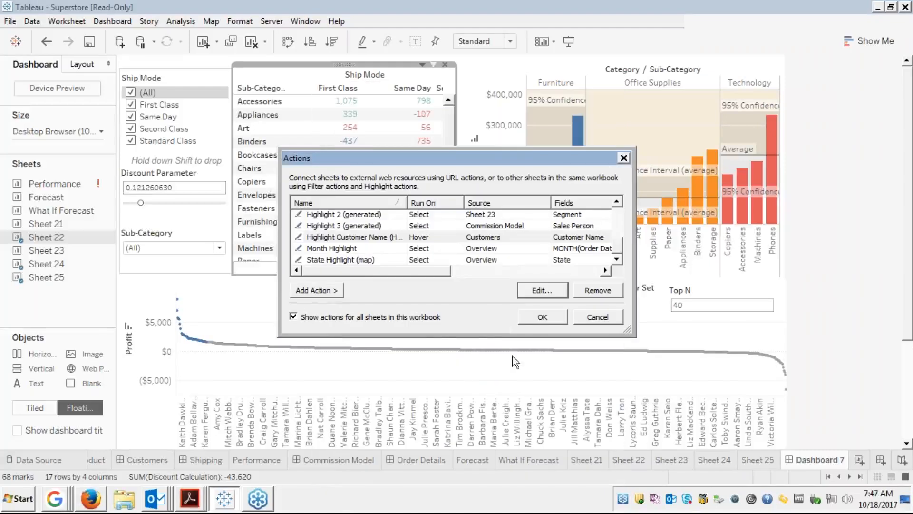
click(375, 215)
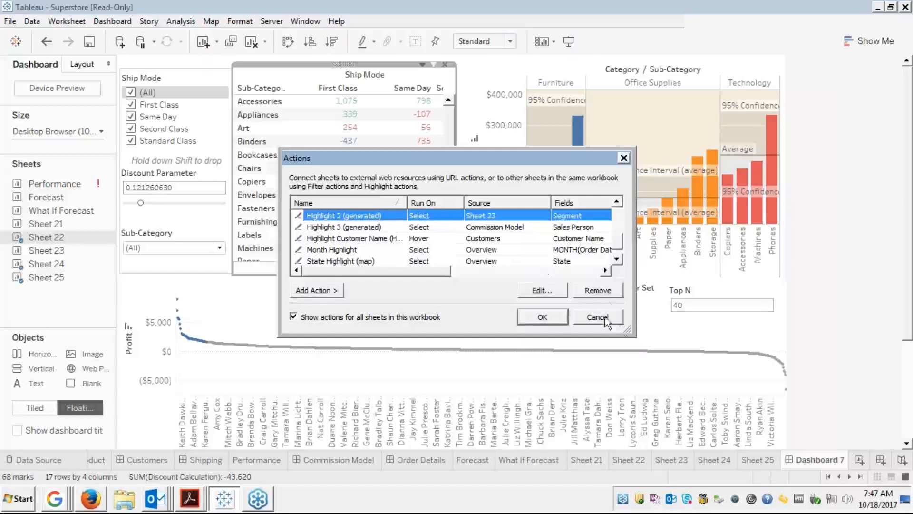
click(592, 288)
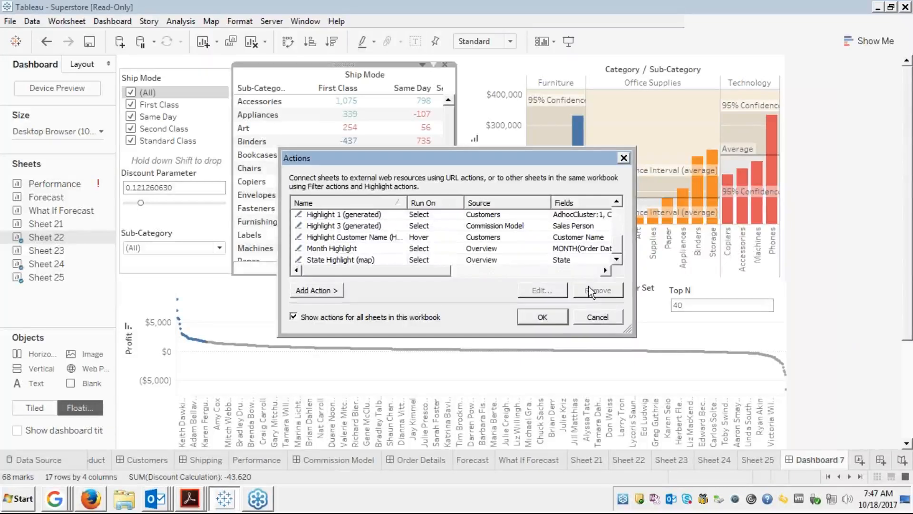
Sort actions by name, select all with Ctrl+A, remove them, and close the dialog.
click(395, 208)
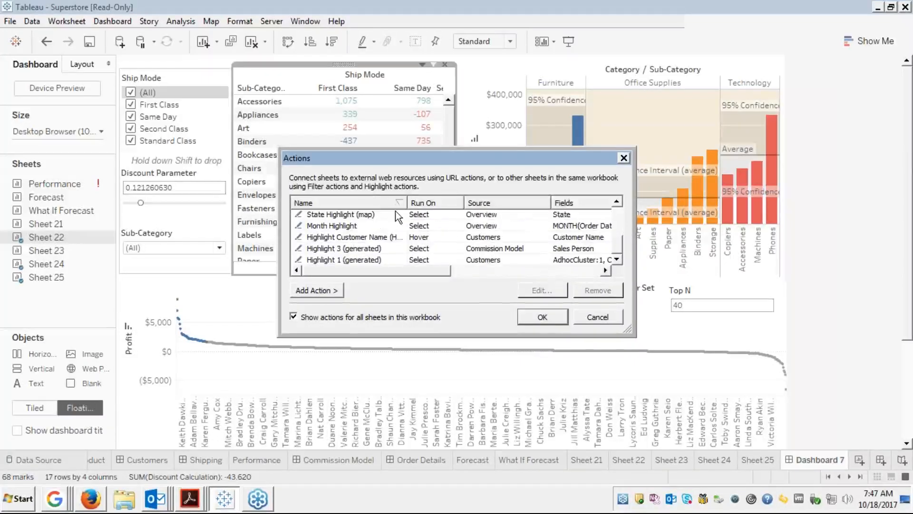
click(389, 223)
key(ctrl+a)
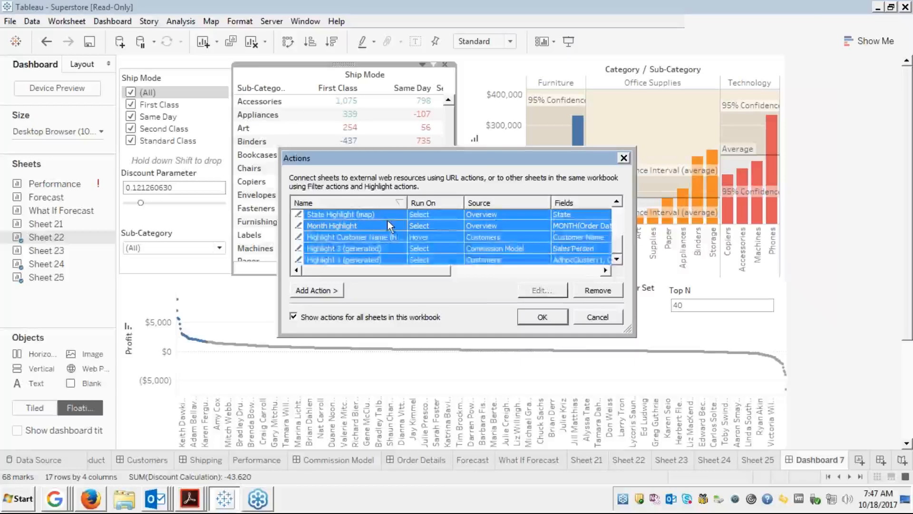
click(595, 291)
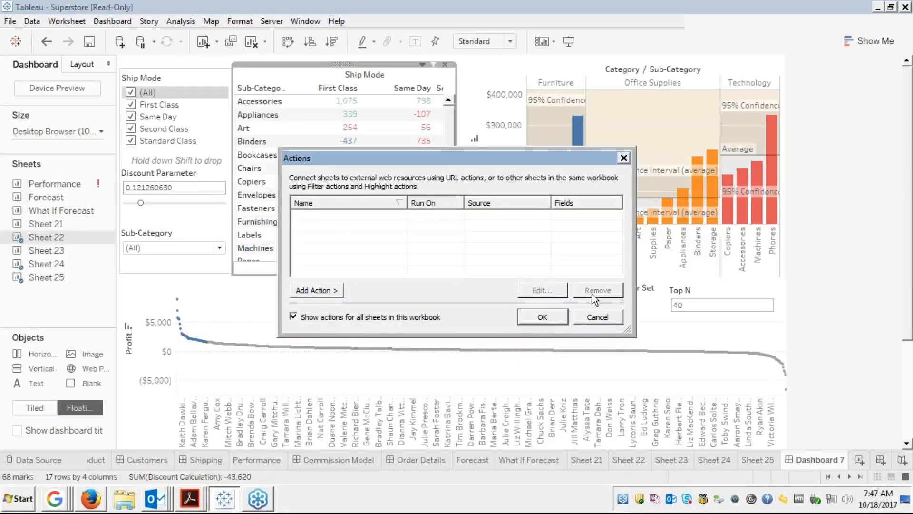
click(546, 315)
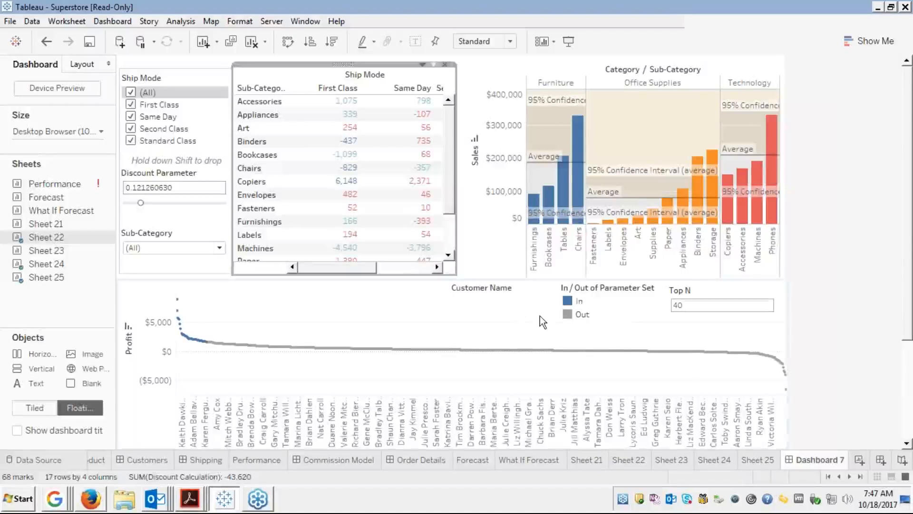
Uncheck (All) in the Sub-Category filter so it reads (None) and every chart shows 0 marks.
click(475, 244)
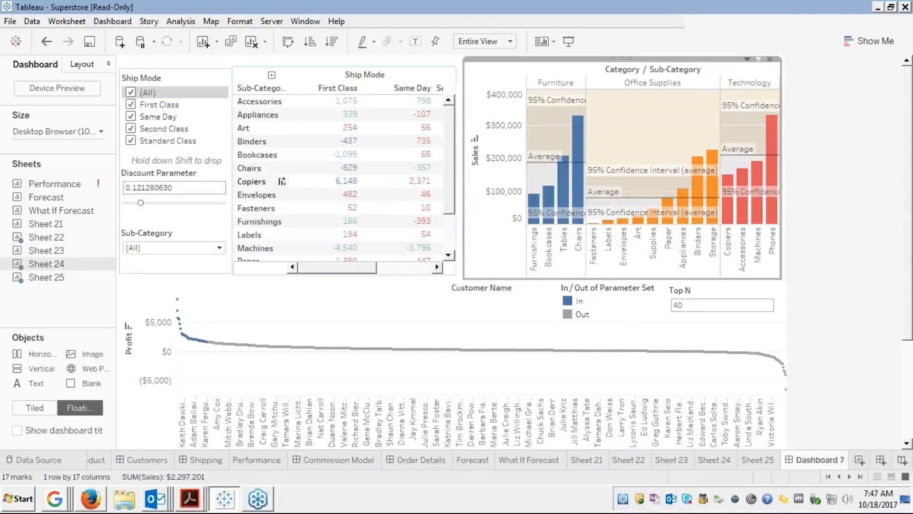
click(302, 109)
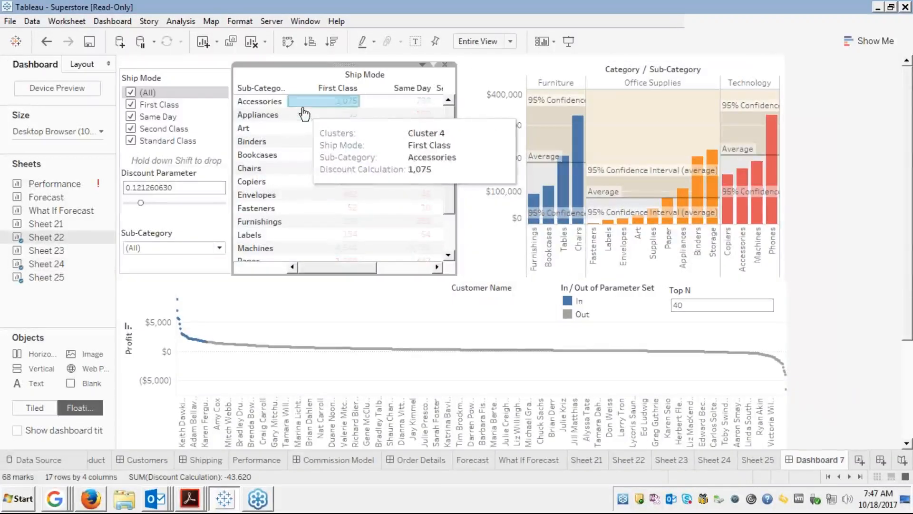
click(219, 248)
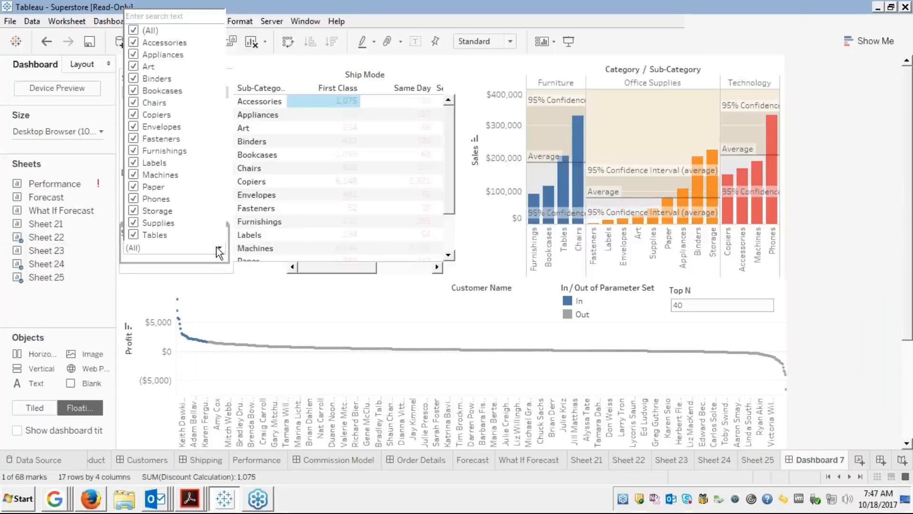
click(134, 31)
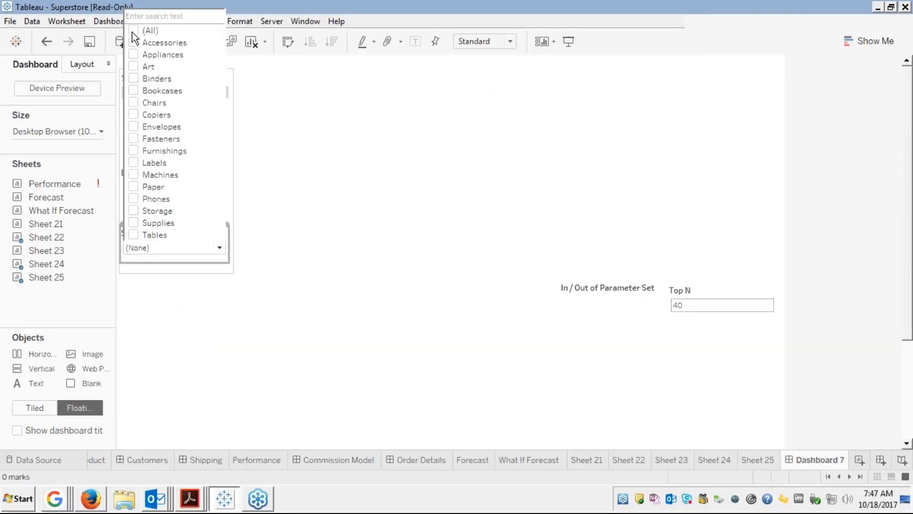
Tick Accessories and Envelopes in the Sub-Category filter list.
click(133, 43)
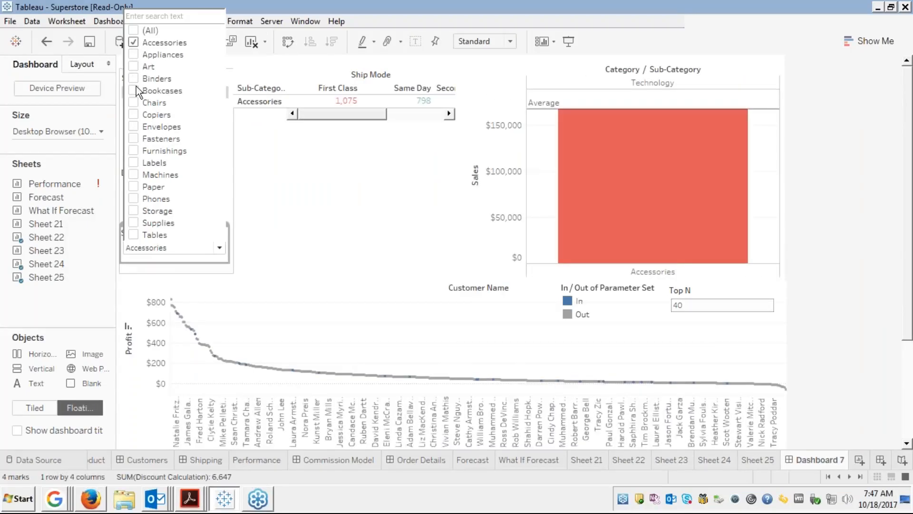
click(136, 78)
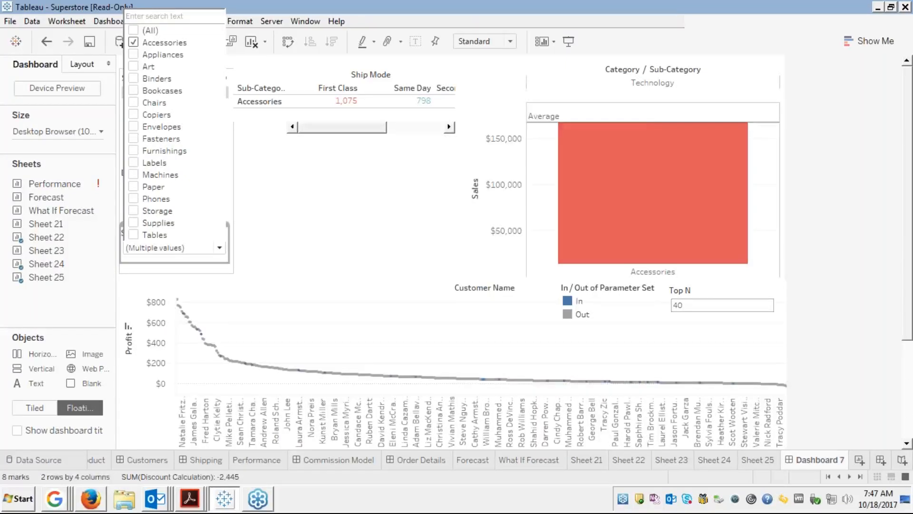
click(134, 125)
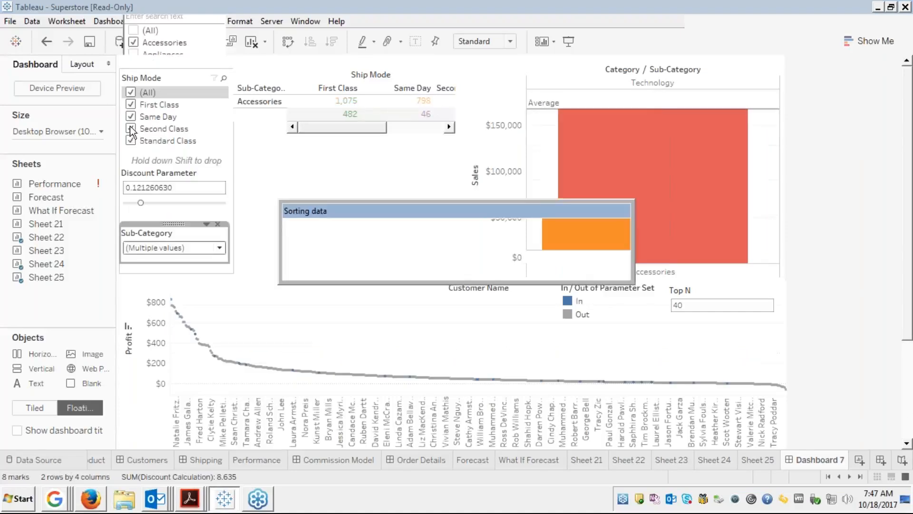
Select the customer profit chart and Ship Mode table, then bring up the Dashboard menu.
click(393, 289)
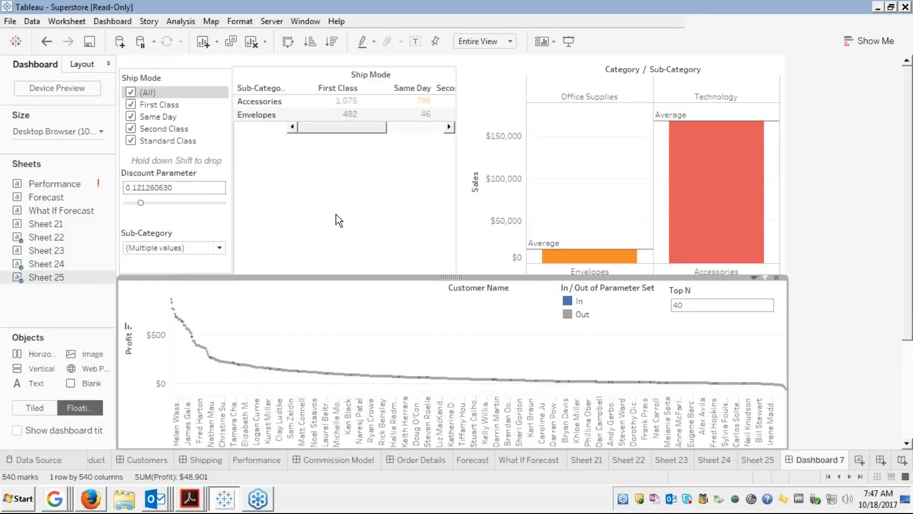
click(257, 189)
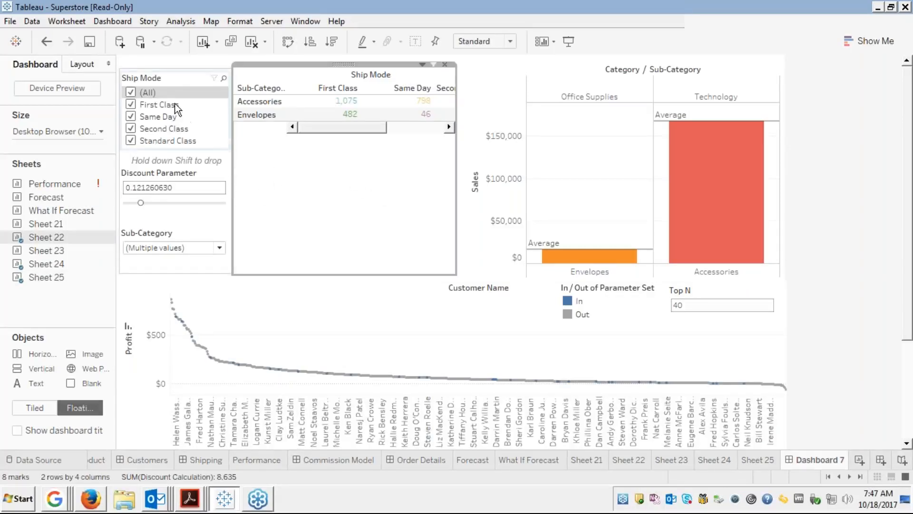
click(108, 21)
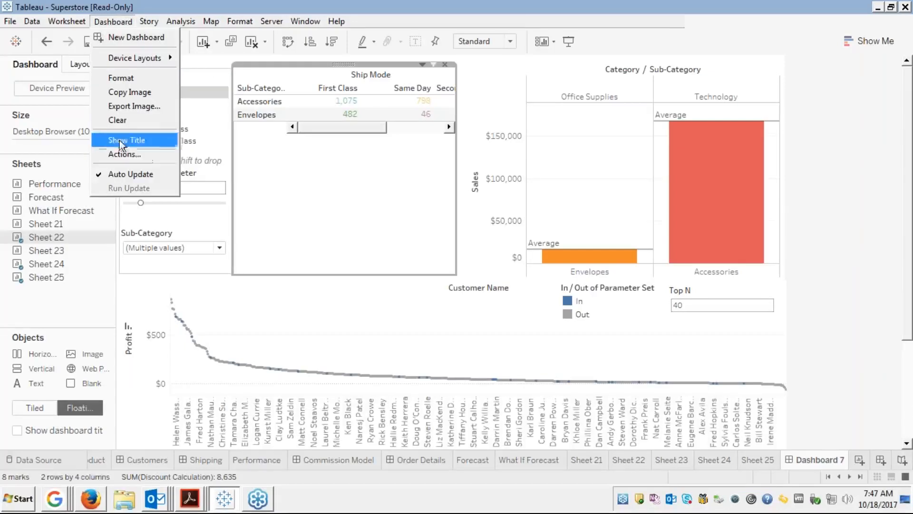
click(125, 155)
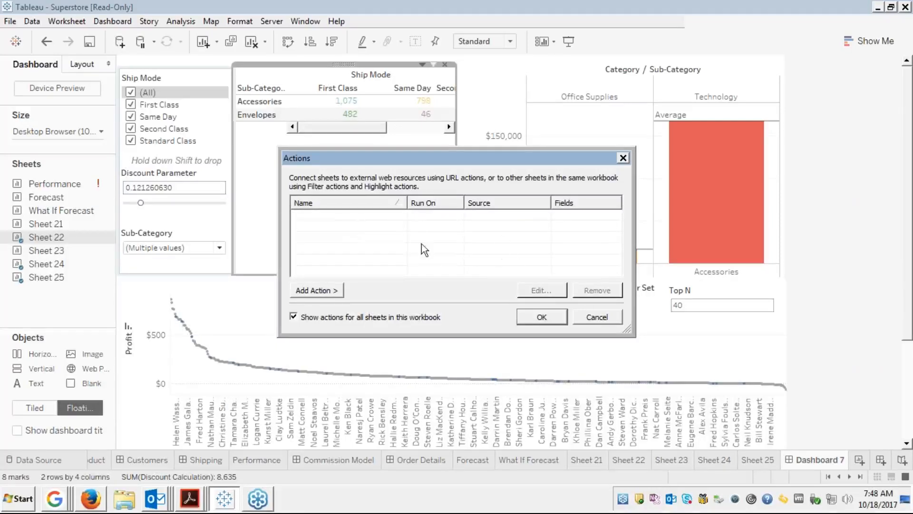
click(593, 317)
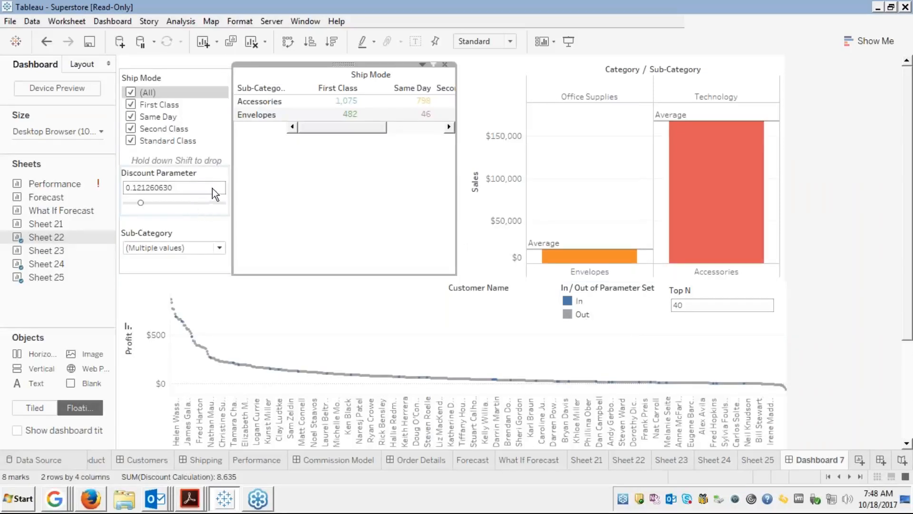
click(193, 233)
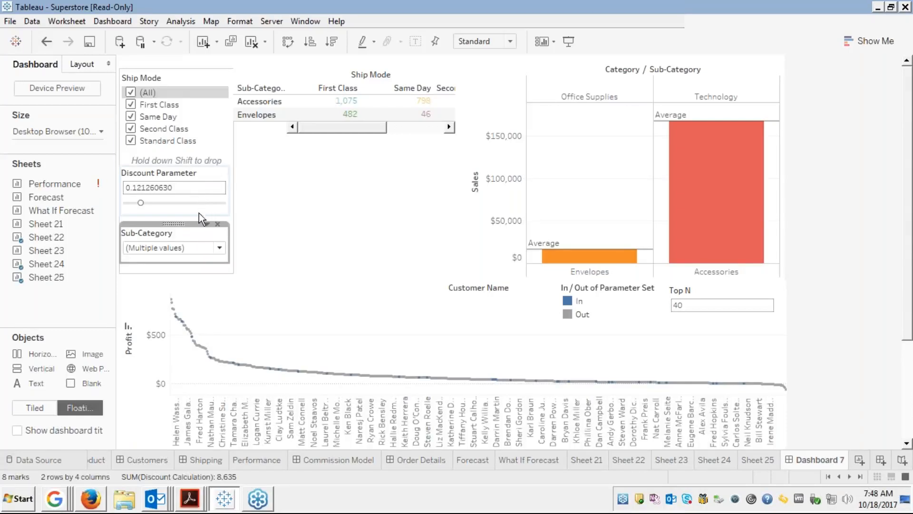
Set the Sub-Category filter's Apply to Worksheets option to Only This Worksheet.
click(206, 225)
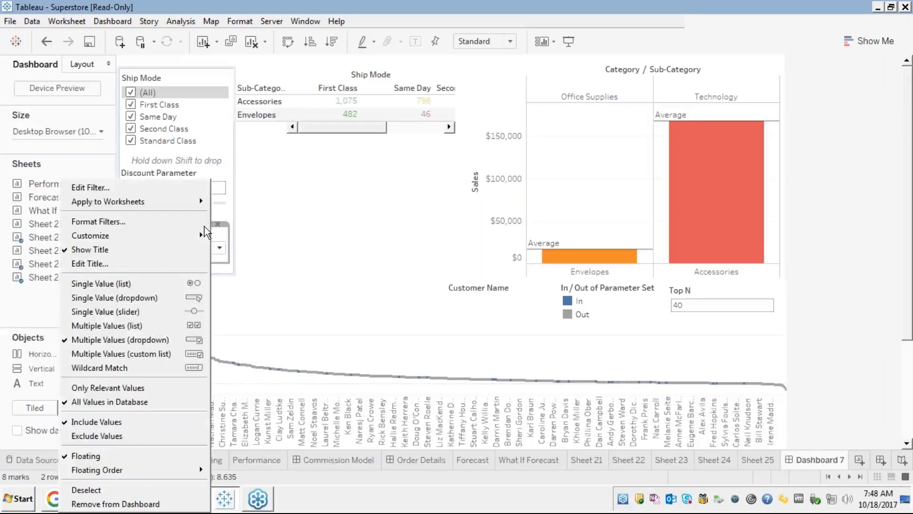
mouse_move(179, 202)
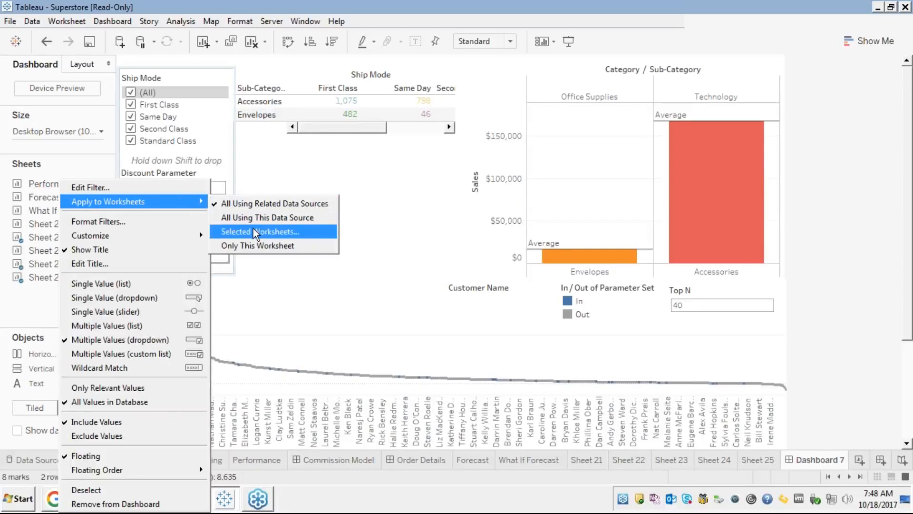
click(246, 247)
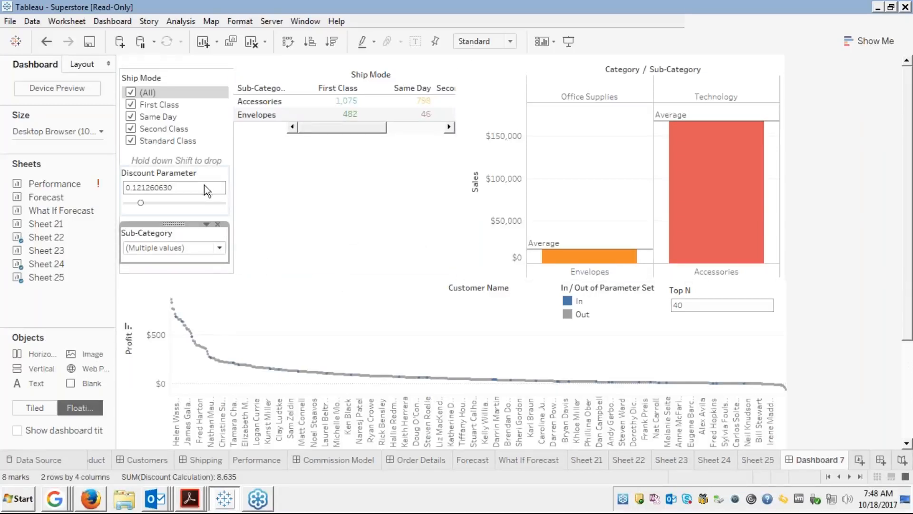
Add Appliances to the Sub-Category filter's checked values.
click(219, 247)
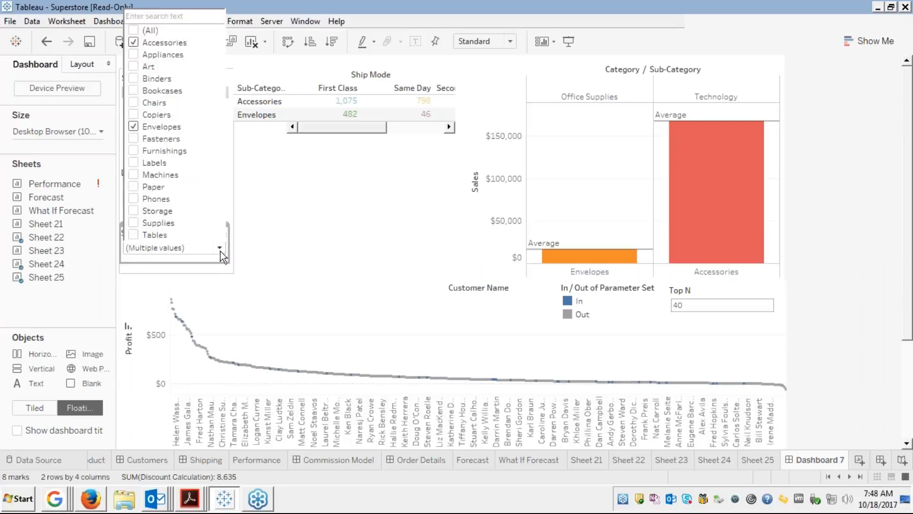
click(134, 56)
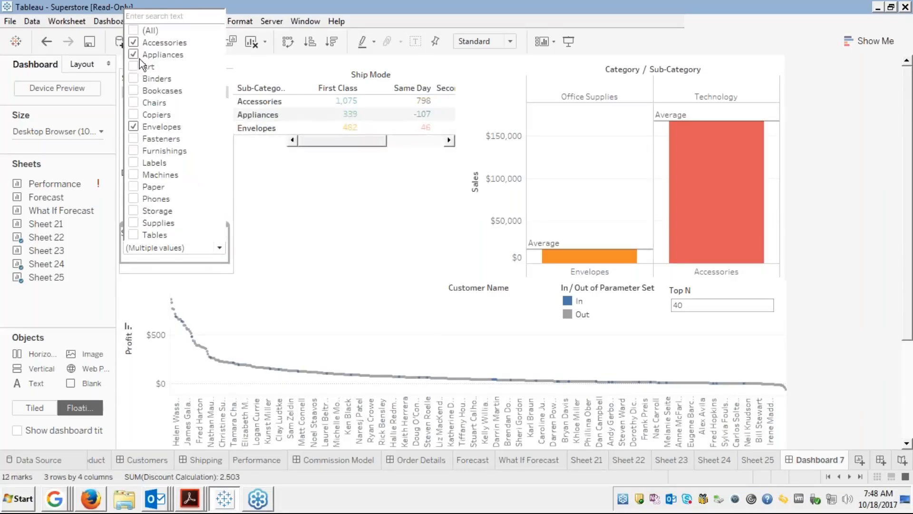
click(295, 254)
click(295, 254)
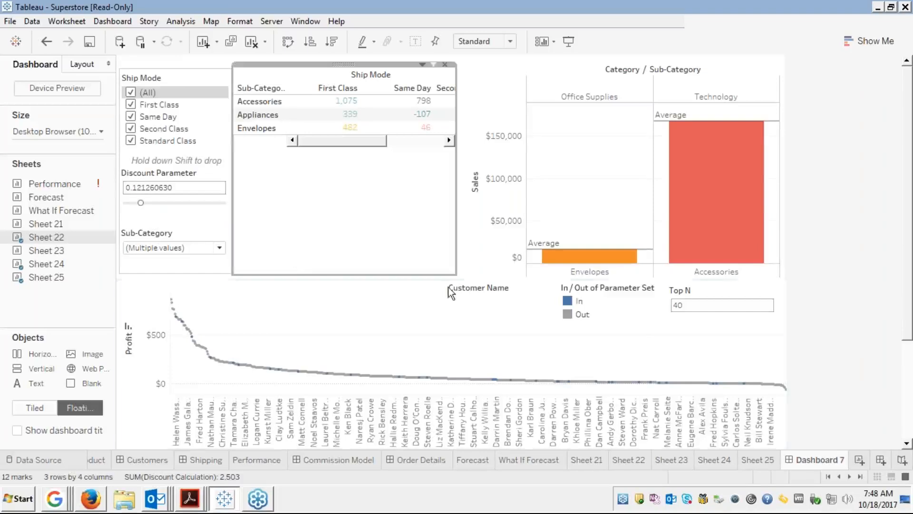
Tick (All) in the Sub-Category filter so the Ship Mode table lists every sub-category.
click(584, 69)
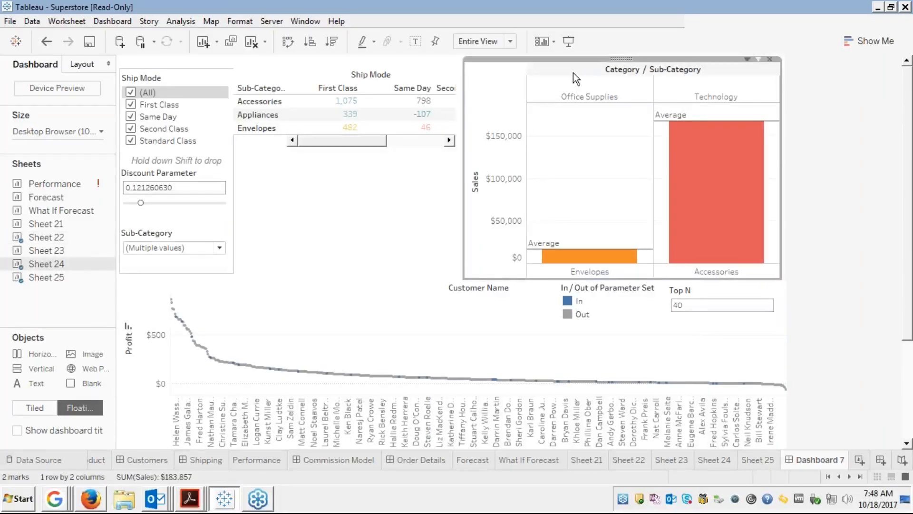
click(221, 247)
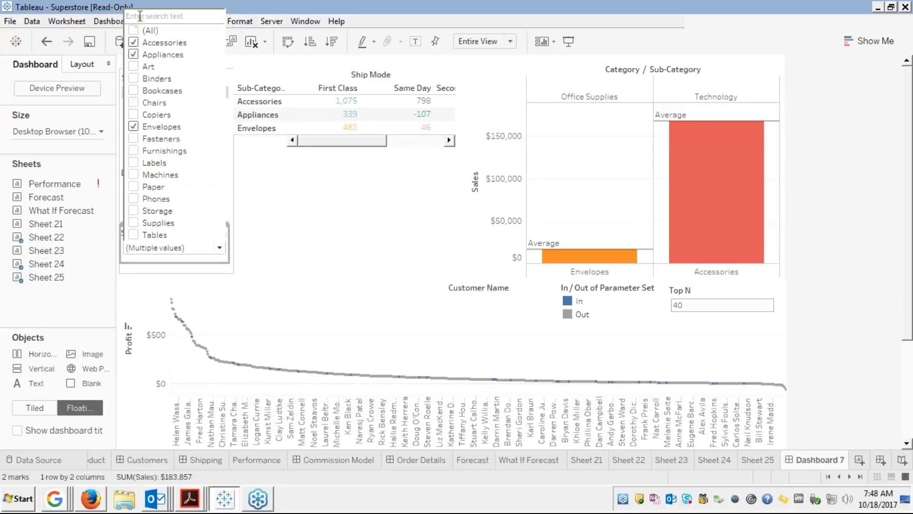
click(145, 31)
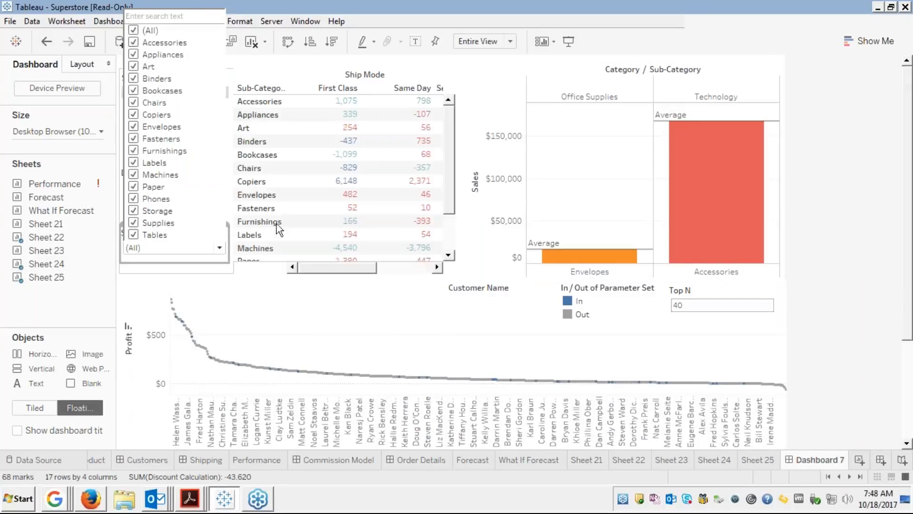
click(318, 311)
click(307, 298)
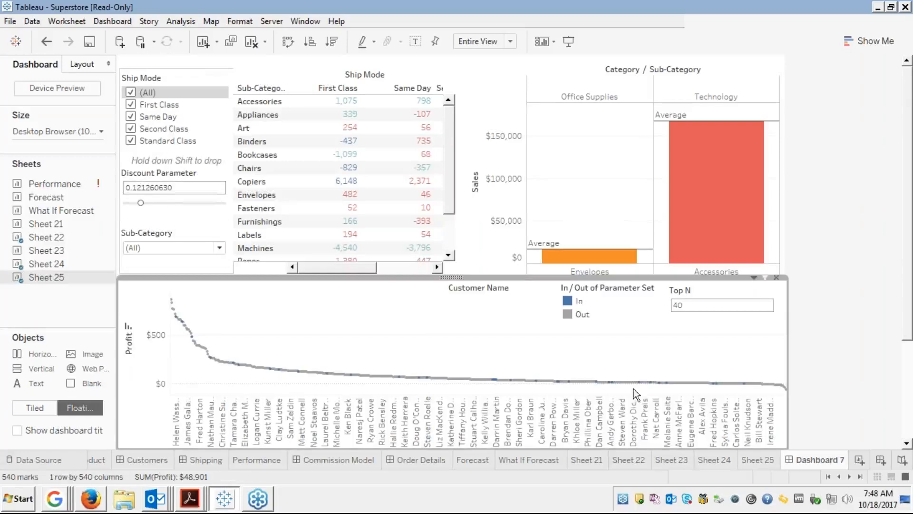
Open the bar chart's More Options menu and close it without choosing anything.
click(558, 83)
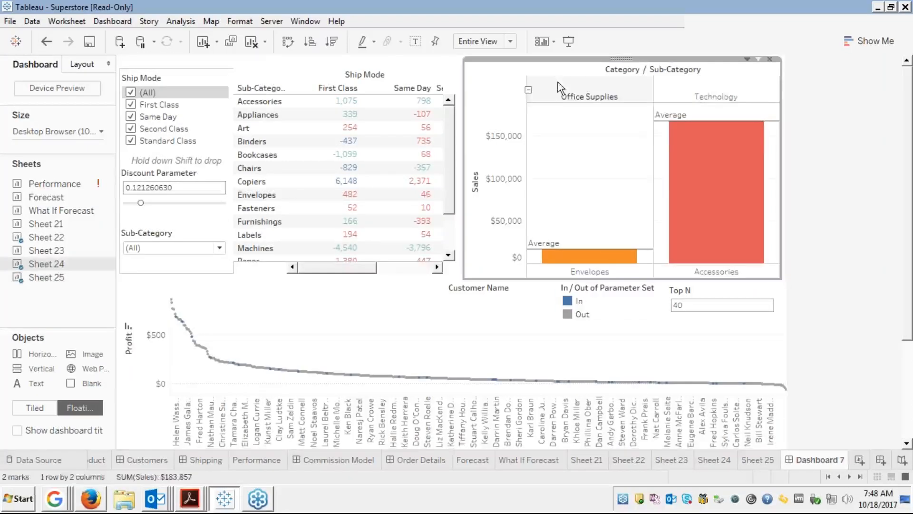
click(747, 59)
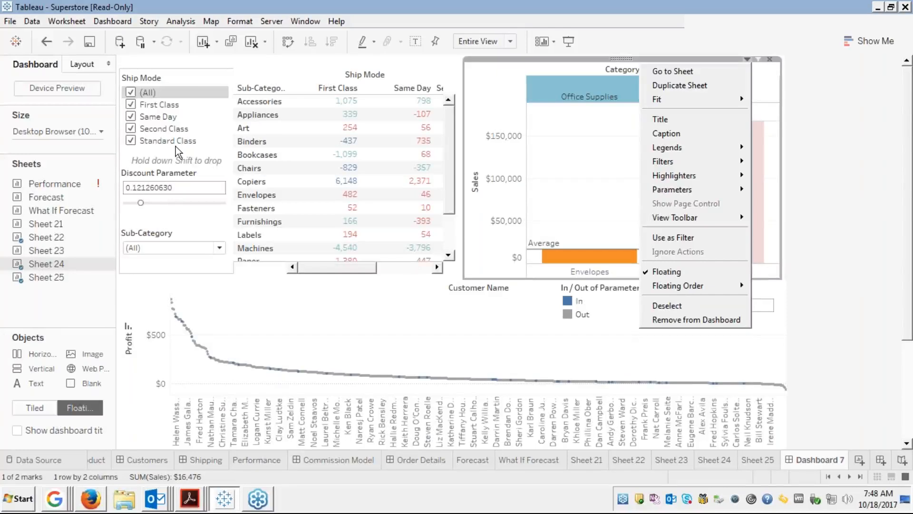
click(204, 227)
click(206, 240)
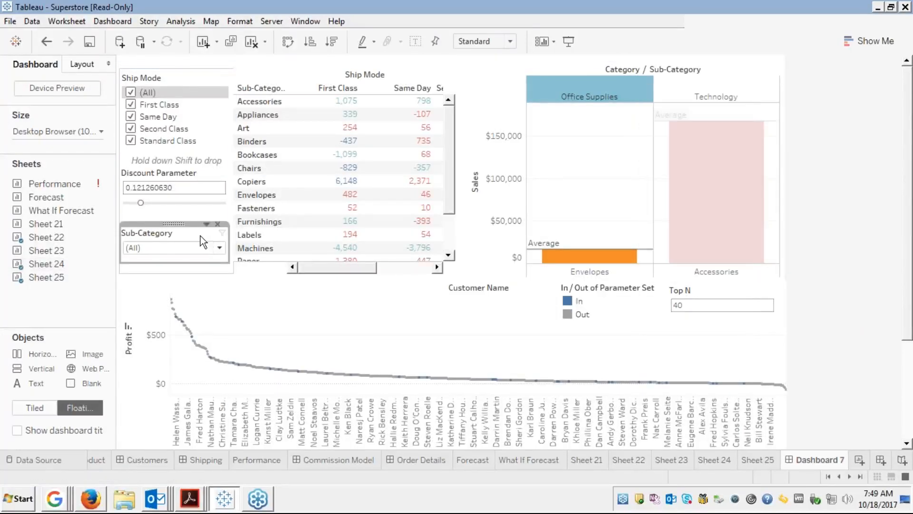
click(112, 22)
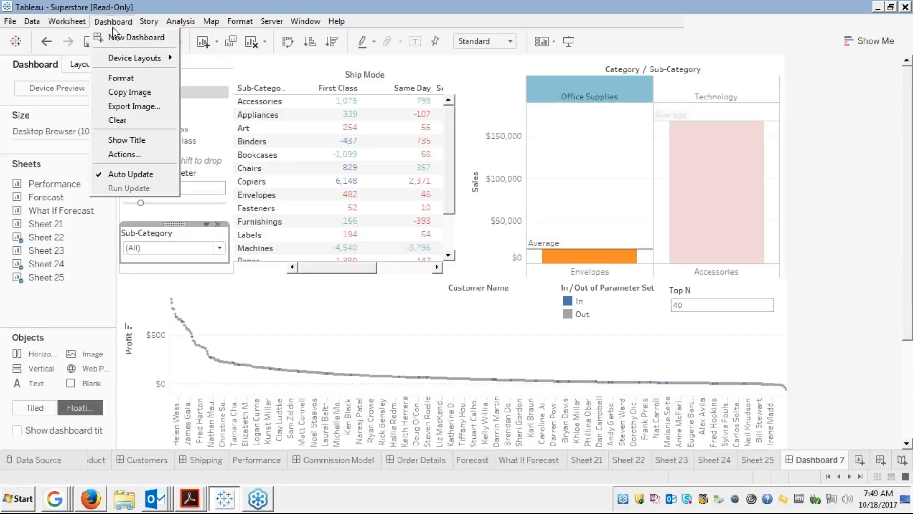
click(130, 155)
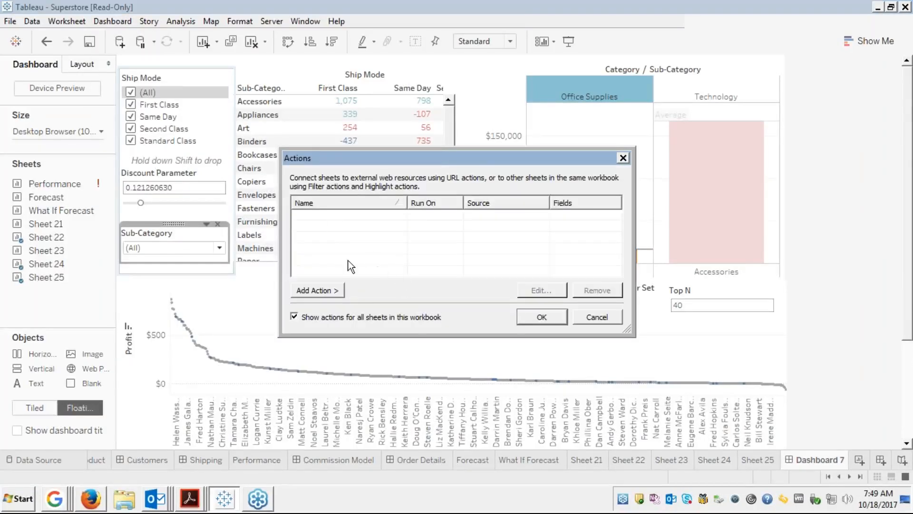
click(315, 291)
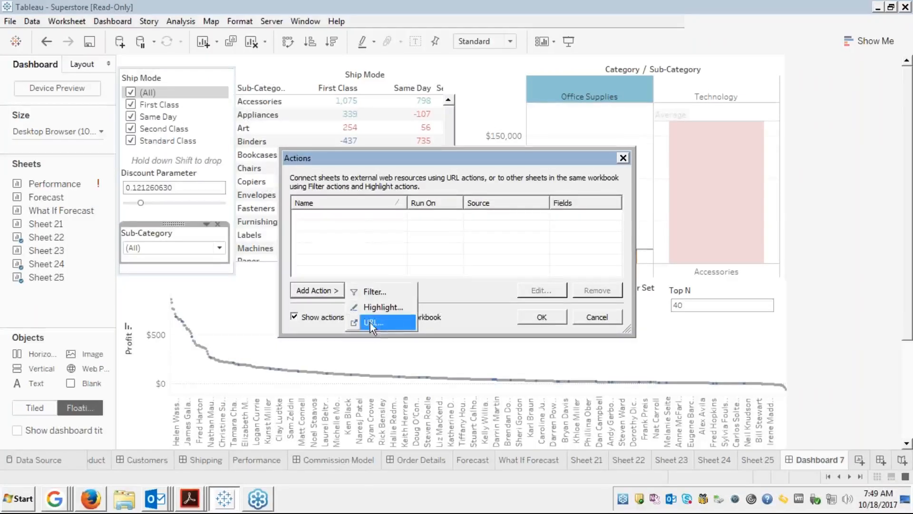
click(364, 291)
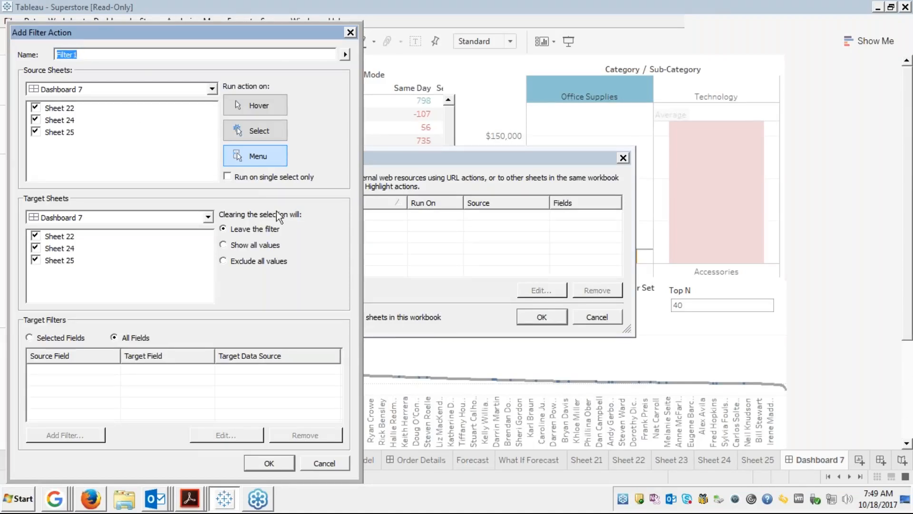
click(210, 89)
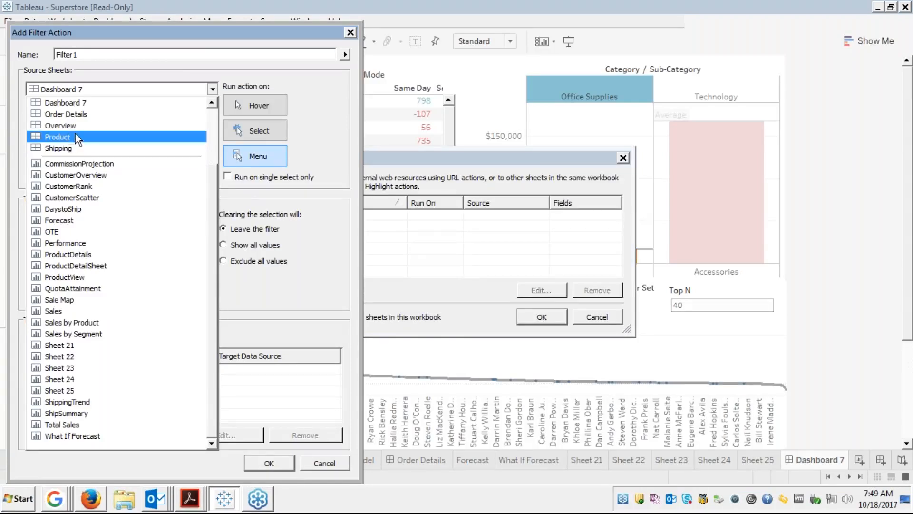
click(70, 103)
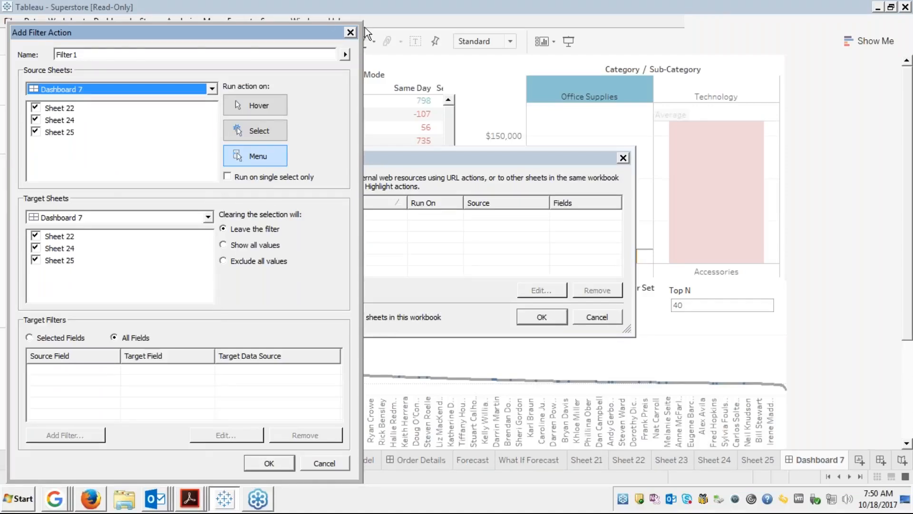
click(350, 32)
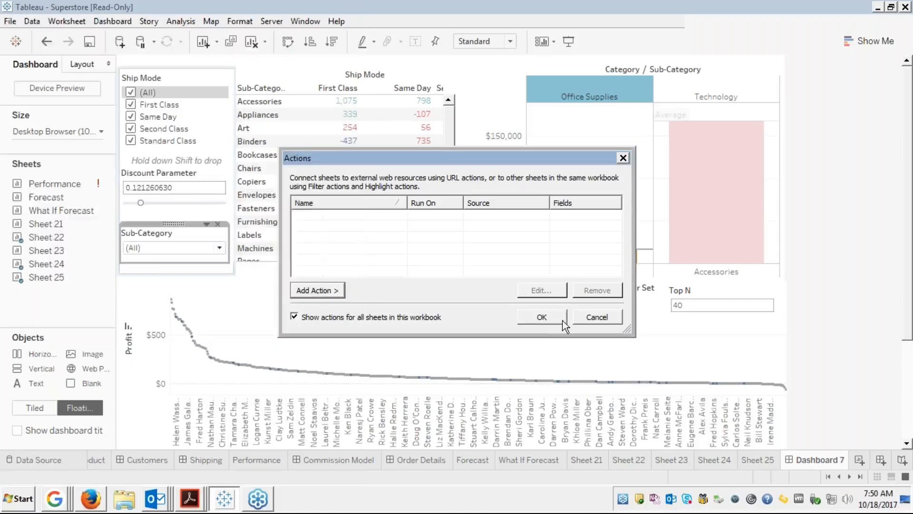
click(598, 318)
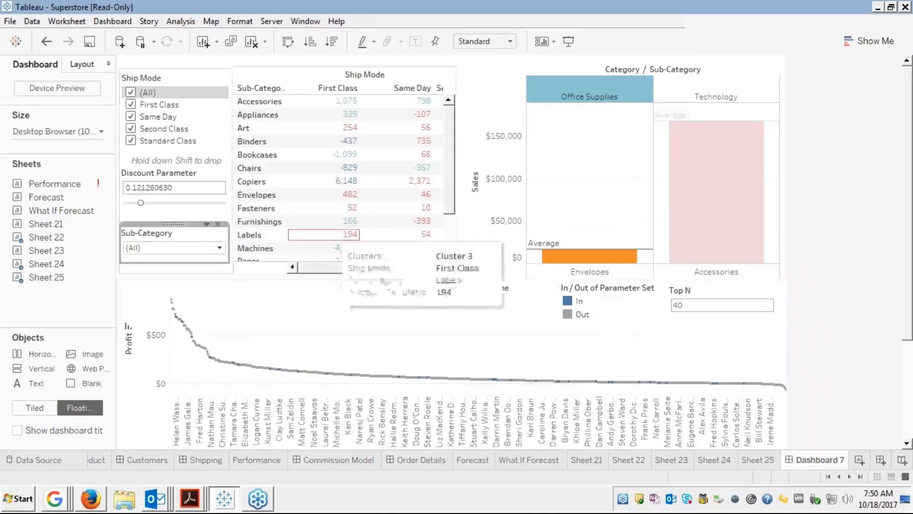
Rename Sheet 22 to 'Clusters by subcategories' and switch to the Sheet 23 scatter plot.
click(618, 461)
right_click(621, 461)
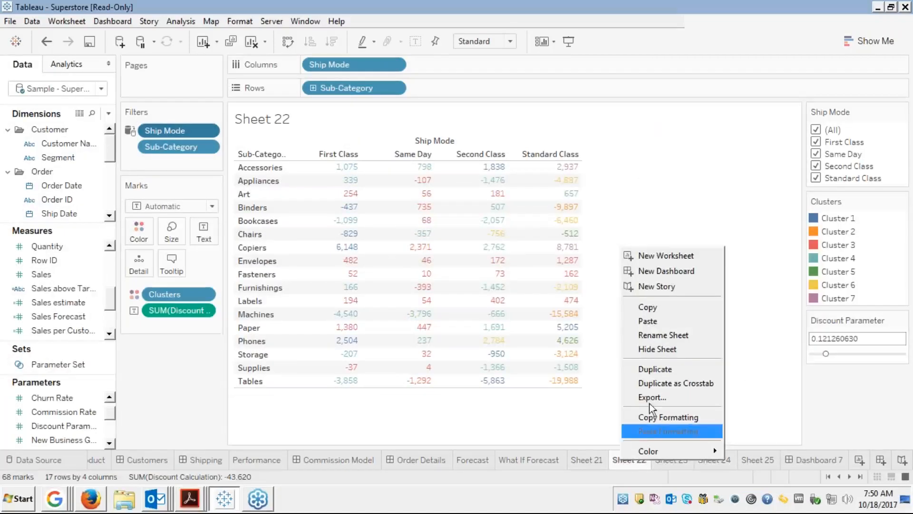
click(649, 331)
text(Clusters)
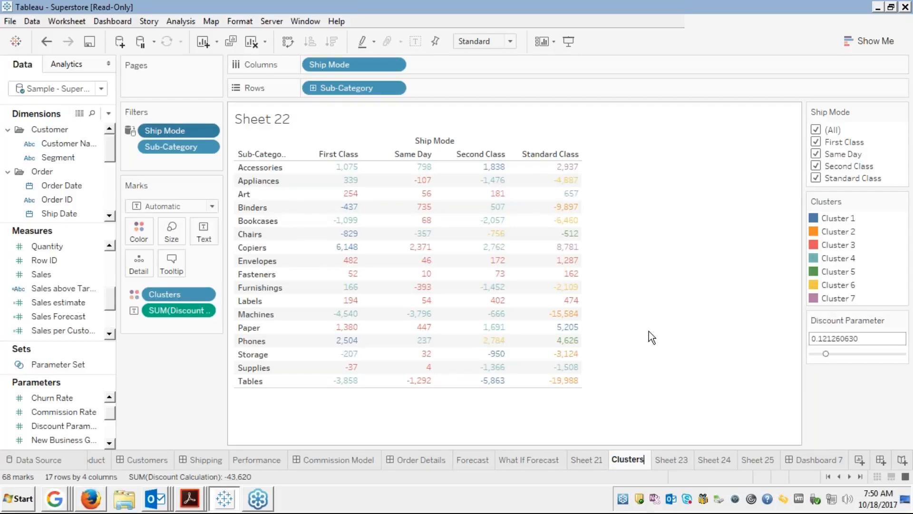
text( by)
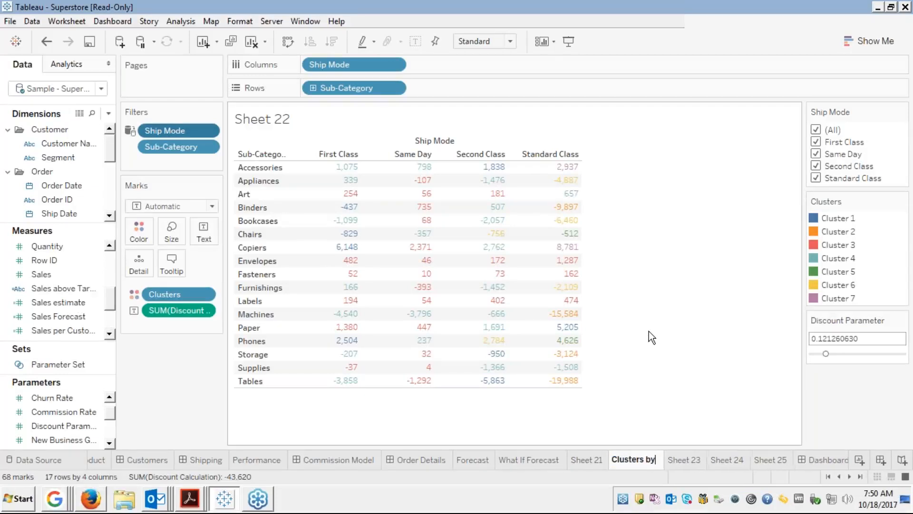
text( subcat)
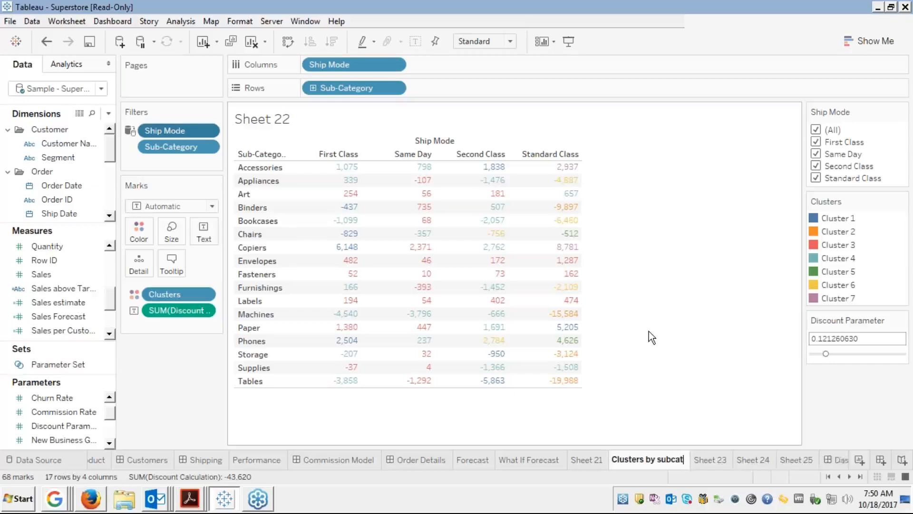
text(egories)
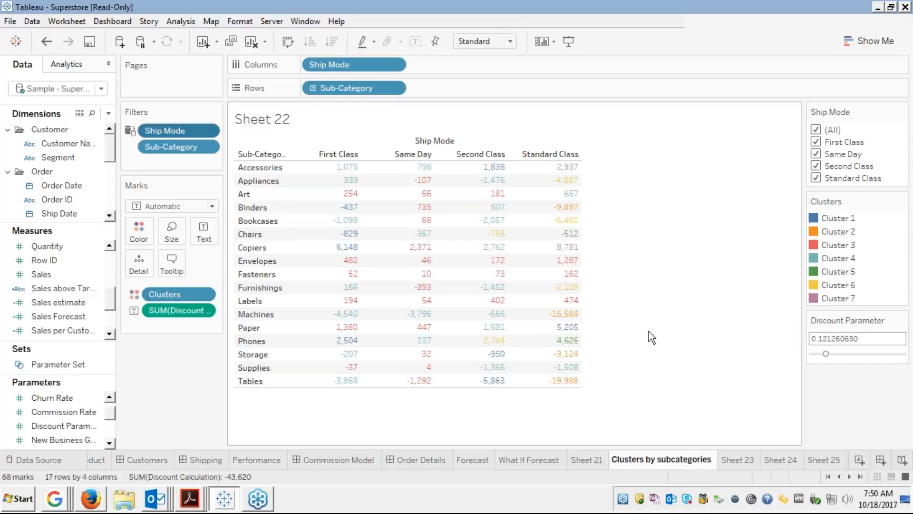
key(Return)
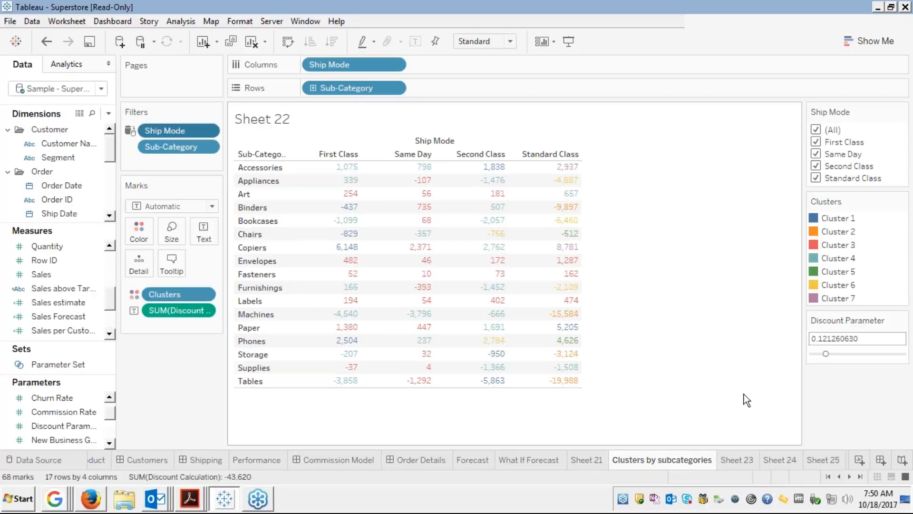
click(736, 461)
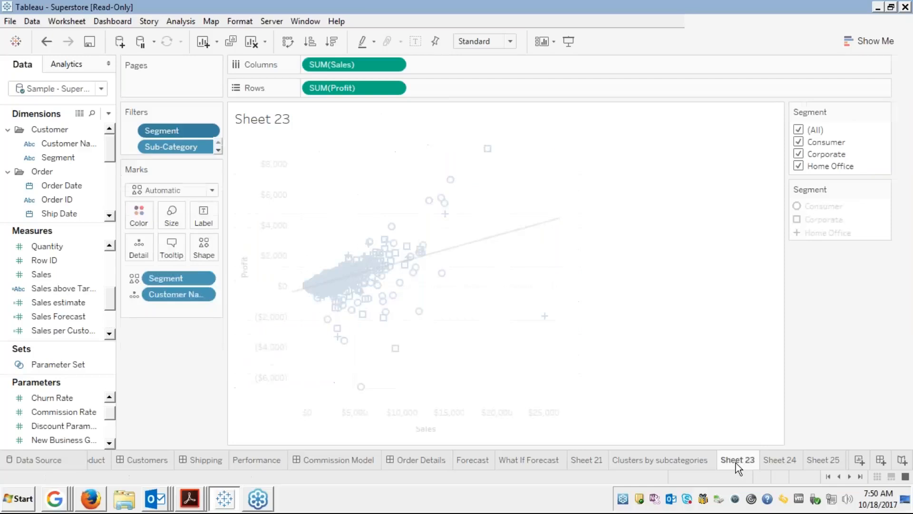
Rename Sheet 23 to 'Scatter Plots', then drag Sheet 24's Action (Ship Mode) filter off.
right_click(735, 464)
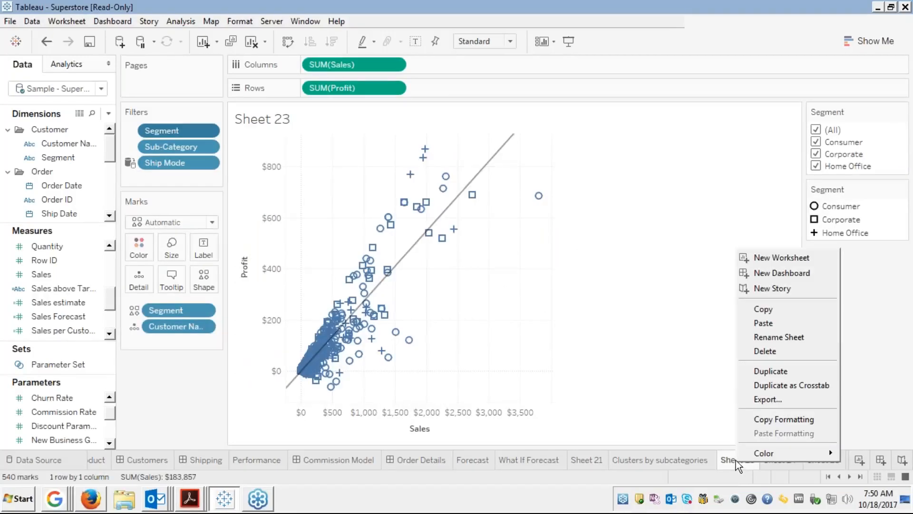
click(763, 335)
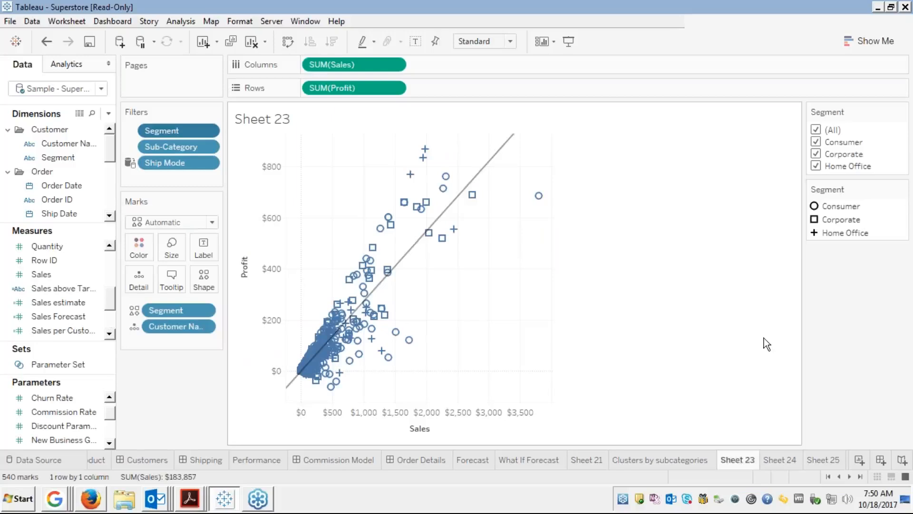
text(Scatter Plots)
key(Return)
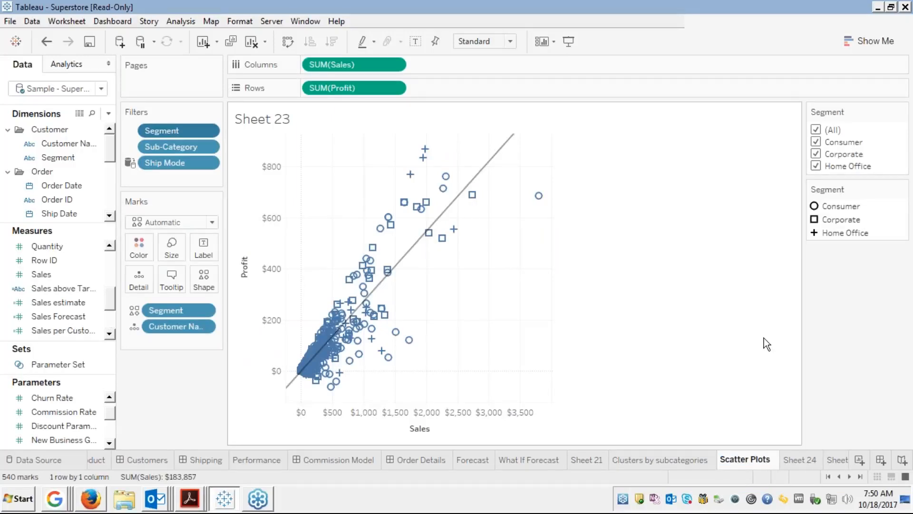
click(795, 459)
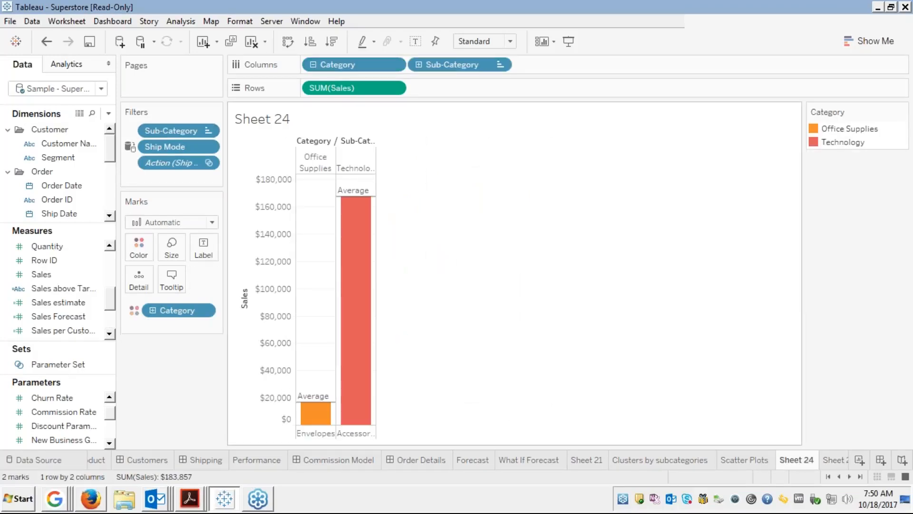
drag(200, 163, 95, 161)
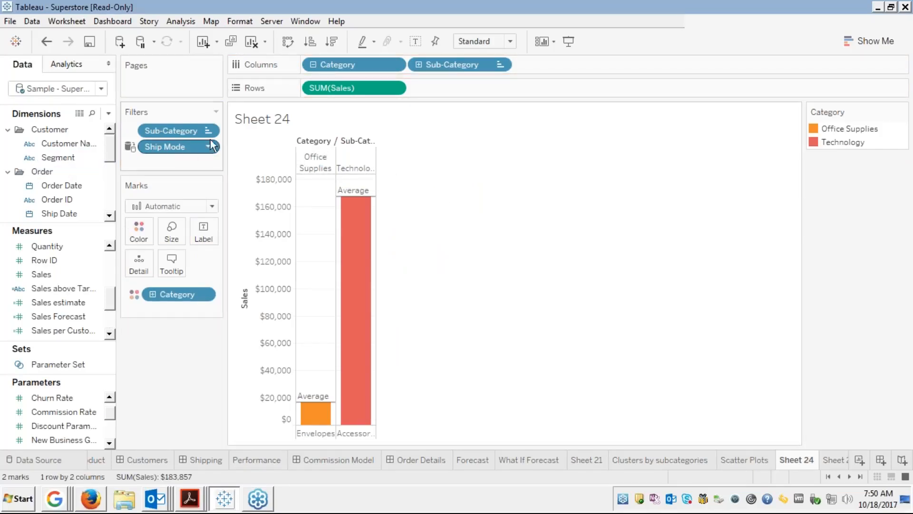
Drag Ship Mode off Sheet 24's Filters shelf, then drill Category up and back to Sub-Category.
drag(170, 151, 67, 159)
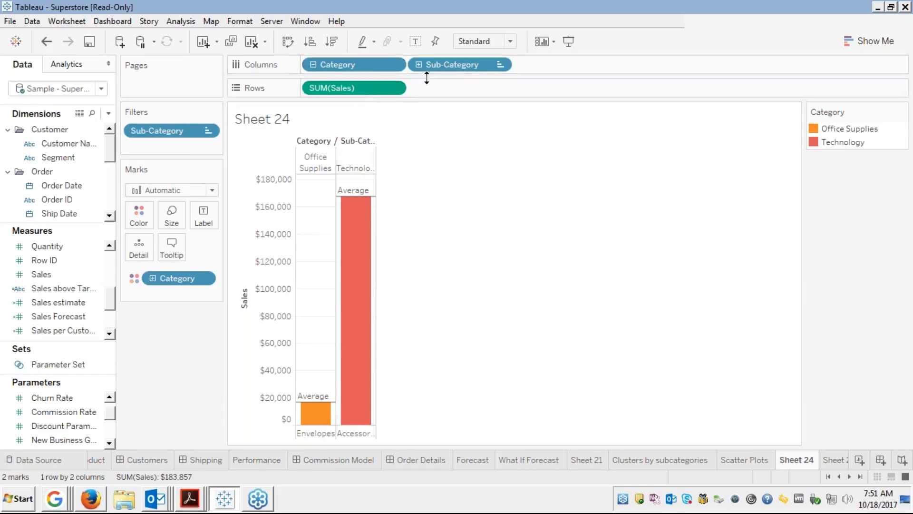
click(313, 64)
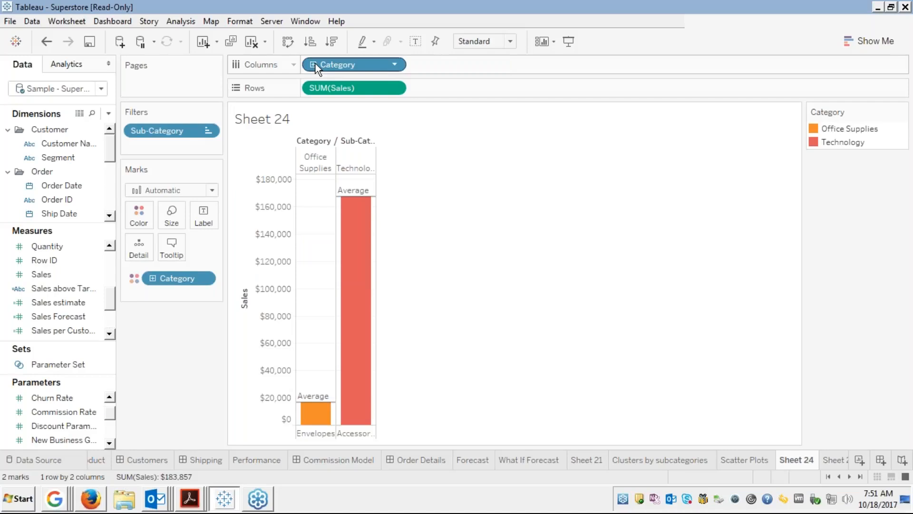
click(314, 65)
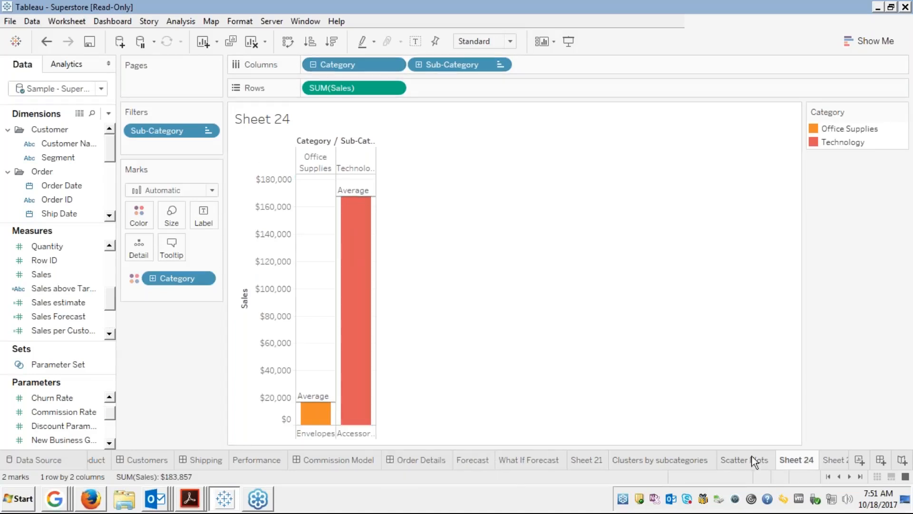
click(830, 460)
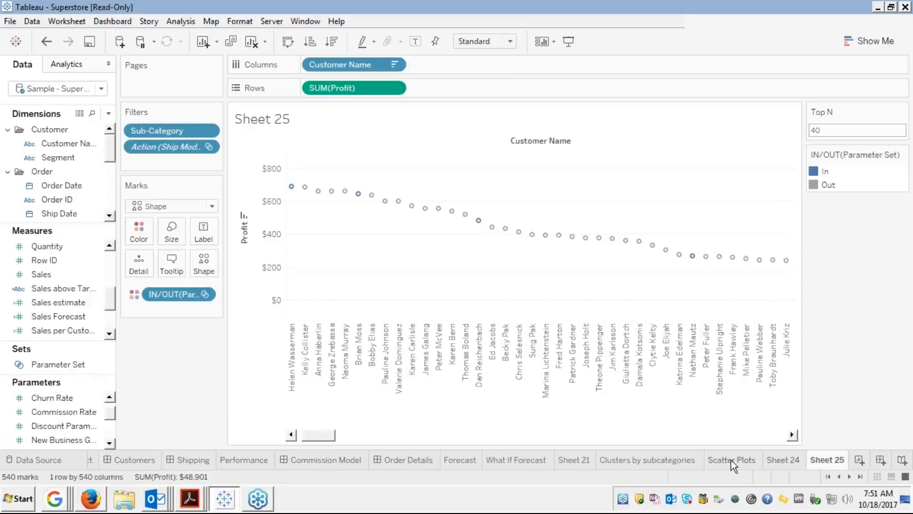
click(859, 476)
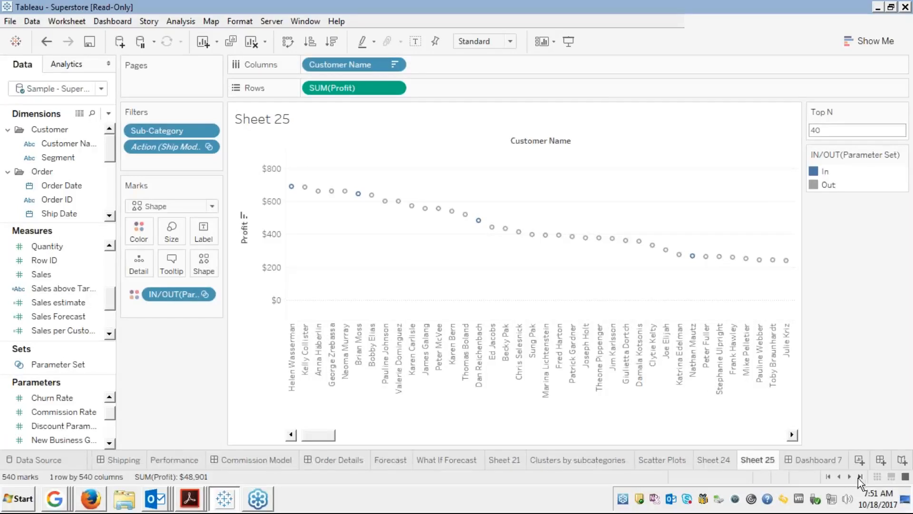
click(718, 462)
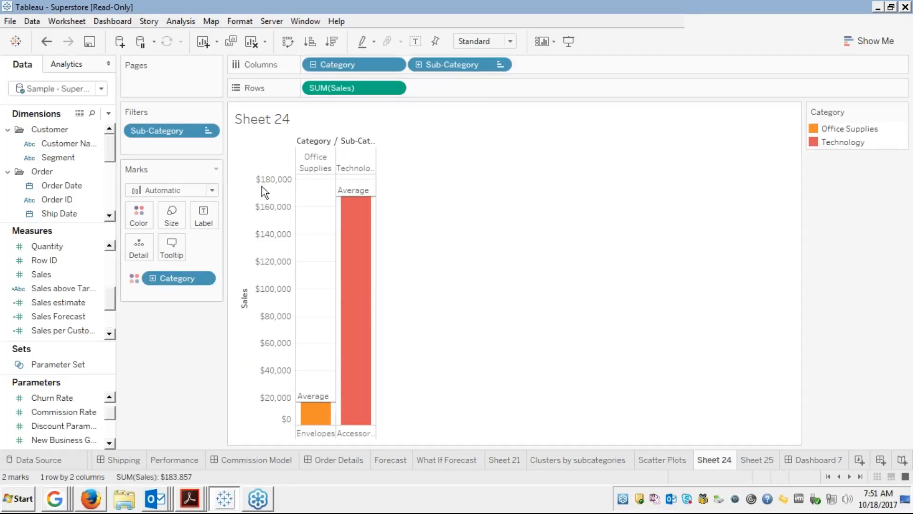
mouse_move(361, 214)
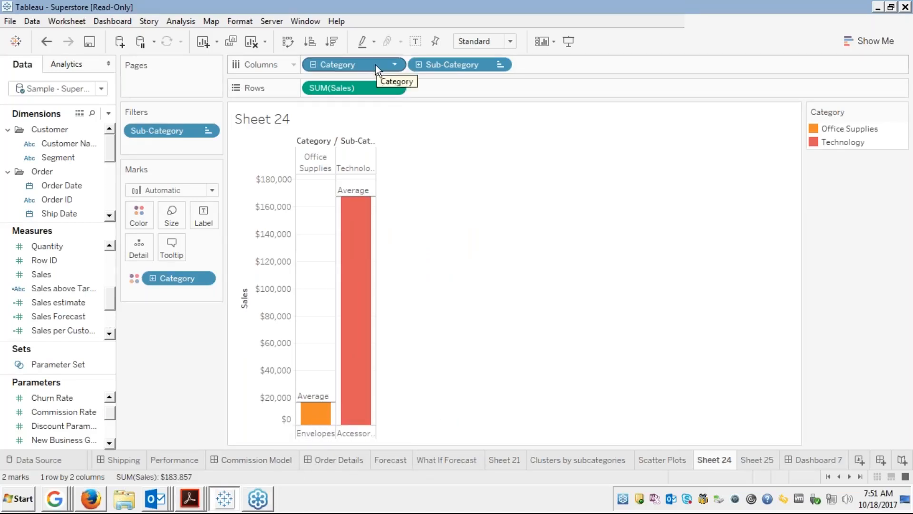
drag(375, 64, 45, 160)
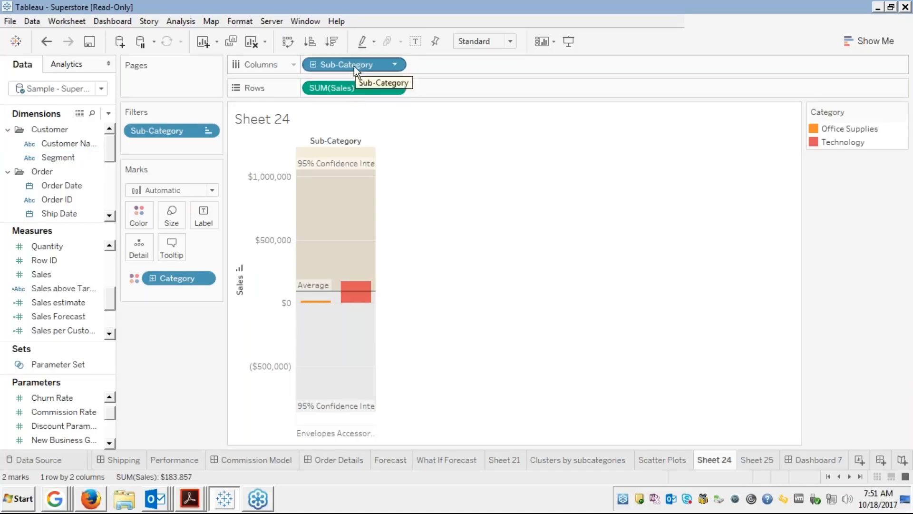
drag(352, 63, 62, 181)
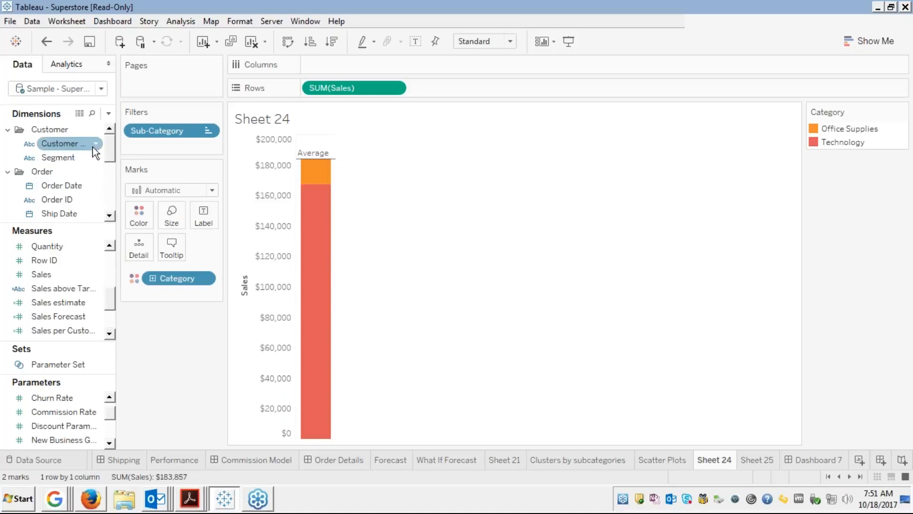
click(110, 199)
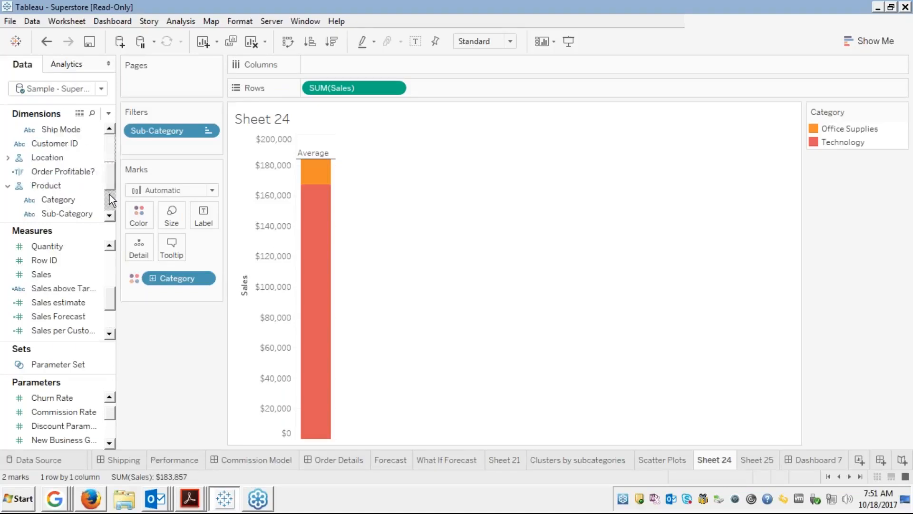
click(47, 186)
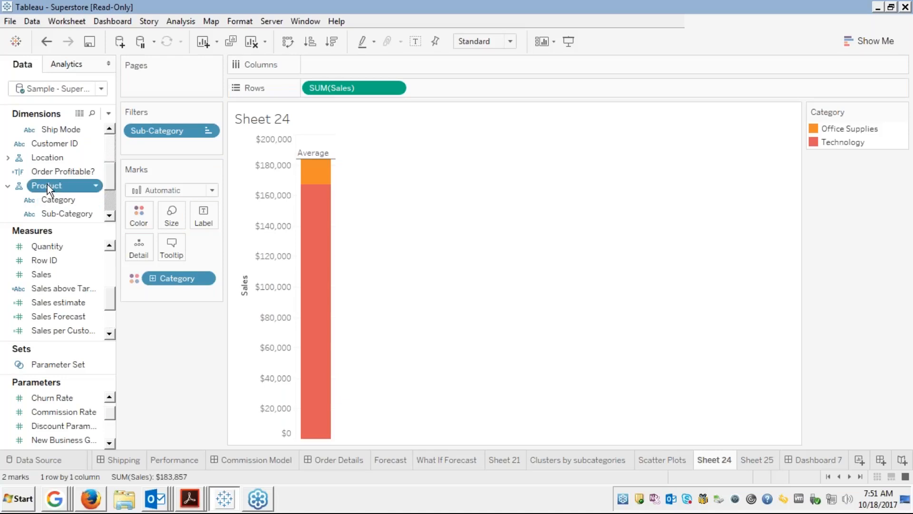
drag(47, 184, 335, 70)
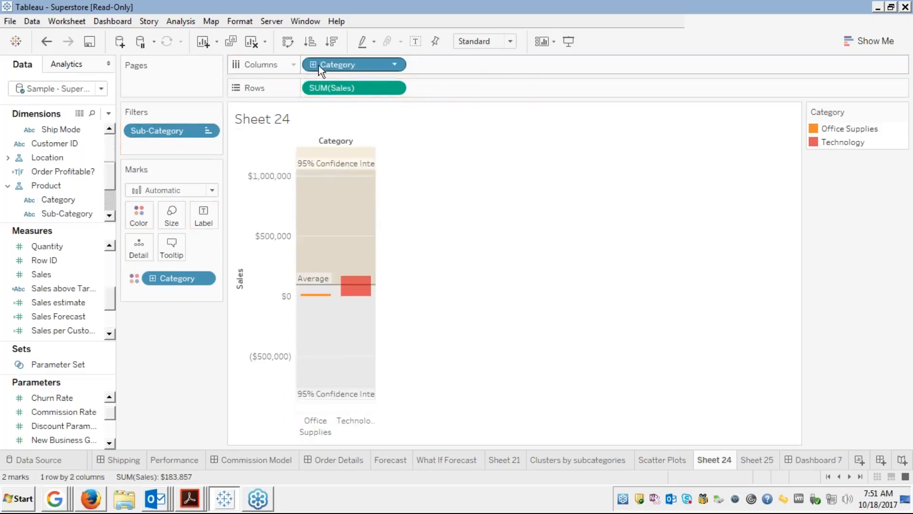
click(314, 65)
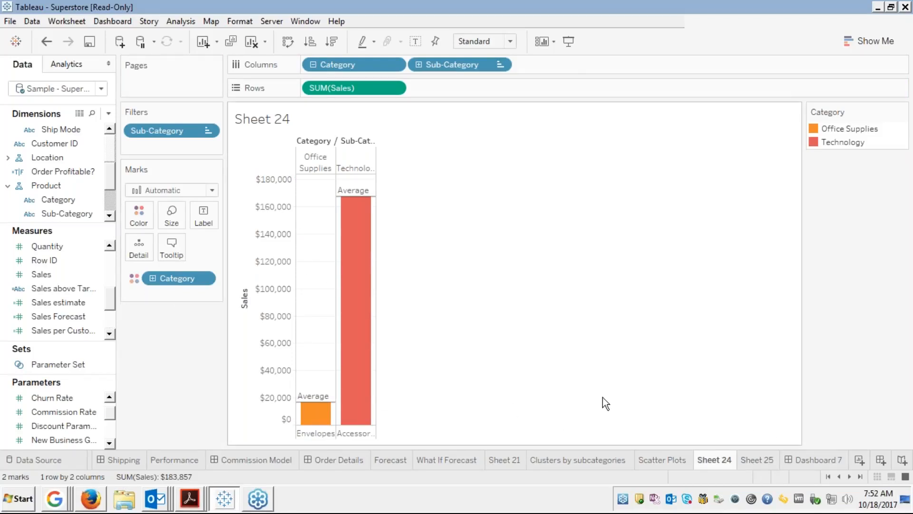
Hide Sheet 24, then remove its sales chart from Dashboard 7 and delete the worksheet.
right_click(710, 460)
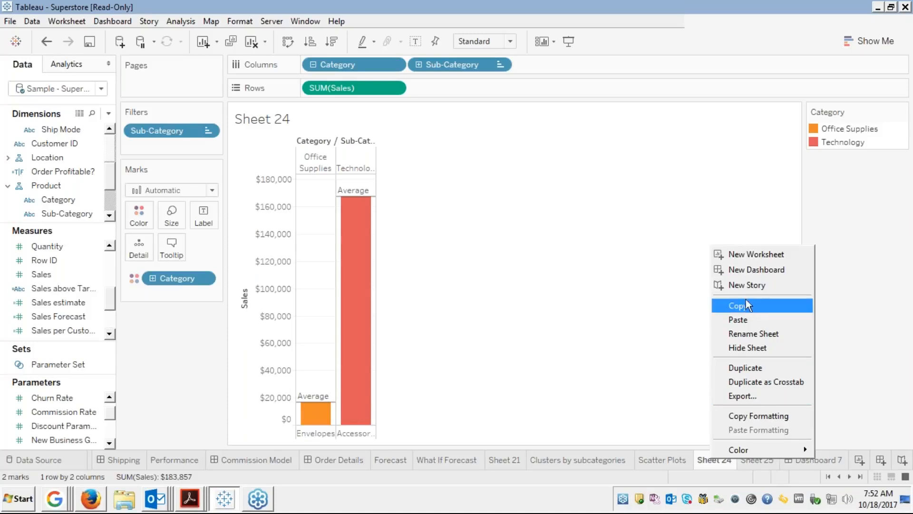
click(737, 347)
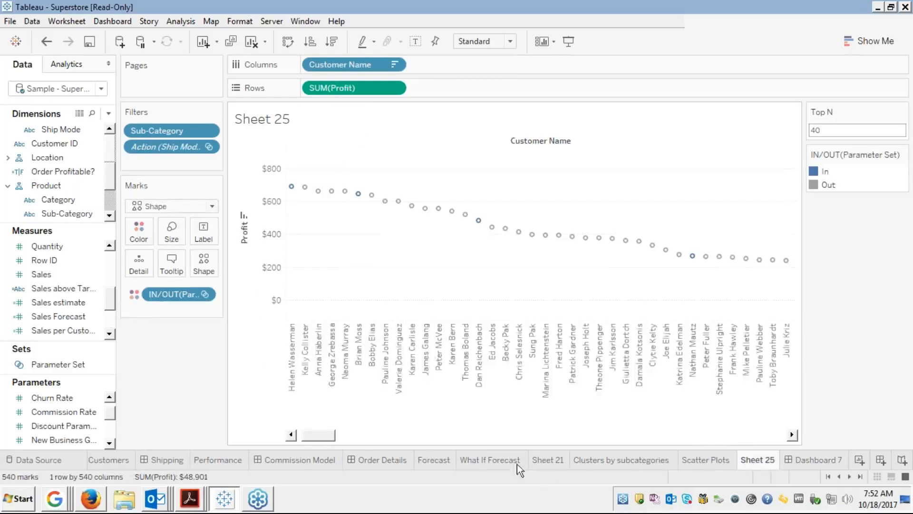
click(807, 460)
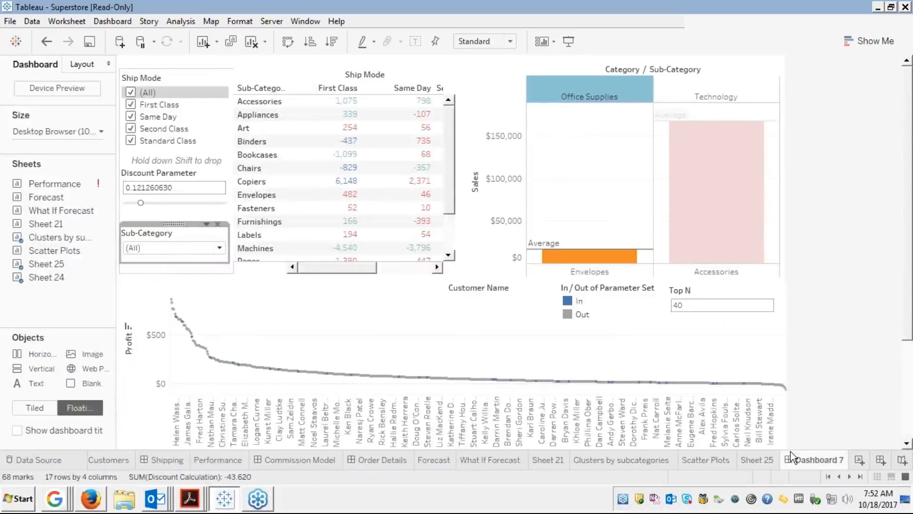
click(709, 78)
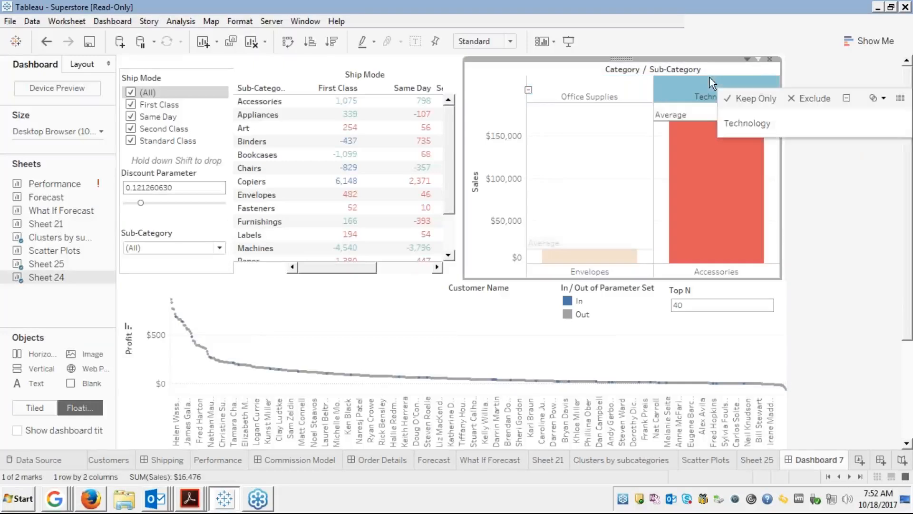
click(770, 59)
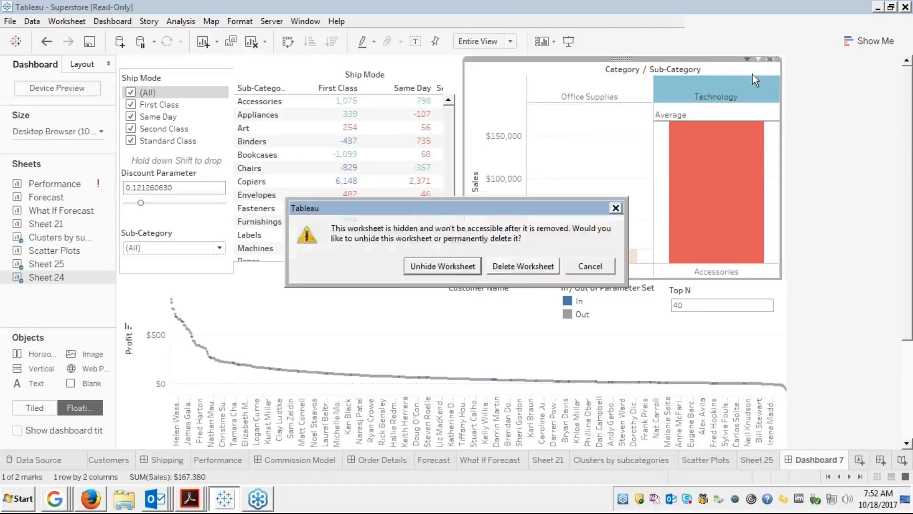
click(504, 266)
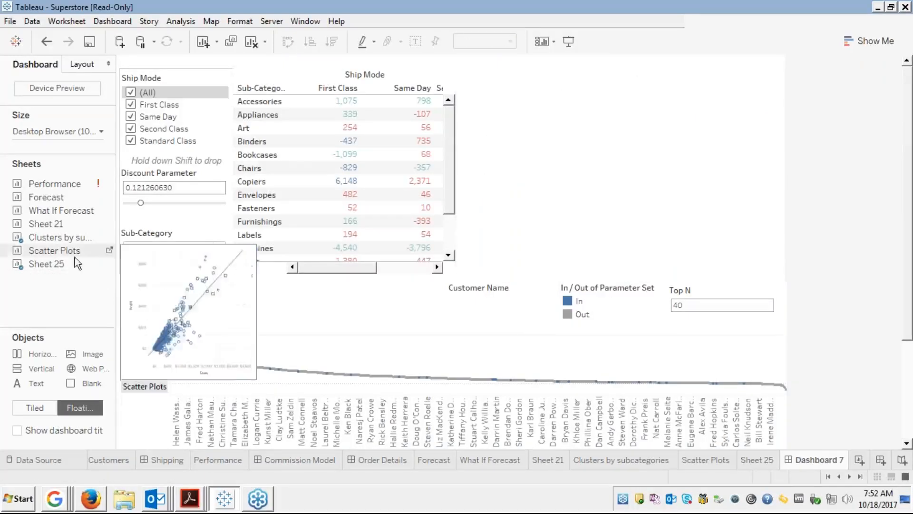
drag(64, 250, 518, 83)
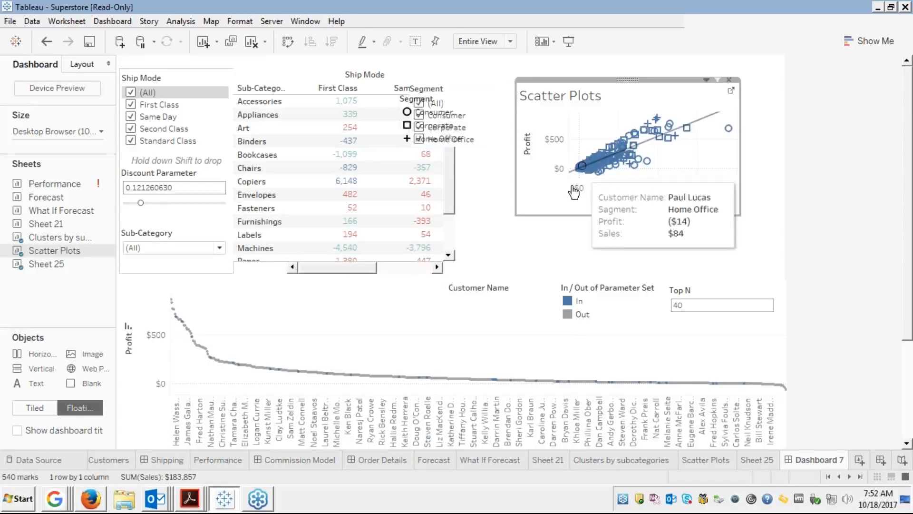
key(ctrl+z)
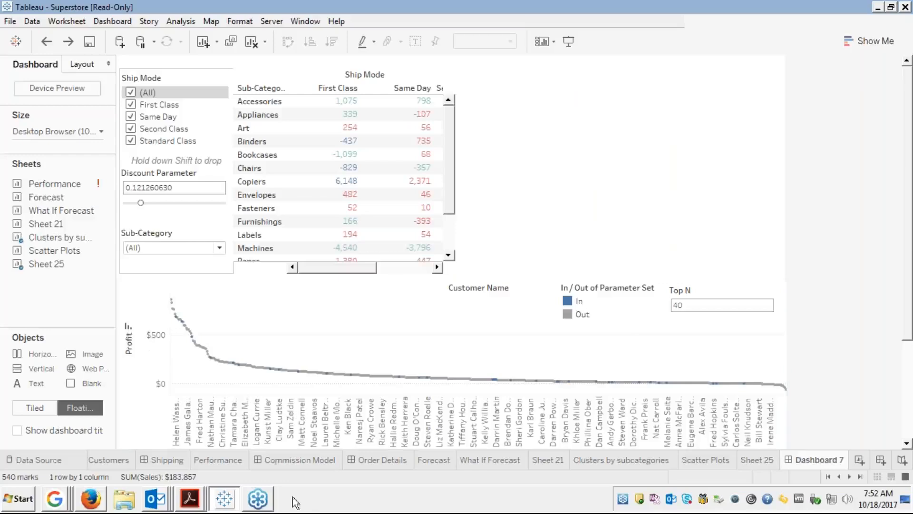
On new Sheet 26, chart summed Sales by Category and Sub-Category, coloured by Category.
click(759, 460)
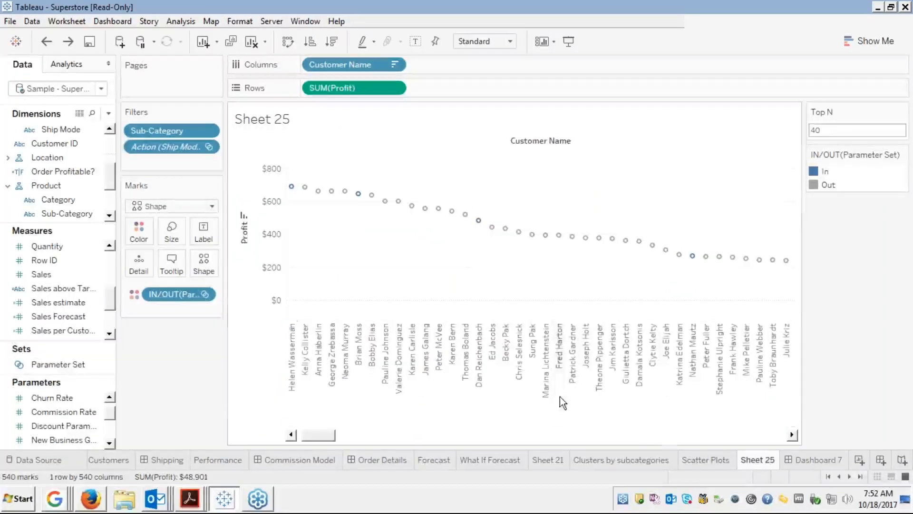
click(860, 460)
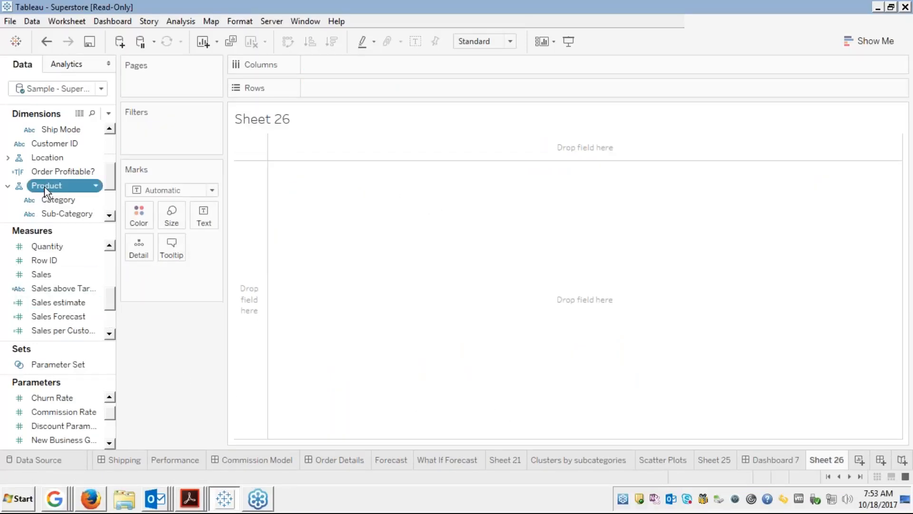
drag(44, 186, 317, 69)
click(43, 278)
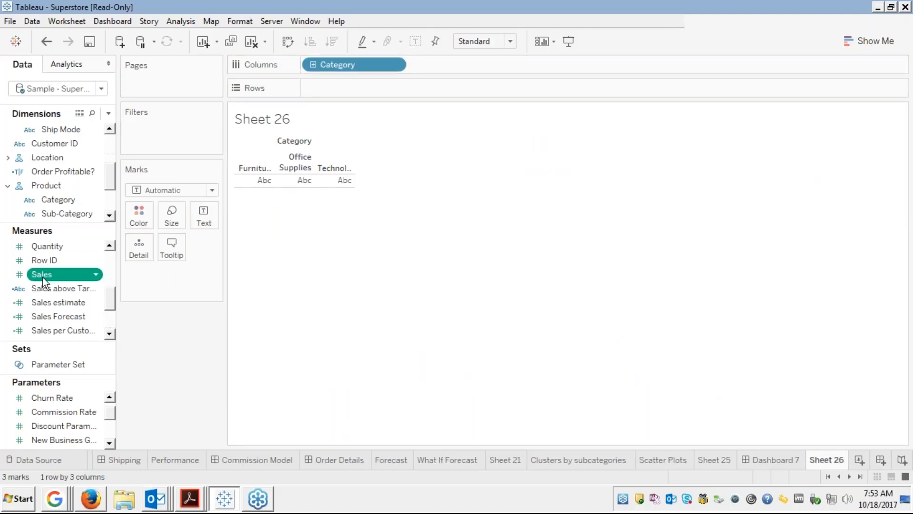
drag(42, 276, 337, 88)
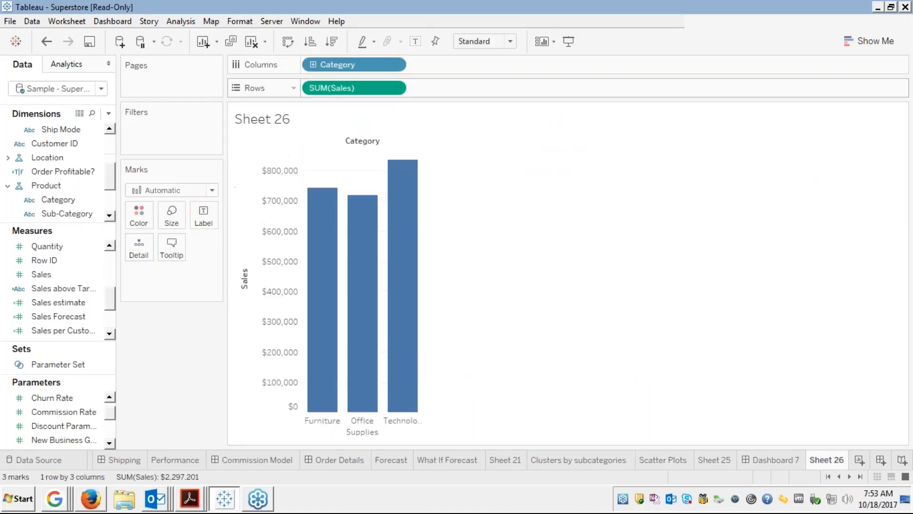
click(313, 65)
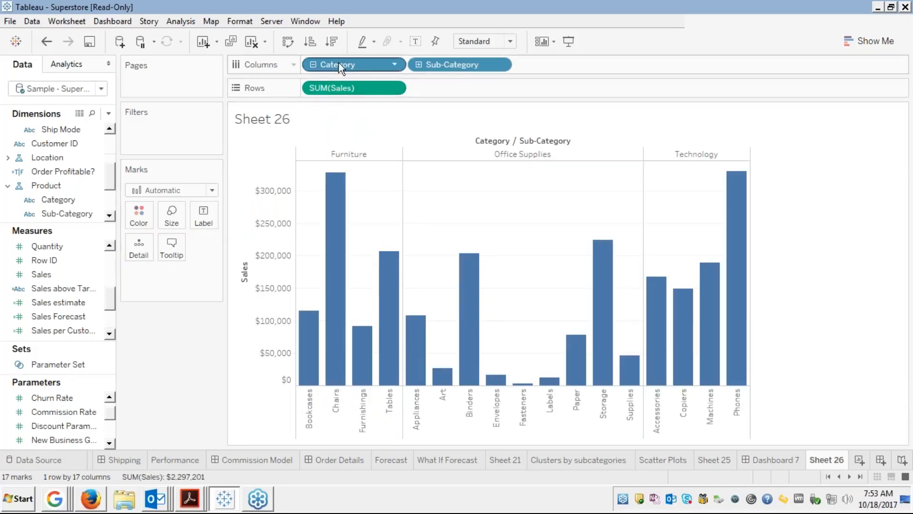
drag(339, 63, 140, 213)
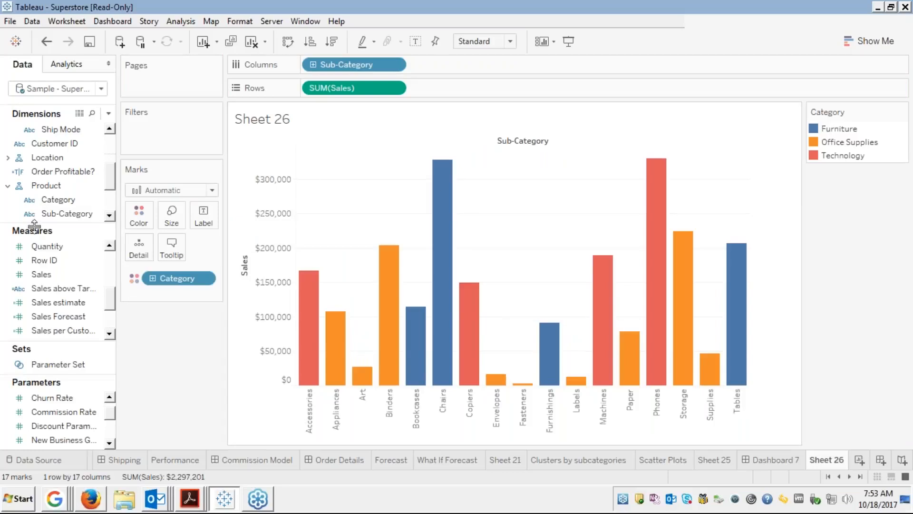
drag(56, 199, 310, 67)
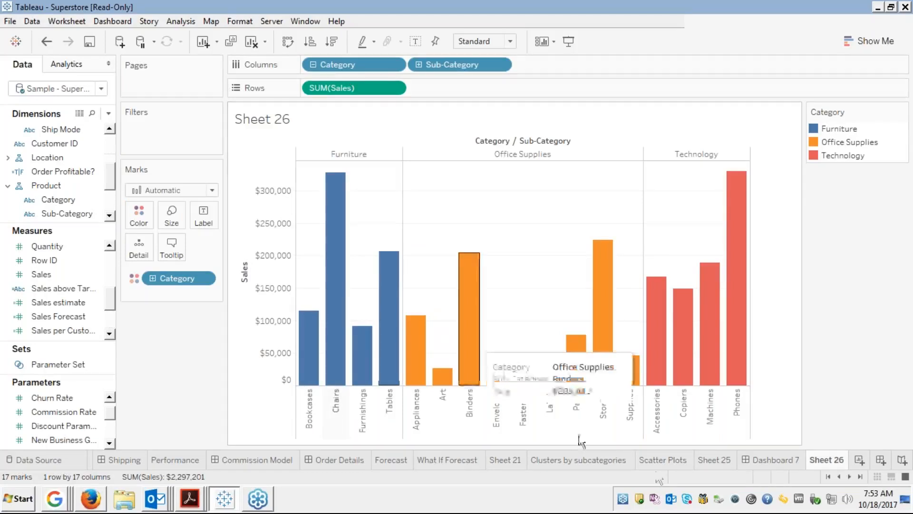
Rename the Sheet 26 tab to 'Categories sales', updating its chart title to match.
right_click(832, 460)
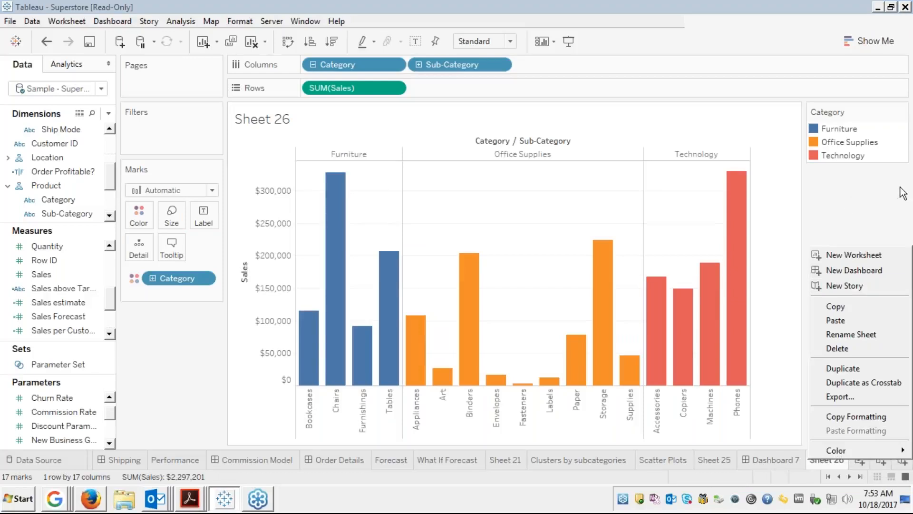
click(875, 191)
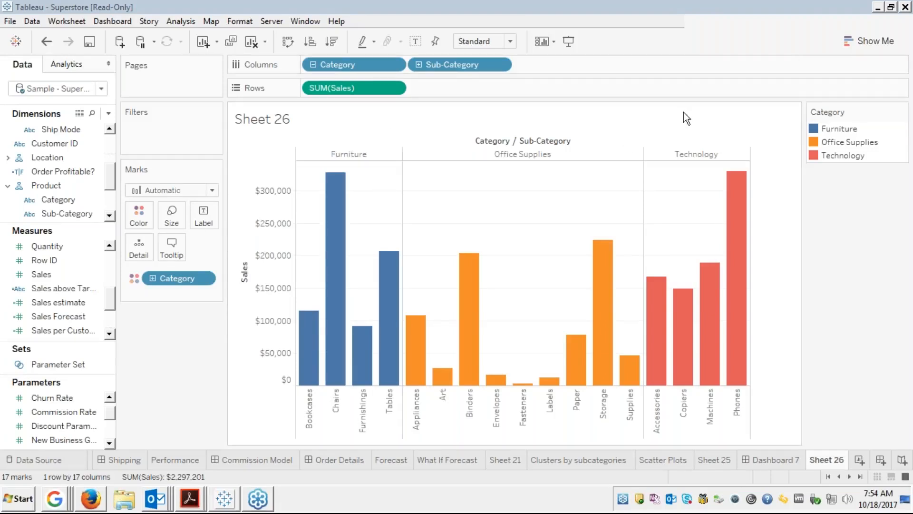
right_click(824, 459)
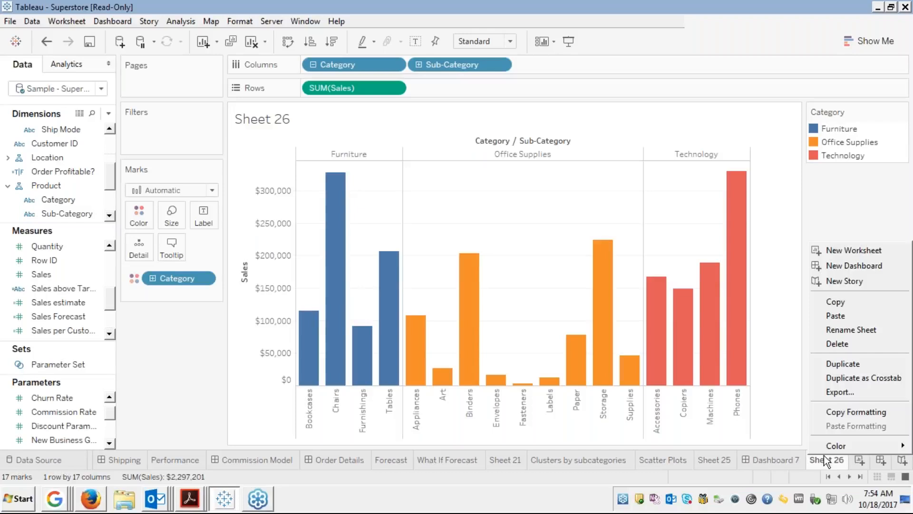
click(834, 331)
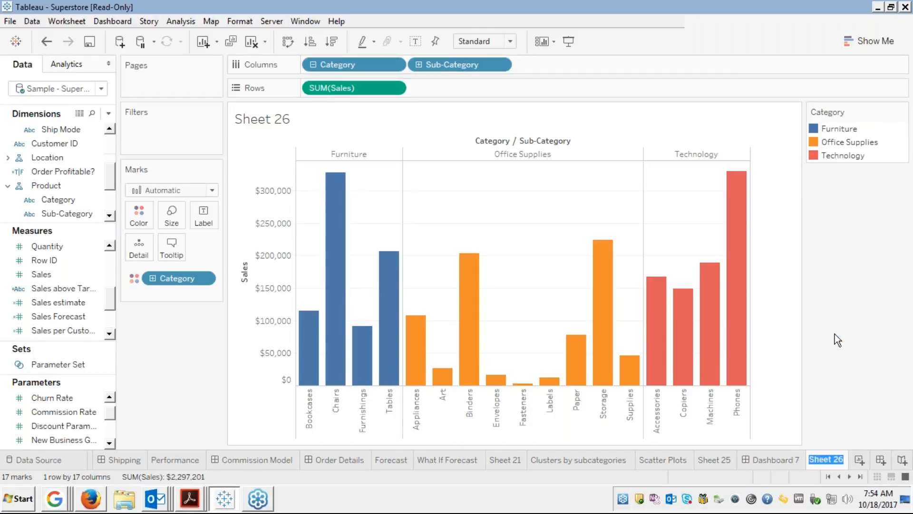
text(Categories)
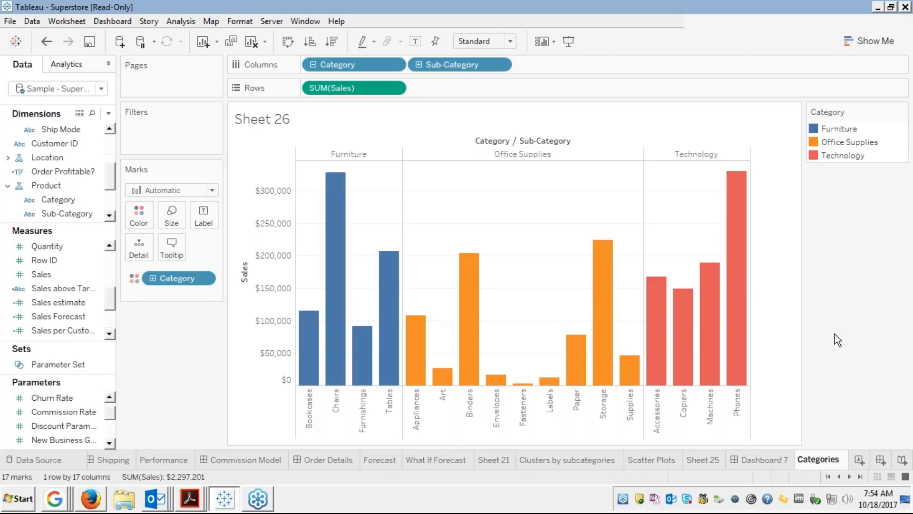
text(sales)
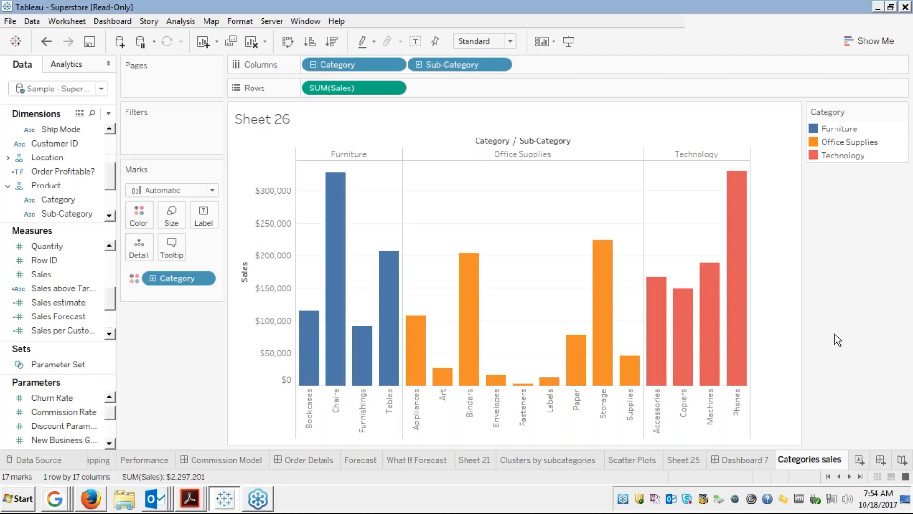
key(Return)
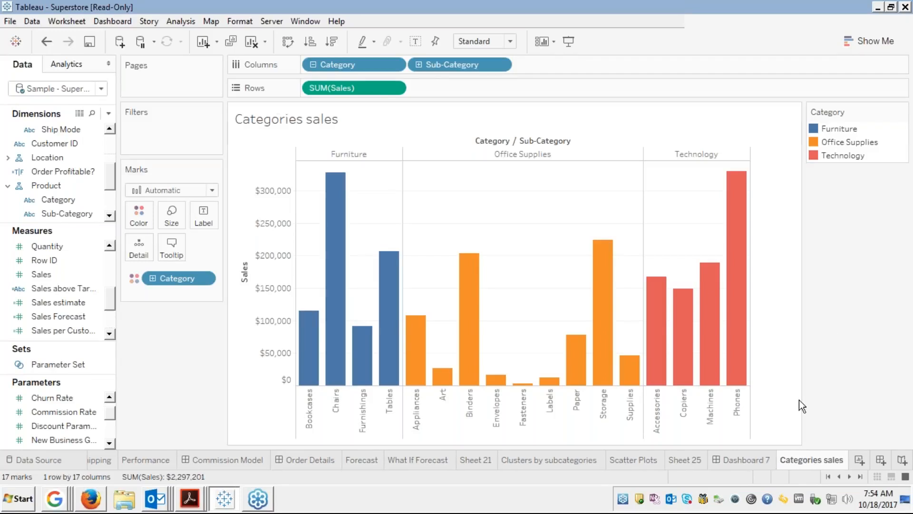
Add the Categories sales chart to Dashboard 7's upper right and enlarge it wider and taller.
click(748, 461)
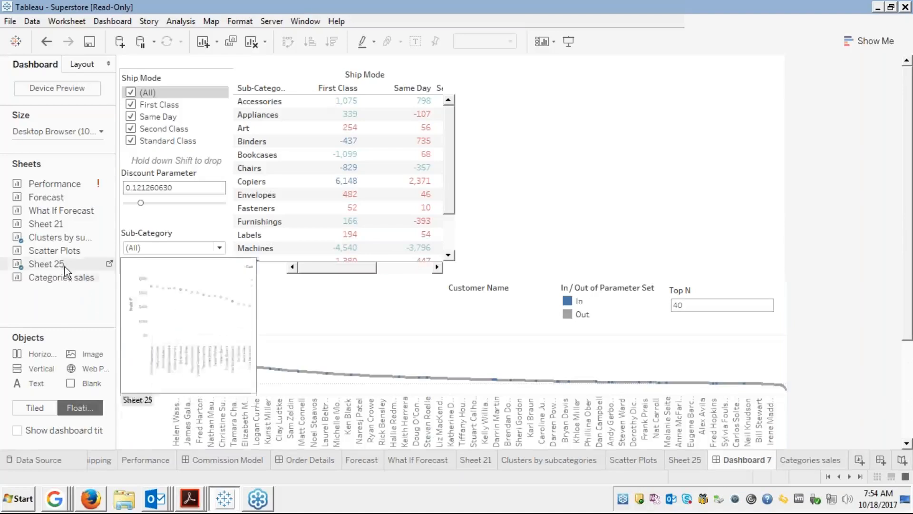
drag(59, 281, 492, 87)
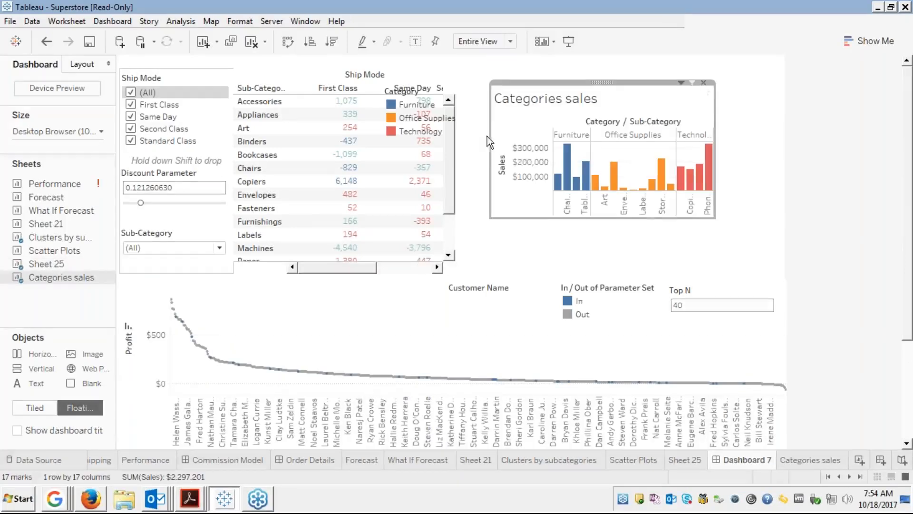
drag(489, 135, 456, 135)
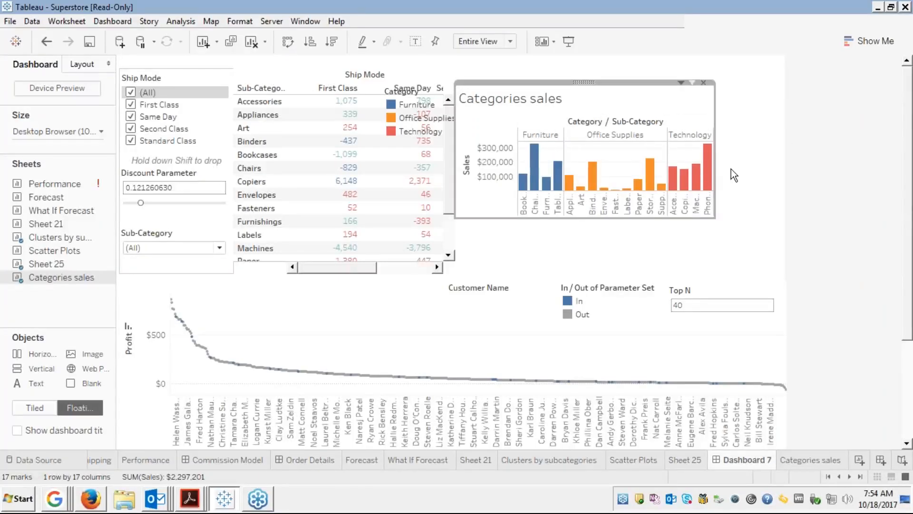
drag(715, 169, 782, 168)
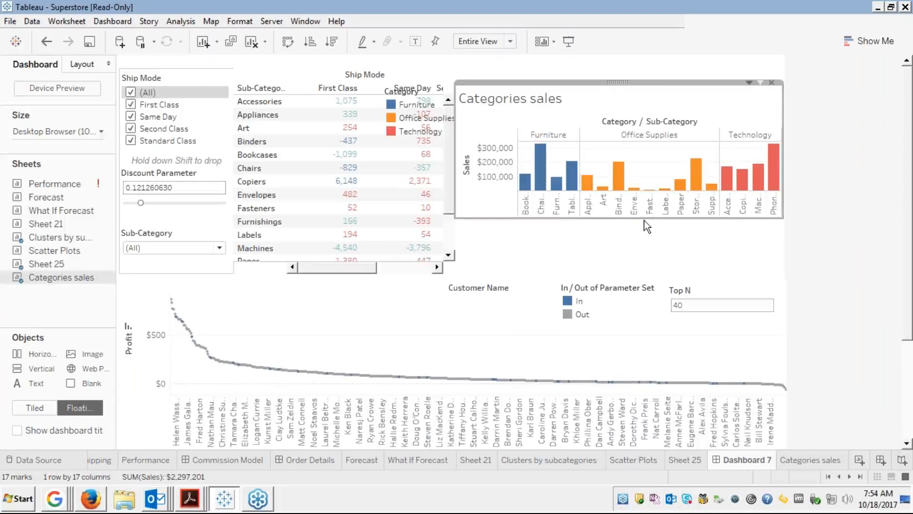
drag(660, 219, 663, 275)
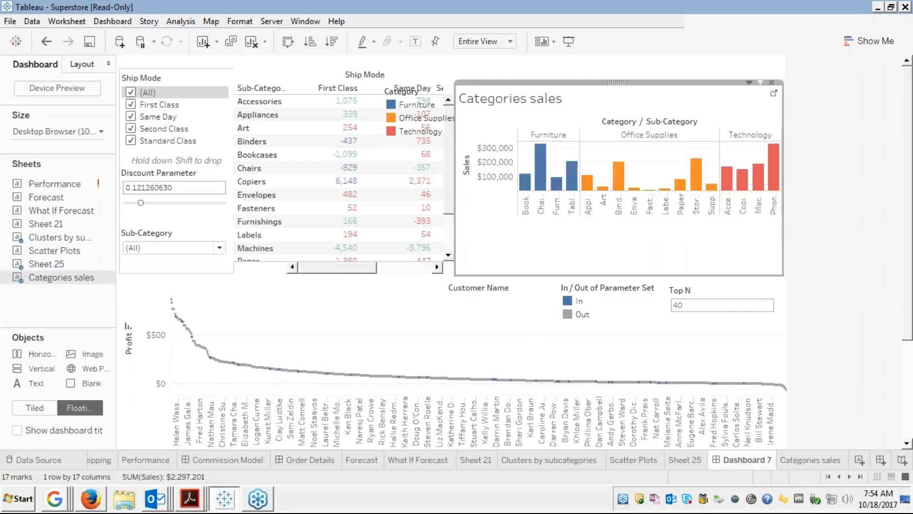
Remove the Categories sales chart's Category colour legend from the dashboard.
click(413, 111)
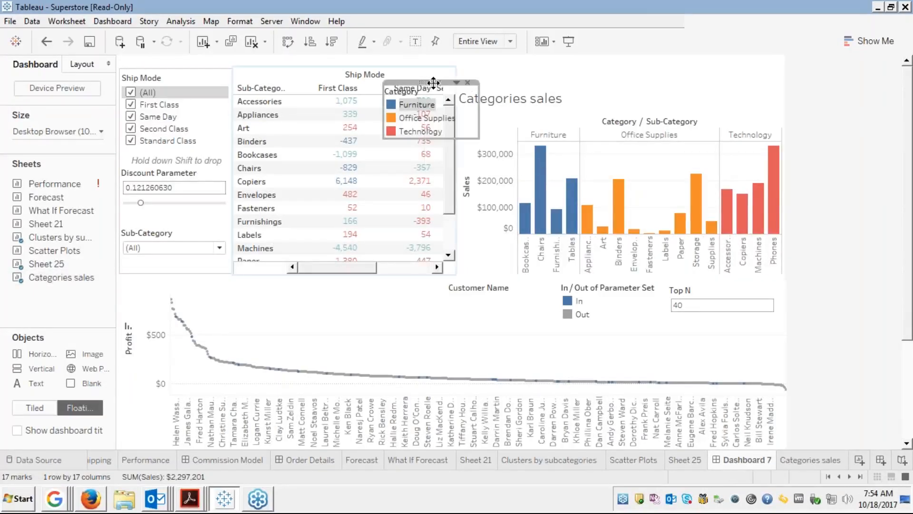
drag(433, 81, 500, 101)
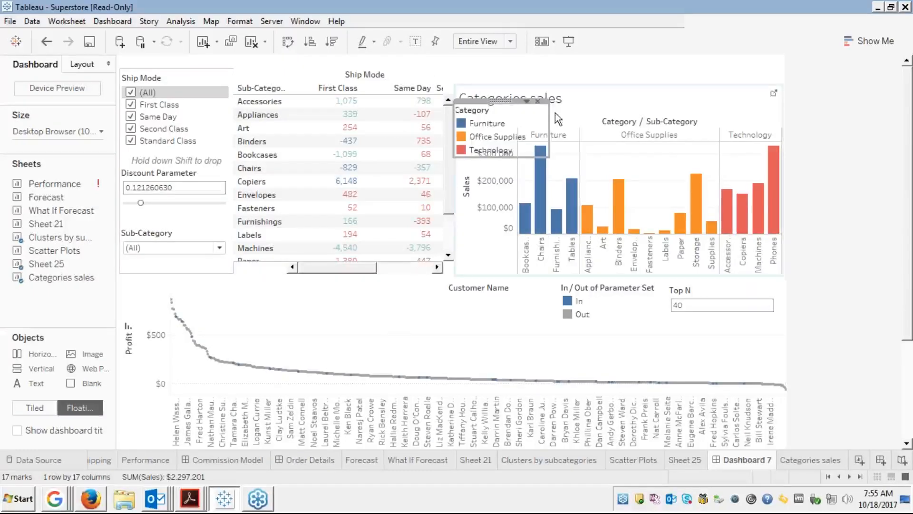
drag(533, 125, 519, 125)
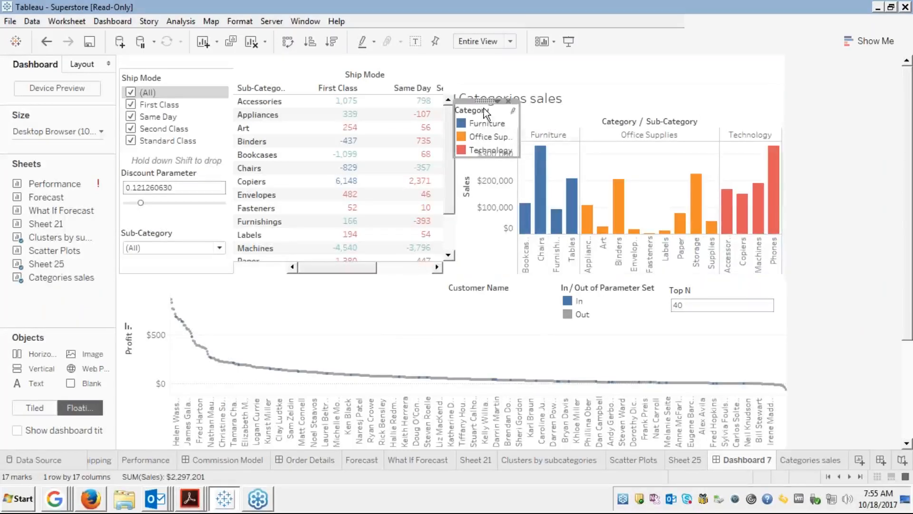
drag(483, 100, 724, 76)
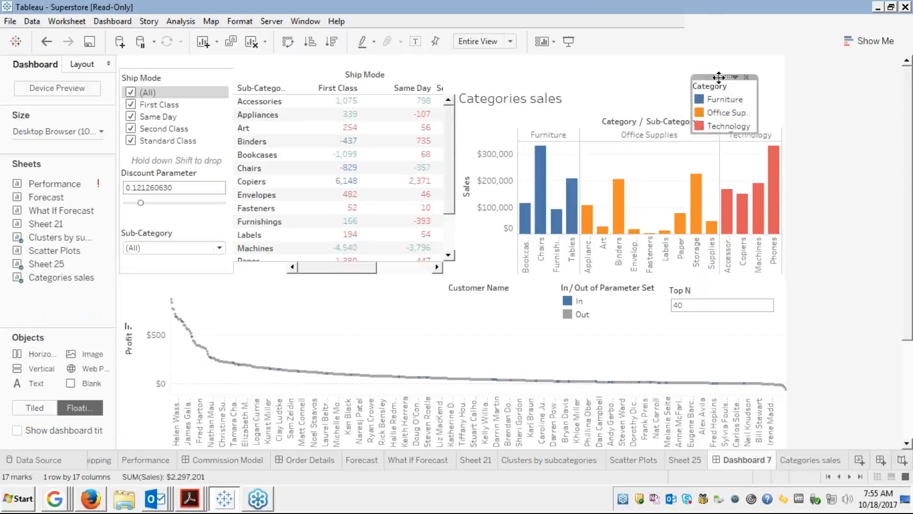
click(686, 97)
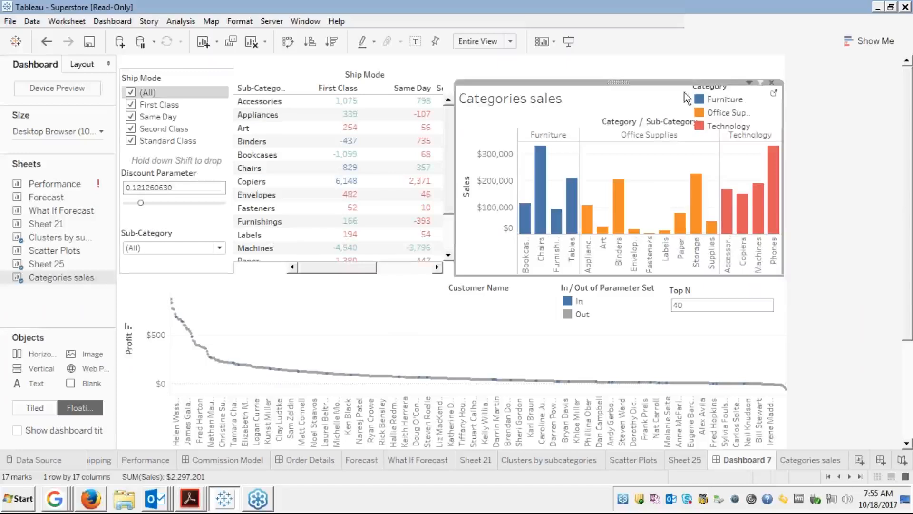
click(748, 103)
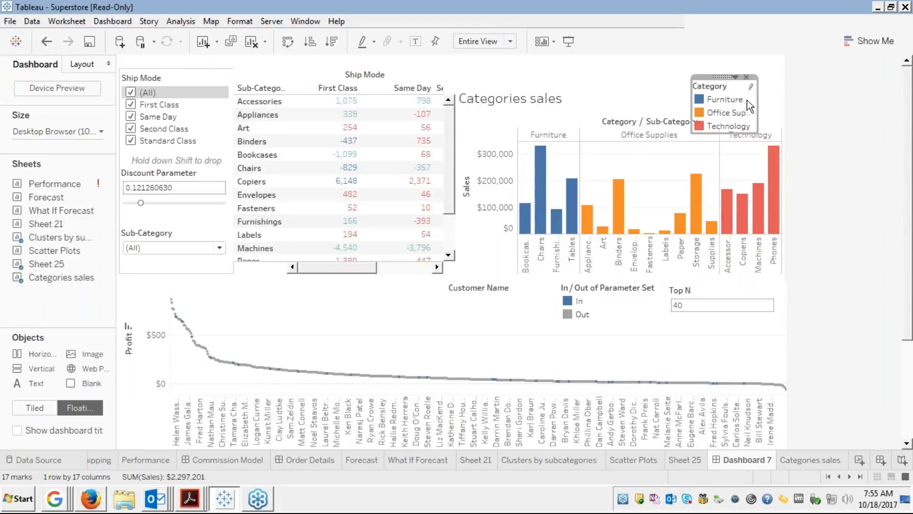
click(746, 77)
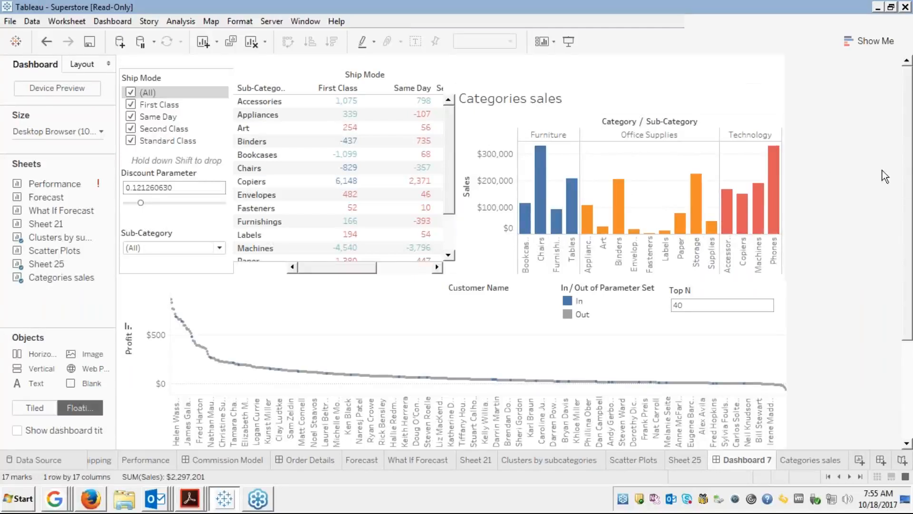
click(403, 78)
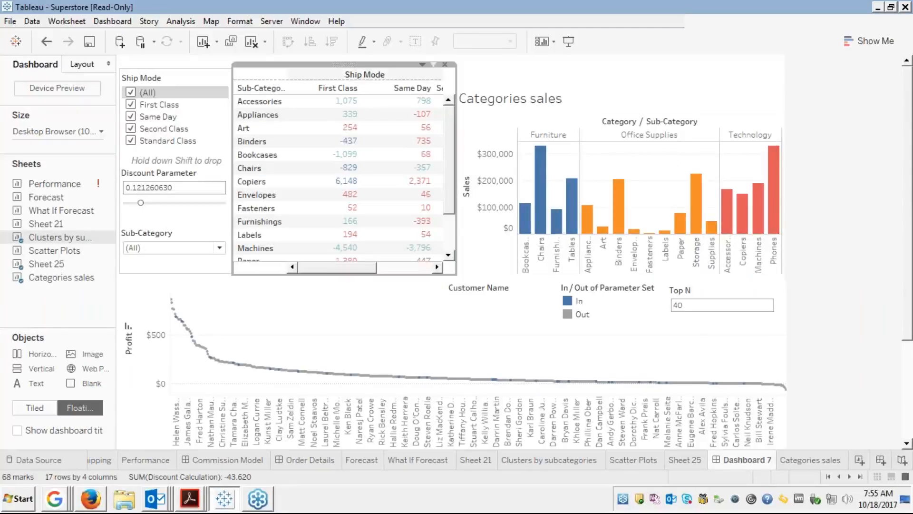
click(423, 64)
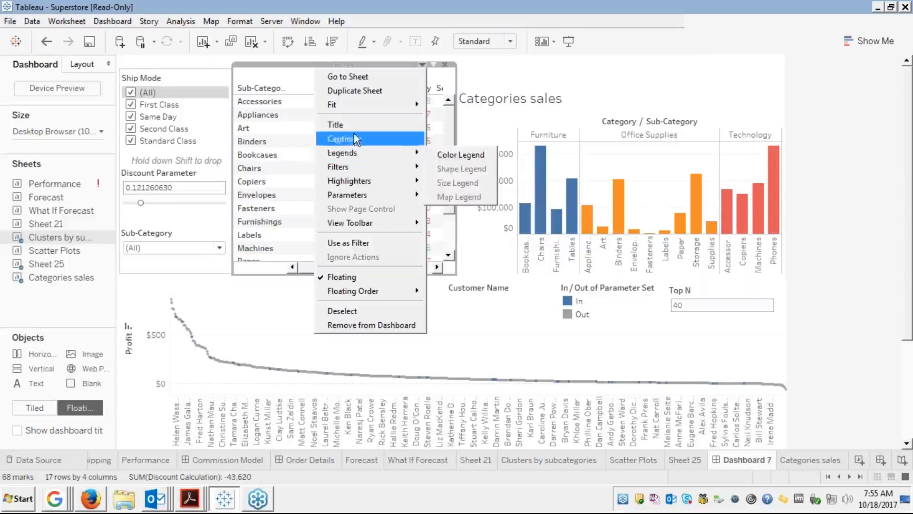
mouse_move(356, 159)
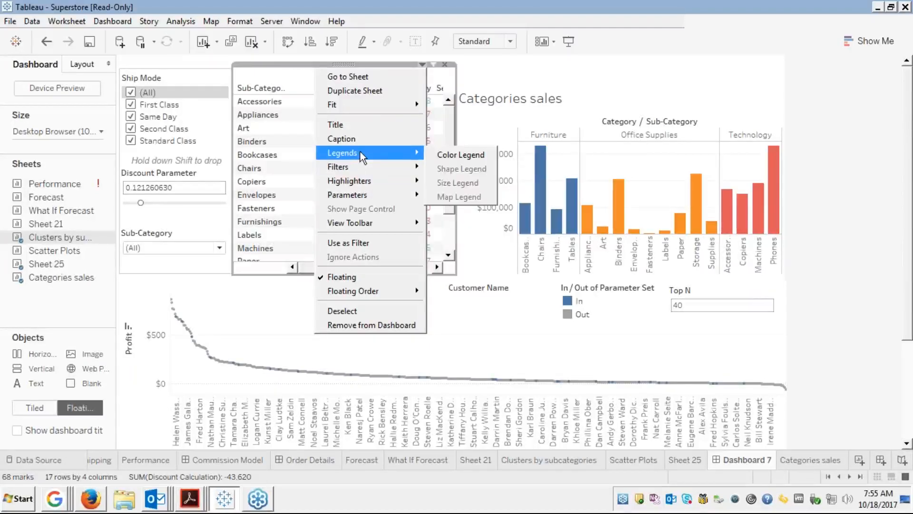
mouse_move(363, 229)
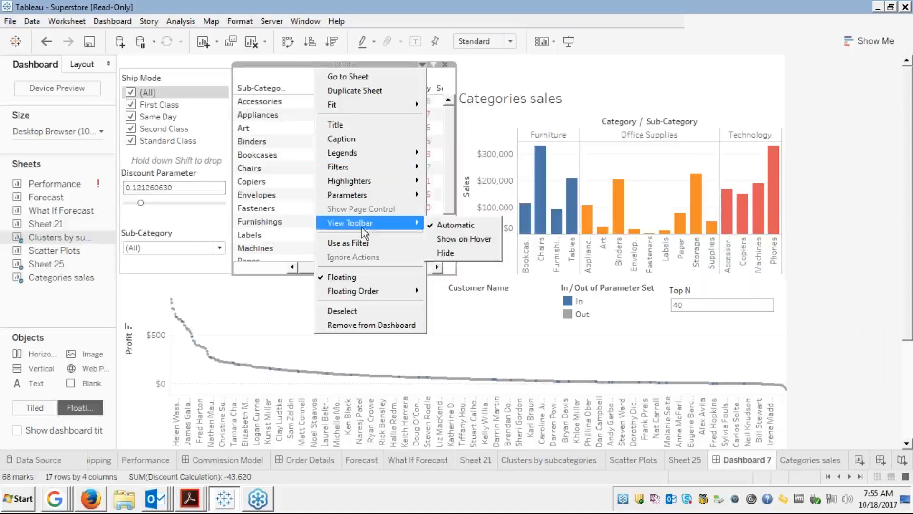
click(484, 79)
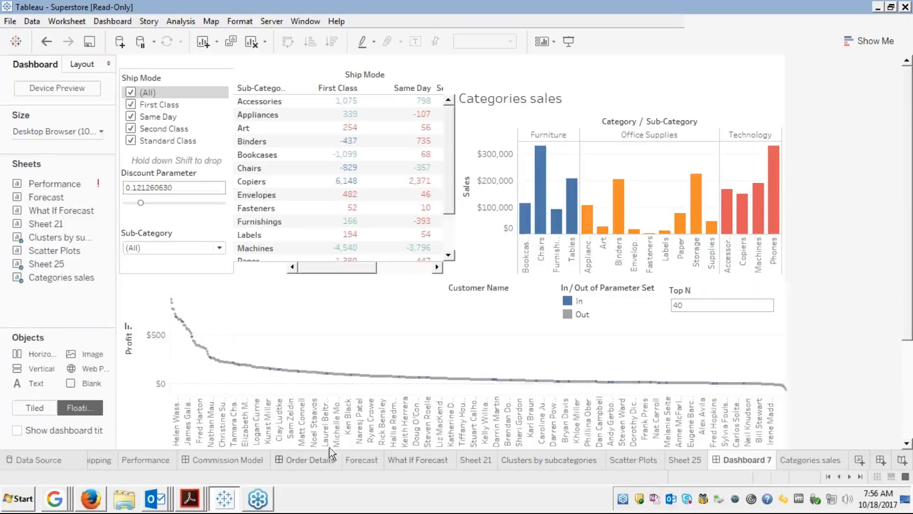
click(543, 463)
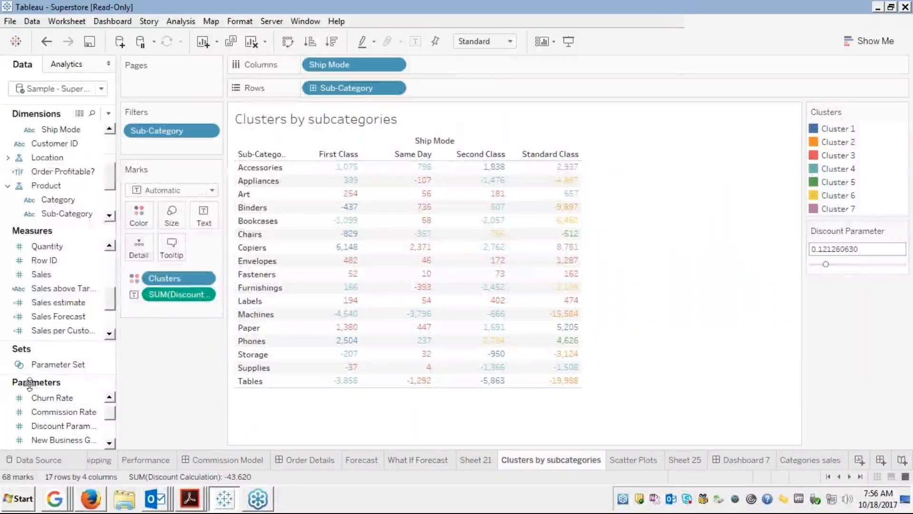
click(787, 459)
click(739, 461)
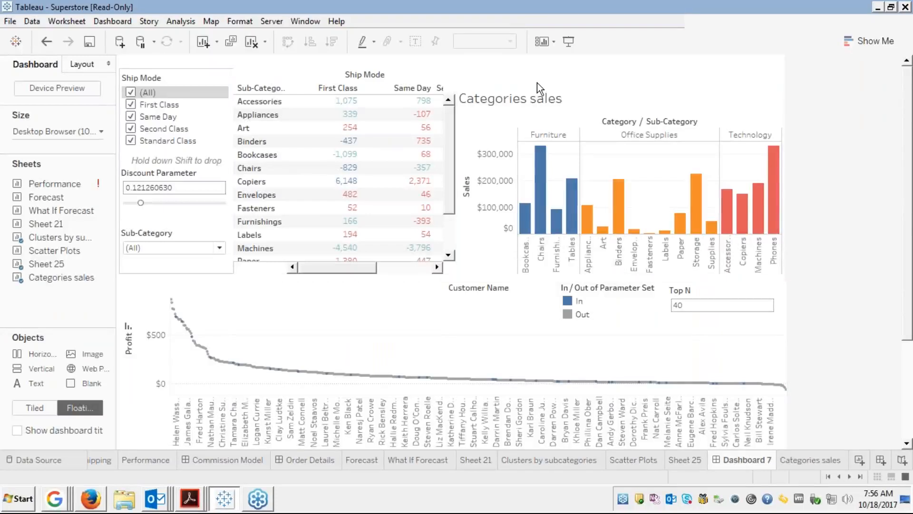
click(571, 88)
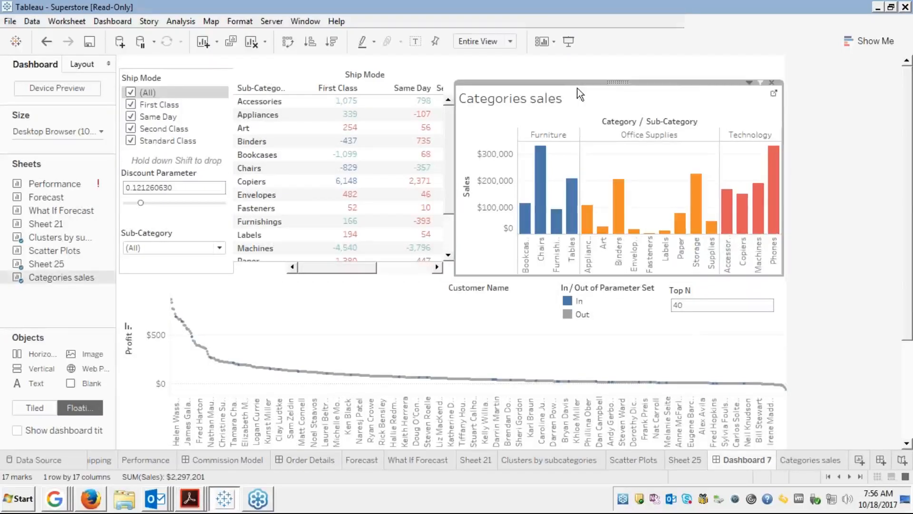
click(749, 82)
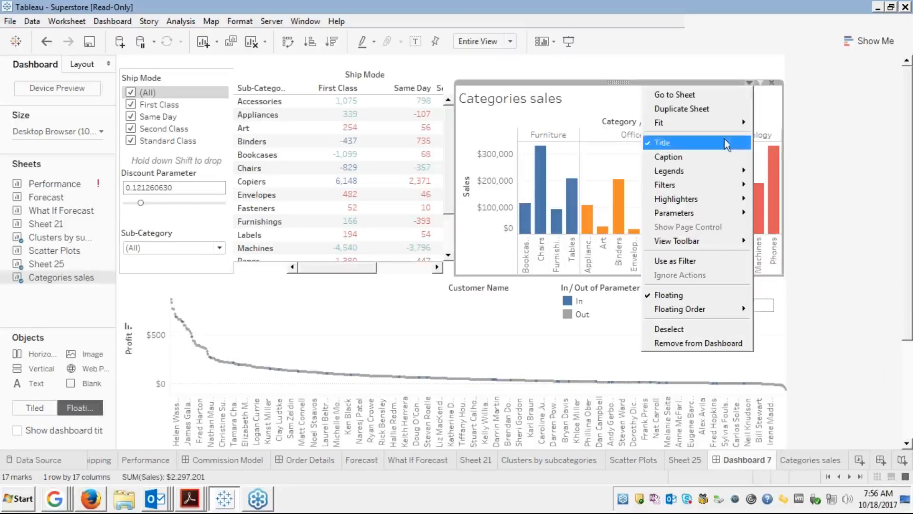
mouse_move(680, 212)
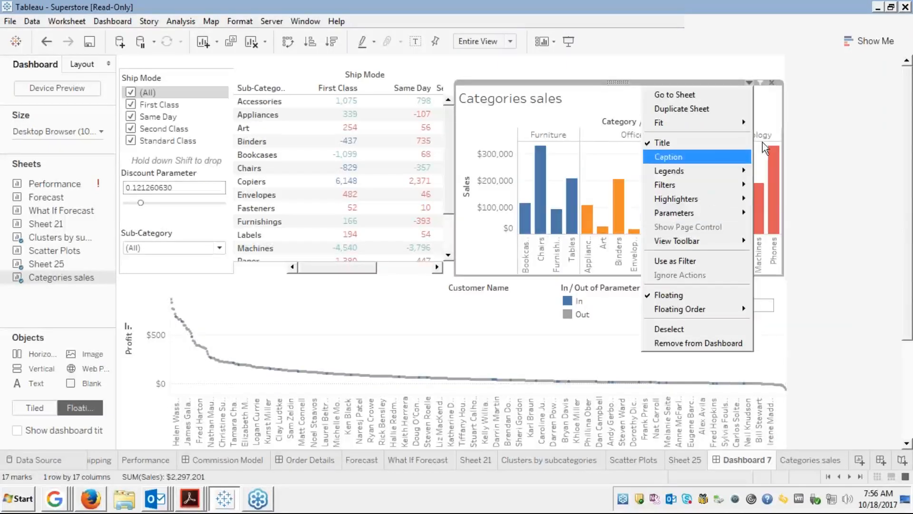
click(782, 99)
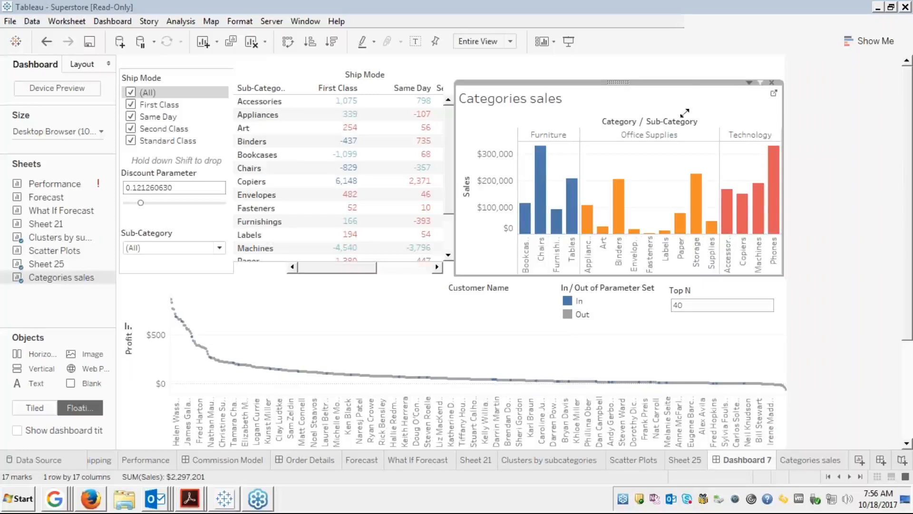
click(561, 324)
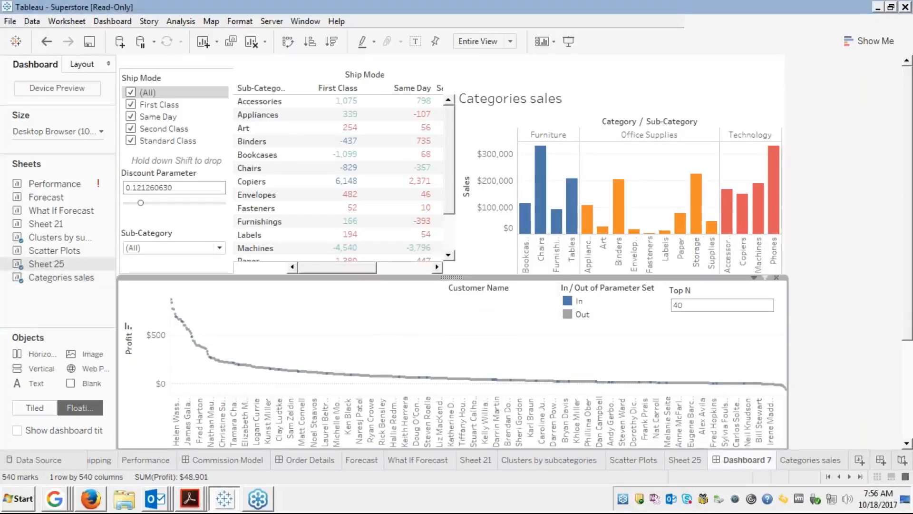
click(597, 300)
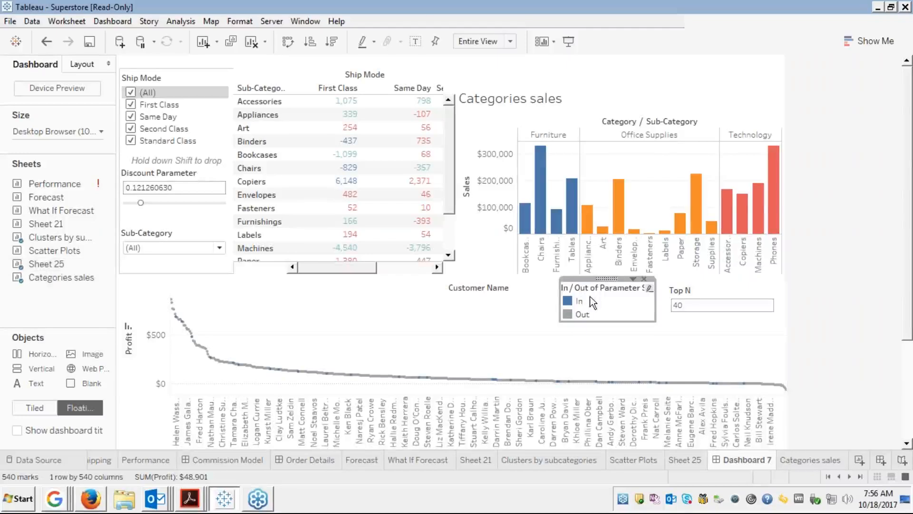
click(542, 304)
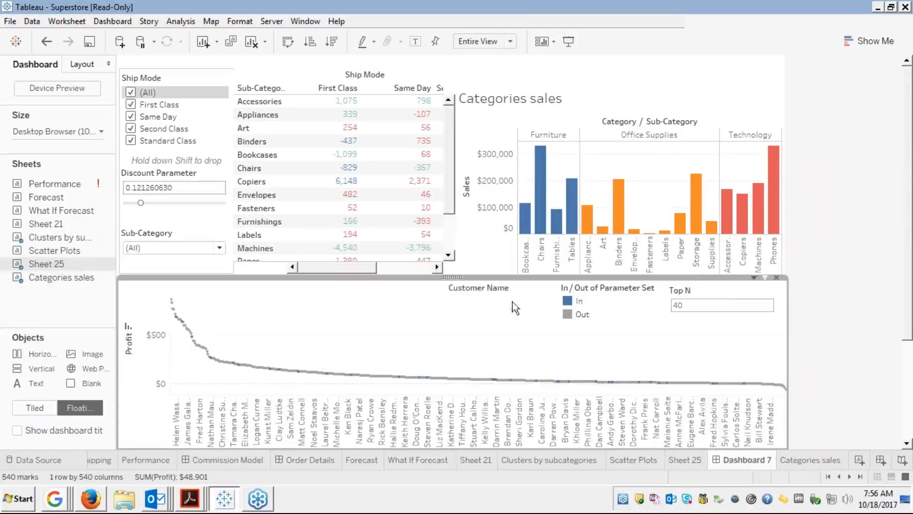
click(754, 277)
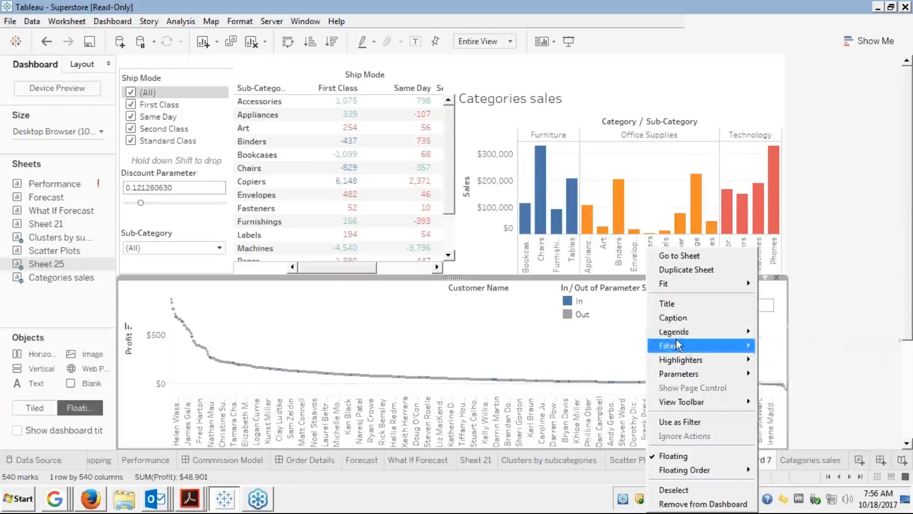
mouse_move(685, 333)
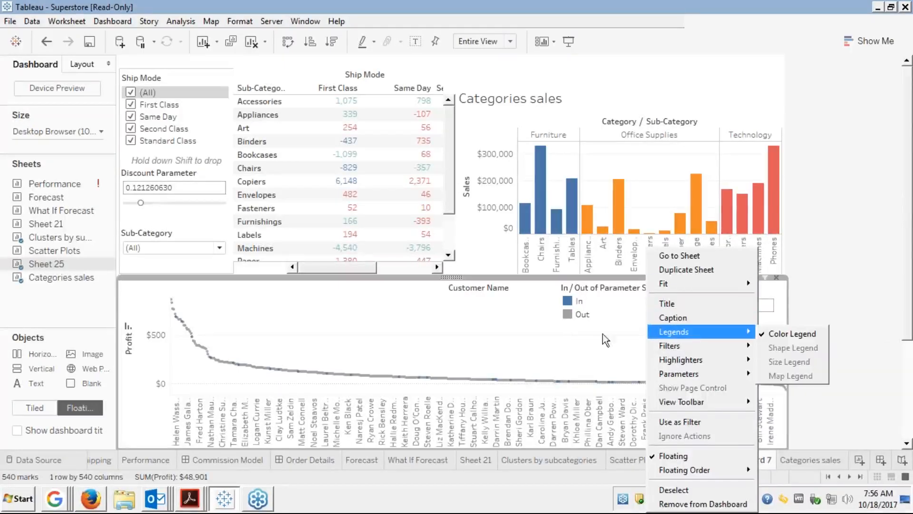
click(577, 344)
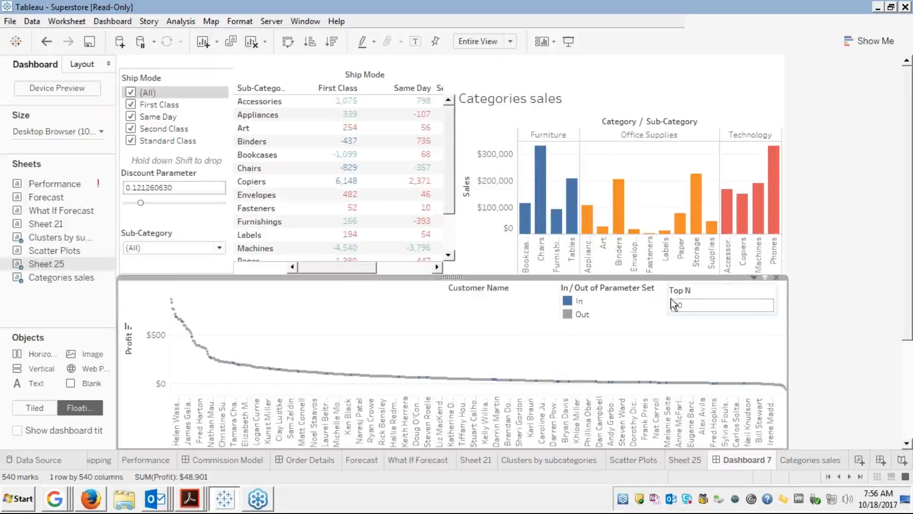
click(578, 301)
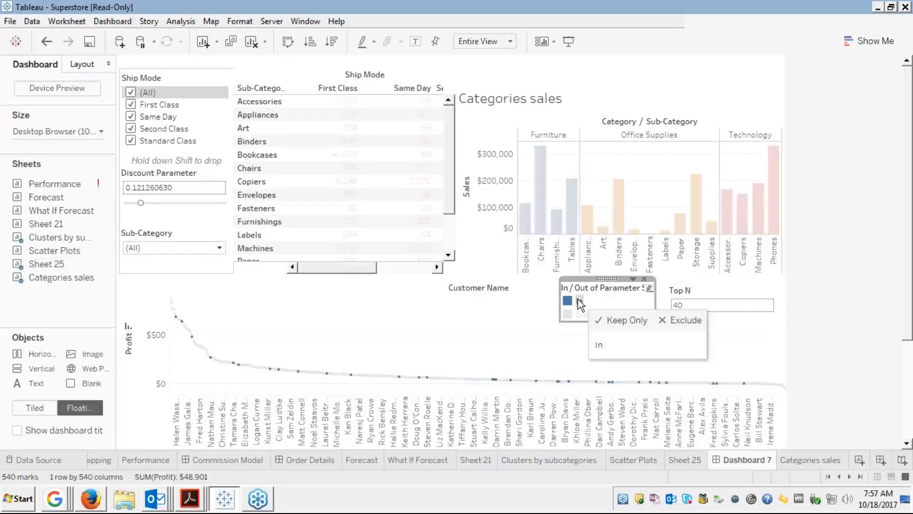
click(578, 301)
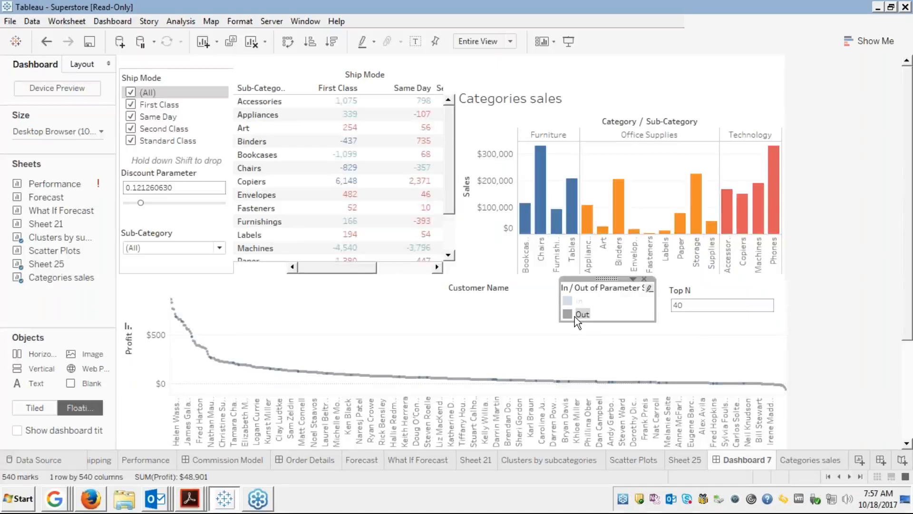
click(575, 316)
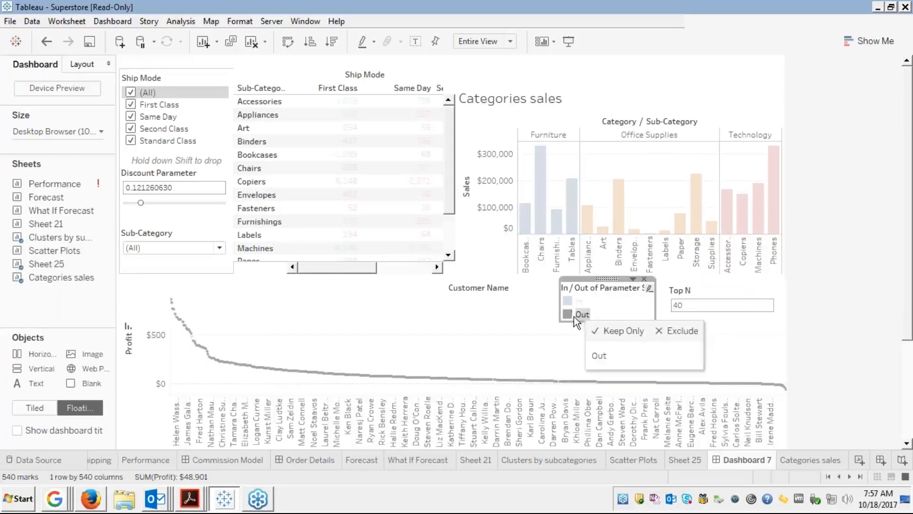
click(568, 300)
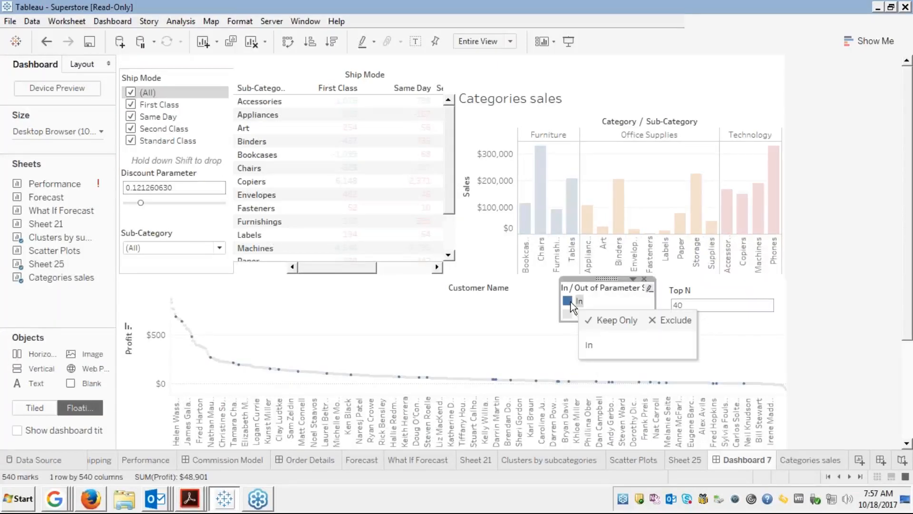
click(528, 312)
click(609, 295)
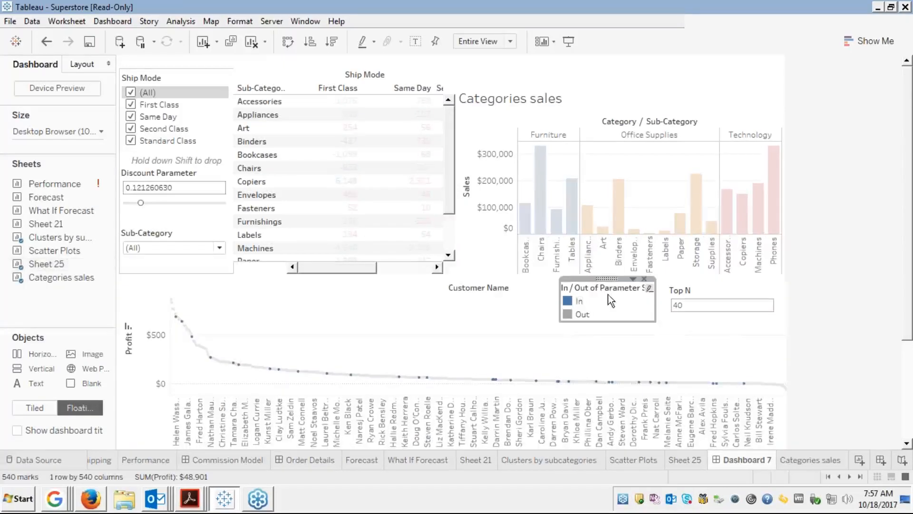
click(633, 278)
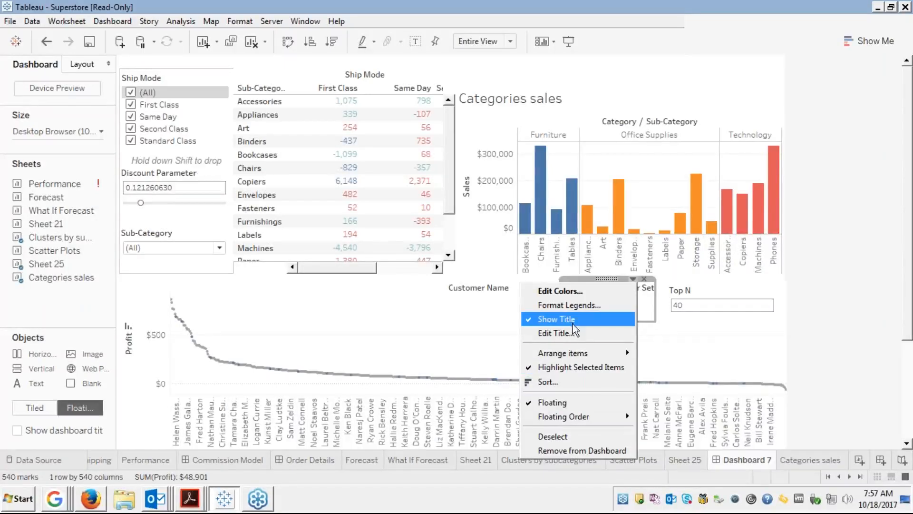
click(471, 326)
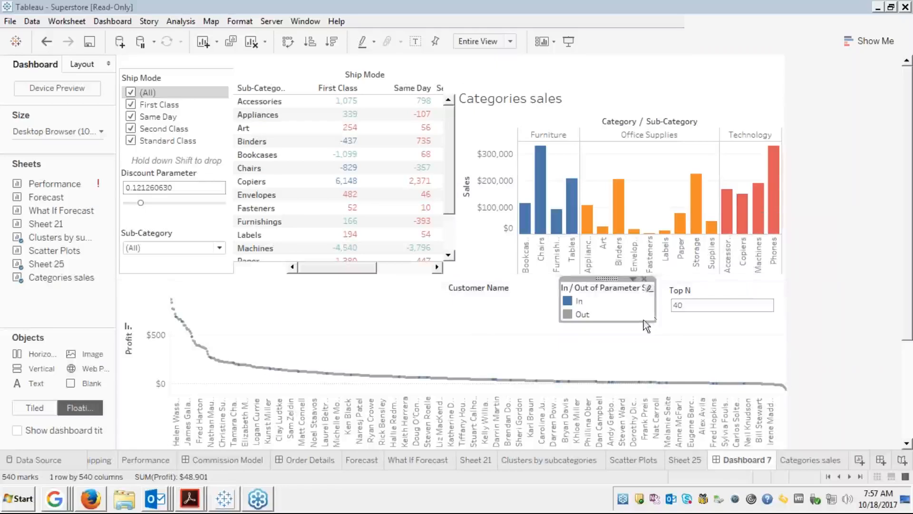
click(464, 326)
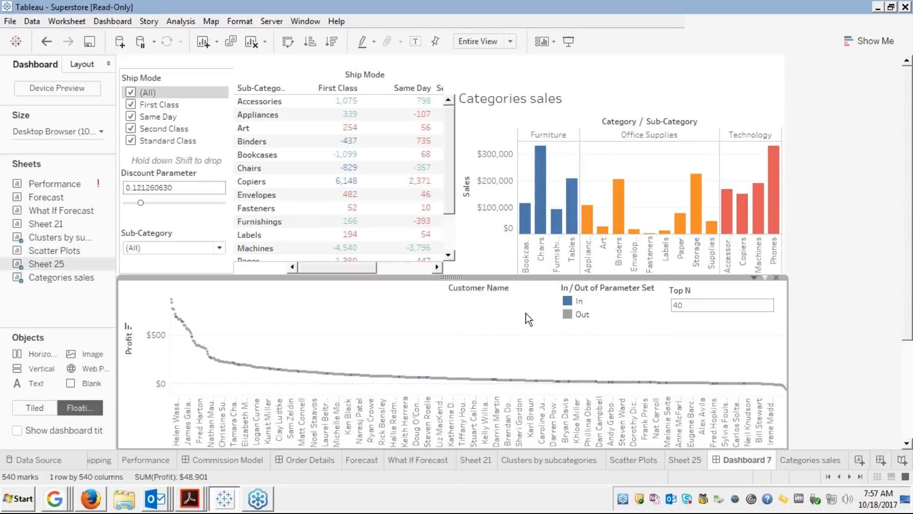
Select the Ship Mode filter container on Dashboard 7.
mouse_move(363, 139)
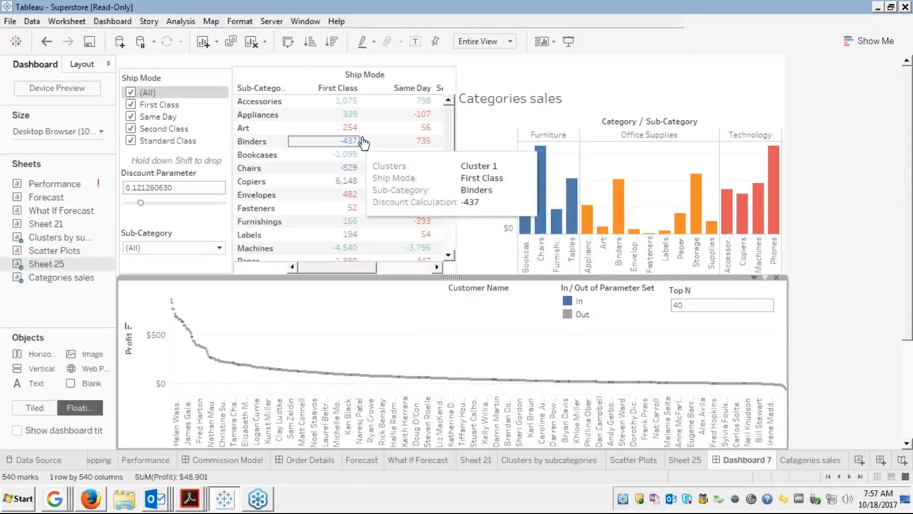
click(482, 80)
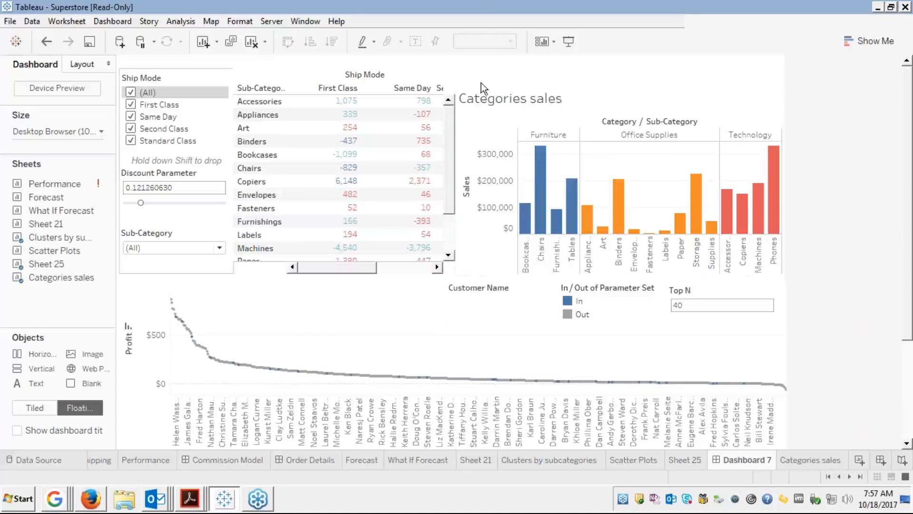
click(481, 83)
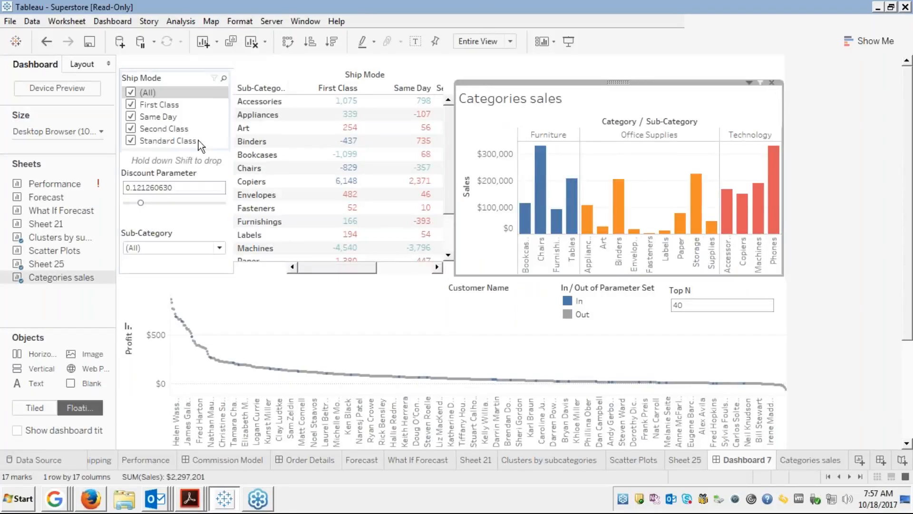
click(180, 273)
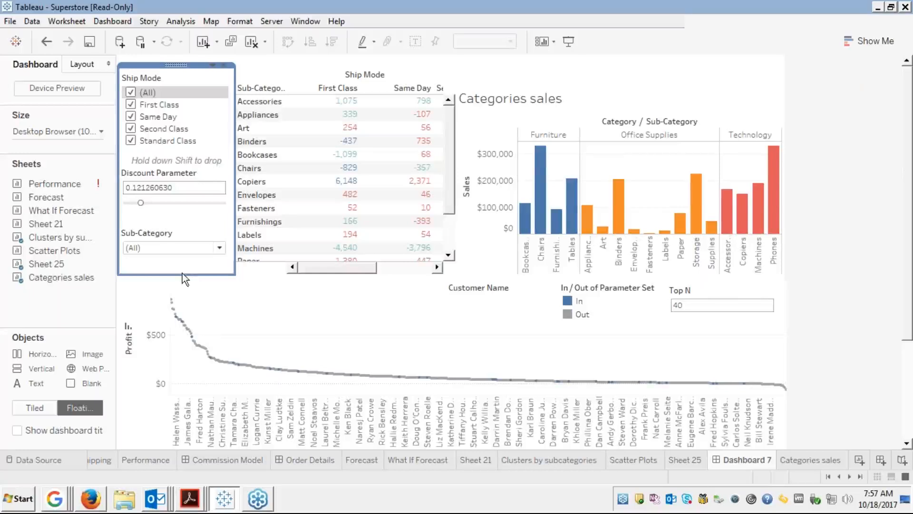
Add a new Filter action from the Dashboard Actions manager.
click(121, 24)
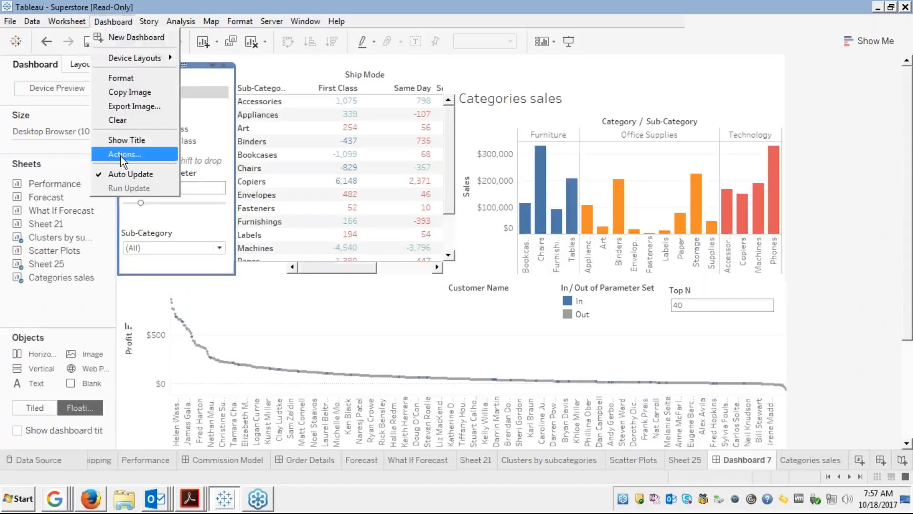
click(121, 156)
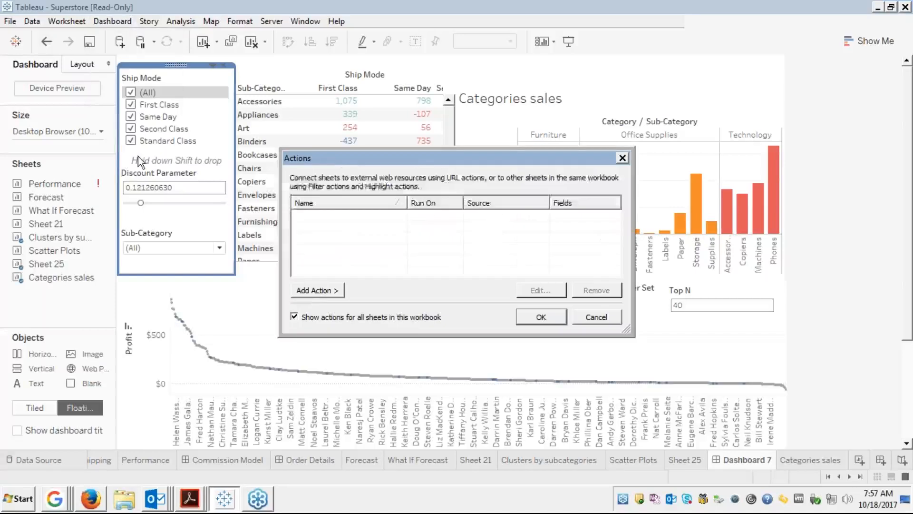
click(306, 288)
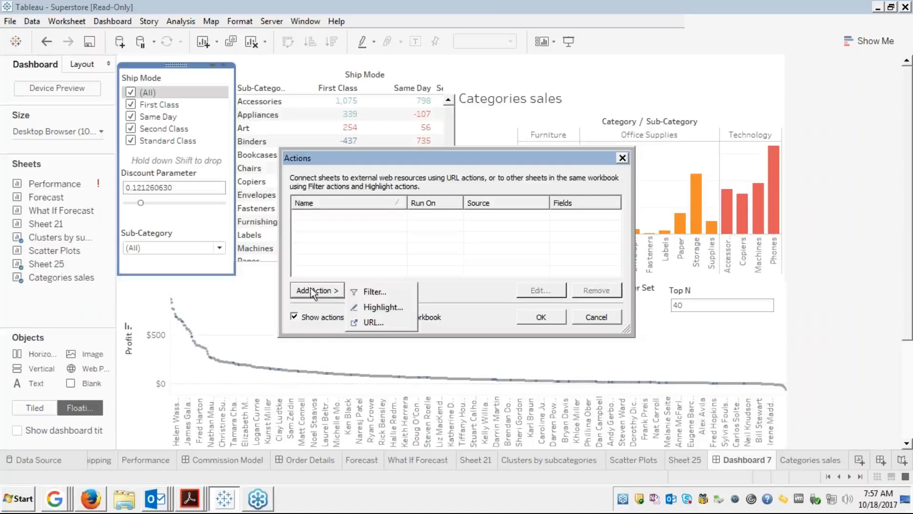
click(367, 292)
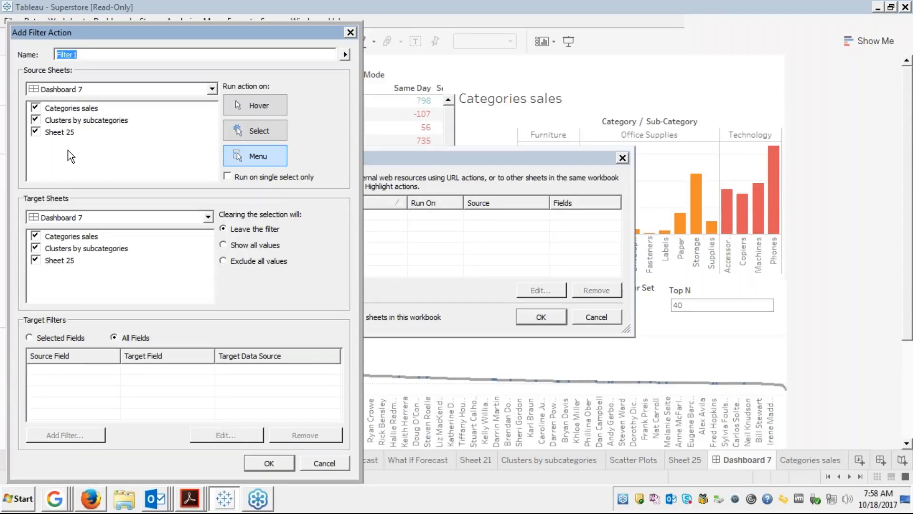
Uncheck Sheet 25 and Categories sales as sources, name the action 'Filter action by Subcategories', filter on All Fields.
click(35, 131)
click(37, 107)
click(75, 55)
key(BackSpace)
double_click(75, 54)
key(BackSpace)
text(Flle)
key(BackSpace)
text(ter Sction by Subcategories)
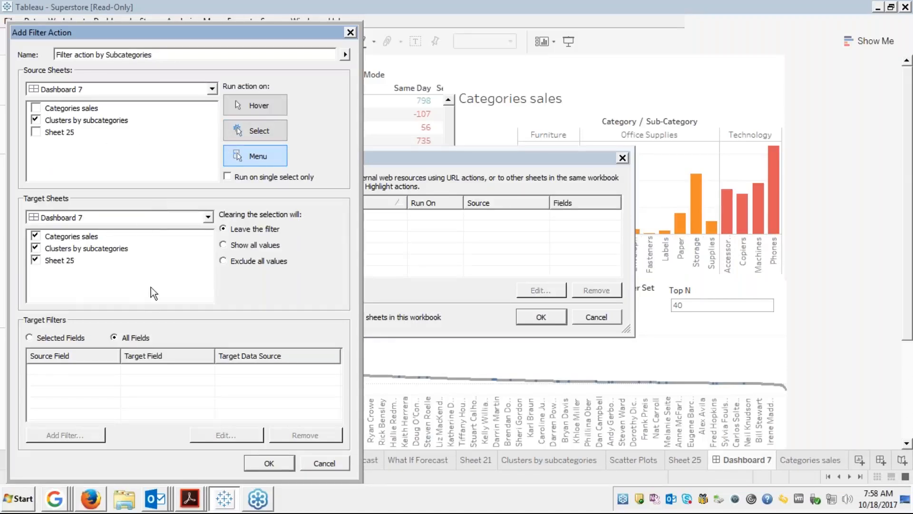
click(114, 337)
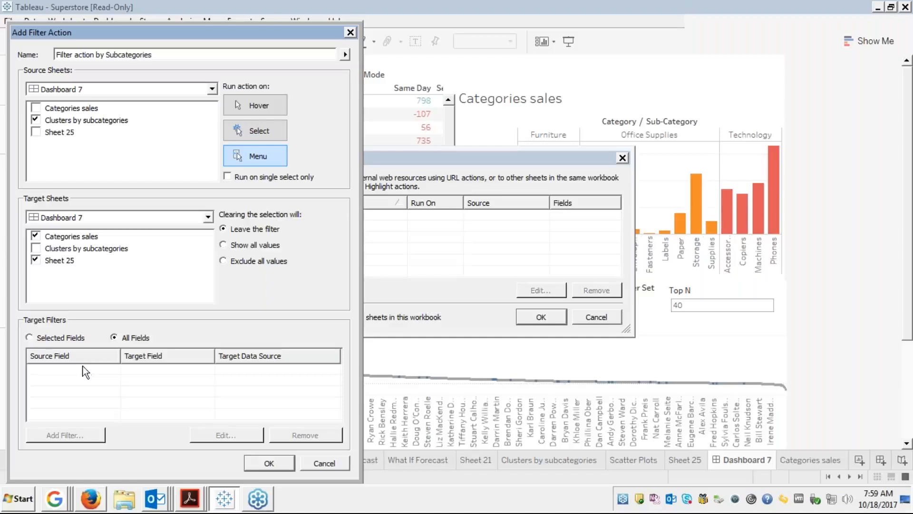
Keep Target Filters on All Fields and add 'Filter action by Subcategories' to the actions list.
click(30, 334)
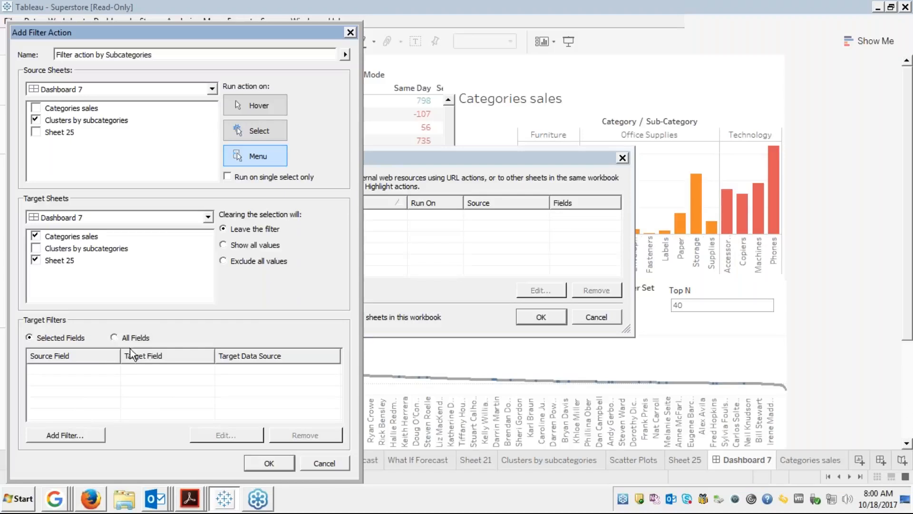
click(114, 338)
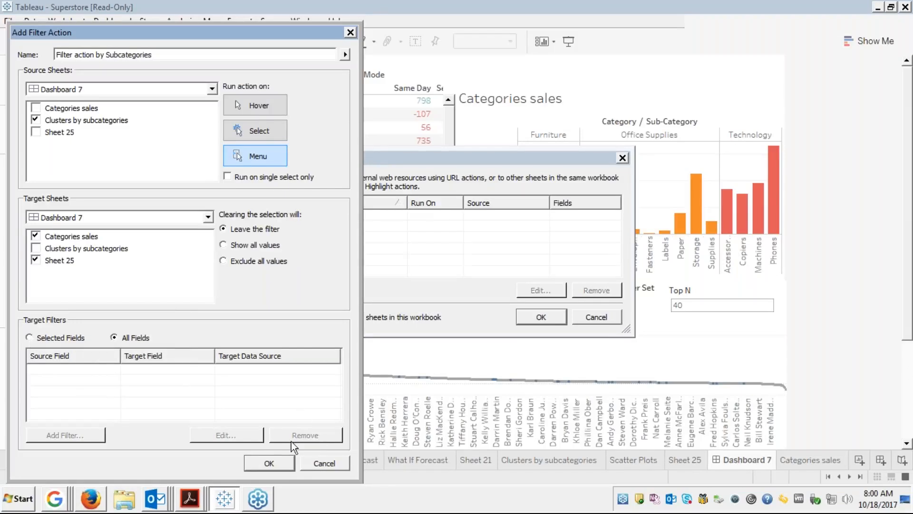
click(269, 462)
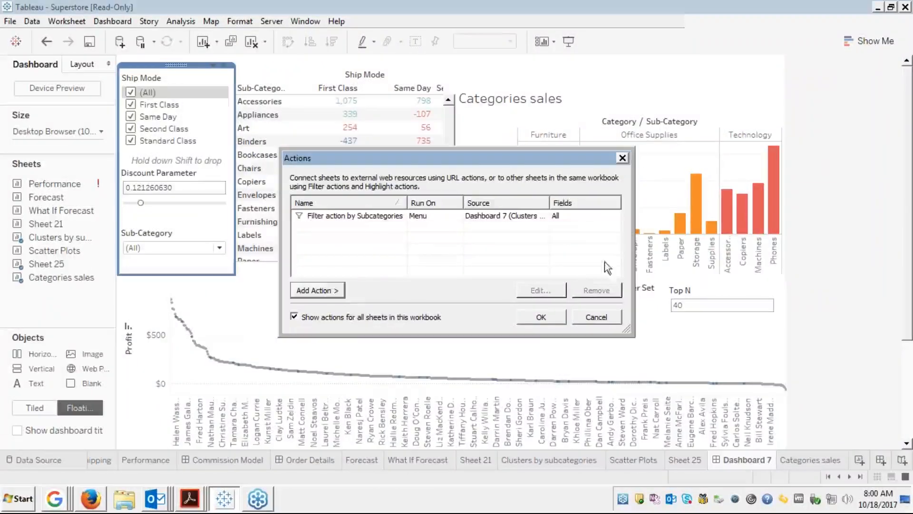
Run the sub-category filter action on Art, filtering Categories sales to Office Supplies / Art ($3,470).
click(542, 316)
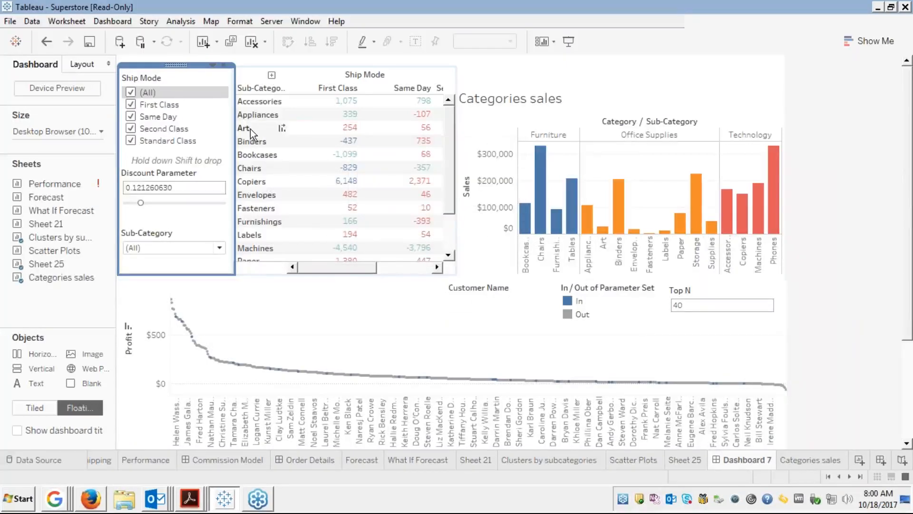
click(345, 137)
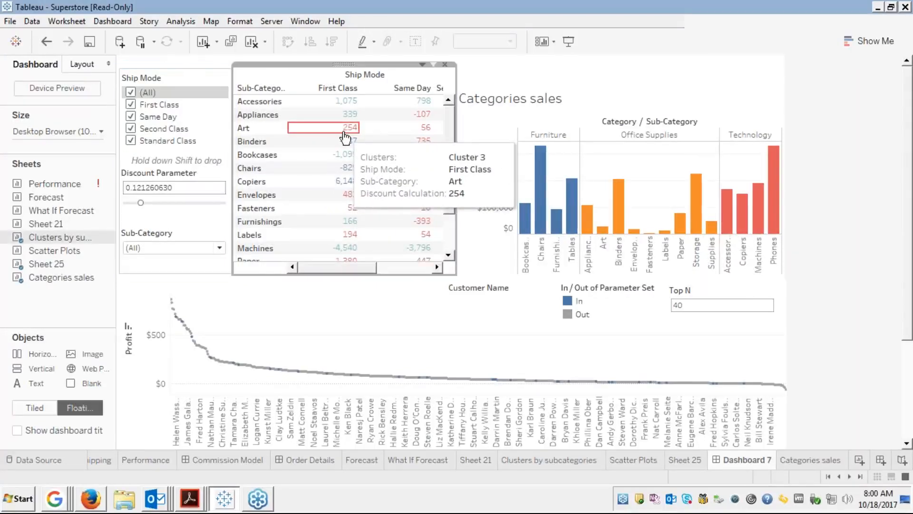
click(345, 137)
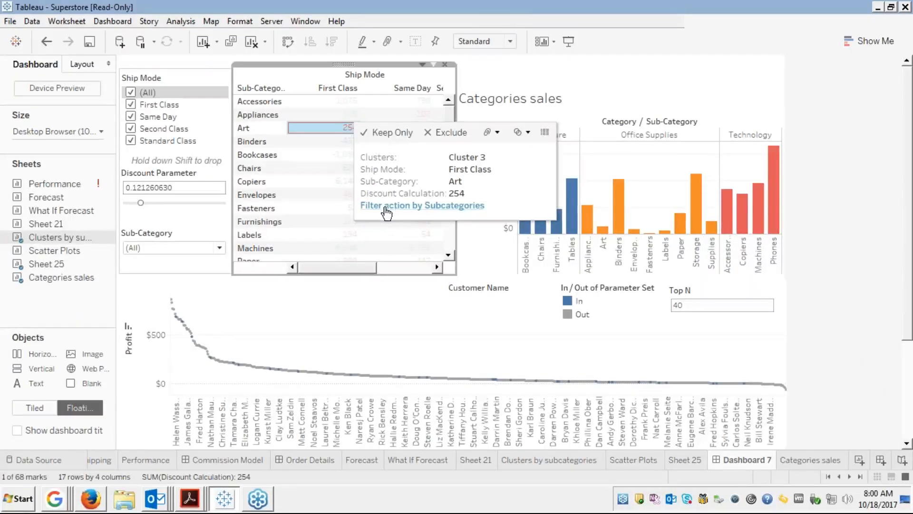
click(400, 206)
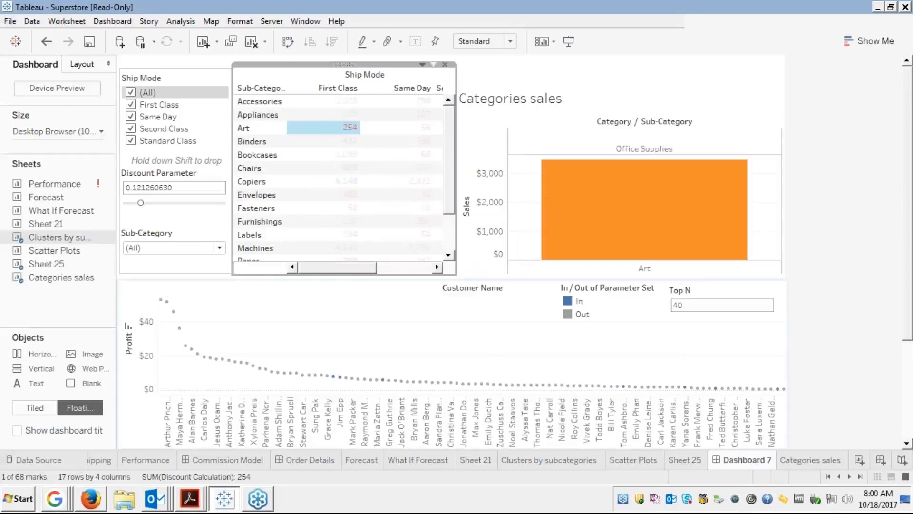
mouse_move(609, 184)
Highlight In, then Out, then In again on the In/Out of Parameter Set legend.
click(577, 303)
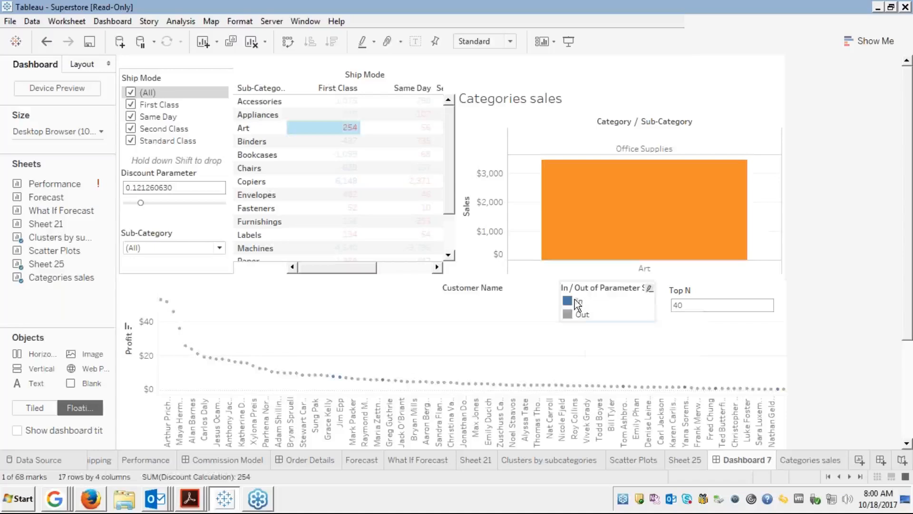
click(571, 302)
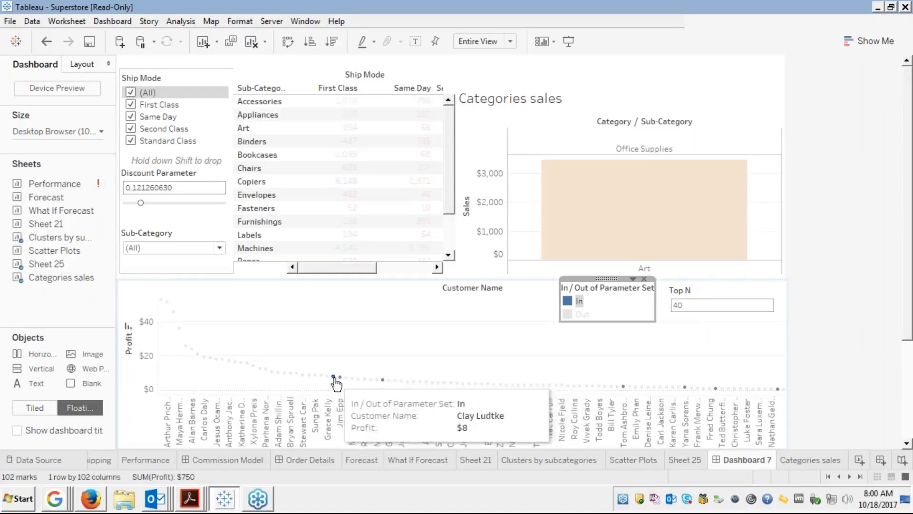
click(581, 315)
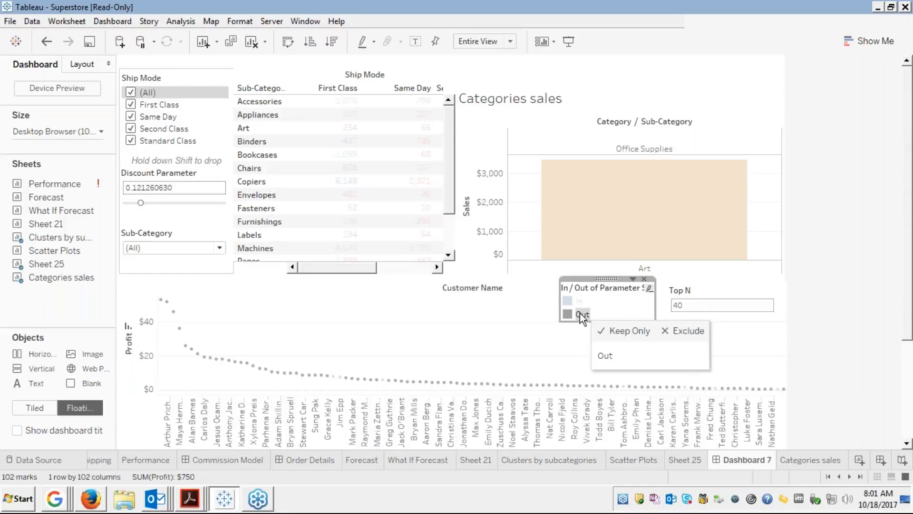
click(573, 301)
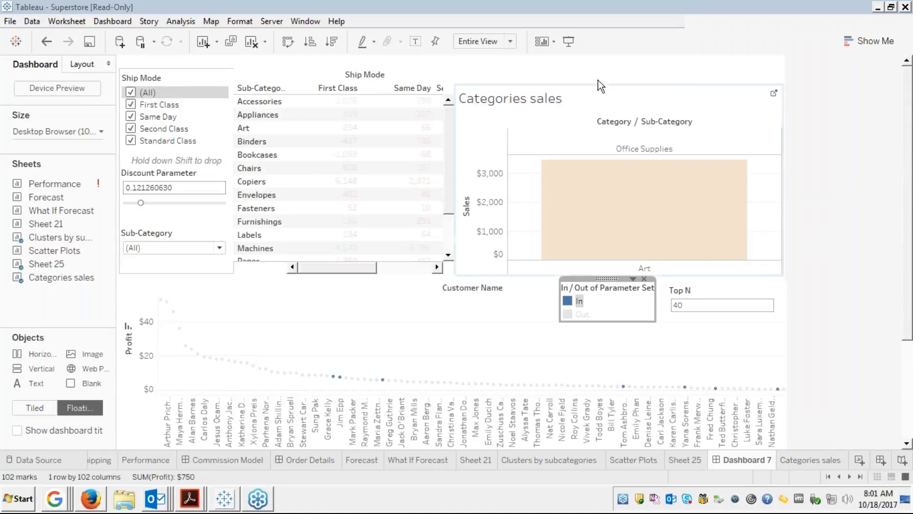
Change 'Filter action by Subcategories' to run on Select instead of Menu.
click(110, 21)
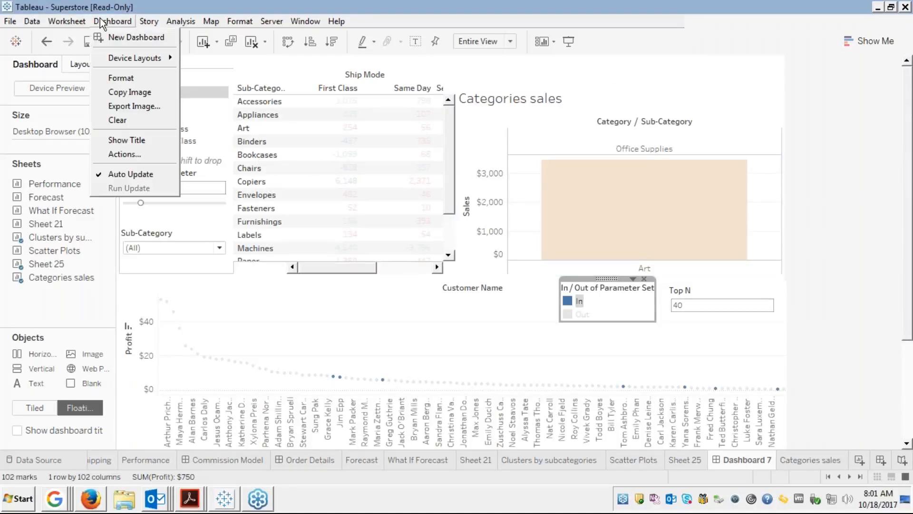
click(124, 158)
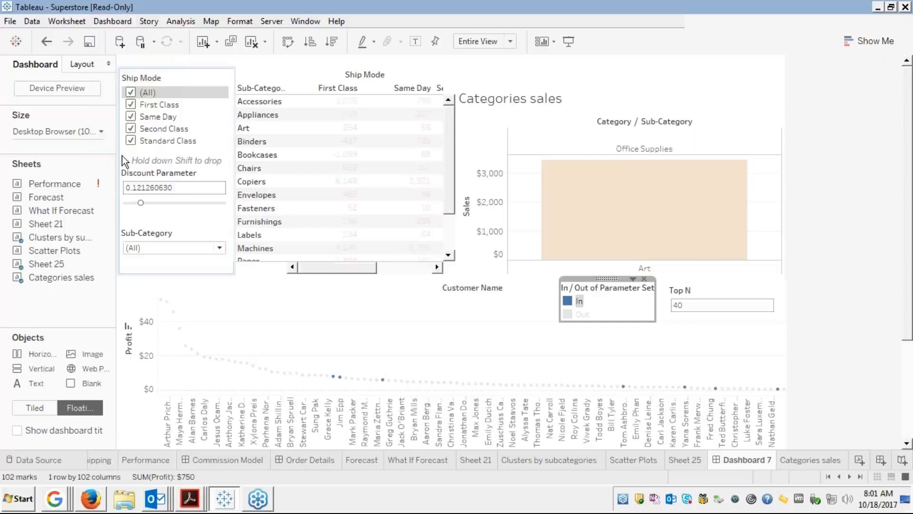
click(331, 218)
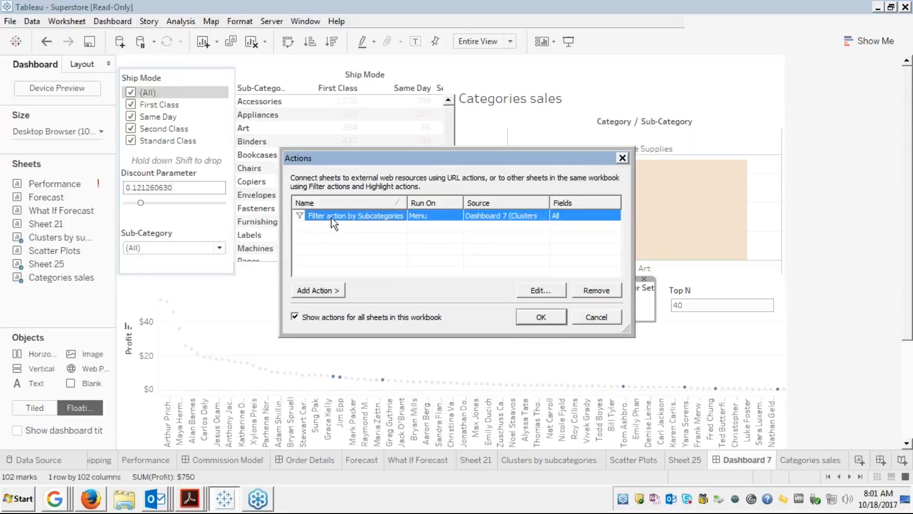
click(541, 290)
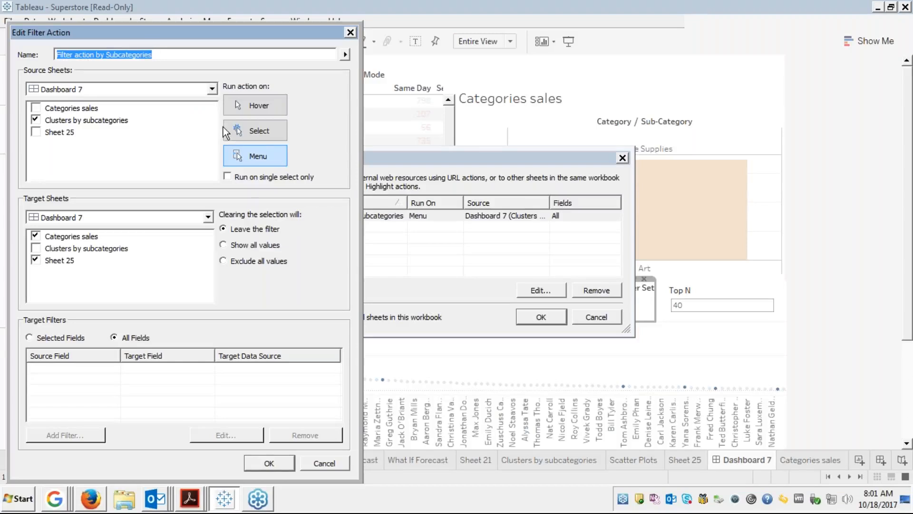
click(249, 130)
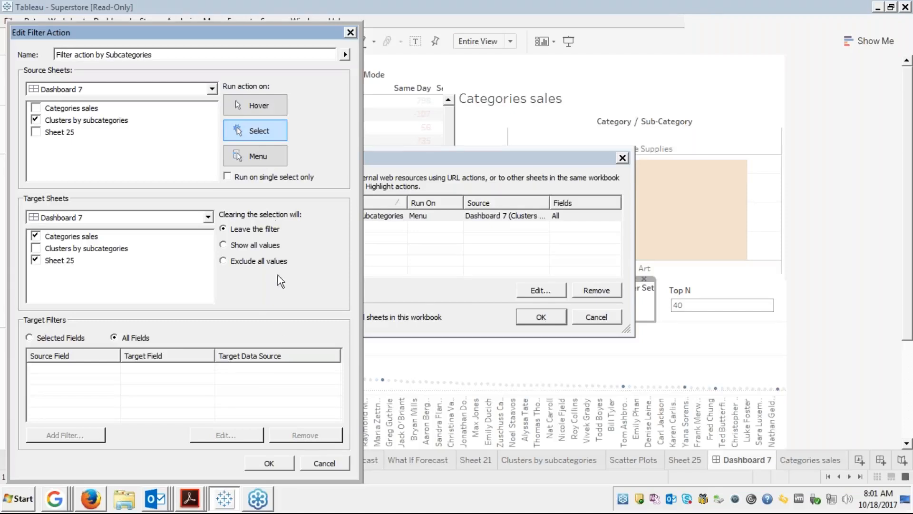
click(268, 463)
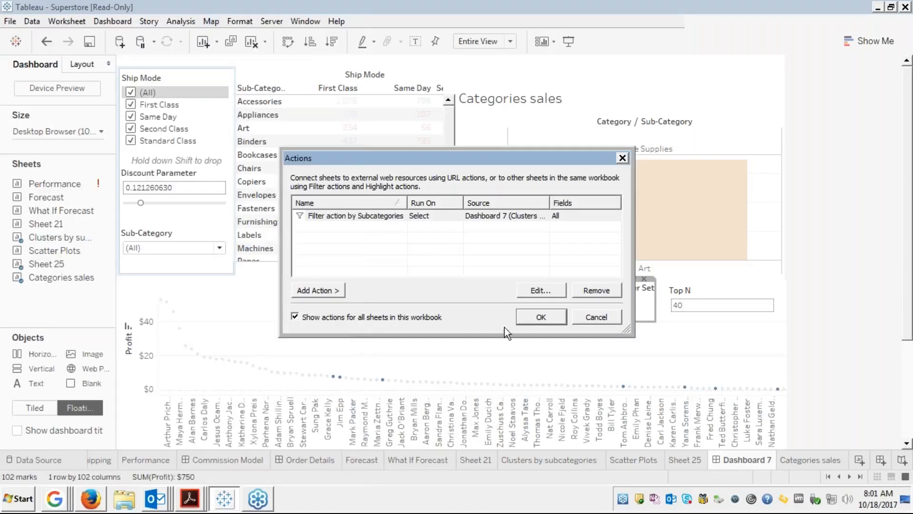
click(524, 316)
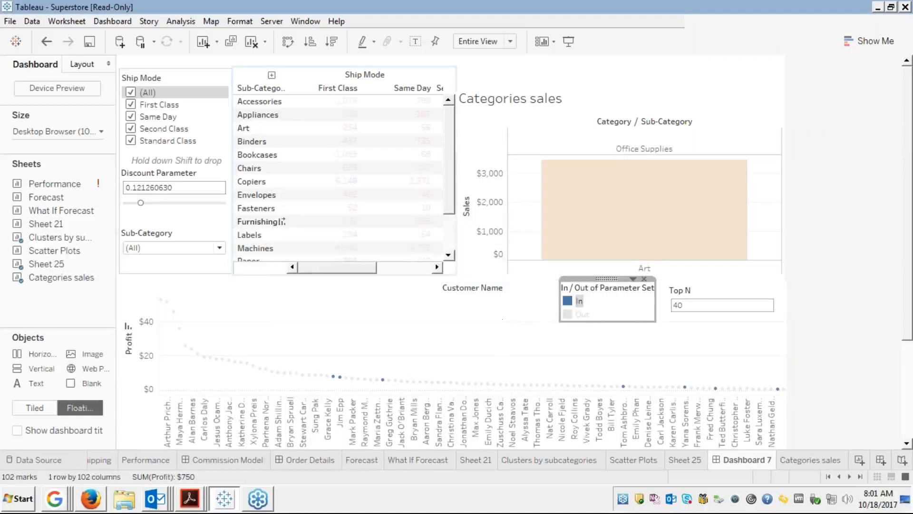
Select Binders in the crosstab to filter Categories sales to Binders, then clear the table selection.
click(246, 144)
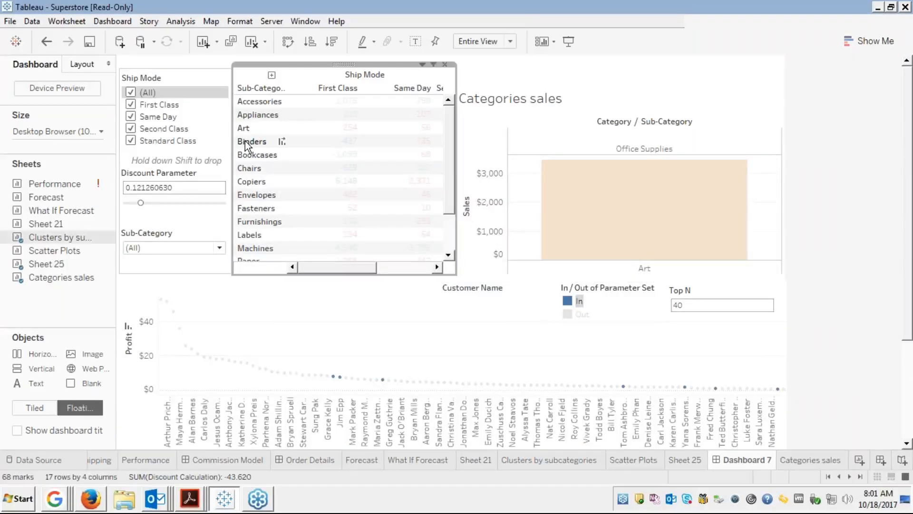
click(246, 142)
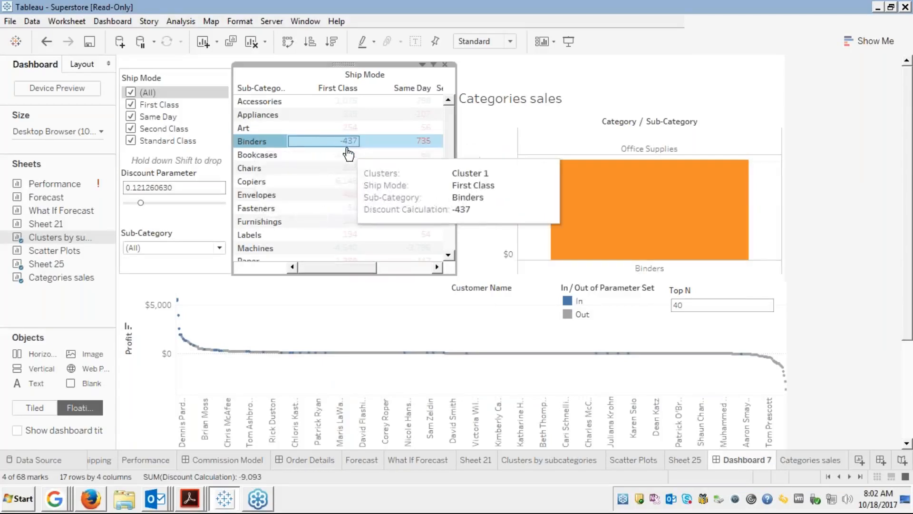
mouse_move(343, 153)
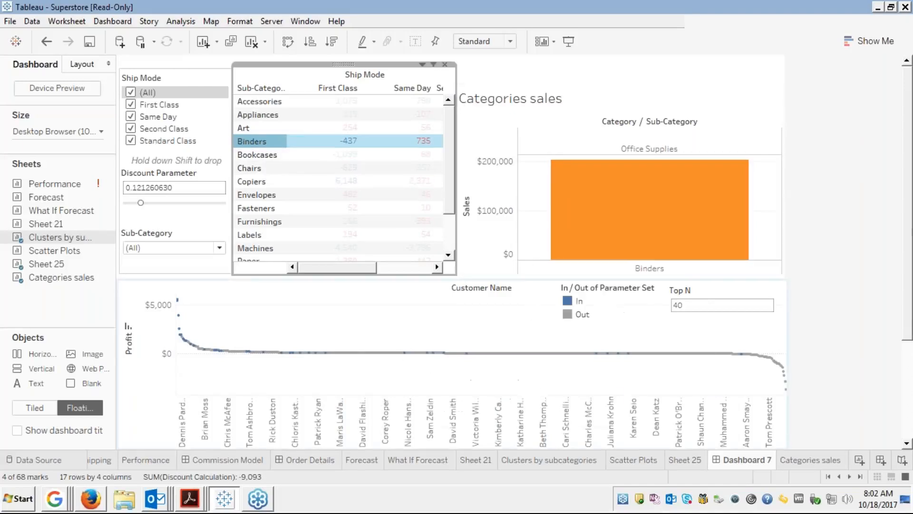
click(265, 141)
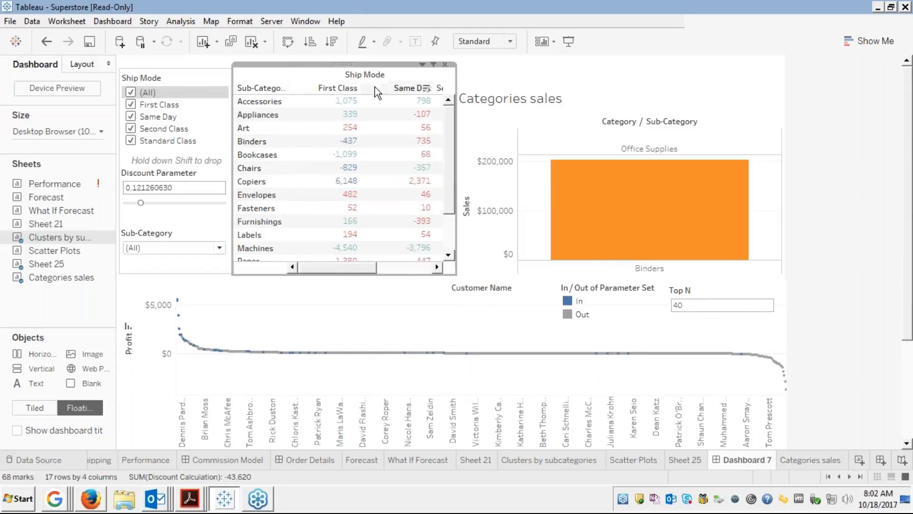
click(113, 21)
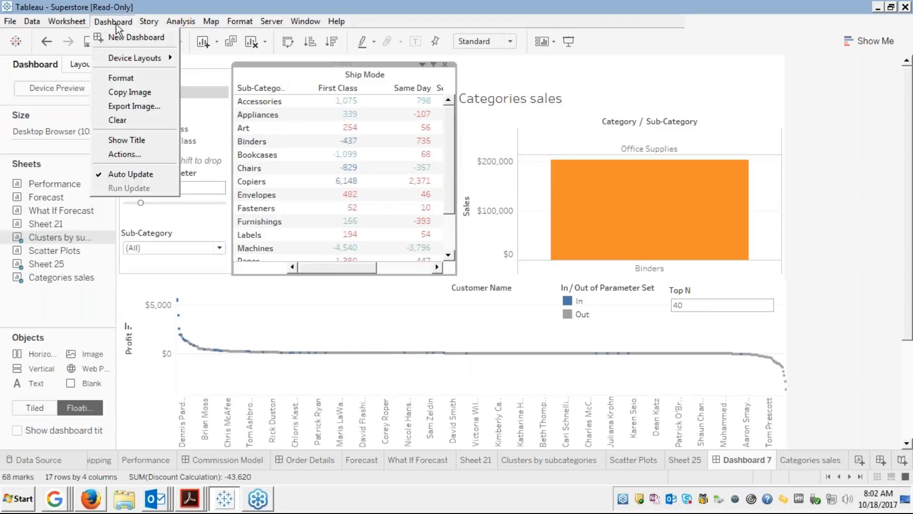
Set the filter action's Clearing the selection option to 'Show all values'.
click(116, 151)
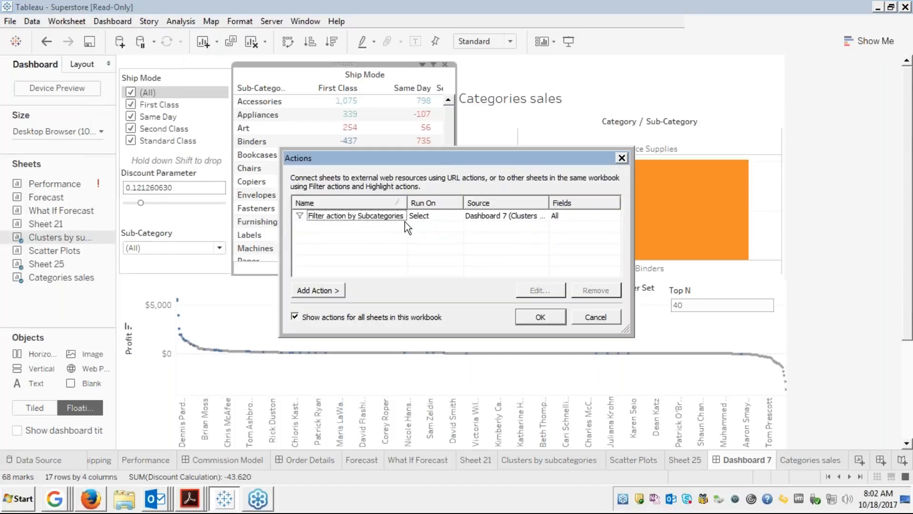
click(456, 214)
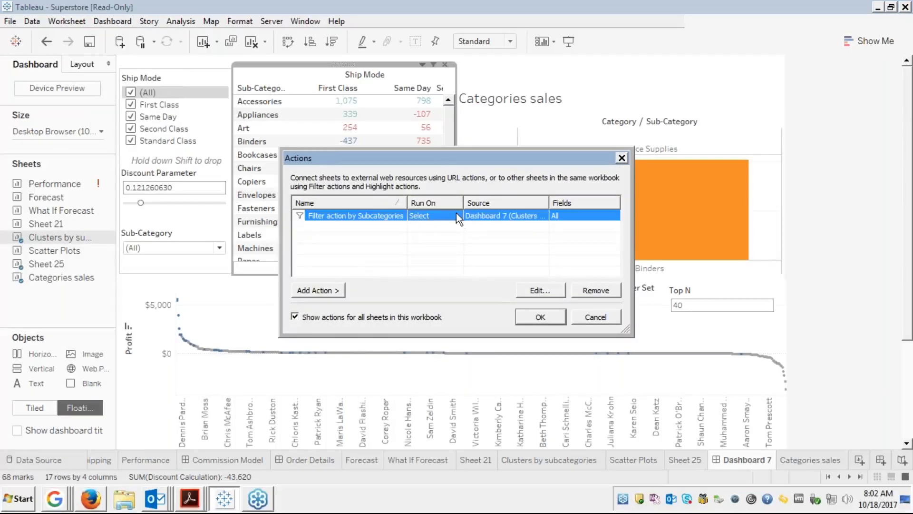
click(533, 291)
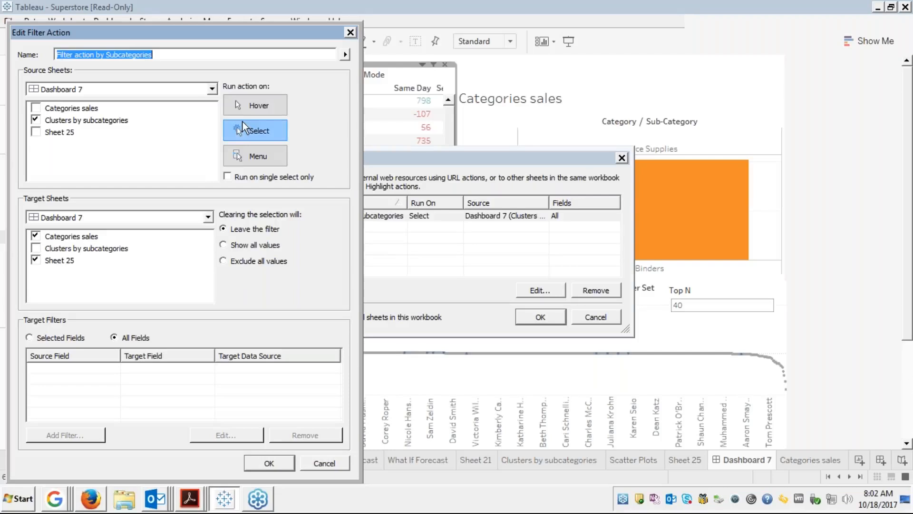
click(223, 245)
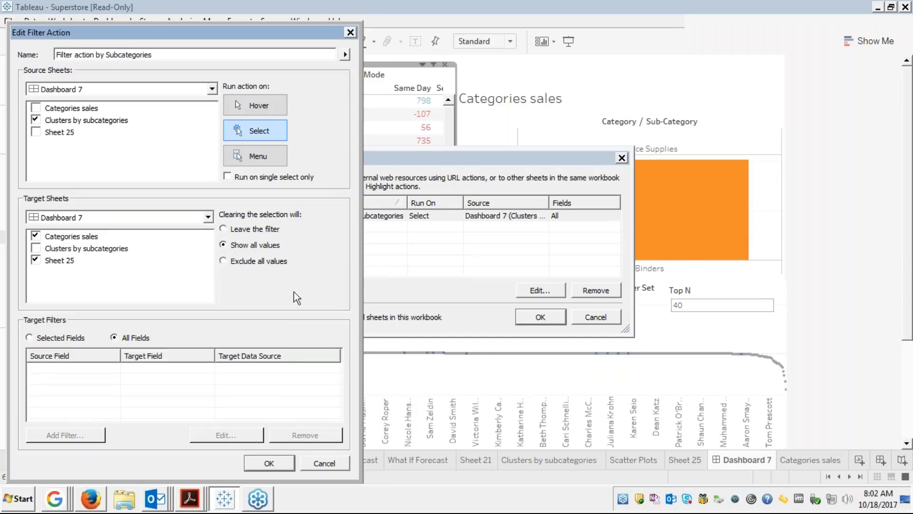
click(269, 464)
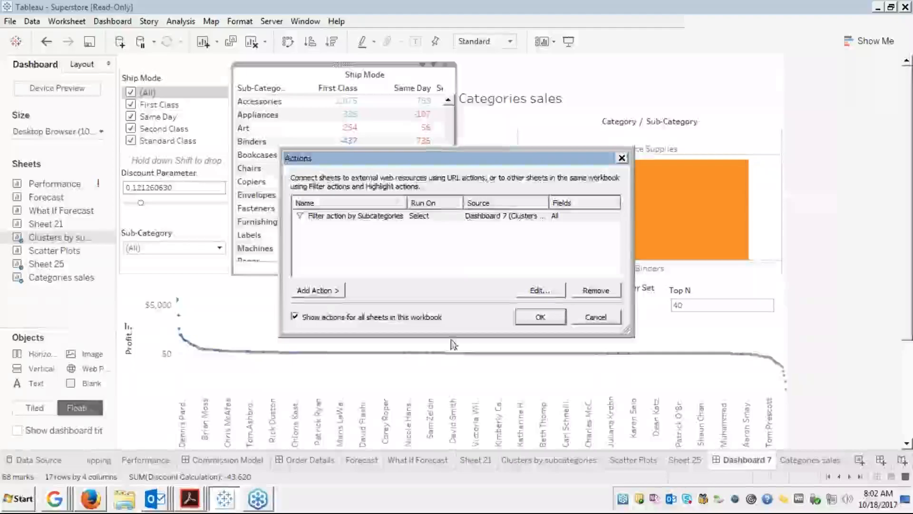
click(537, 316)
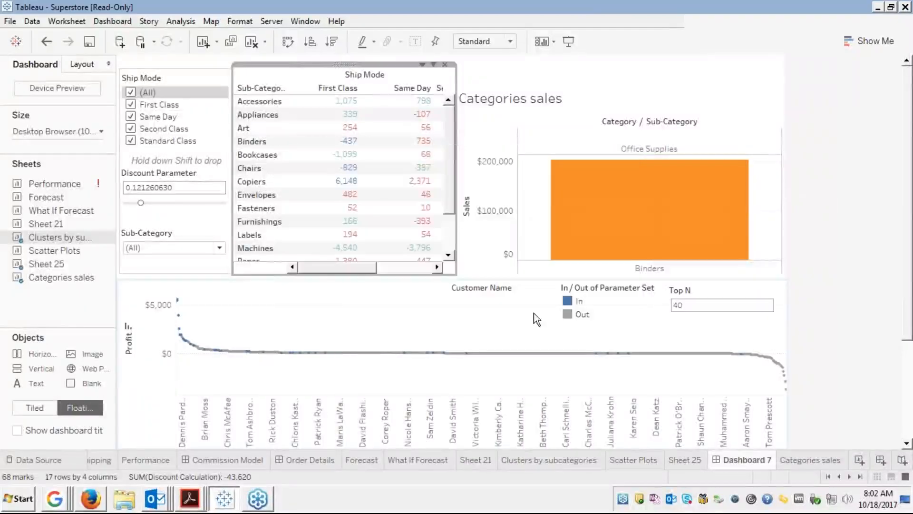
Select and clear Bookcases twice, confirming all sub-category bars return when cleared.
click(257, 156)
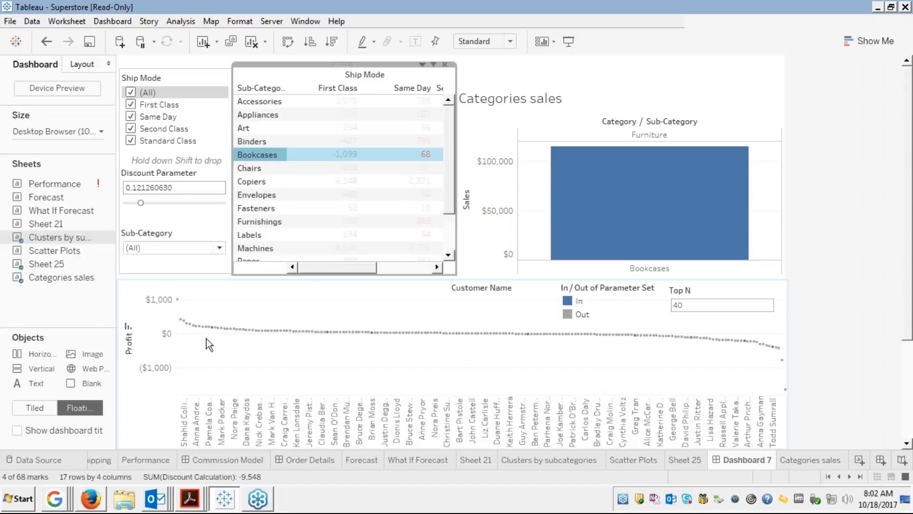
mouse_move(213, 333)
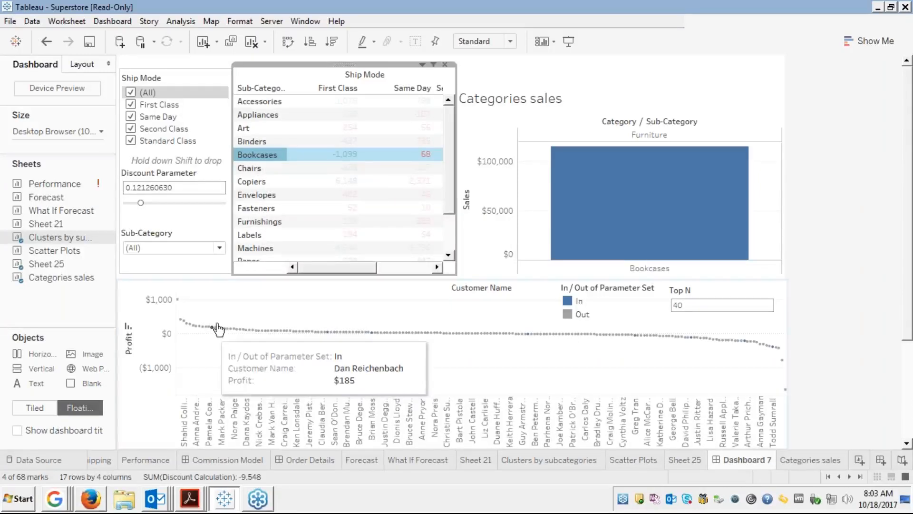
click(269, 160)
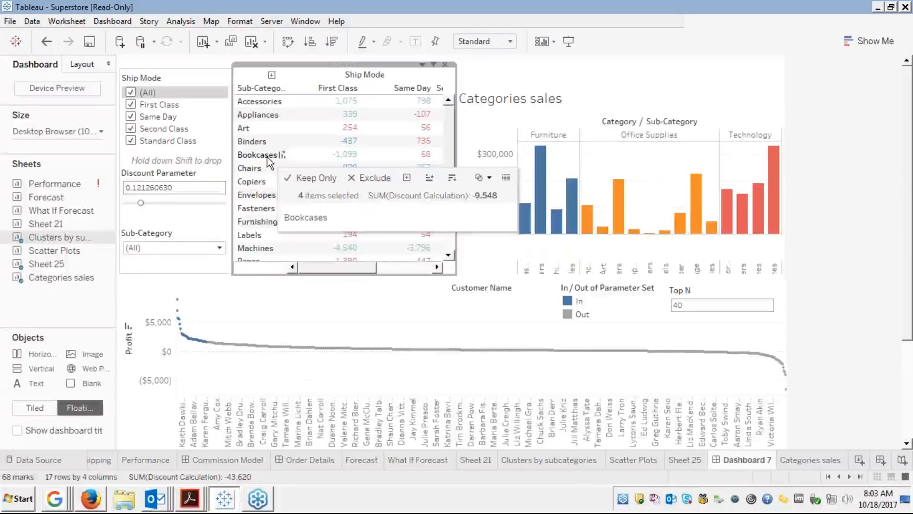
click(271, 159)
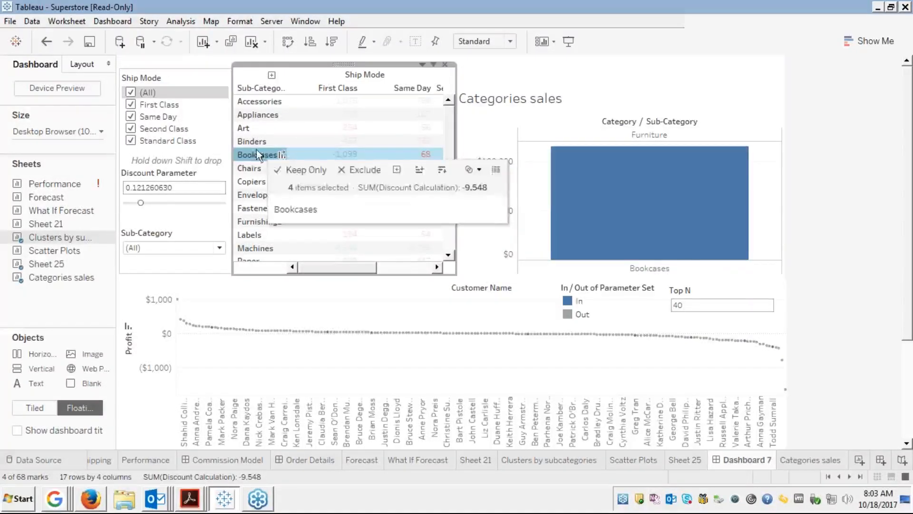
click(256, 153)
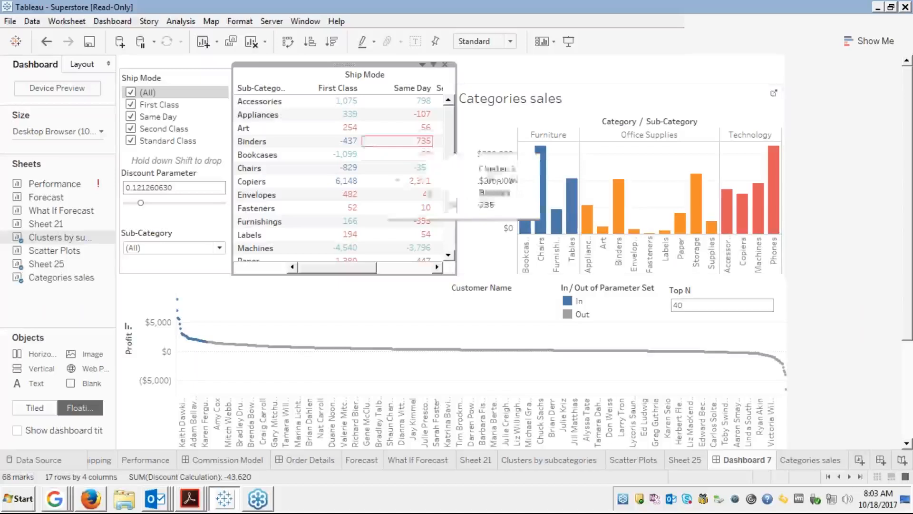
click(125, 21)
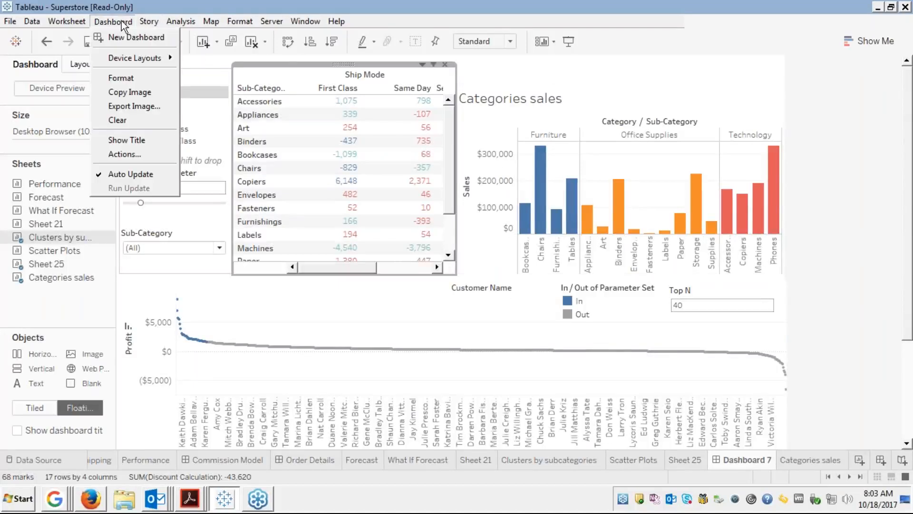
Switch the filter action's Clearing the selection option to 'Leave the filter'.
click(130, 155)
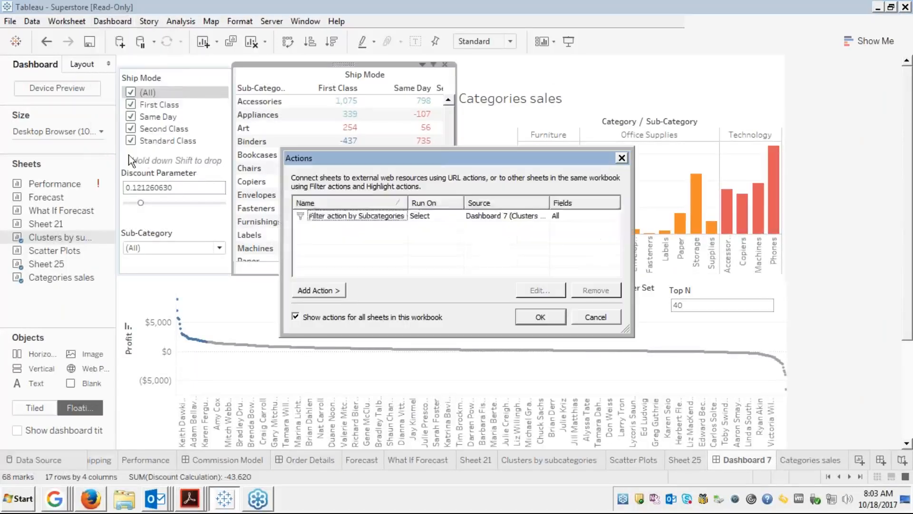
click(359, 218)
click(529, 287)
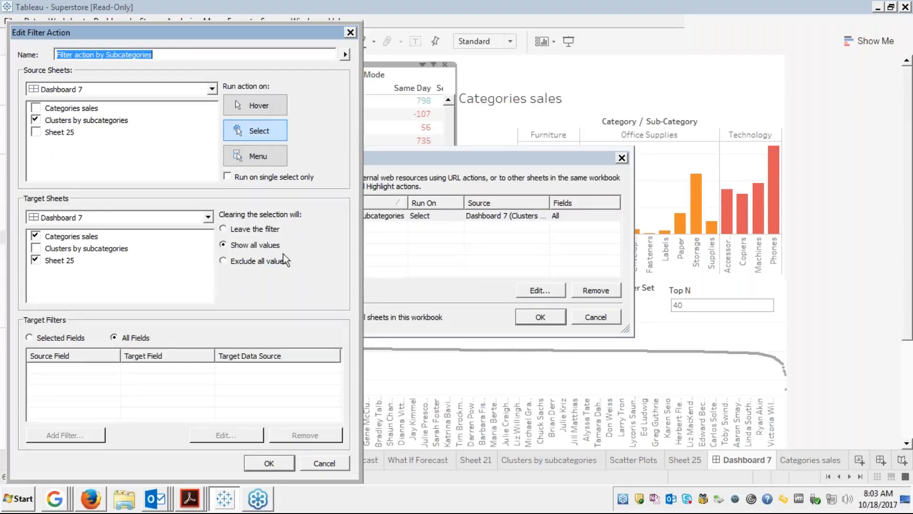
click(225, 230)
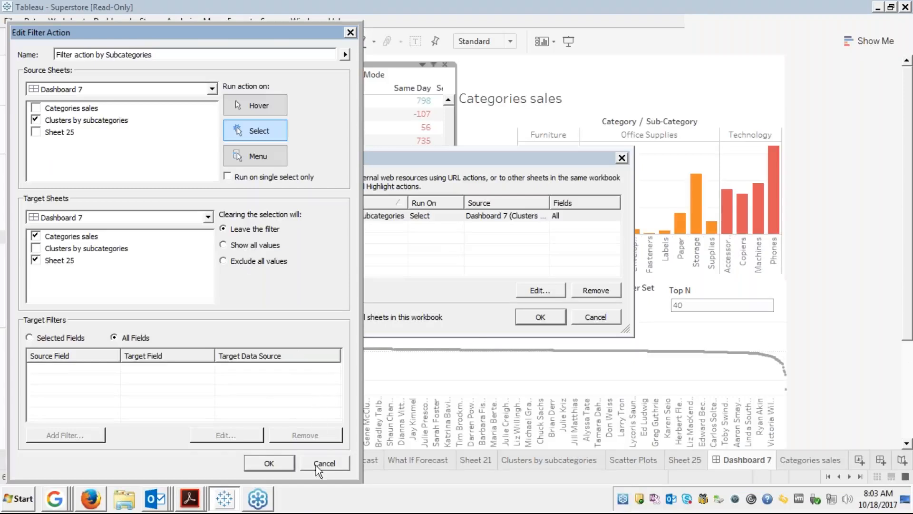
click(279, 467)
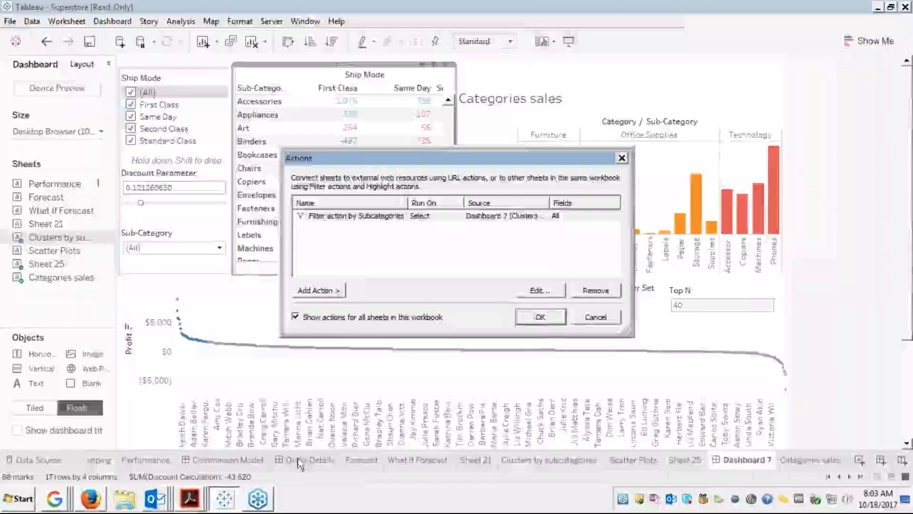
Apply the action settings and test the filter by toggling Bookcases on and off.
click(548, 315)
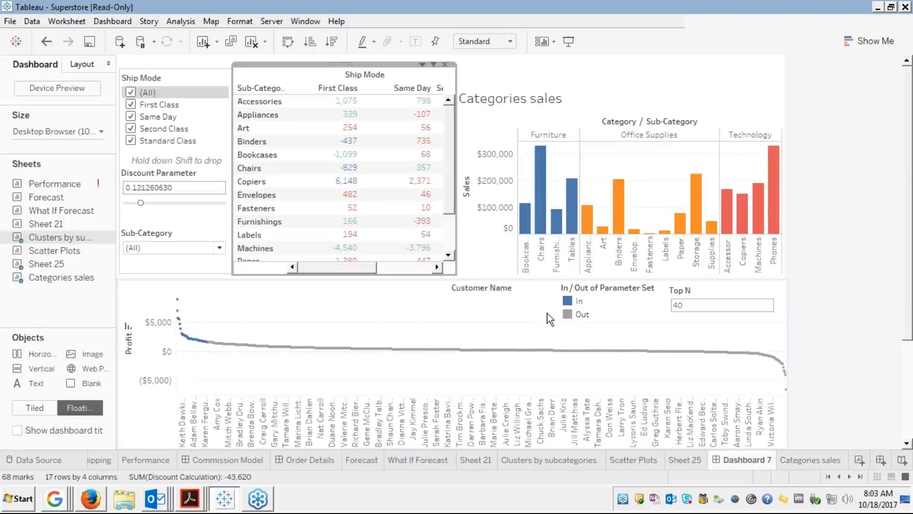
click(248, 156)
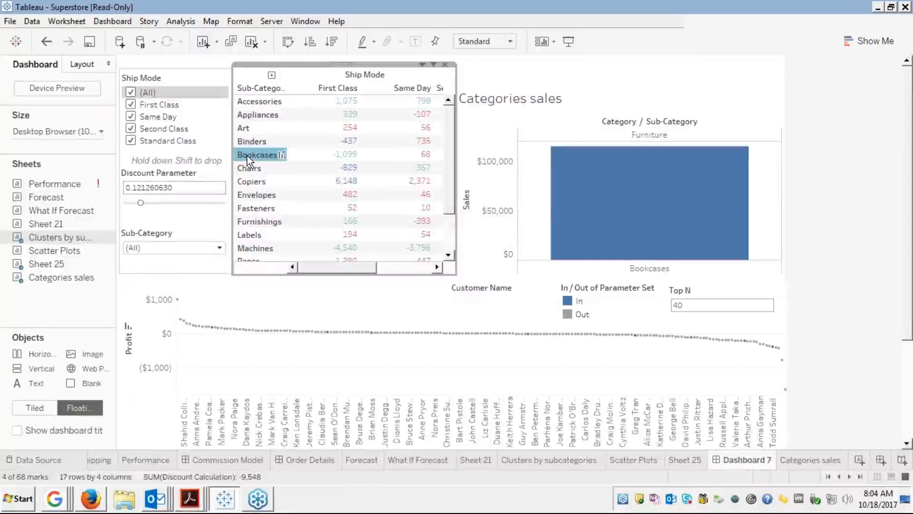
click(247, 155)
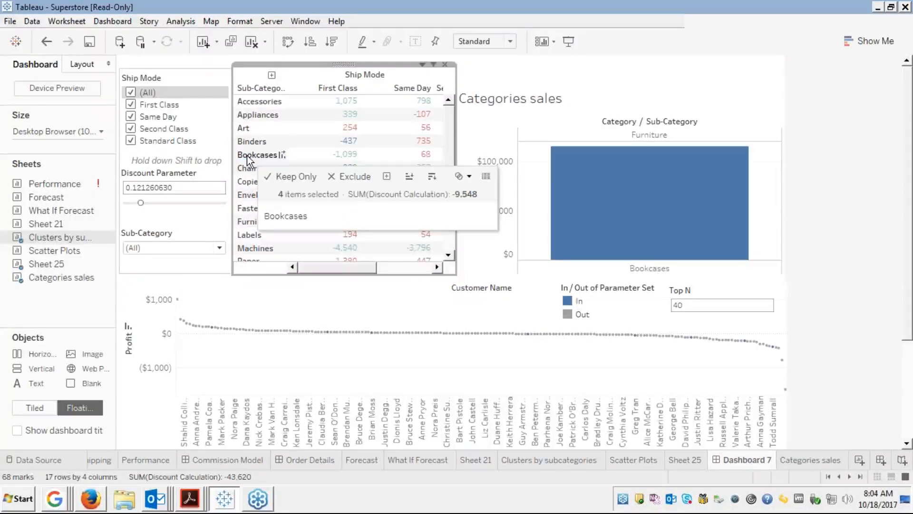
click(247, 156)
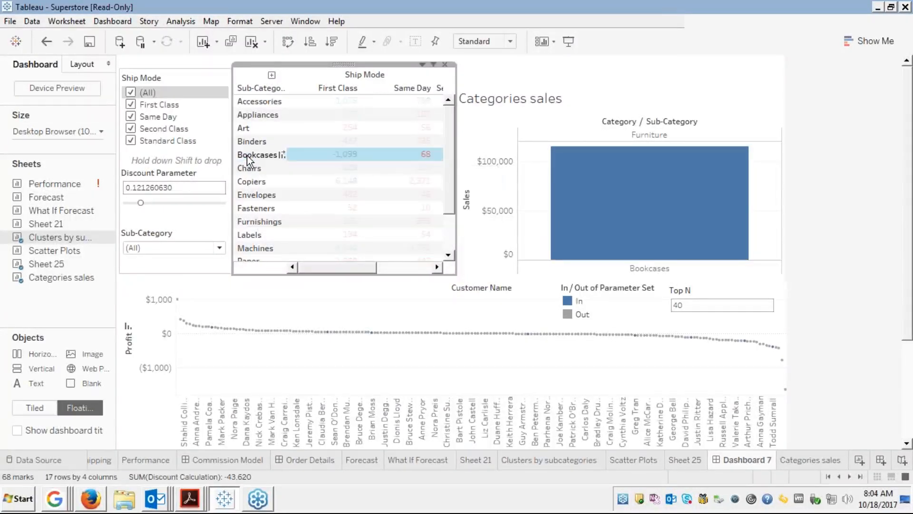
click(247, 156)
click(246, 156)
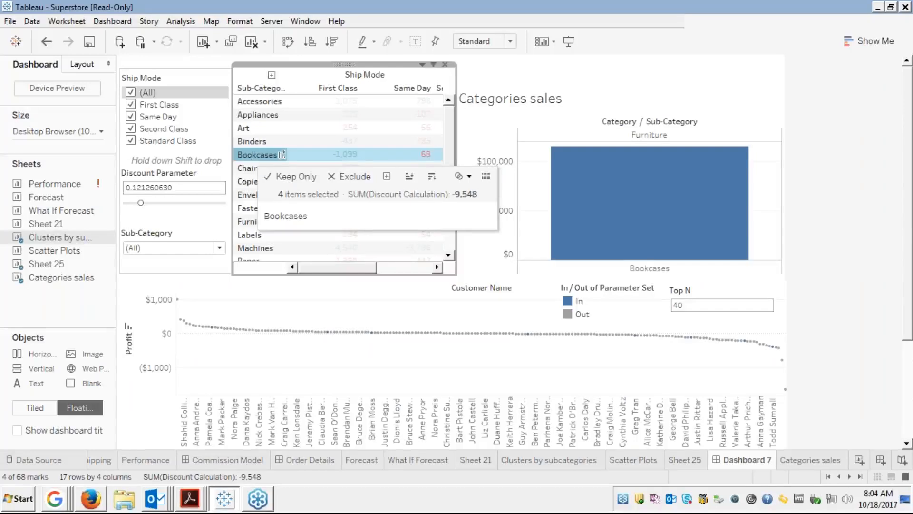
Test Chairs, Copiers and Fasteners, leaving the dashboard filtered to Fasteners.
click(246, 170)
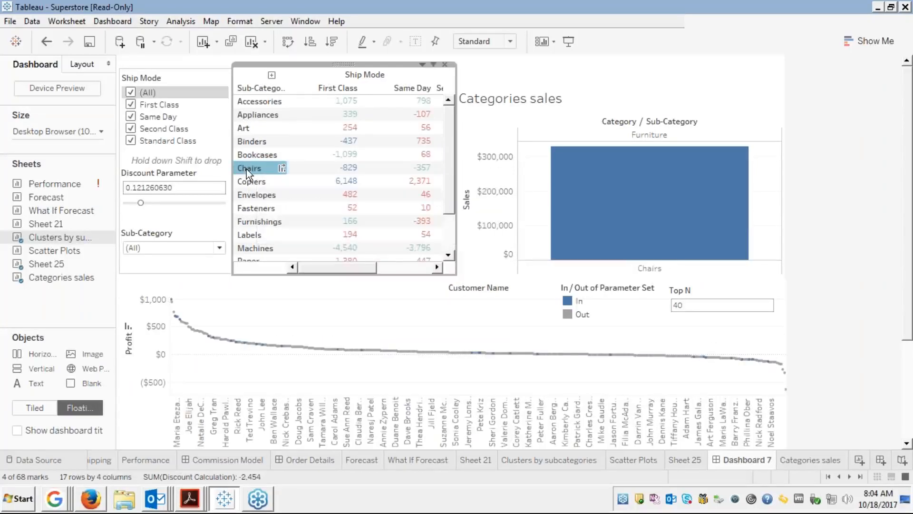
click(246, 169)
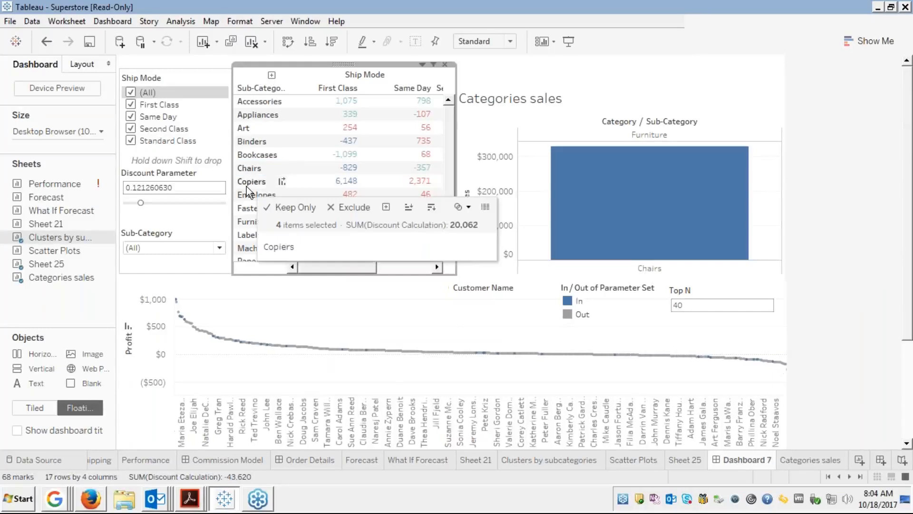
click(247, 187)
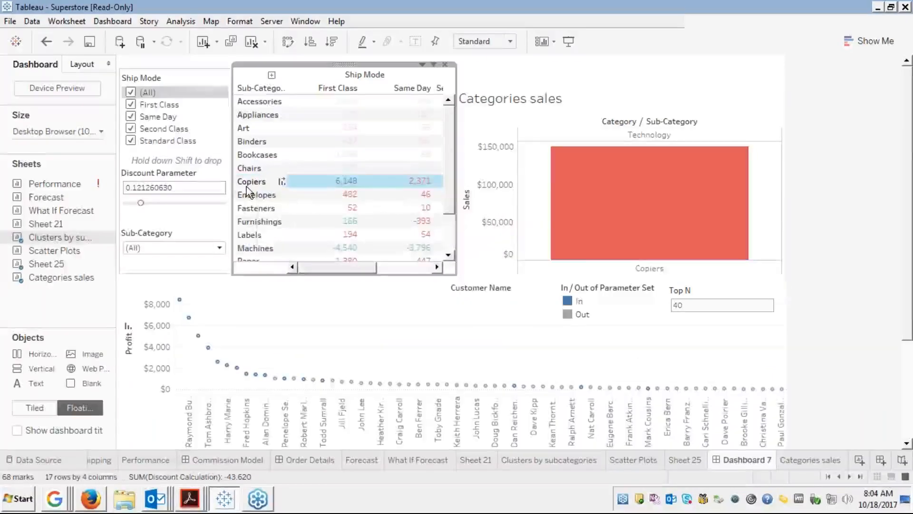
click(250, 190)
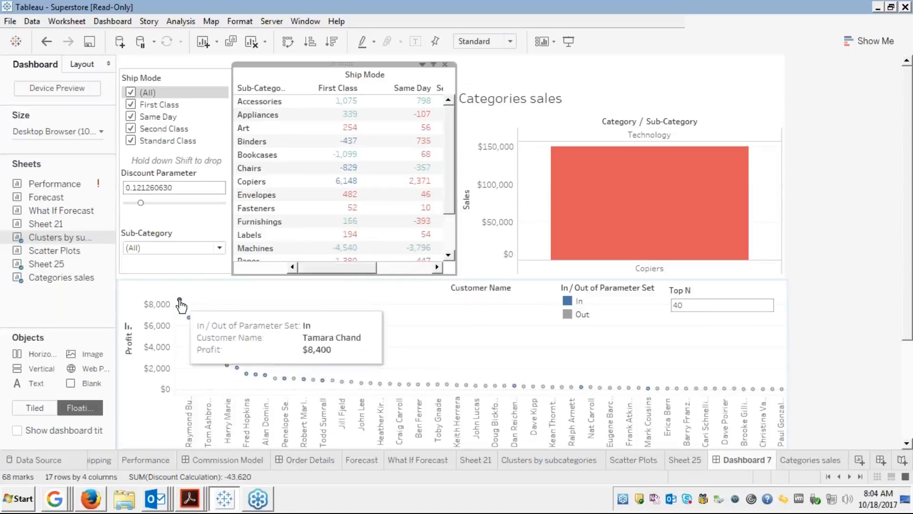
click(258, 209)
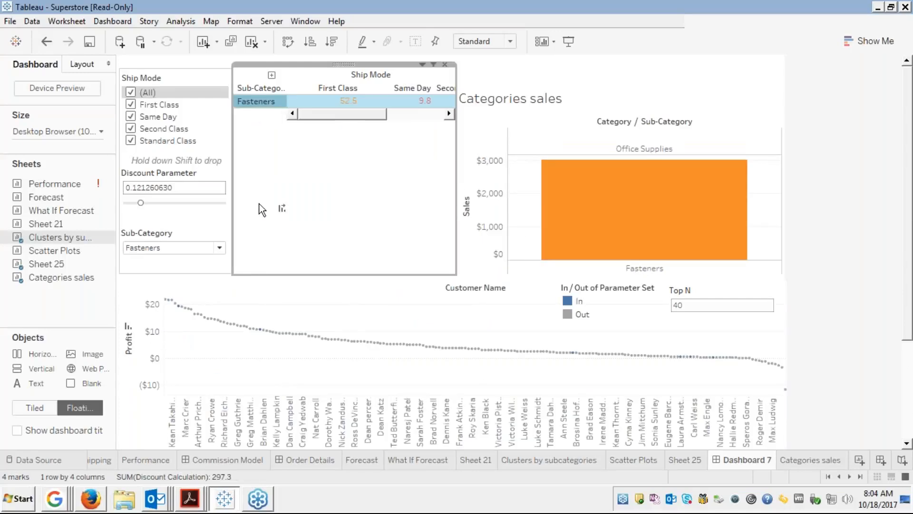
click(257, 103)
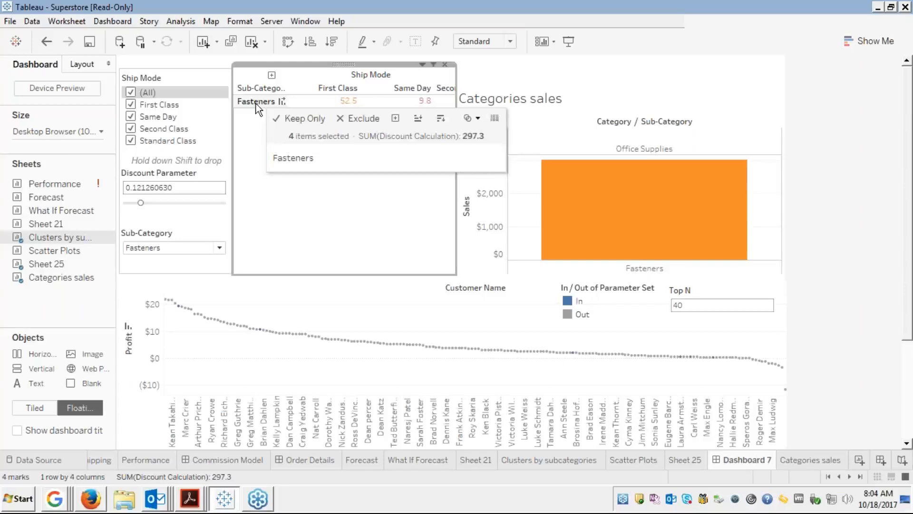
click(256, 105)
click(251, 105)
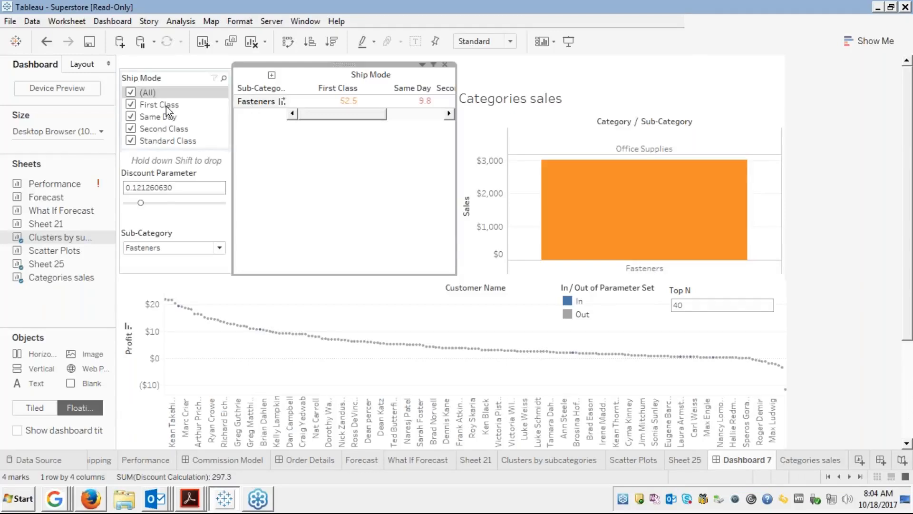
Set 'Filter action by Subcategories' back to 'Show all values' when the selection clears.
click(117, 24)
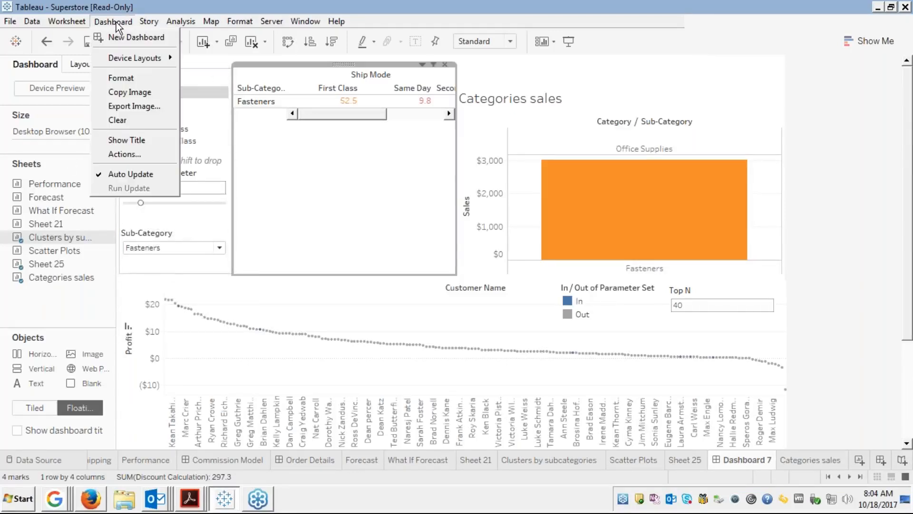
click(119, 157)
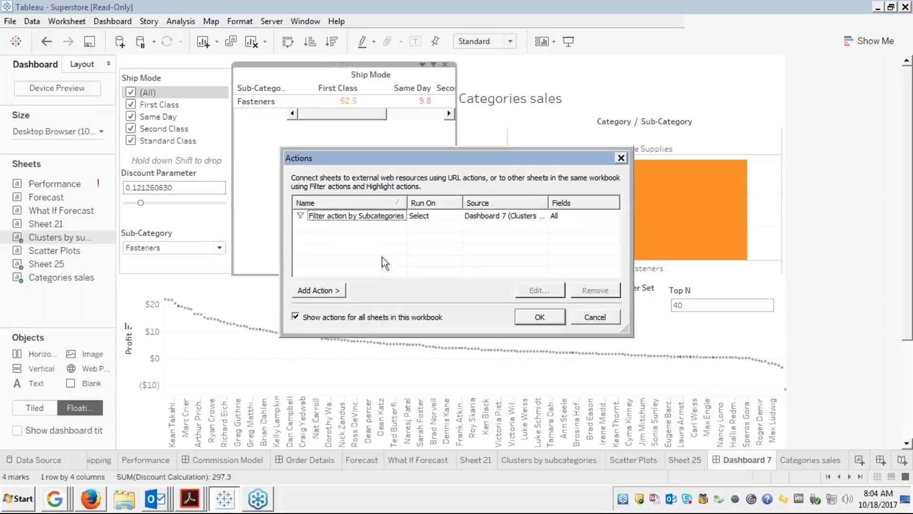
click(401, 218)
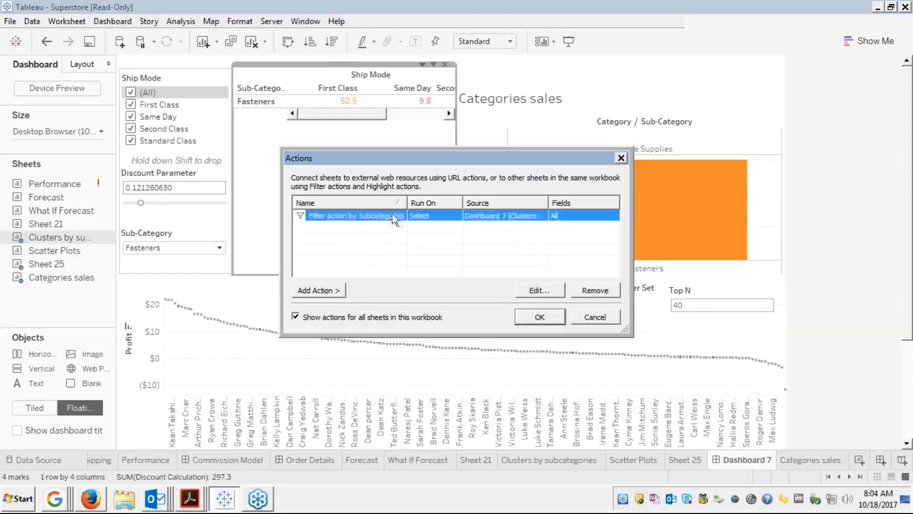
click(533, 293)
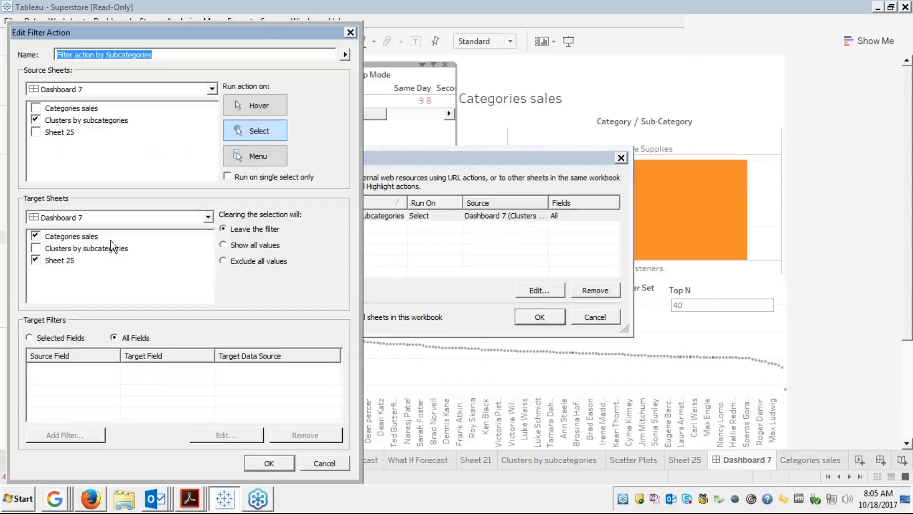
click(232, 246)
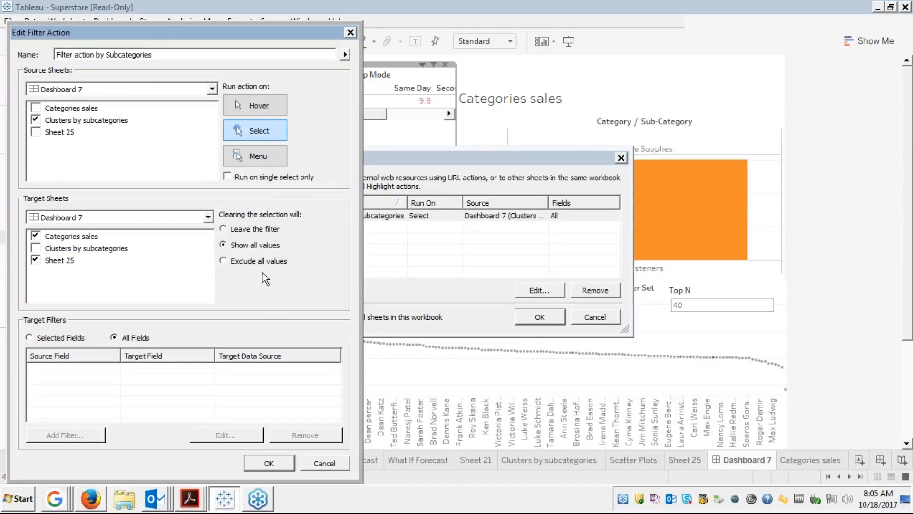
click(284, 466)
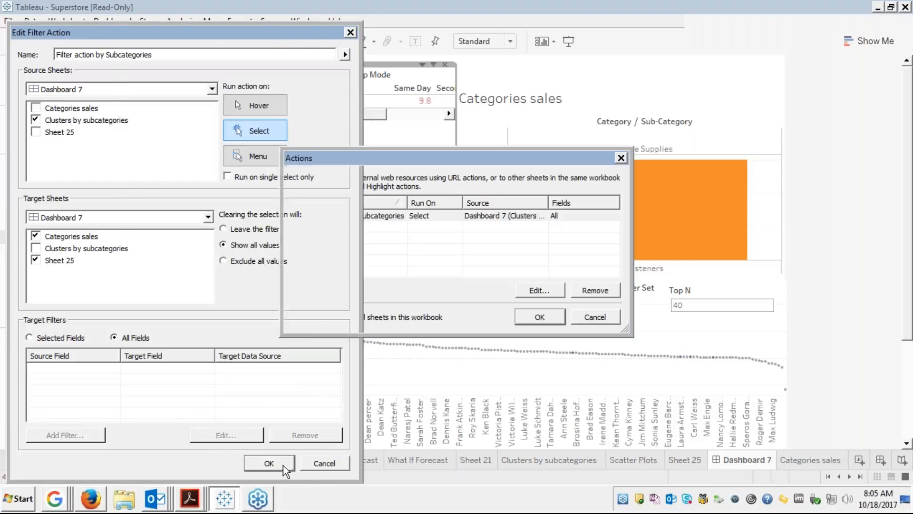
click(529, 318)
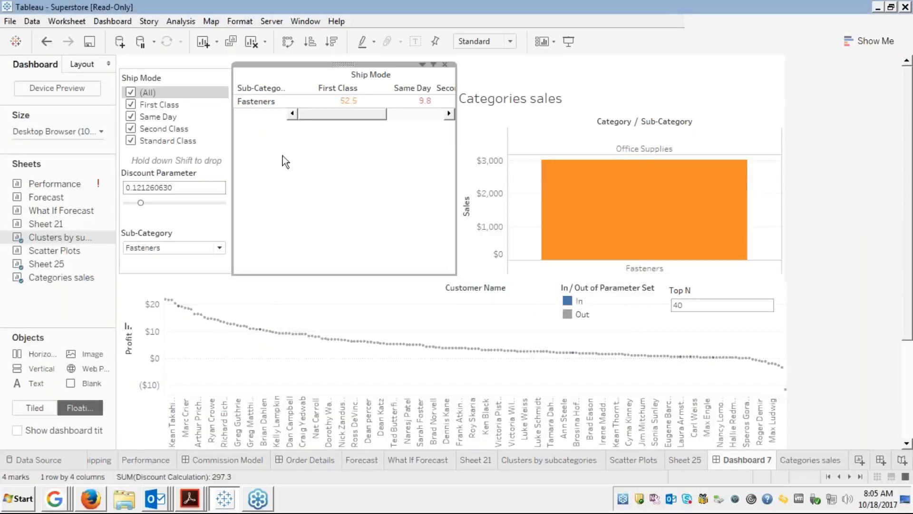
click(254, 101)
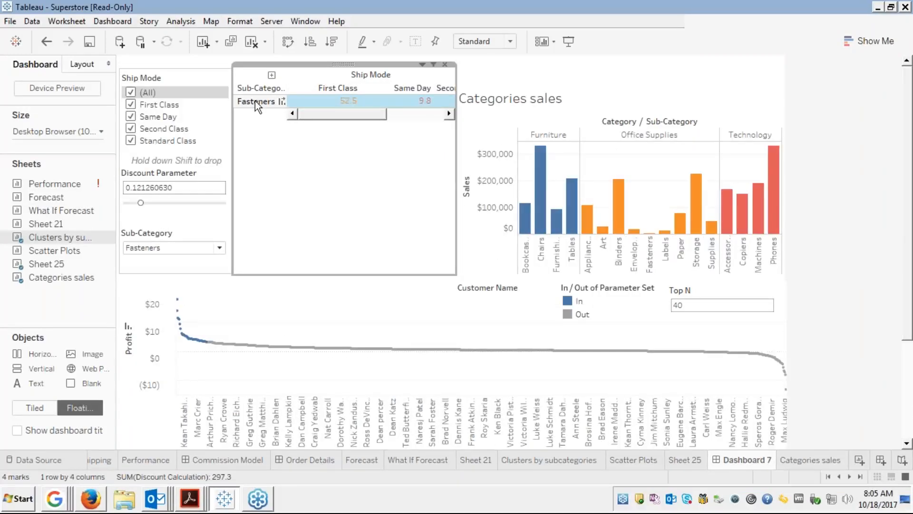
click(255, 101)
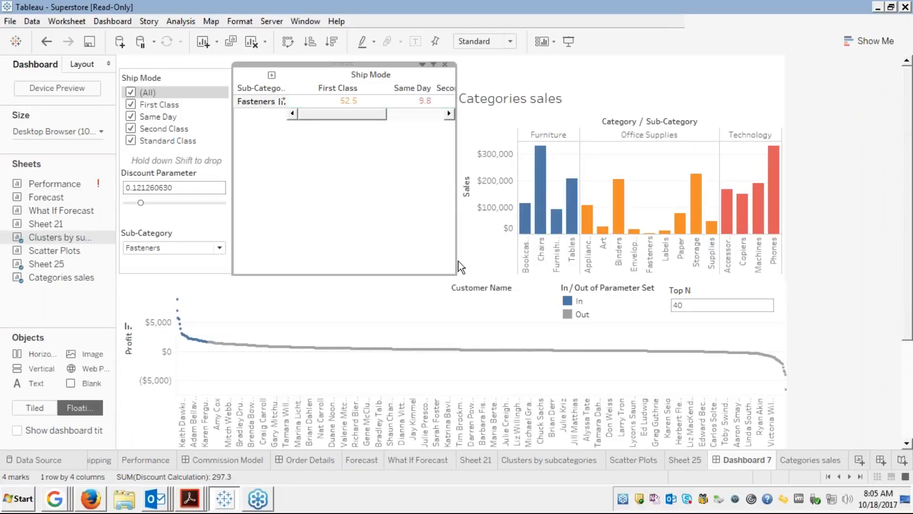
mouse_move(316, 108)
click(422, 65)
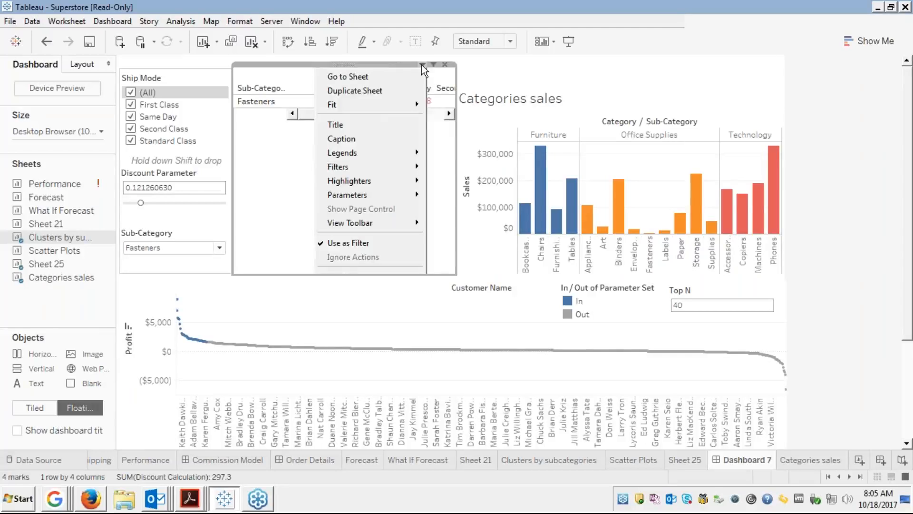
click(422, 65)
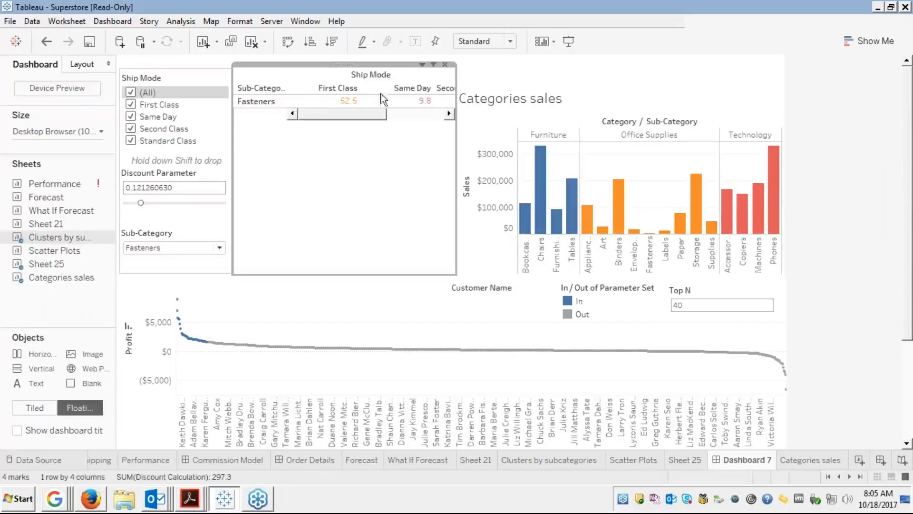
click(260, 100)
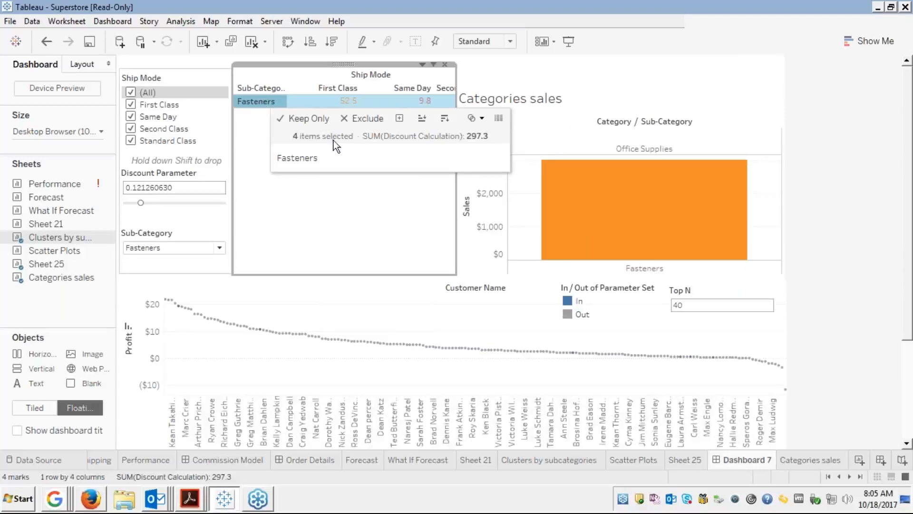
click(366, 196)
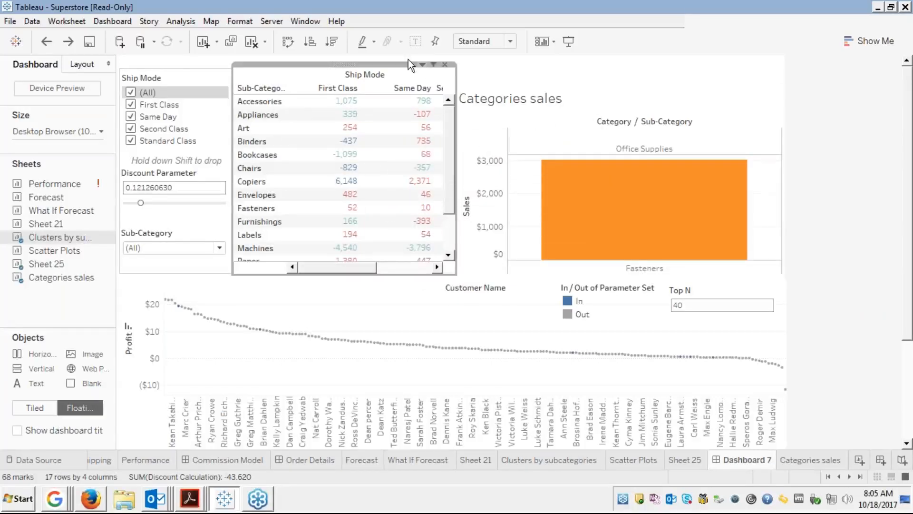
Reopen Dashboard 7's Actions list and bring up the Add Action type menu.
click(112, 21)
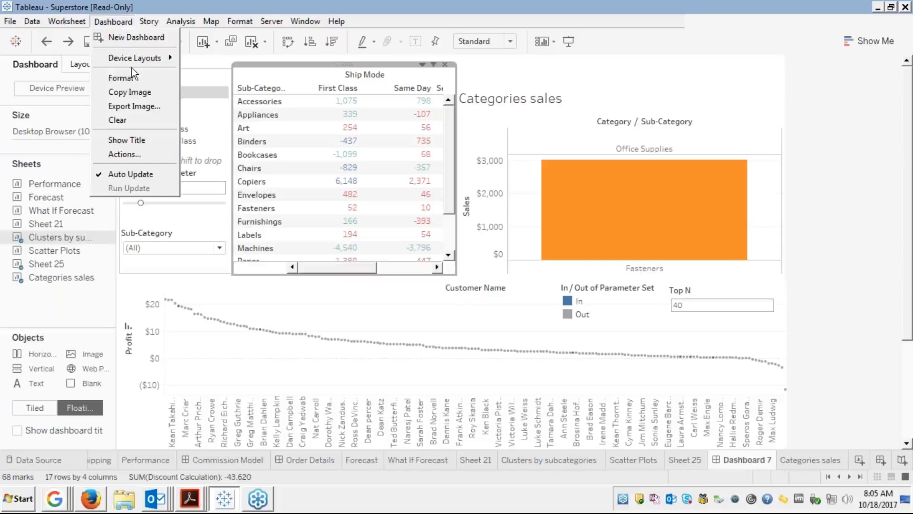
click(127, 152)
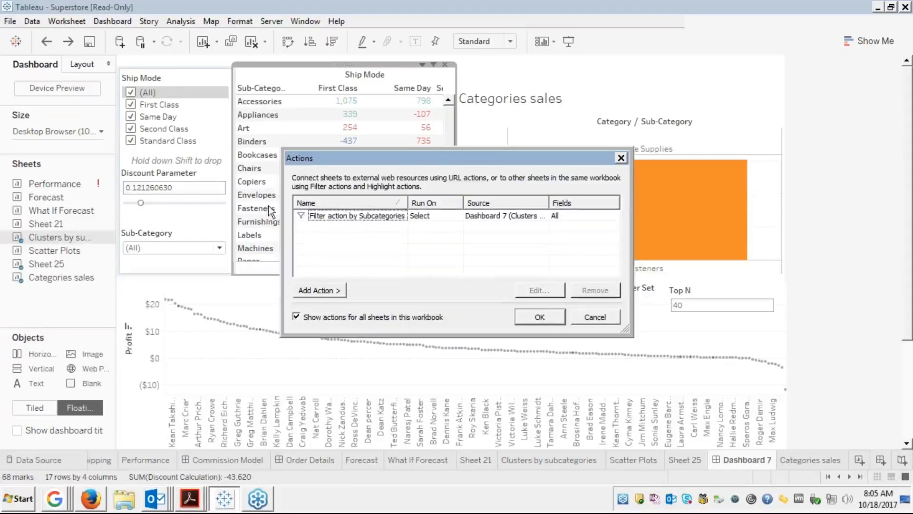
click(348, 217)
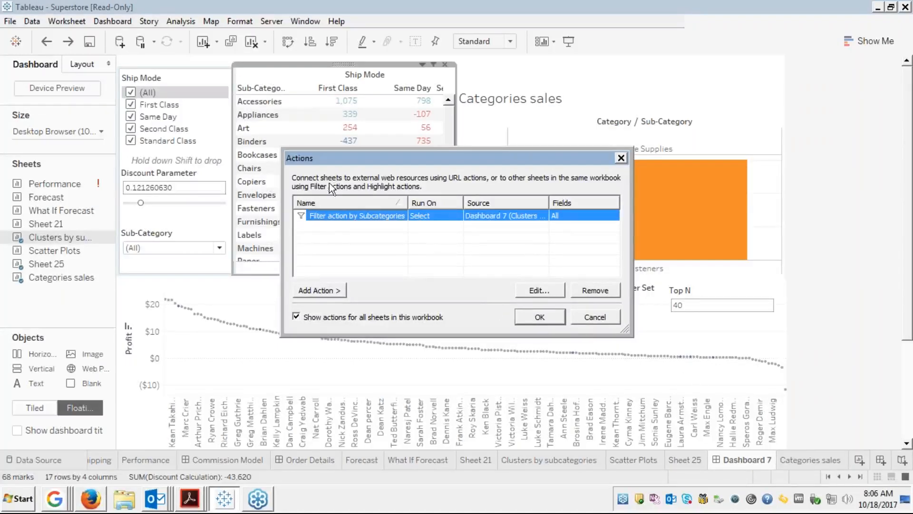
click(318, 224)
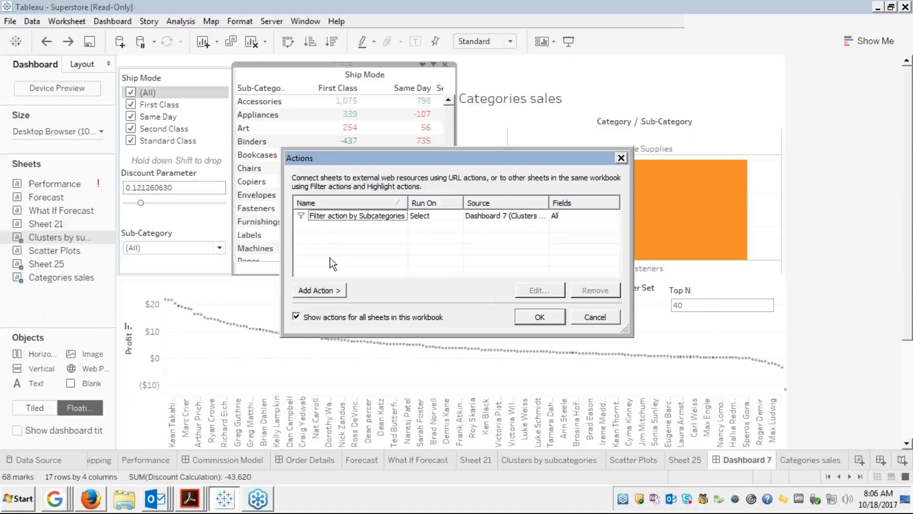
click(318, 292)
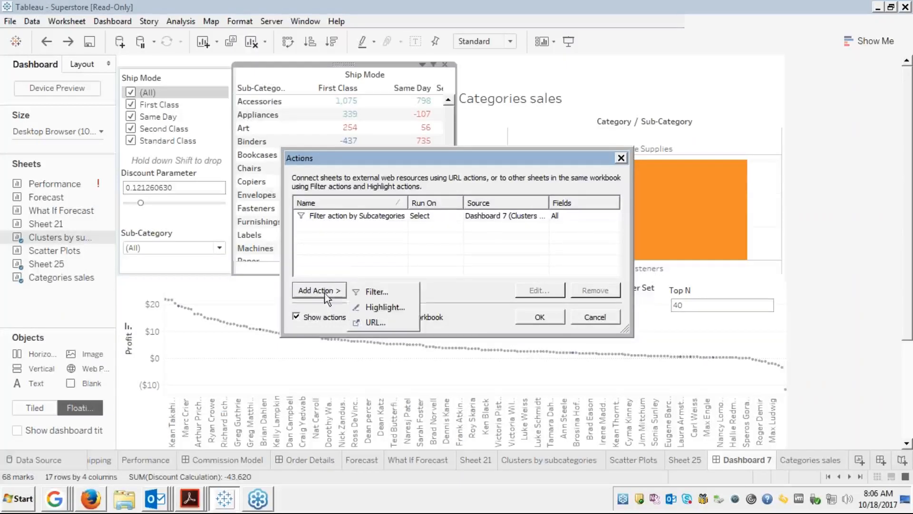
Create Highlight1 from Clusters by subcategories targeting Categories sales and Sheet 25 on all fields.
click(384, 309)
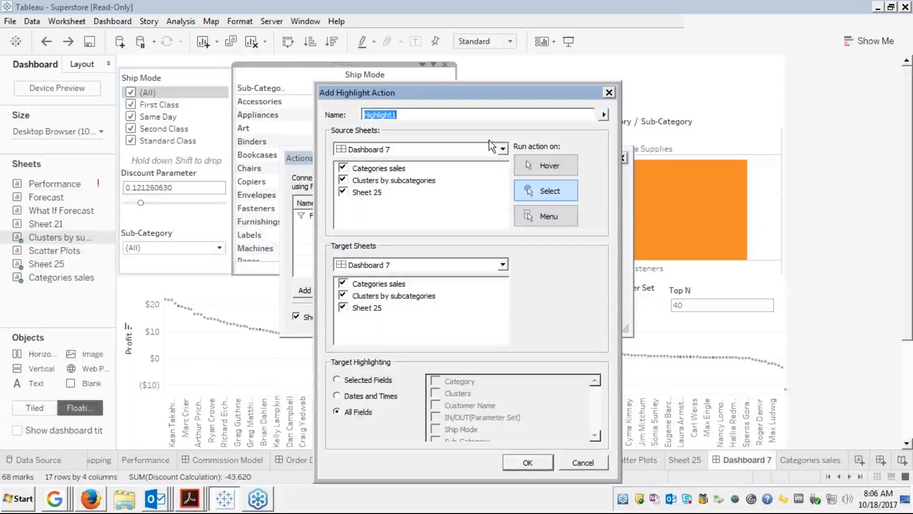
click(342, 169)
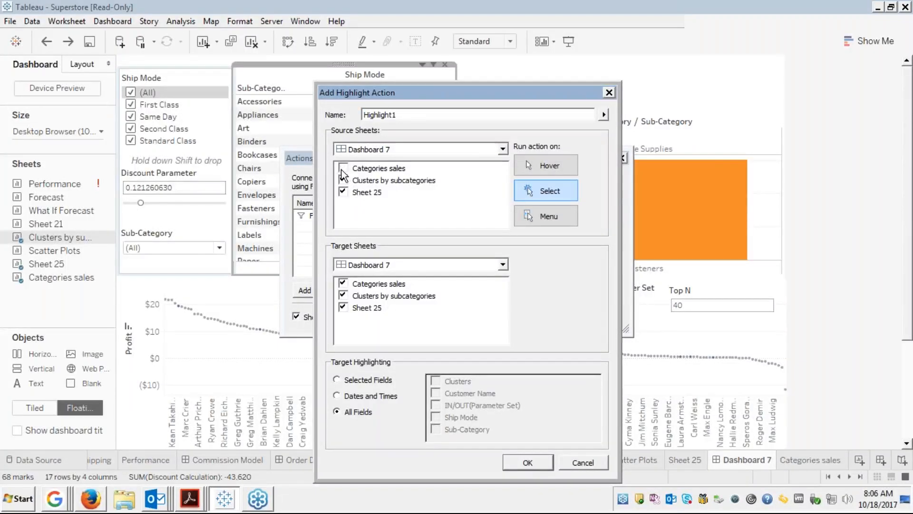
click(343, 192)
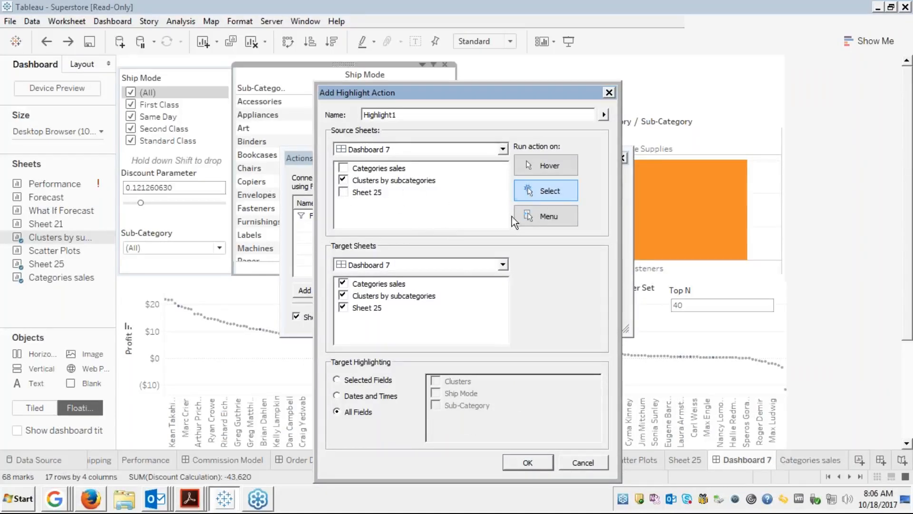
click(343, 295)
click(336, 381)
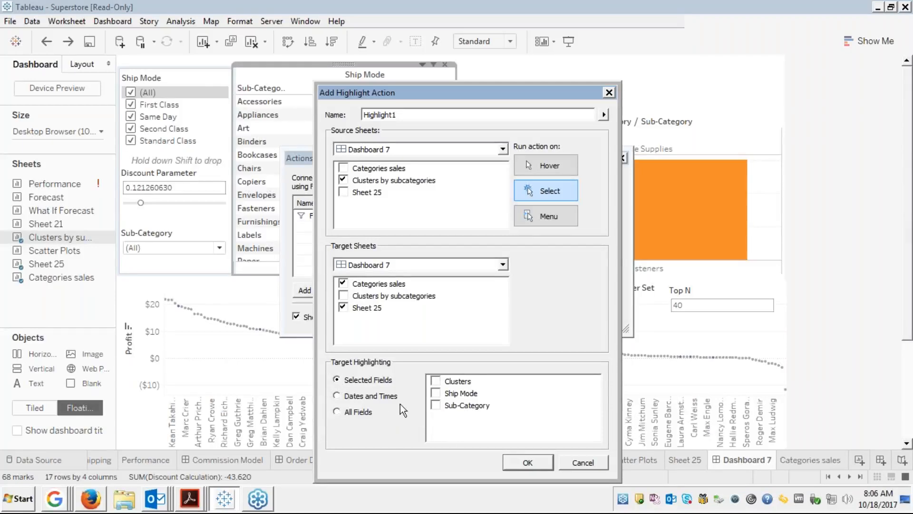
click(337, 412)
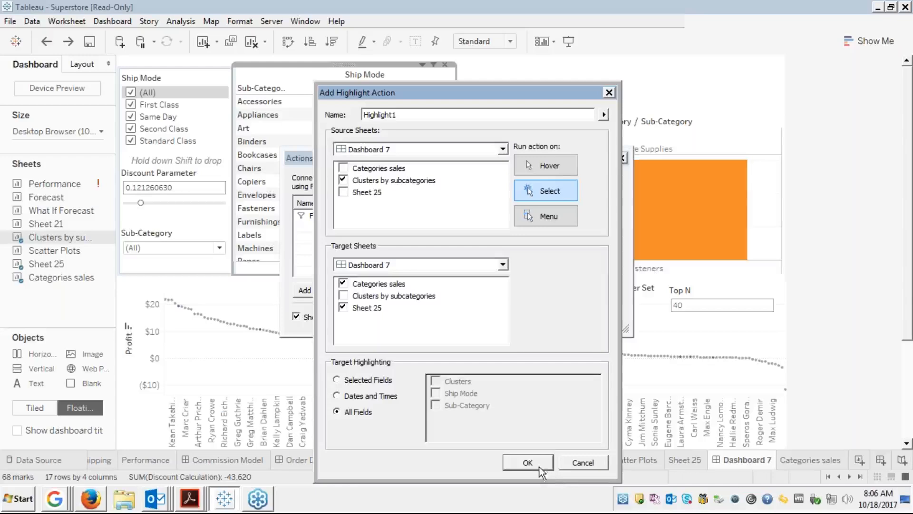
click(528, 462)
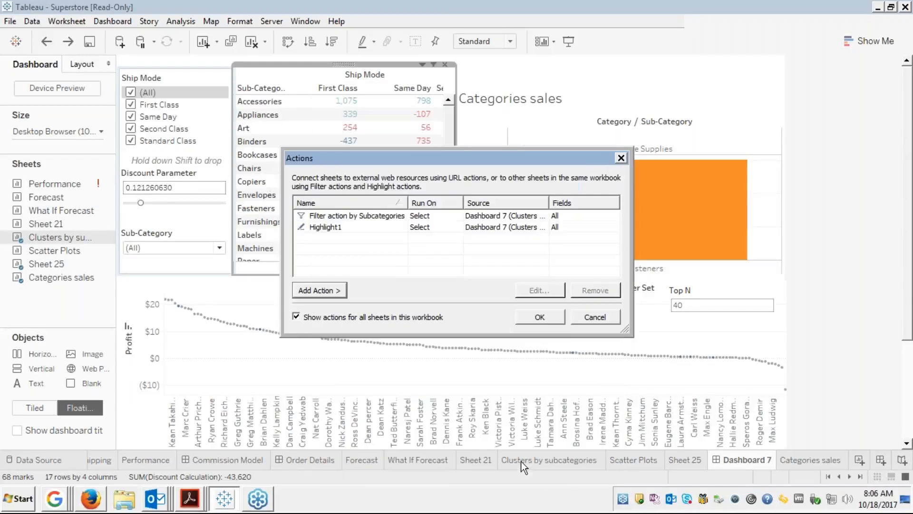
Close the Actions list and test the filter by selecting then deselecting Art.
click(536, 316)
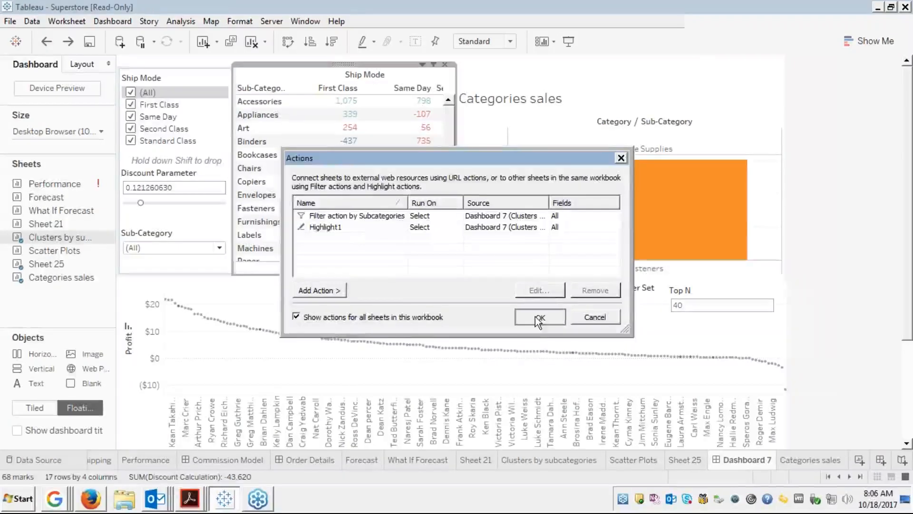
click(251, 132)
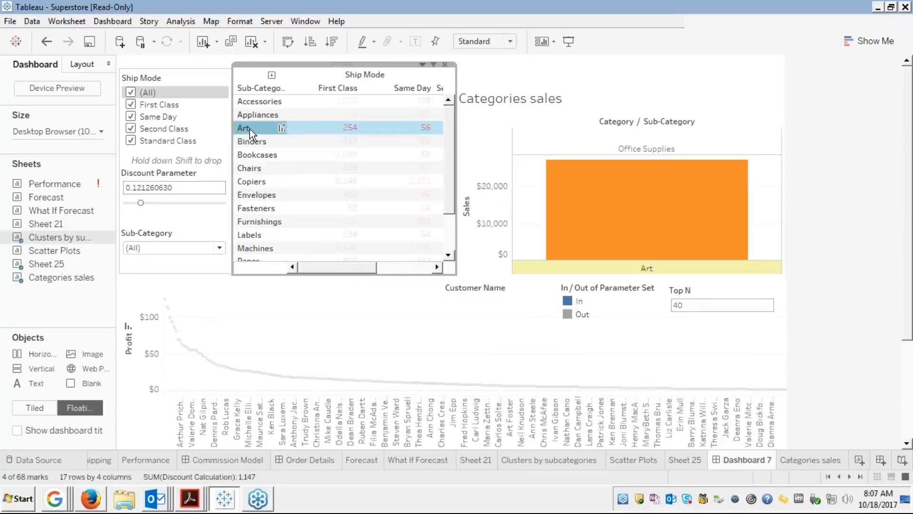
click(252, 132)
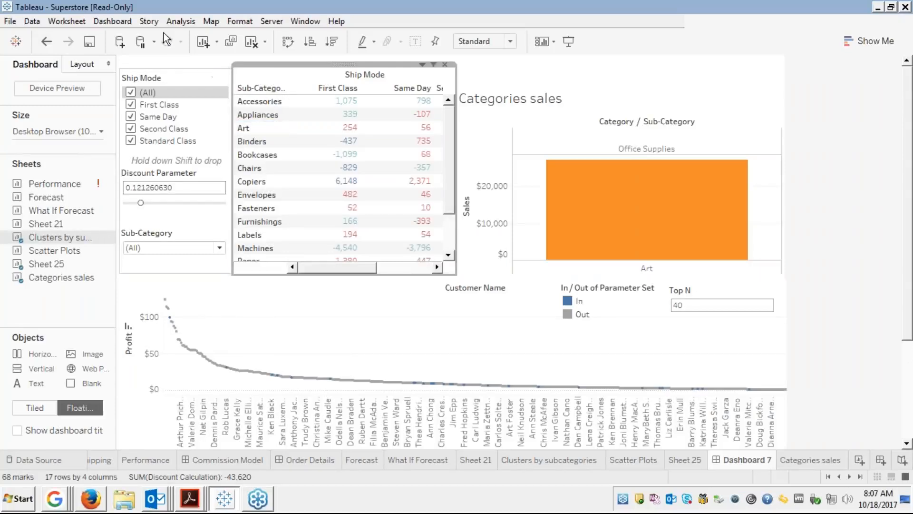
Edit Filter action by Subcategories so clearing the selection shows all values.
click(111, 22)
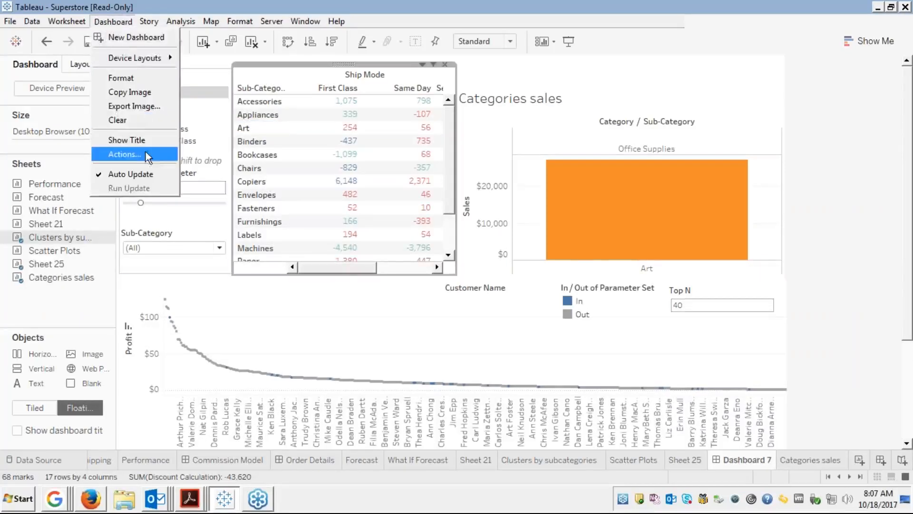
click(128, 153)
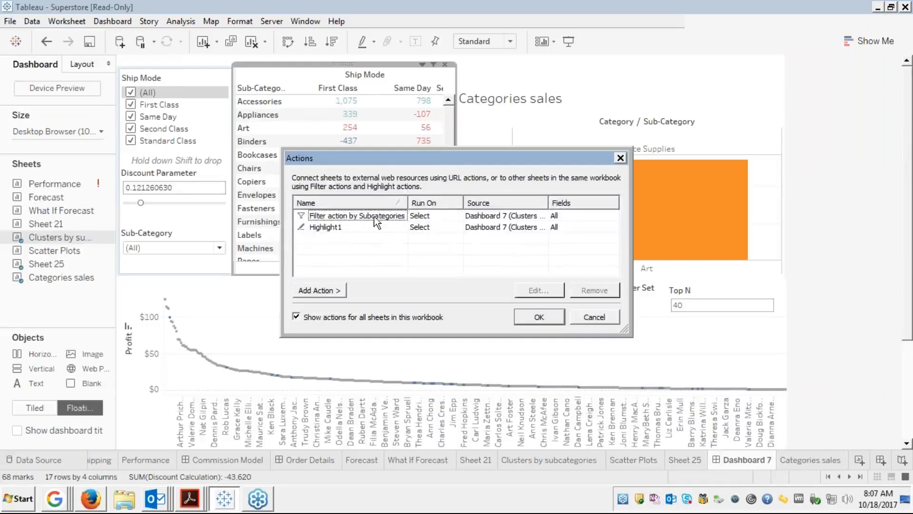
click(390, 218)
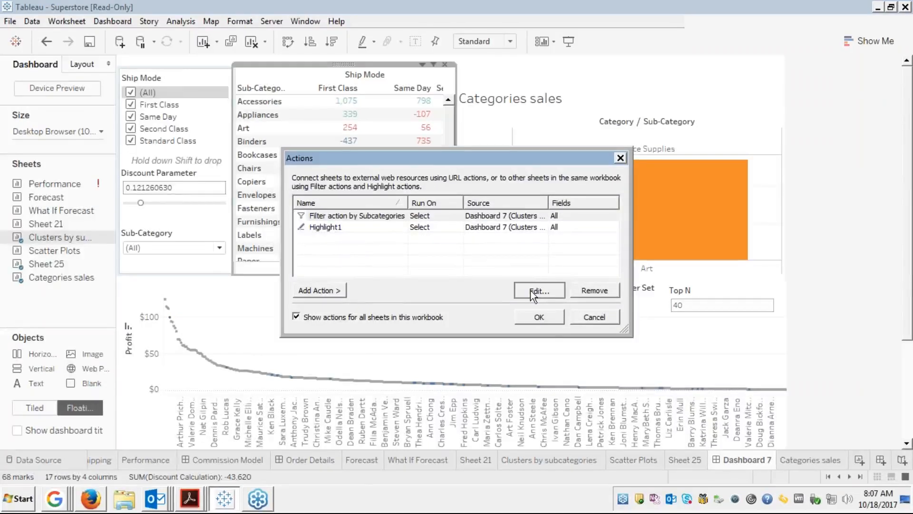
click(530, 291)
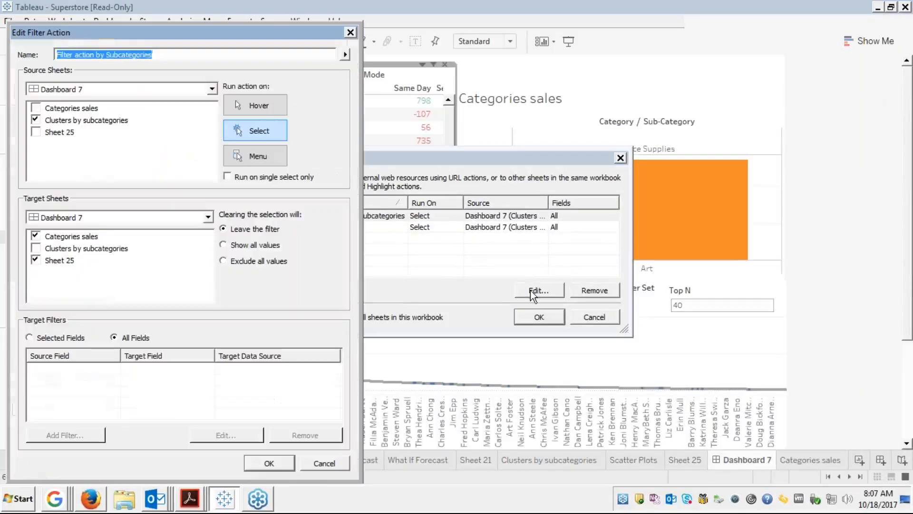
click(224, 245)
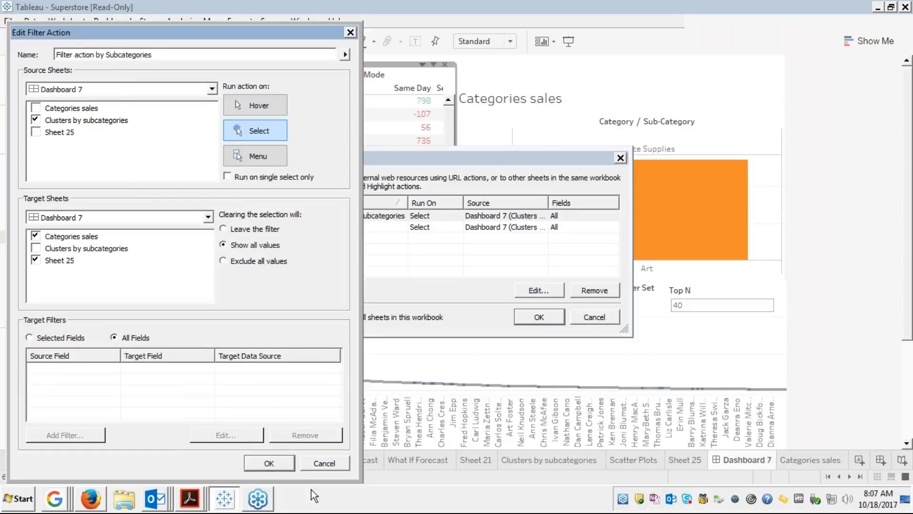
click(266, 464)
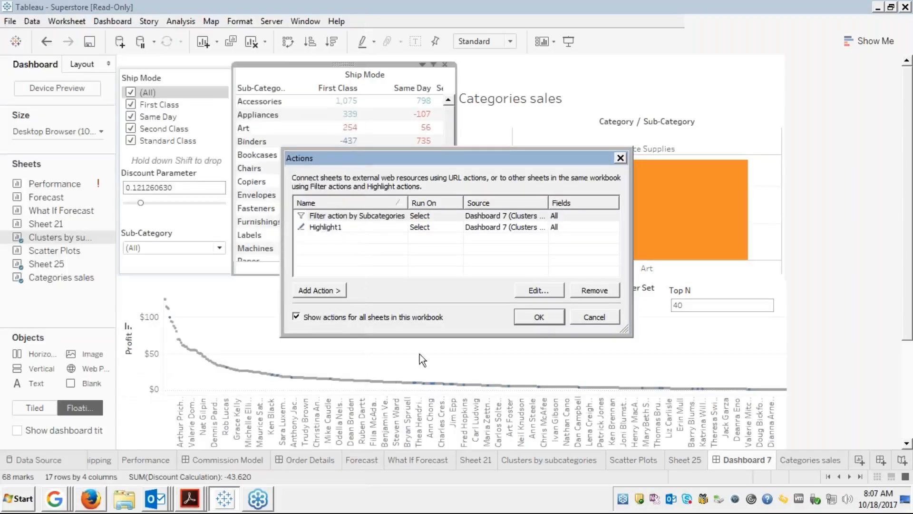
click(533, 321)
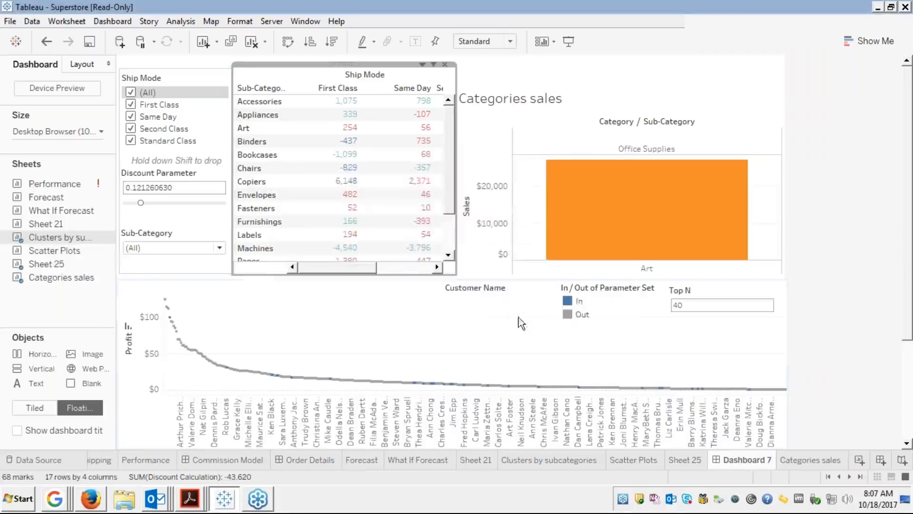
Test the filter by selecting and clearing Chairs, then filtering to Copiers.
click(248, 168)
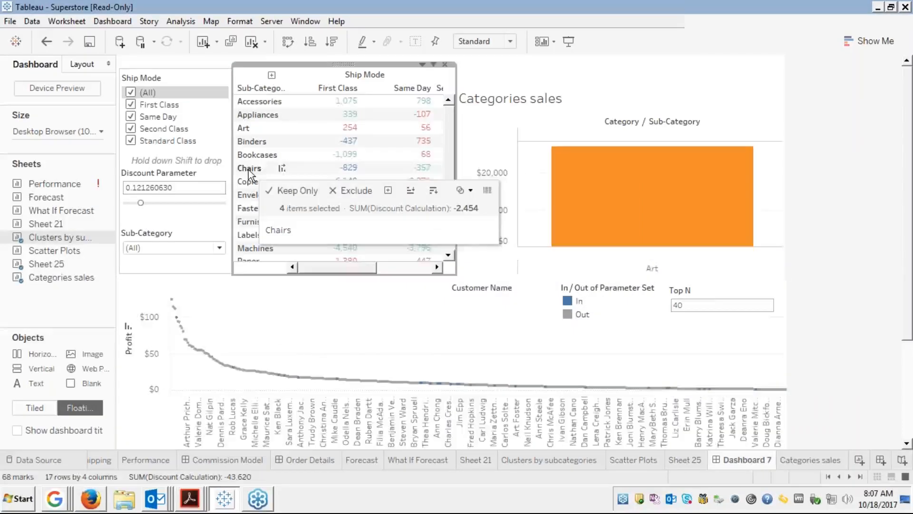
click(249, 169)
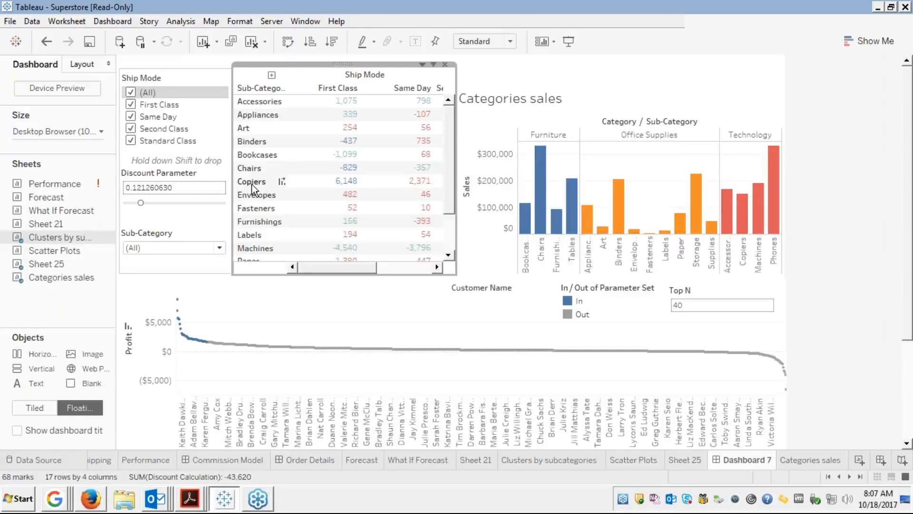
click(253, 180)
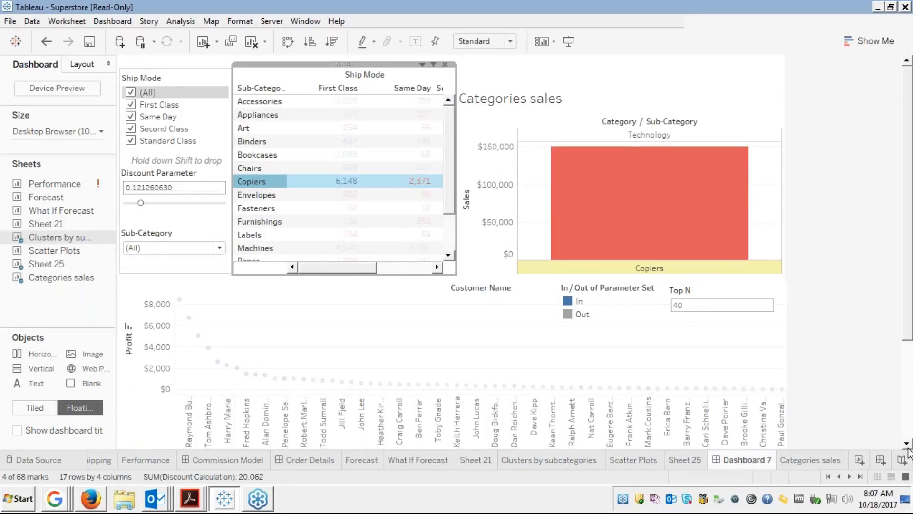
Highlight the In customers in the parameter-set legend, then clear the Copiers selection.
click(905, 431)
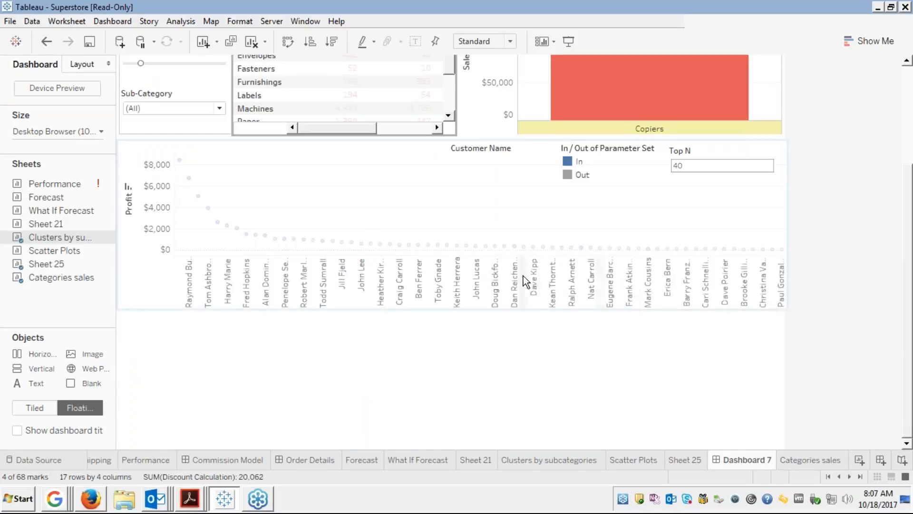
click(578, 161)
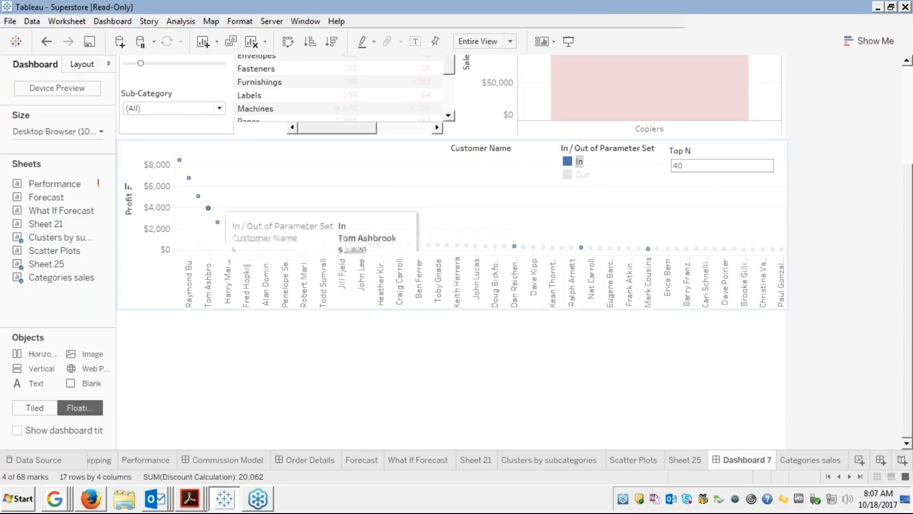
mouse_move(180, 162)
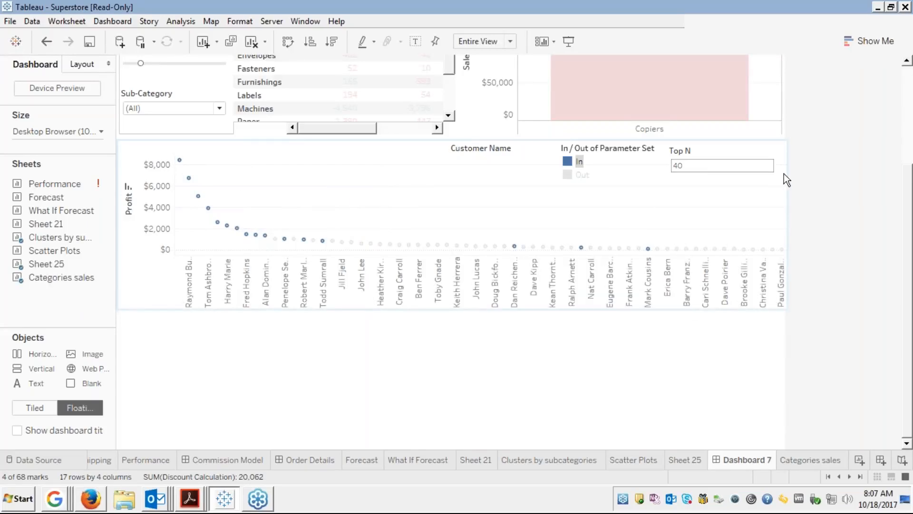
click(837, 271)
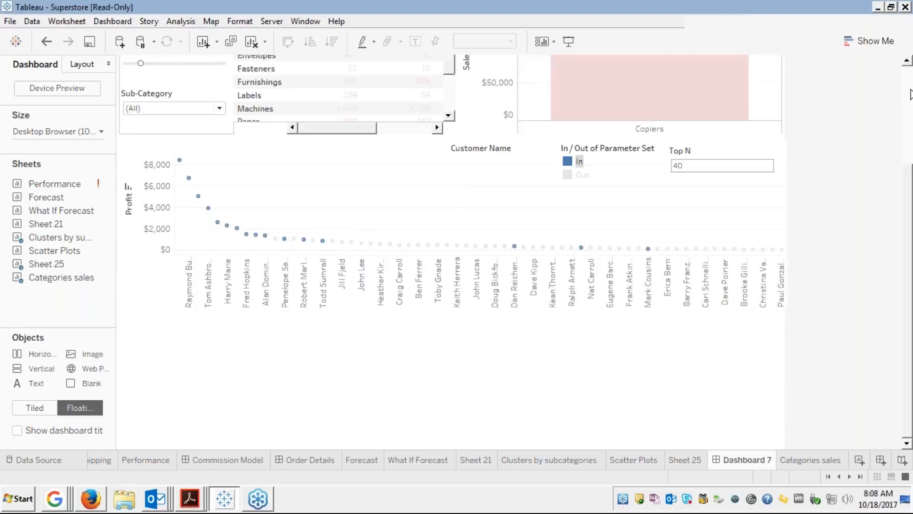
click(910, 94)
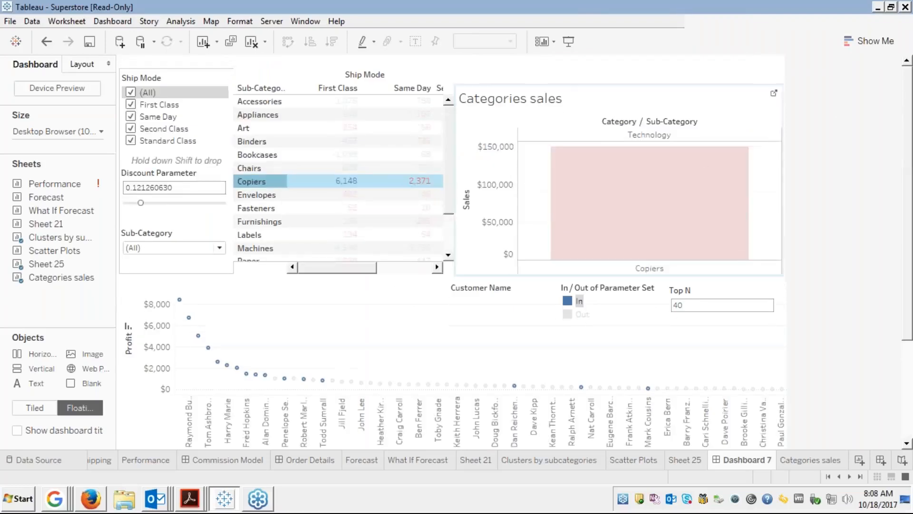
click(266, 180)
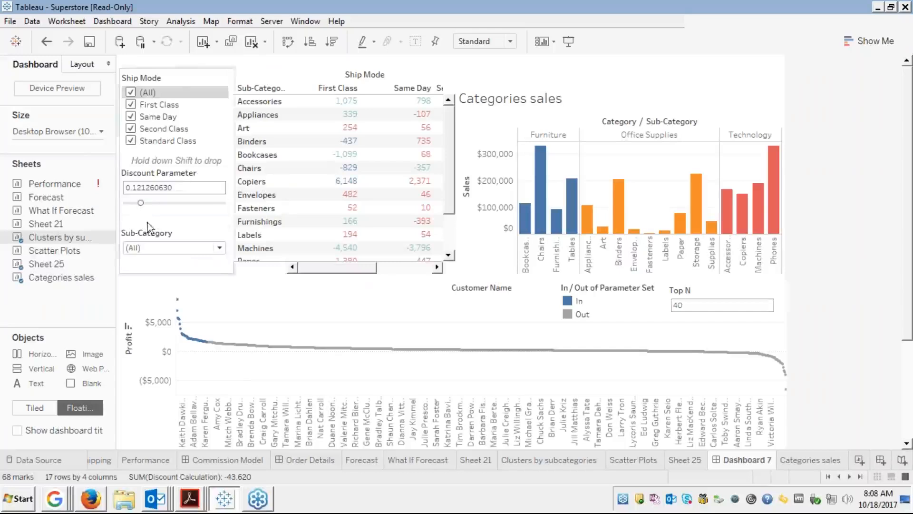
click(113, 21)
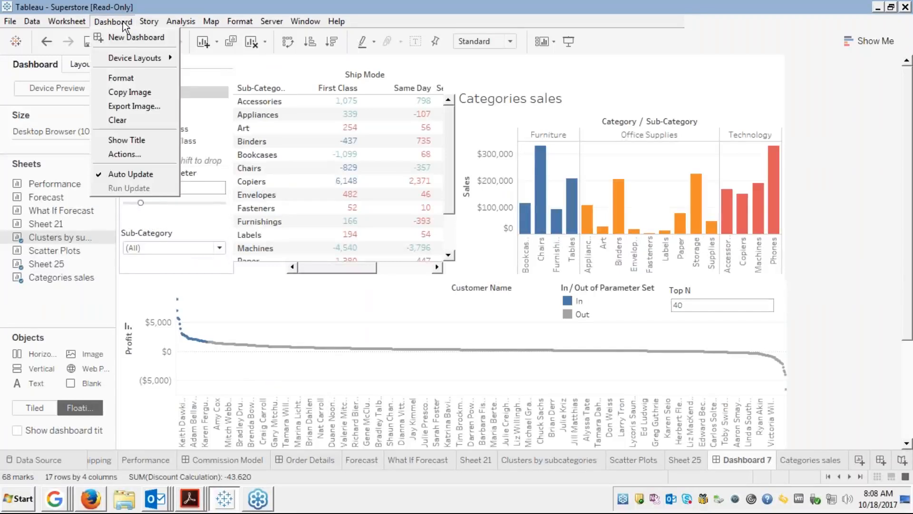
click(109, 158)
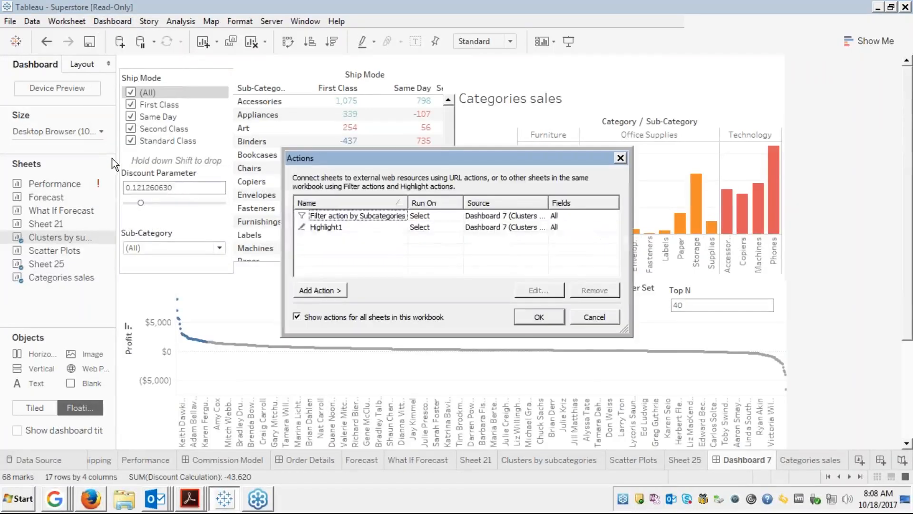
click(316, 290)
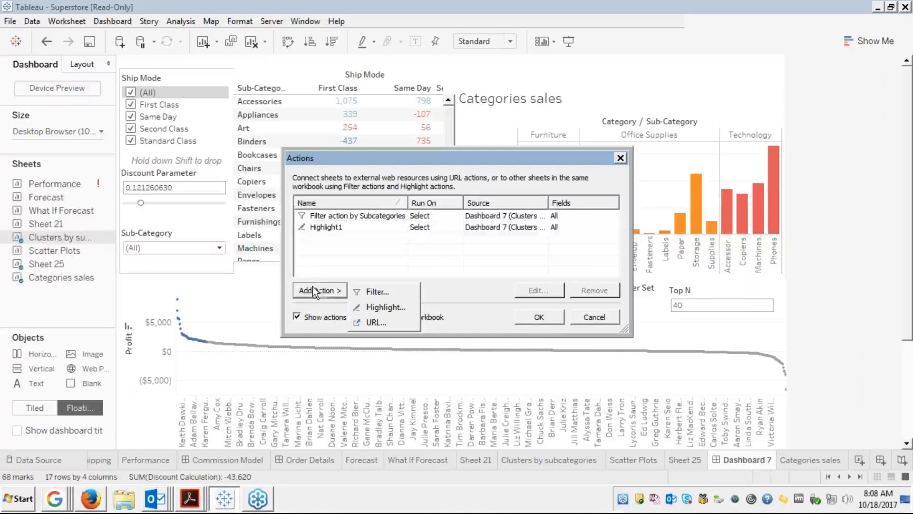
click(366, 318)
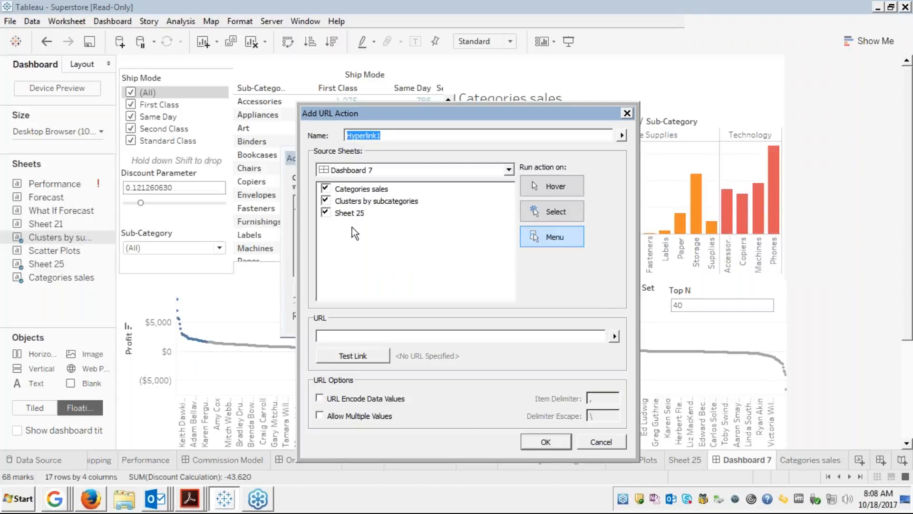
click(614, 337)
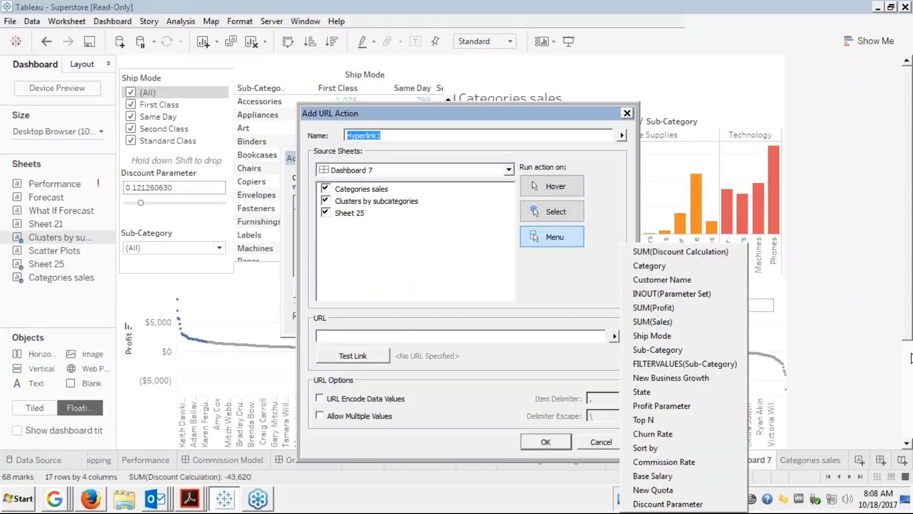
click(903, 346)
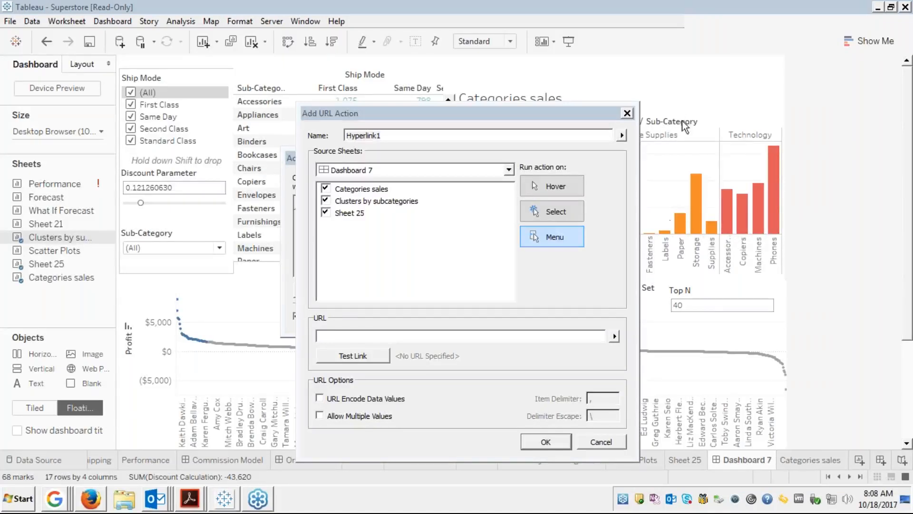
click(600, 441)
Remove Filter action by Subcategories and switch Highlight1's Run action on to Menu.
click(387, 217)
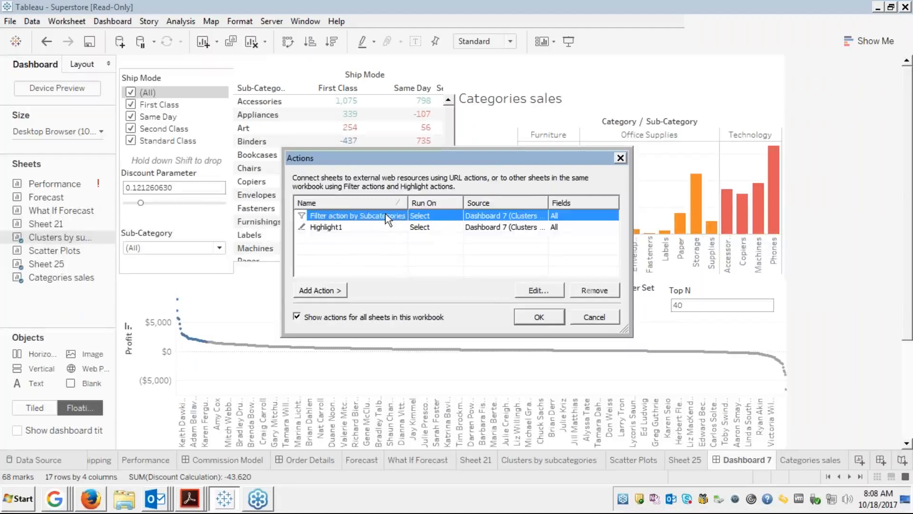
click(588, 292)
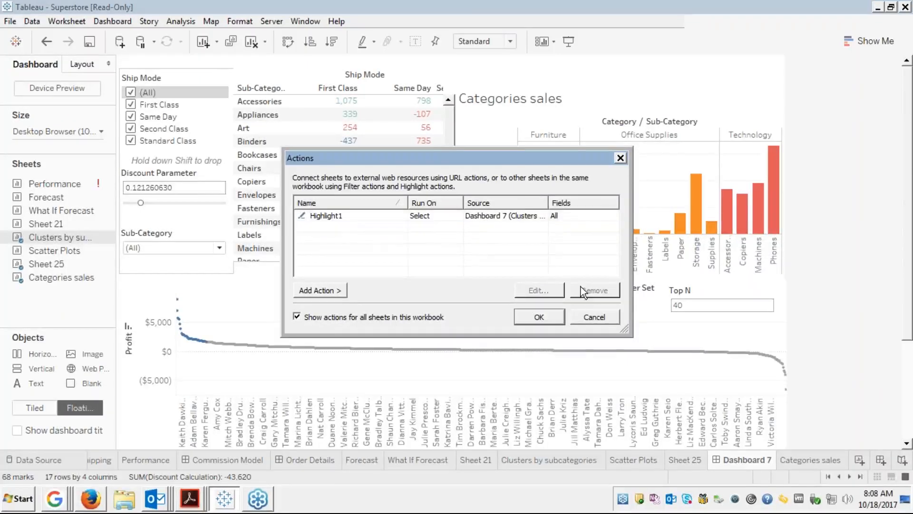
click(355, 218)
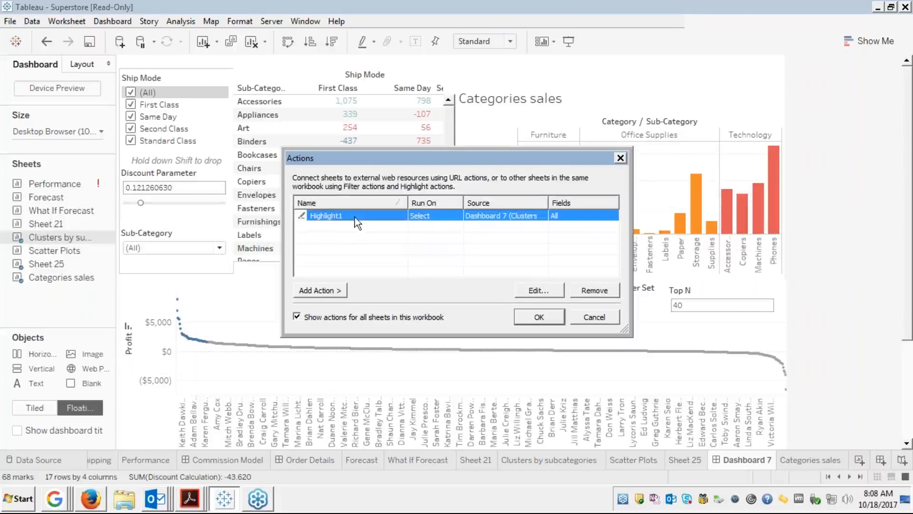
click(528, 291)
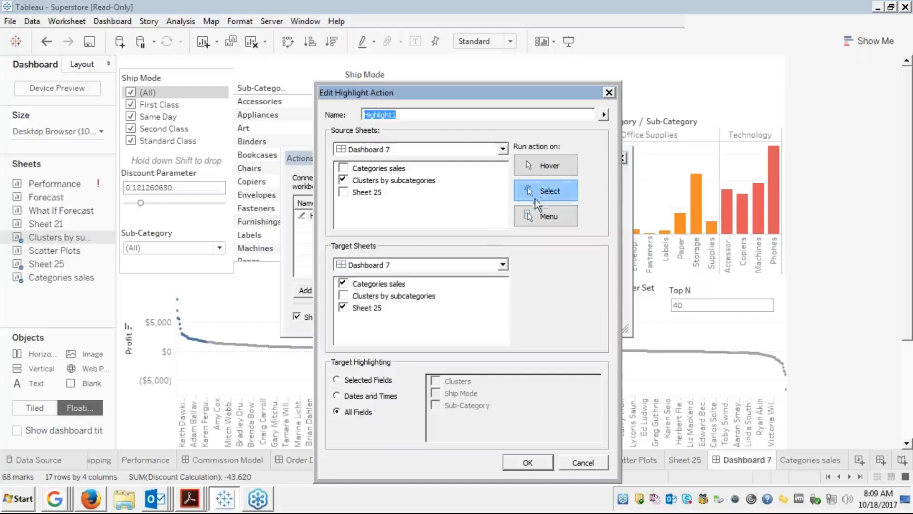
click(531, 219)
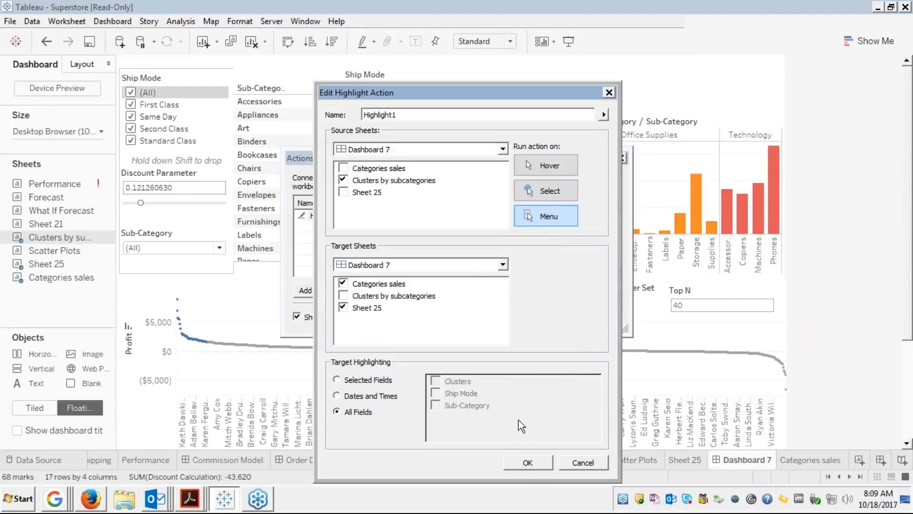
click(529, 462)
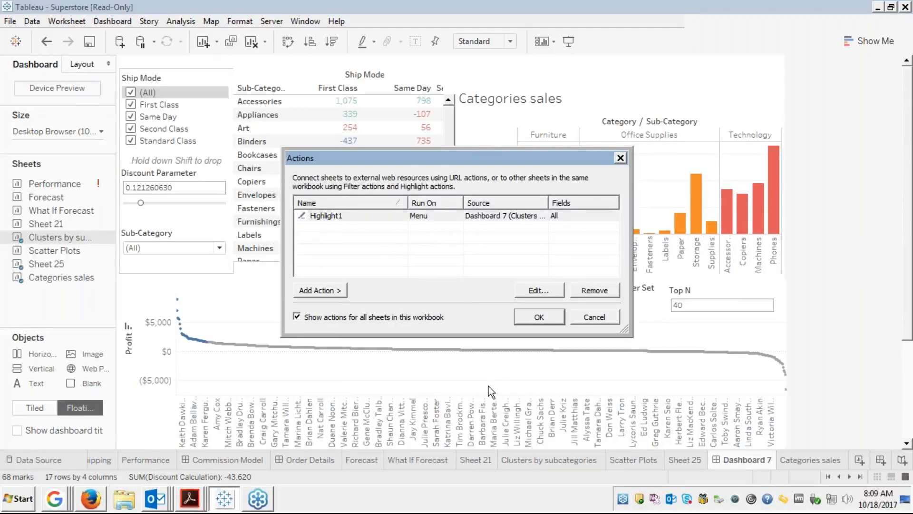
Close the Actions list and run Highlight1 from the Chairs tooltip.
click(547, 315)
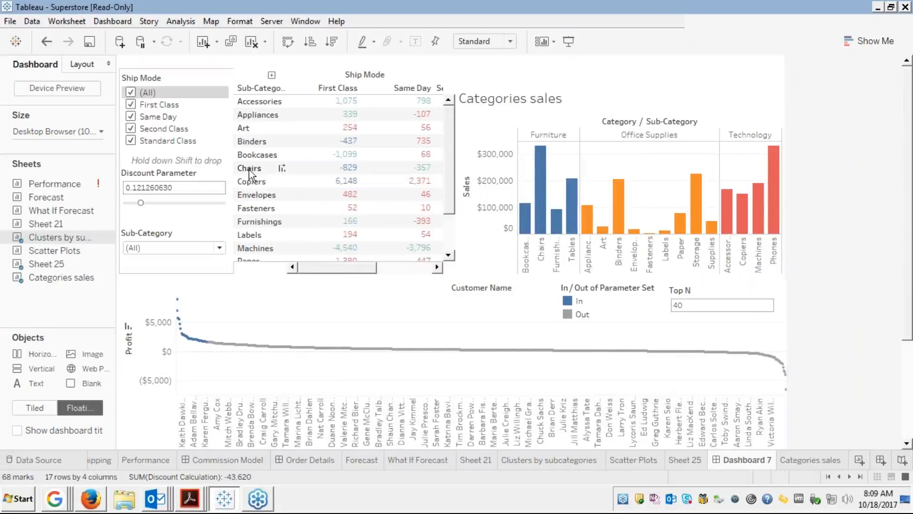
click(261, 174)
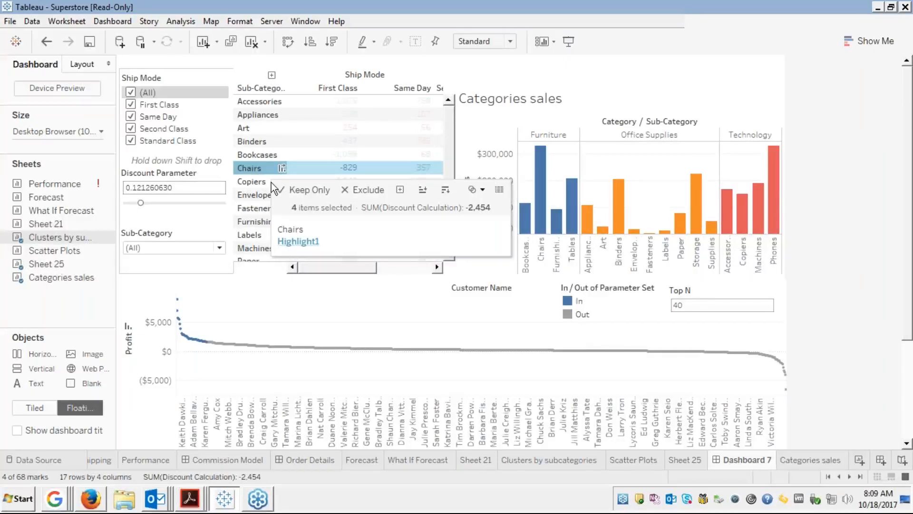
click(295, 242)
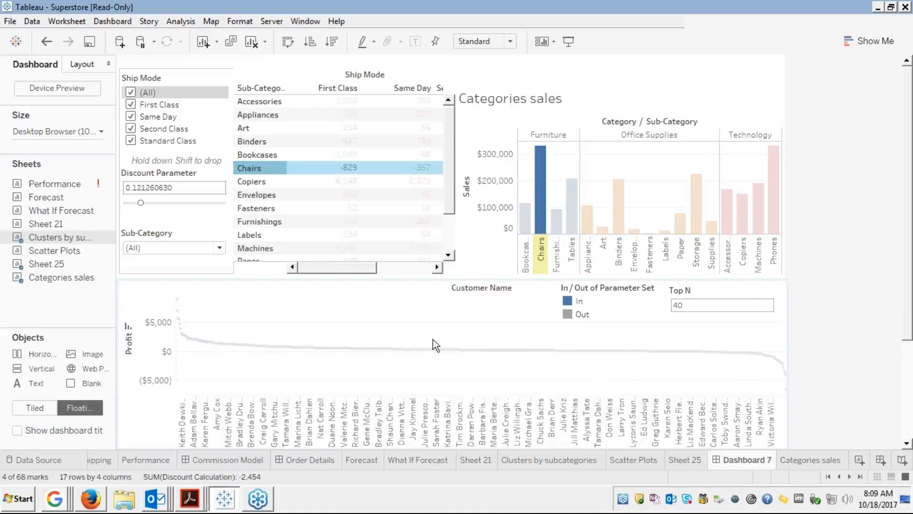
Highlight In customers in the legend, then run Highlight1 from the Envelopes tooltip.
click(577, 303)
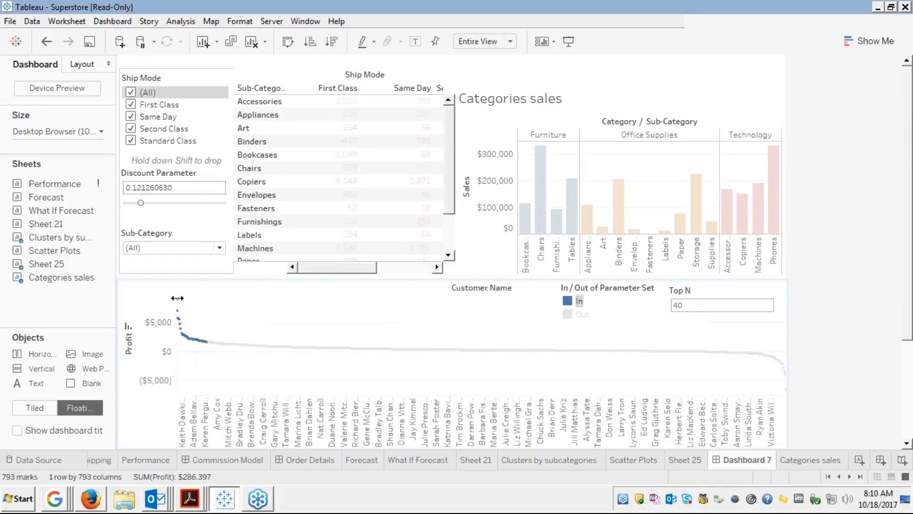
mouse_move(180, 322)
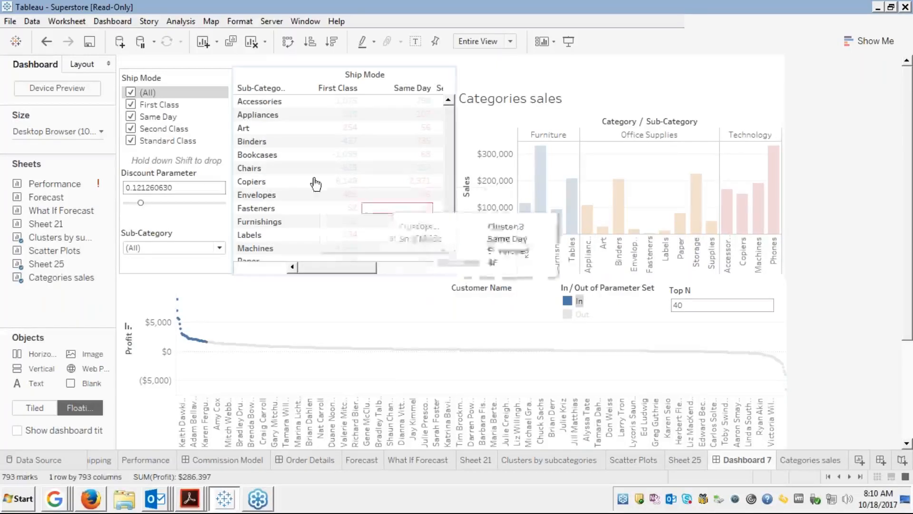
click(251, 195)
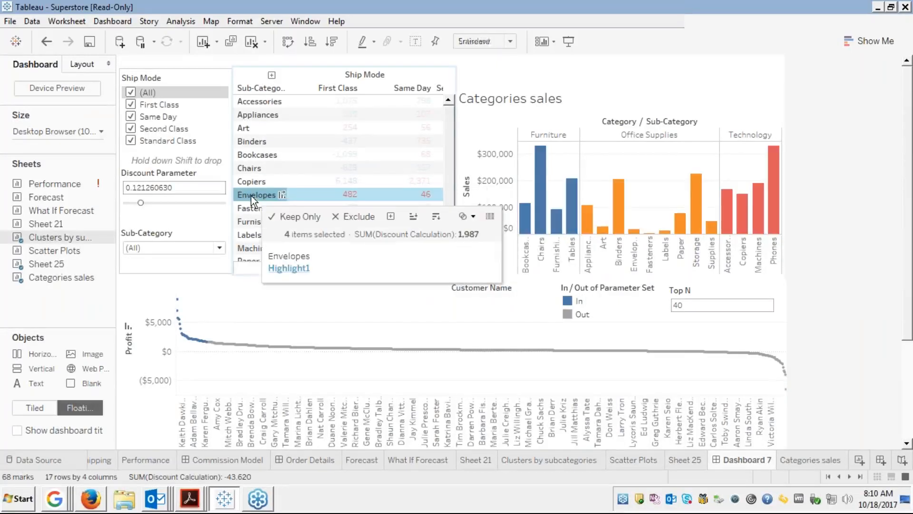
click(289, 268)
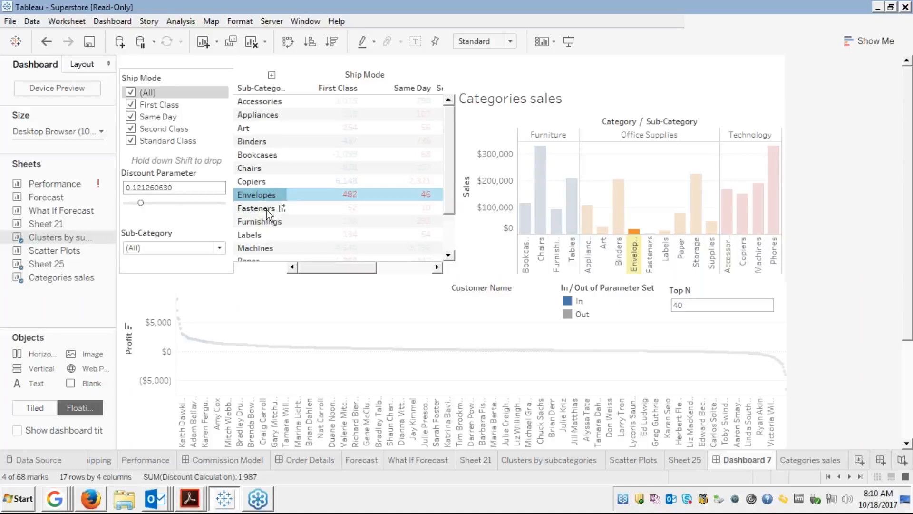
click(67, 21)
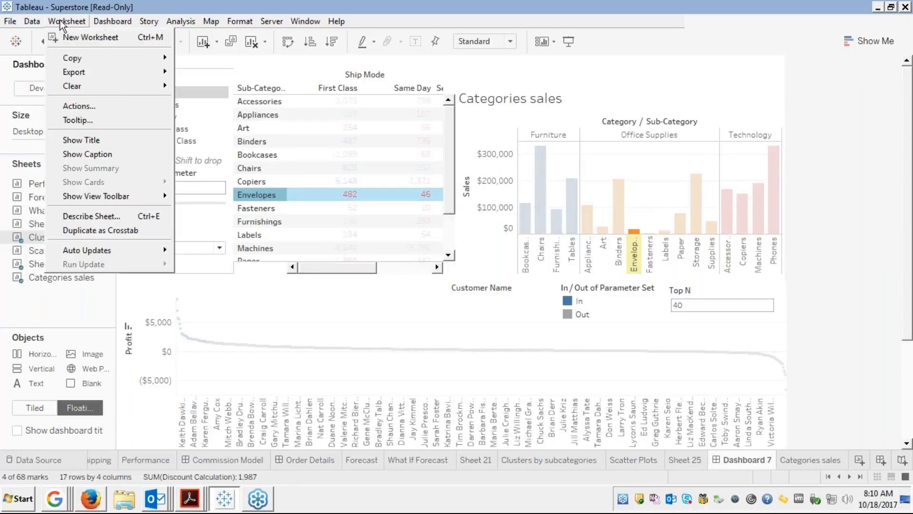
Switch Highlight1's Run action on from Menu back to Select.
click(67, 21)
click(114, 22)
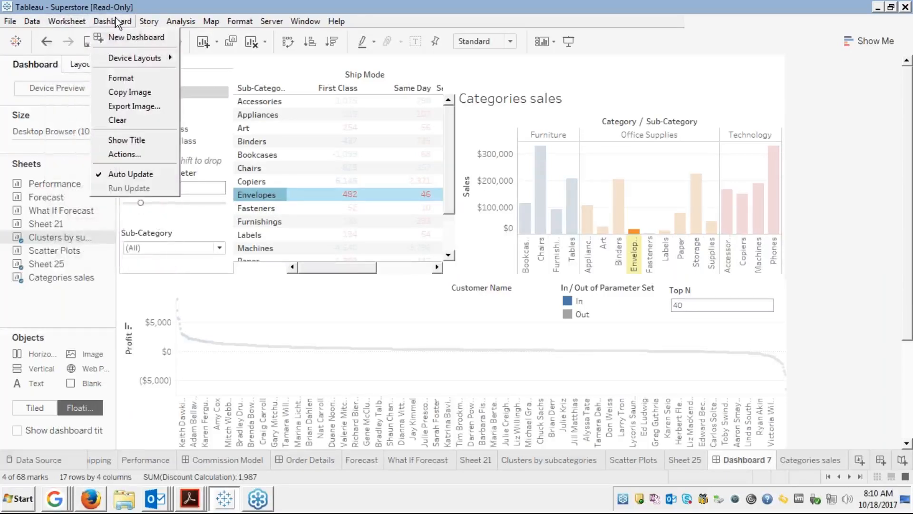
click(124, 152)
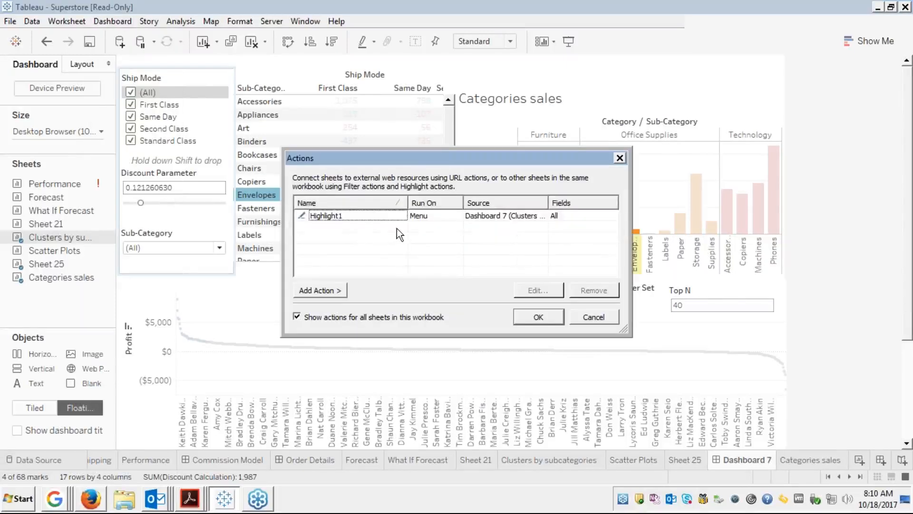
click(395, 217)
click(528, 291)
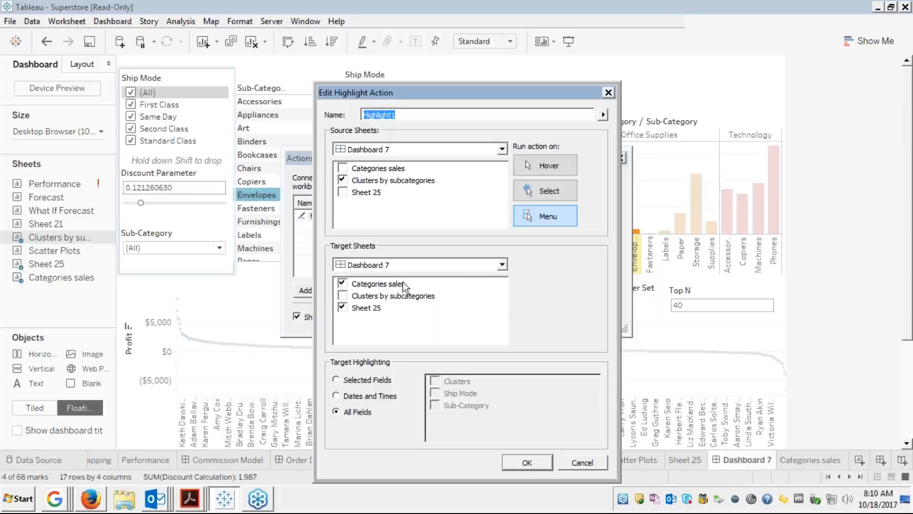
click(538, 194)
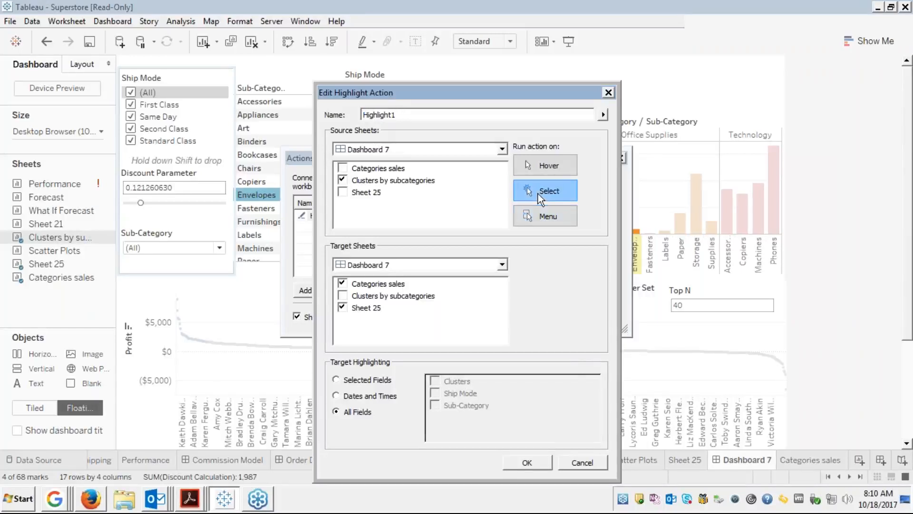
click(529, 464)
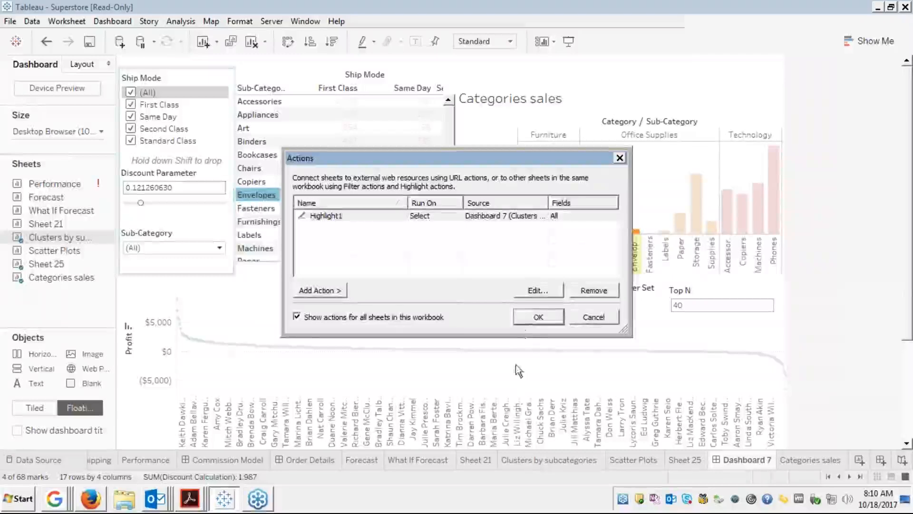
Highlight Fasteners, Labels and Machines in the crosstab, then clear it and select the profit chart.
click(535, 314)
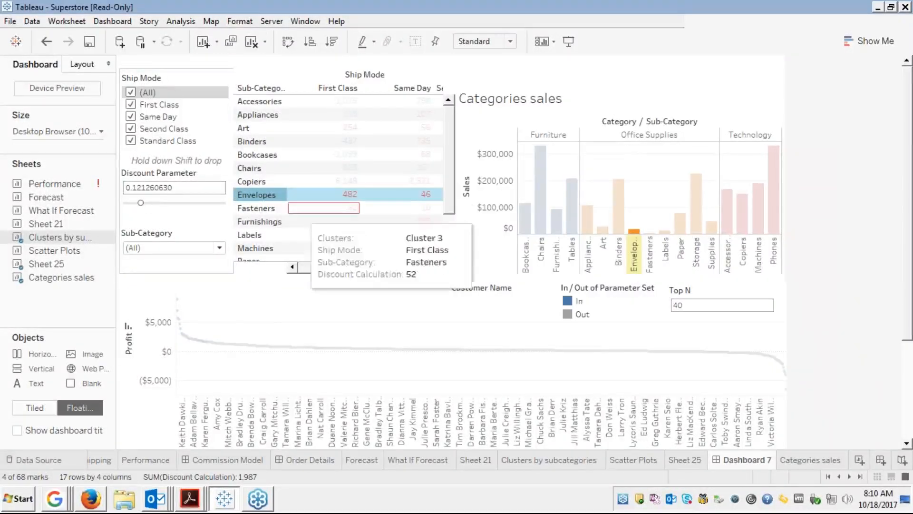
click(253, 209)
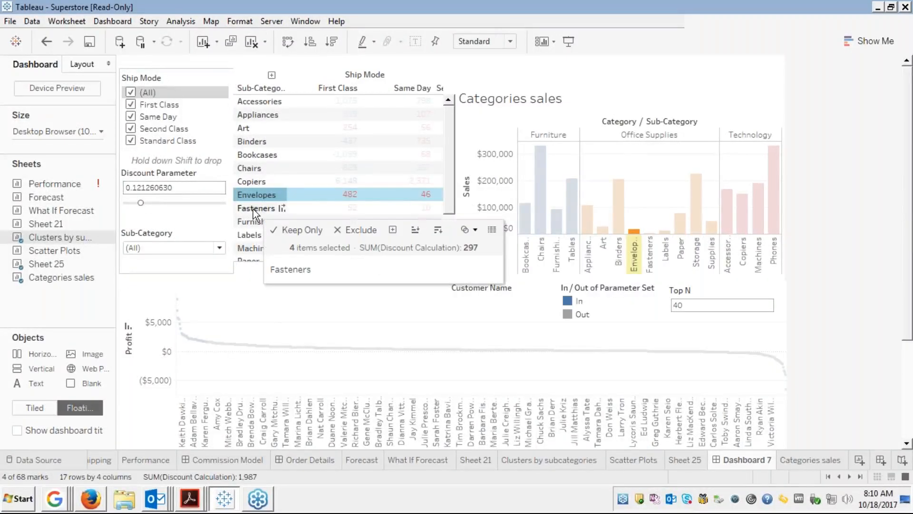
click(245, 235)
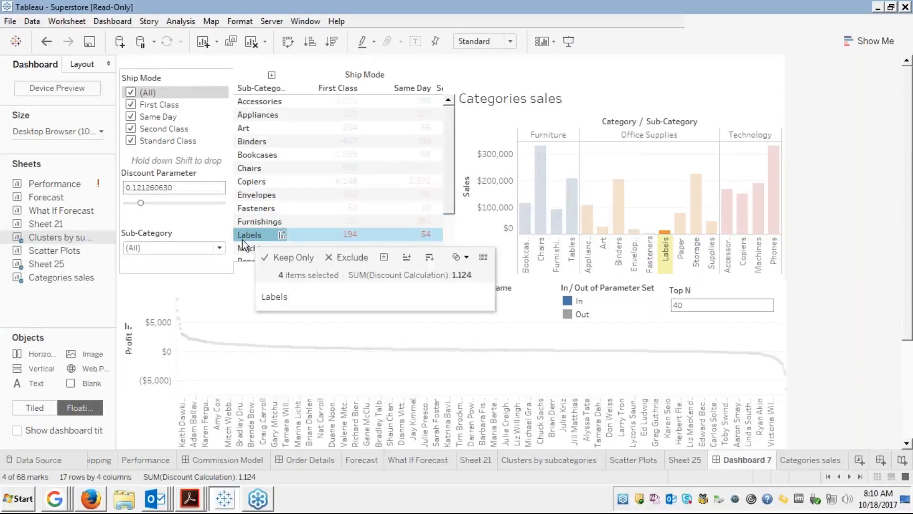
click(241, 248)
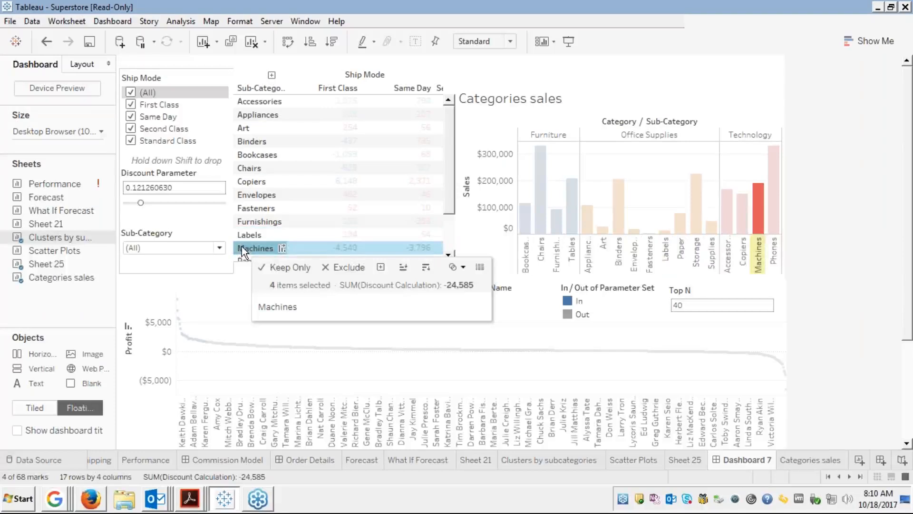
click(245, 248)
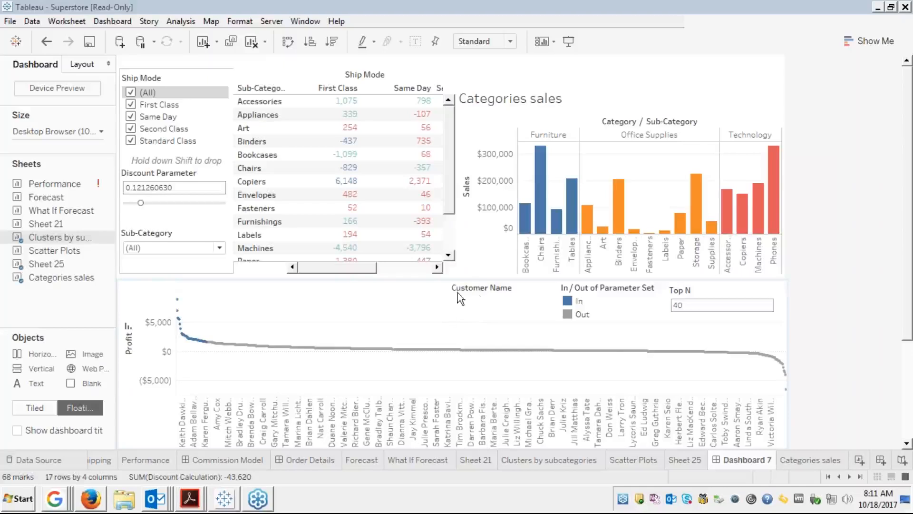
click(478, 293)
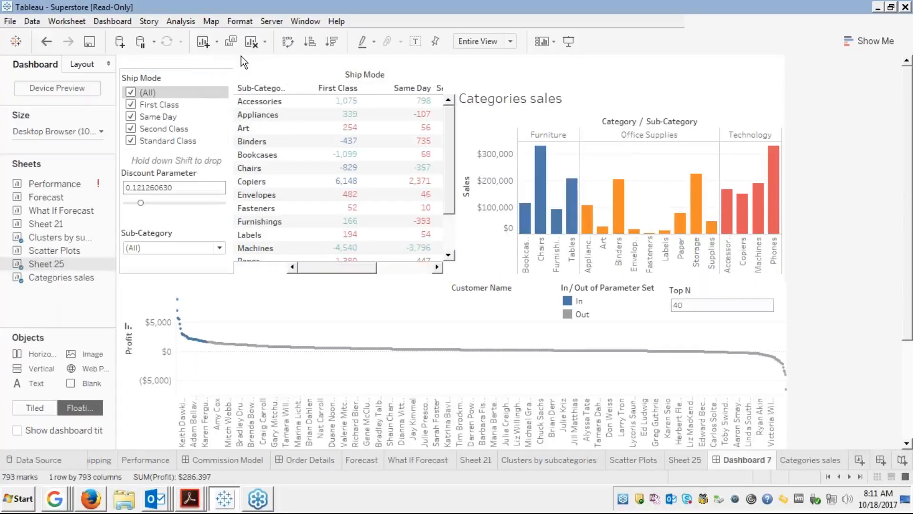
Add a new URL action named Hyperlink1 from Dashboard 7's Actions list.
click(110, 22)
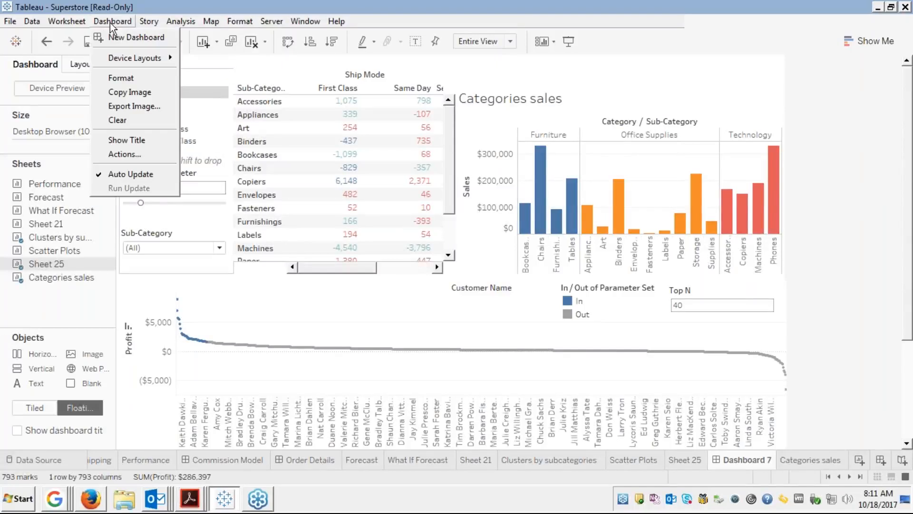
click(134, 157)
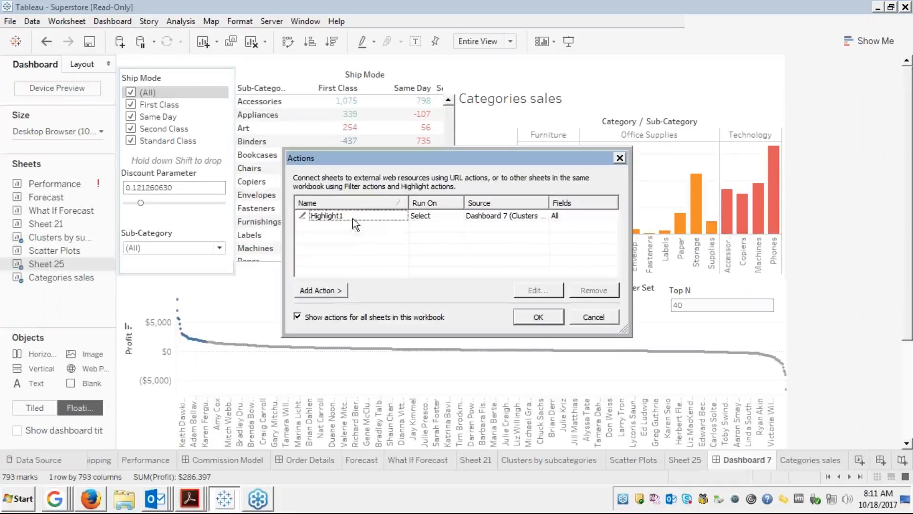
click(331, 291)
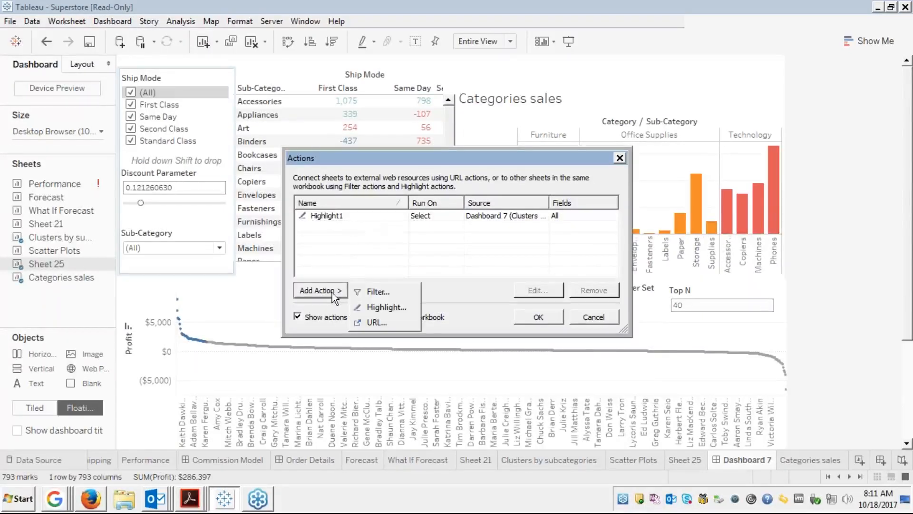
click(373, 321)
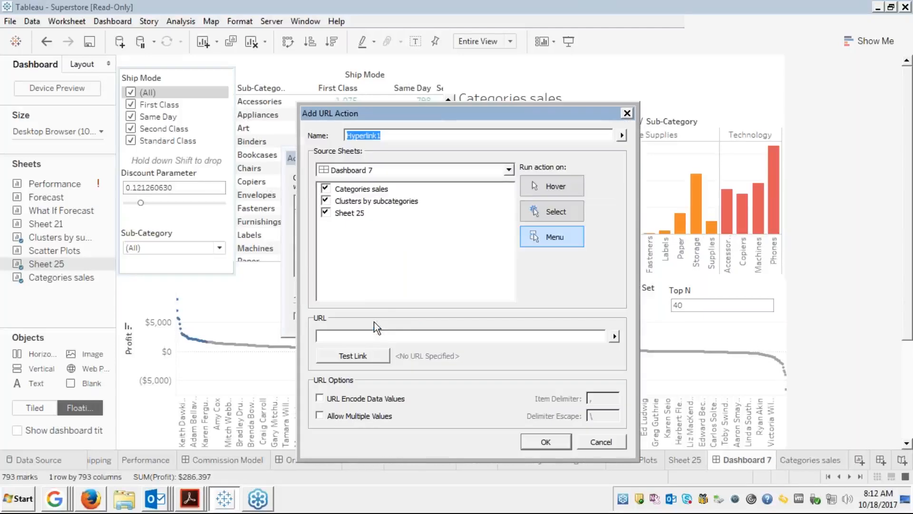
click(430, 338)
text(https:)
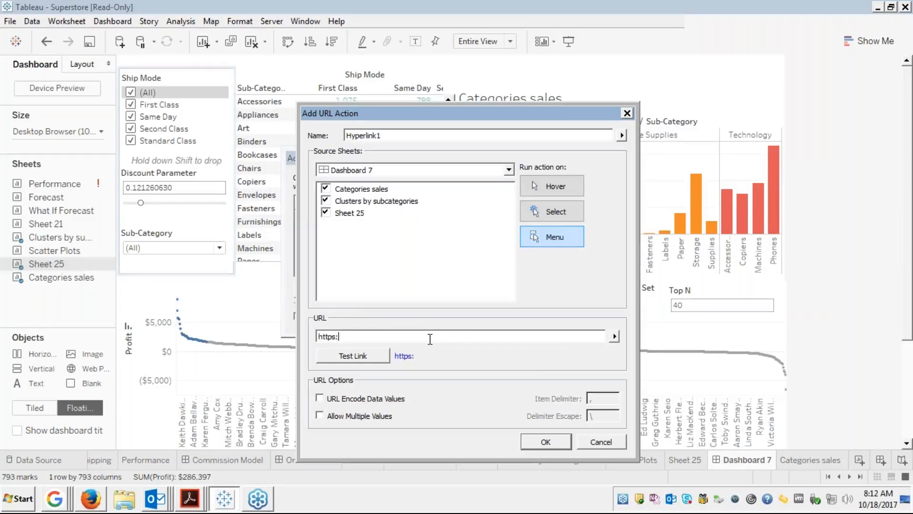
text(//google.com)
key(BackSpace)
key(BackSpace)
key(BackSpace)
key(BackSpace)
key(BackSpace)
key(BackSpace)
key(BackSpace)
key(BackSpace)
key(BackSpace)
key(BackSpace)
key(BackSpace)
key(BackSpace)
key(BackSpace)
key(BackSpace)
key(BackSpace)
key(BackSpace)
key(BackSpace)
key(BackSpace)
right_click(54, 498)
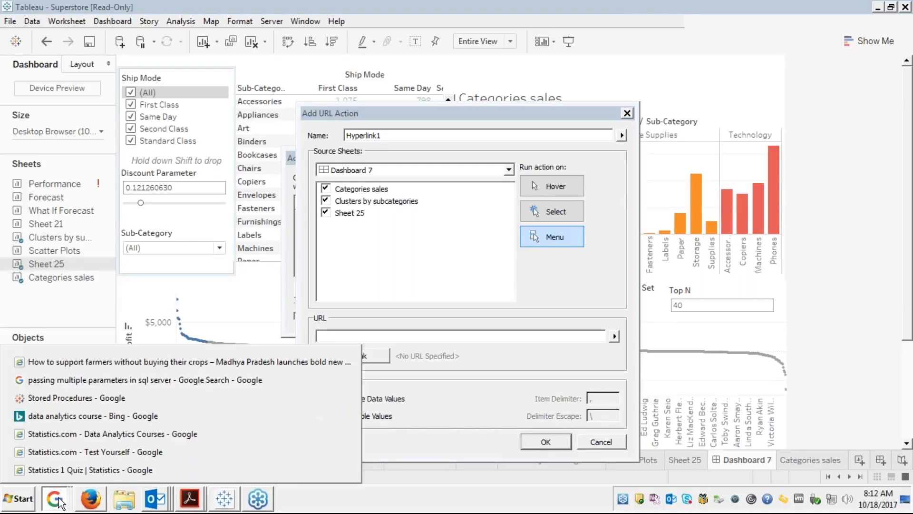
click(54, 498)
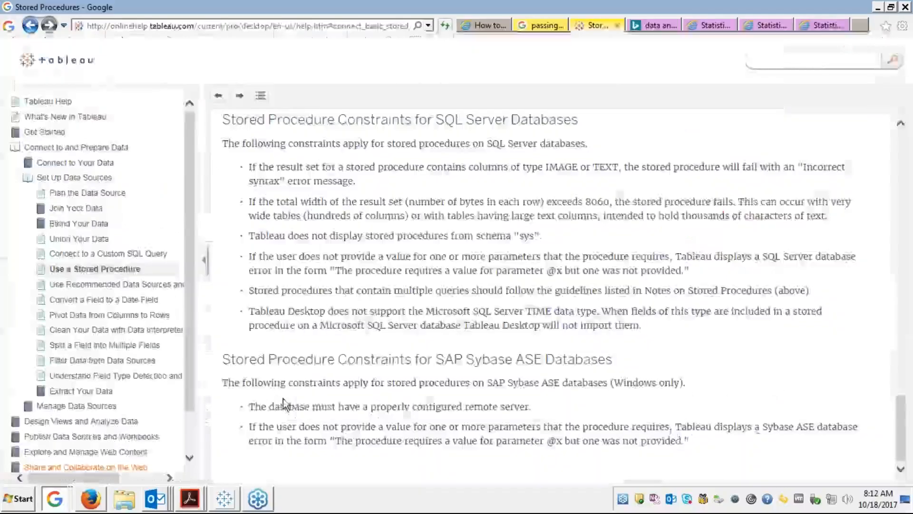
click(825, 25)
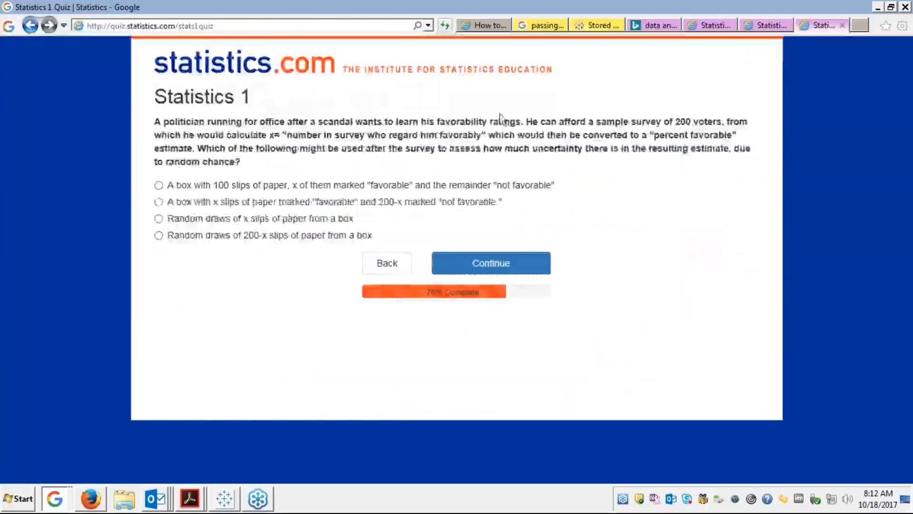
click(863, 25)
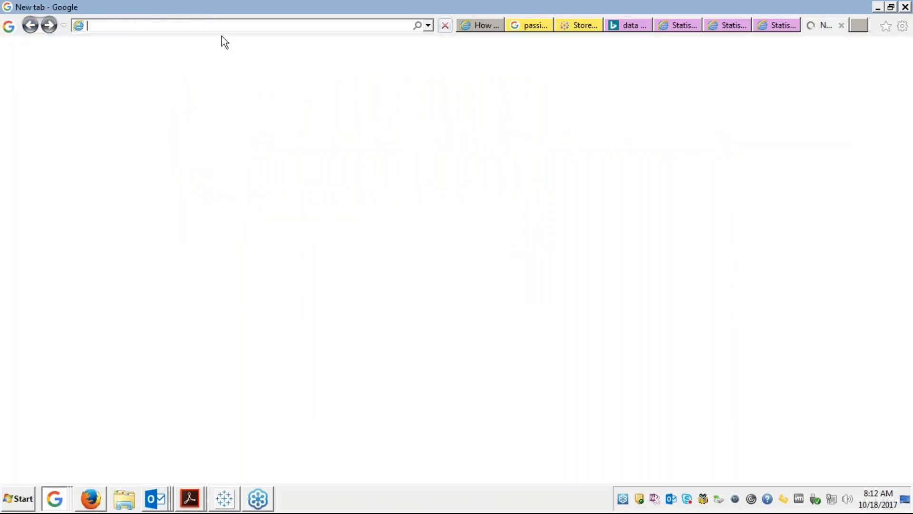
text(wikipedia)
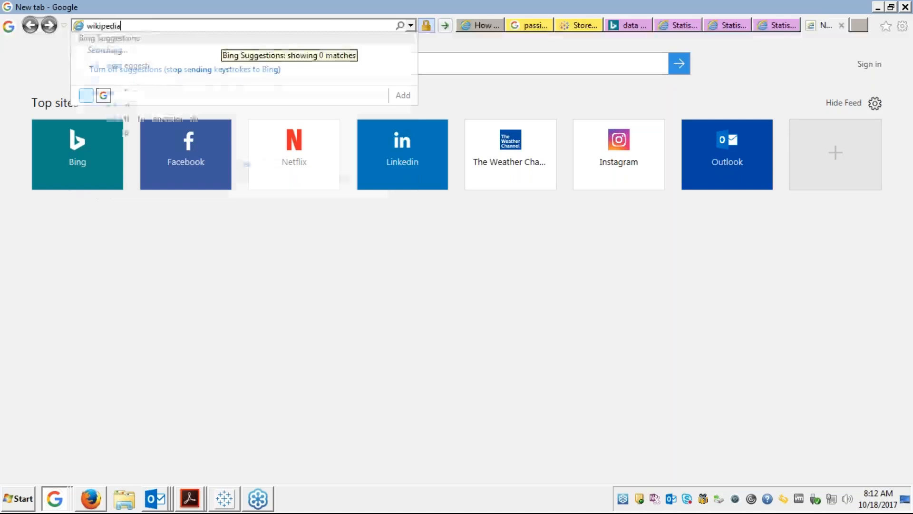
key(Return)
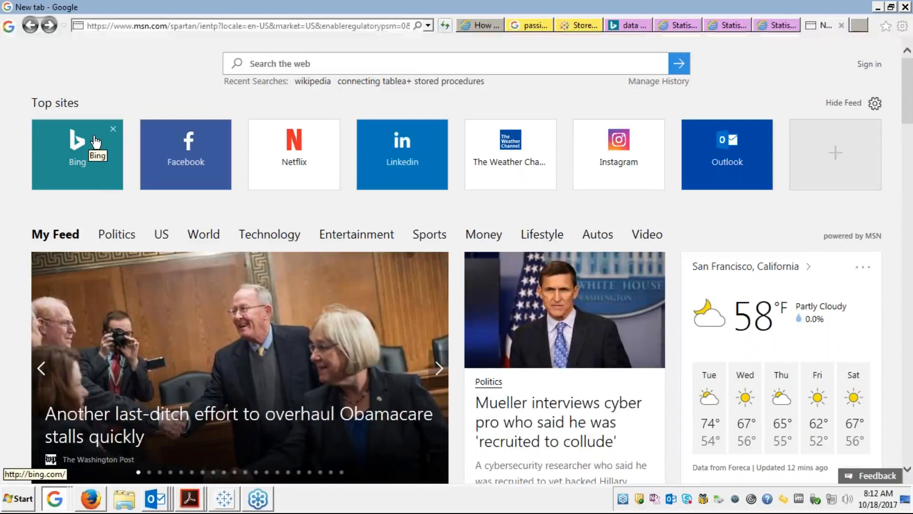
click(235, 32)
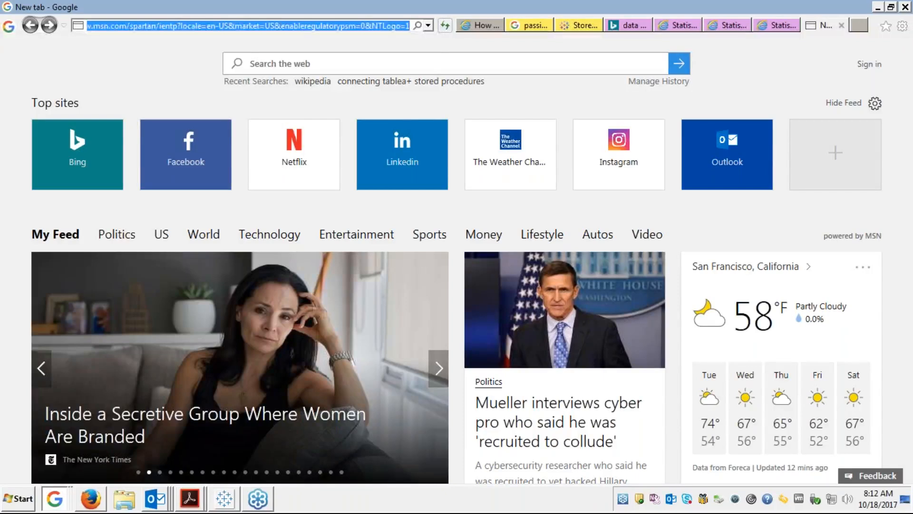
text(wiki)
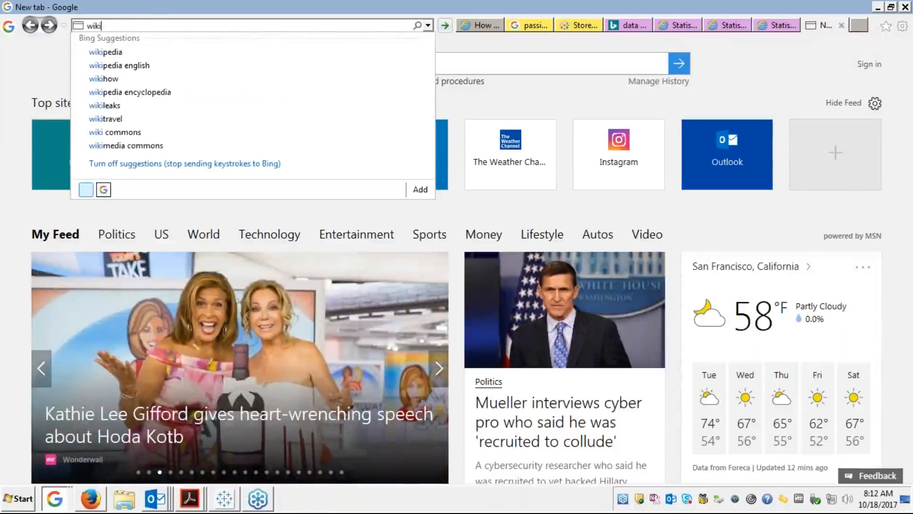
text(pedia)
key(Return)
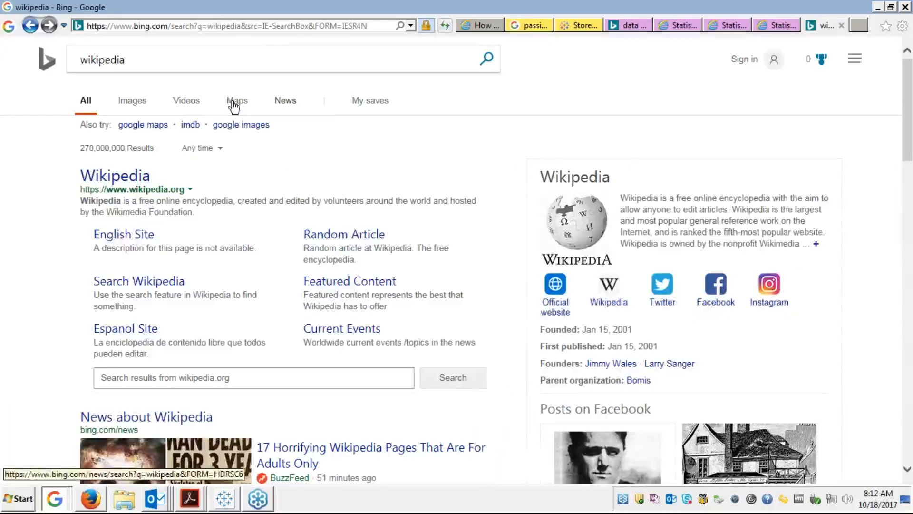
click(133, 181)
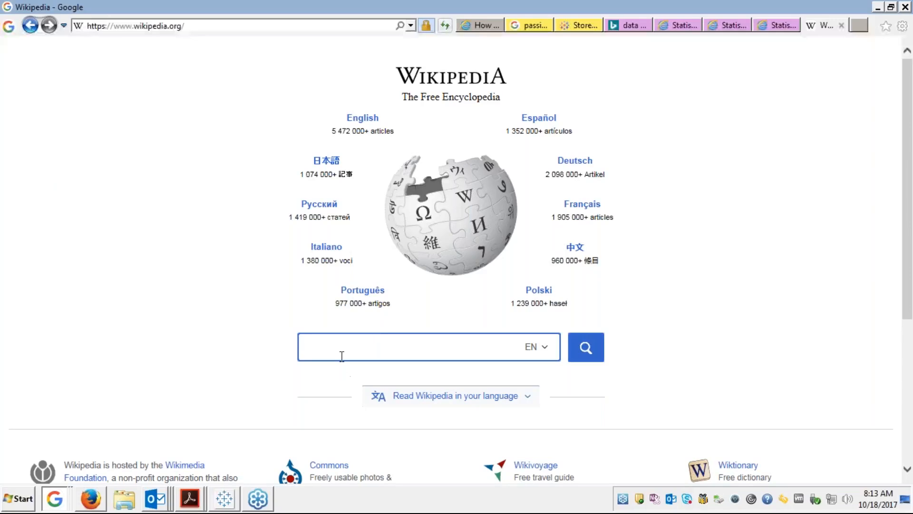
Search Wikipedia for 'papers' and open the Newspaper article.
text(papers)
key(Return)
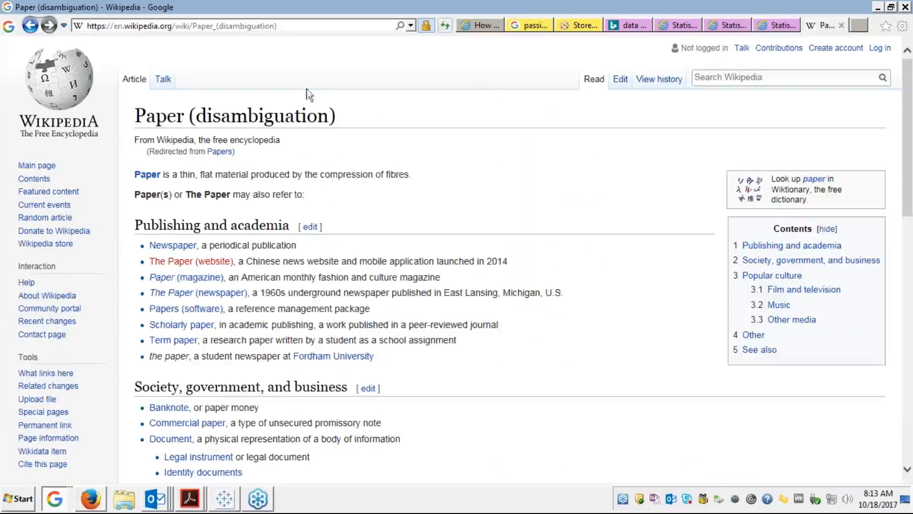
click(265, 30)
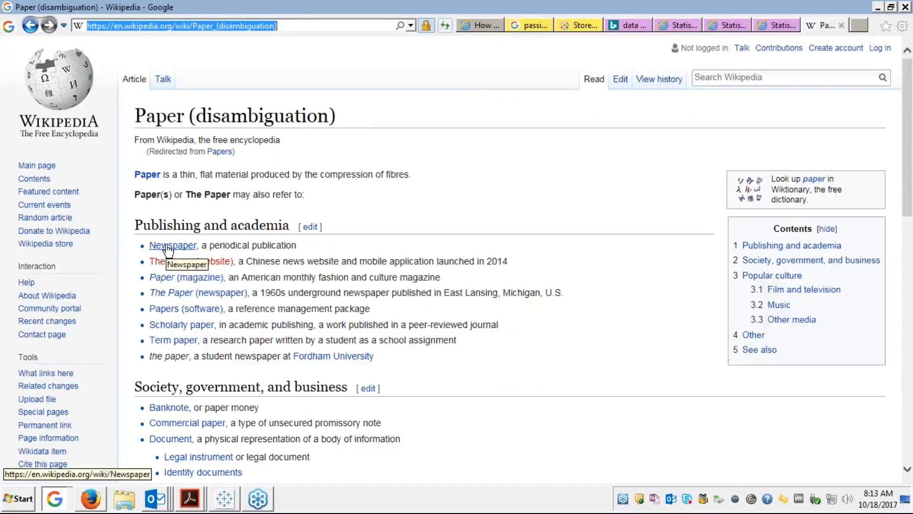
click(168, 245)
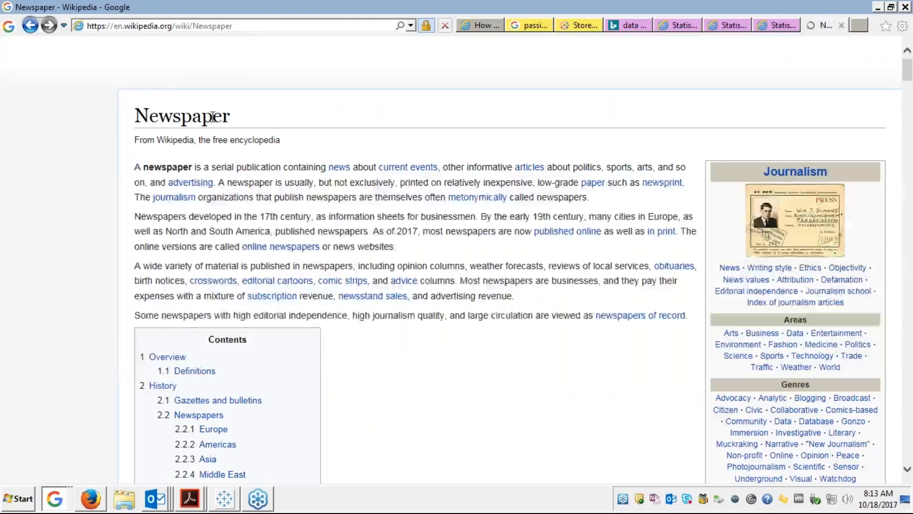
Copy the en.wikipedia.org/wiki/Newspaper address and switch back to Tableau's URL action dialog.
click(246, 24)
key(ctrl+c)
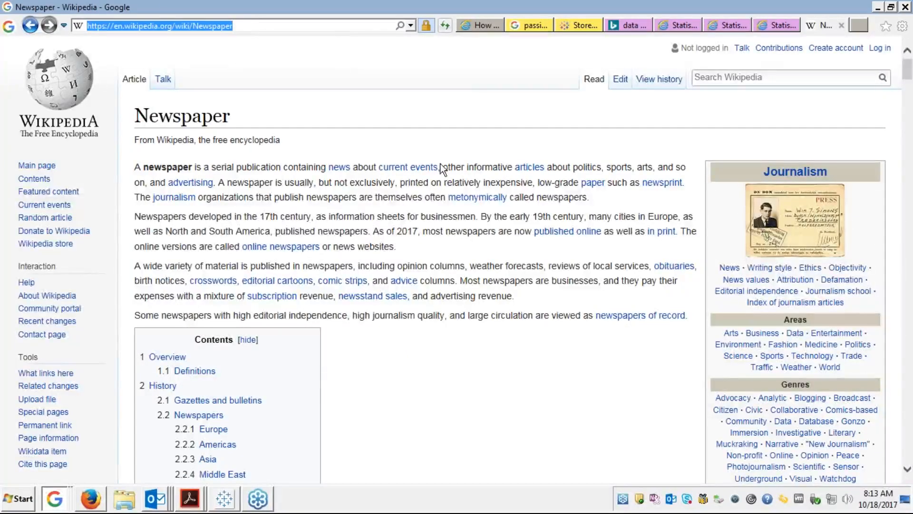
click(895, 340)
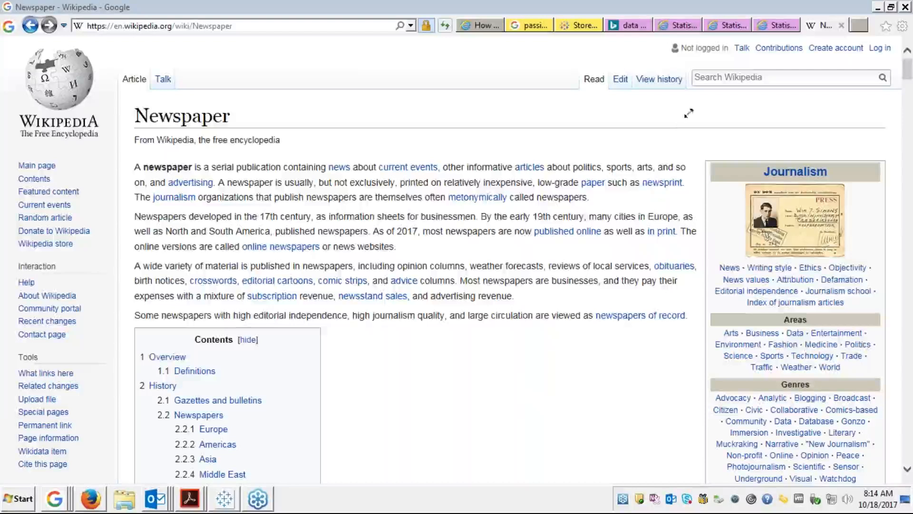
key(alt+Tab)
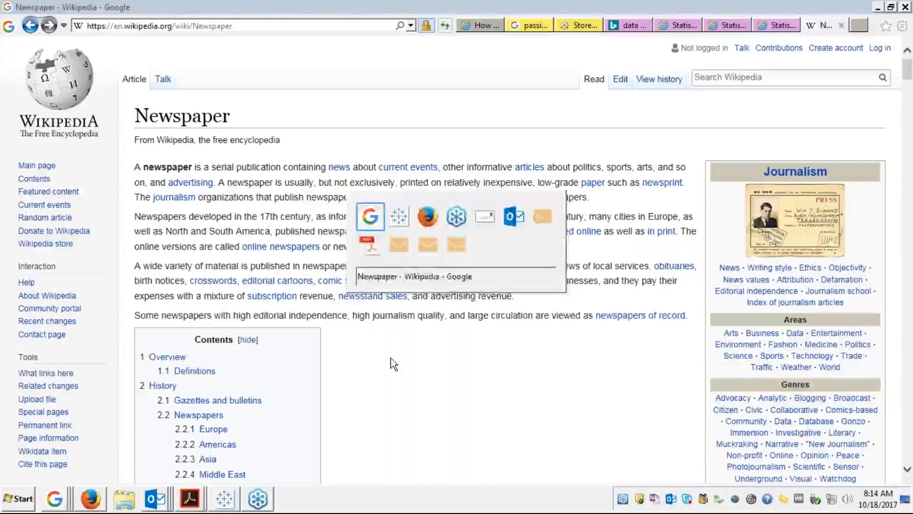
key(alt+Tab)
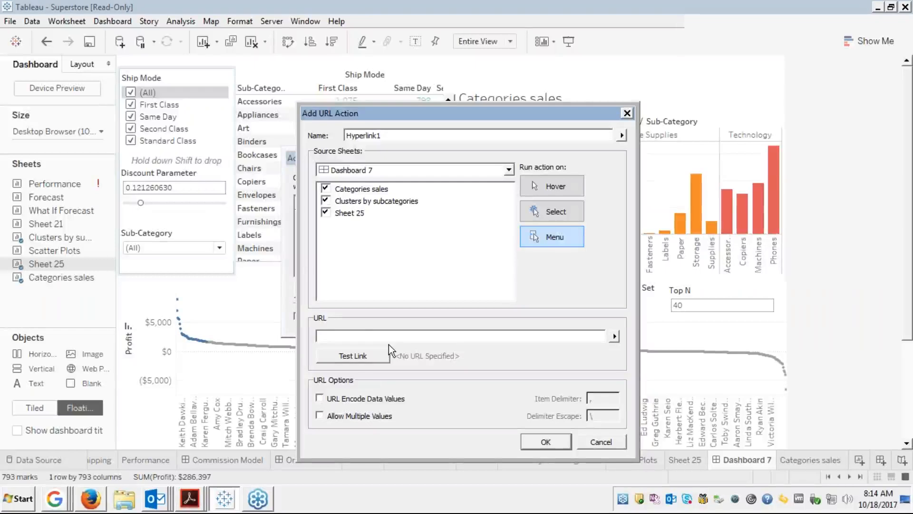
key(ctrl+v)
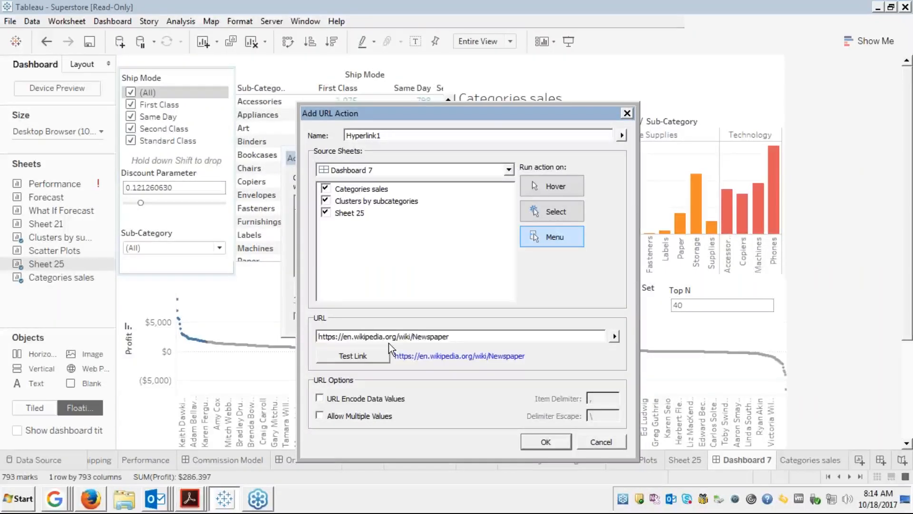
key(BackSpace)
key(BackSpace)
key(BackSpace)
key(BackSpace)
key(BackSpace)
key(BackSpace)
key(BackSpace)
key(BackSpace)
key(BackSpace)
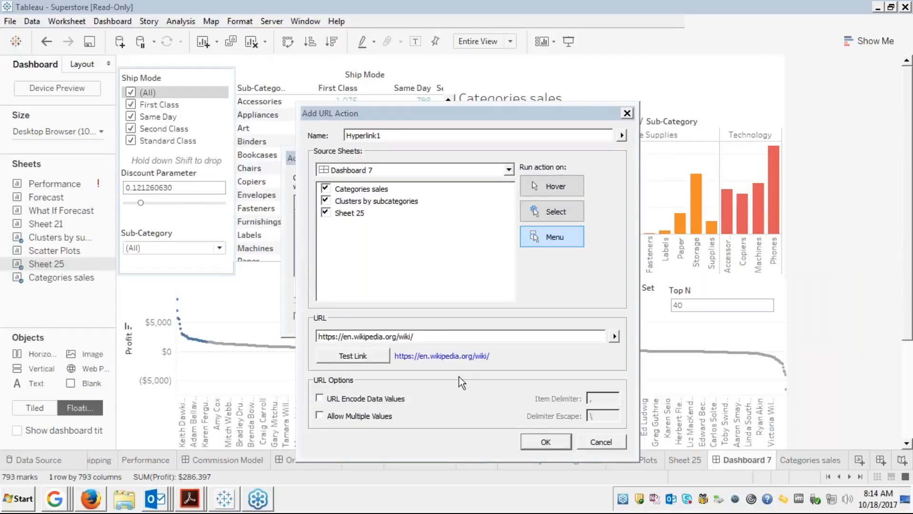
click(430, 330)
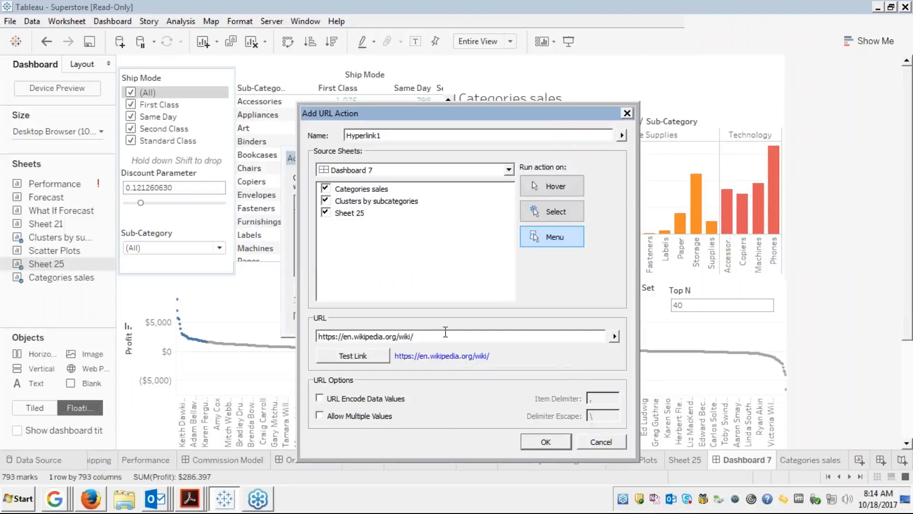
click(614, 337)
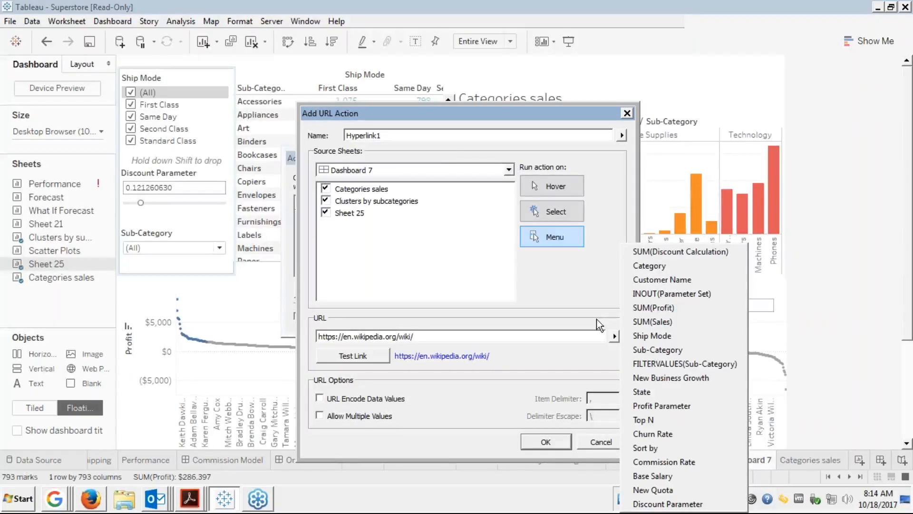
Uncheck Categories sales and Sheet 25 so only Clusters by subcategories triggers the action.
click(532, 180)
click(325, 188)
click(326, 190)
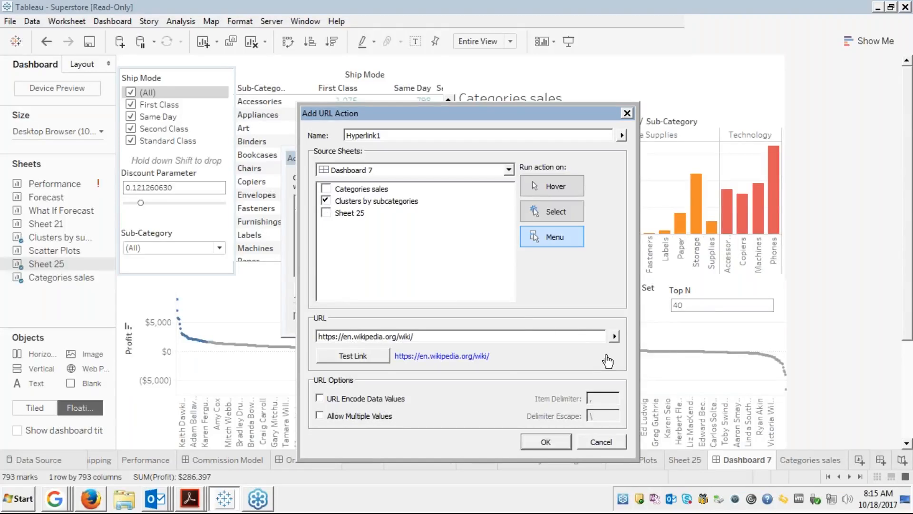
Append <Sub-Category> to the URL, keep Run on Menu, and save Hyperlink1.
click(615, 336)
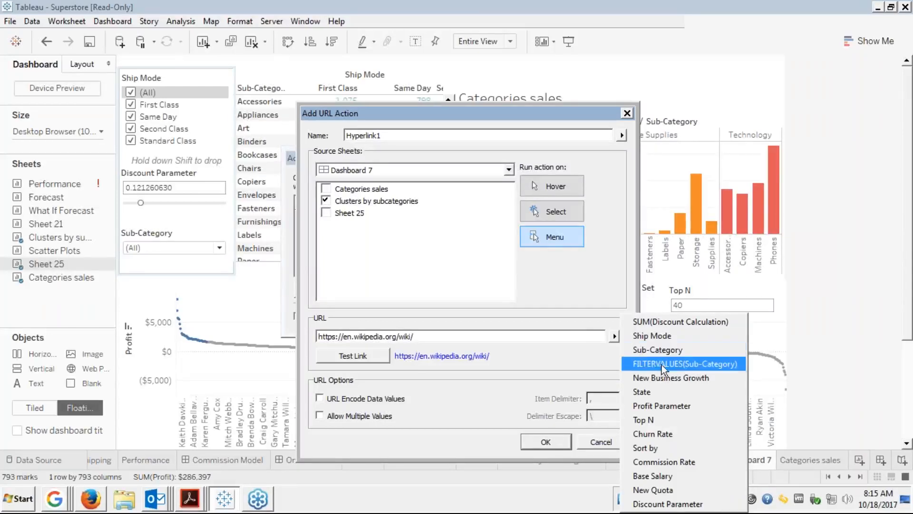
click(654, 350)
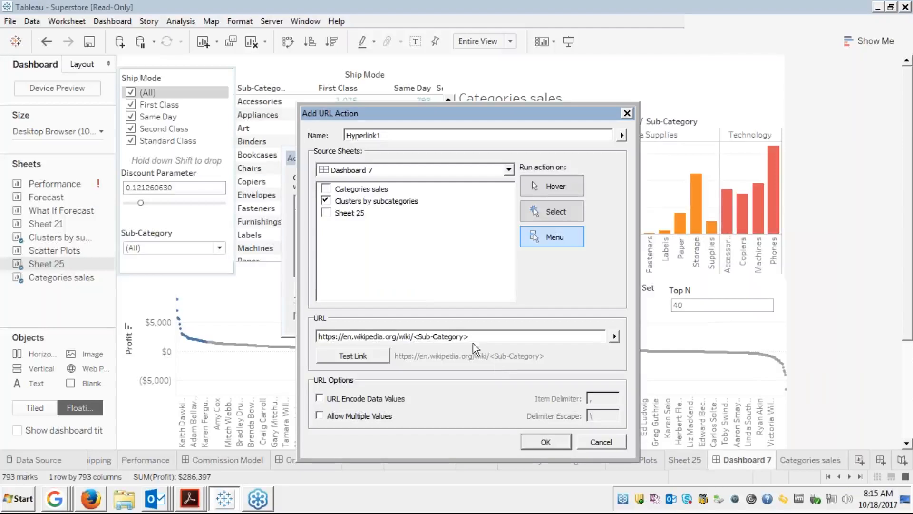
click(550, 218)
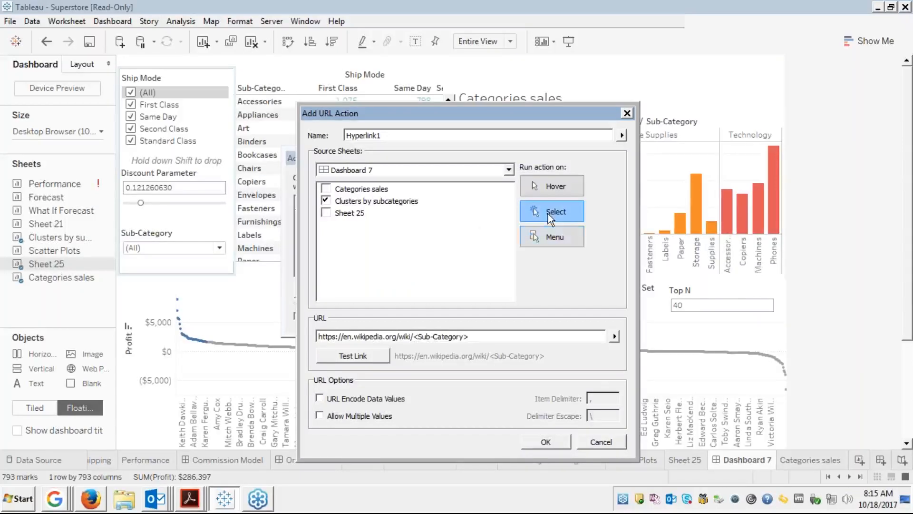
click(539, 236)
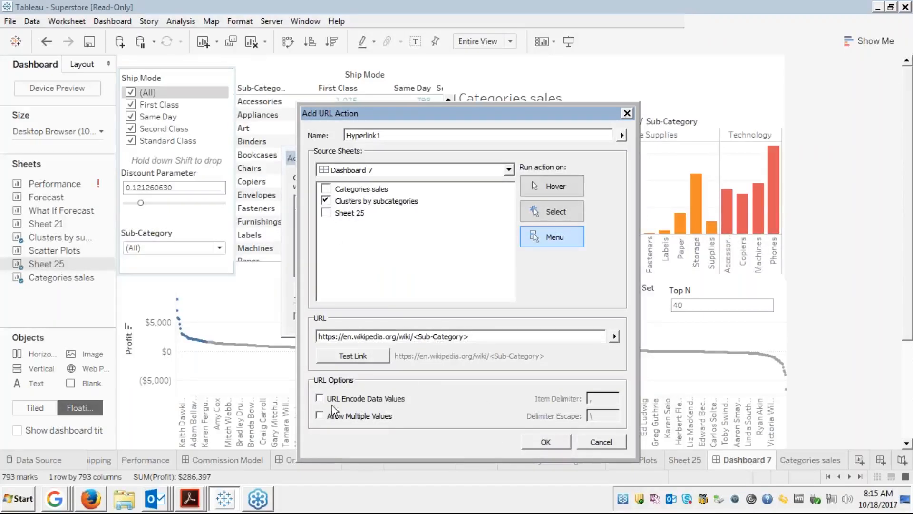
click(543, 441)
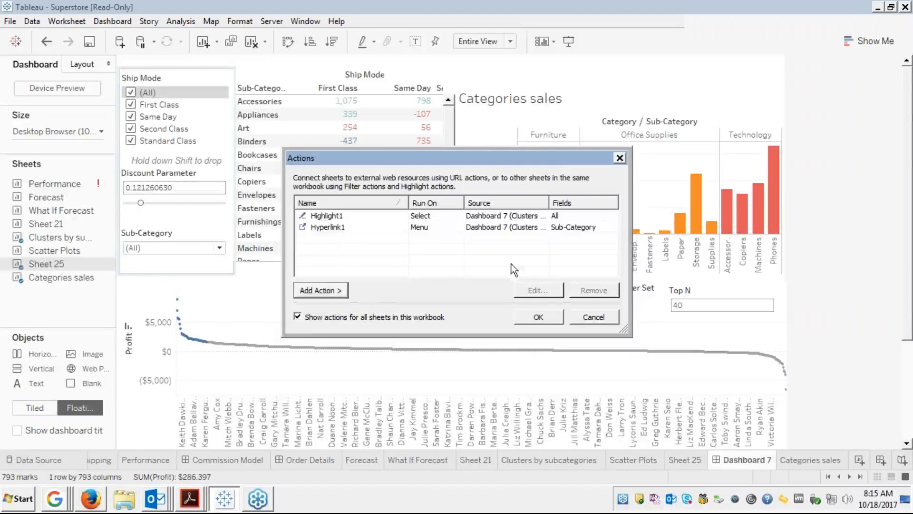
click(533, 313)
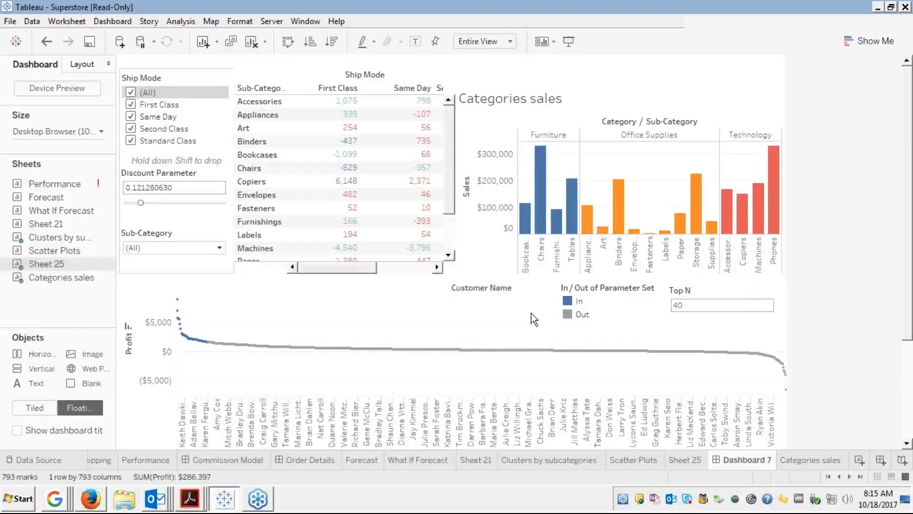
mouse_move(349, 250)
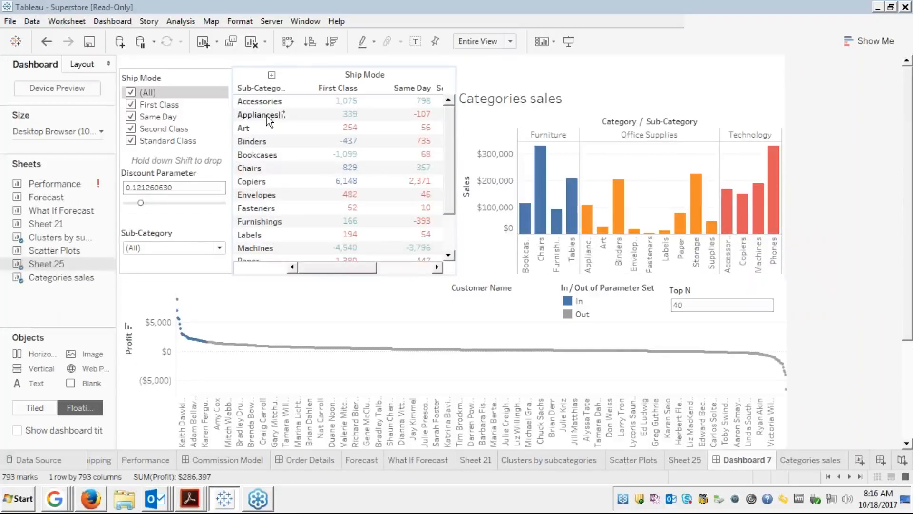
Follow Hyperlink1 from Copiers to the Photocopier article, read it maximized, then close the browser.
click(251, 182)
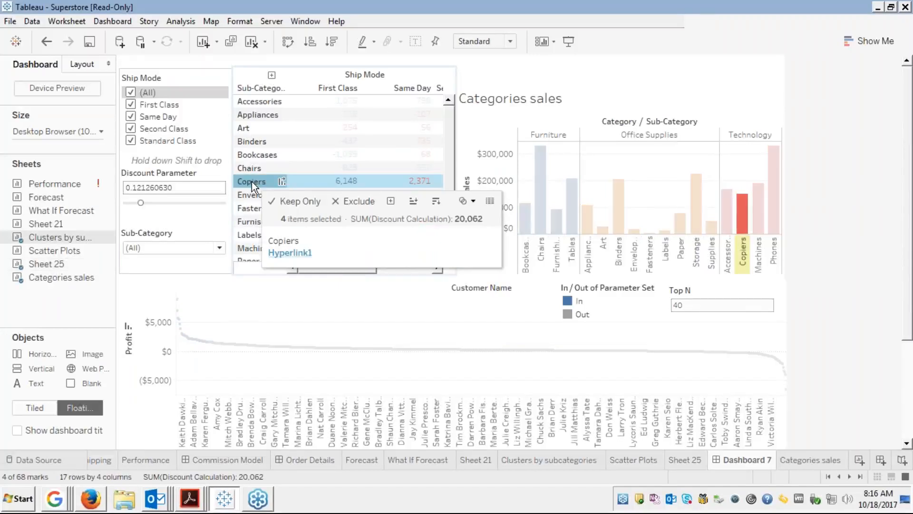
click(285, 256)
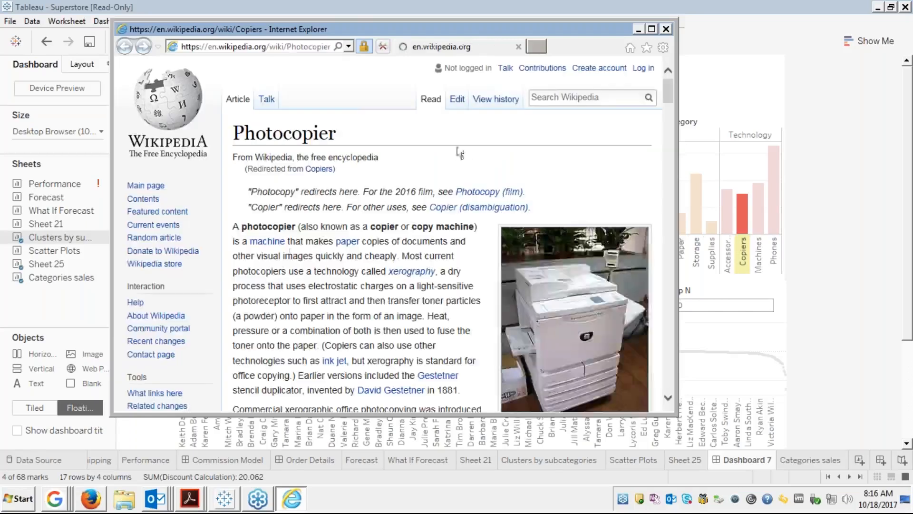
click(653, 30)
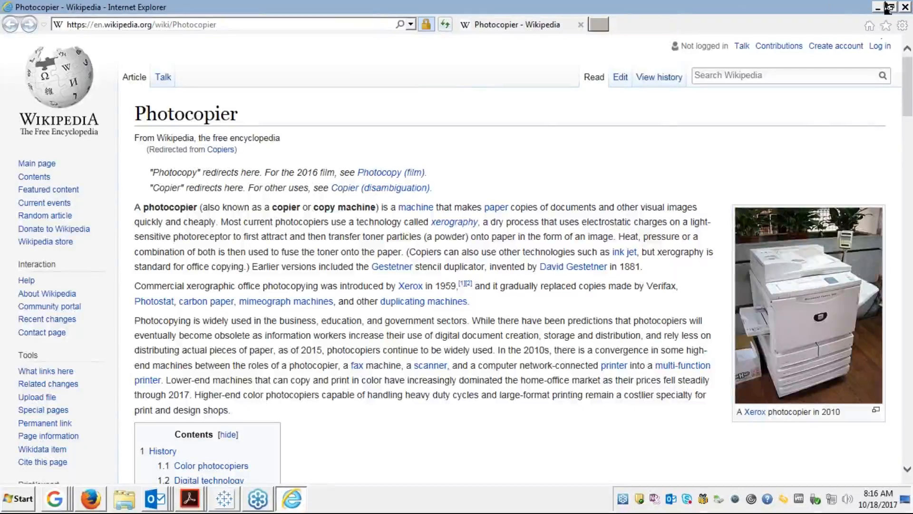
click(906, 7)
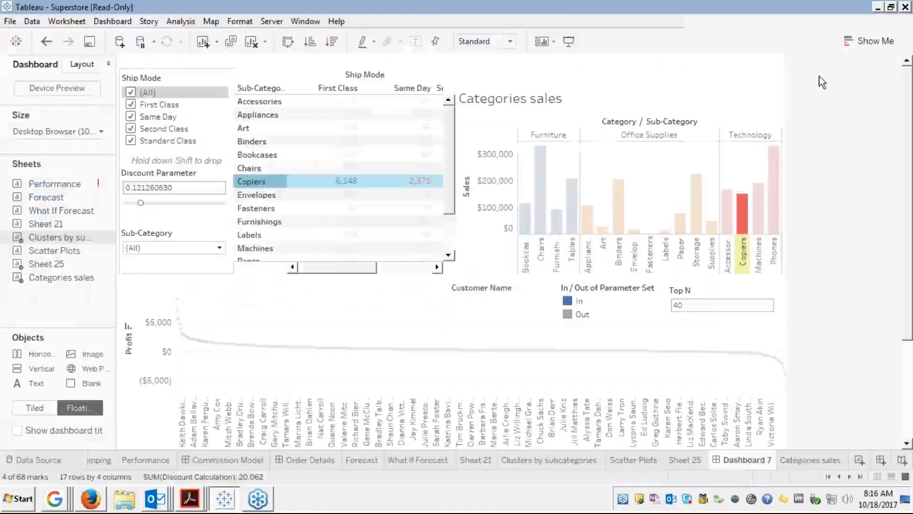
Follow Hyperlink1 from Envelopes and then Fasteners to their Wikipedia articles, closing the browser each time.
click(260, 195)
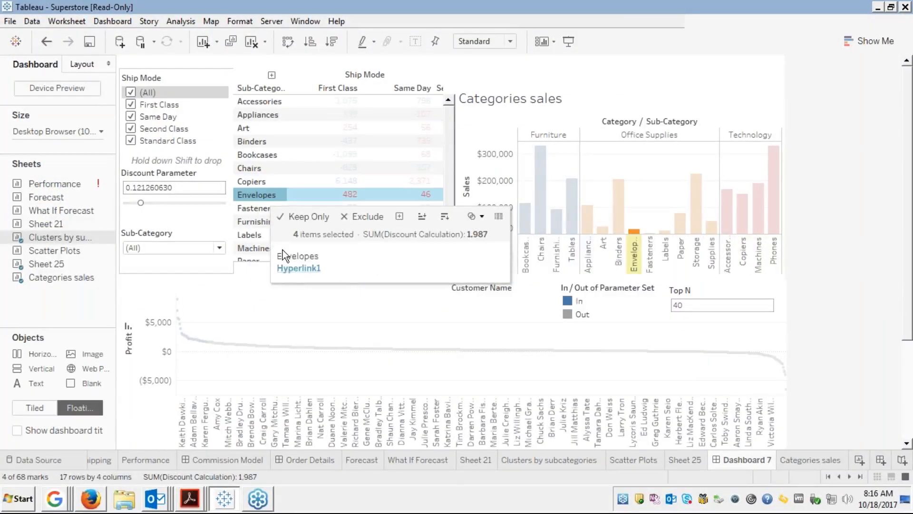
click(296, 269)
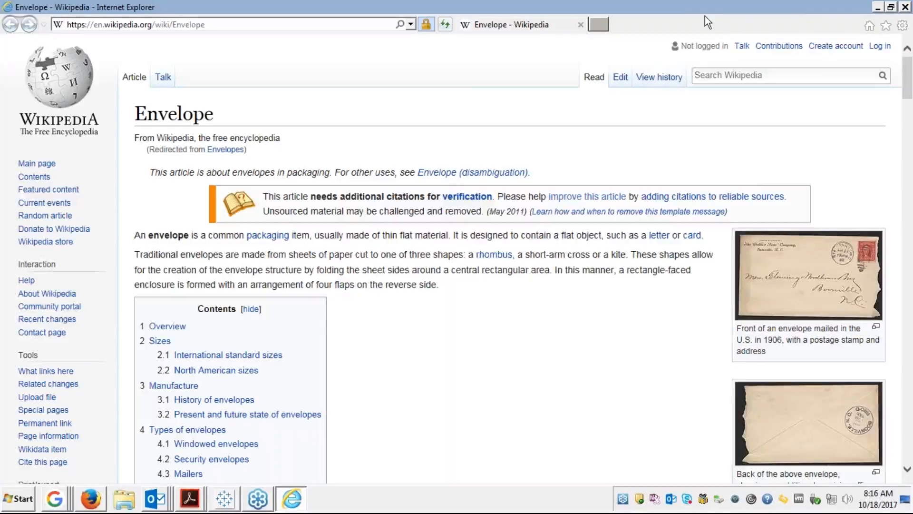
click(579, 23)
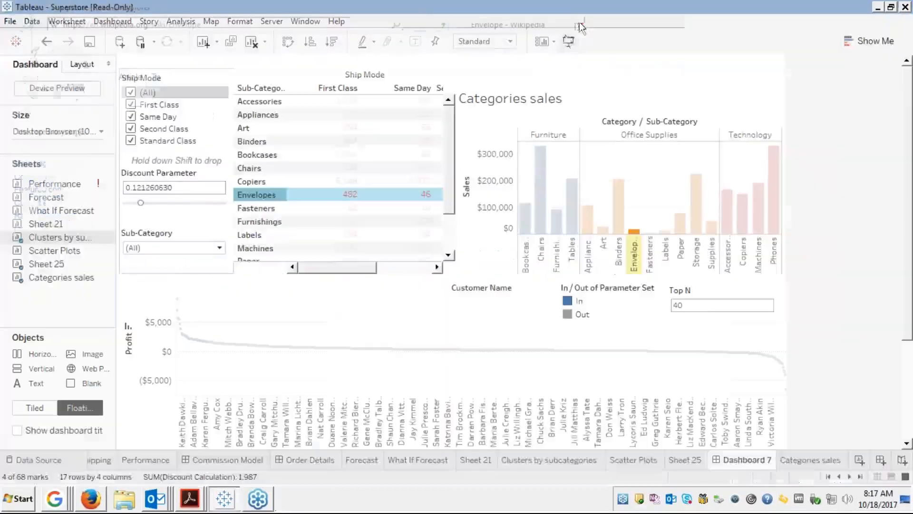
click(258, 208)
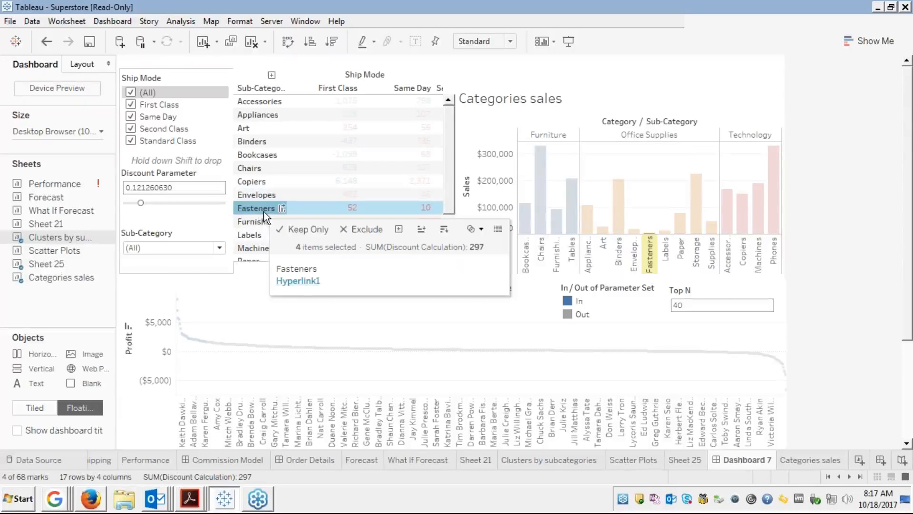
click(297, 283)
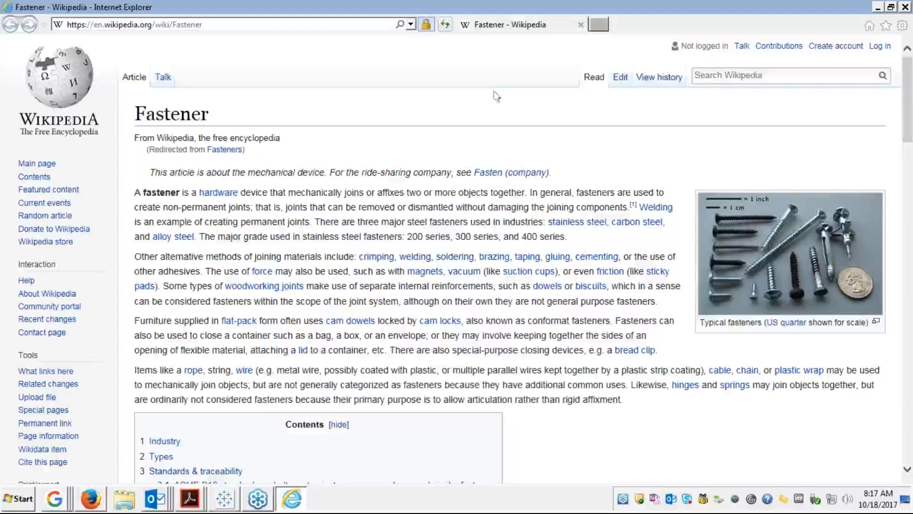
click(580, 24)
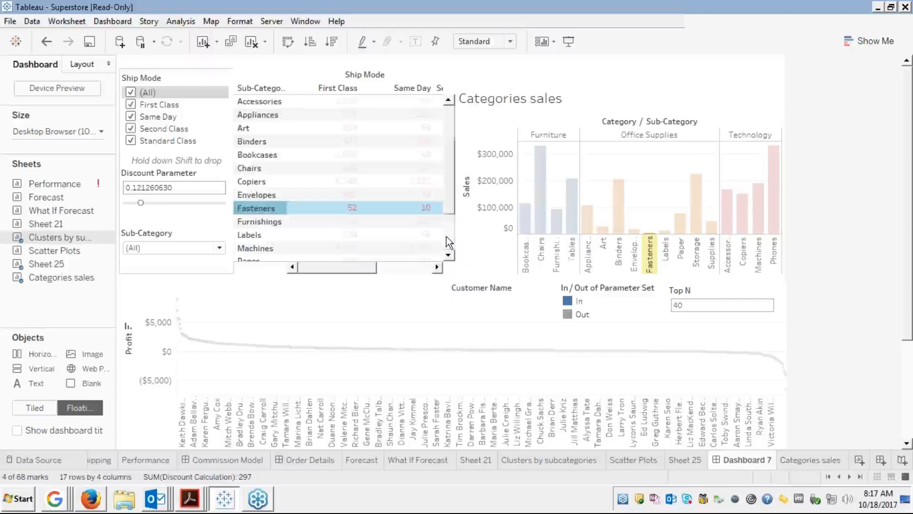
Follow Hyperlink1 from Bookcases to its Wikipedia article, then close the browser.
scroll(446, 235, down, 3)
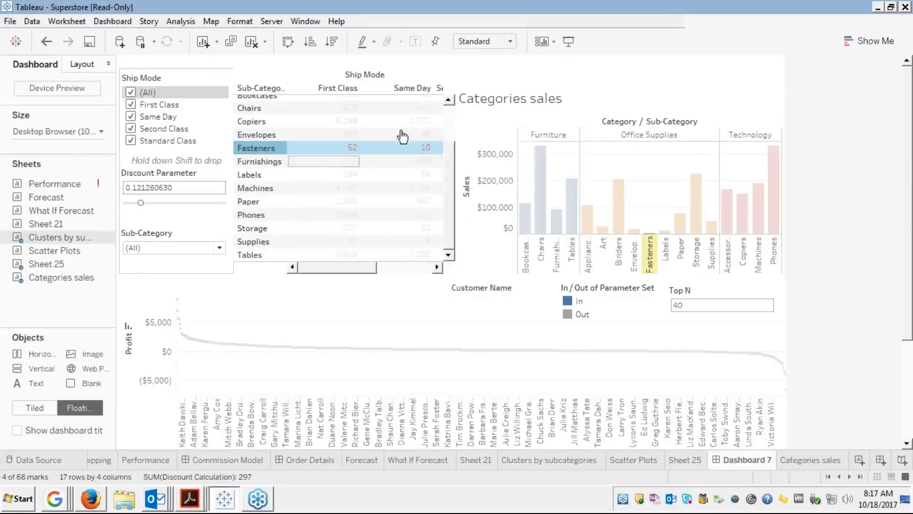
scroll(451, 122, up, 3)
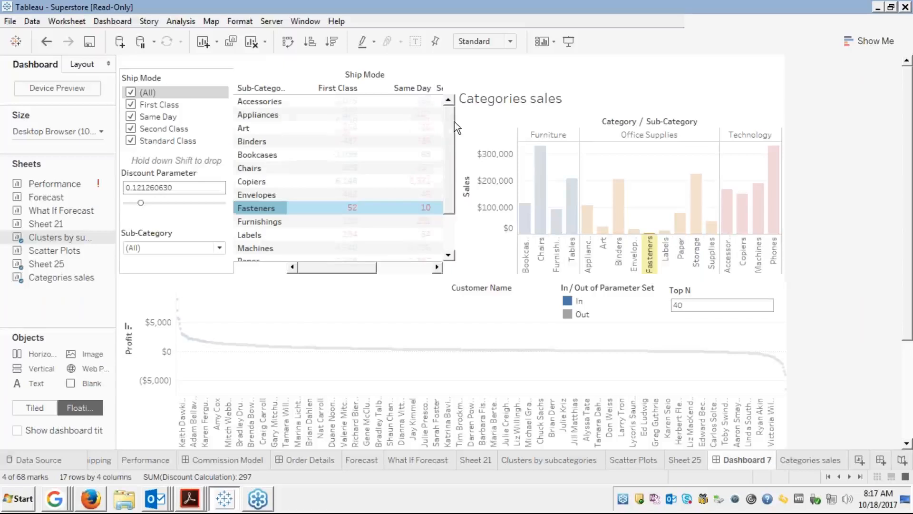
click(265, 155)
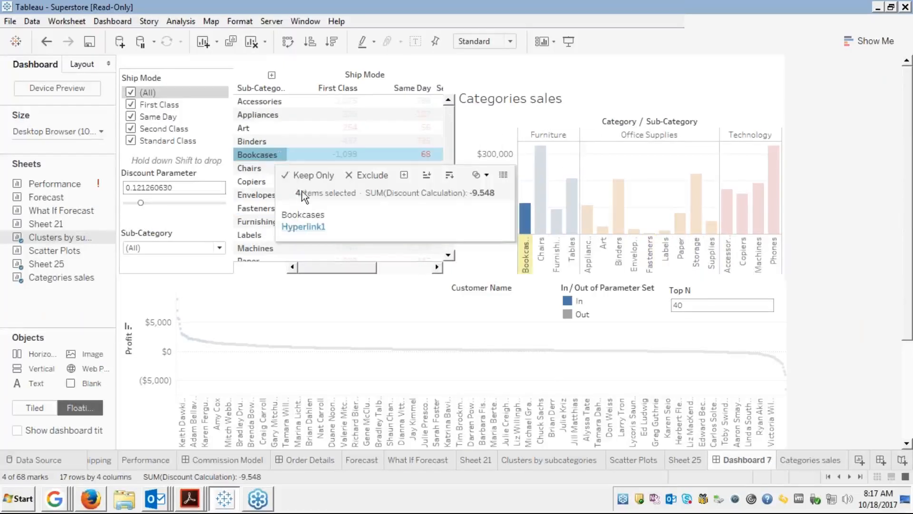
click(291, 228)
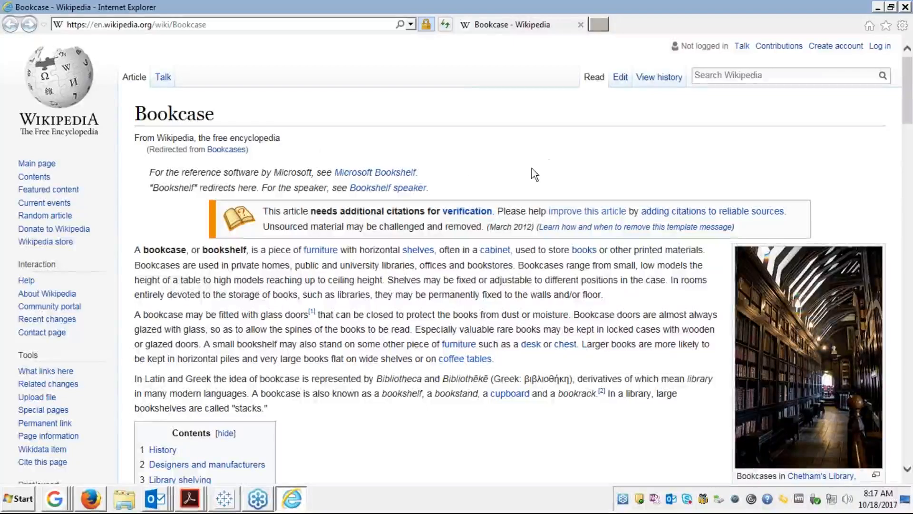
click(905, 7)
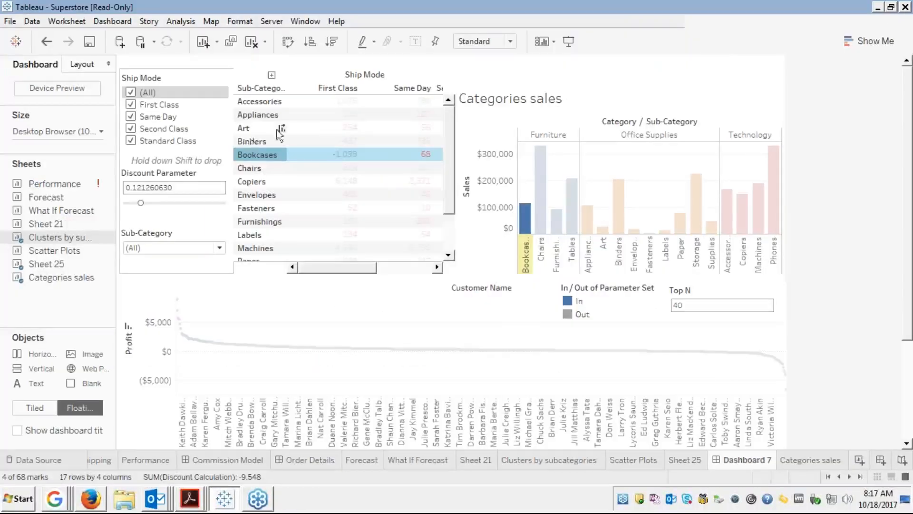
View the Ring binder article for Binders, close it, and deselect Binders.
click(256, 142)
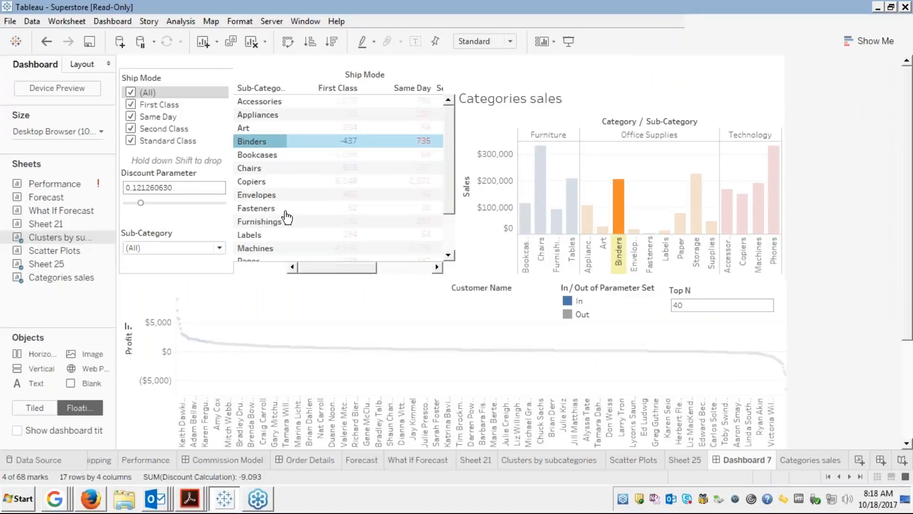
key(alt+Tab)
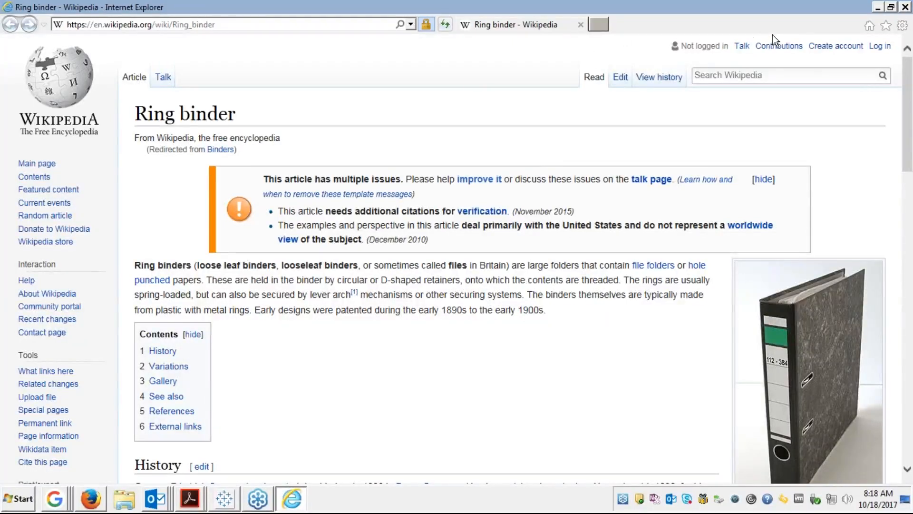
click(907, 8)
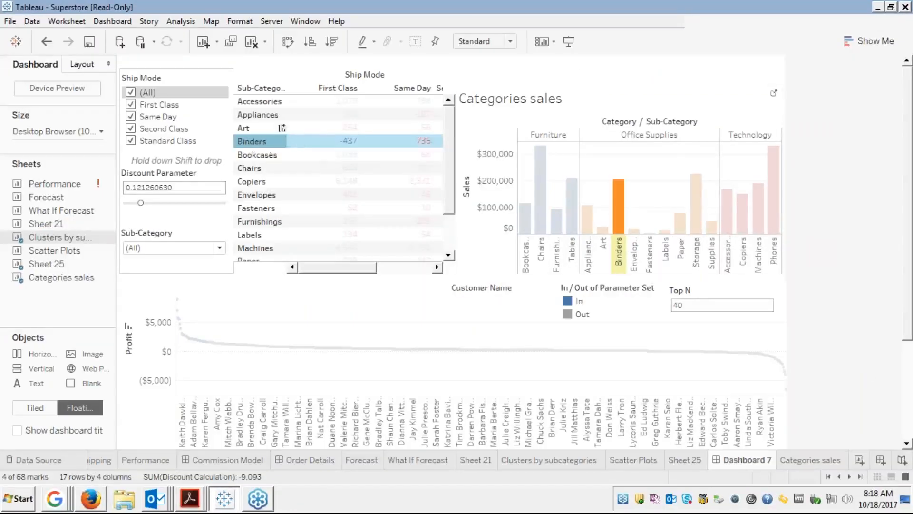
click(275, 141)
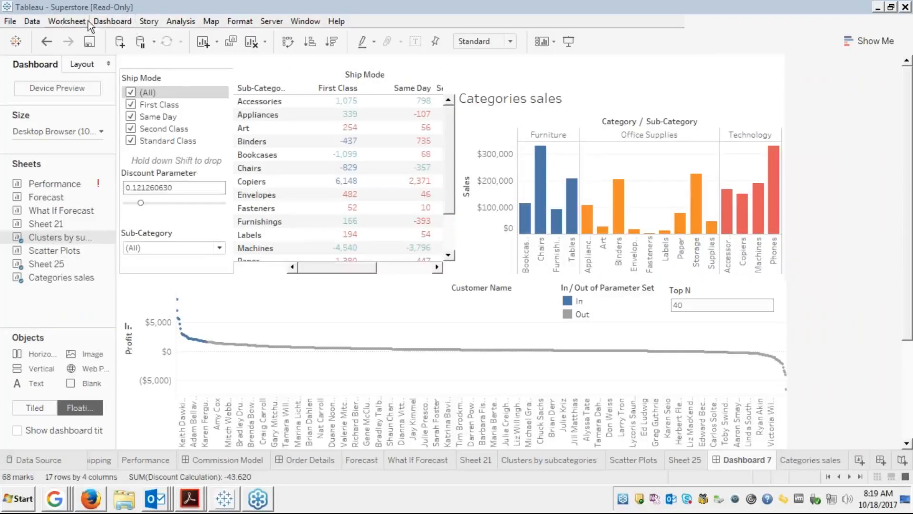
Open Hyperlink1 in the Edit URL Action dialog from Dashboard > Actions.
click(110, 22)
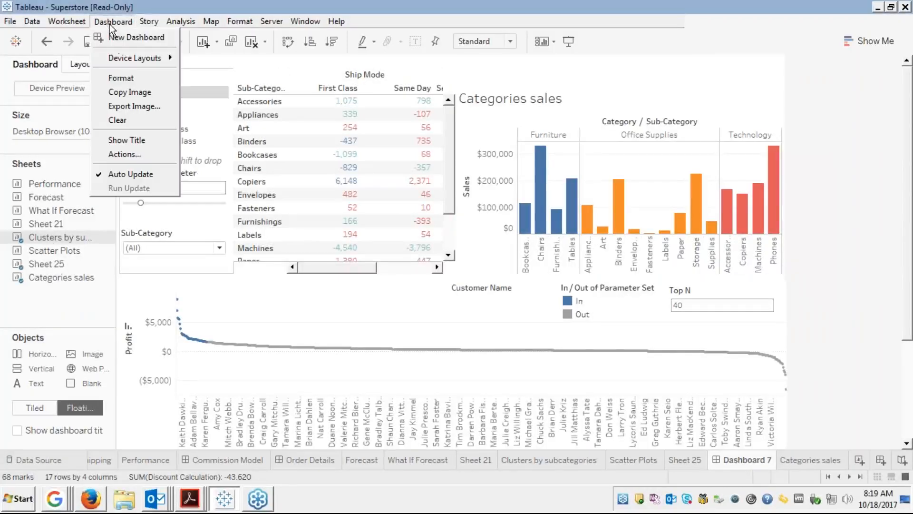
click(124, 153)
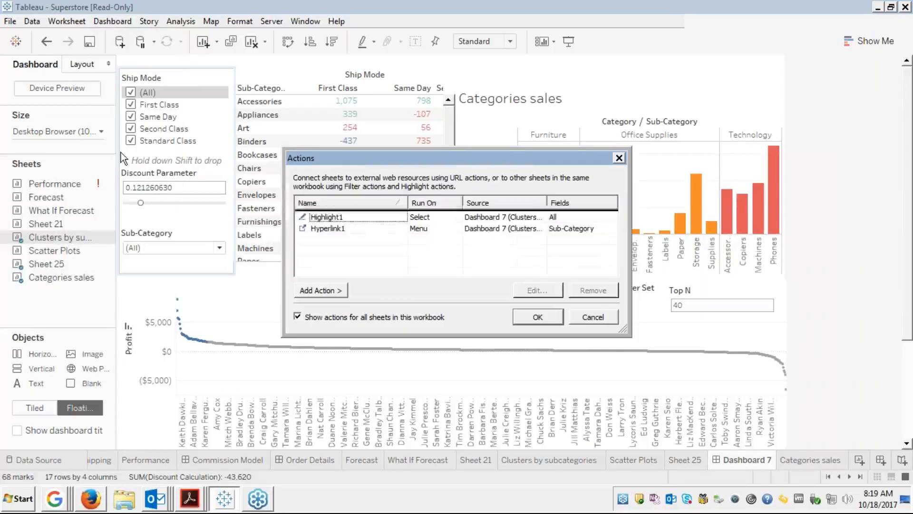
click(361, 227)
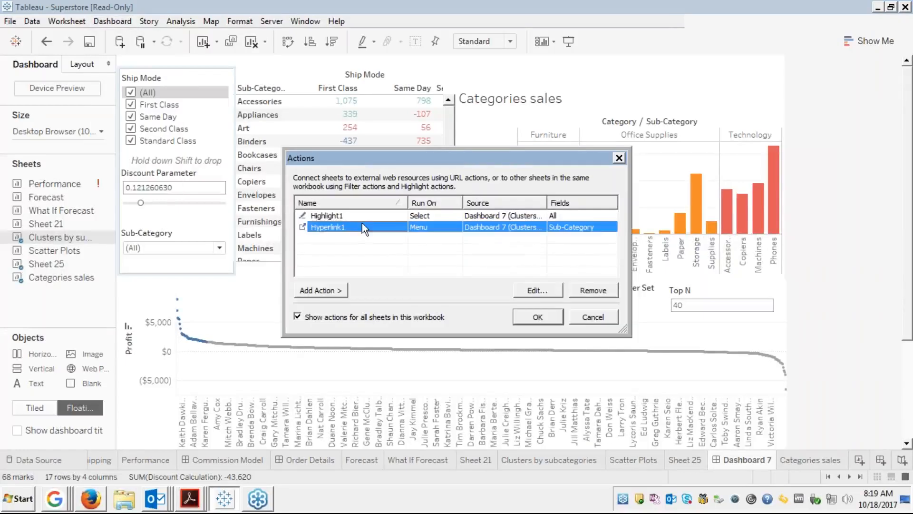
click(538, 293)
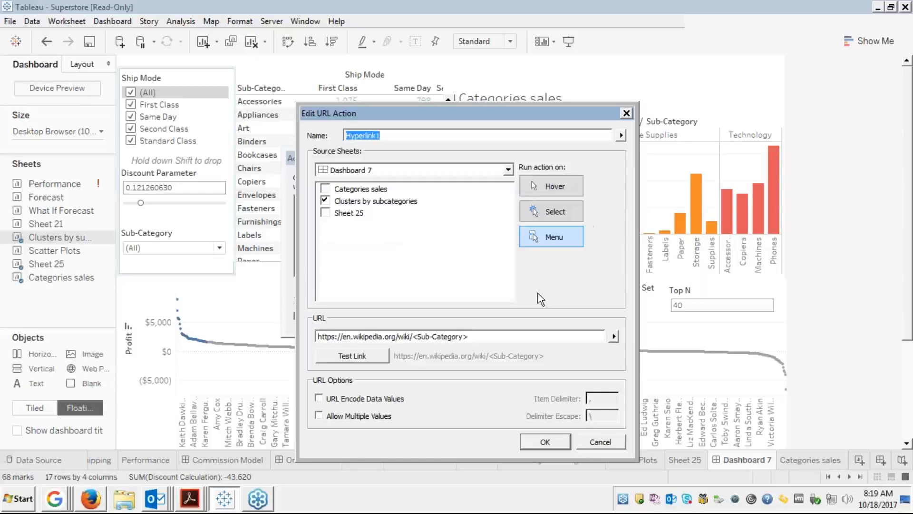
Delete the entire Wikipedia URL, leaving the URL field empty without inserting any field.
click(453, 335)
double_click(453, 335)
triple_click(455, 335)
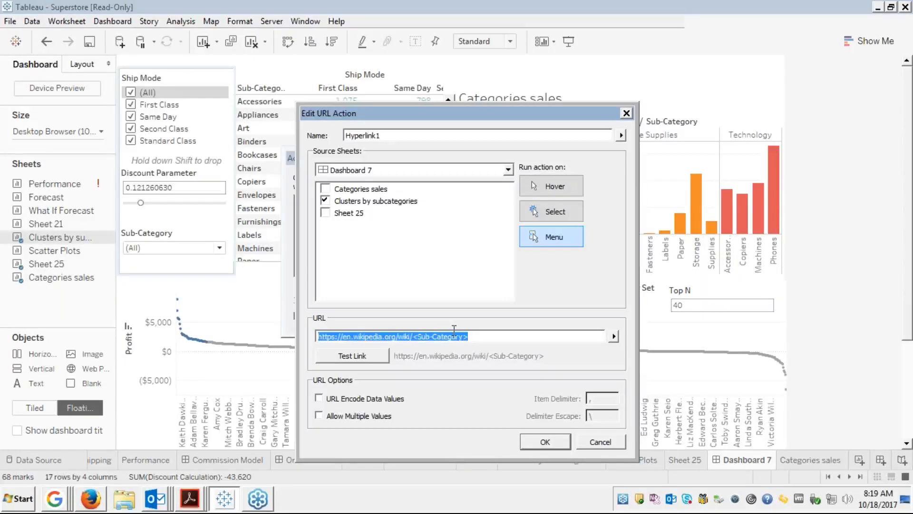
key(BackSpace)
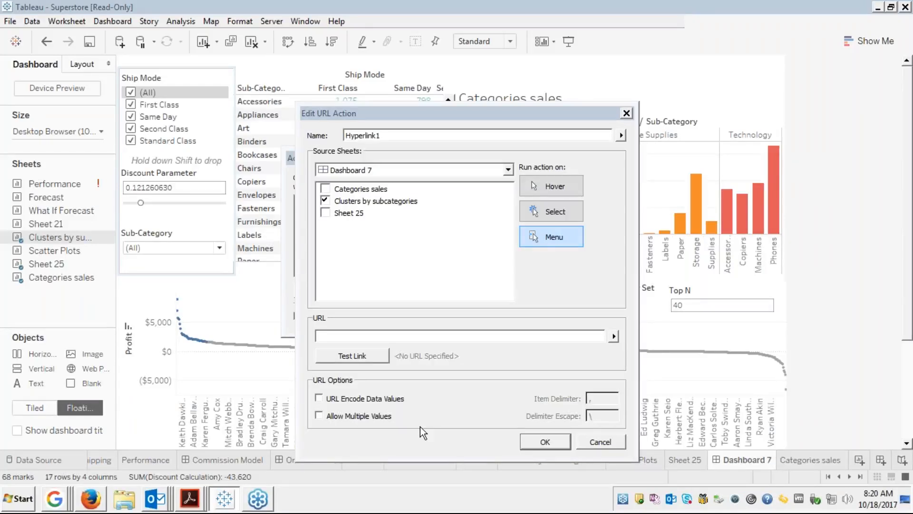
click(614, 335)
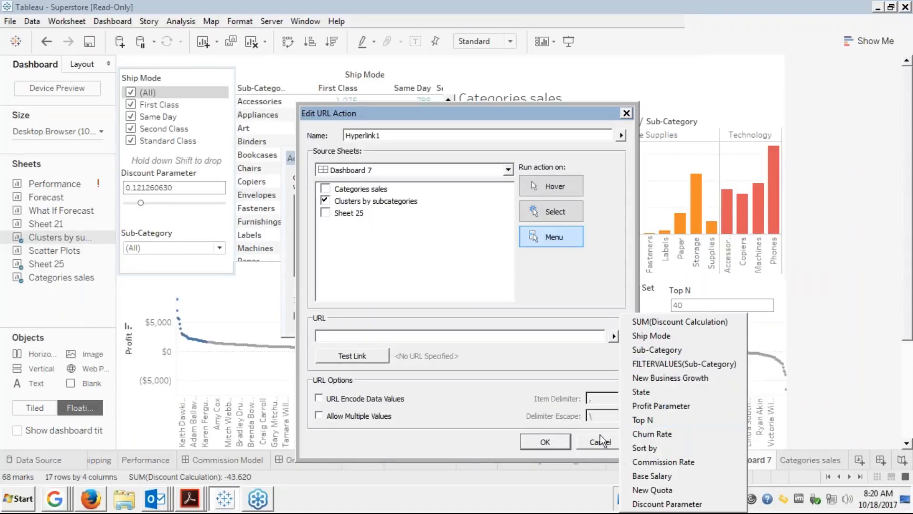
click(530, 340)
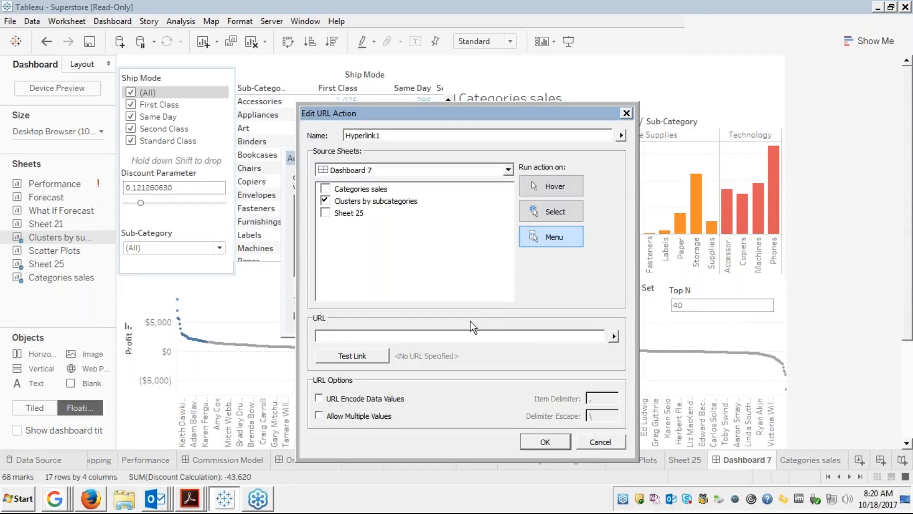
click(900, 204)
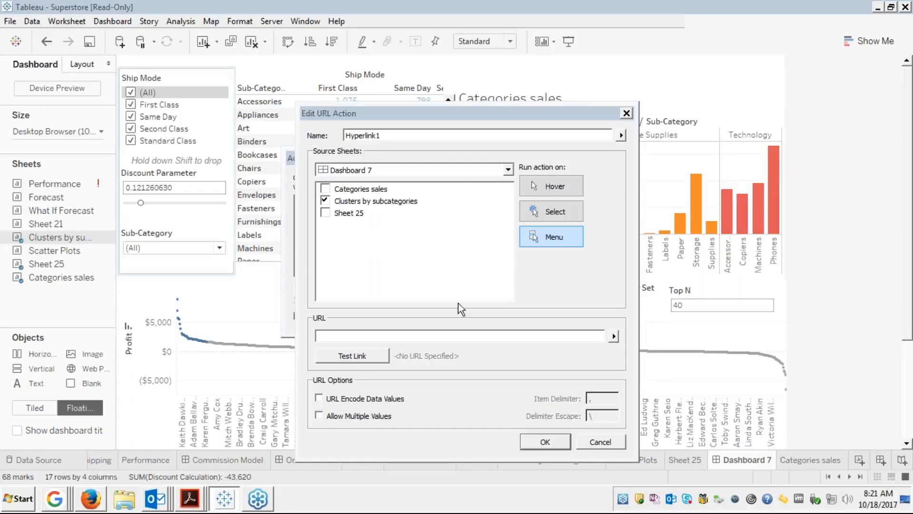
Try saving with Hover and no URL, dismiss the error, and cancel both dialogs.
click(553, 190)
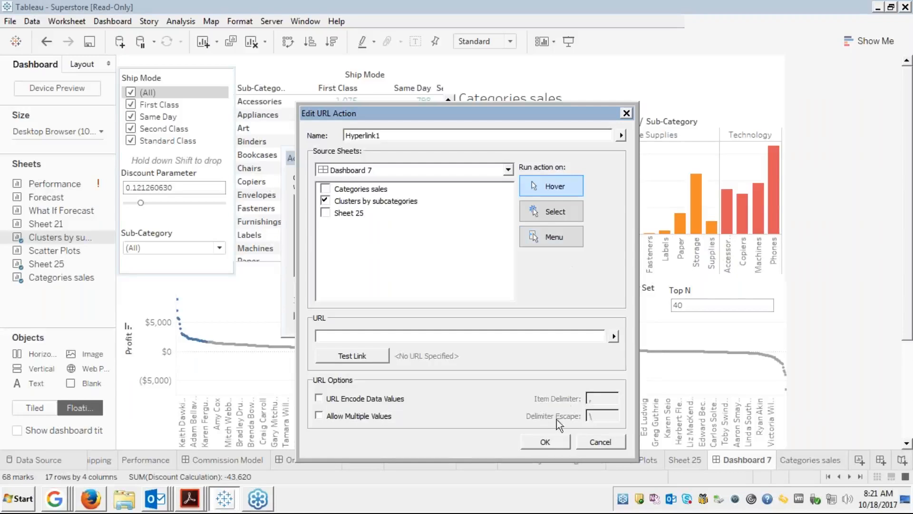
click(545, 442)
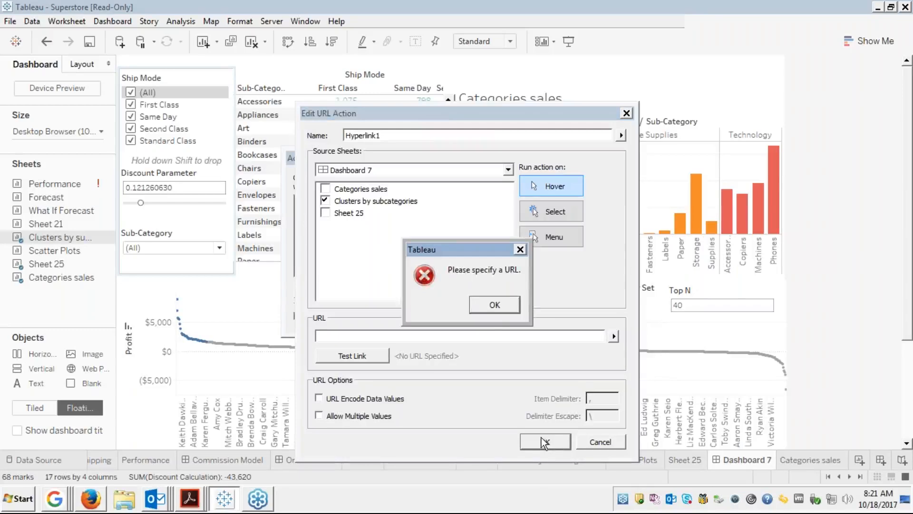
click(493, 314)
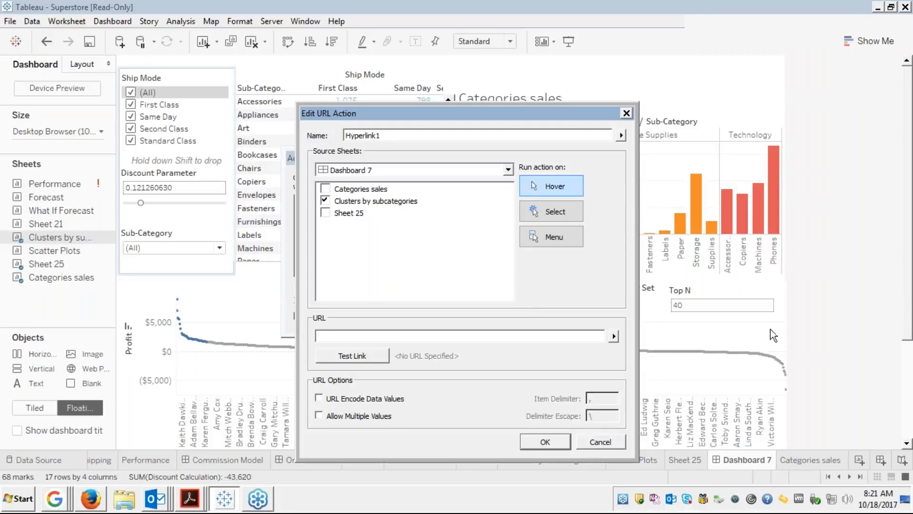
click(590, 441)
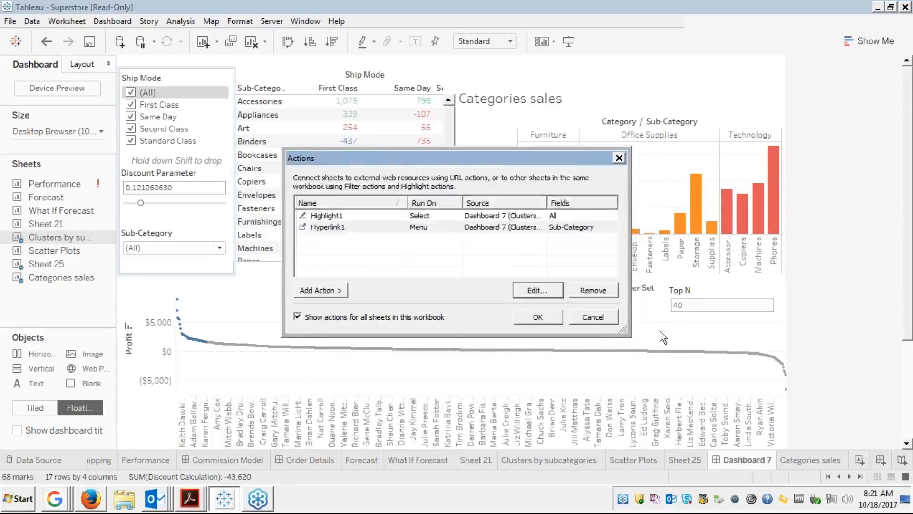
click(593, 316)
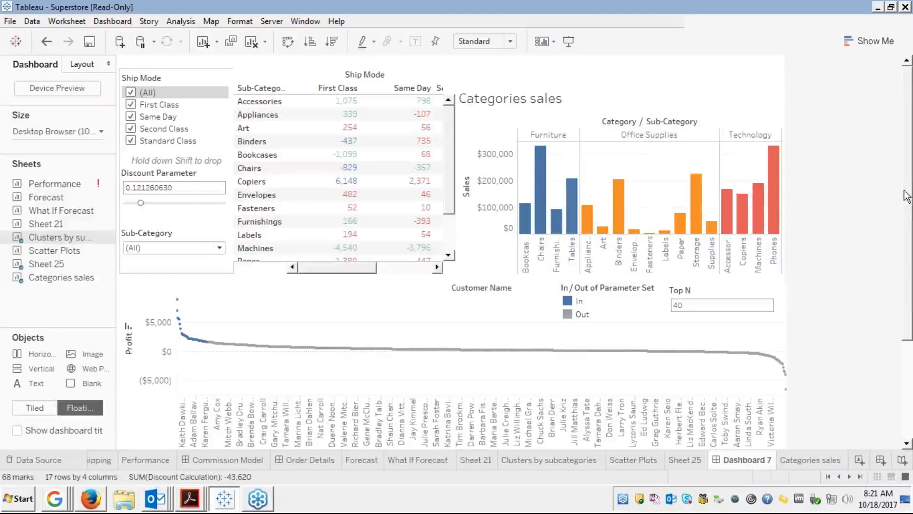
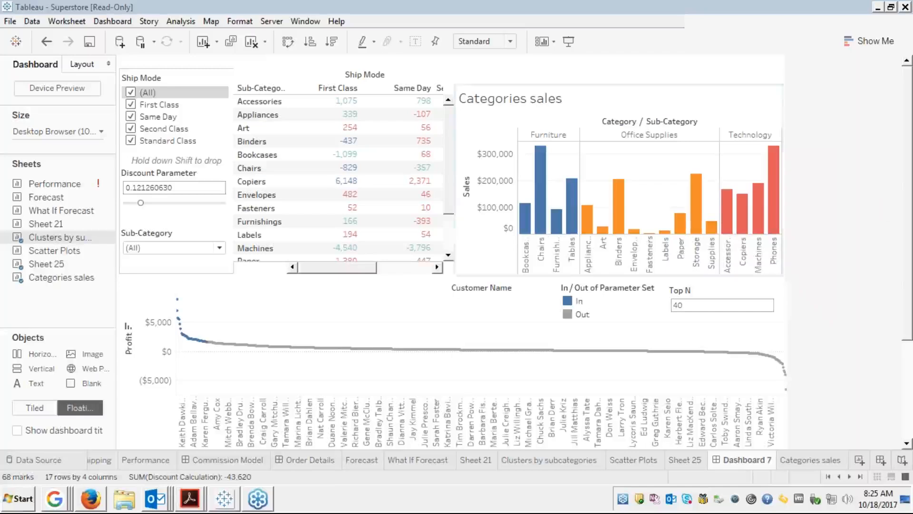
Review Edureka Module 5 slide 20/57 on layout containers full screen, then return to Tableau.
mouse_move(91, 508)
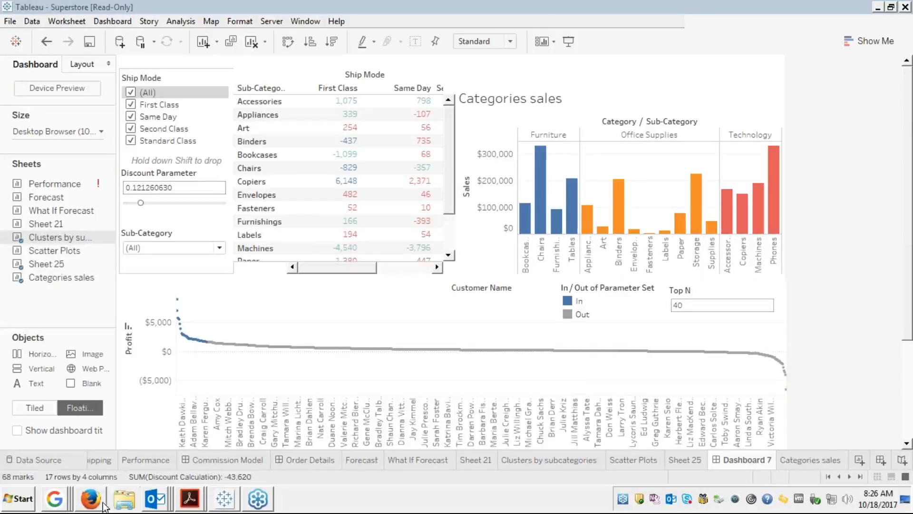
click(91, 500)
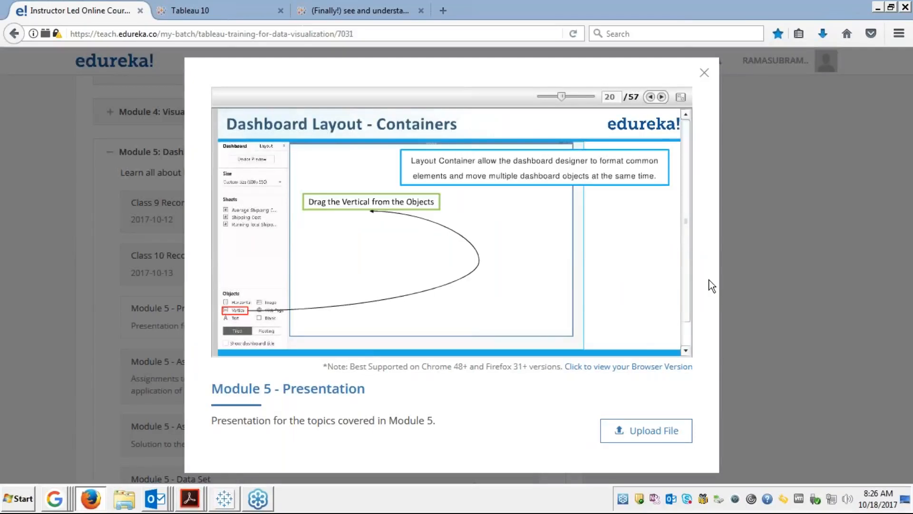
click(681, 97)
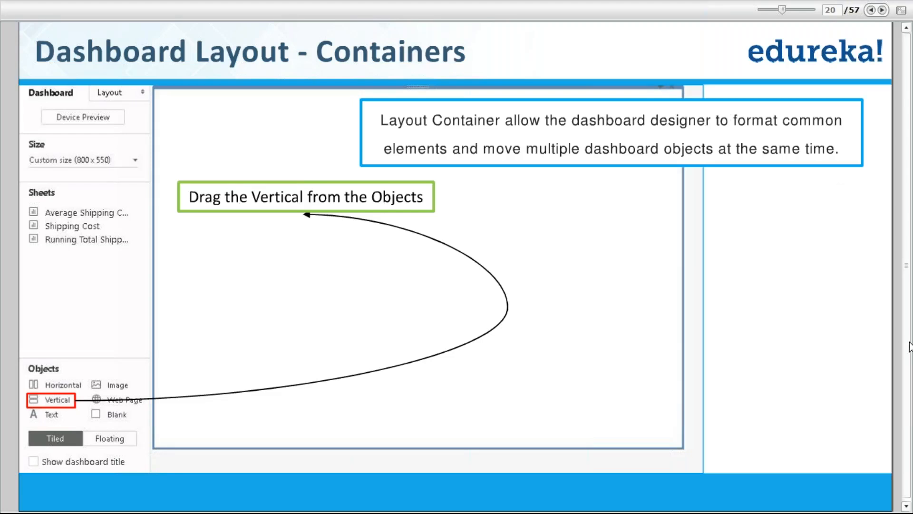
key(Escape)
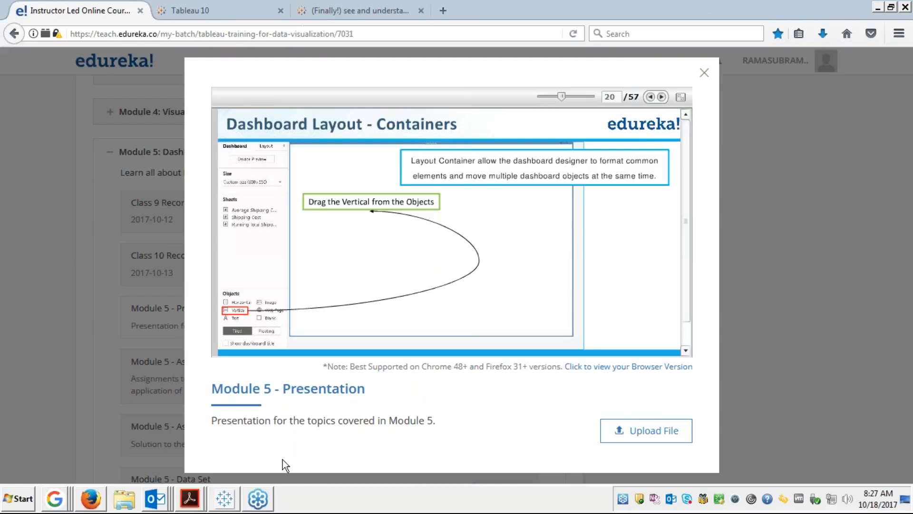
click(227, 501)
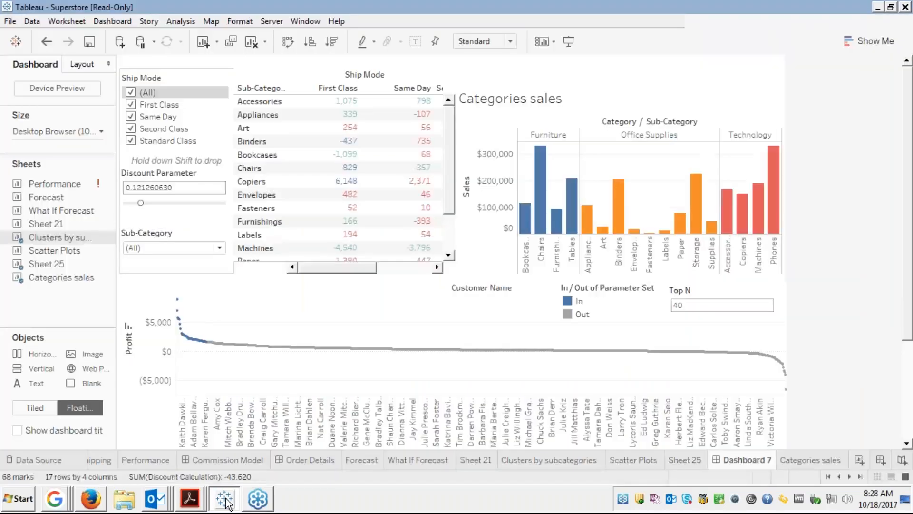
Launch Tableau 10.1 as a new Book2 window and list all server connectors.
click(18, 503)
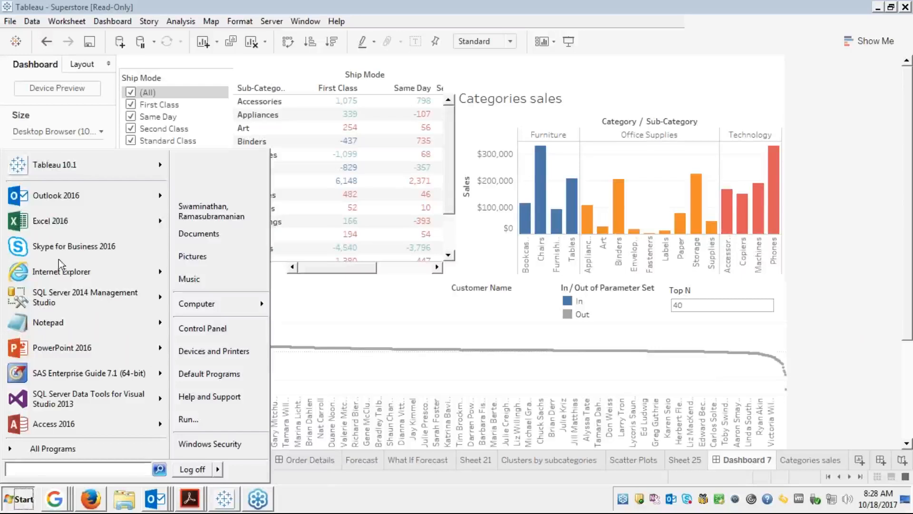
click(72, 166)
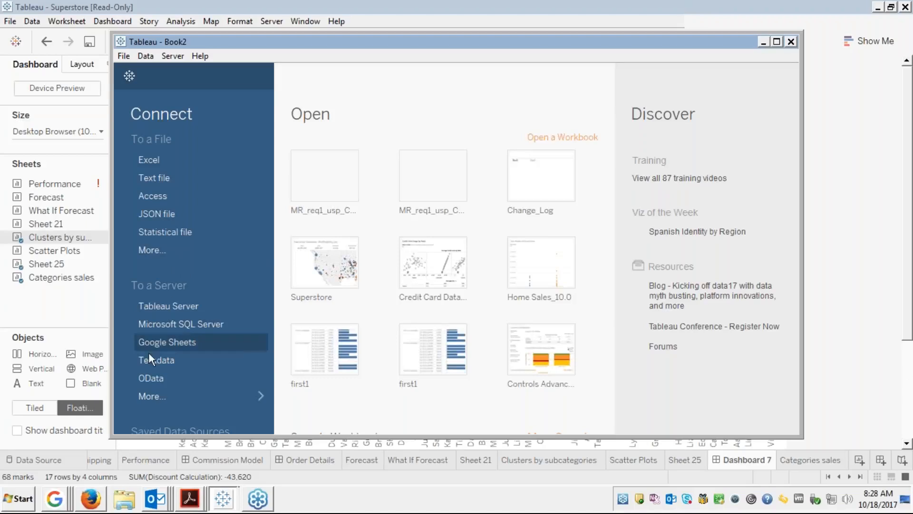
click(148, 396)
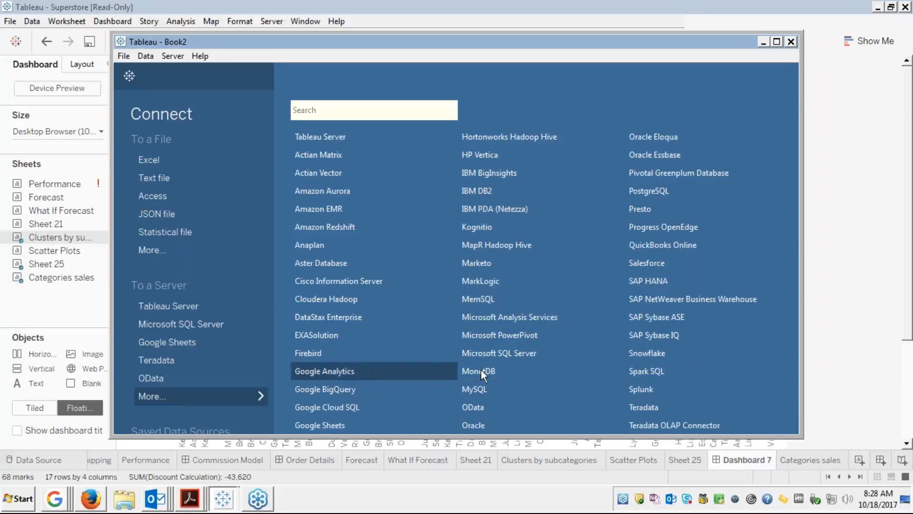
Sign in to Microsoft SQL Server CPVWD00A0013\PRODUCTION,11001 using Windows authentication.
key(Down)
key(Down)
key(Down)
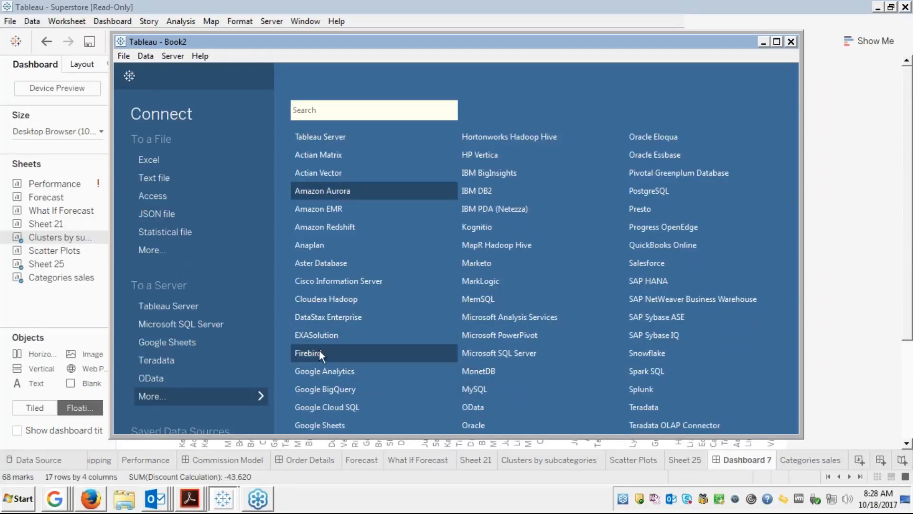
click(202, 326)
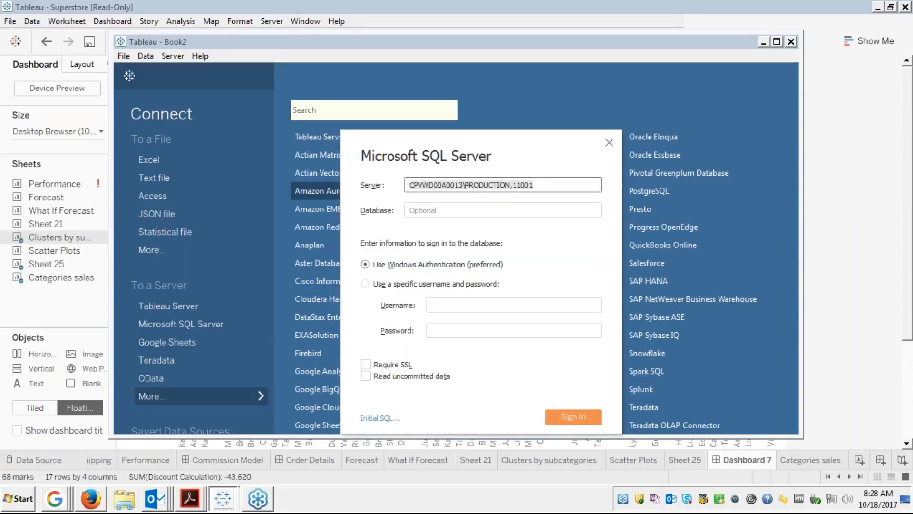
click(541, 184)
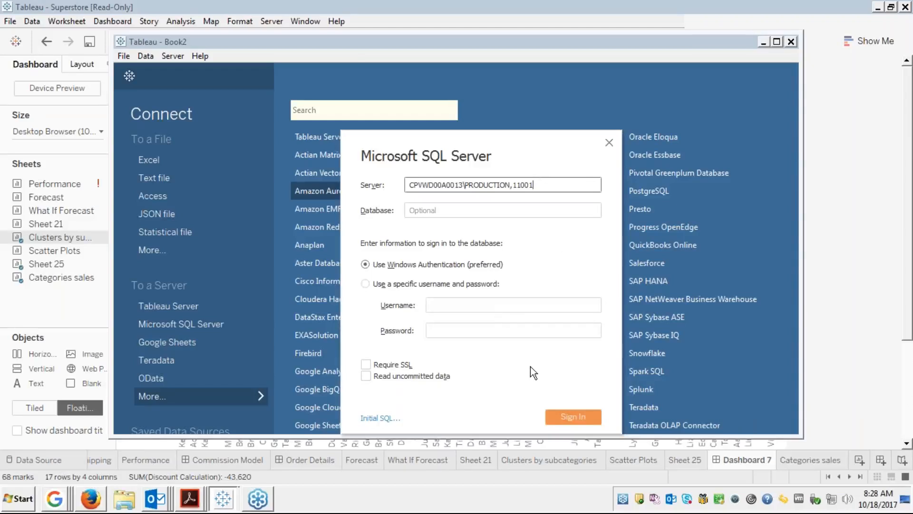
click(558, 419)
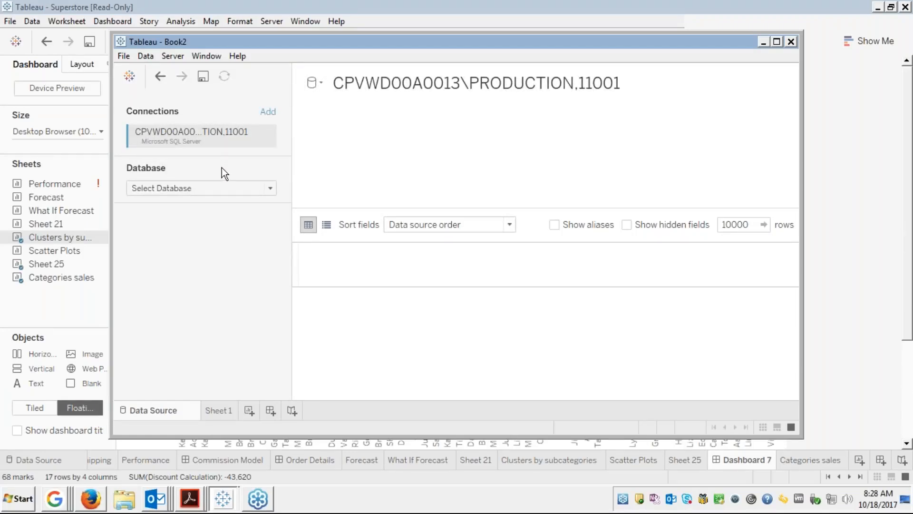
click(220, 185)
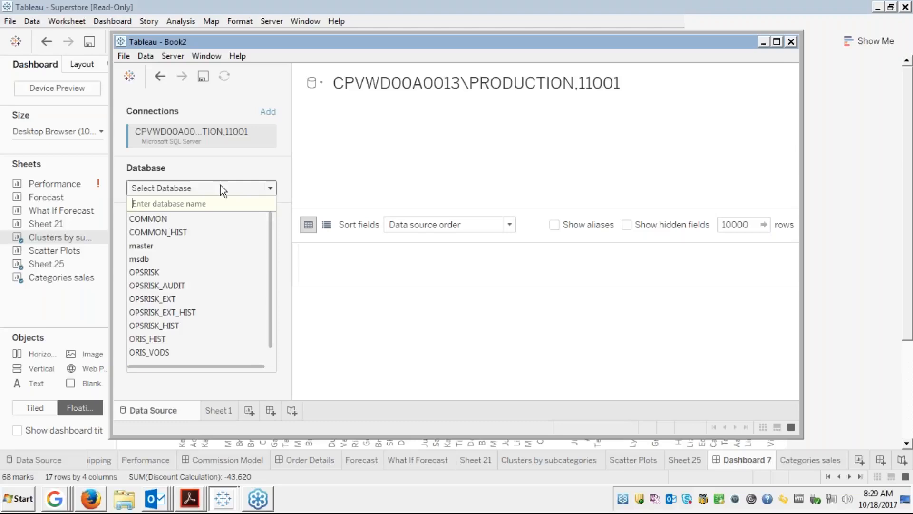
Select the ORIS_VODS database and search its stored procedures.
click(143, 353)
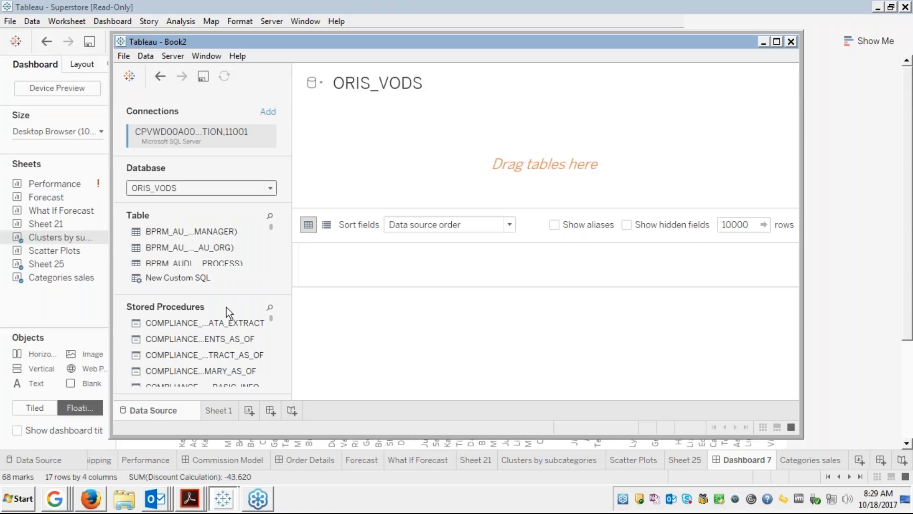
click(269, 309)
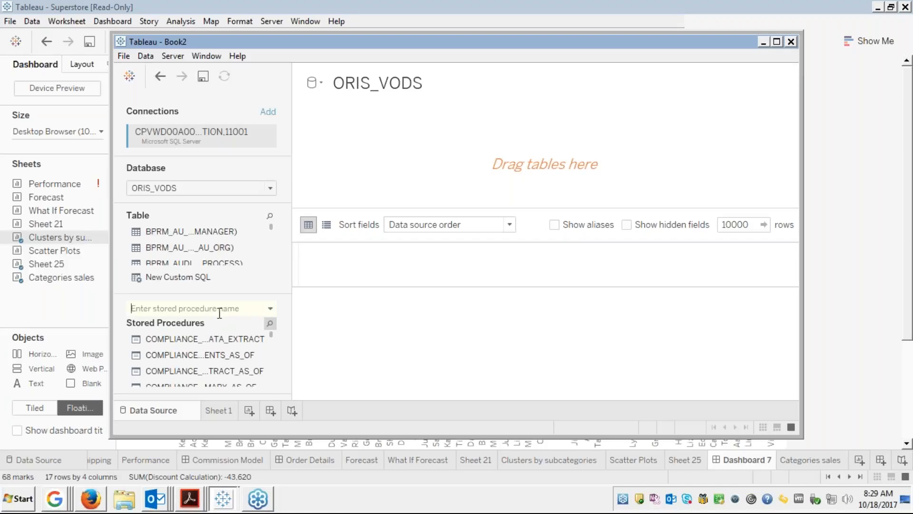
text(ram)
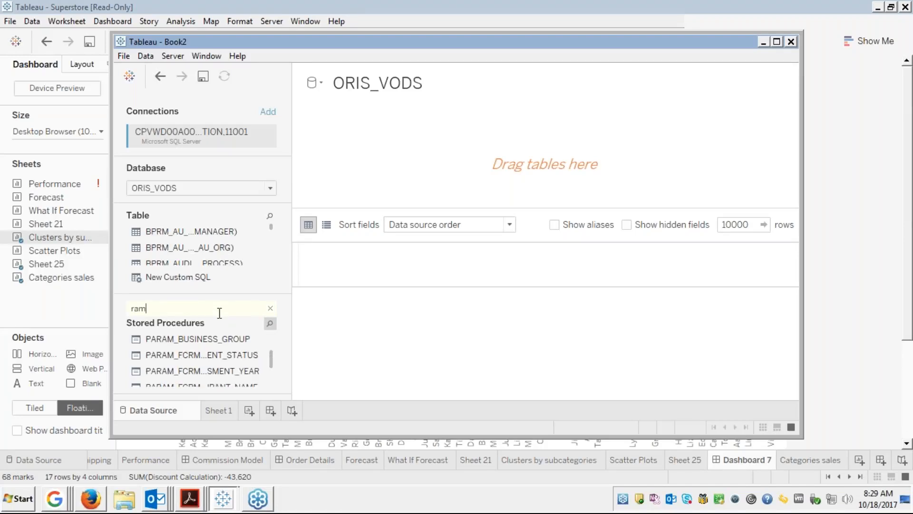
key(BackSpace)
key(BackSpace)
key(BackSpace)
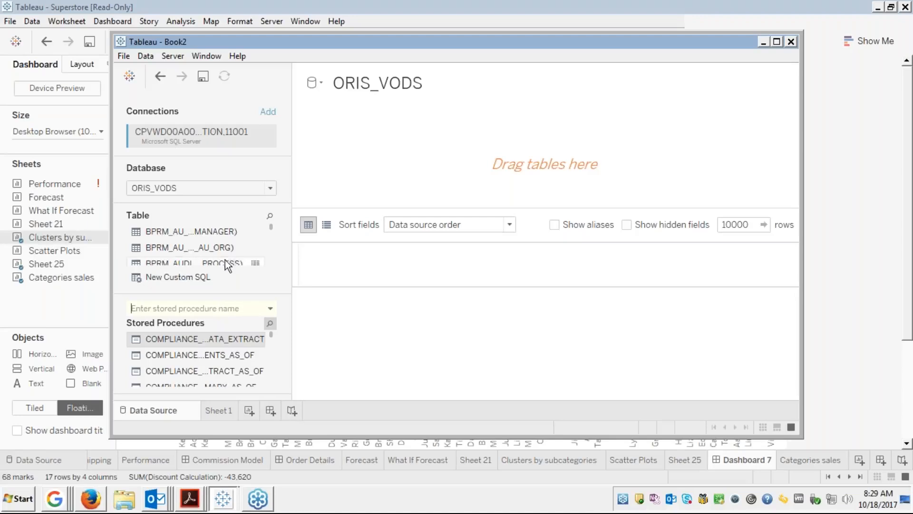
click(205, 357)
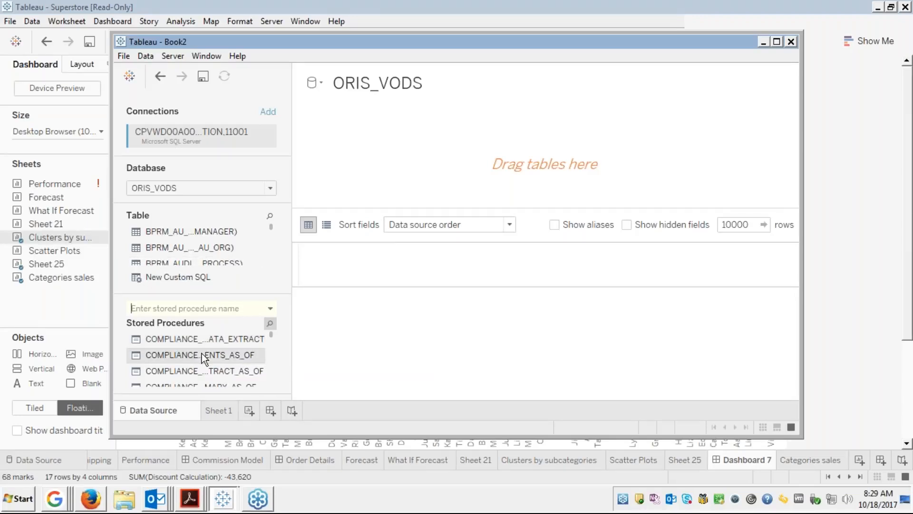
drag(204, 358, 423, 159)
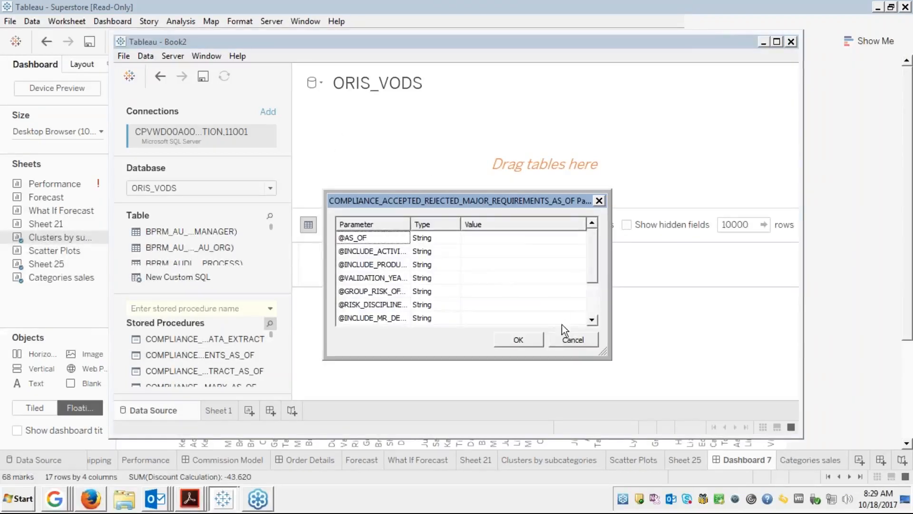
click(497, 236)
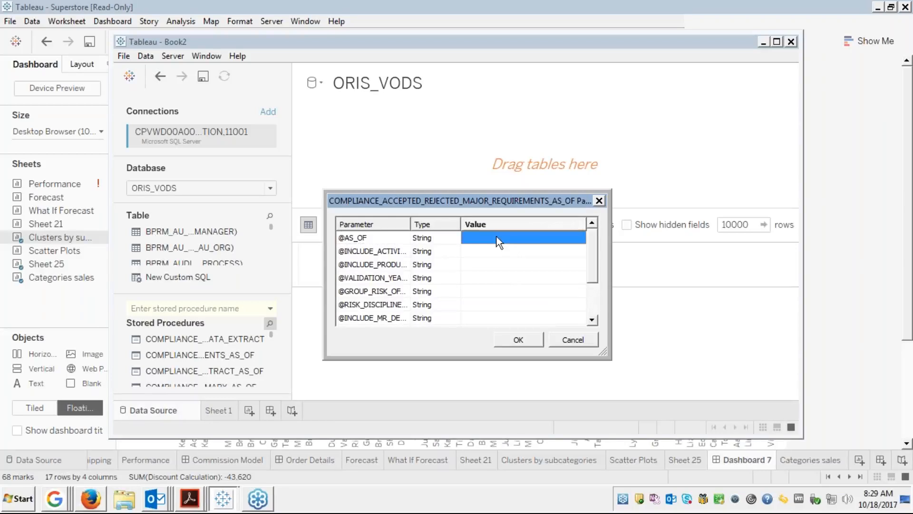
click(497, 236)
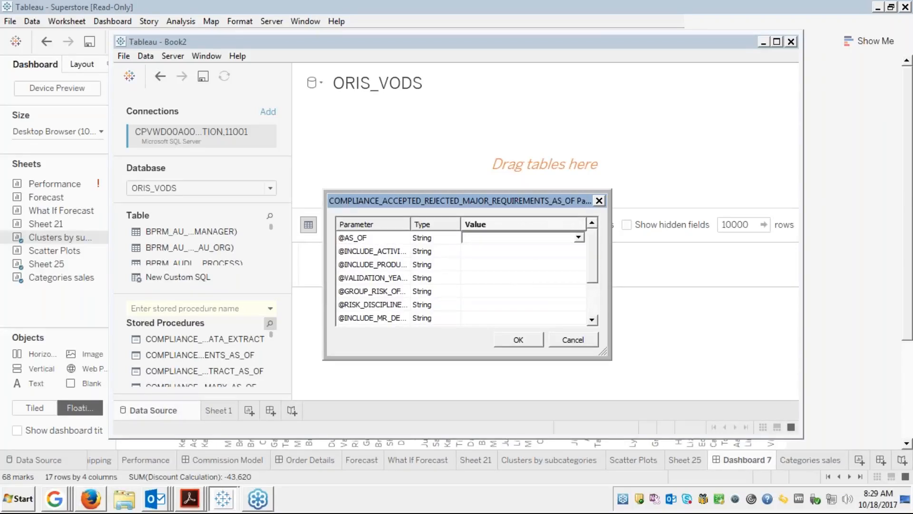
text(today)
click(586, 341)
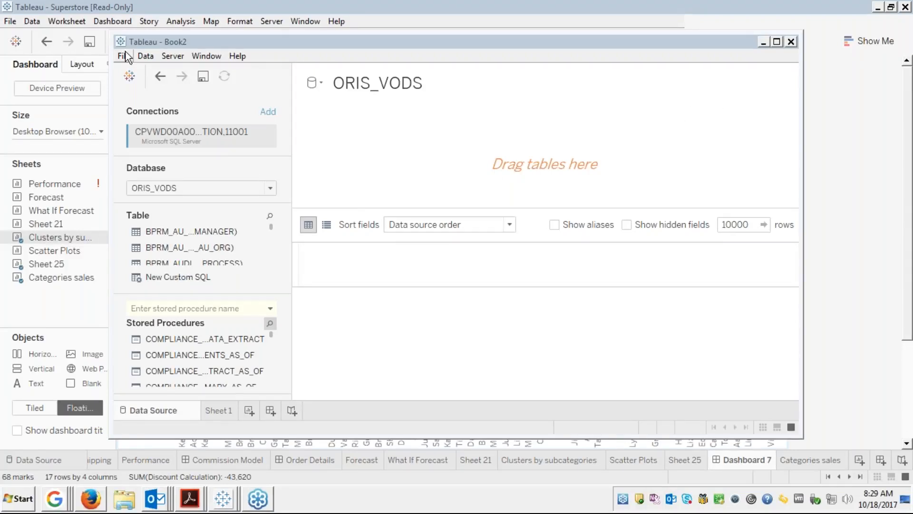
click(147, 56)
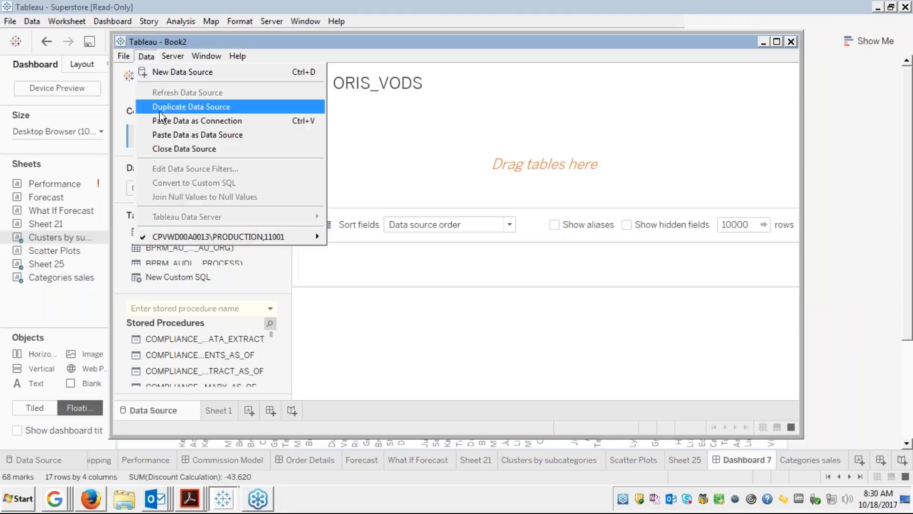
Close the data source and close the Book2 workbook without saving.
click(169, 147)
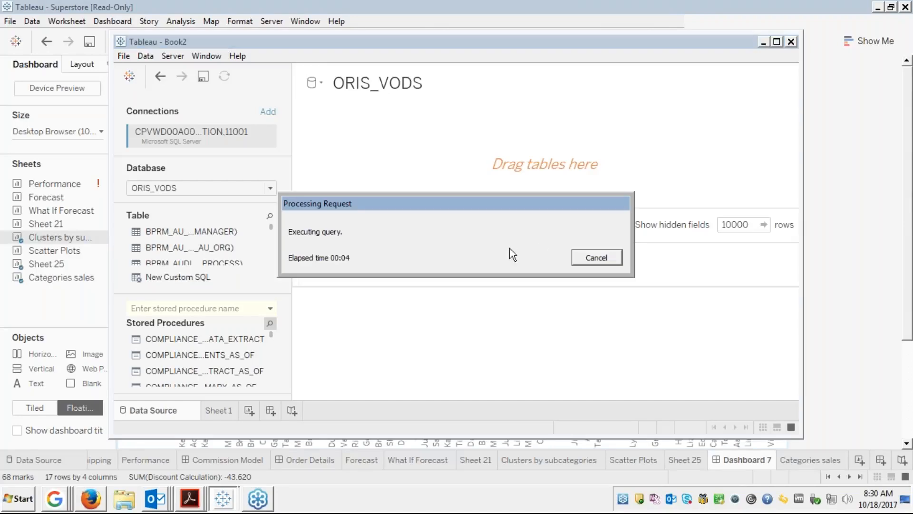
key(Return)
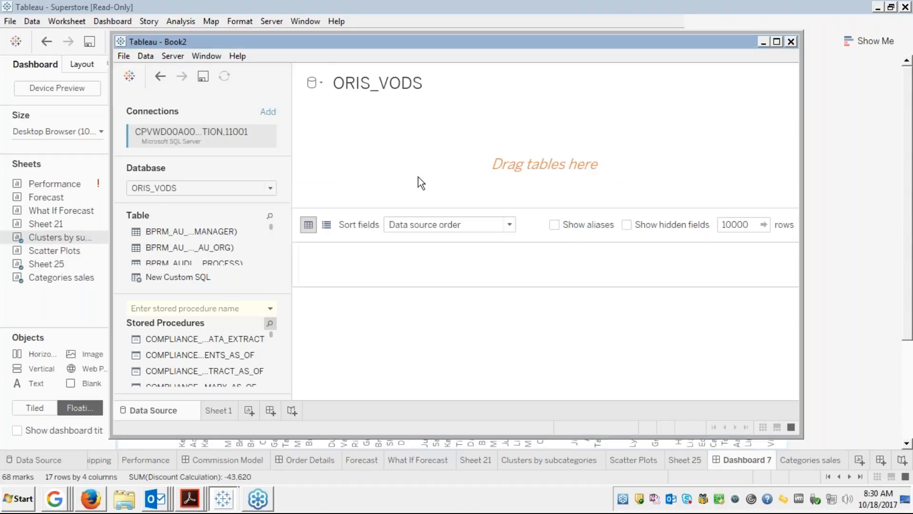
click(124, 56)
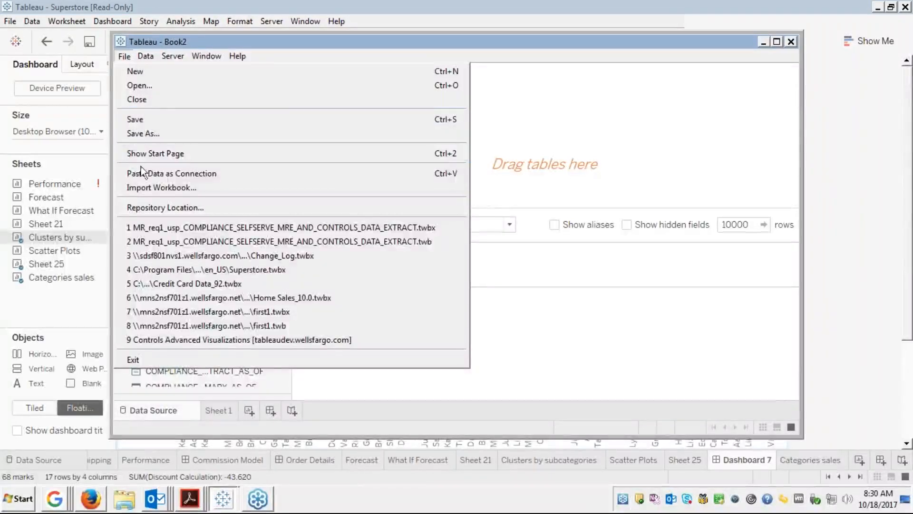
click(149, 98)
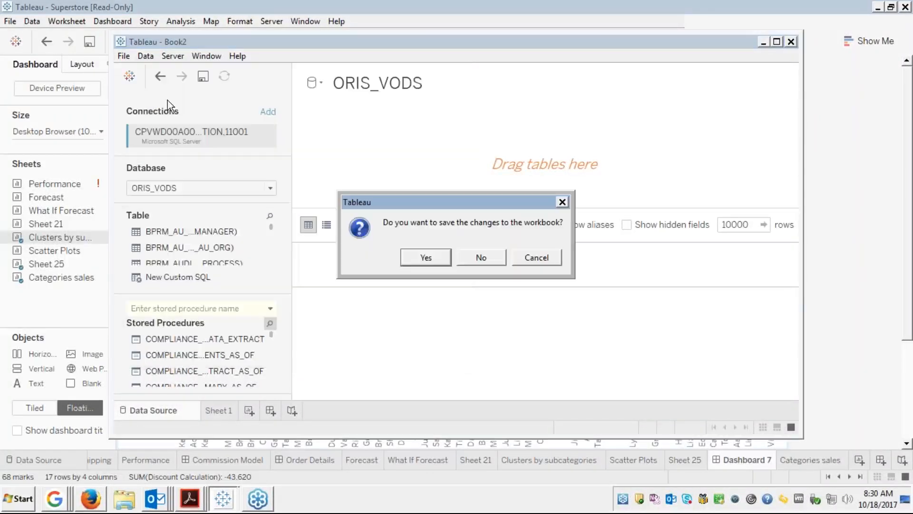
click(482, 258)
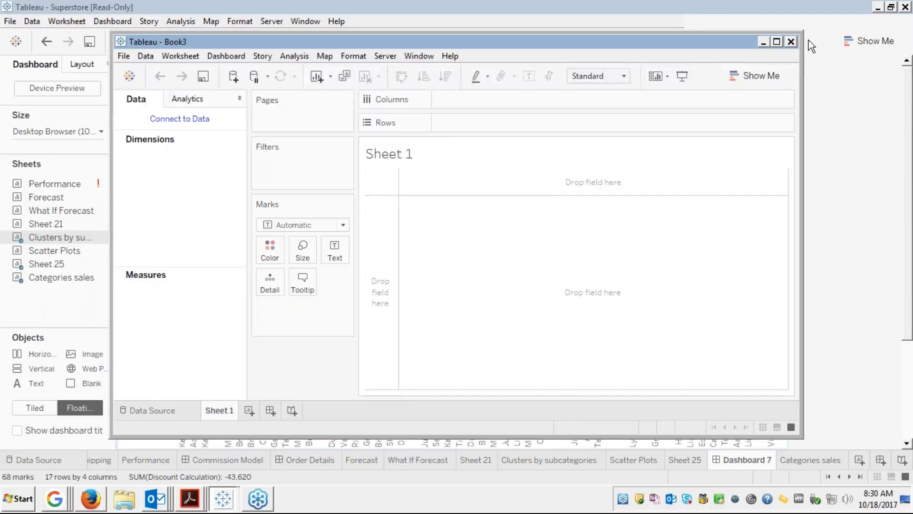
Close the empty Book3 window and show the Module 5 course slide full screen.
click(790, 42)
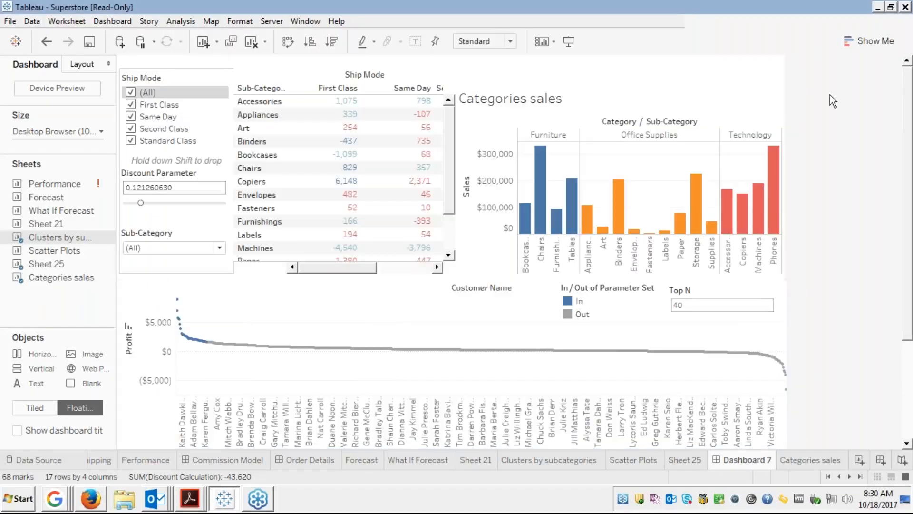
click(98, 502)
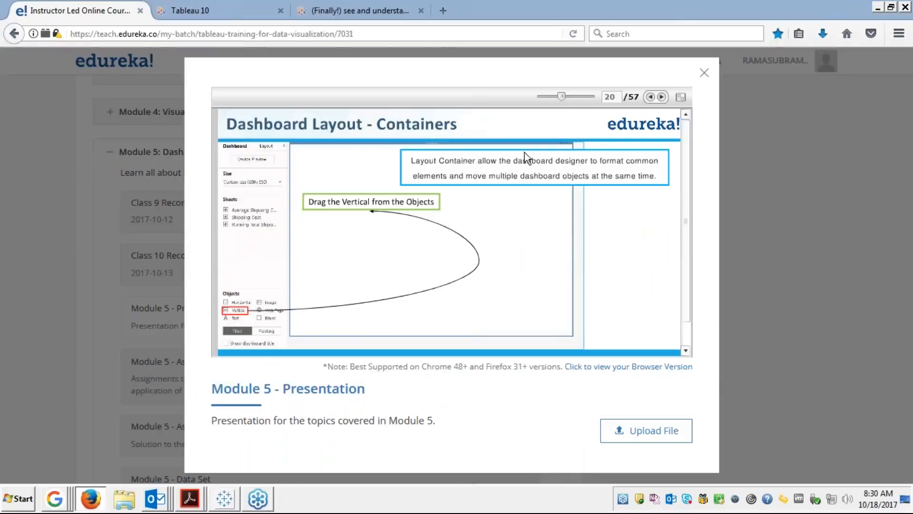
click(682, 97)
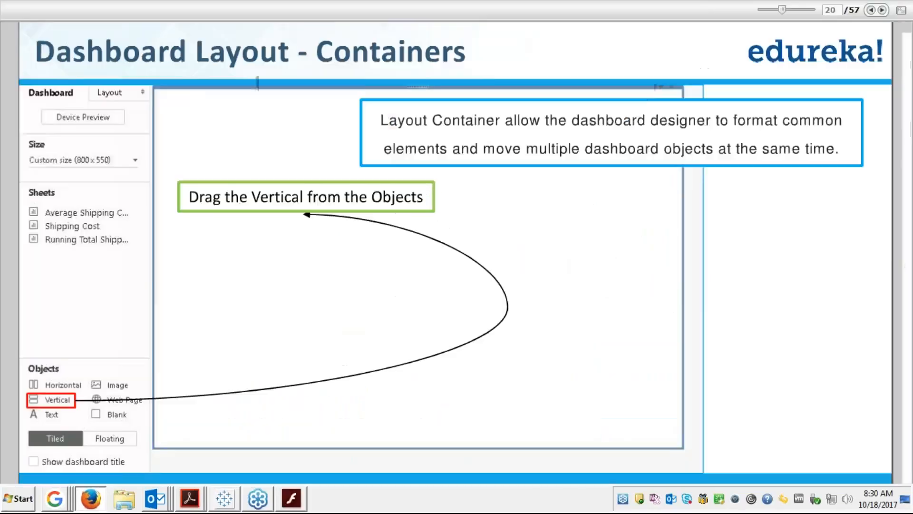
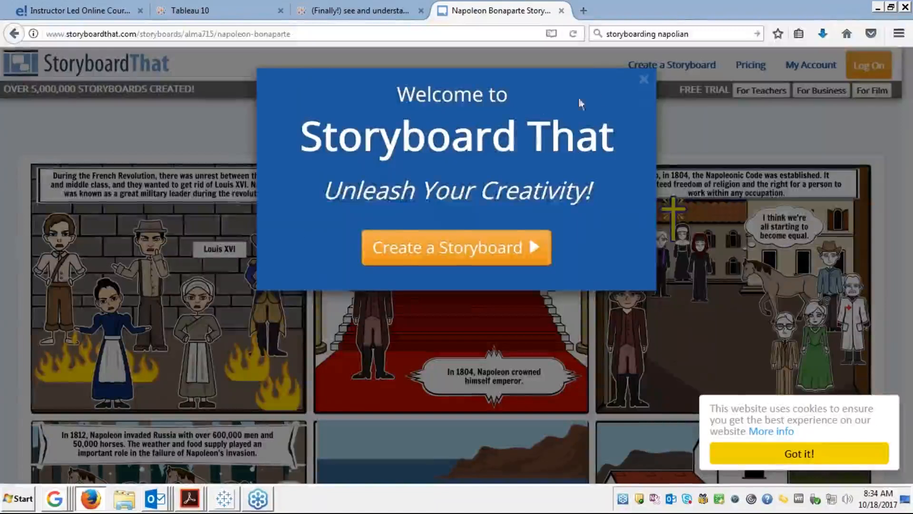
Close the Welcome popup and page down through the Napoleon Bonaparte storyboard panels.
click(643, 80)
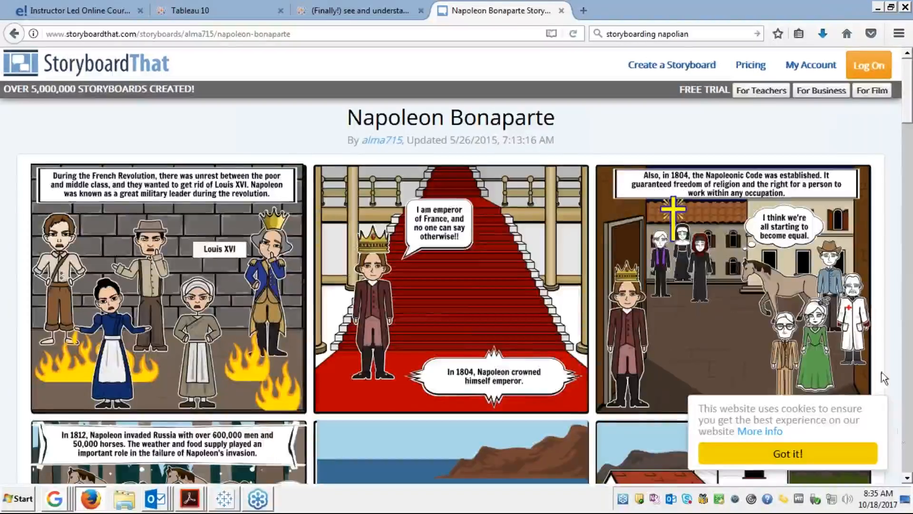
click(907, 479)
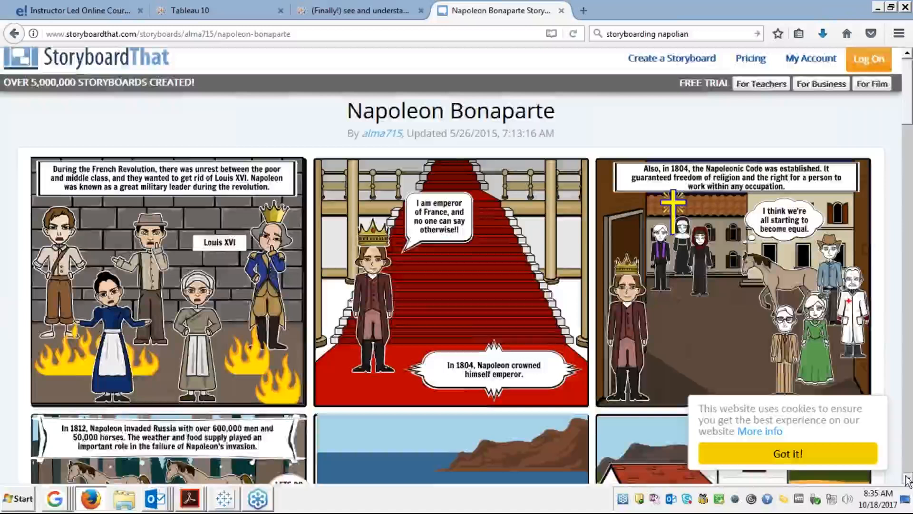
click(908, 479)
click(908, 479)
click(908, 478)
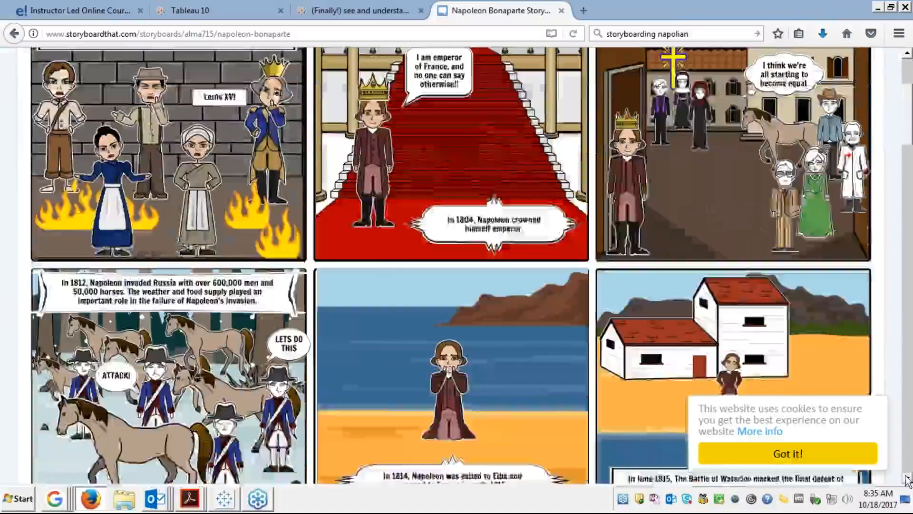
click(907, 479)
click(908, 479)
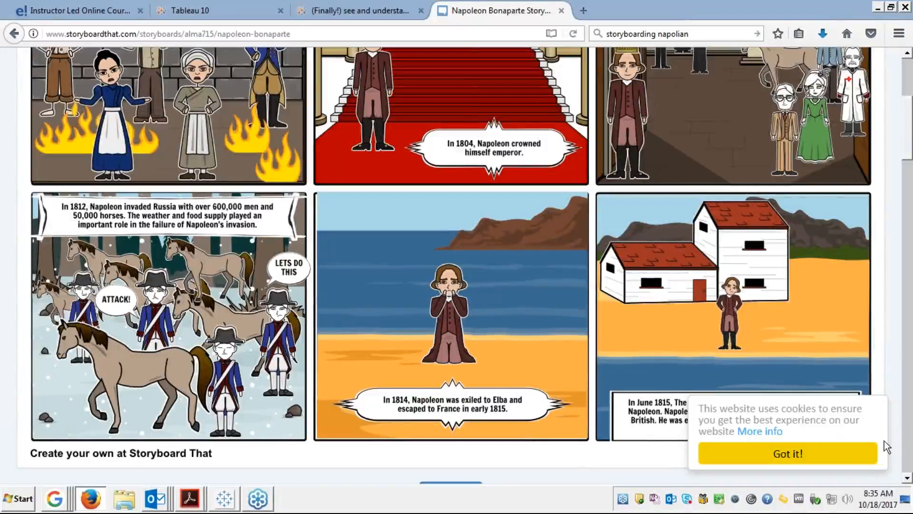
click(907, 478)
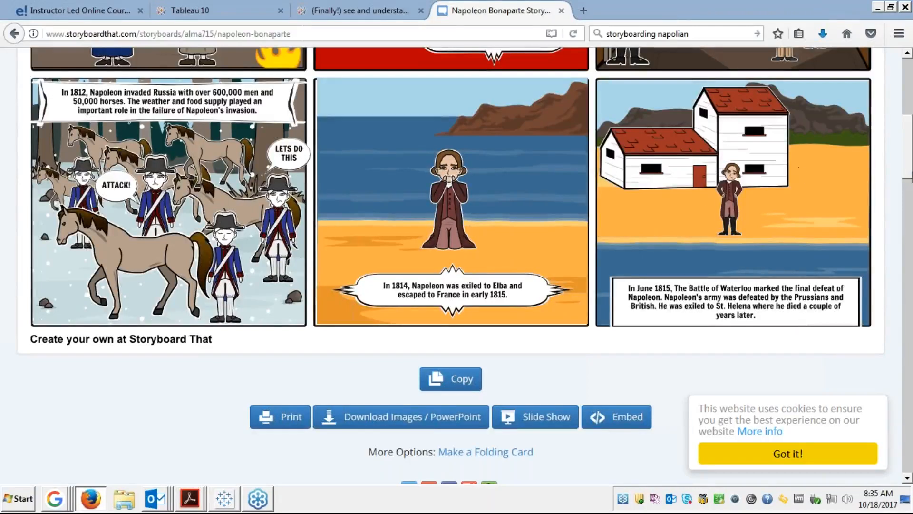
Scroll back to the top of the storyboard, then switch to the Tableau Superstore workbook.
scroll(905, 93, up, 10)
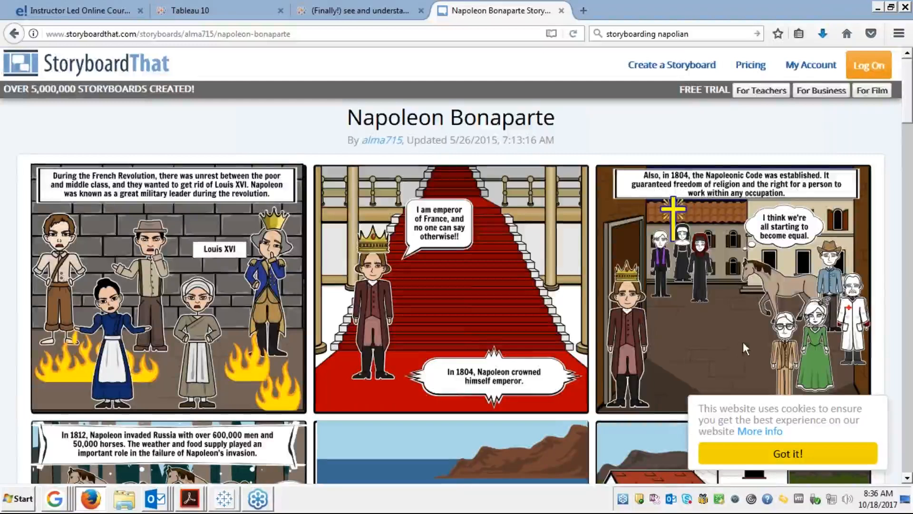
scroll(908, 459, down, 1)
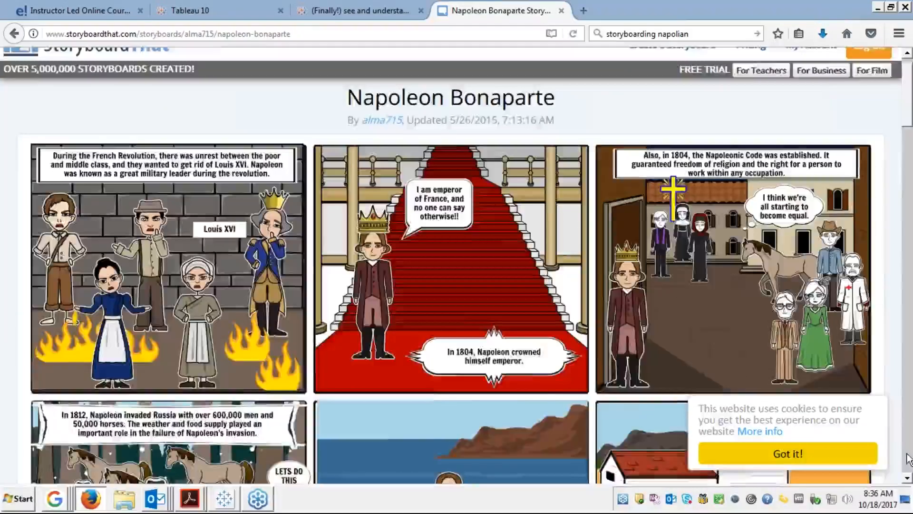
scroll(908, 459, down, 10)
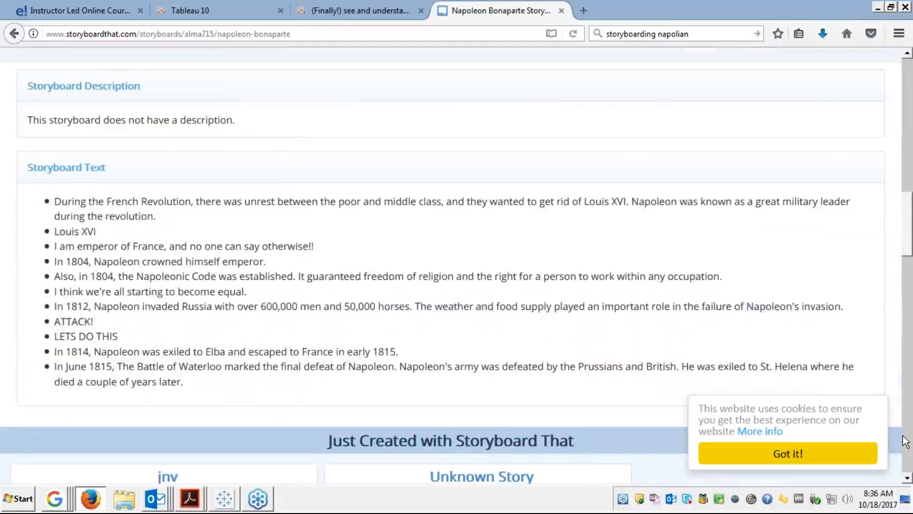
scroll(908, 83, up, 1)
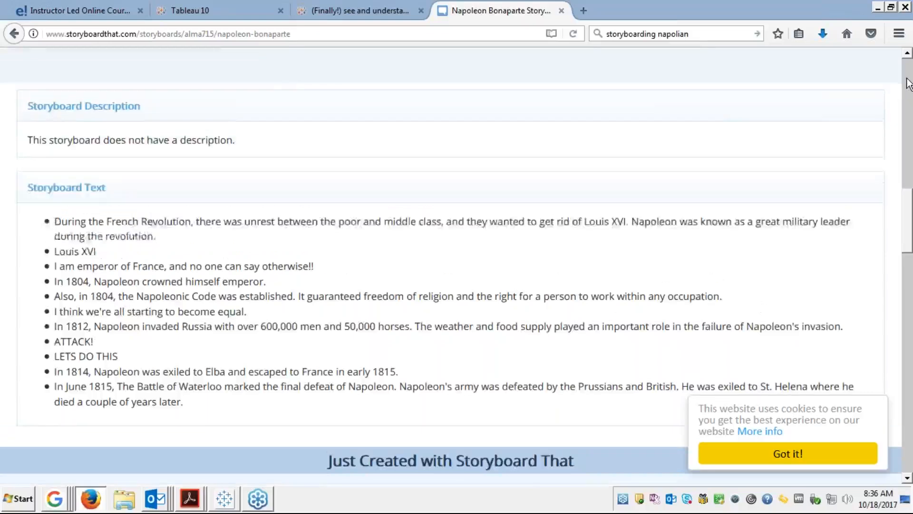
scroll(908, 83, up, 11)
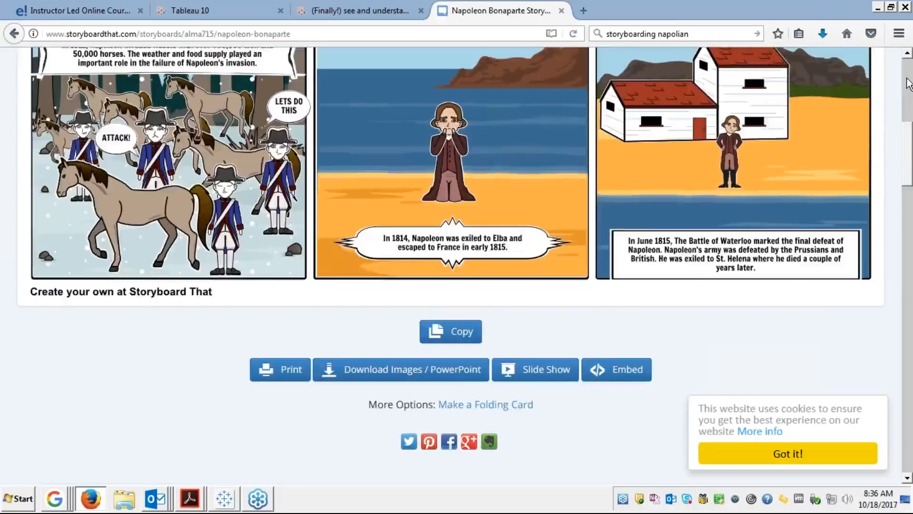
scroll(725, 150, up, 8)
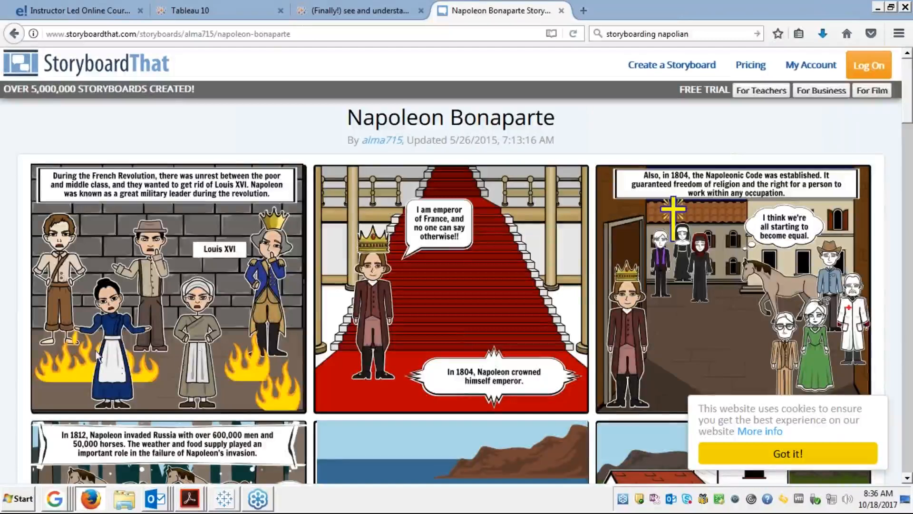
click(224, 500)
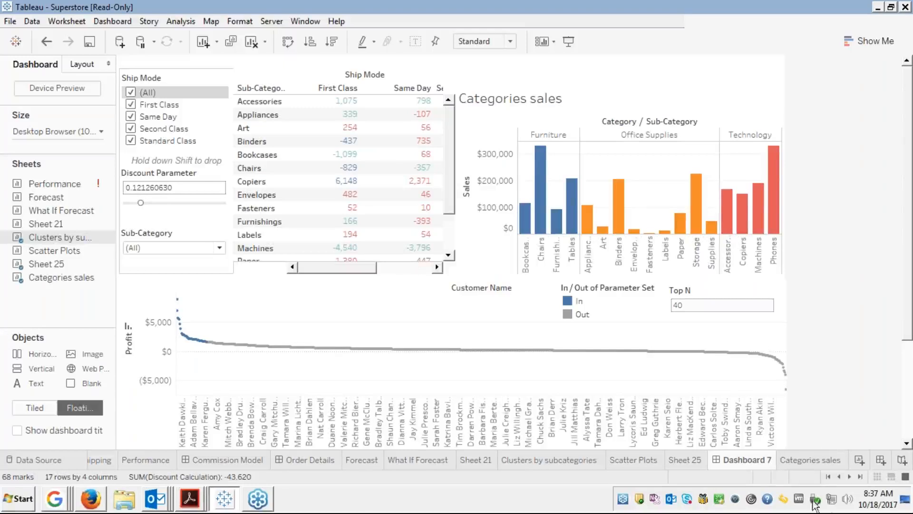
Add a new blank story, Story 1, to the Superstore workbook.
click(902, 461)
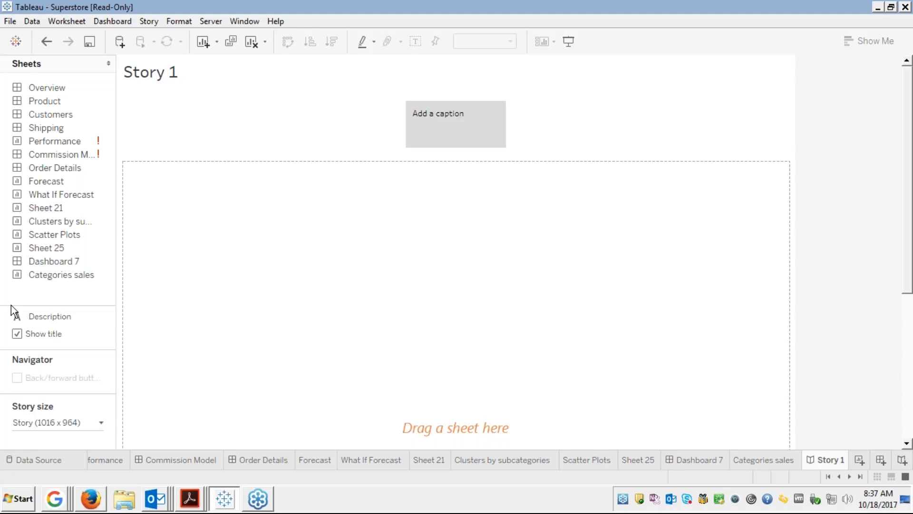
click(144, 22)
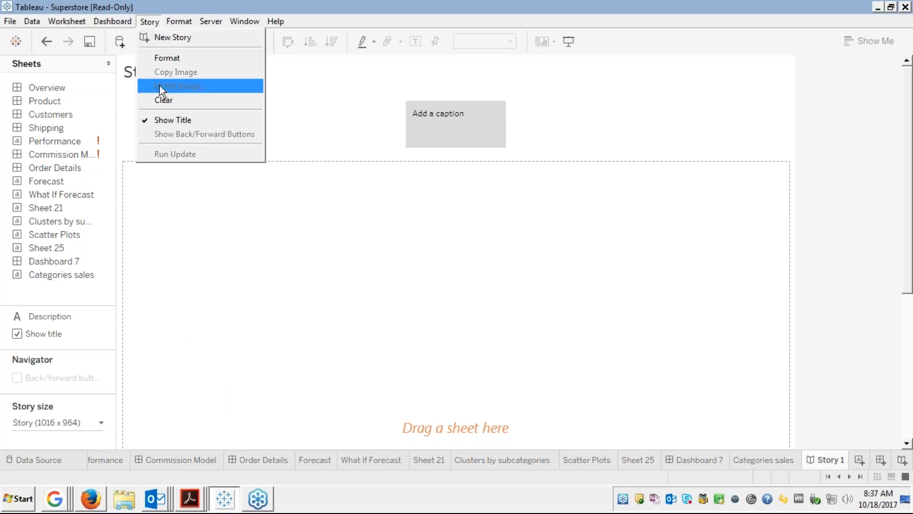
mouse_move(120, 22)
click(265, 206)
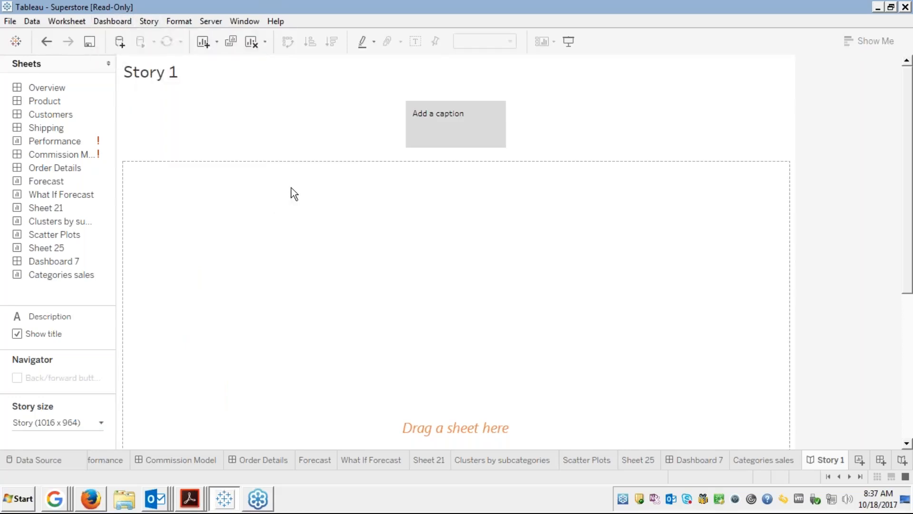
click(150, 22)
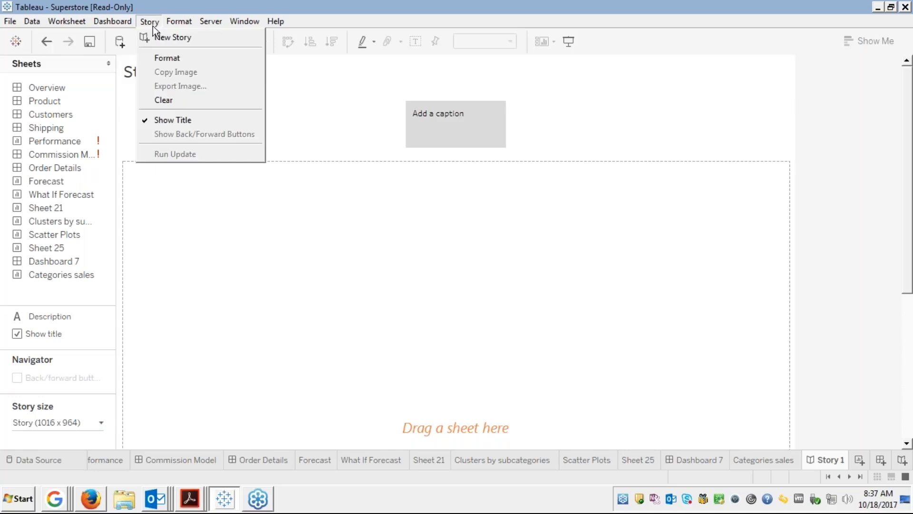
click(230, 173)
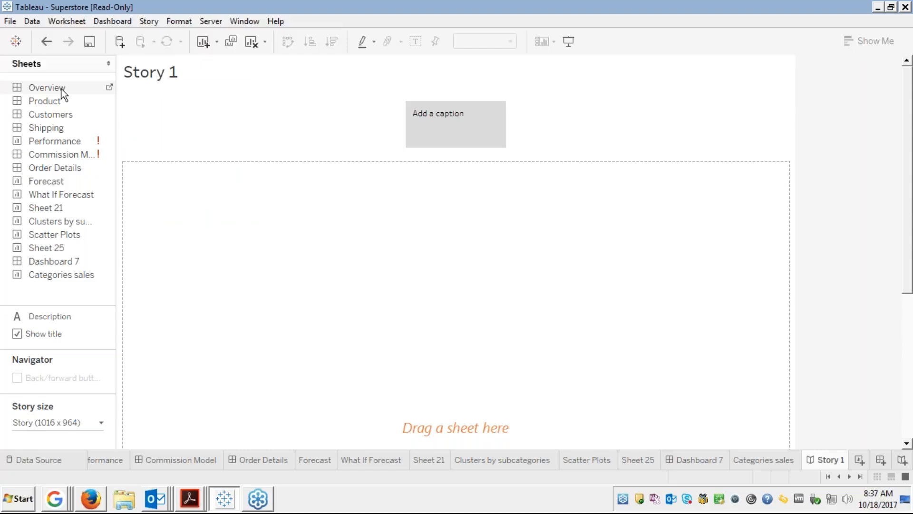
Place the Overview profitability dashboard onto Story 1.
drag(61, 89, 88, 90)
drag(86, 94, 125, 113)
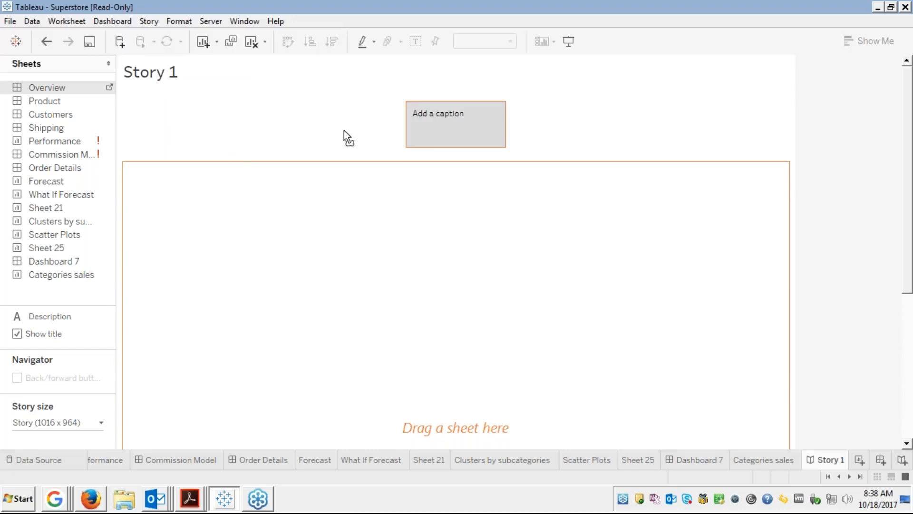
drag(403, 135, 432, 125)
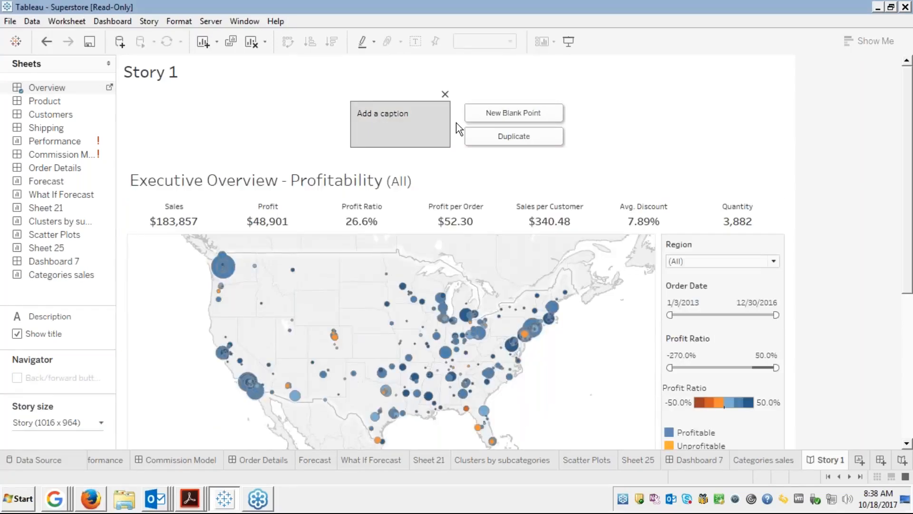
click(907, 421)
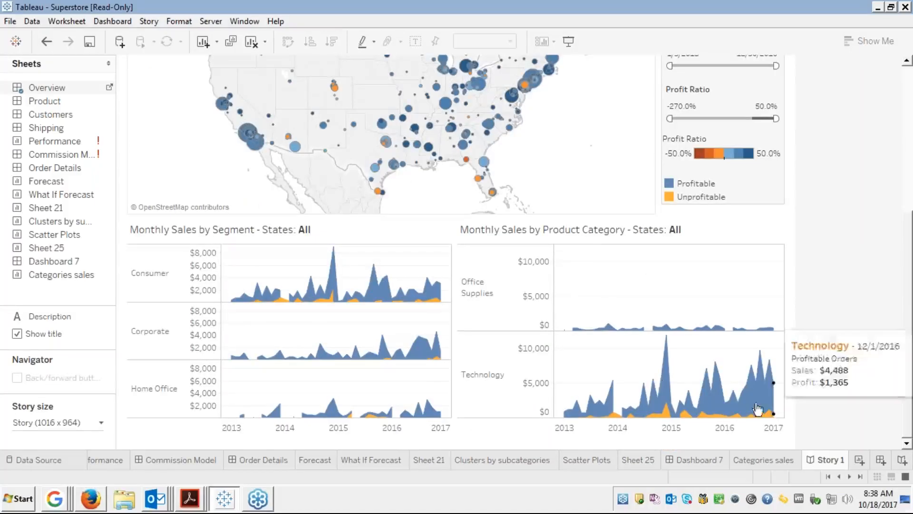
click(151, 277)
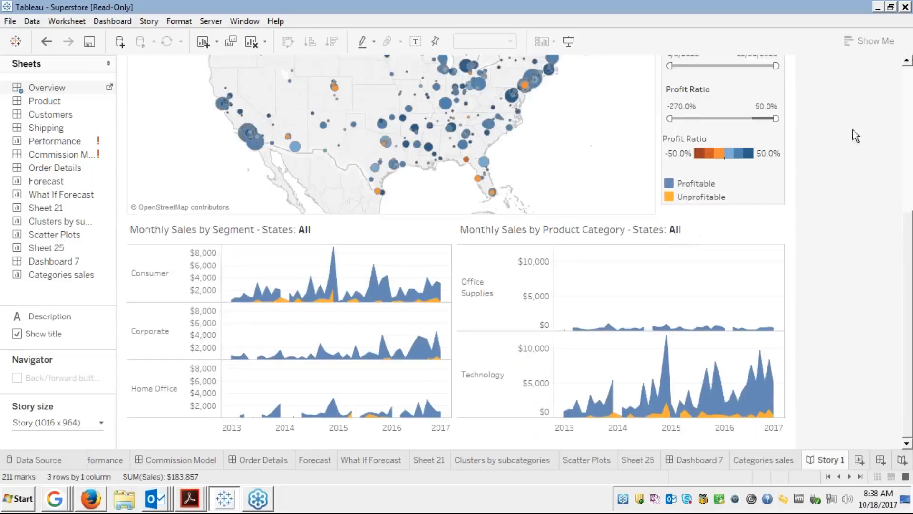
click(909, 82)
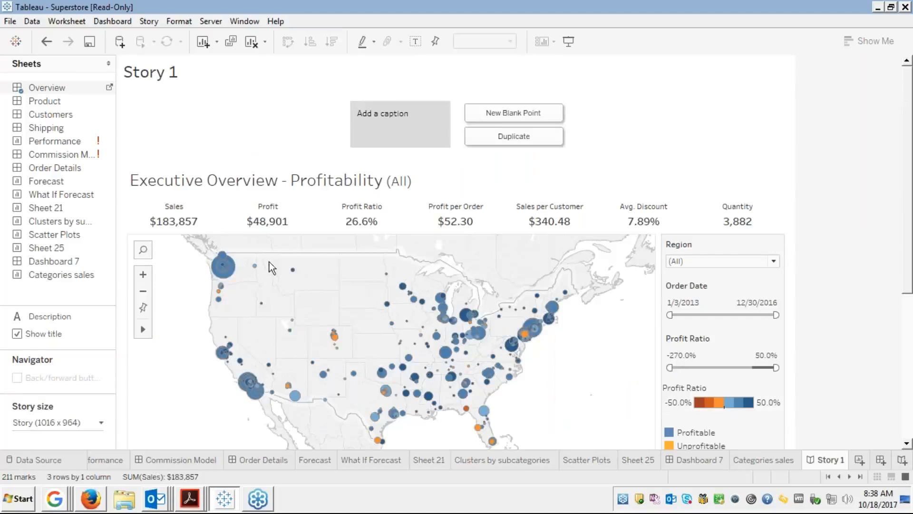
Highlight the Washington, then Pennsylvania 19140 map marks, and save the view as a new story point.
click(224, 267)
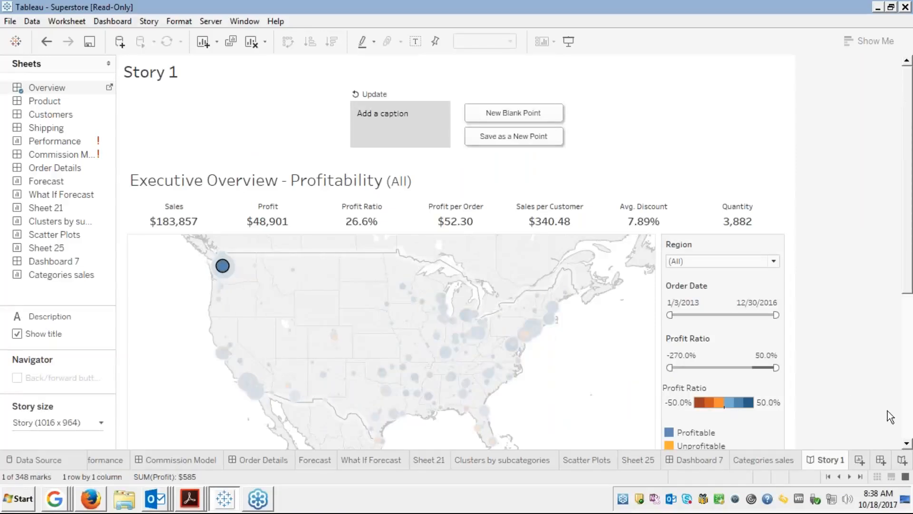
scroll(909, 440, down, 5)
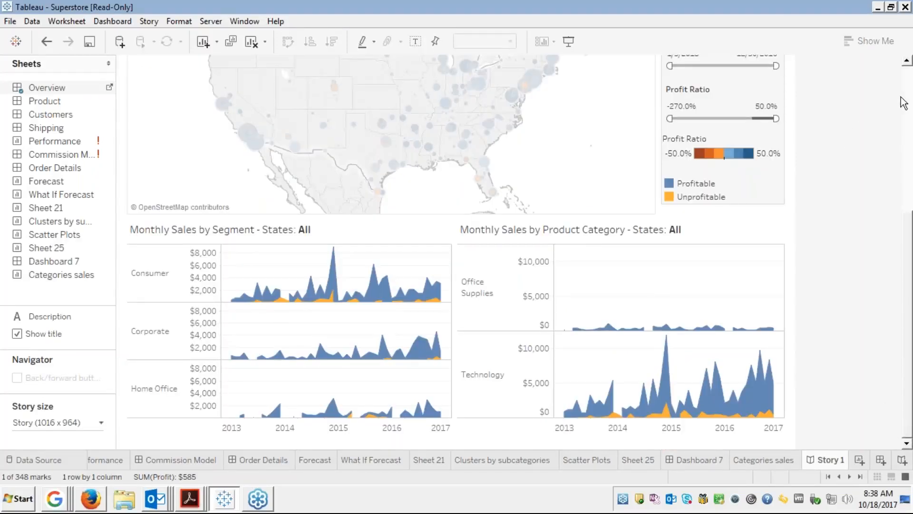
scroll(904, 102, up, 5)
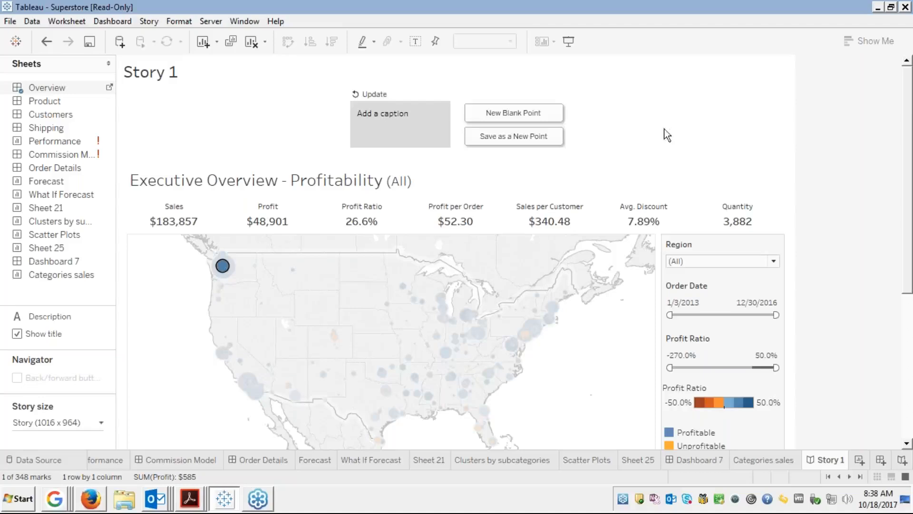
click(564, 366)
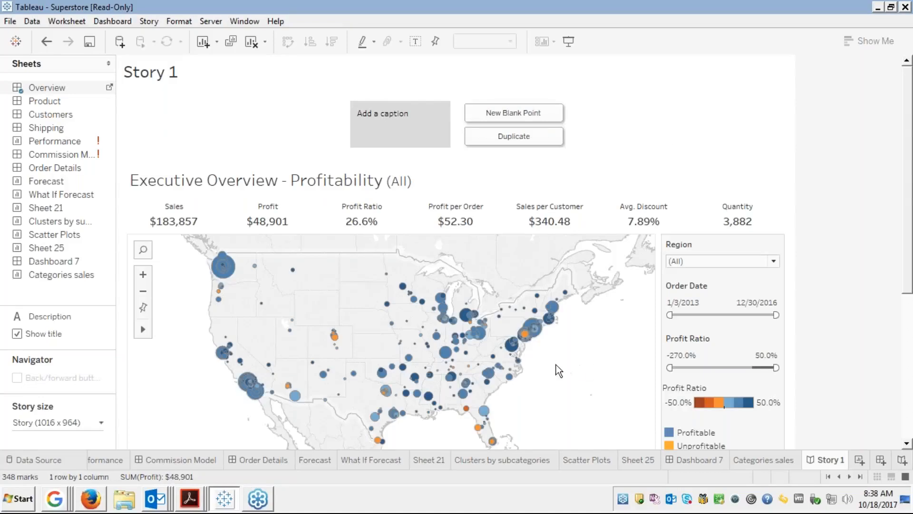
mouse_move(524, 335)
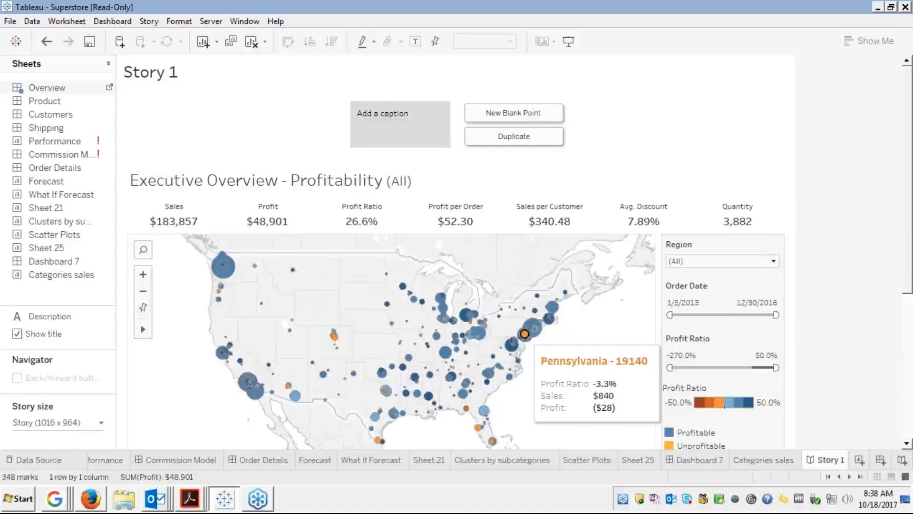
click(524, 334)
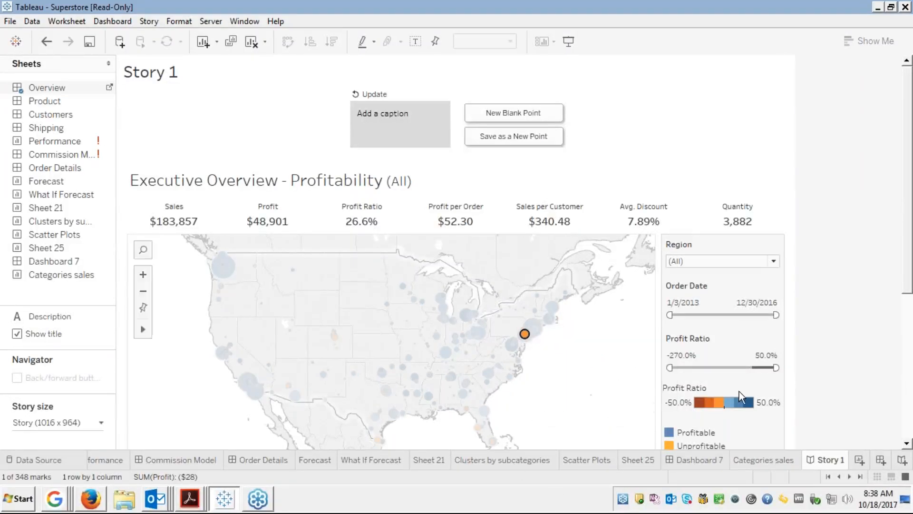
scroll(909, 436, down, 5)
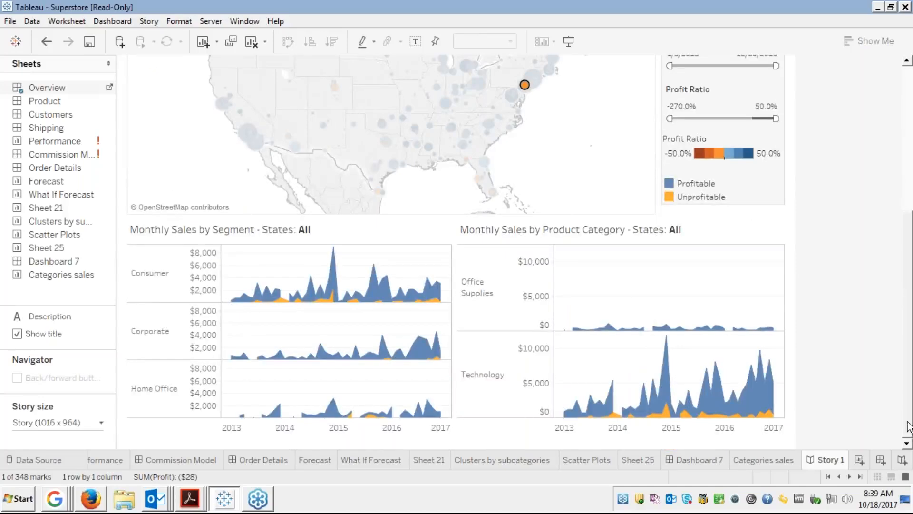
scroll(894, 95, up, 5)
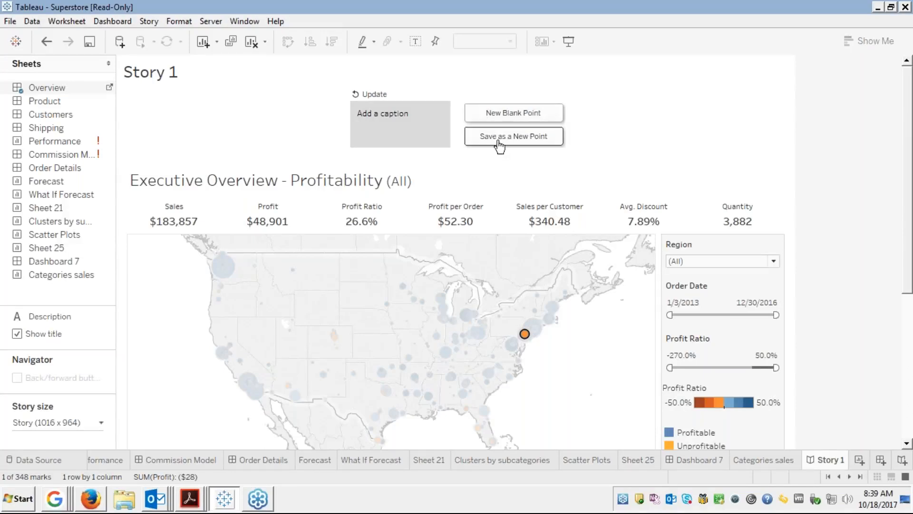
click(502, 138)
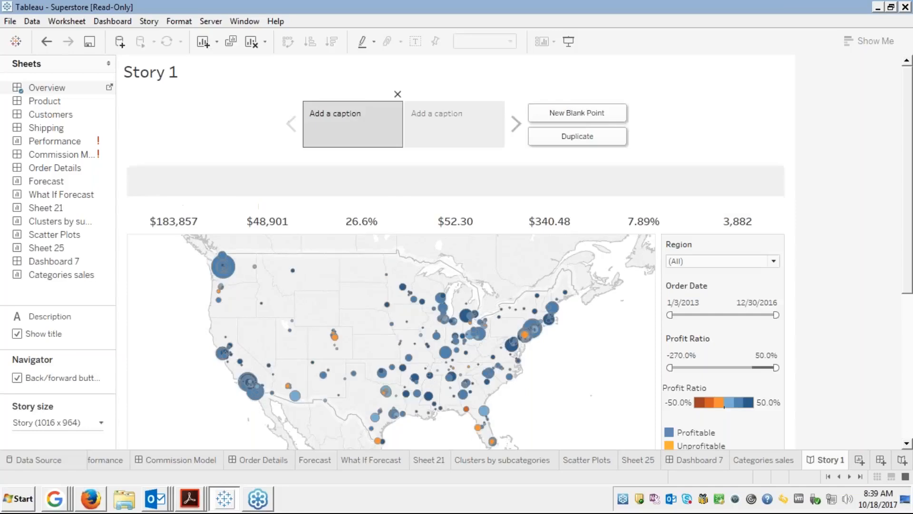
Caption the first story point 'Overview of sales accross region' and move to the second point.
click(335, 115)
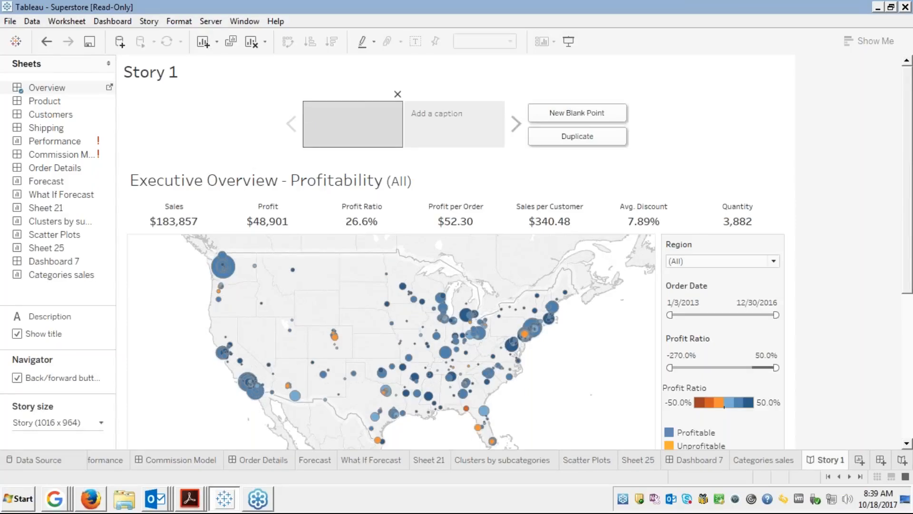
text(Overview of sales accross re)
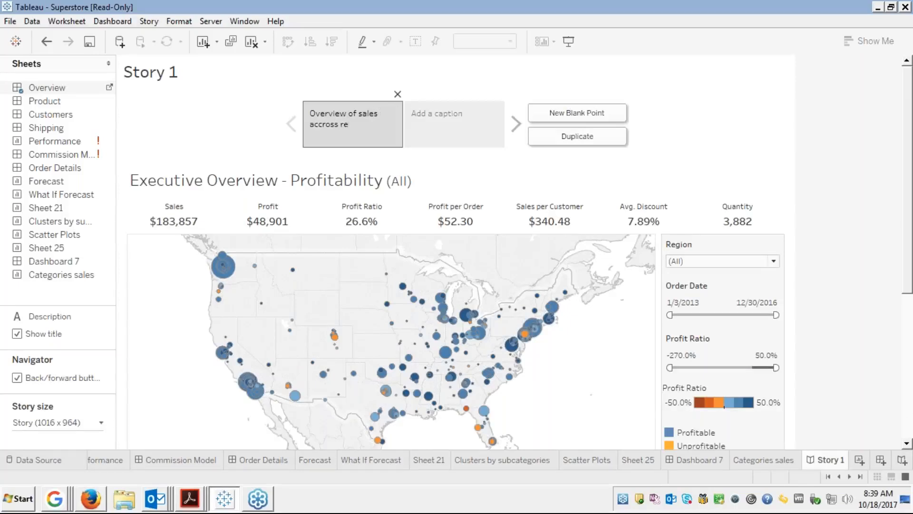
text(gions)
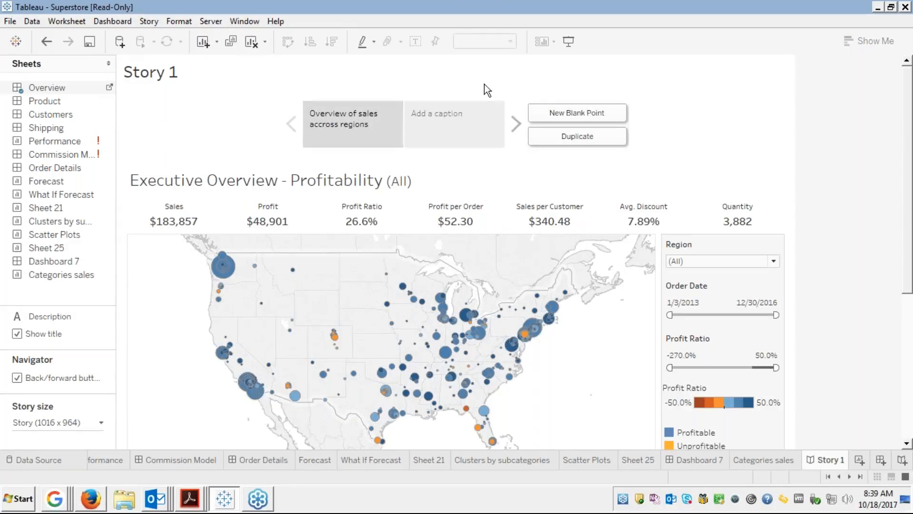
click(435, 120)
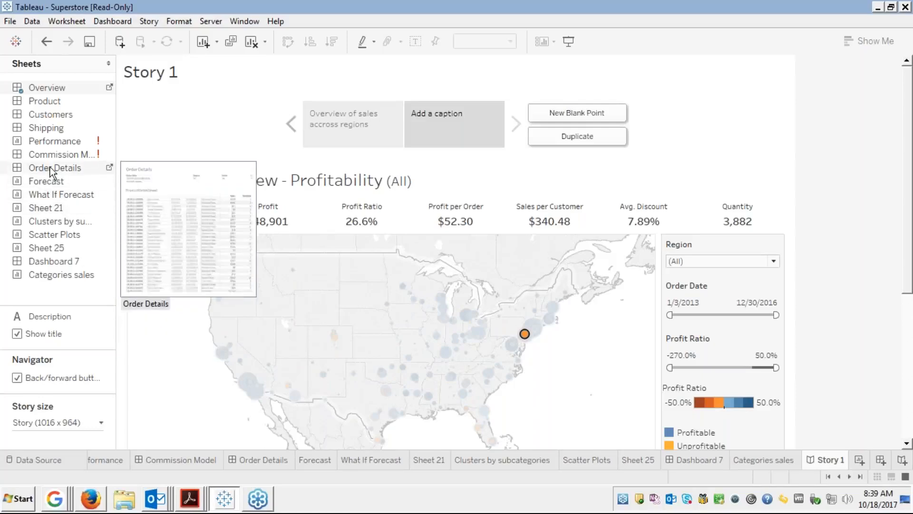
Put Order Details on the second point, starting orders at 12/27/2013 with State filtered to Florida.
drag(54, 171, 423, 130)
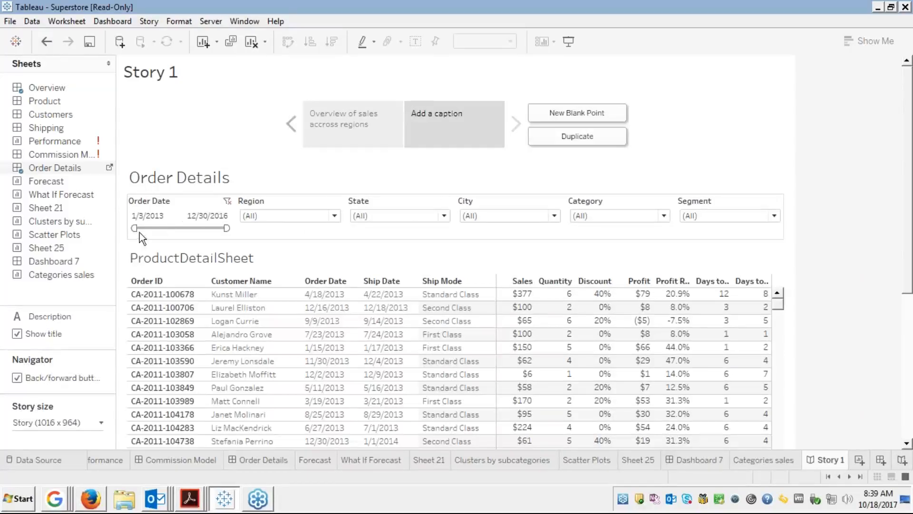
drag(135, 229, 156, 229)
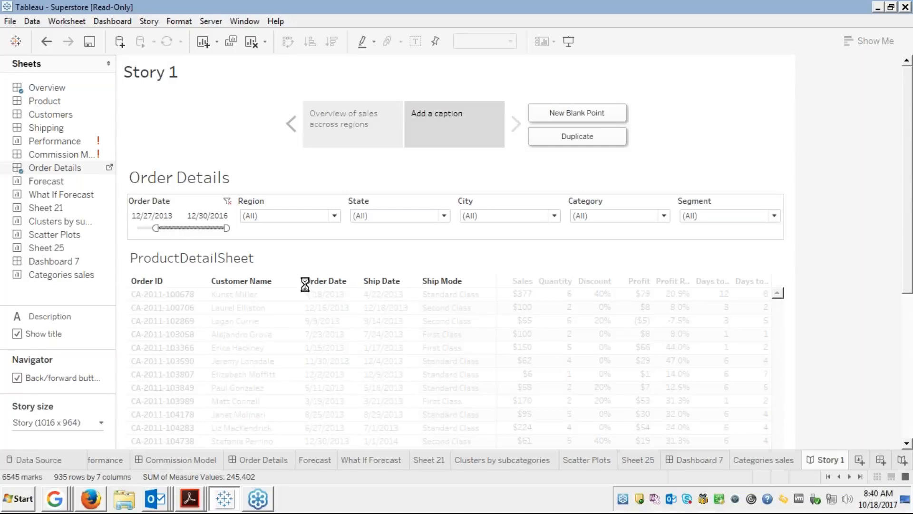
click(333, 216)
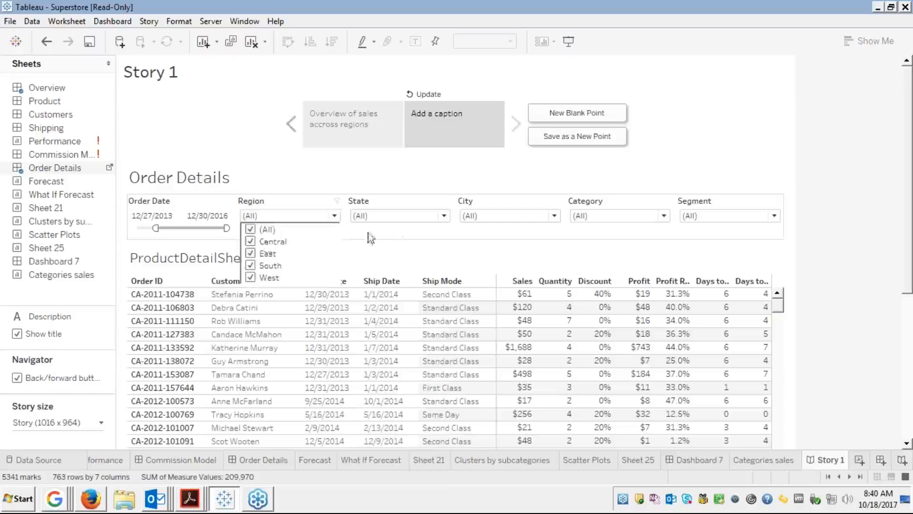
click(409, 219)
click(409, 219)
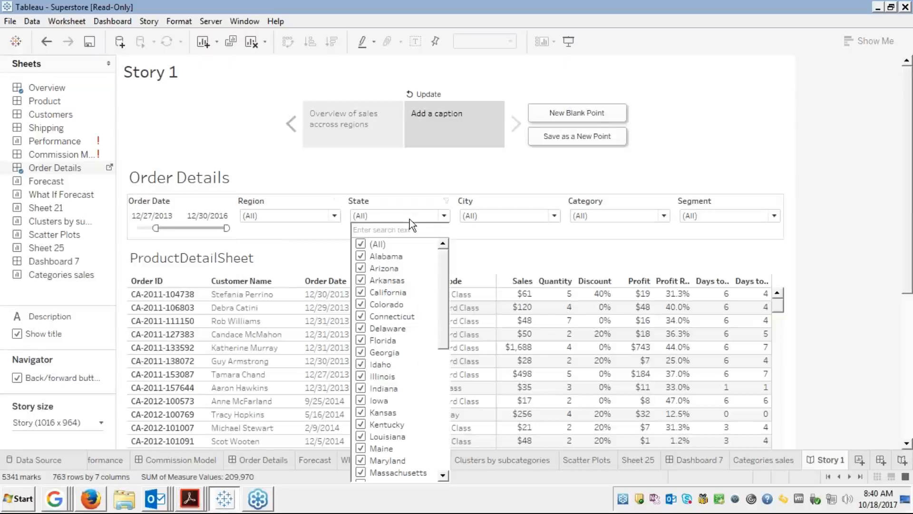
click(361, 246)
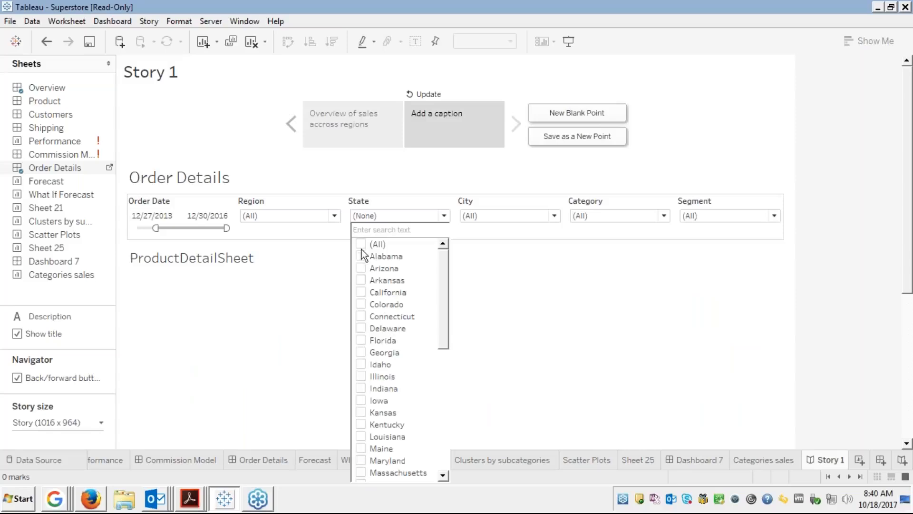
click(361, 340)
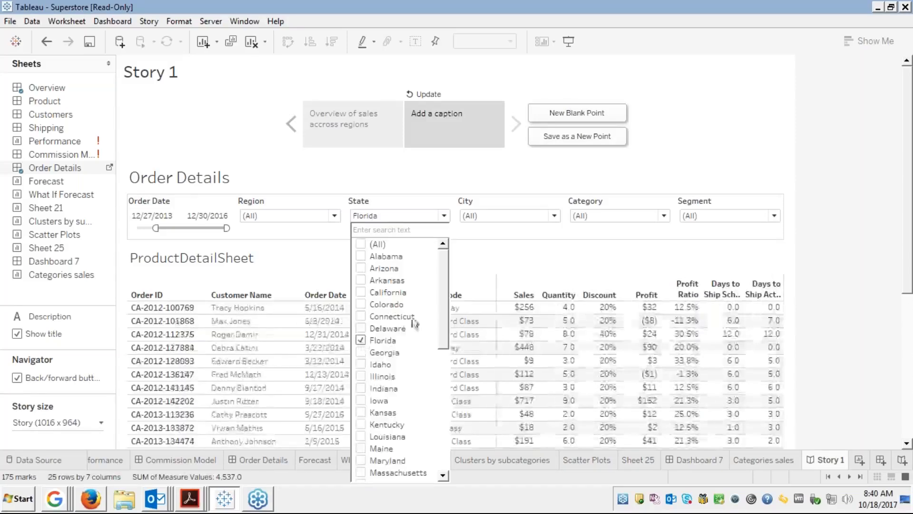
click(498, 260)
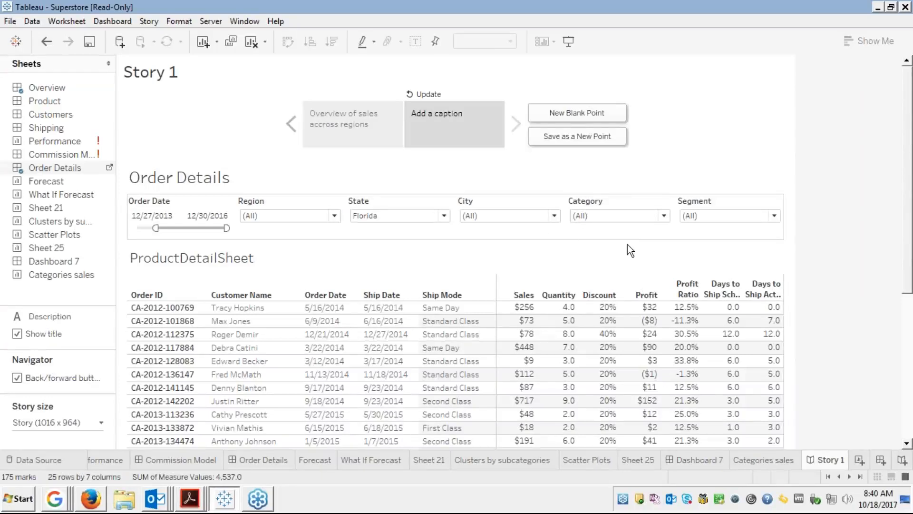
Scroll the story view and begin editing the second point's caption.
click(906, 427)
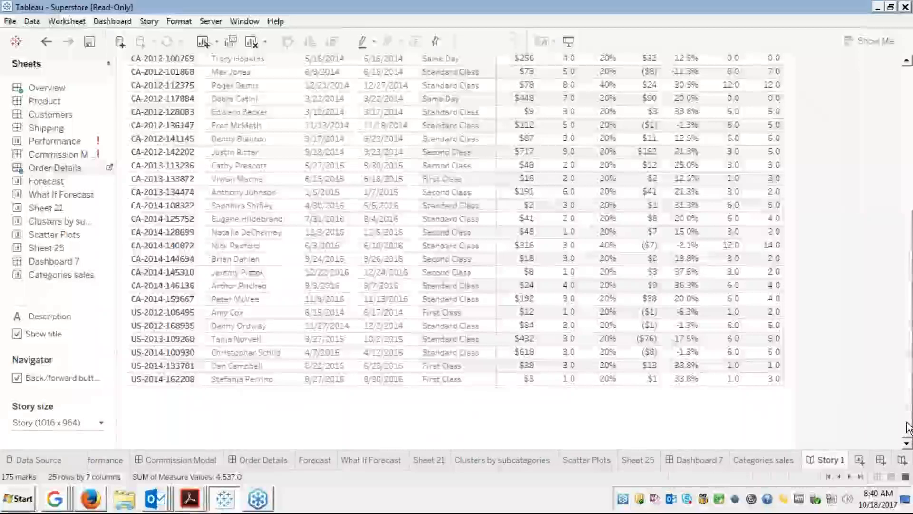
click(909, 93)
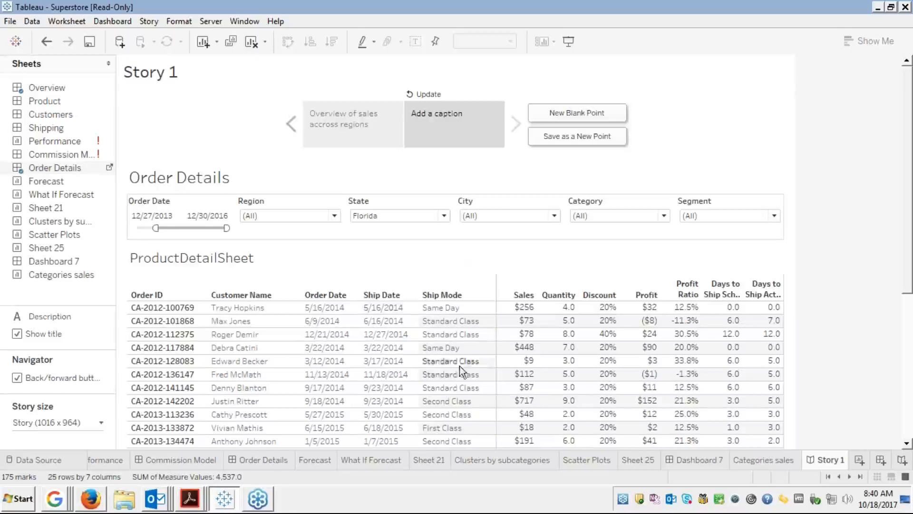
mouse_move(672, 347)
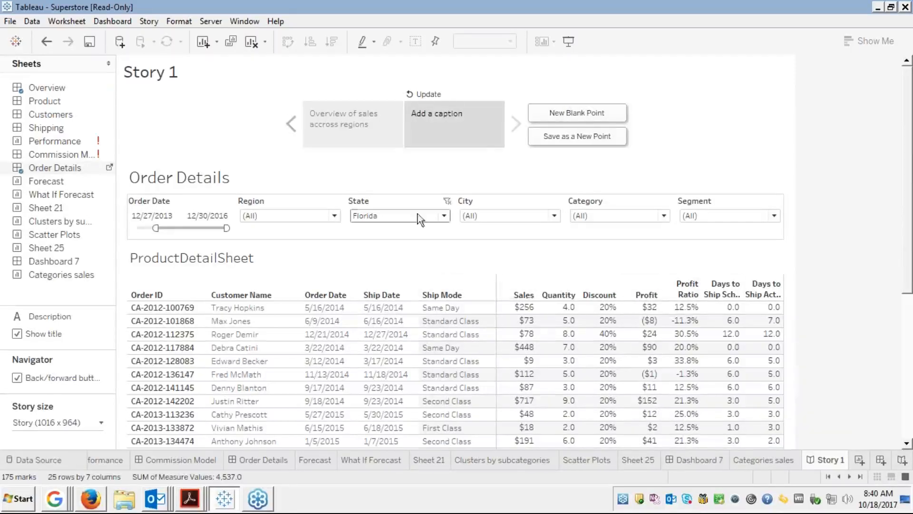
double_click(453, 116)
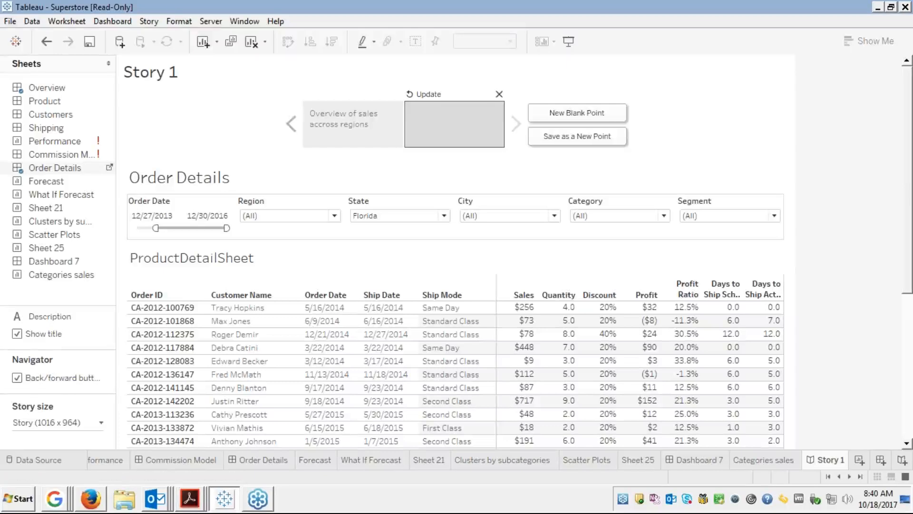
Caption the second point 'Sales for Florida', revisit the overview point, and add a blank third point.
text(Sla)
key(BackSpace)
key(BackSpace)
text(ales for Florida)
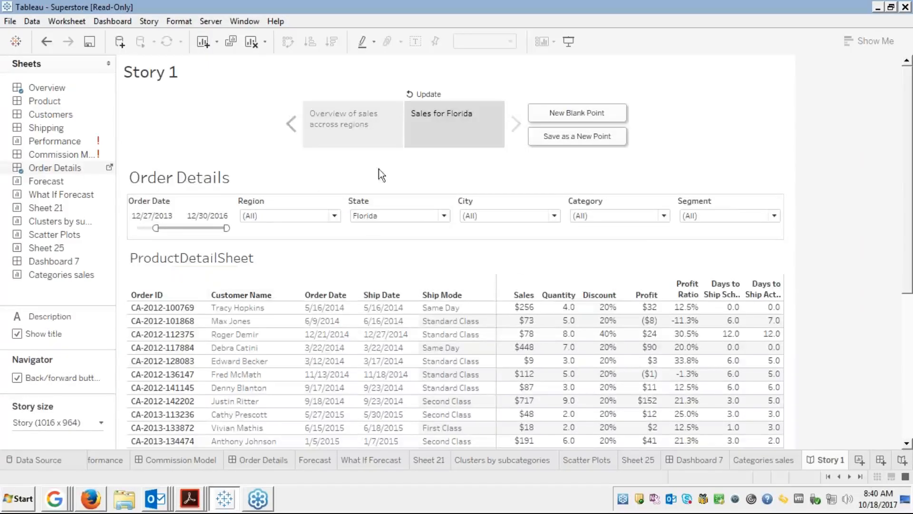
click(356, 120)
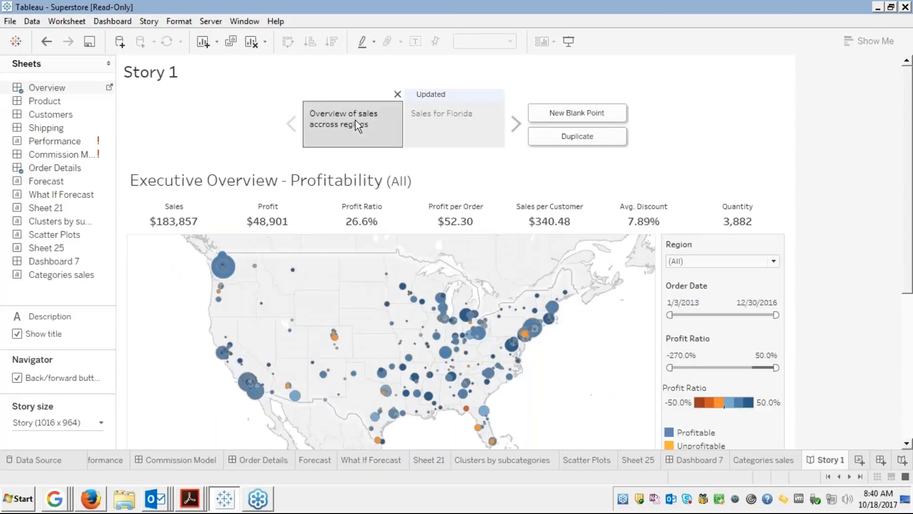
click(433, 141)
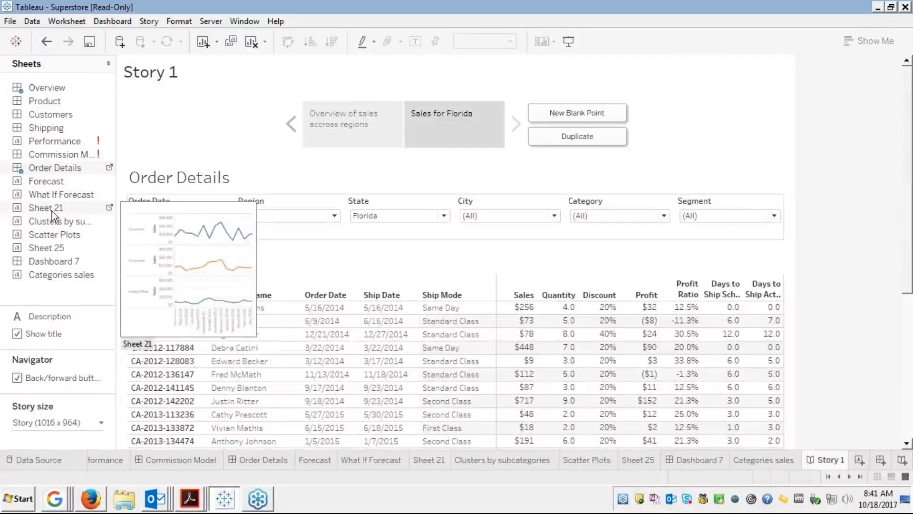
mouse_move(47, 240)
mouse_move(55, 195)
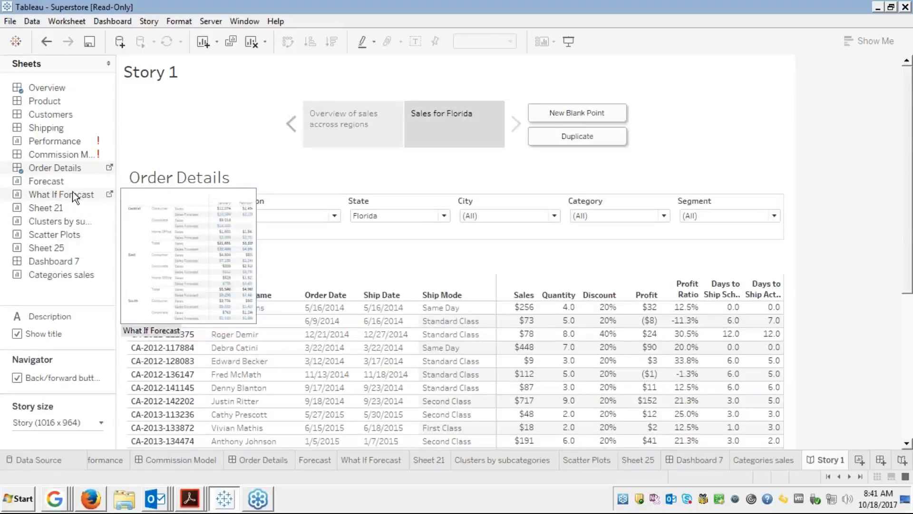
click(551, 113)
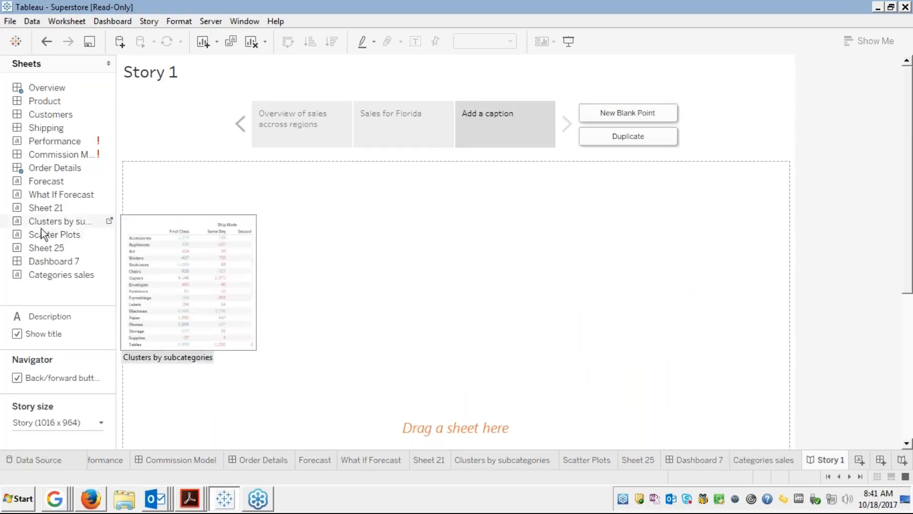
Put What If Forecast on the third point with Churn Rate 8.40%, captioned 'What if forecast'.
double_click(53, 196)
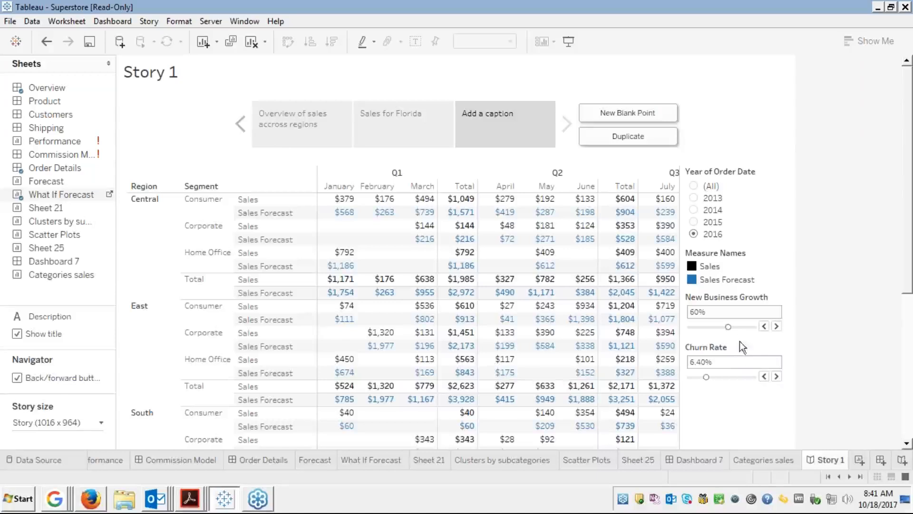
click(711, 378)
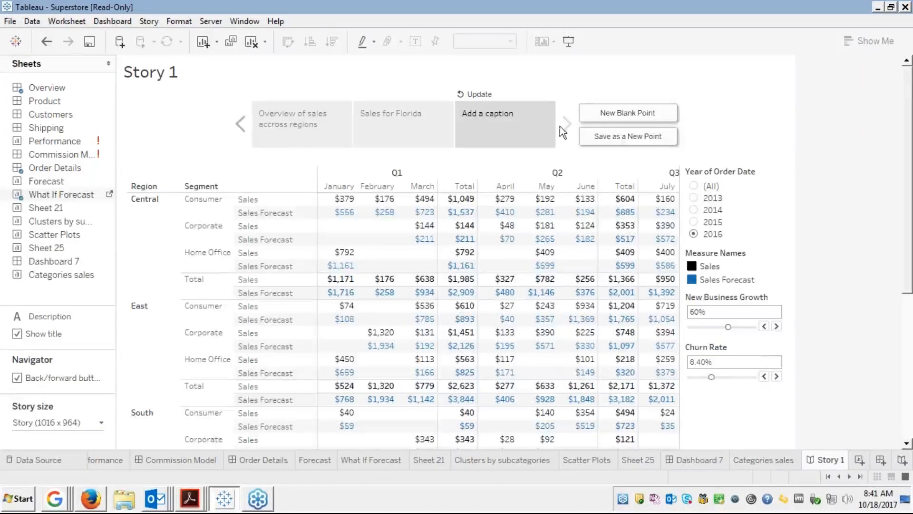
double_click(494, 118)
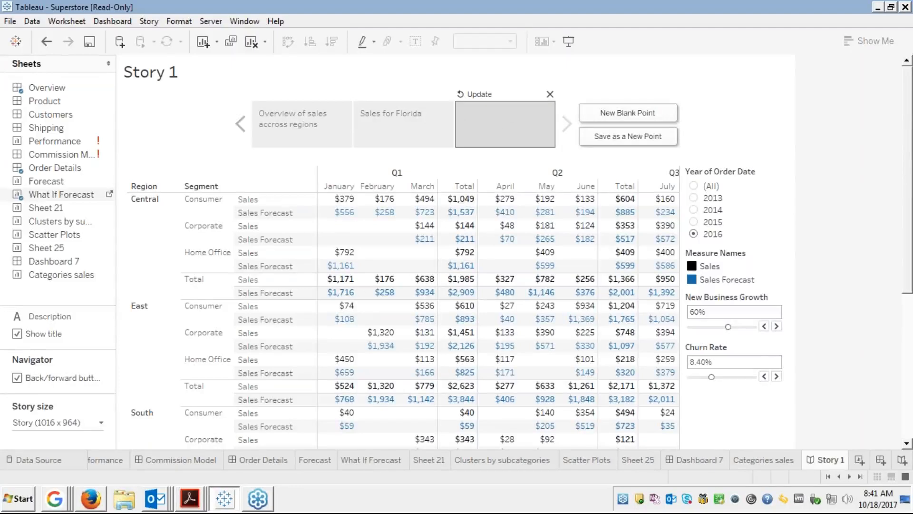
text(What if forecast)
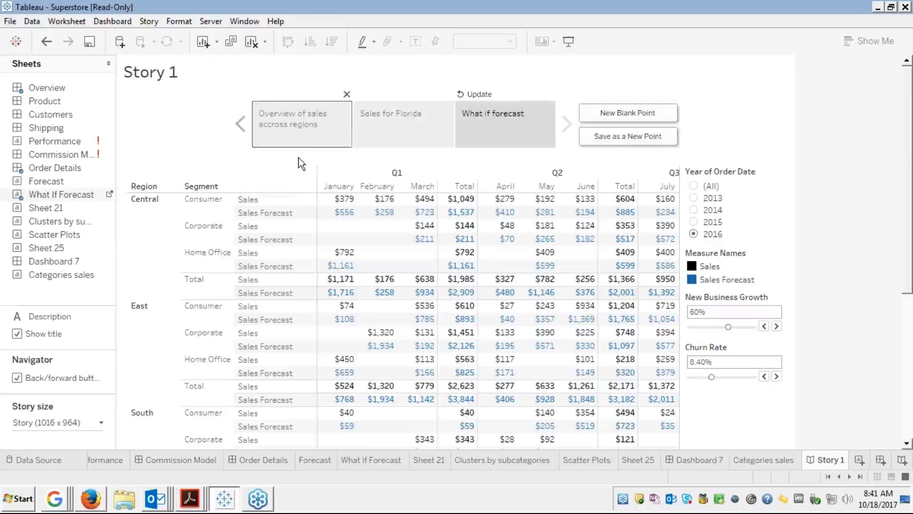
click(298, 139)
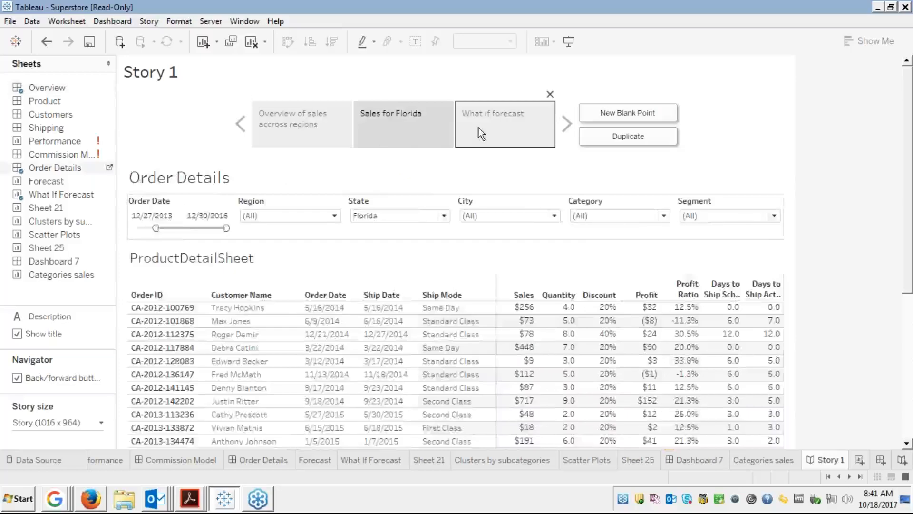
Return to the overview story point and highlight the Florida 32303 mark on the map.
click(478, 127)
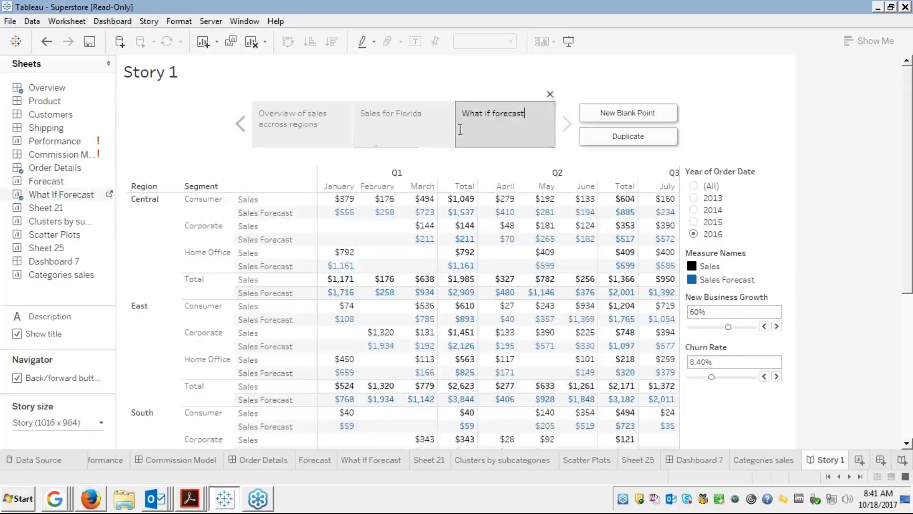
click(317, 141)
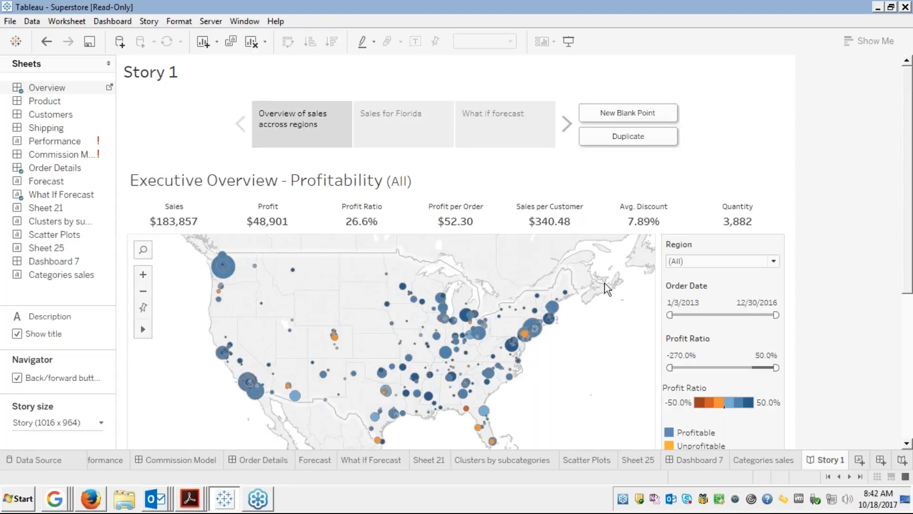
click(321, 126)
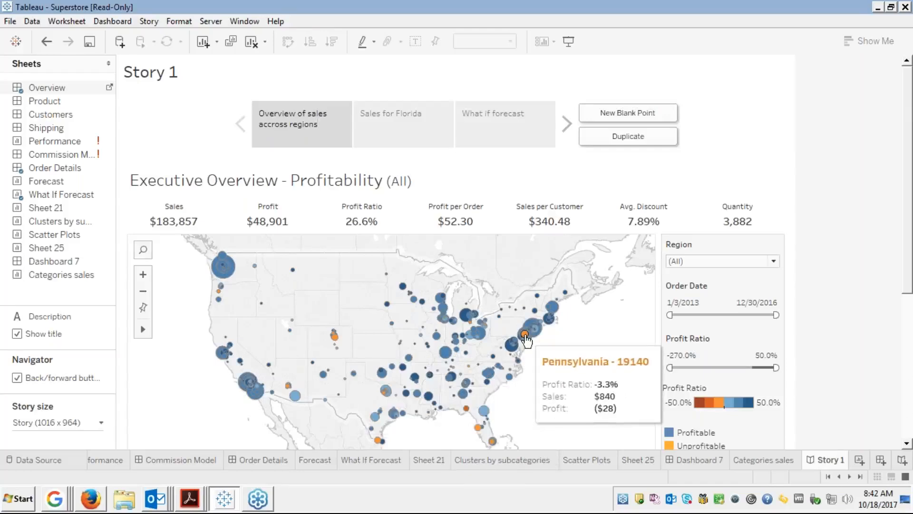
click(467, 408)
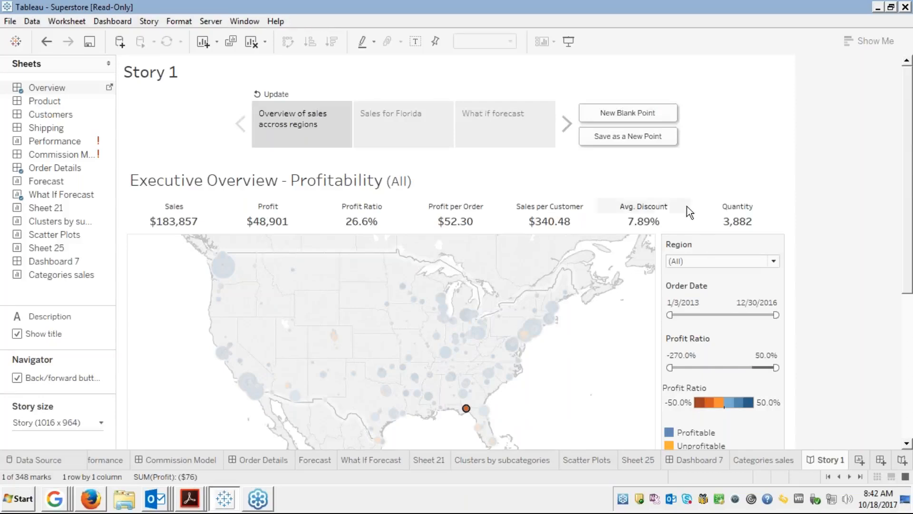
click(623, 138)
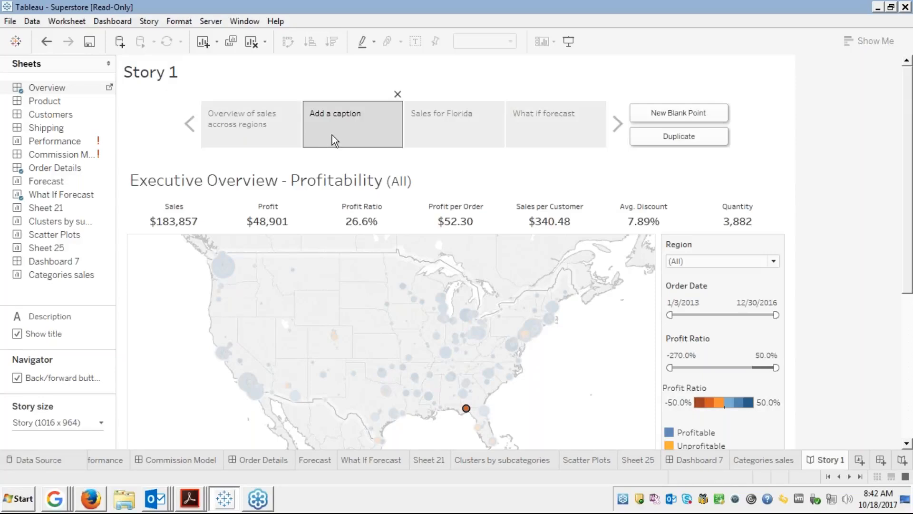
click(344, 138)
click(397, 94)
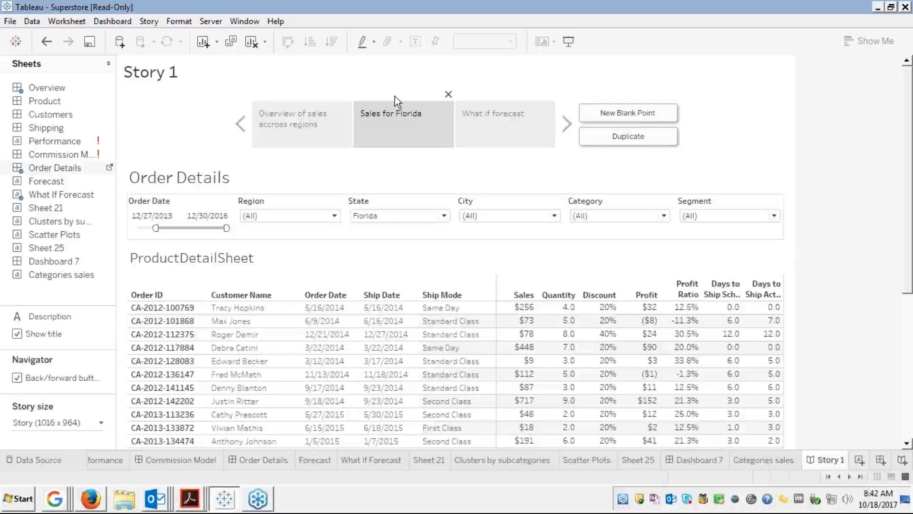
click(298, 135)
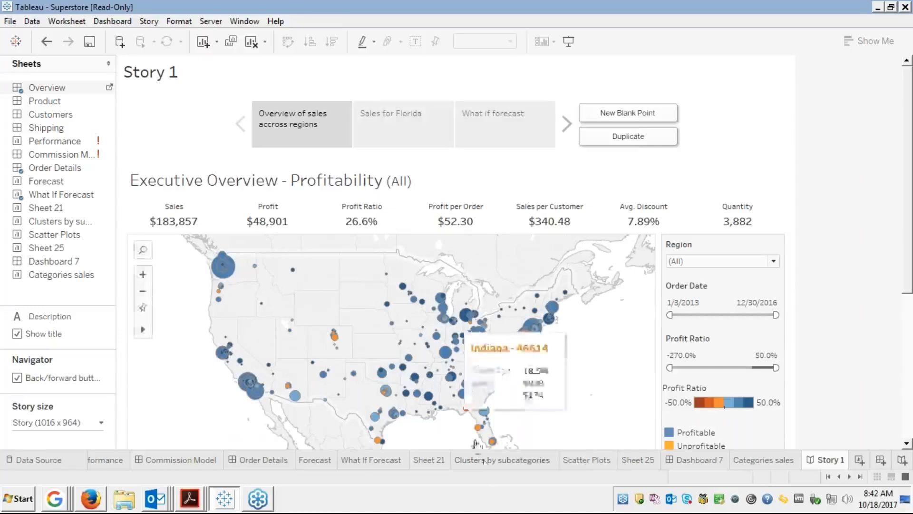
click(465, 408)
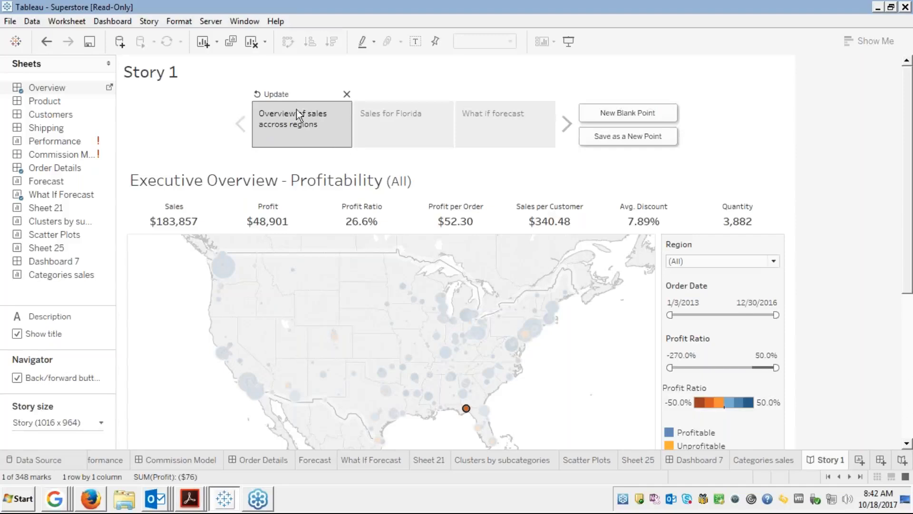
Update the overview point with the Florida highlight, review all three points, and open Sales for Florida.
click(269, 93)
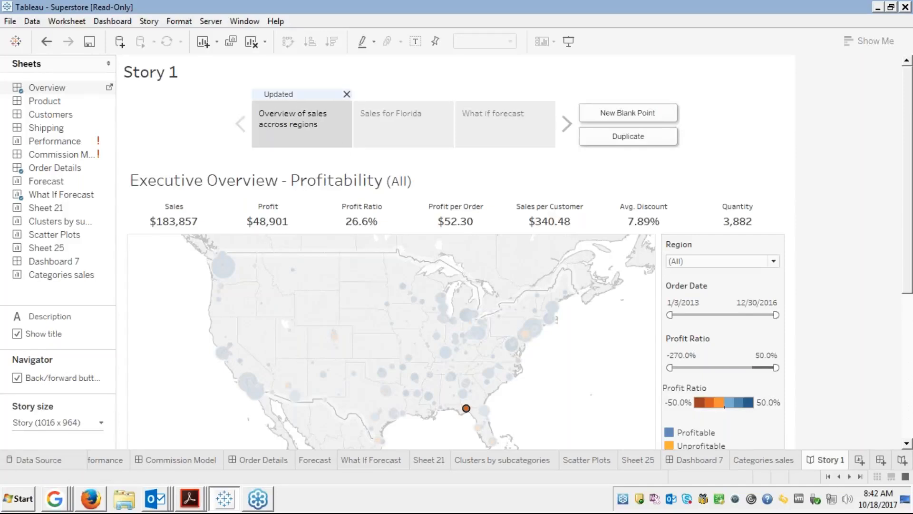
click(374, 125)
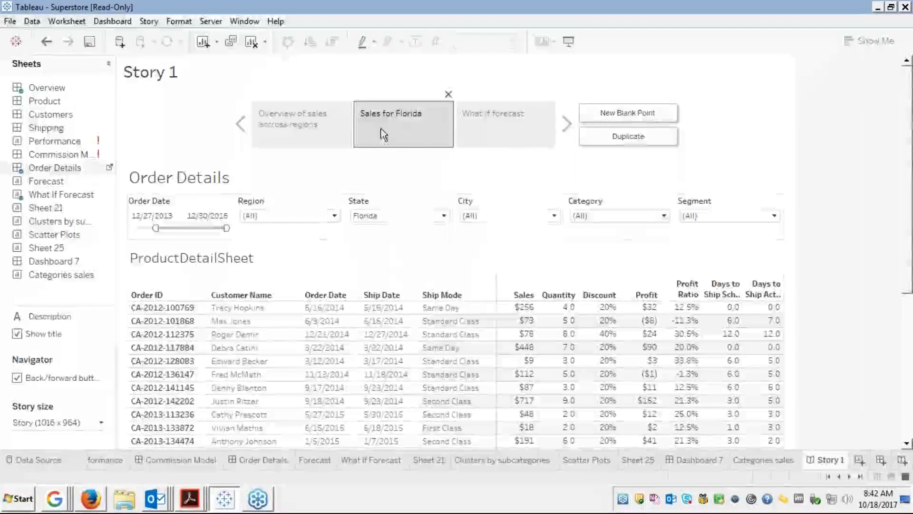
click(478, 135)
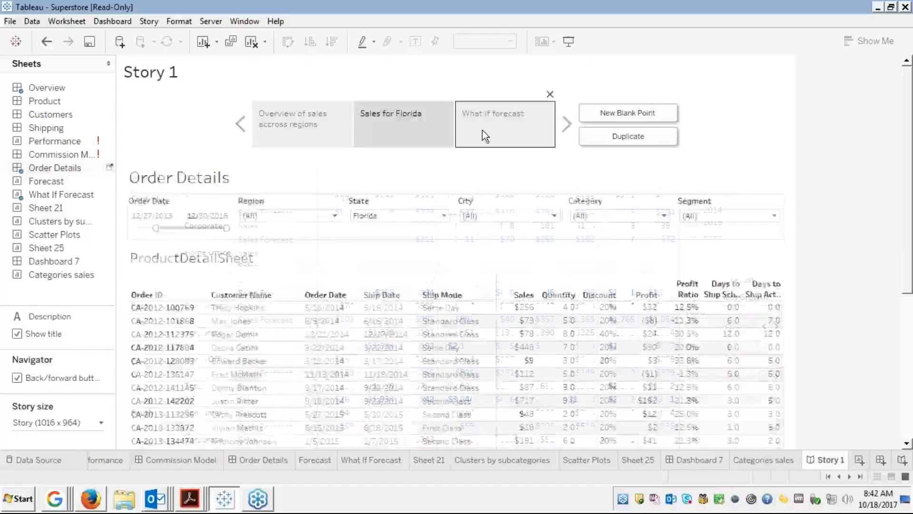
click(295, 123)
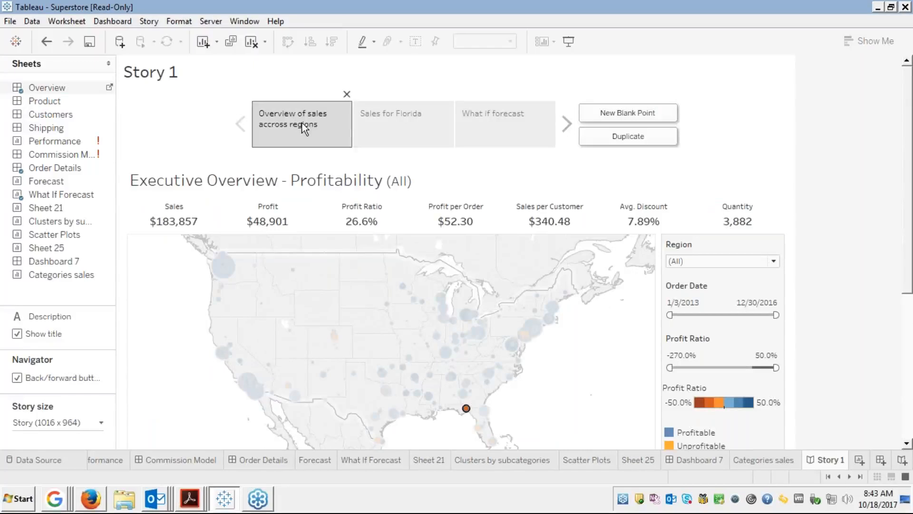
mouse_move(467, 404)
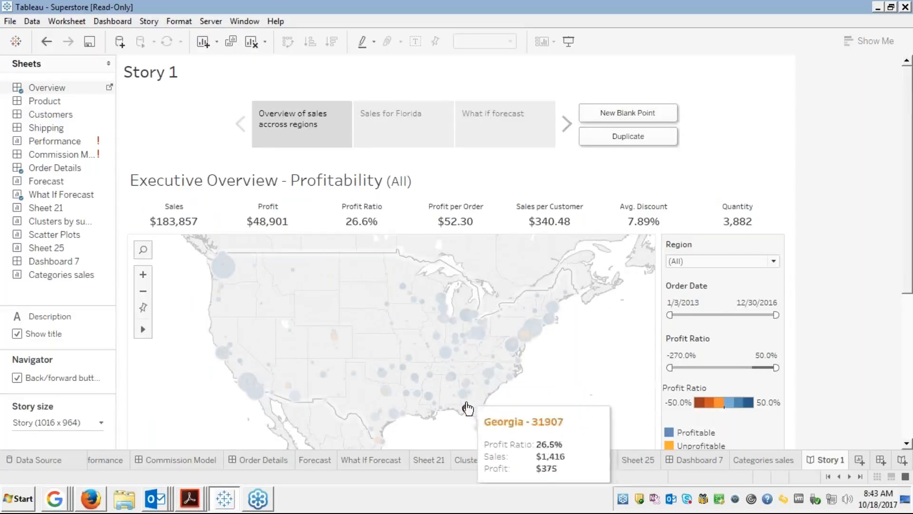
click(466, 410)
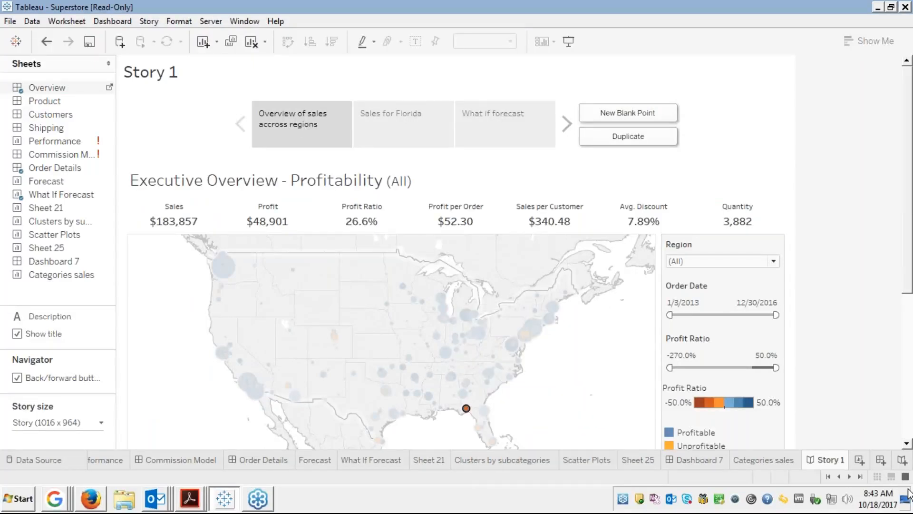
click(910, 419)
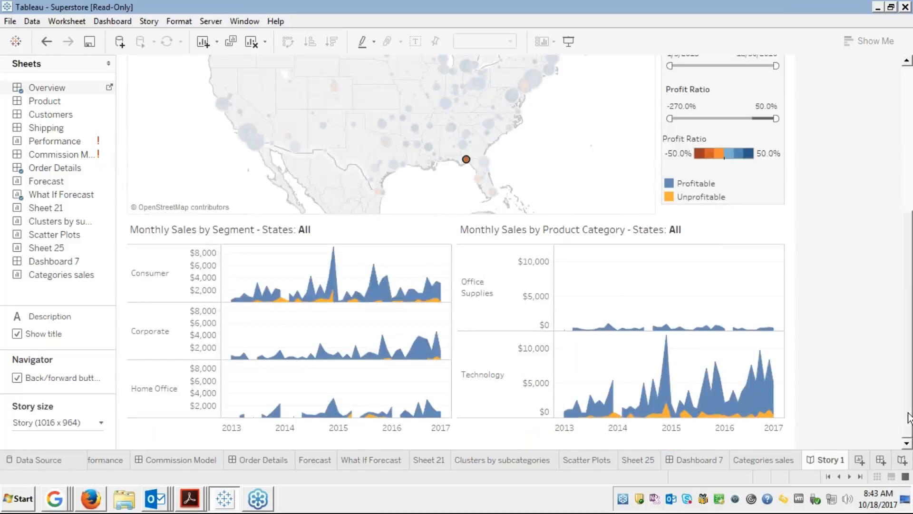
click(903, 150)
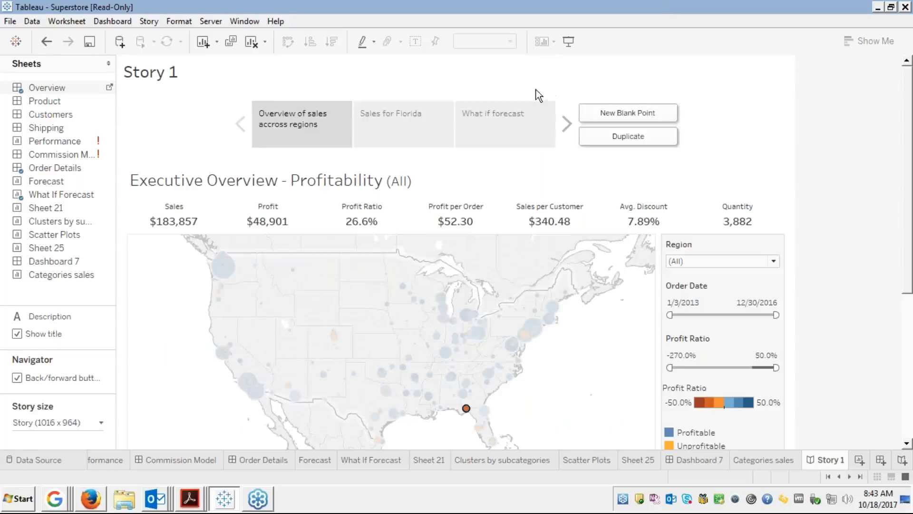
click(422, 115)
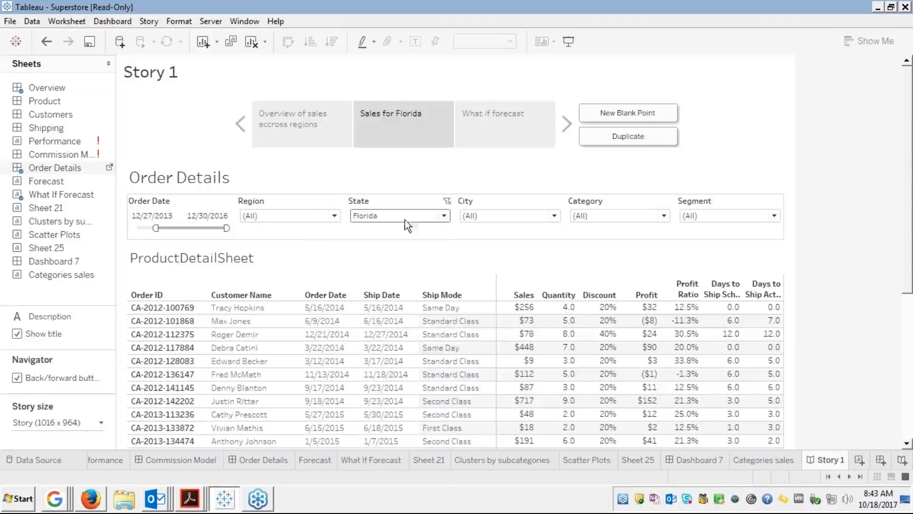
Set the Sales for Florida State filter to California and Florida and update that story point.
click(445, 216)
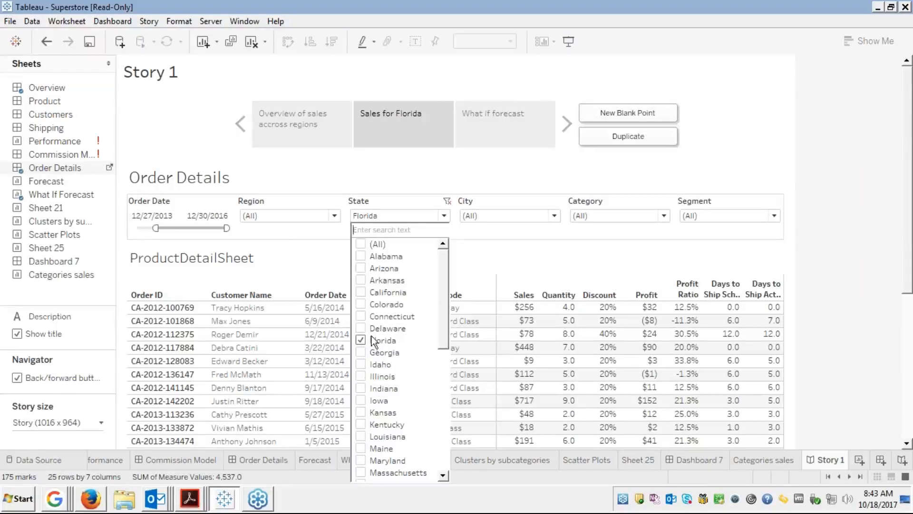
click(365, 295)
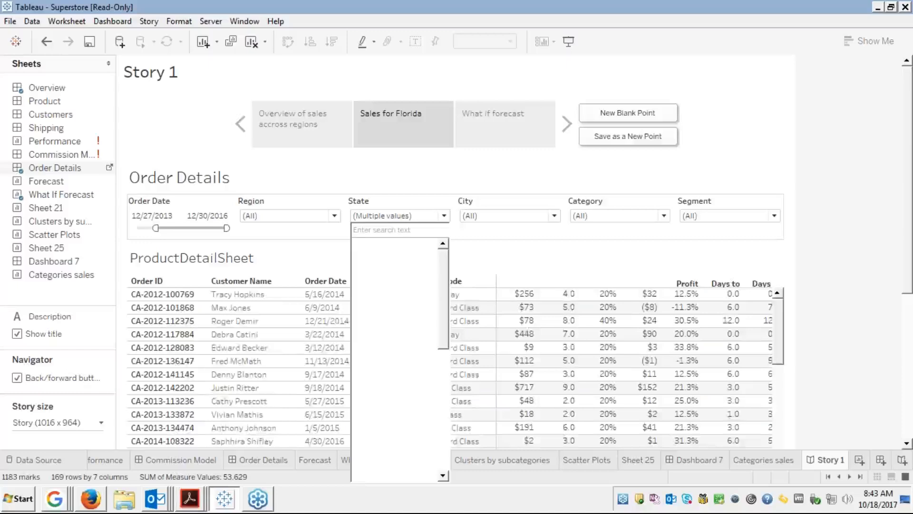
click(475, 166)
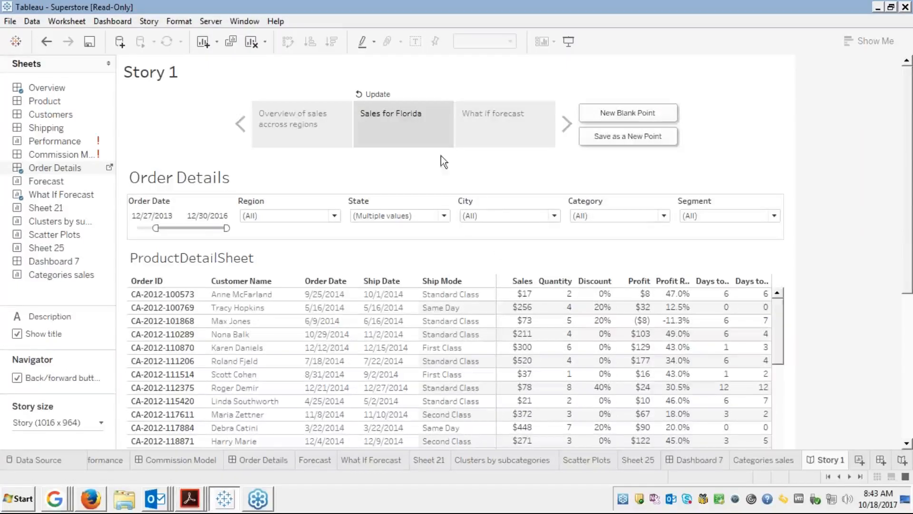
click(374, 94)
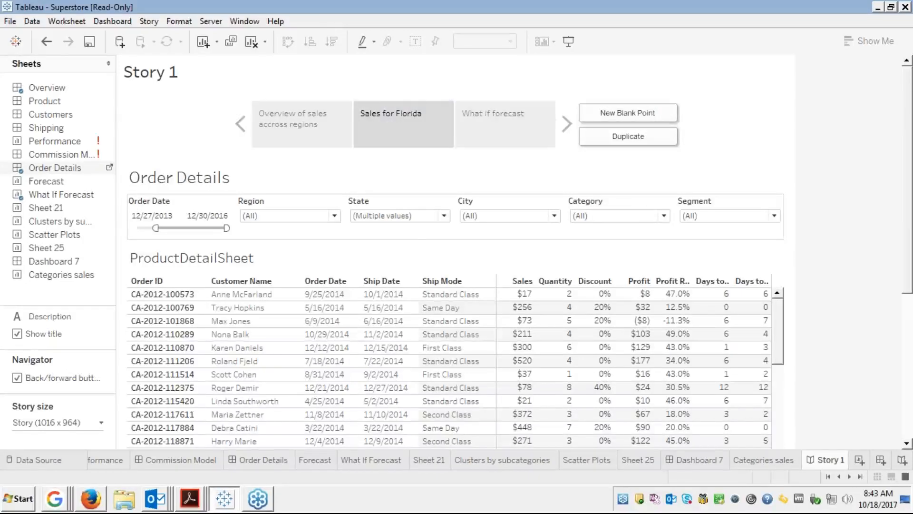
click(501, 137)
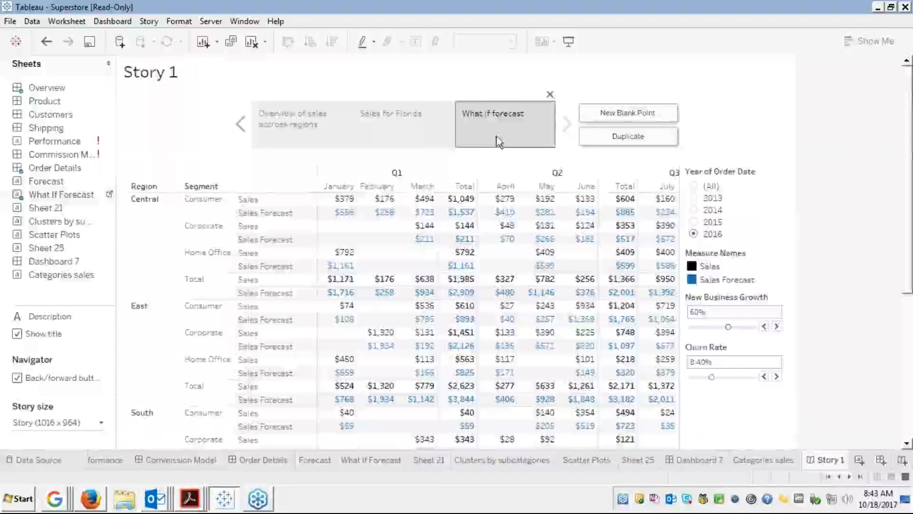
Flip between the Overview and Sales for Florida story points, then present Story 1 full screen.
click(301, 132)
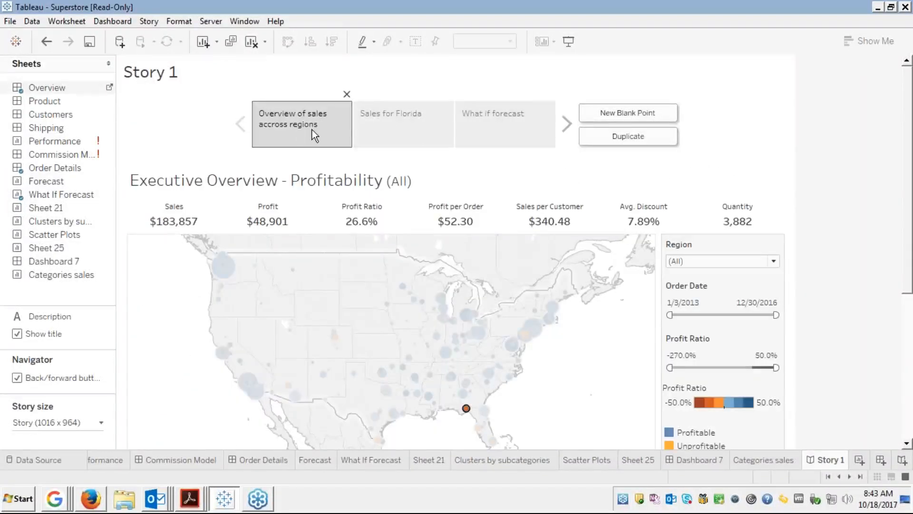
click(403, 123)
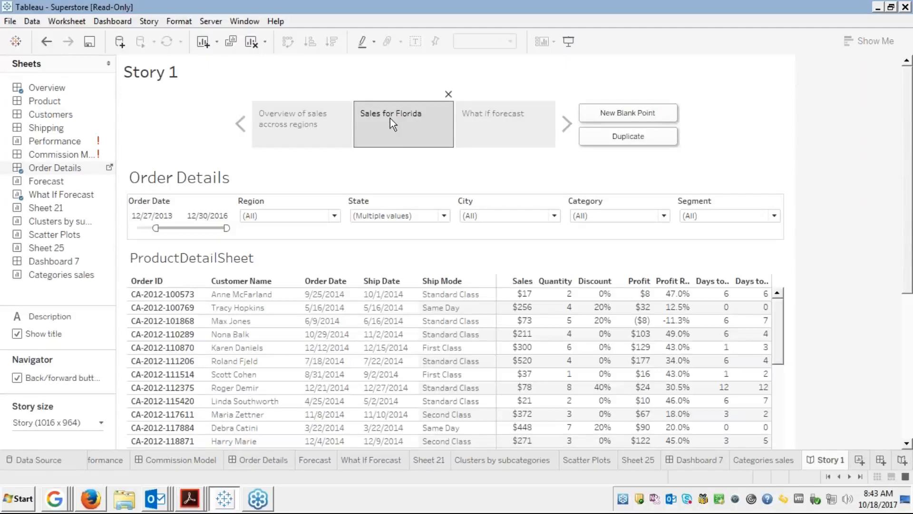
click(296, 131)
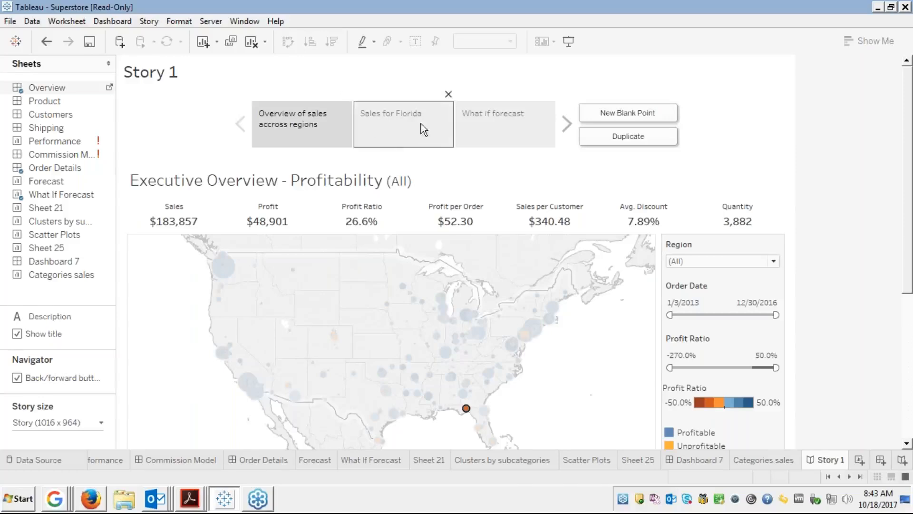
click(567, 41)
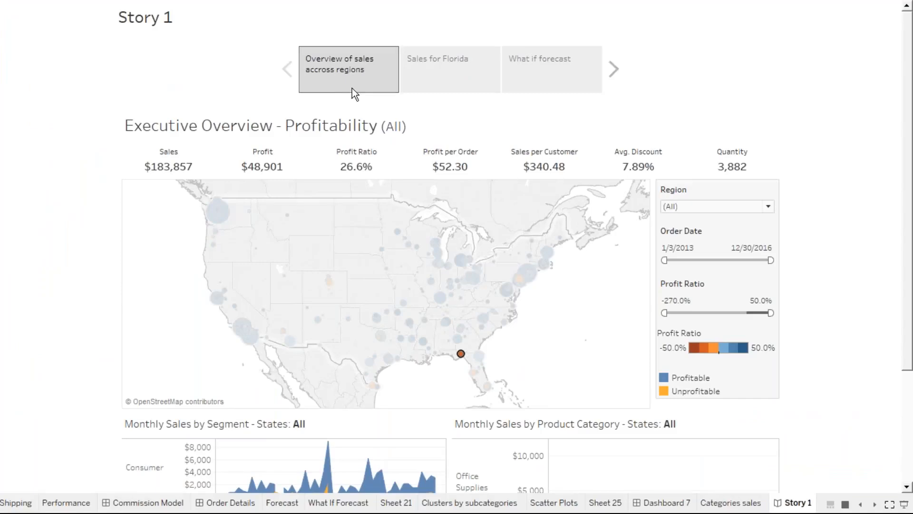
Highlight Florida on the map and cycle through Sales for Florida, What if forecast and Overview points.
click(460, 357)
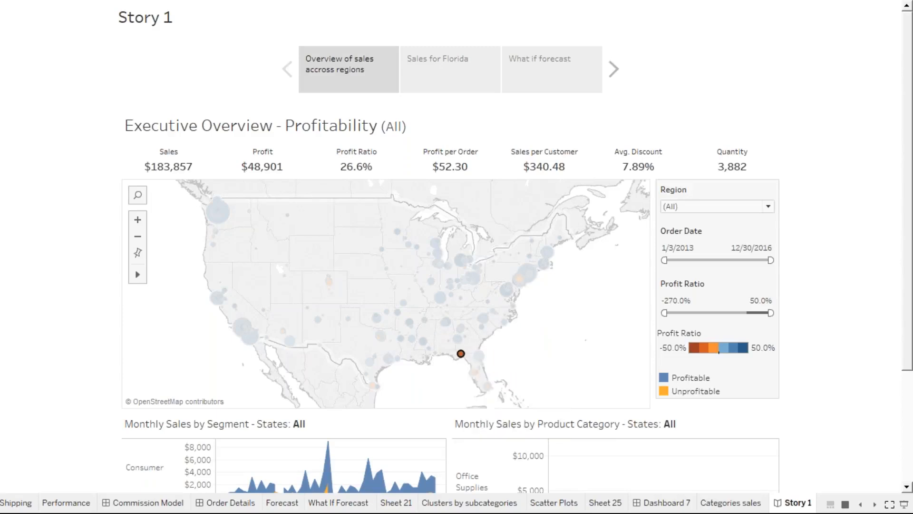
mouse_move(461, 360)
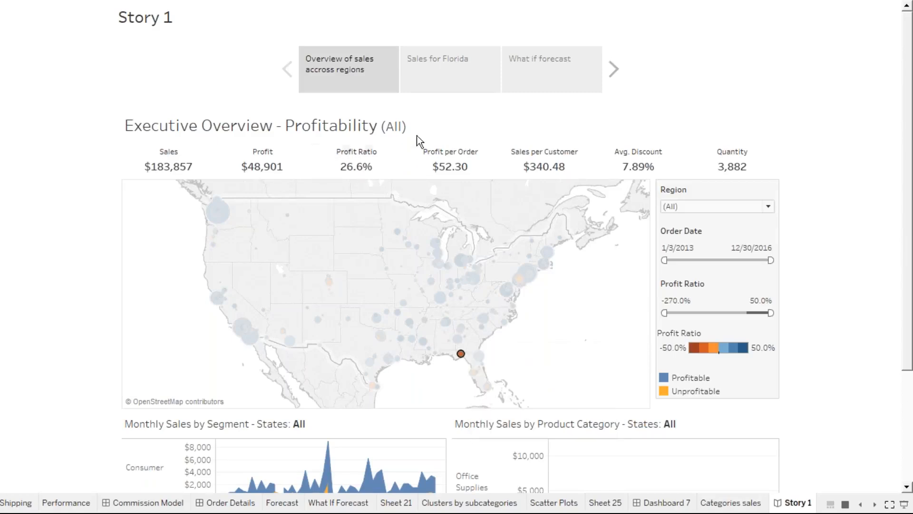
click(433, 78)
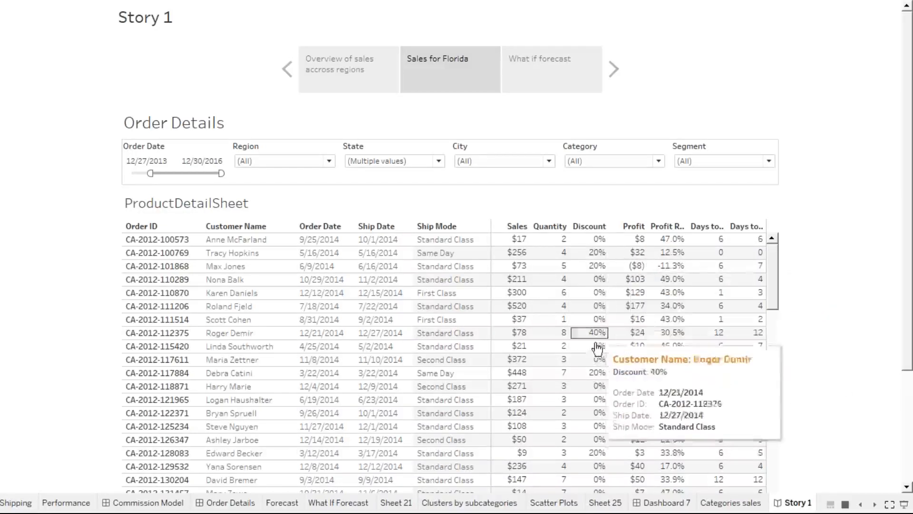
click(529, 78)
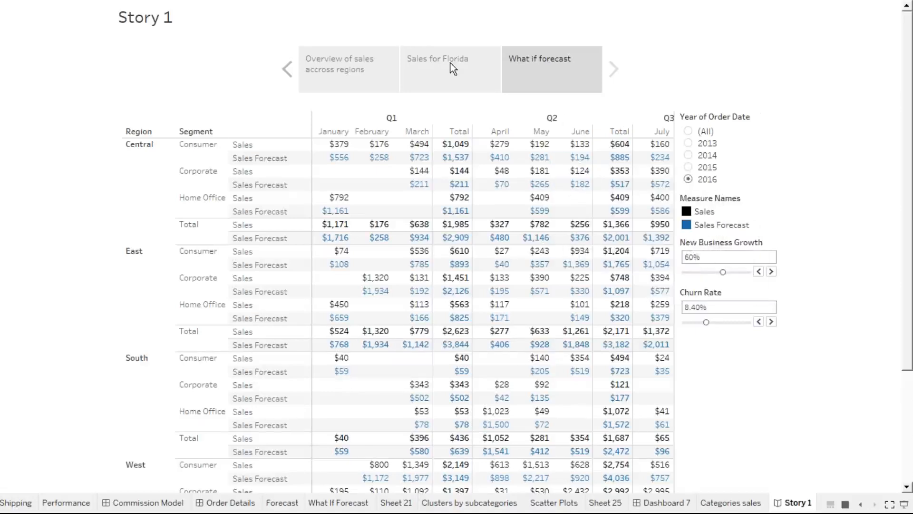
click(357, 74)
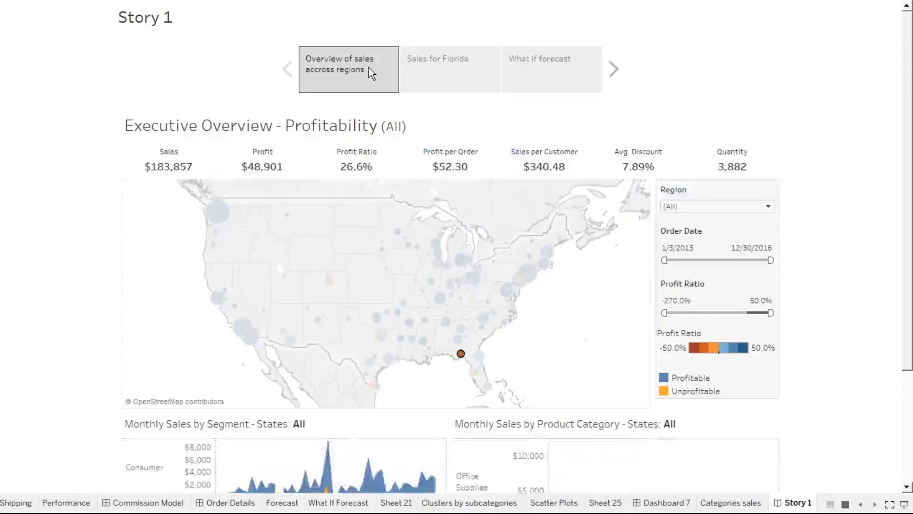
click(451, 81)
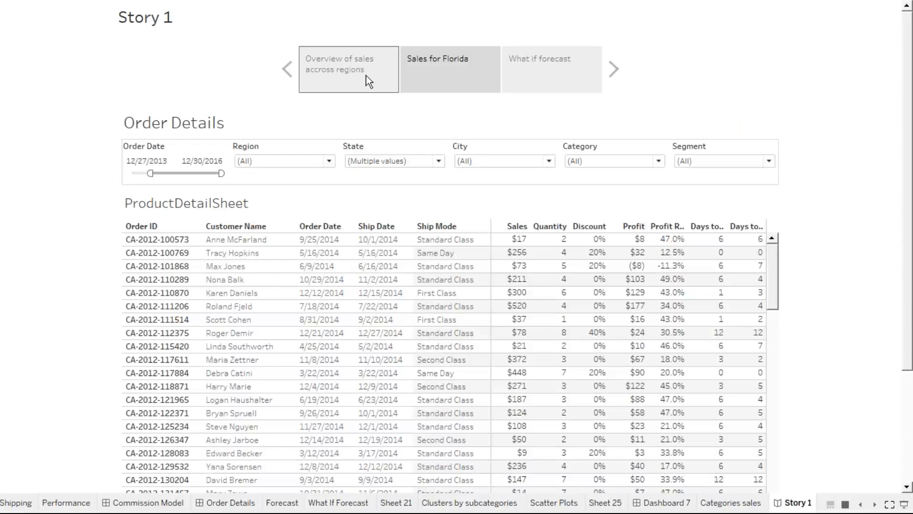
click(350, 74)
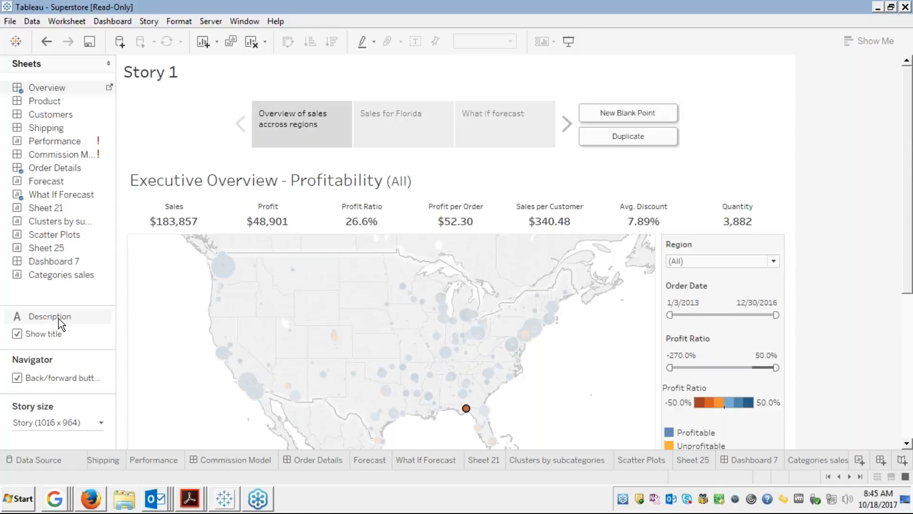
Add a description box reading 'This talks about the sales of all products in california' to the overview point.
drag(61, 324, 284, 138)
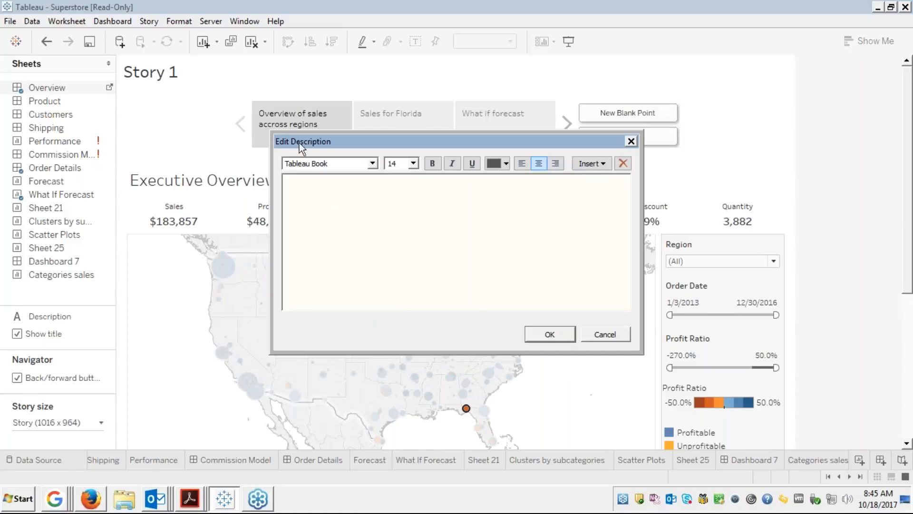
text(This talks about the sales)
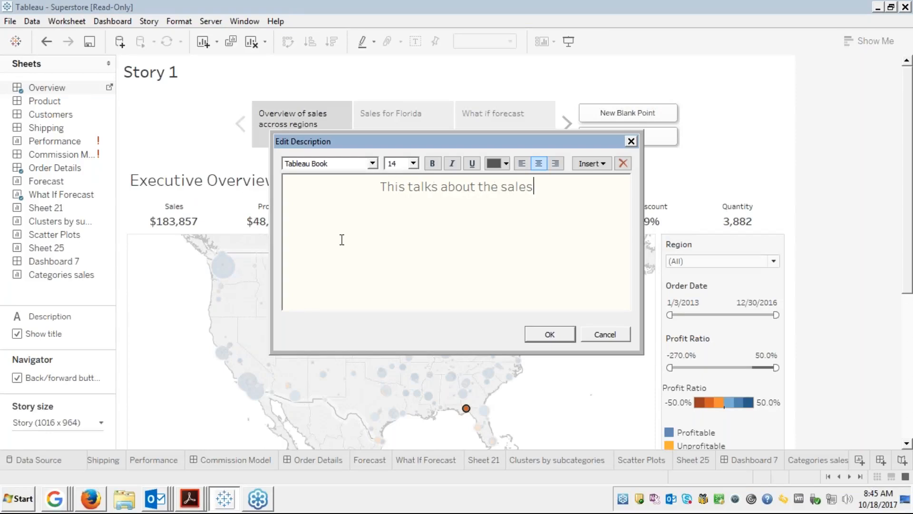
text( of al l)
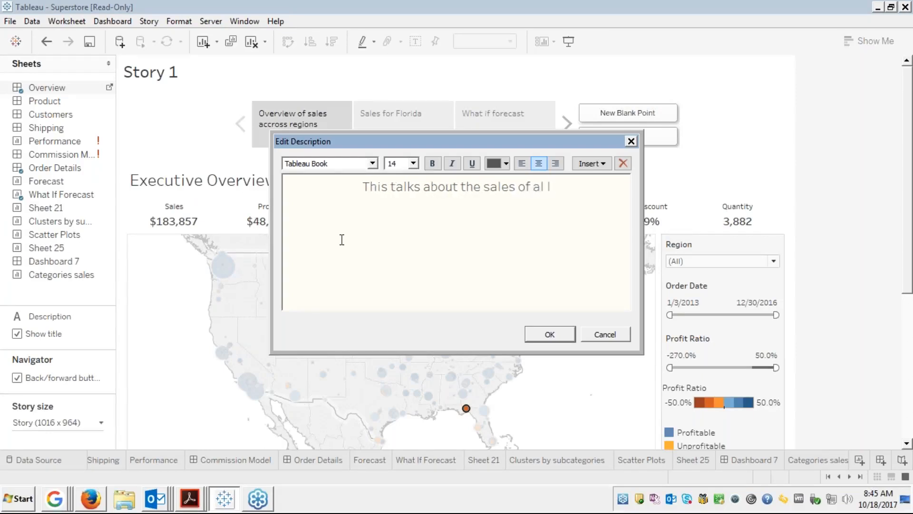
text(products in)
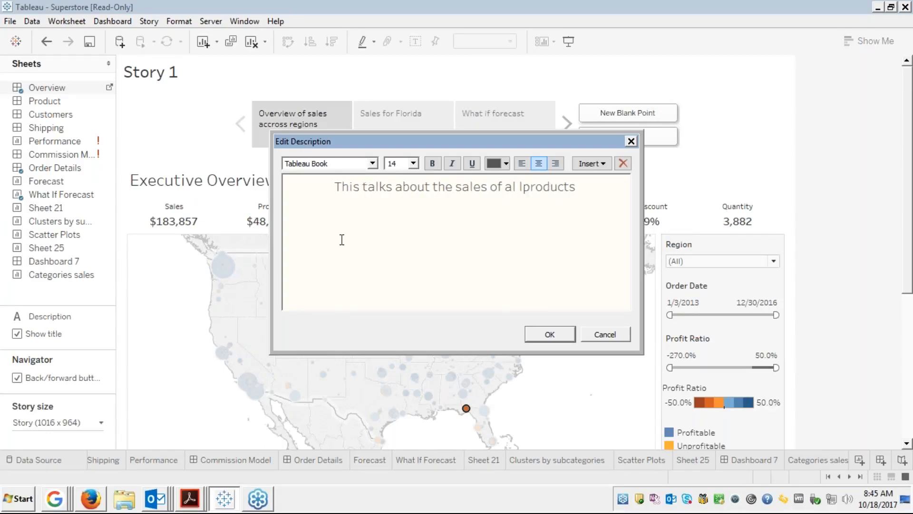
key(BackSpace)
key(BackSpace)
key(BackSpace)
key(BackSpace)
key(BackSpace)
key(BackSpace)
key(BackSpace)
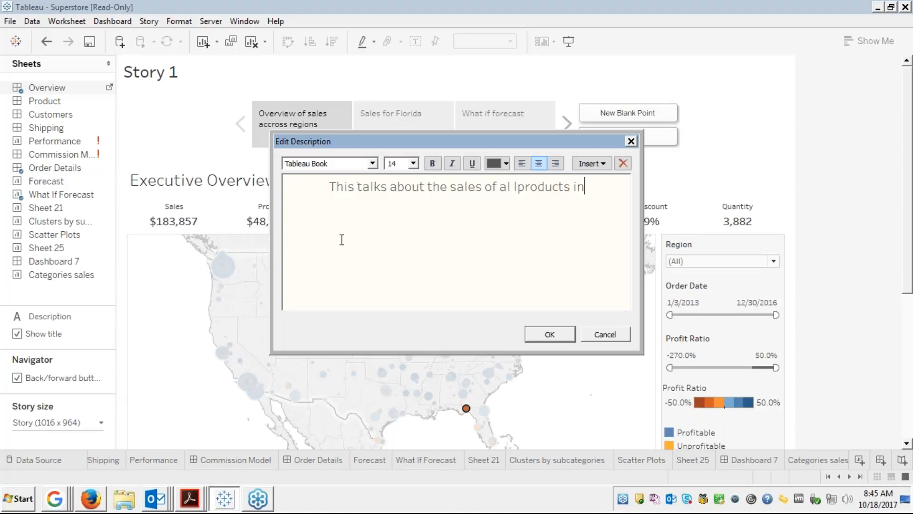
key(BackSpace)
key(BackSpace)
key(BackSpace)
key(BackSpace)
key(BackSpace)
key(BackSpace)
key(BackSpace)
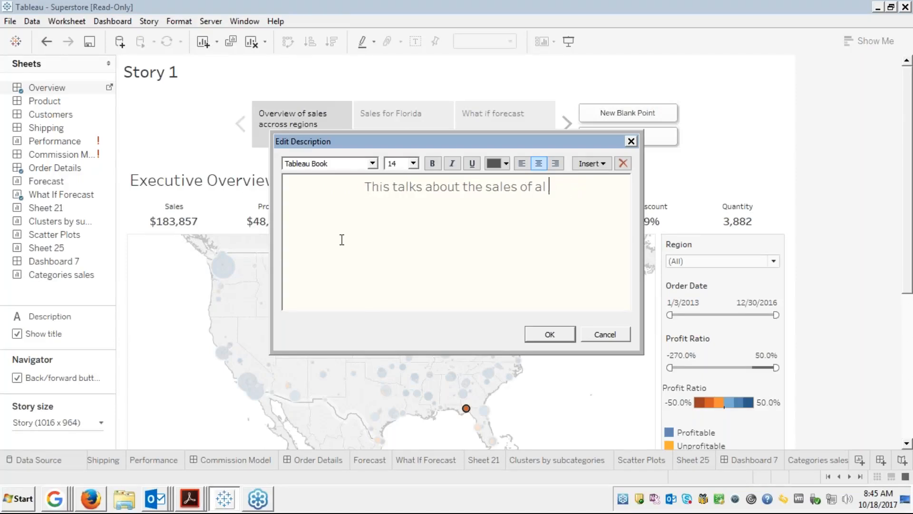
text(l p)
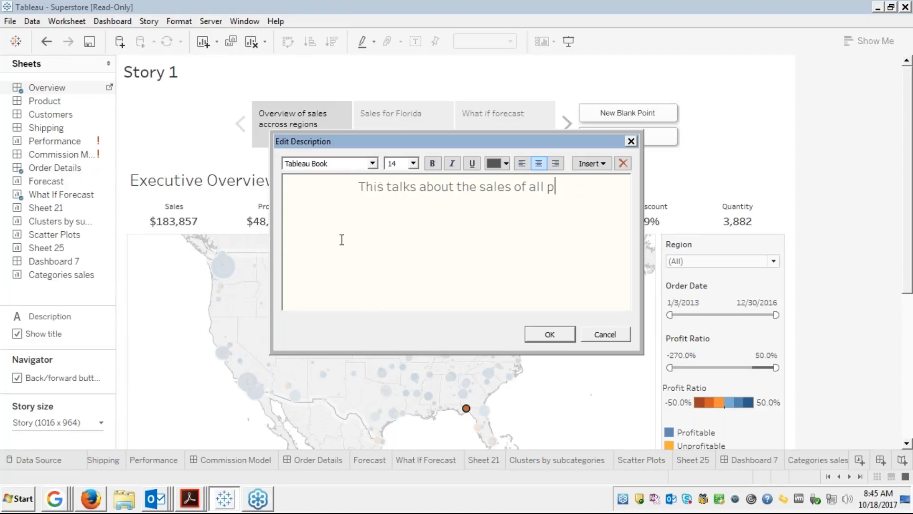
text(roducts in c)
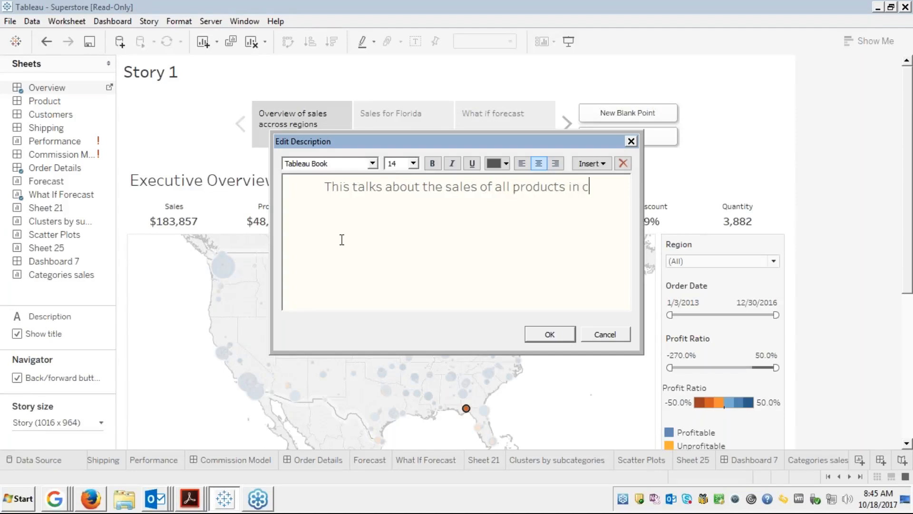
text(alifornia)
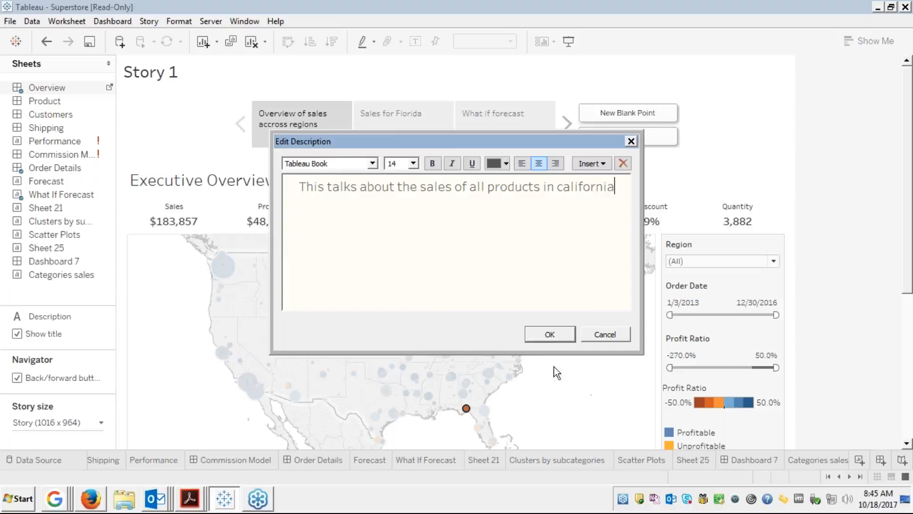
click(543, 333)
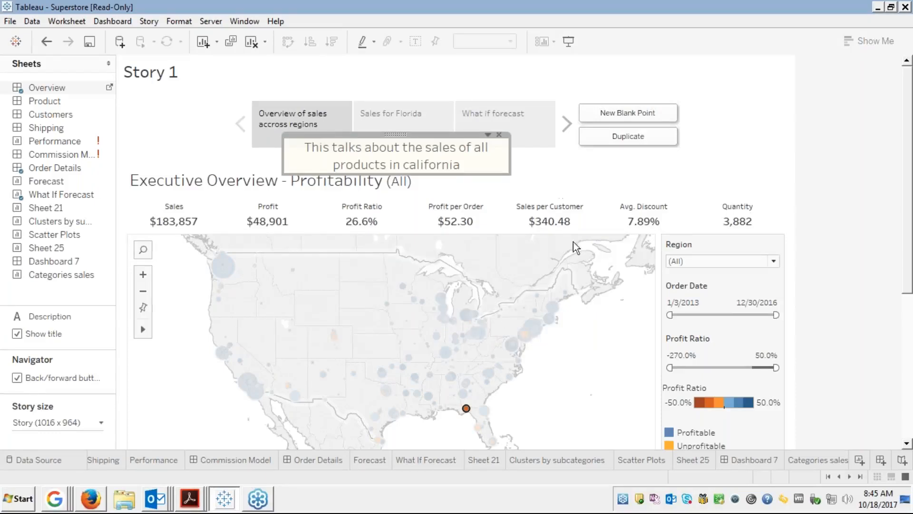
Step through the Overview, Sales for Florida and What if forecast story points, ending on the forecast.
click(569, 221)
click(427, 119)
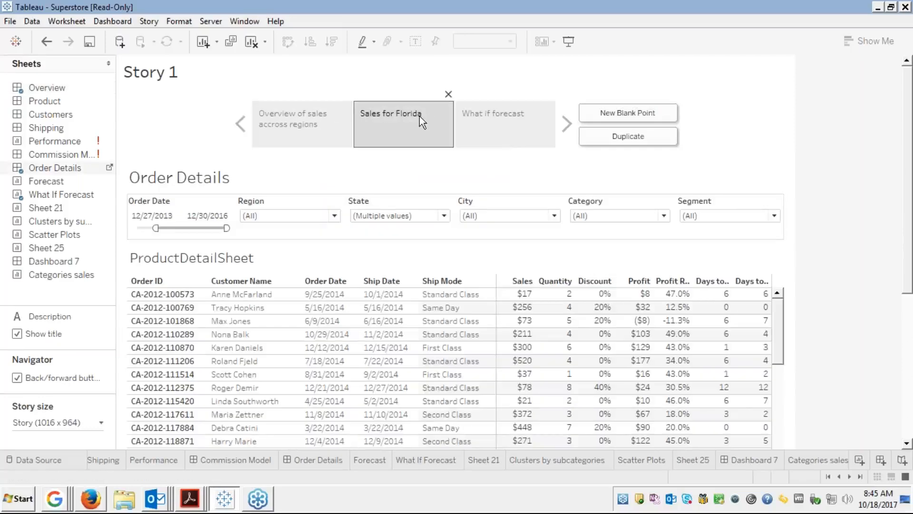
click(307, 138)
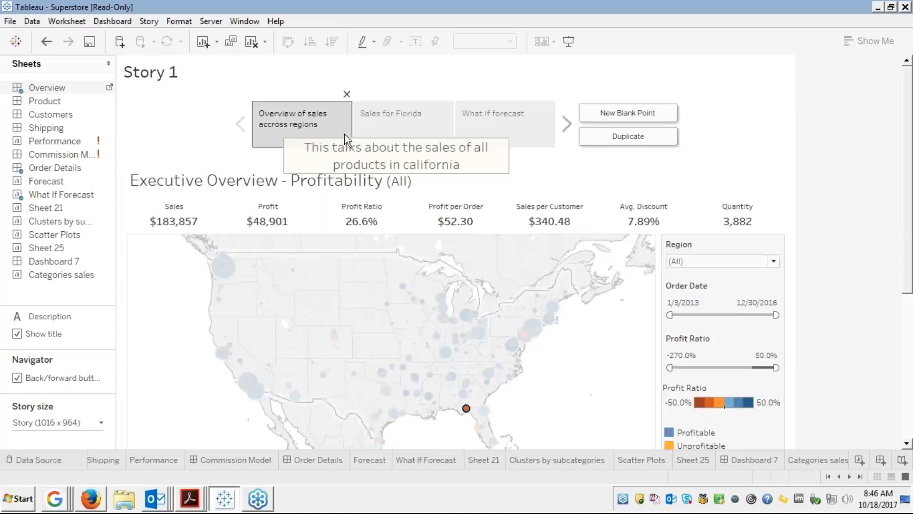
click(389, 127)
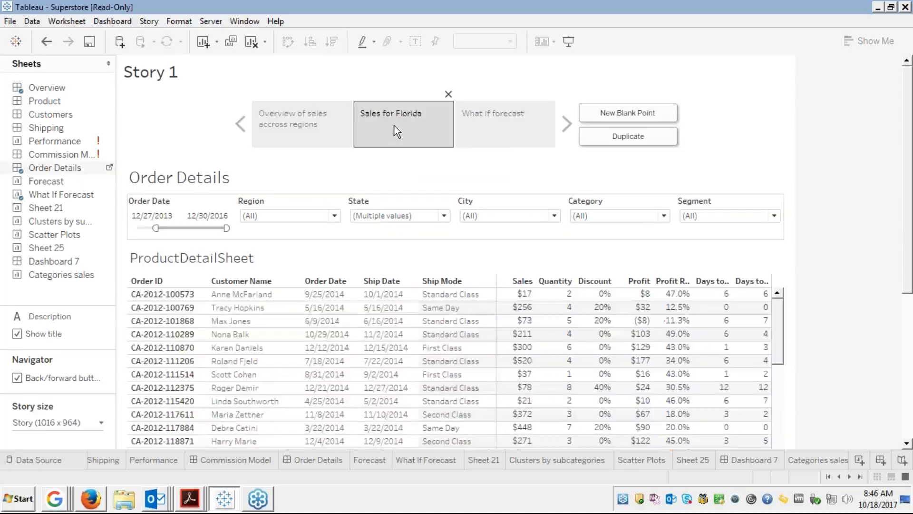
click(486, 128)
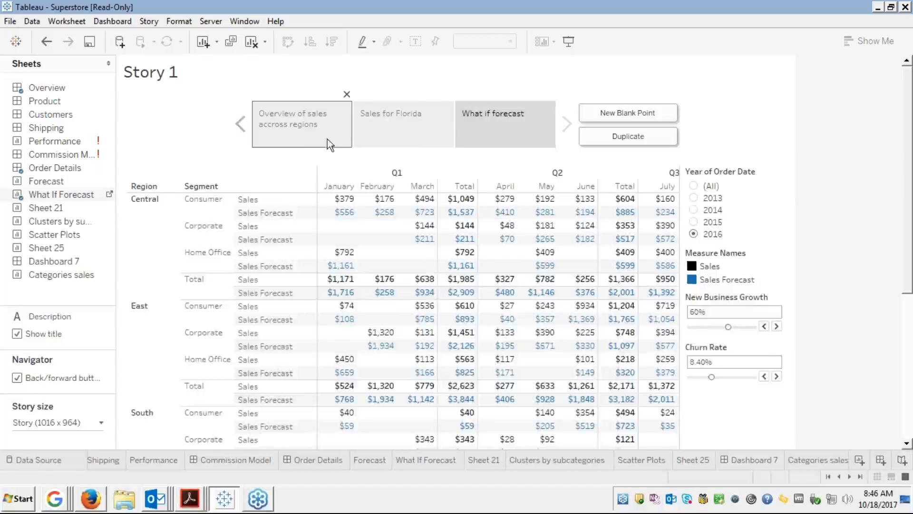
click(301, 136)
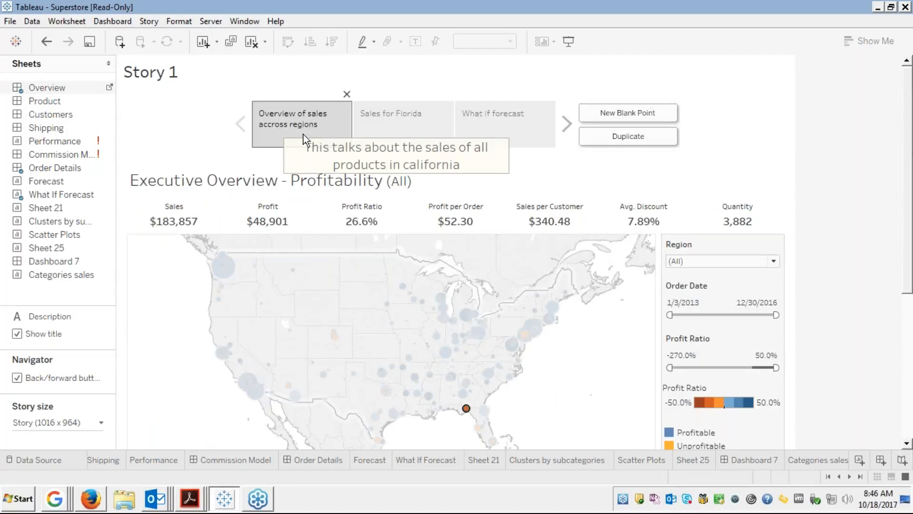
click(422, 119)
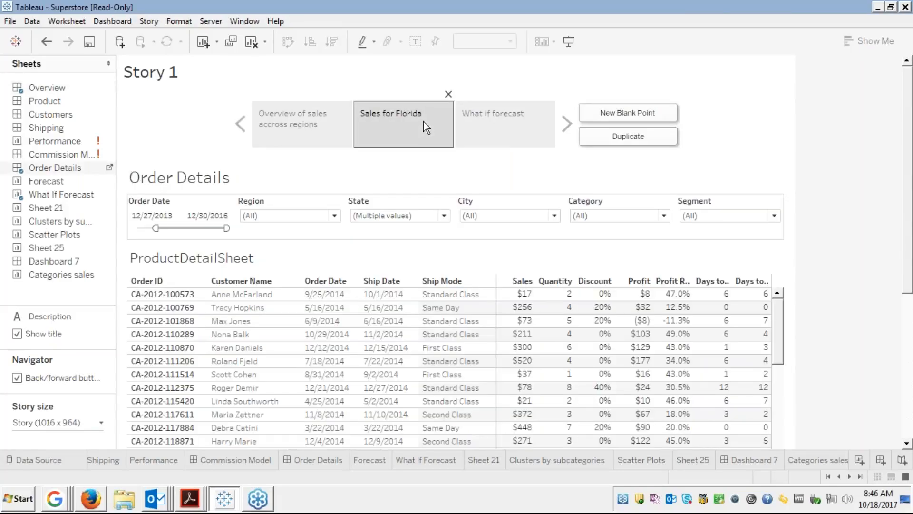
click(488, 140)
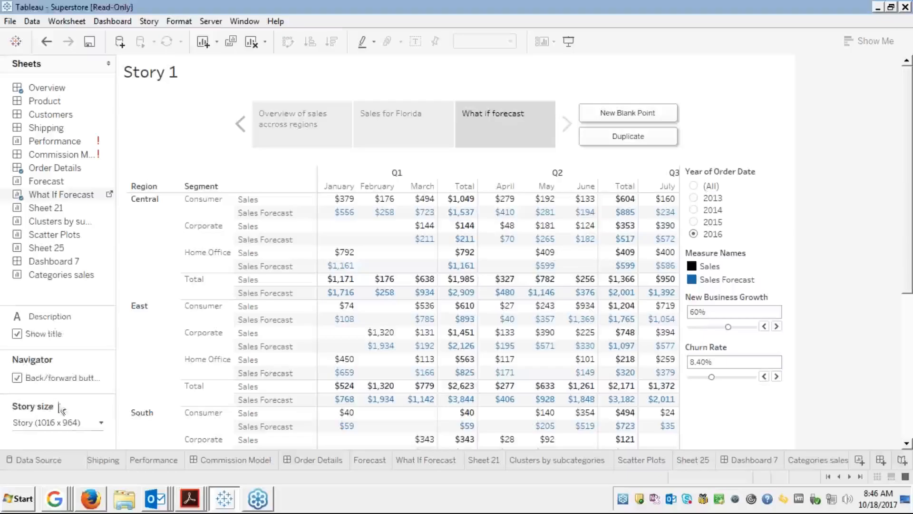
Inspect the Story size settings and its sizing modes without changing anything.
click(84, 426)
click(95, 425)
click(101, 424)
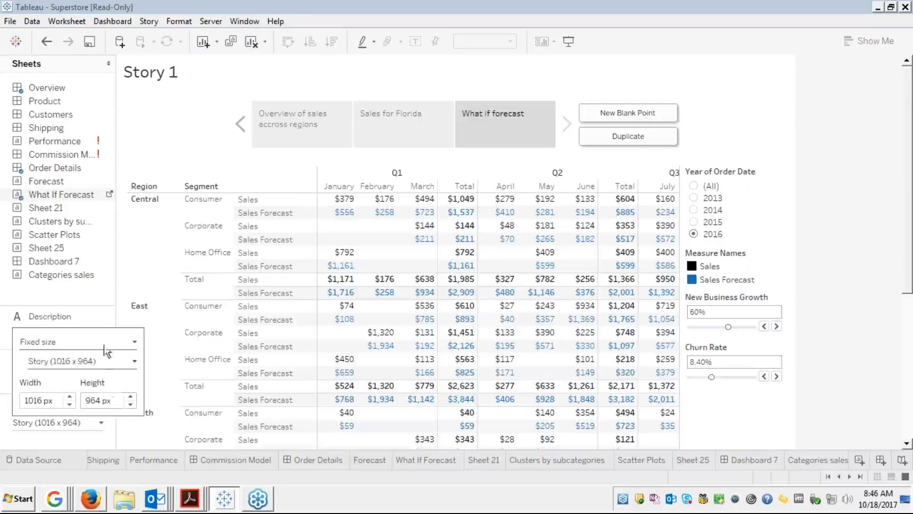
click(102, 341)
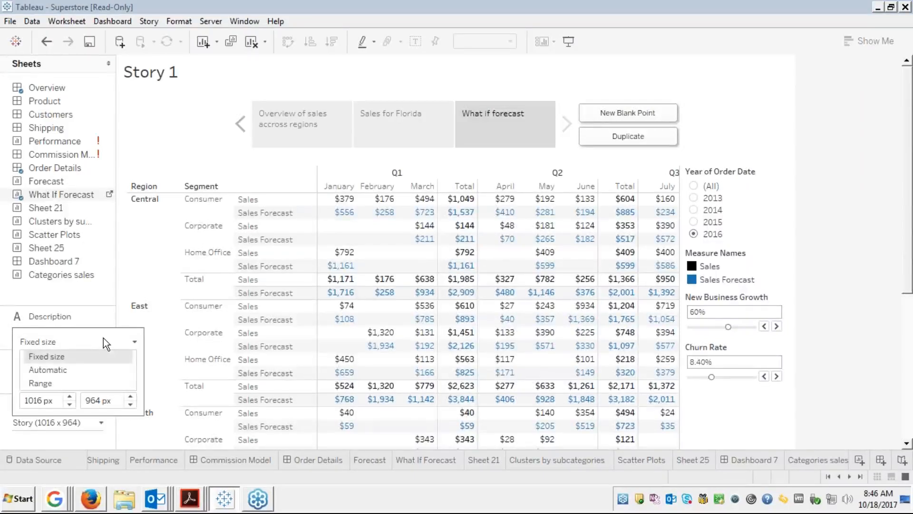
click(133, 277)
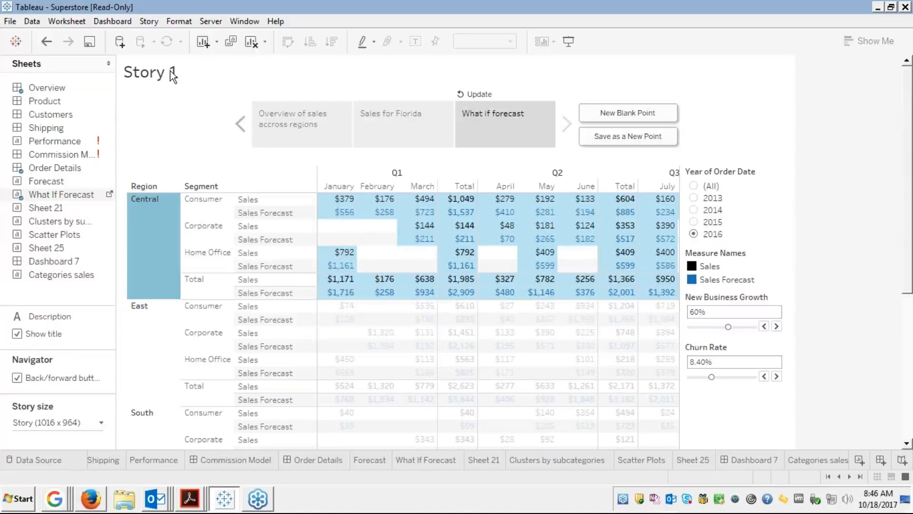
Replace the story title placeholder with 'Story of California' through Edit Title.
right_click(190, 76)
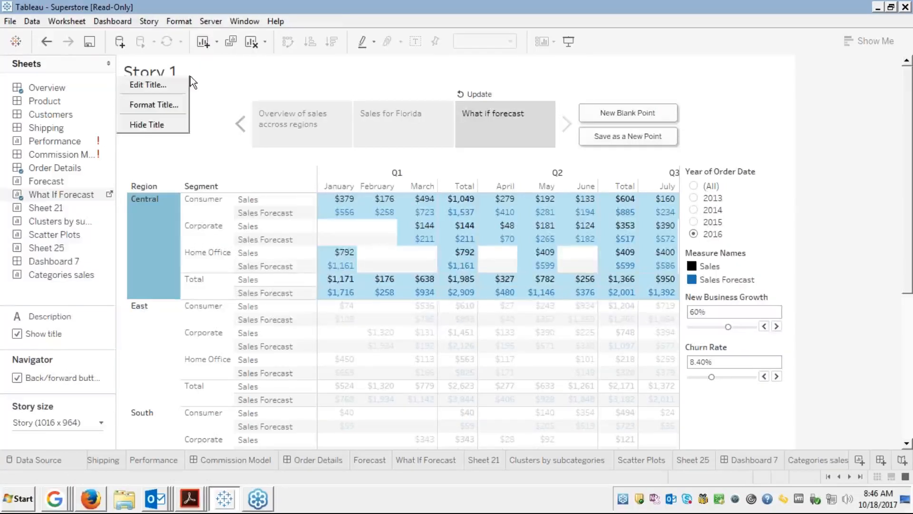
click(161, 85)
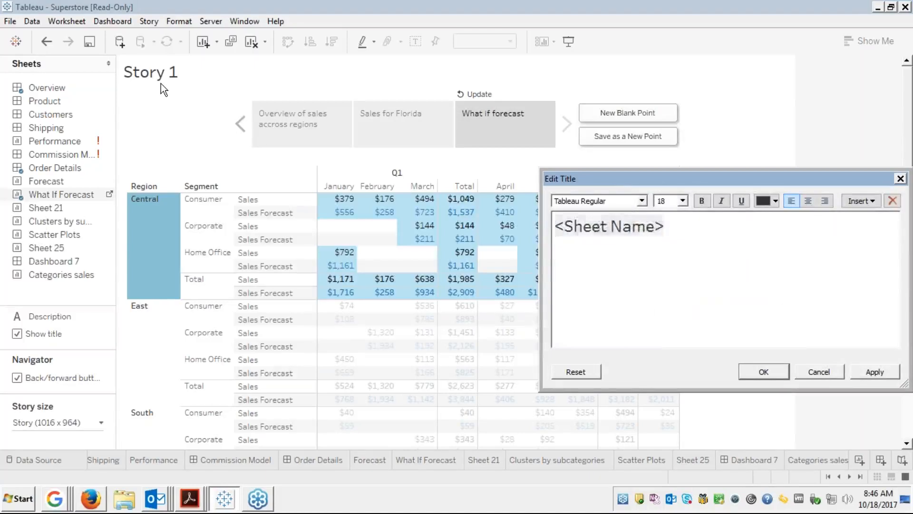
key(Delete)
key(Delete)
key(Delete)
key(Delete)
key(Delete)
key(Delete)
key(Delete)
key(Delete)
key(Delete)
key(Delete)
key(Delete)
key(Delete)
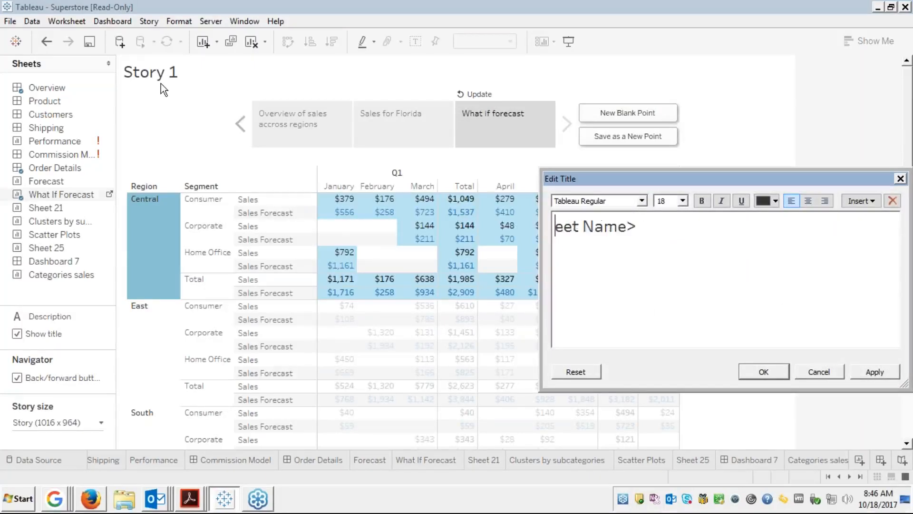
text(S)
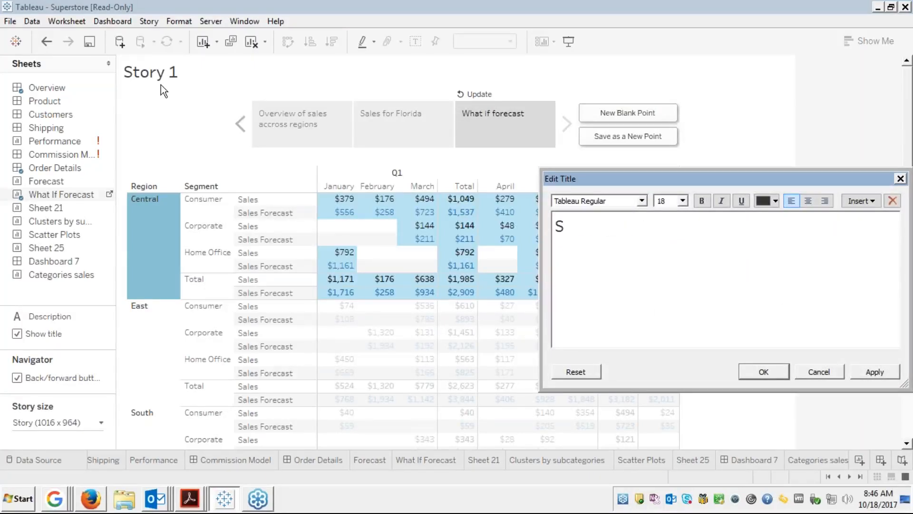
text(tory of Ca)
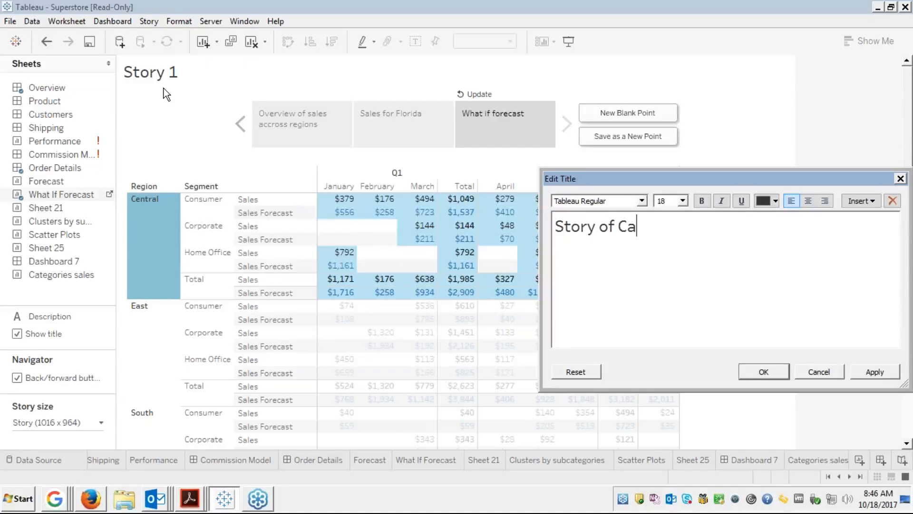
text(lifornia)
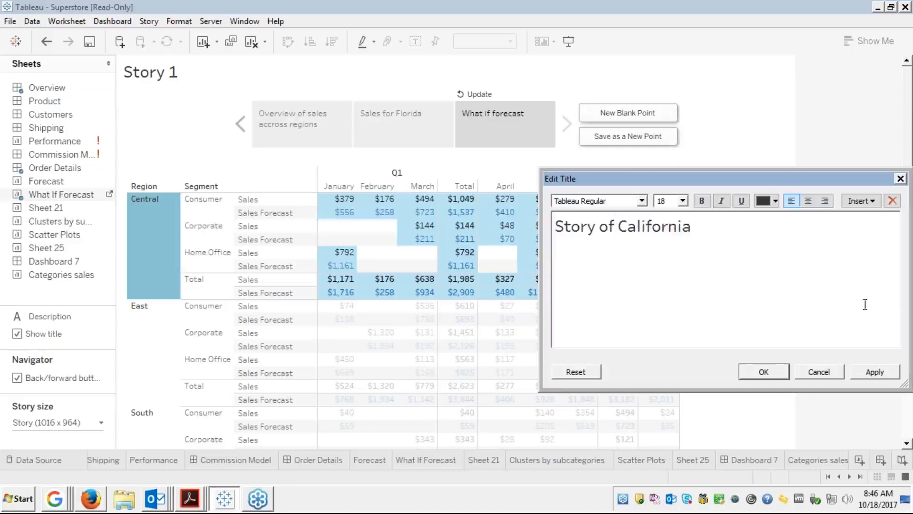
click(775, 373)
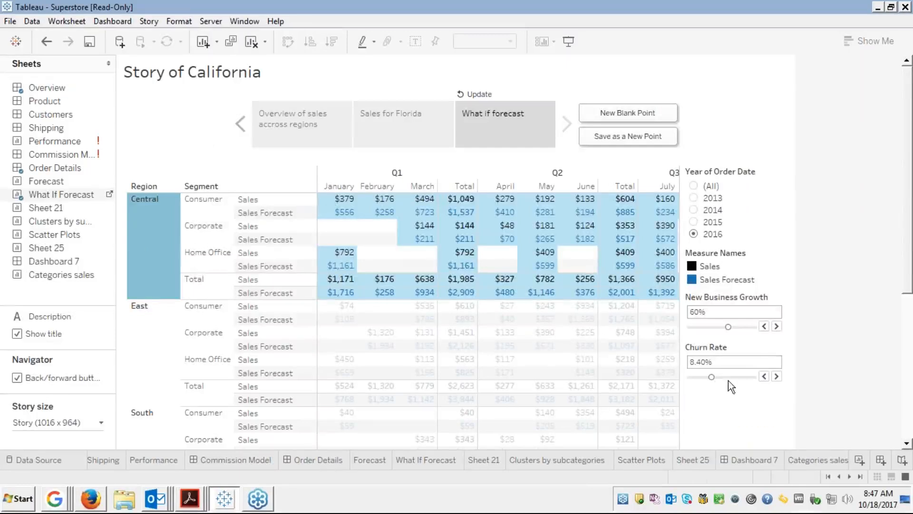
Glance at the Categories sales worksheet, then go back to the story.
click(859, 478)
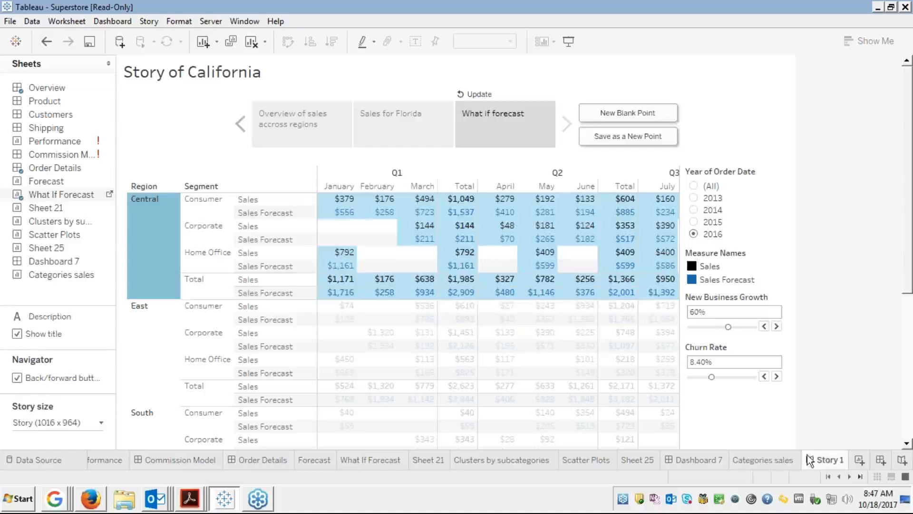
click(774, 456)
click(815, 460)
Add a new story point showing the Clusters by subcategories sheet, captioned 'Clustering'.
click(613, 115)
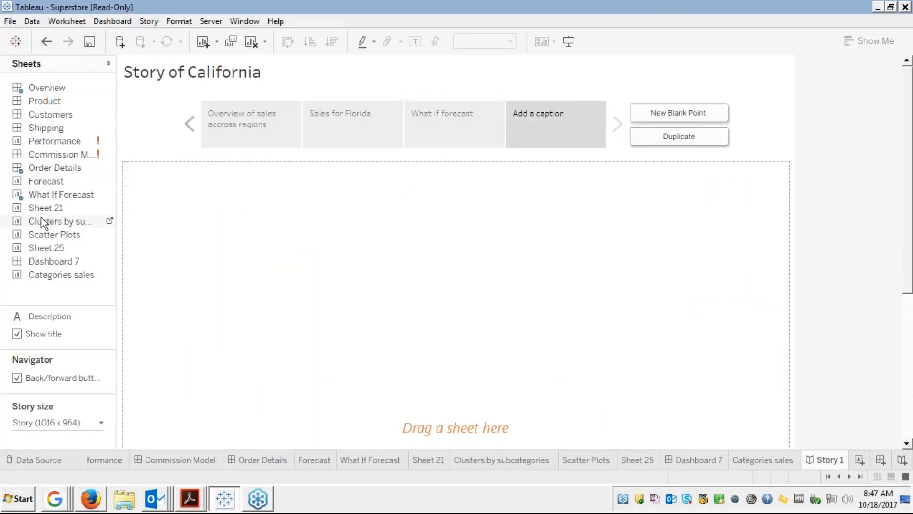
drag(41, 218, 547, 131)
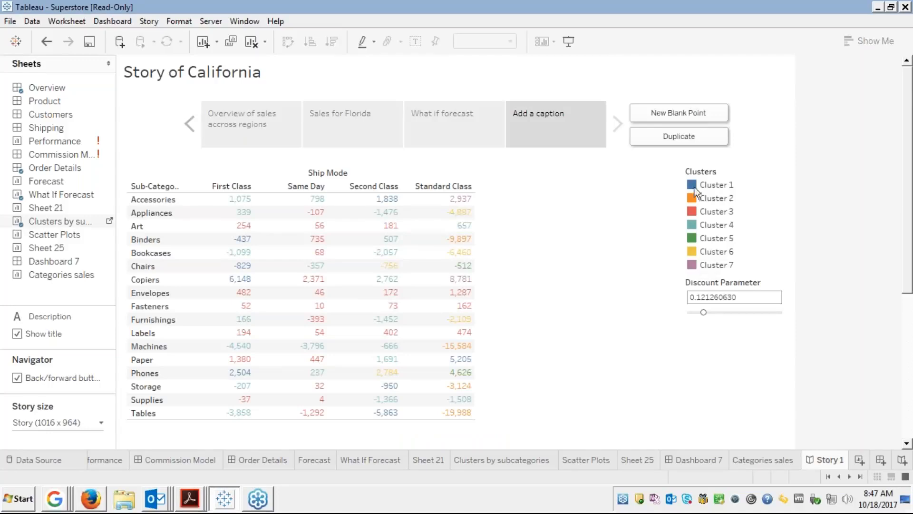
click(528, 113)
text(C)
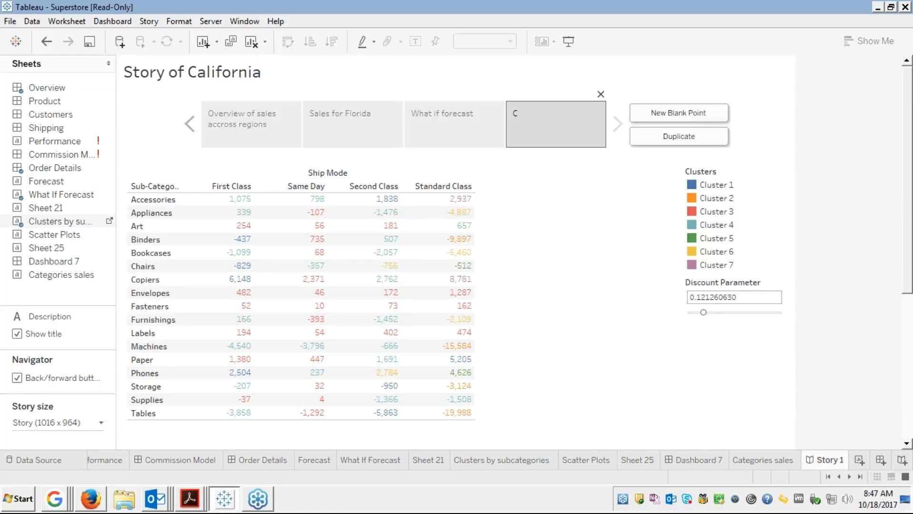
text(lustering)
click(695, 78)
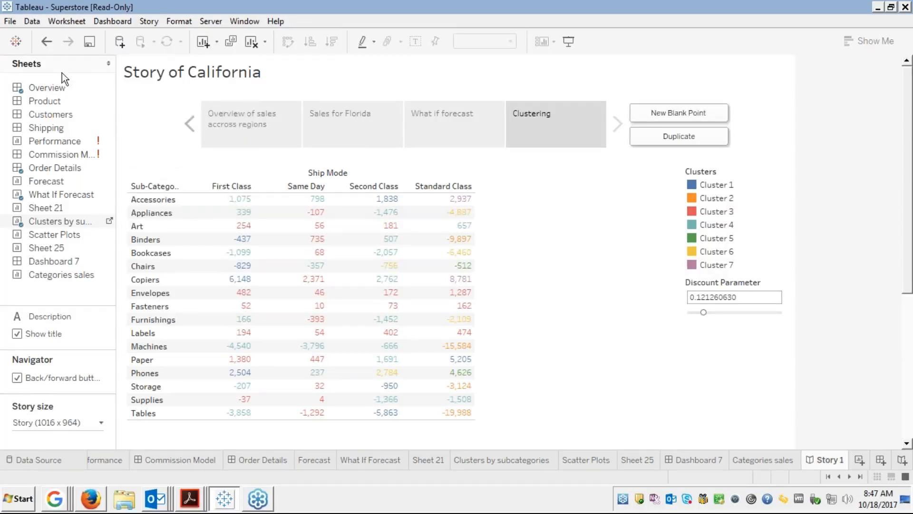
click(80, 40)
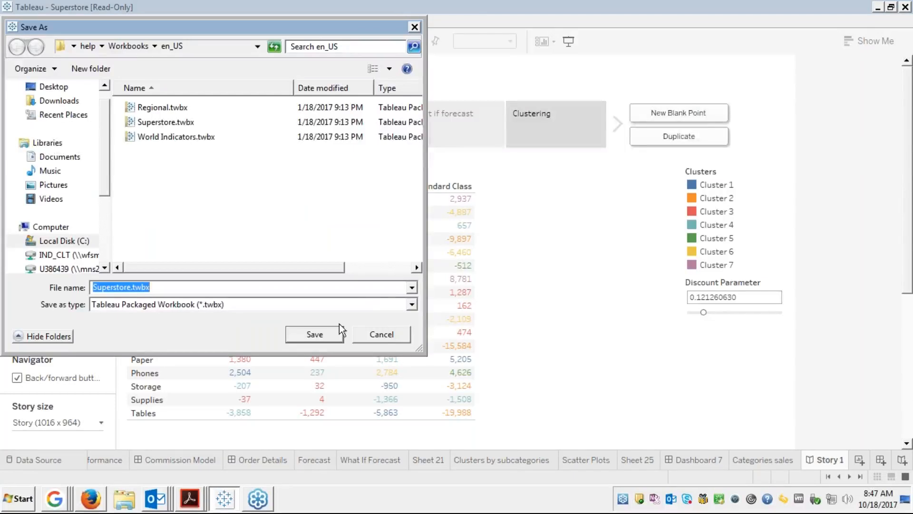
double_click(410, 305)
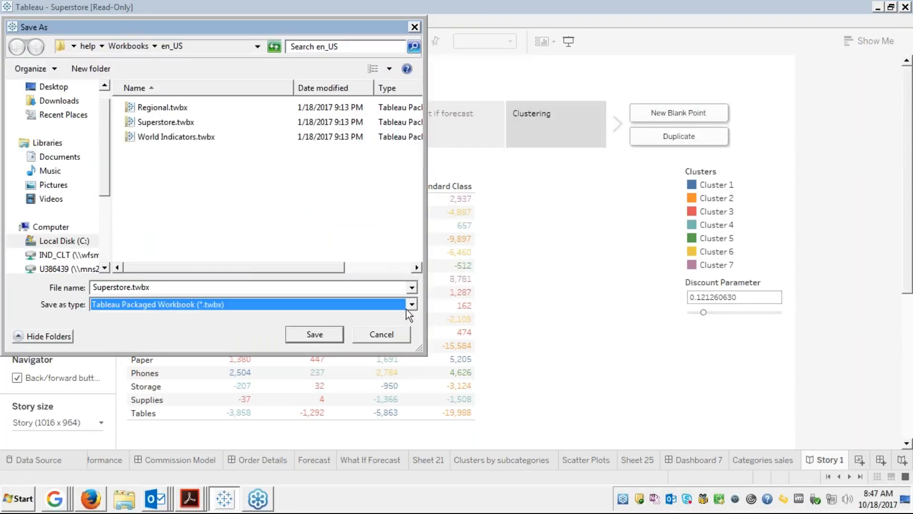
click(386, 330)
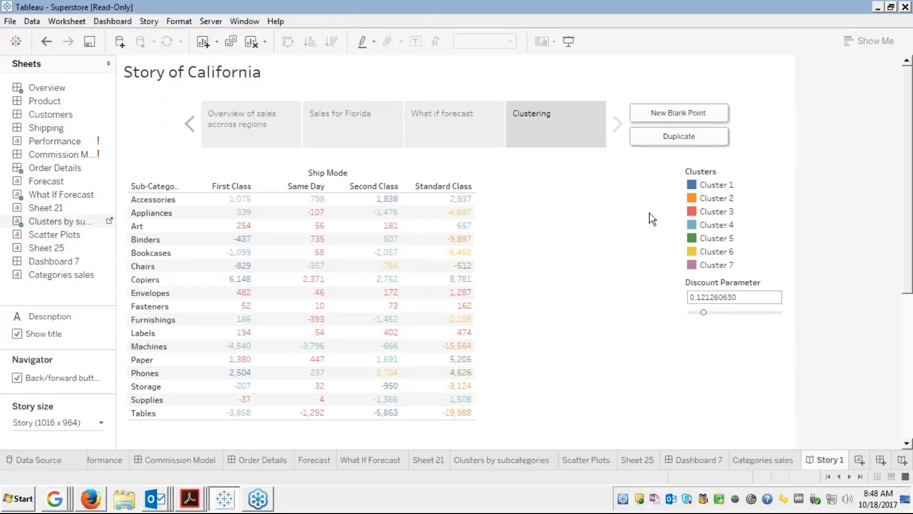
click(89, 504)
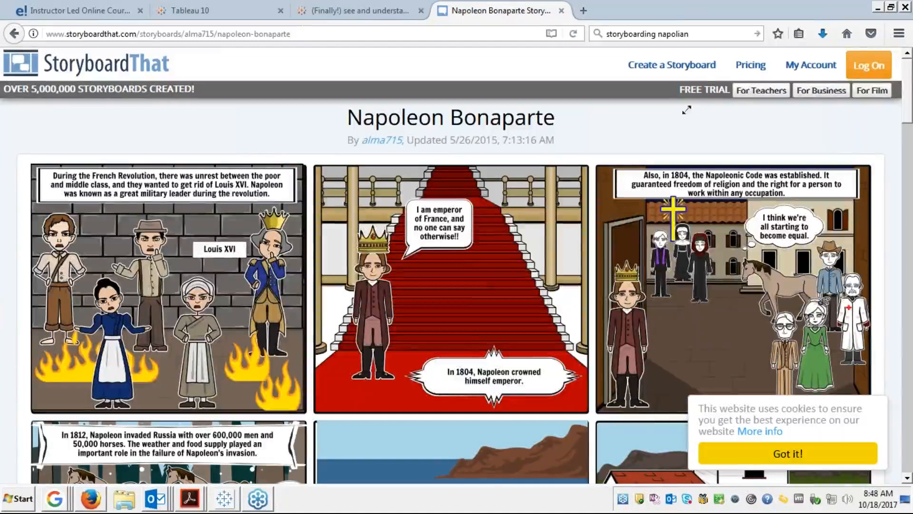
Hide the StoryboardThat browser window to return to Tableau's Story of California.
click(877, 8)
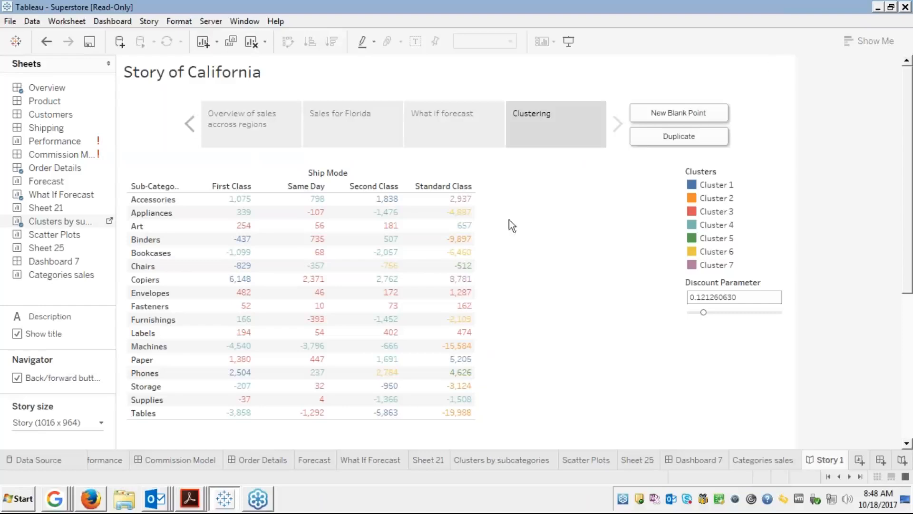
click(549, 121)
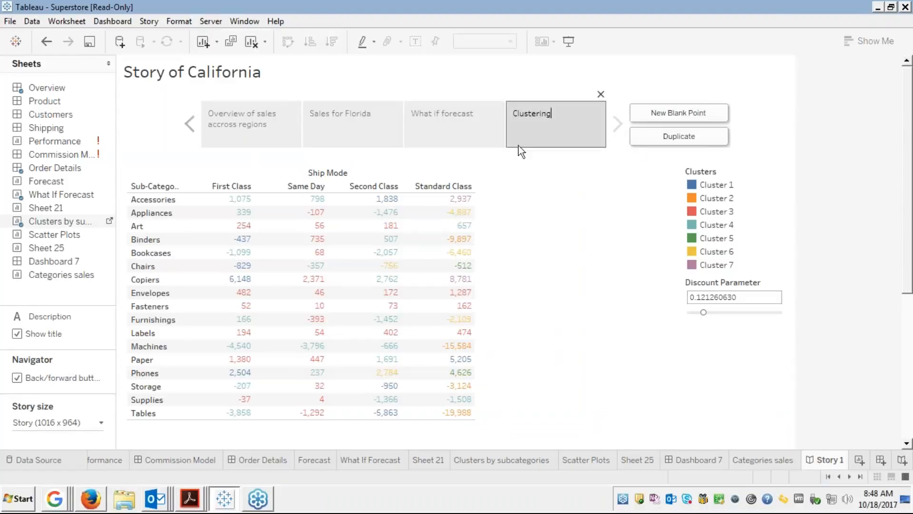
click(681, 138)
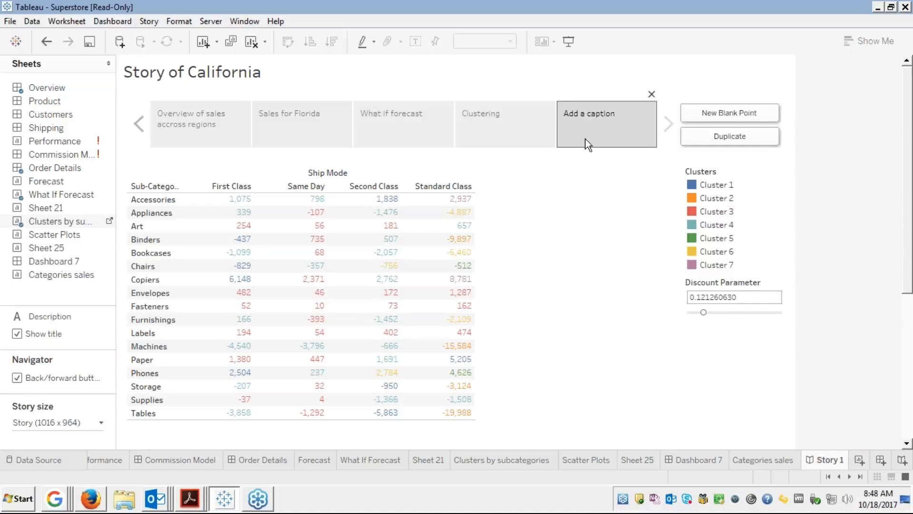
click(514, 125)
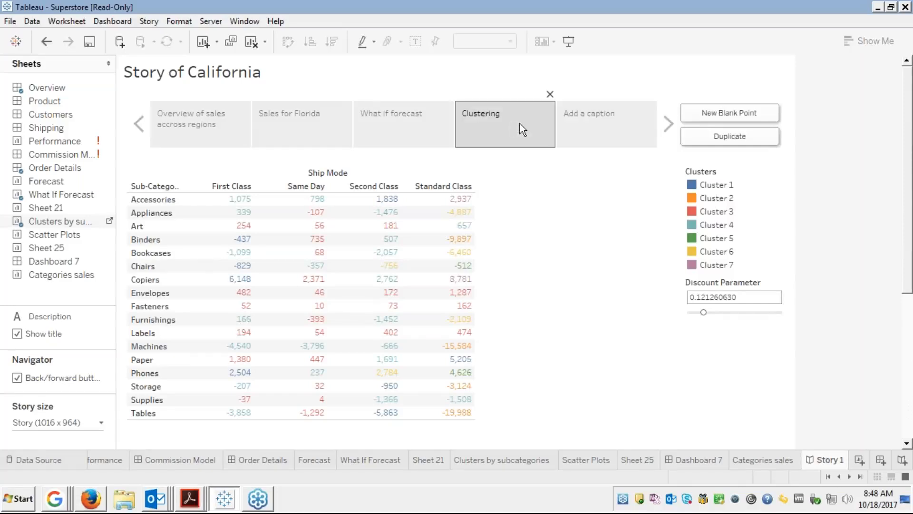
click(606, 128)
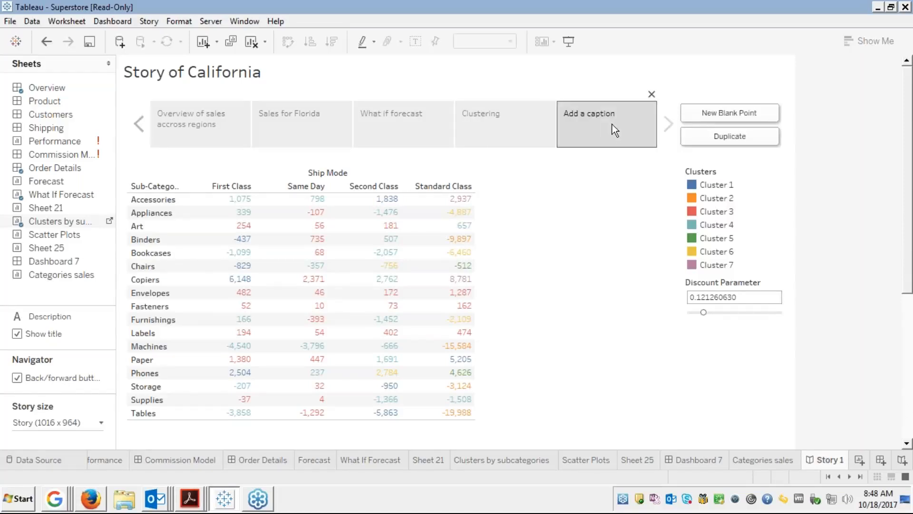
click(652, 94)
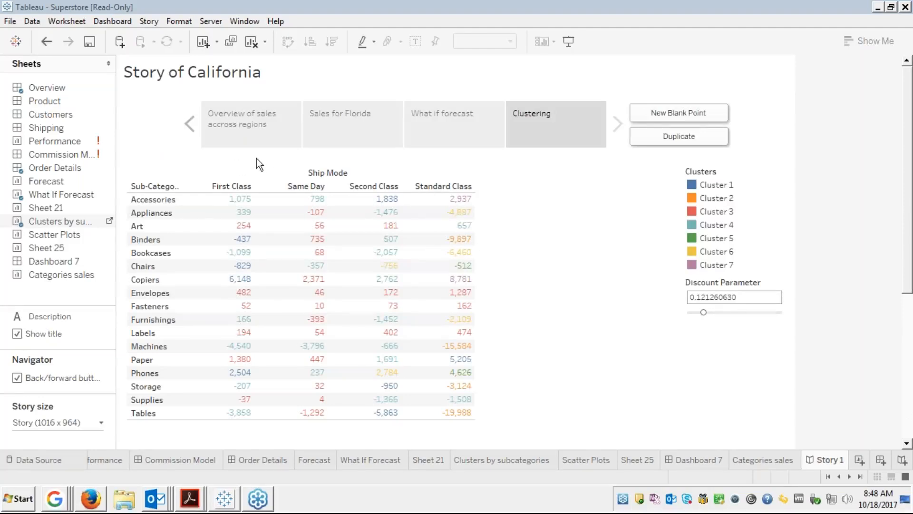
click(678, 113)
Bring the Napoleon storyboard forward, then switch to the course page with the presentation.
click(97, 503)
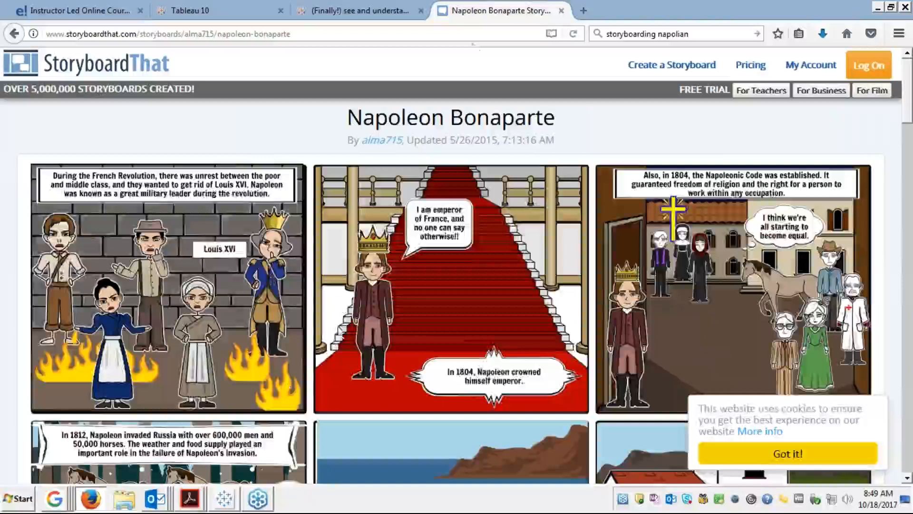
click(101, 14)
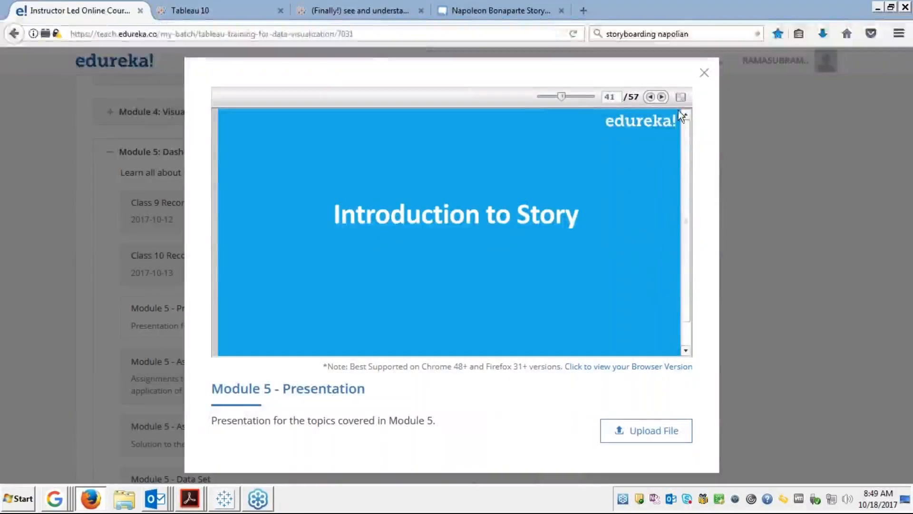
Advance the full-screen Module 5 slides to slide 43, 'Story in Tableau', then exit full screen.
click(681, 97)
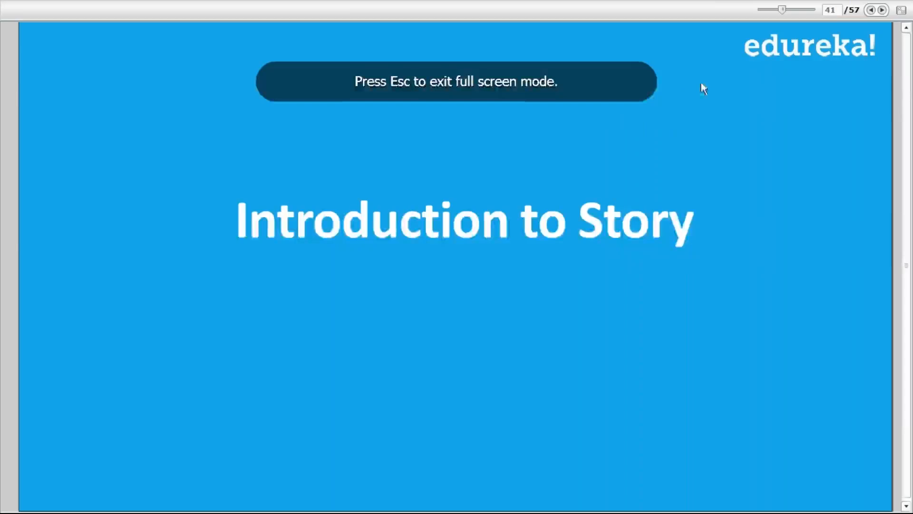
click(882, 10)
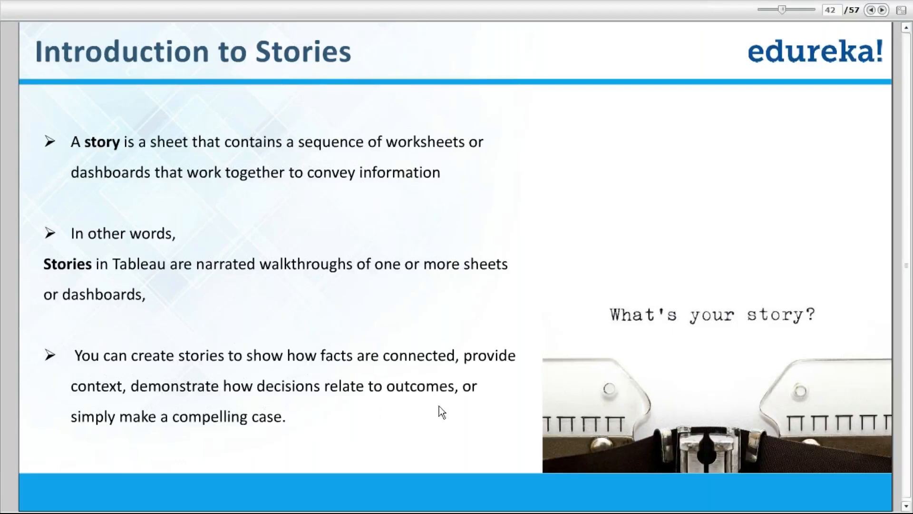
click(882, 10)
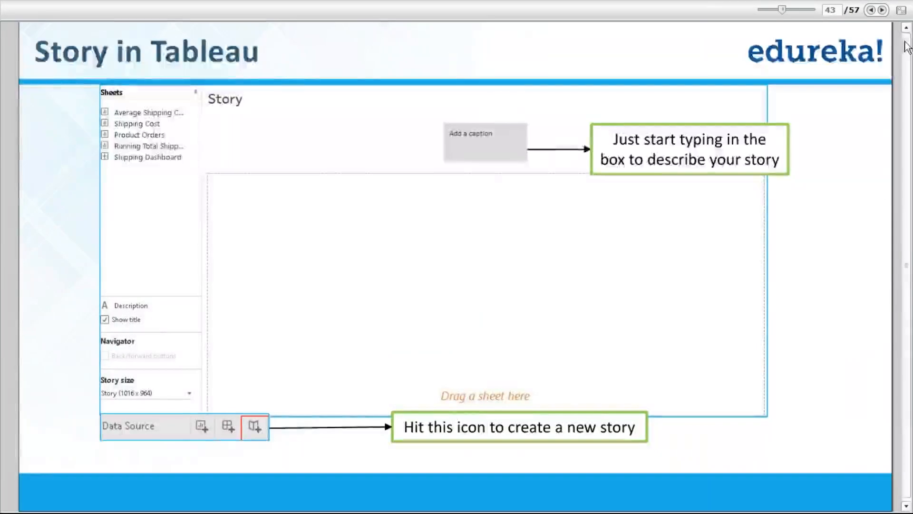
key(Escape)
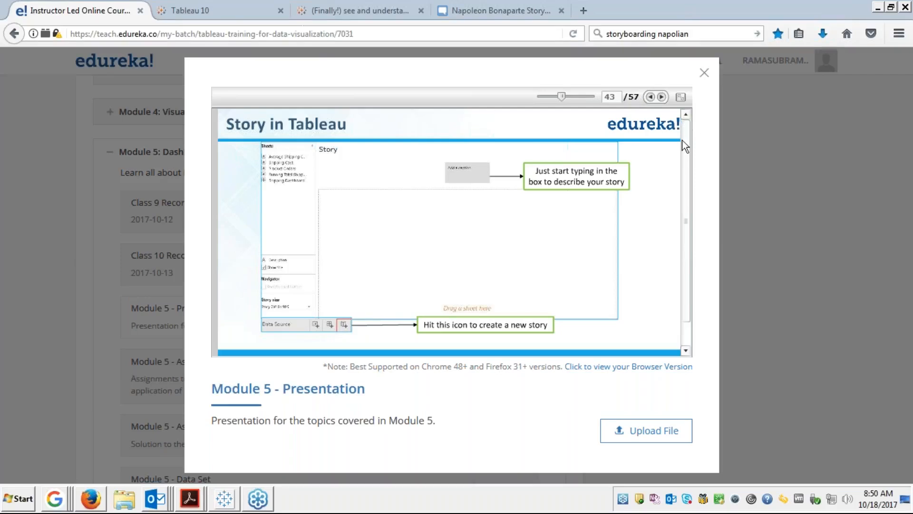
click(227, 501)
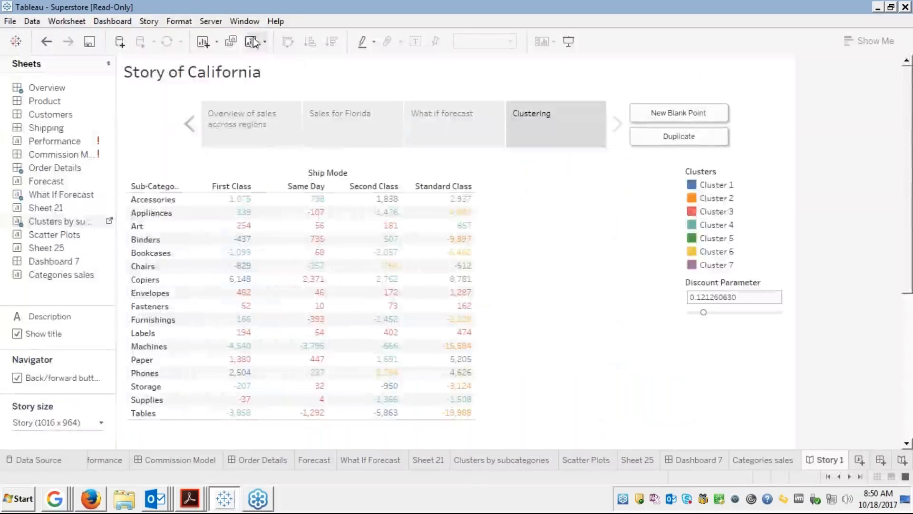
Open Story Format and set the story background shading to light pink.
click(150, 22)
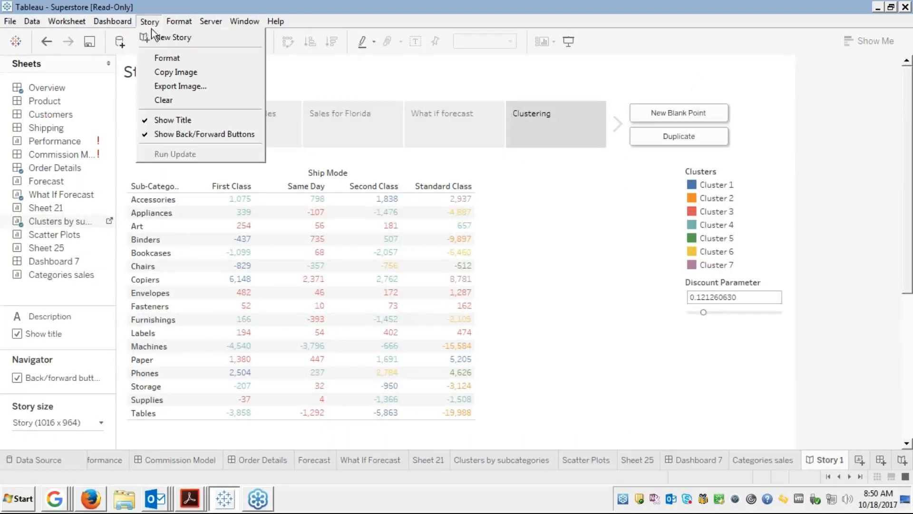
click(155, 59)
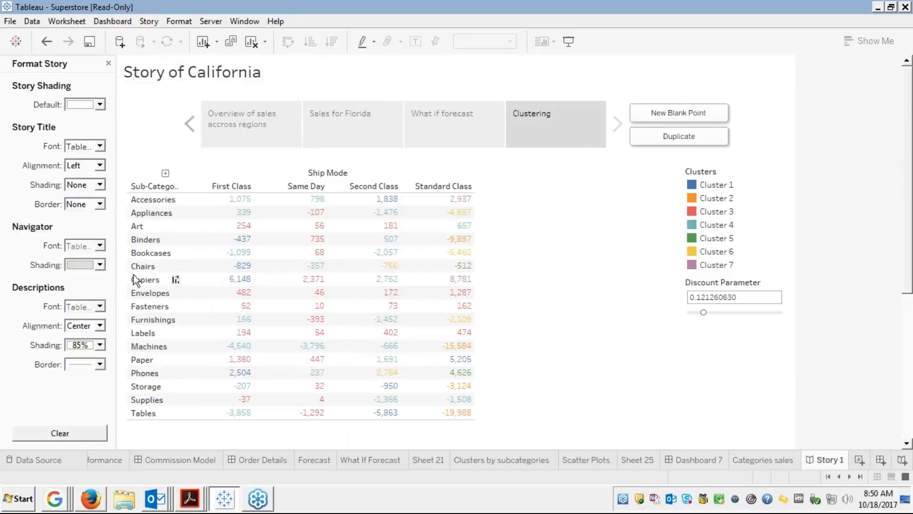
click(100, 265)
click(101, 267)
click(100, 105)
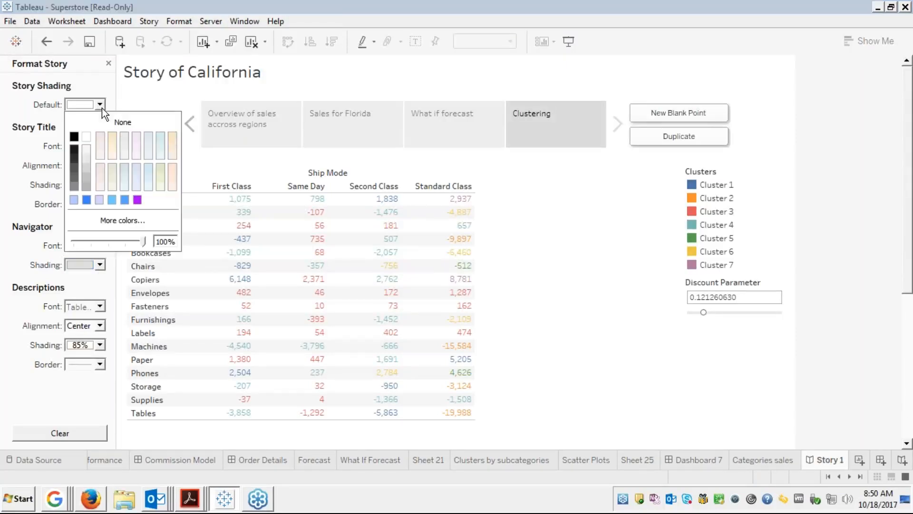
click(139, 148)
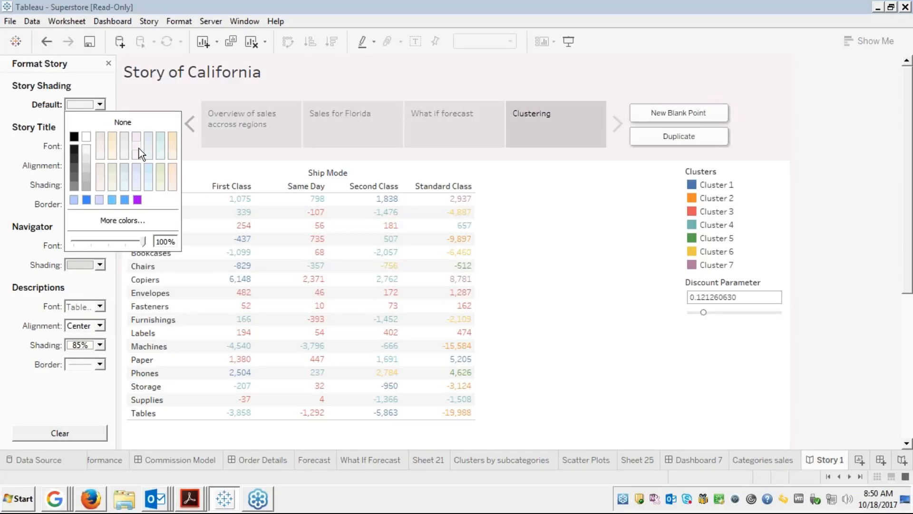
click(550, 228)
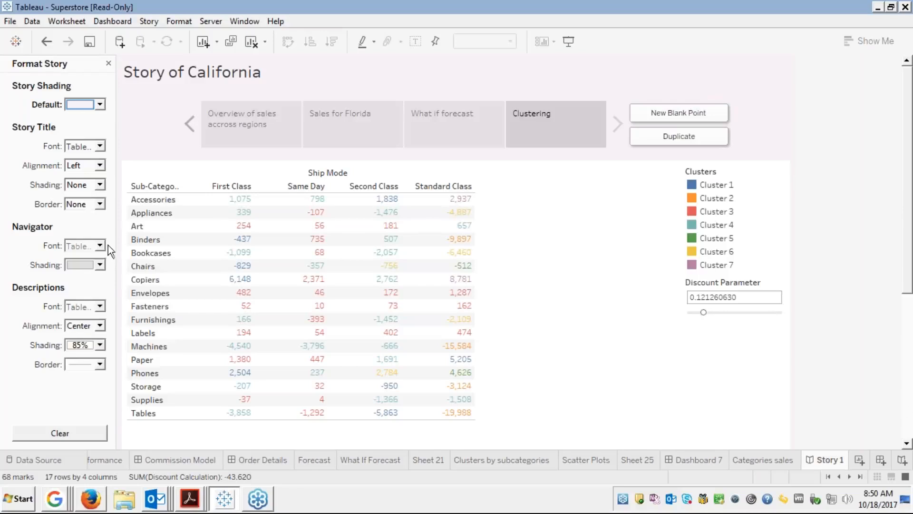
Set the story-point navigator shading to orange.
click(97, 266)
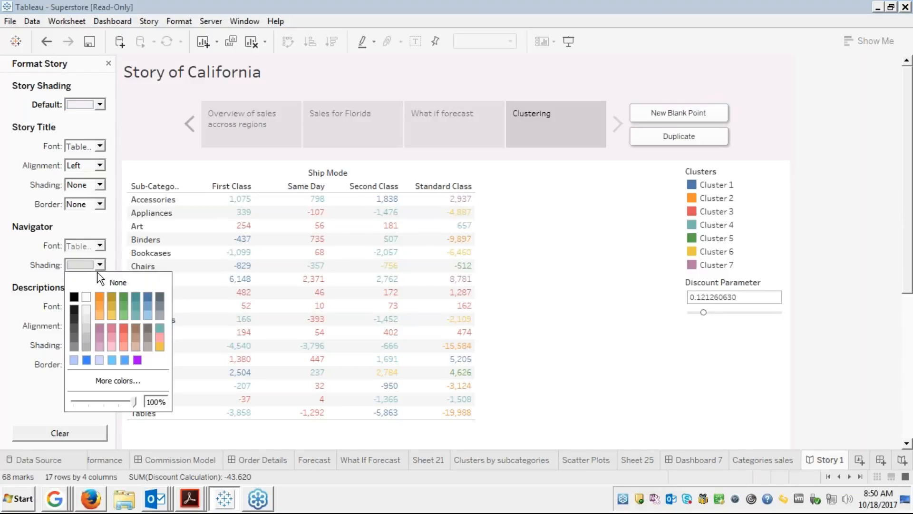
click(101, 299)
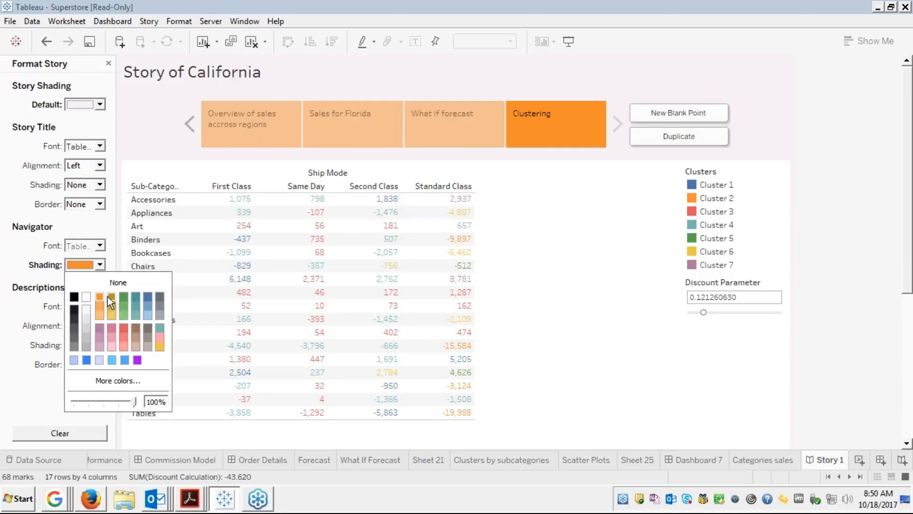
click(655, 267)
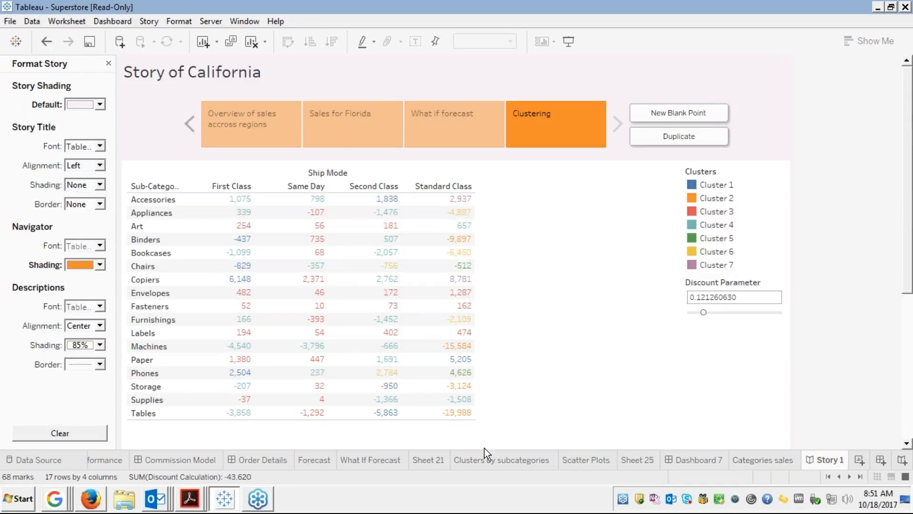
click(476, 460)
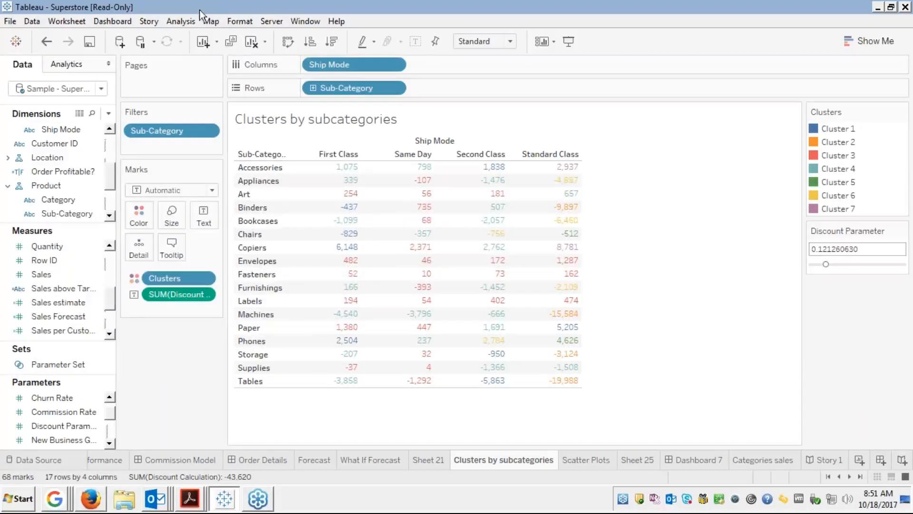
Shade the Clusters by subcategories worksheet pale blue-grey, then return to Story of California.
click(243, 22)
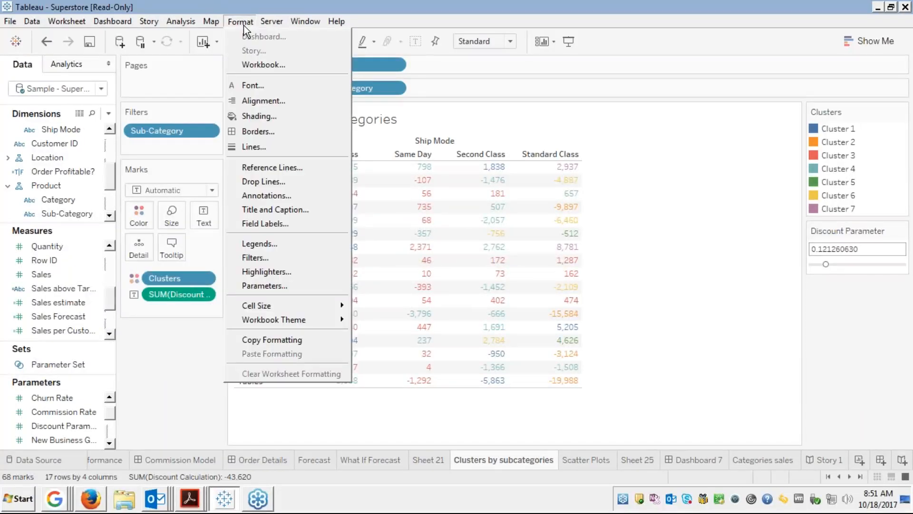
click(255, 119)
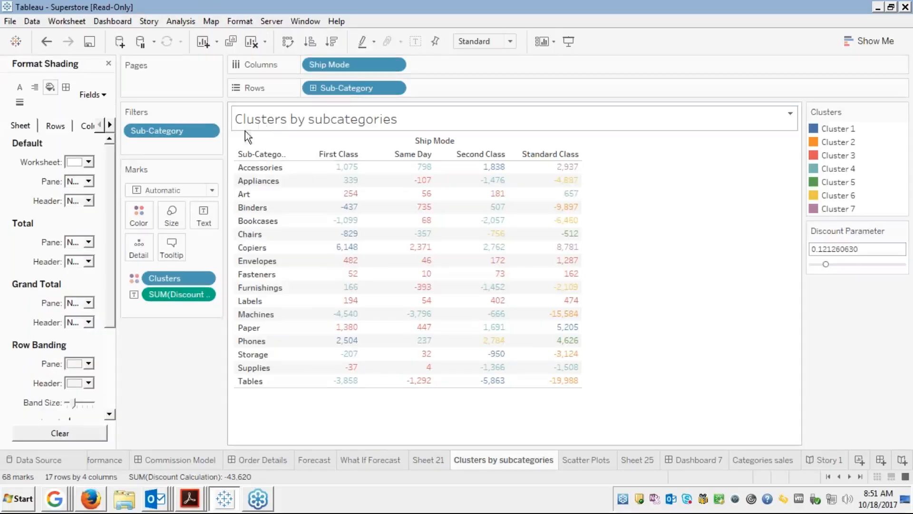
click(89, 161)
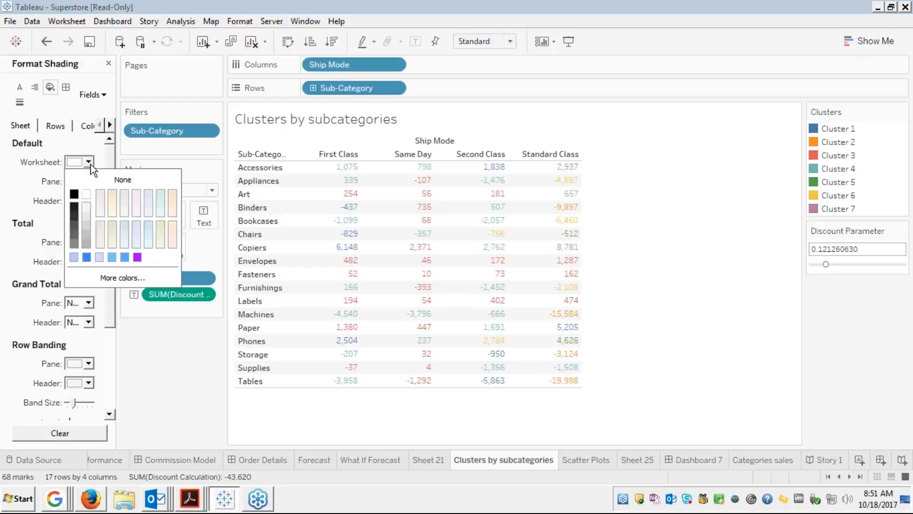
click(113, 192)
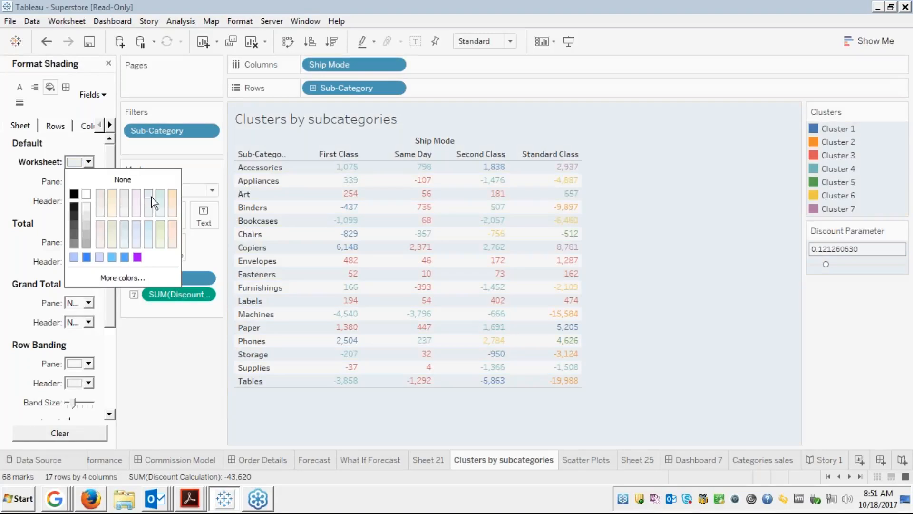
click(656, 174)
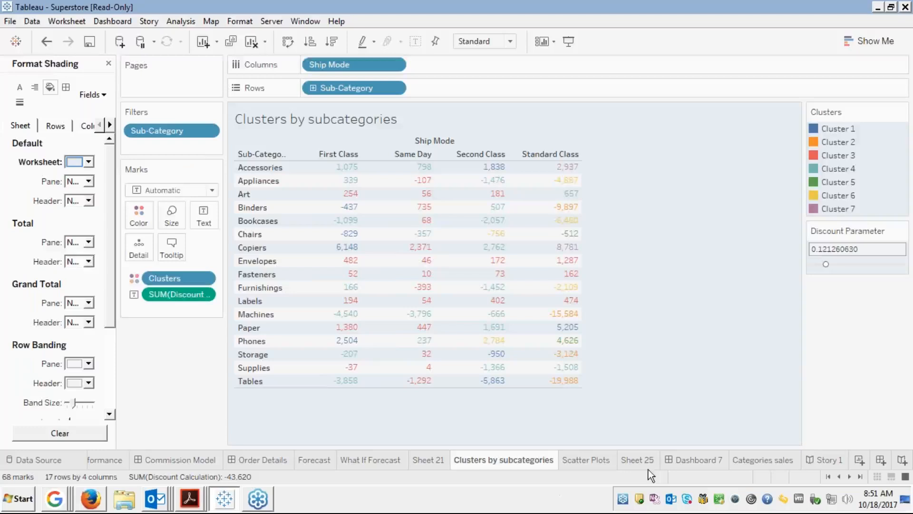
click(831, 460)
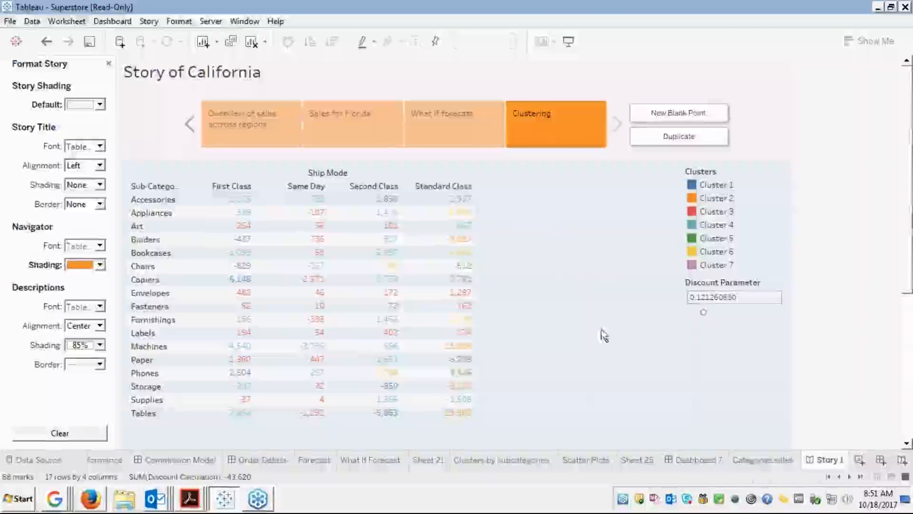
Switch from Tableau to the Firefox edureka Module 5 presentation.
mouse_move(259, 207)
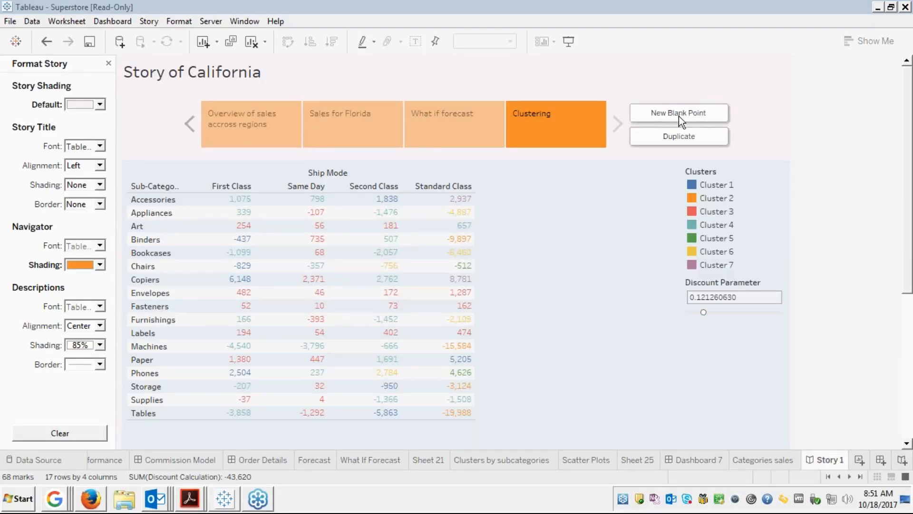
click(589, 258)
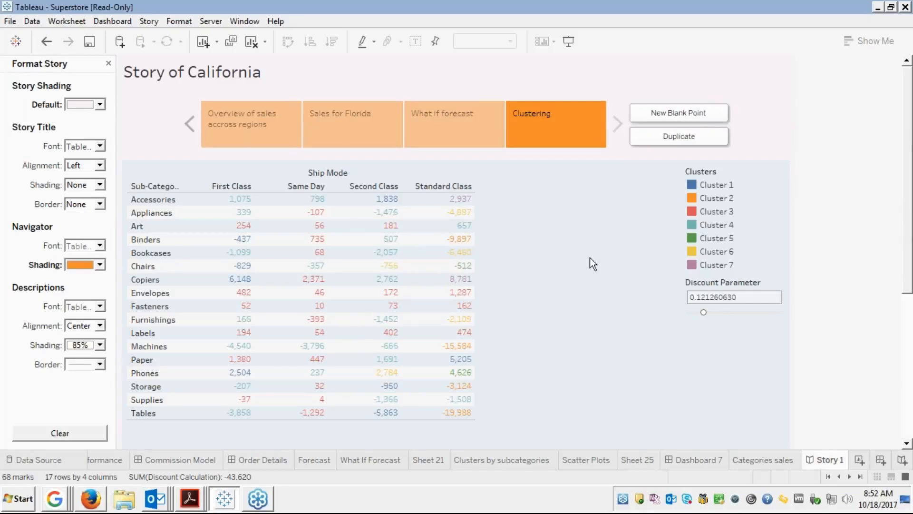
key(alt+Tab)
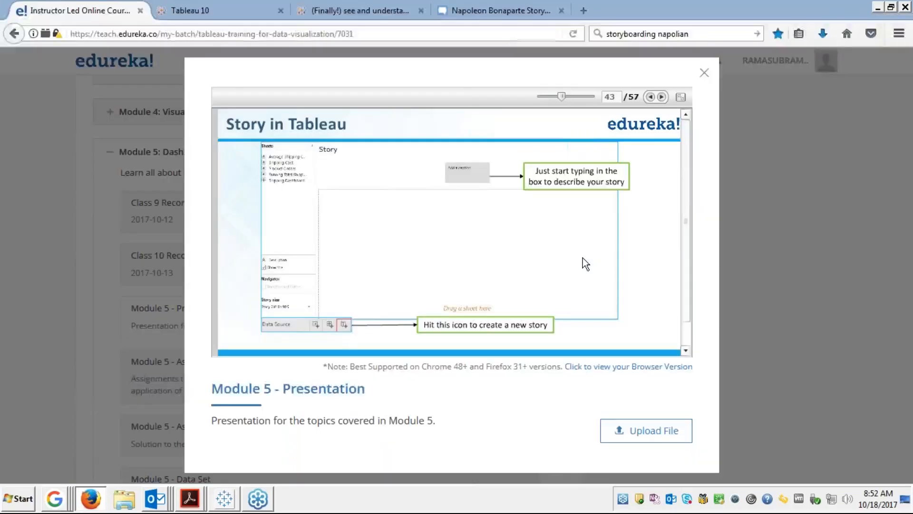
View the Module 5 deck full screen and page through slides 43–53 to module completion.
click(681, 96)
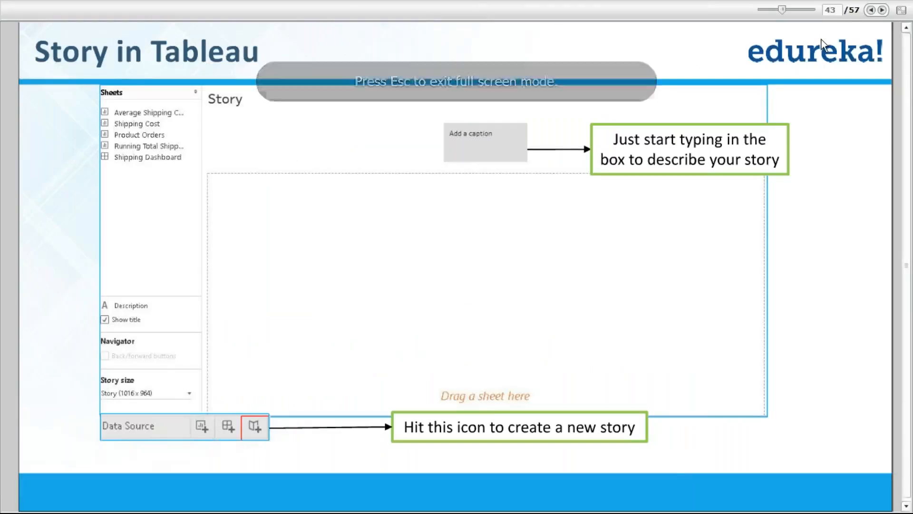
click(882, 11)
click(882, 10)
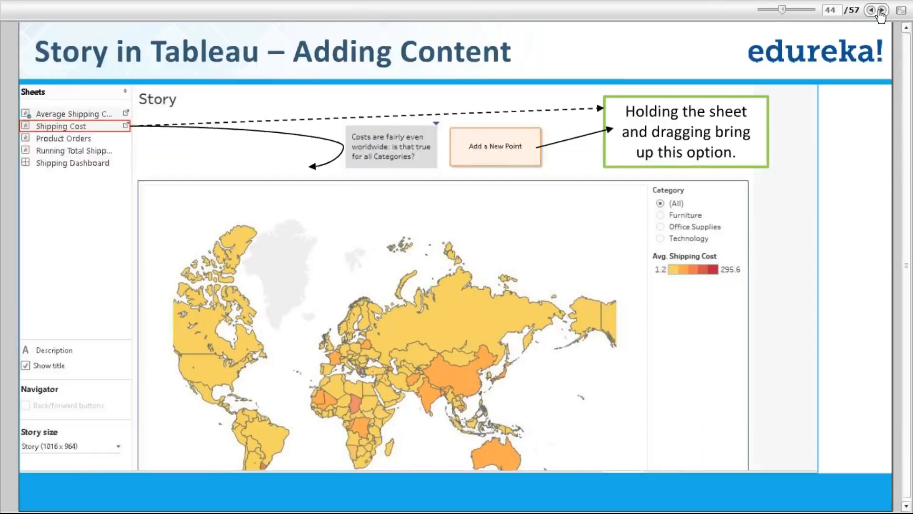
click(882, 10)
click(882, 10)
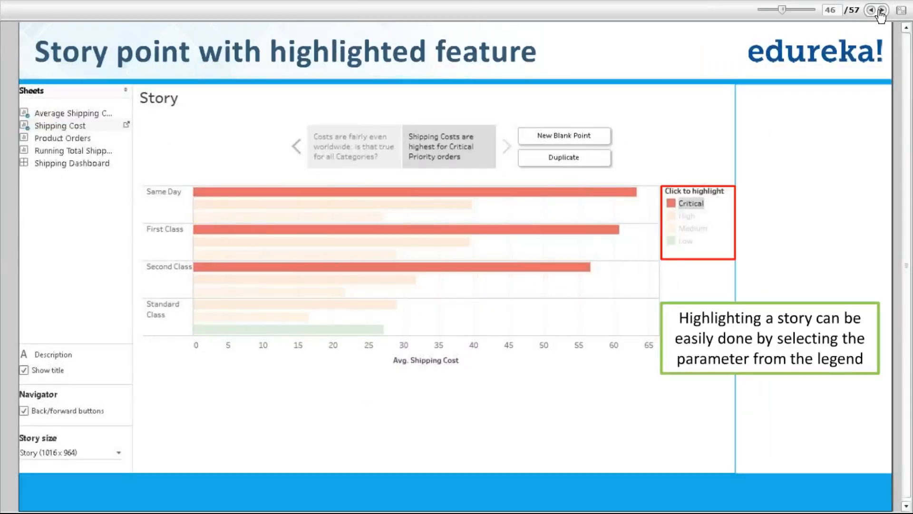
click(882, 10)
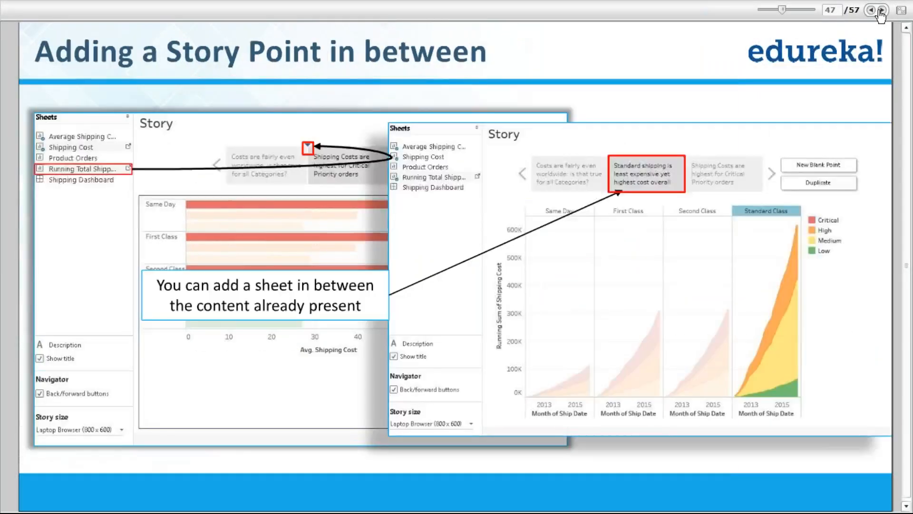
click(870, 10)
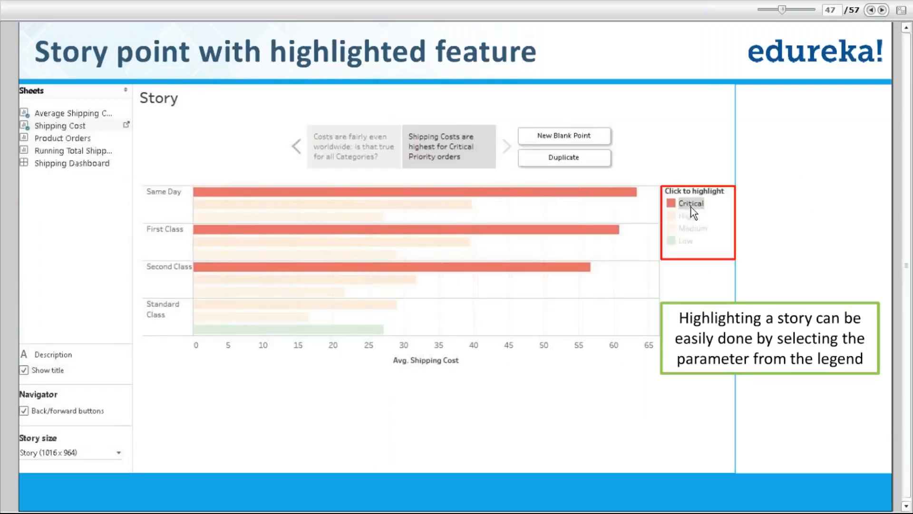
click(882, 10)
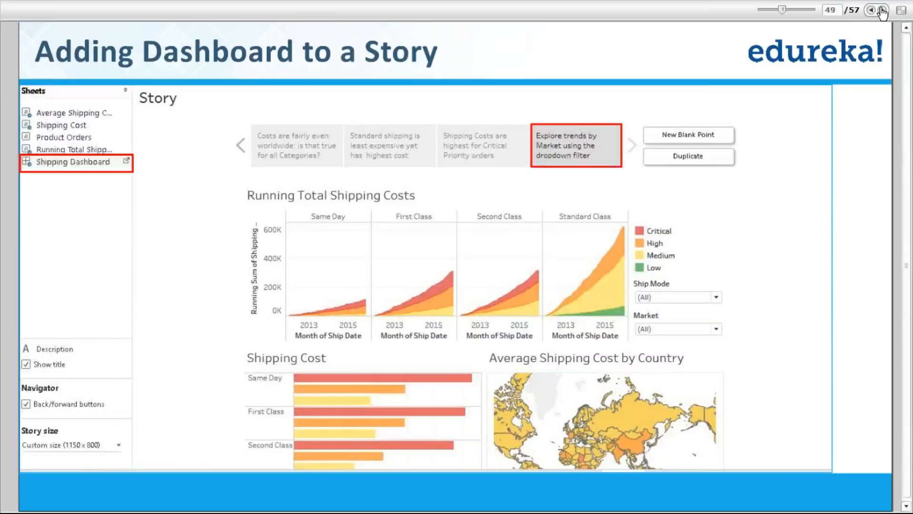
click(882, 11)
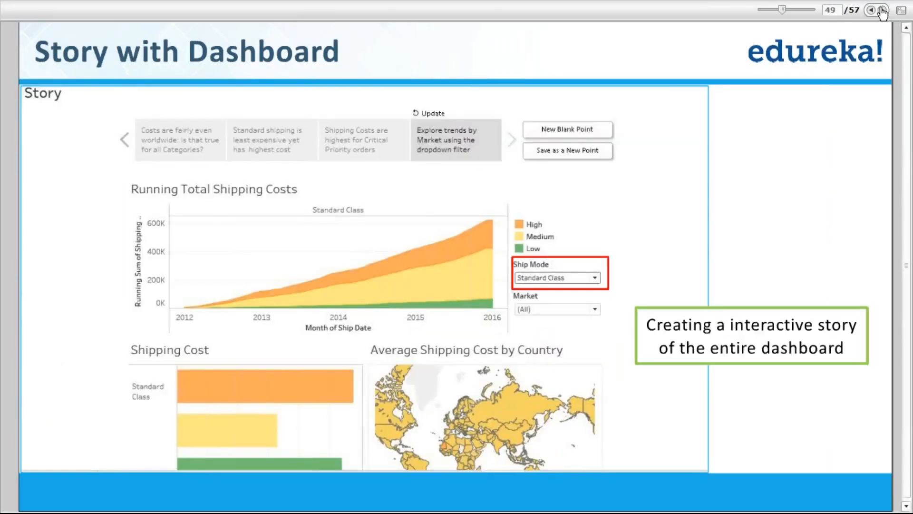
double_click(883, 11)
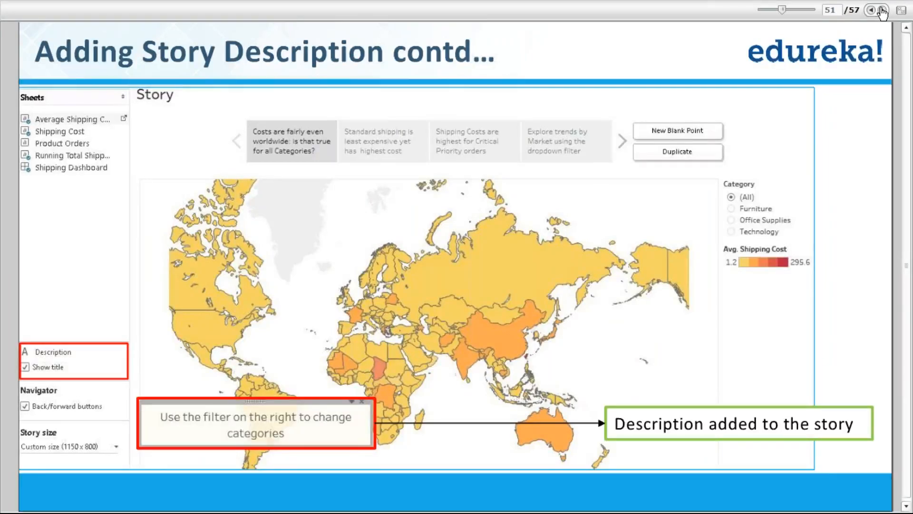
click(882, 10)
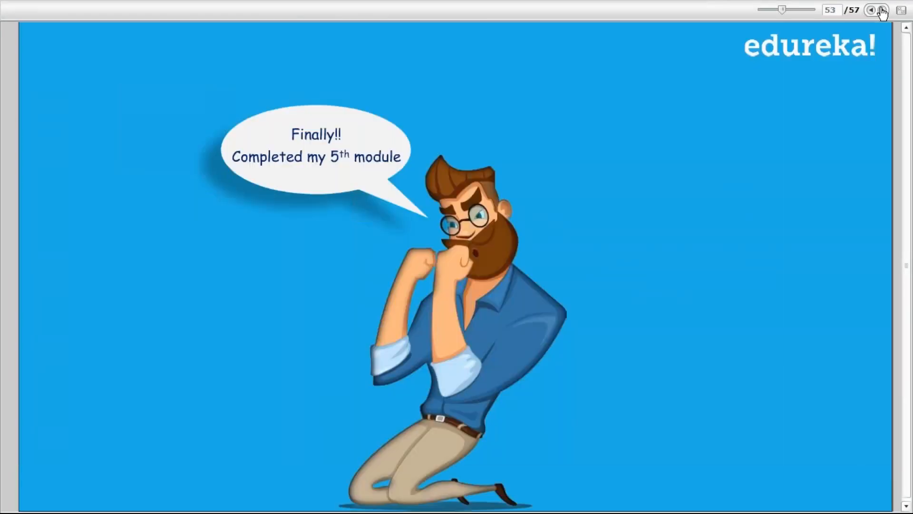
Switch to the browser window showing Wikipedia's 'Newspaper' article.
key(alt+Tab)
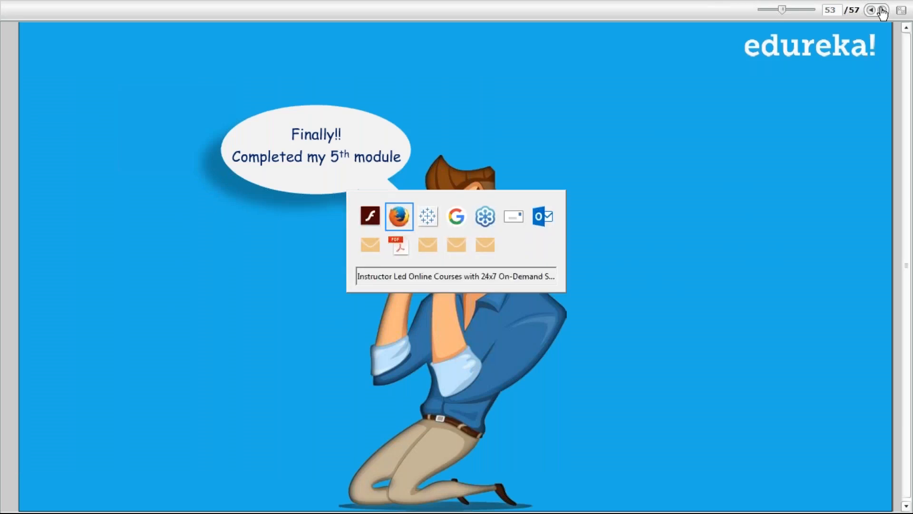
key(alt+Tab)
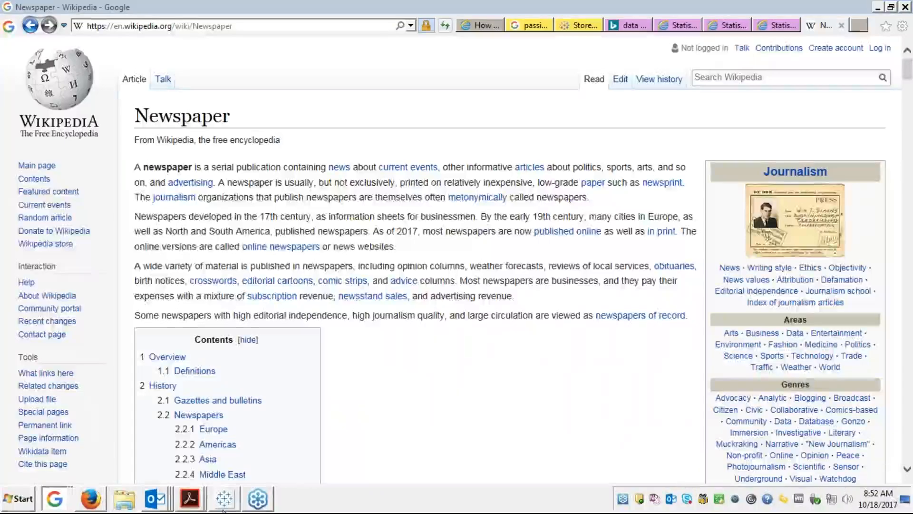
mouse_move(236, 496)
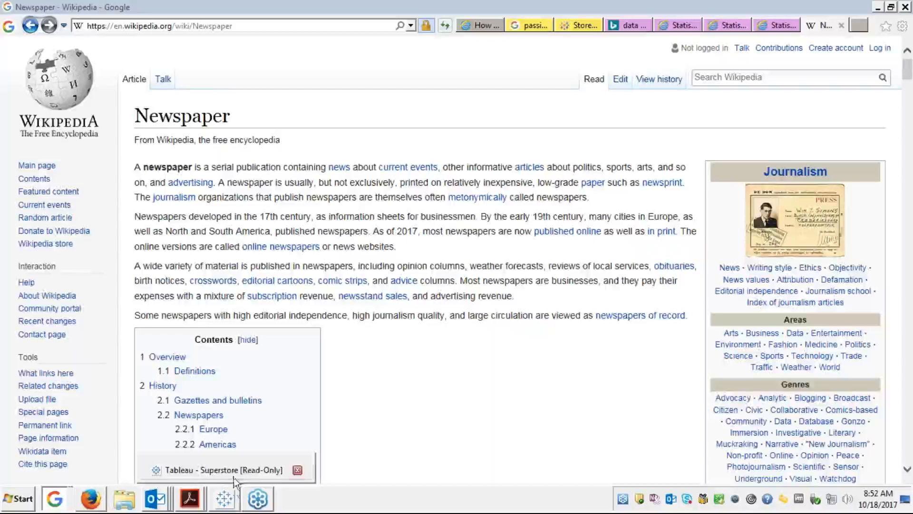
Restore the Tableau - Superstore window from the taskbar.
click(233, 469)
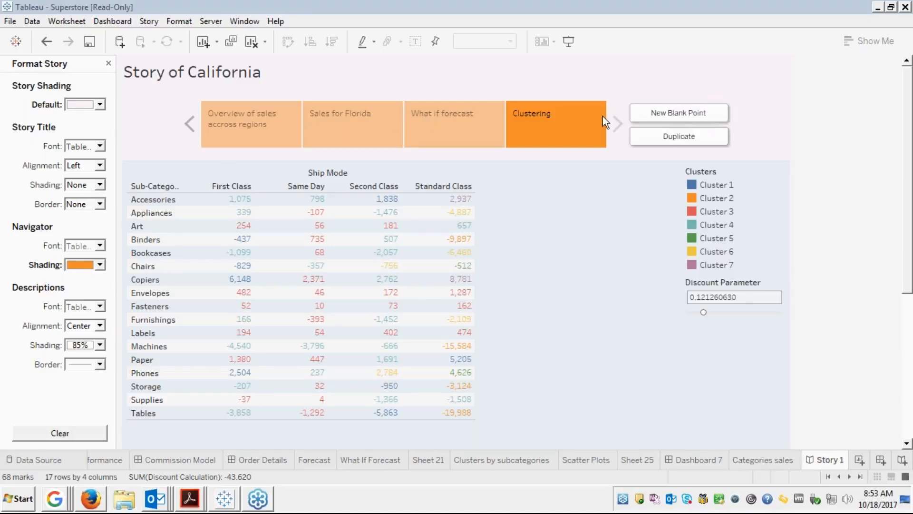
Close the Format Story pane and start Story > Export Image, proposing 'Story 1.jpg'.
click(108, 63)
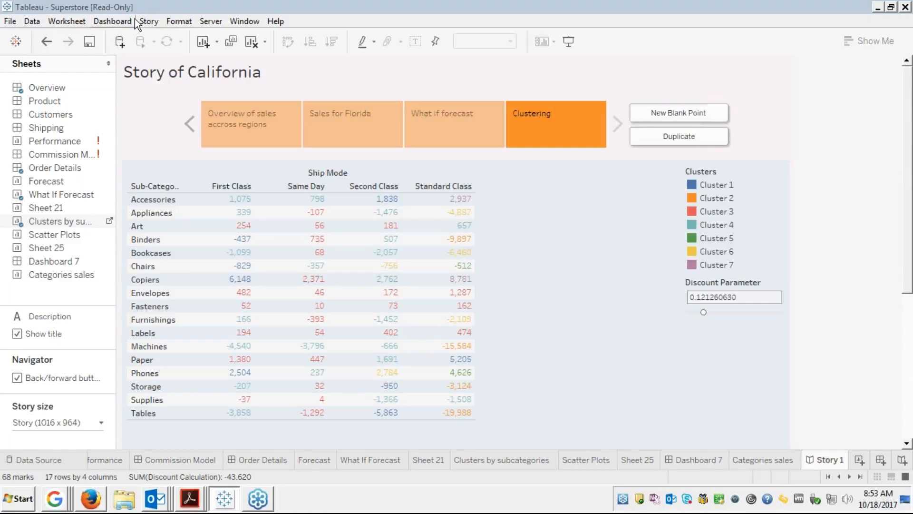
click(150, 22)
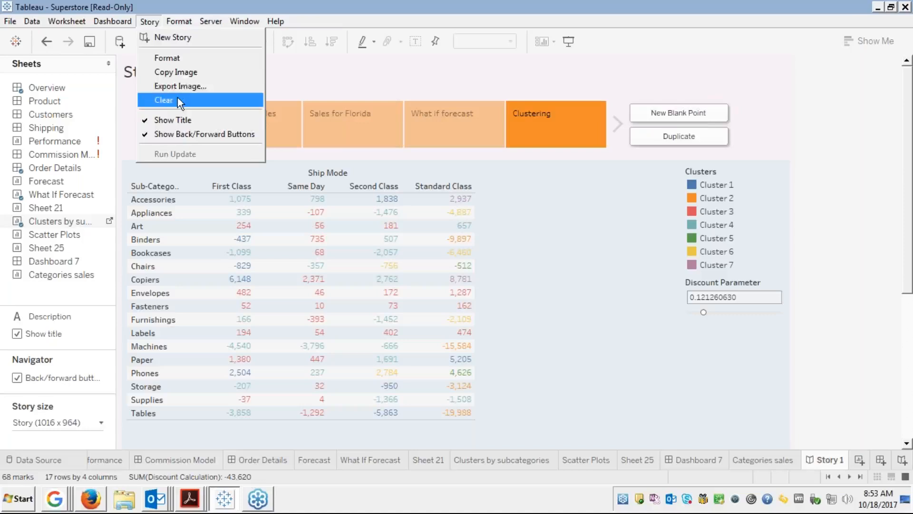
click(170, 86)
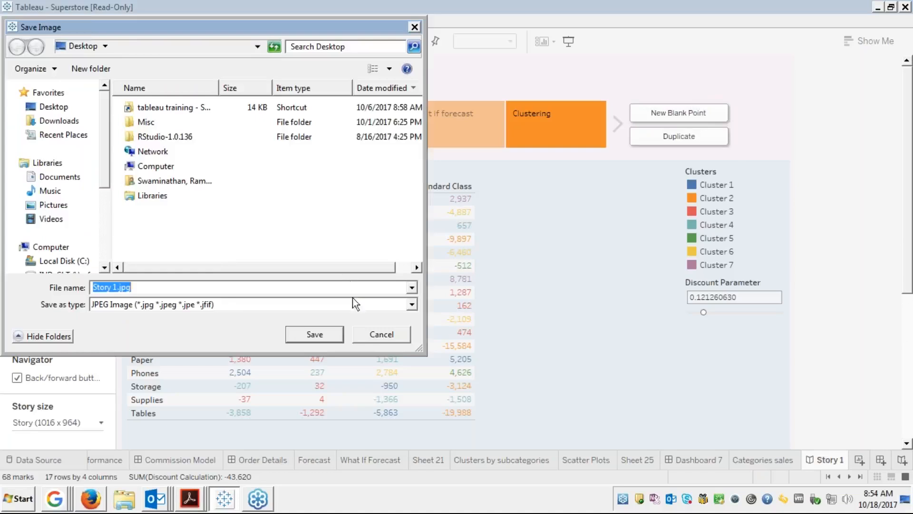
Cancel the Save Image dialog without exporting 'Story 1.jpg'.
click(375, 335)
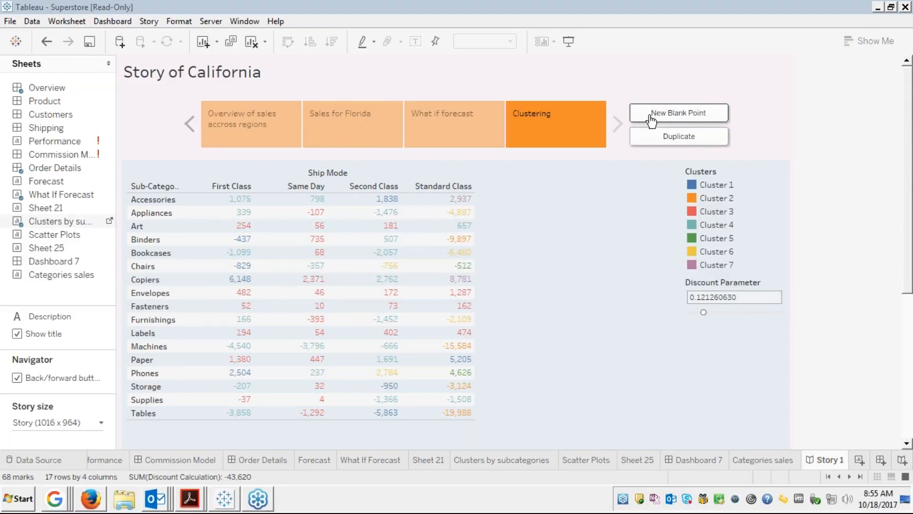
click(247, 124)
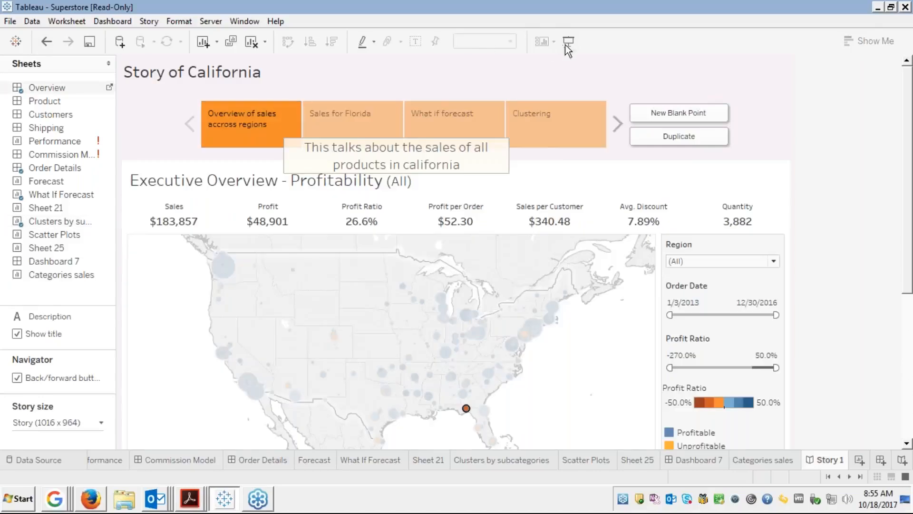
click(566, 44)
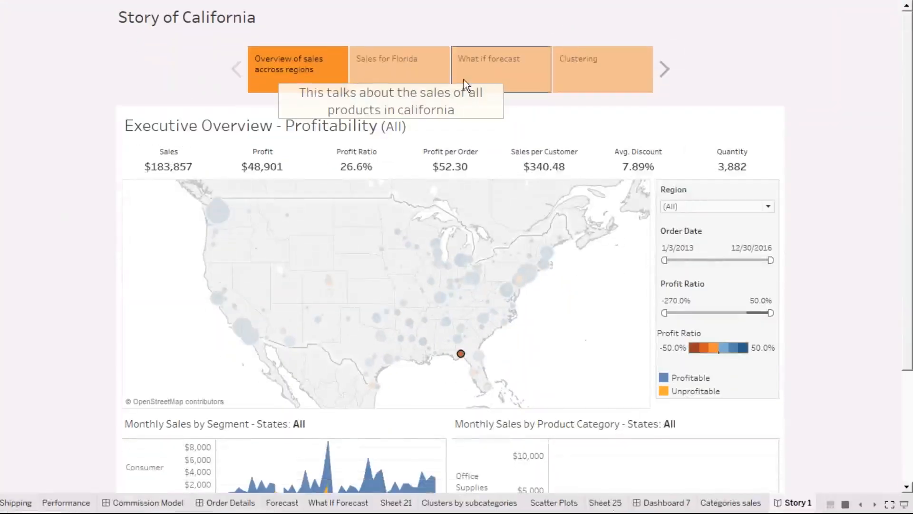
click(406, 75)
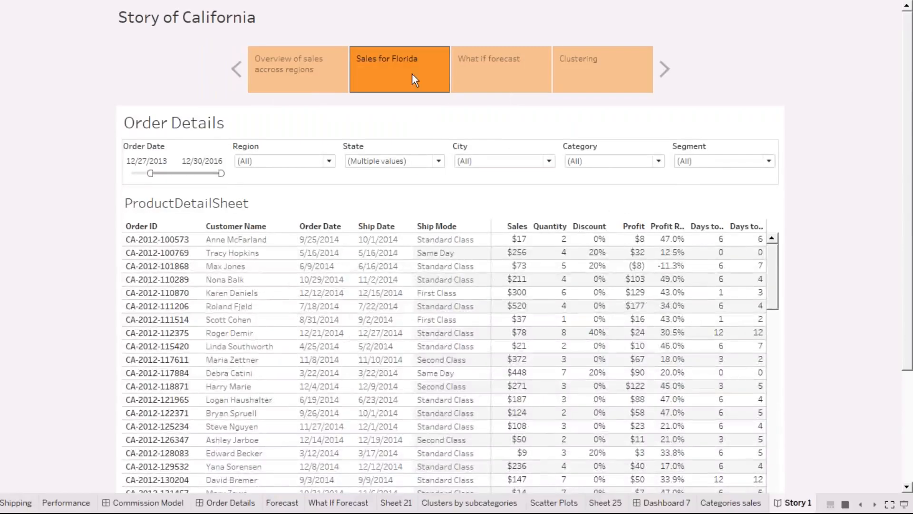
click(497, 72)
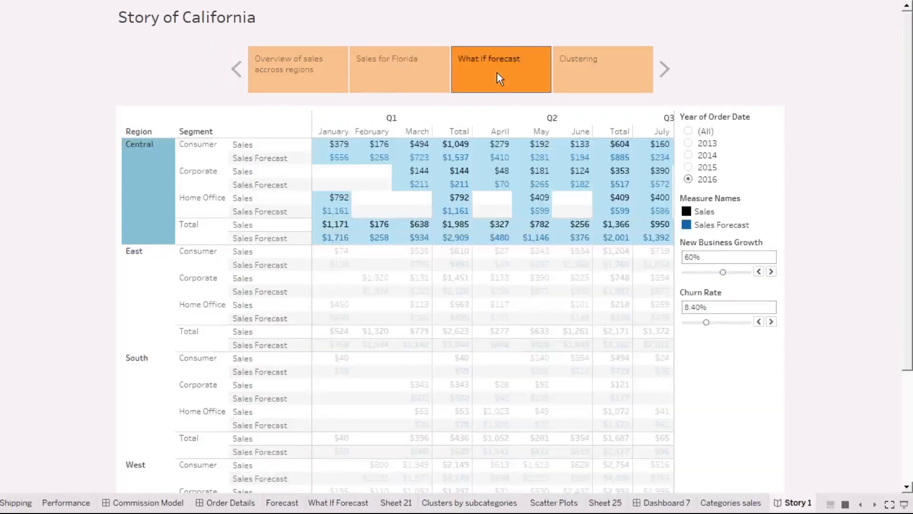
click(588, 79)
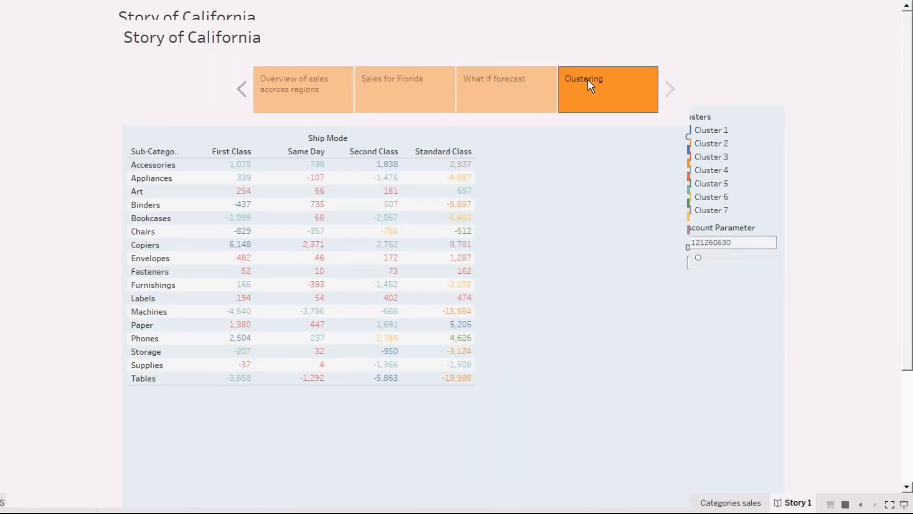
key(Escape)
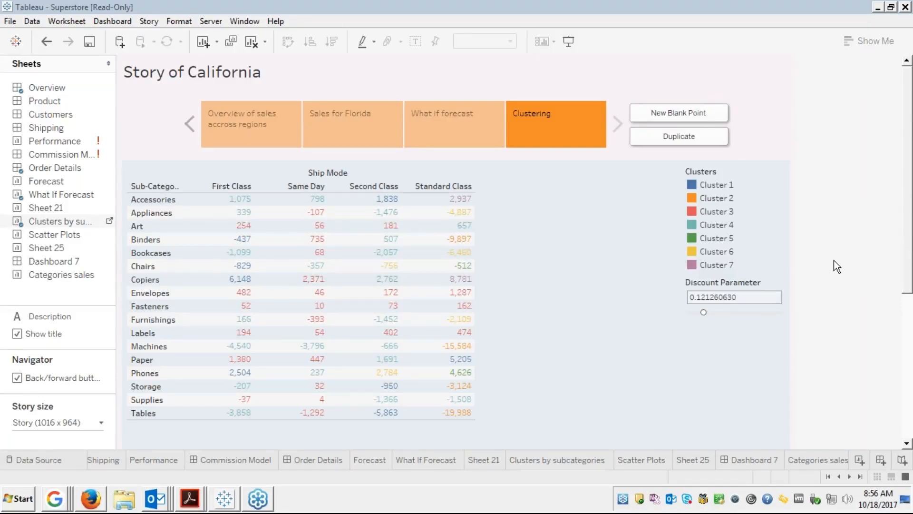
click(806, 308)
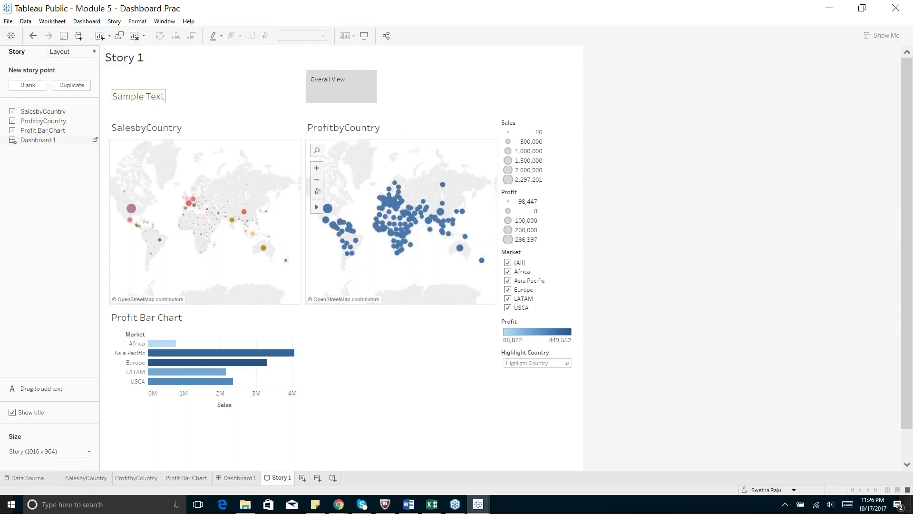
Create a new empty Story 2 next to Story 1.
mouse_move(391, 233)
mouse_move(396, 254)
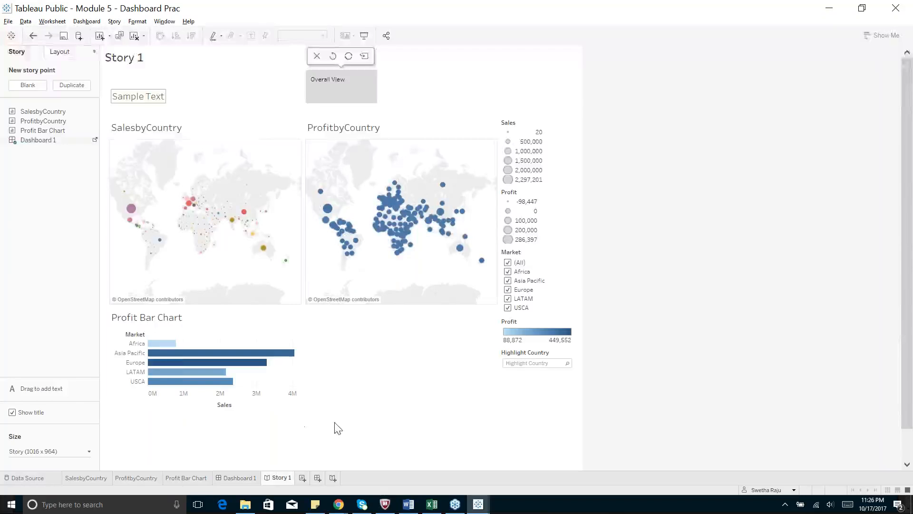
click(11, 506)
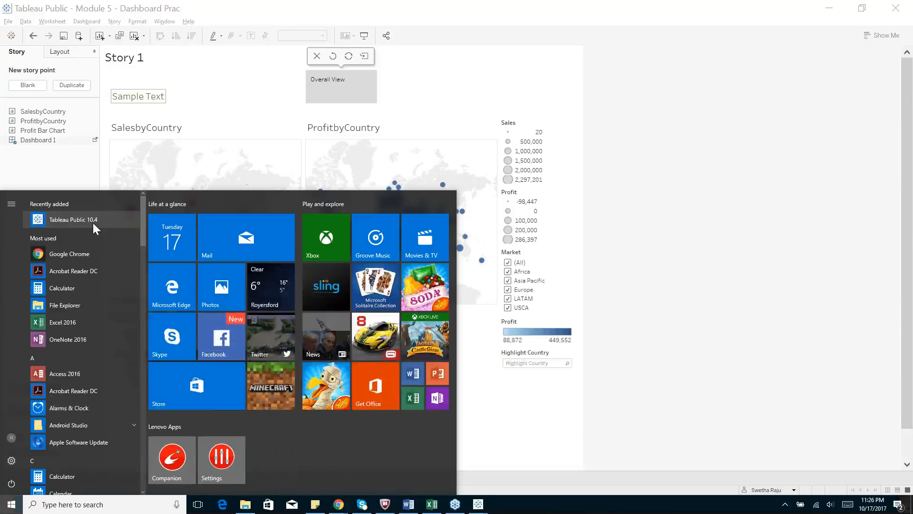
click(524, 452)
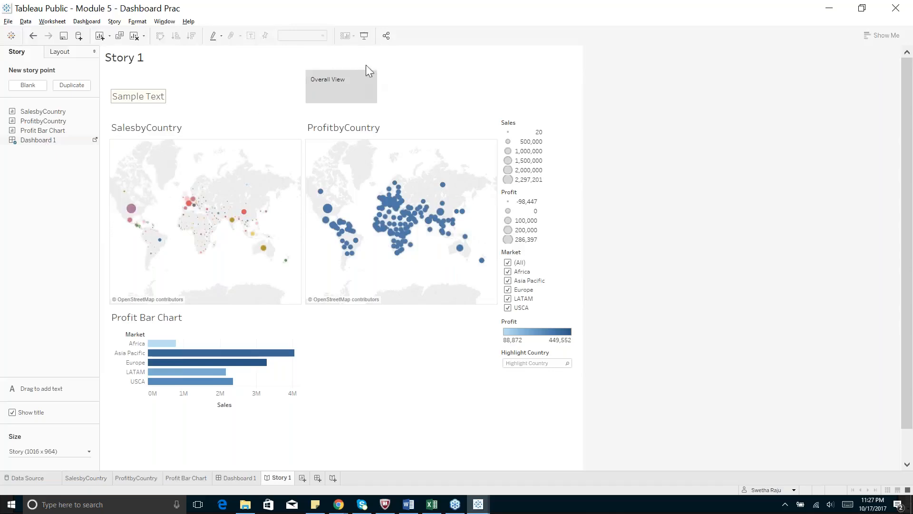
click(332, 478)
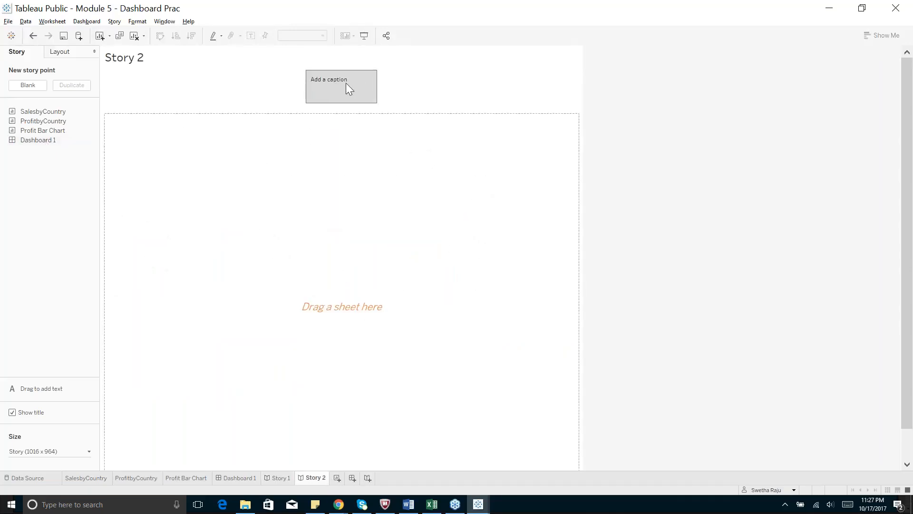
Place Dashboard 1 on Story 2's first point, filtering to Namibia and checking the Profit Bar Chart.
drag(33, 140, 304, 238)
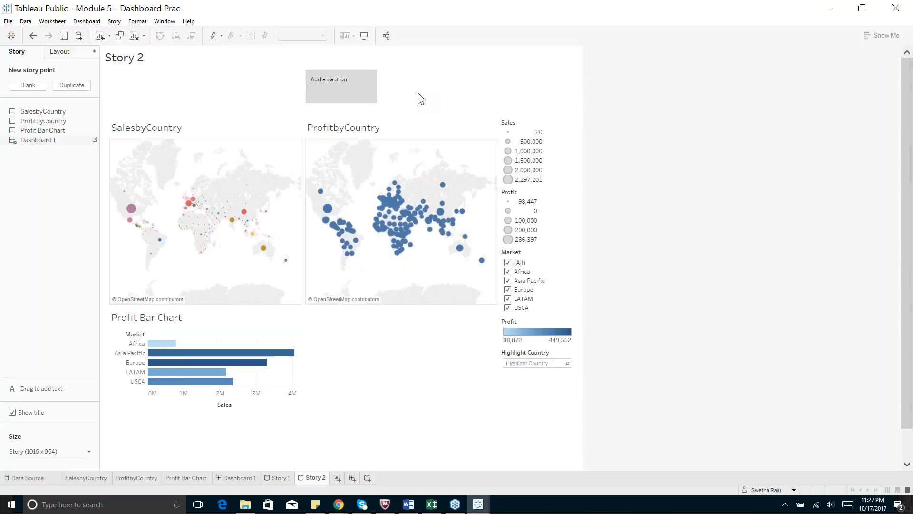
click(394, 246)
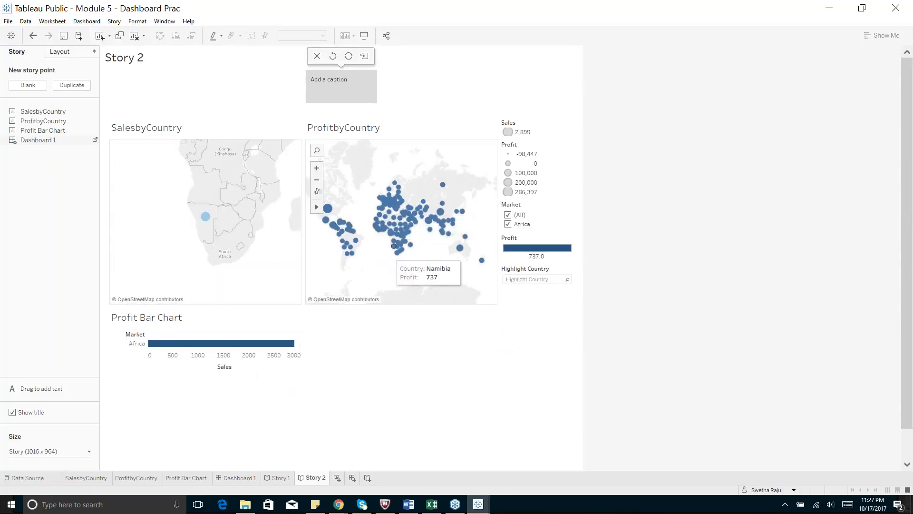
click(191, 478)
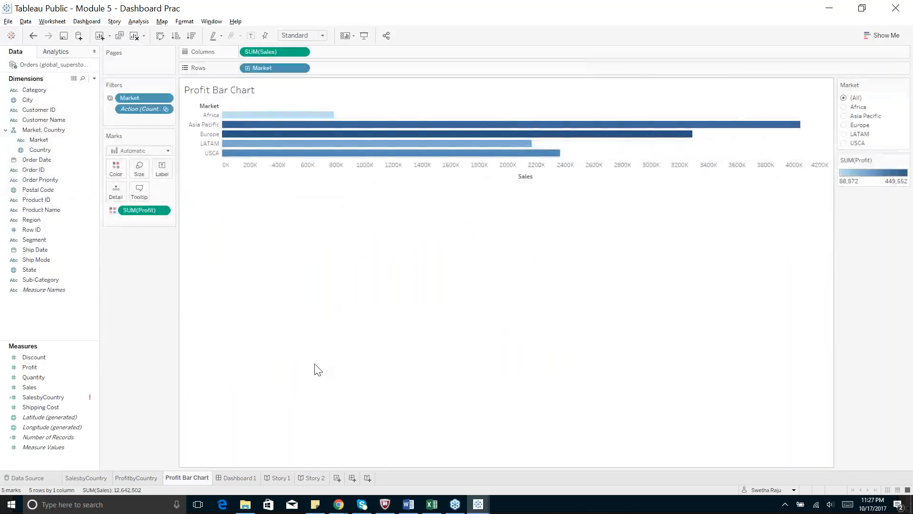
click(313, 478)
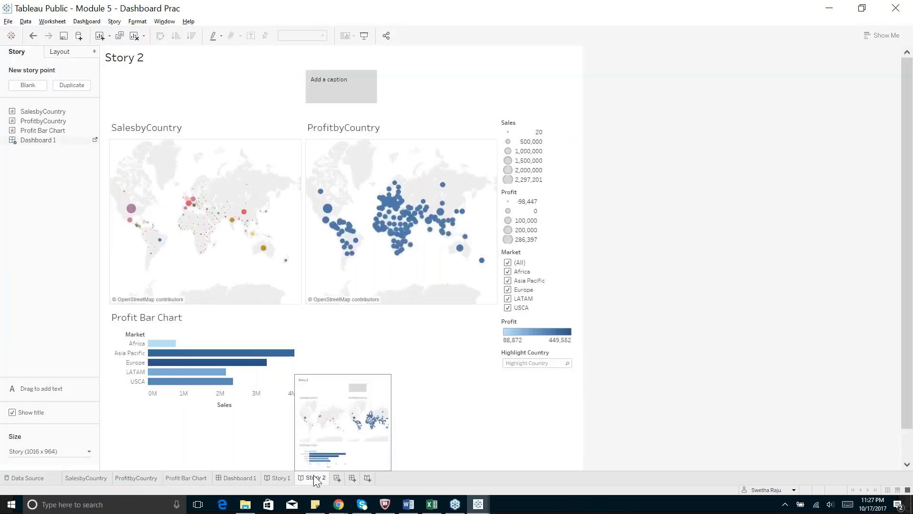
Replace Dashboard 1 with the Profit Bar Chart worksheet and select the point's caption.
drag(63, 132, 281, 259)
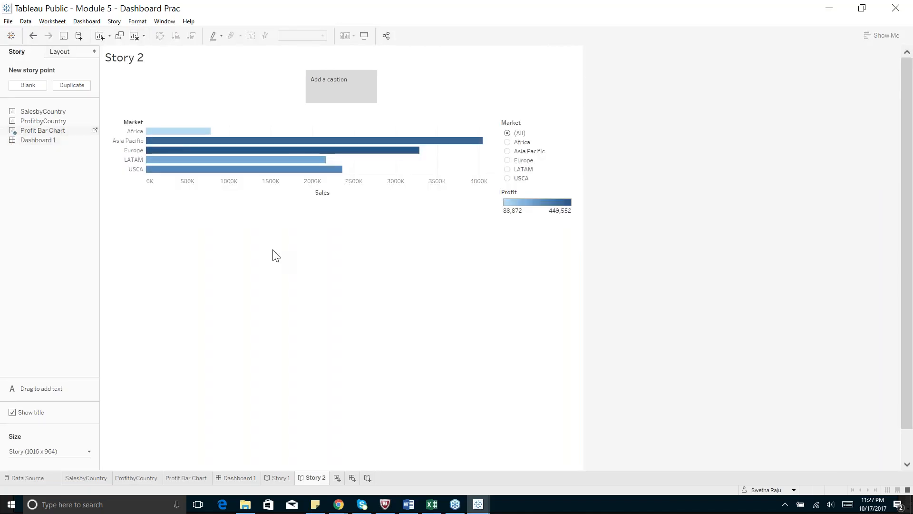
click(347, 86)
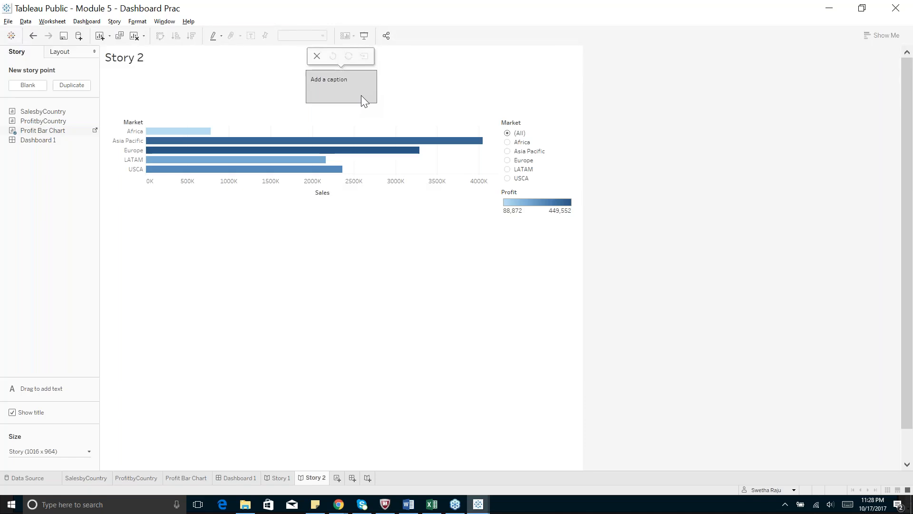
mouse_move(27, 148)
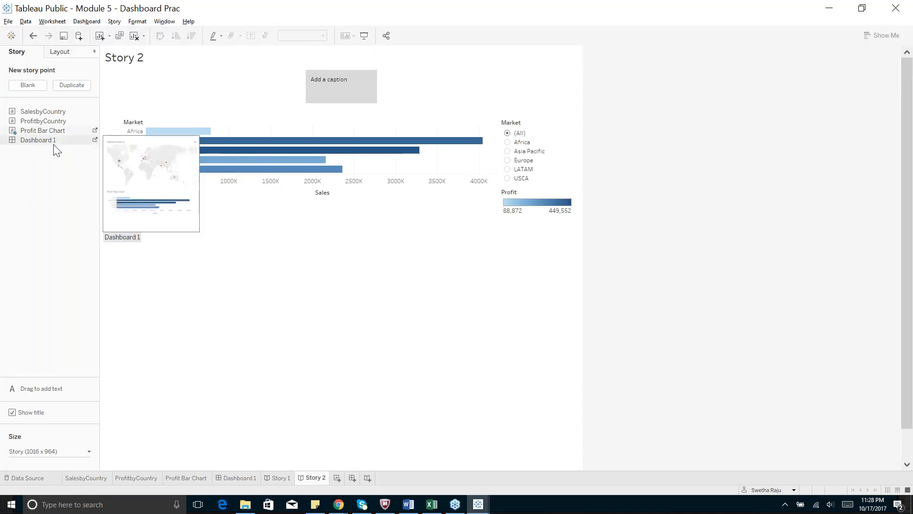
Add a second blank story point and save the Africa bar highlight into point 1.
click(24, 86)
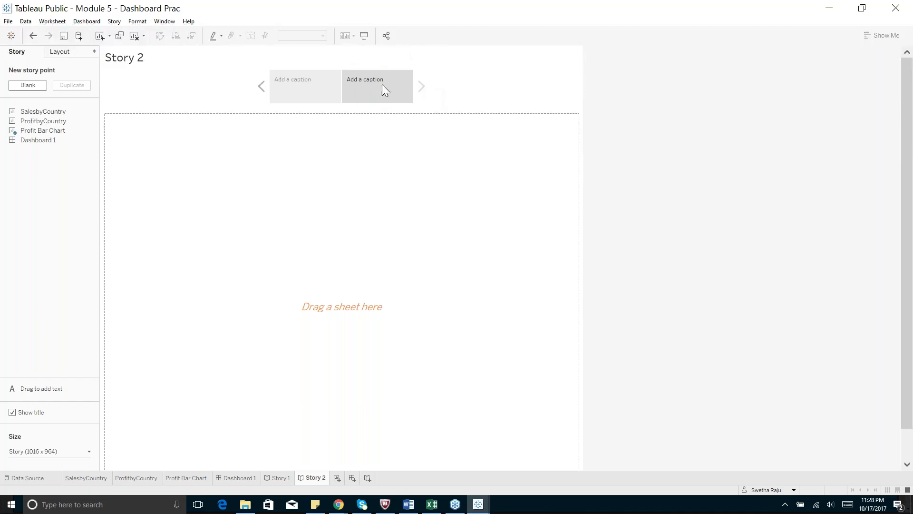
click(298, 79)
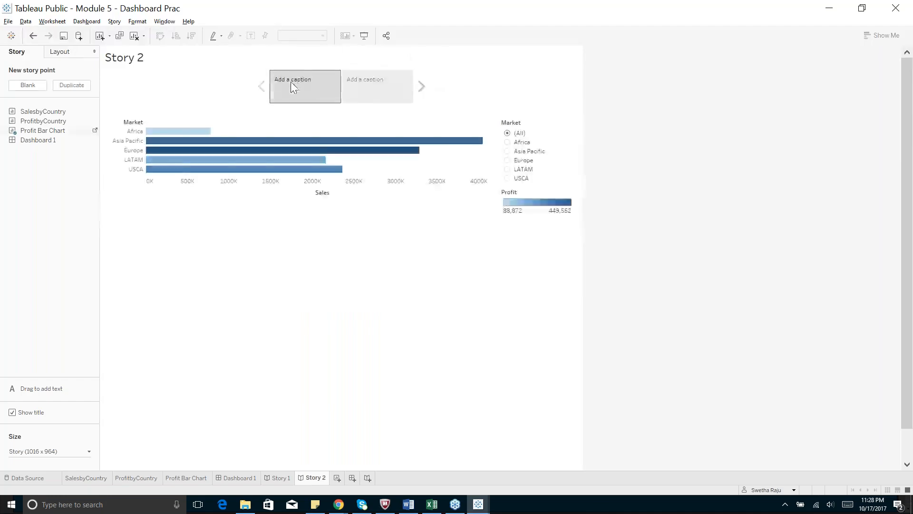
click(373, 89)
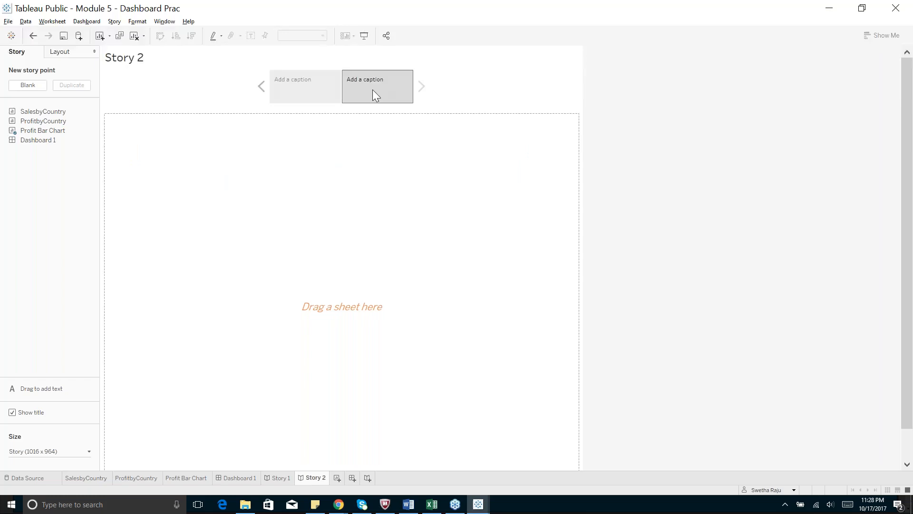
click(312, 83)
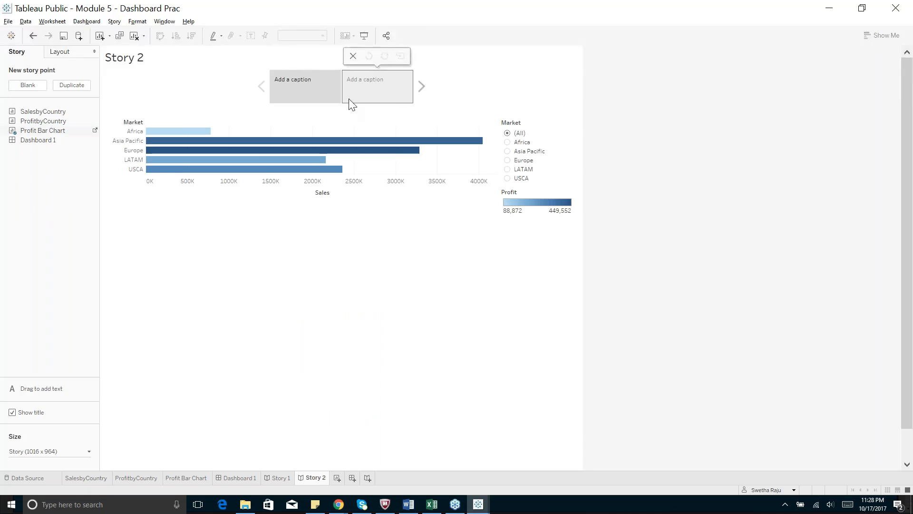
click(190, 132)
click(381, 102)
click(380, 98)
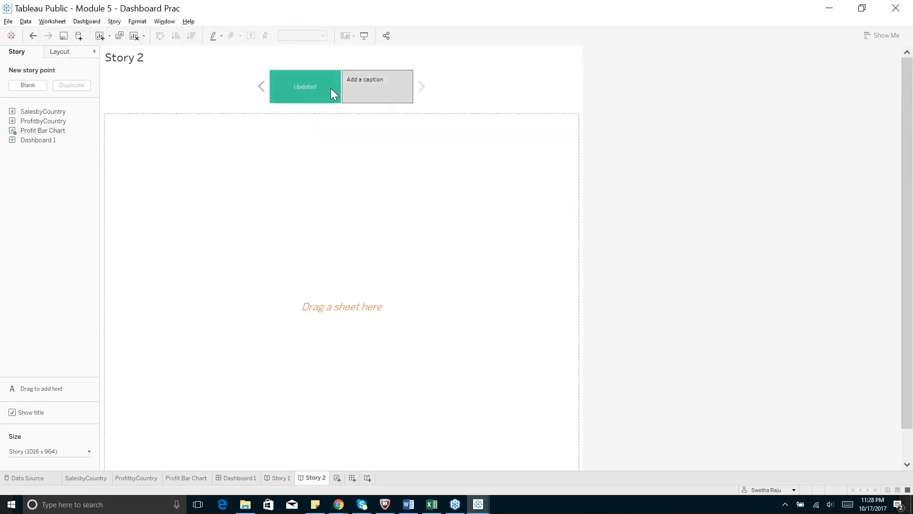
Add a third blank point and put the Profit Bar Chart on point 2.
click(38, 86)
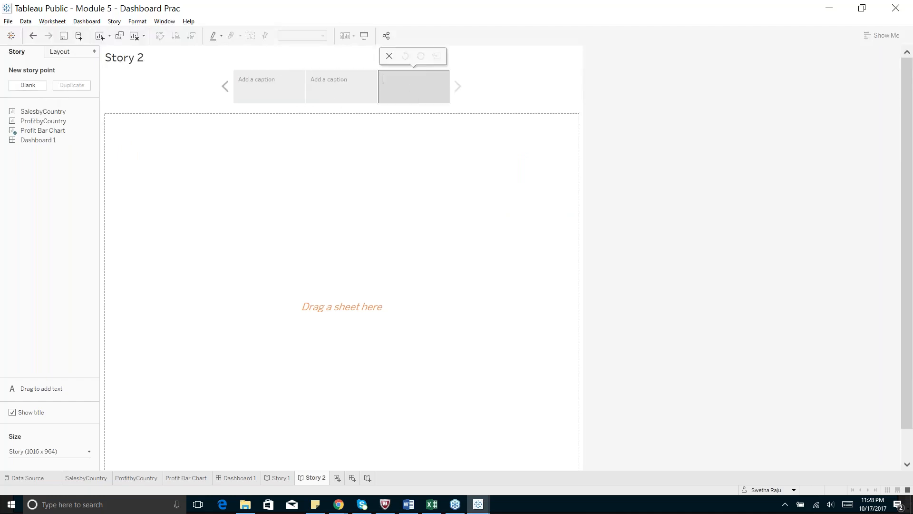
click(332, 85)
click(275, 85)
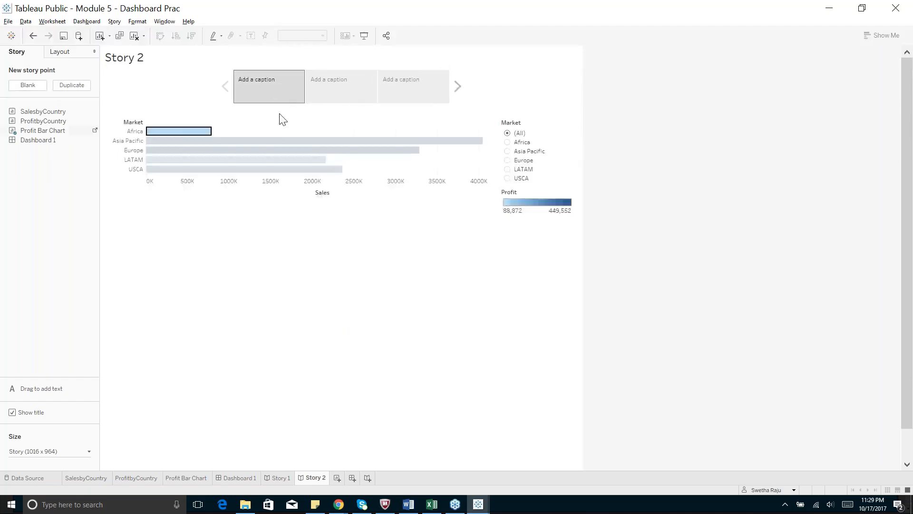
click(332, 97)
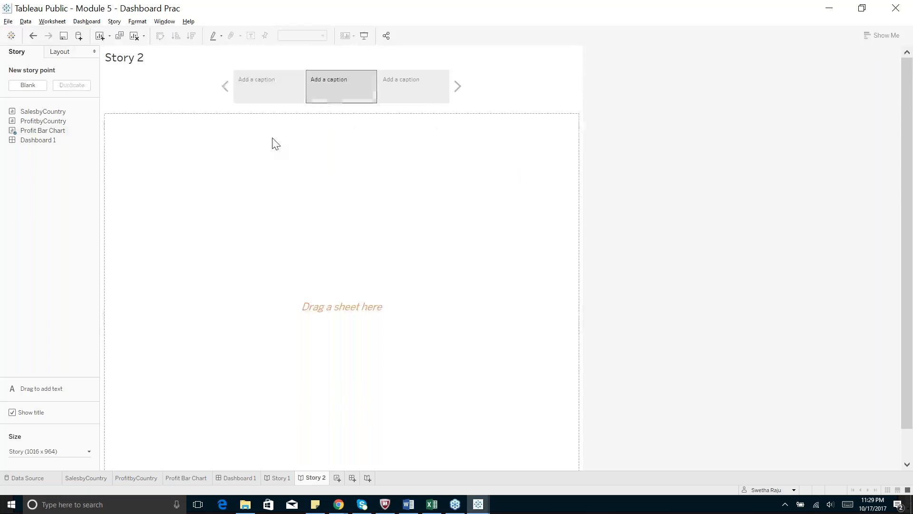
drag(45, 132, 243, 210)
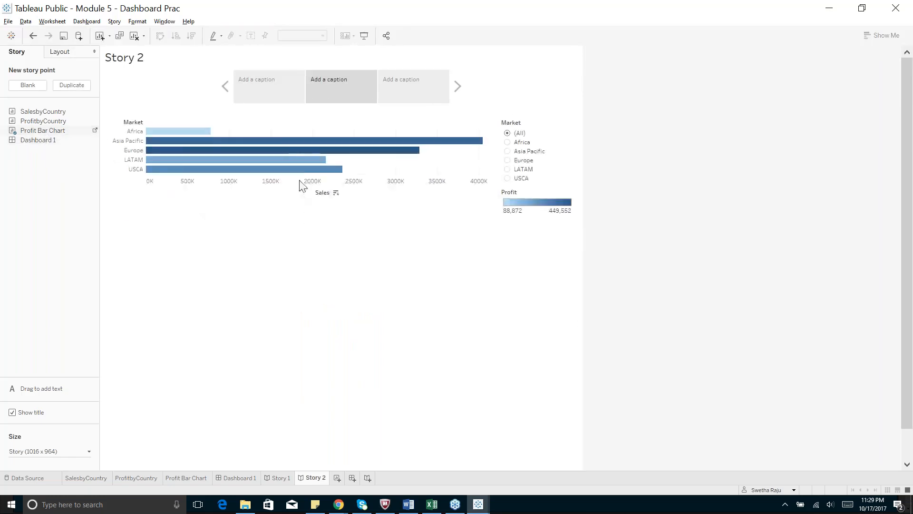
mouse_move(299, 174)
click(261, 88)
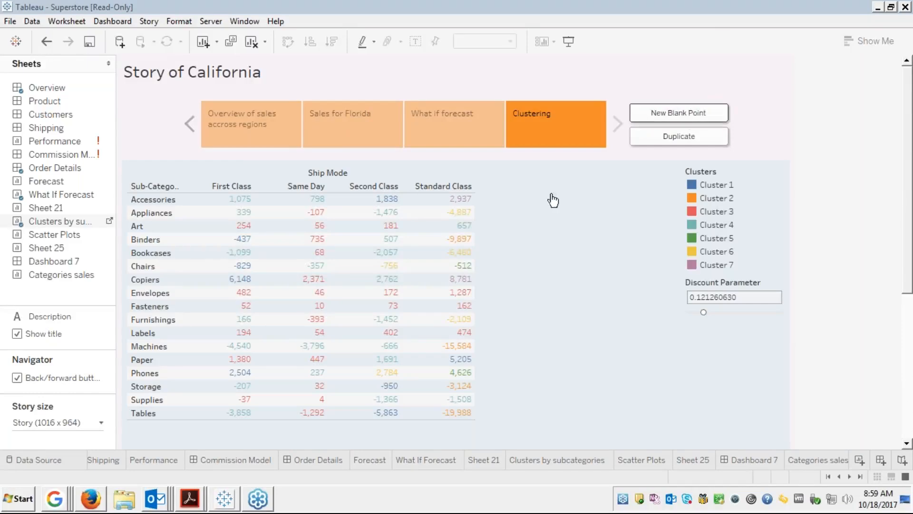
Bring the Firefox window with the Module 5 presentation to the front.
mouse_move(96, 503)
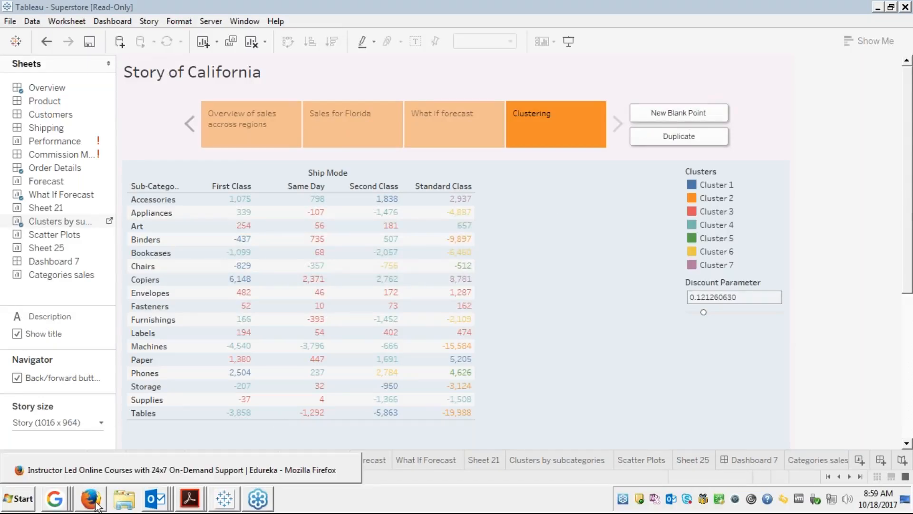
click(103, 470)
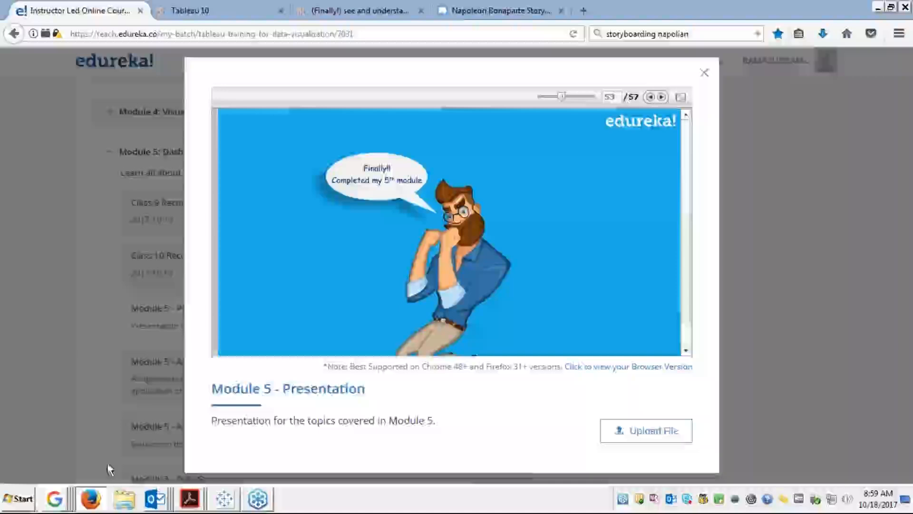
Close the Module 5 presentation viewer and reload the Tableau course page twice.
click(705, 74)
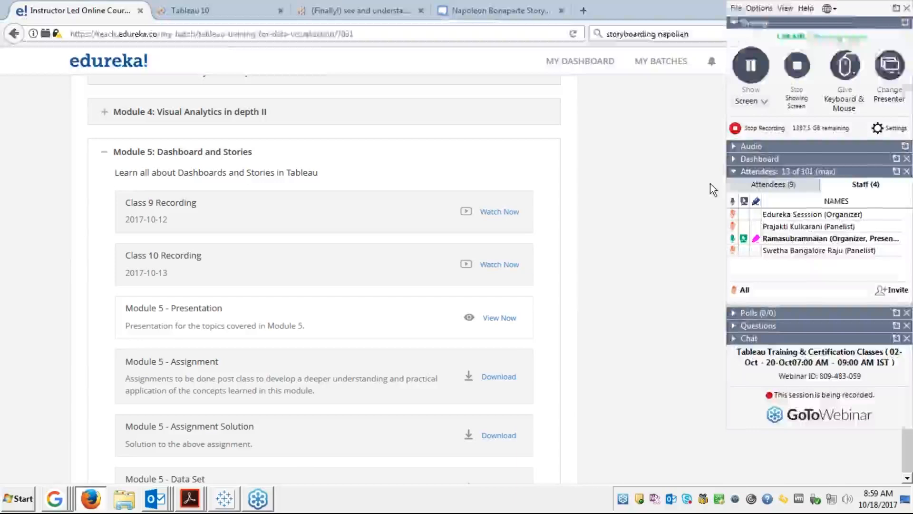
click(317, 33)
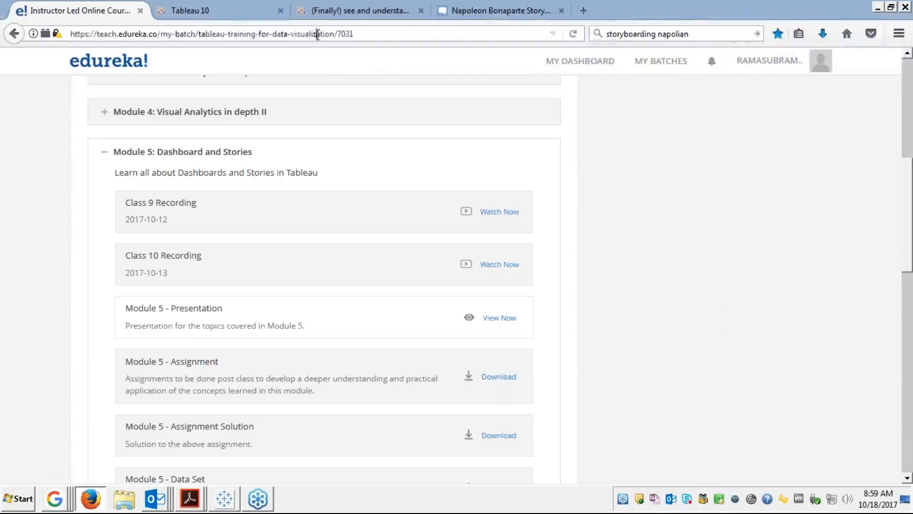
key(Return)
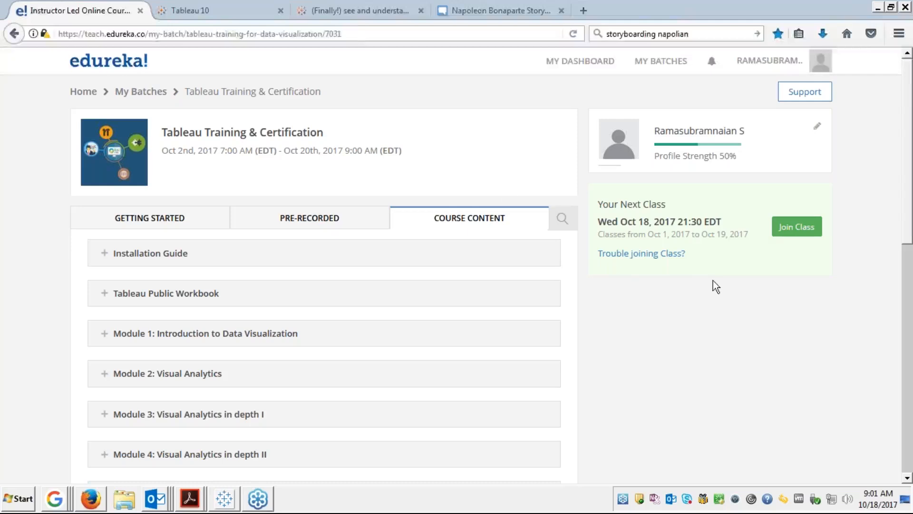
click(355, 33)
key(Return)
Back in Tableau, view the 'What if forecast' point, then 'Overview of sales accross regions'.
click(232, 506)
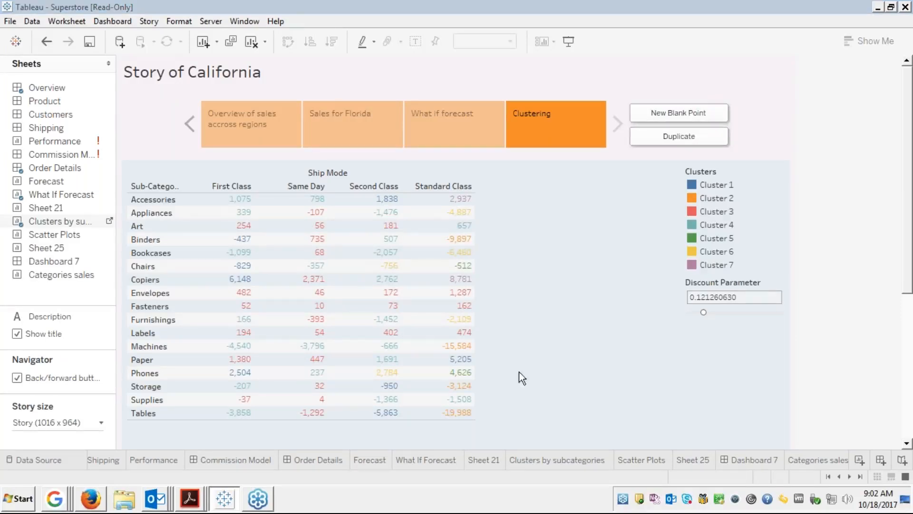
click(424, 122)
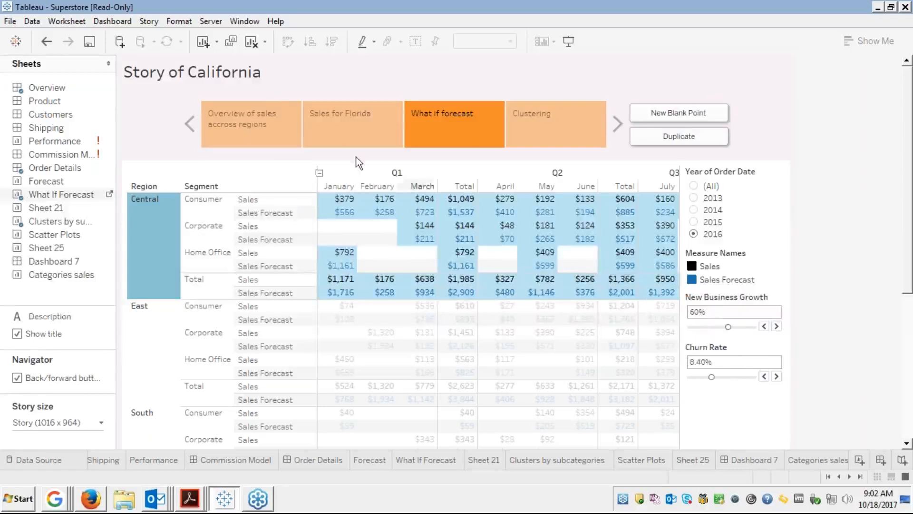
click(247, 112)
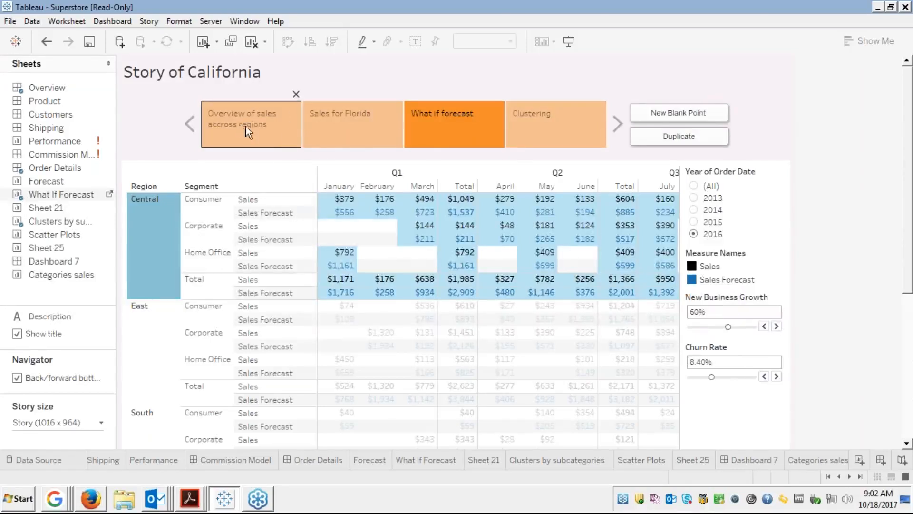
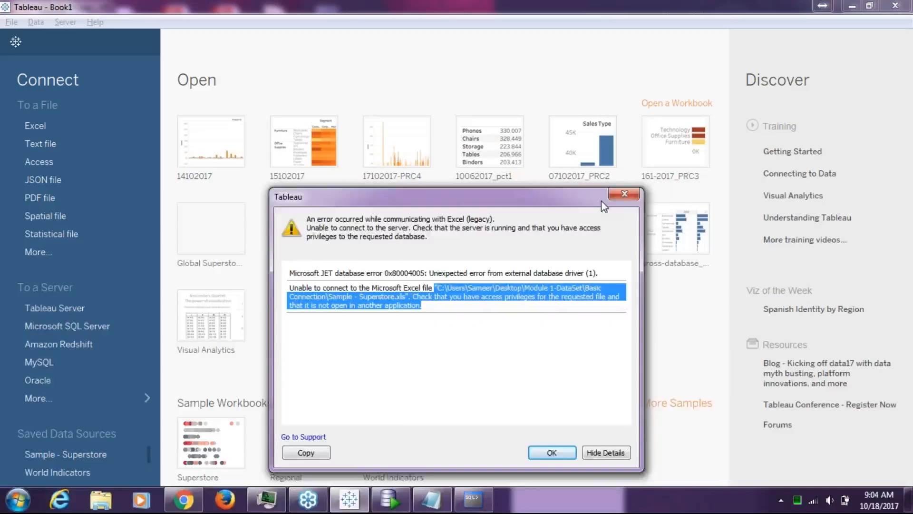
Reopen Sample - Superstore via the legacy Excel connection, read the error details, then dismiss the error.
click(622, 194)
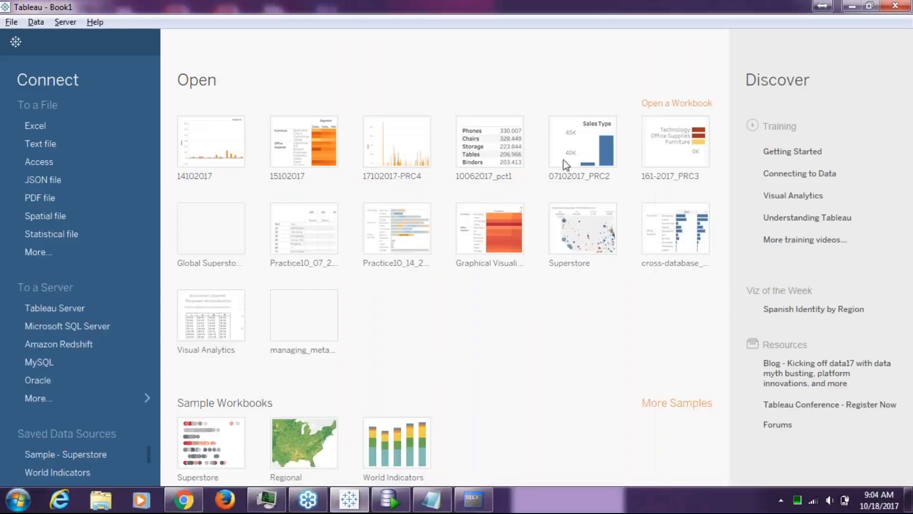
click(106, 126)
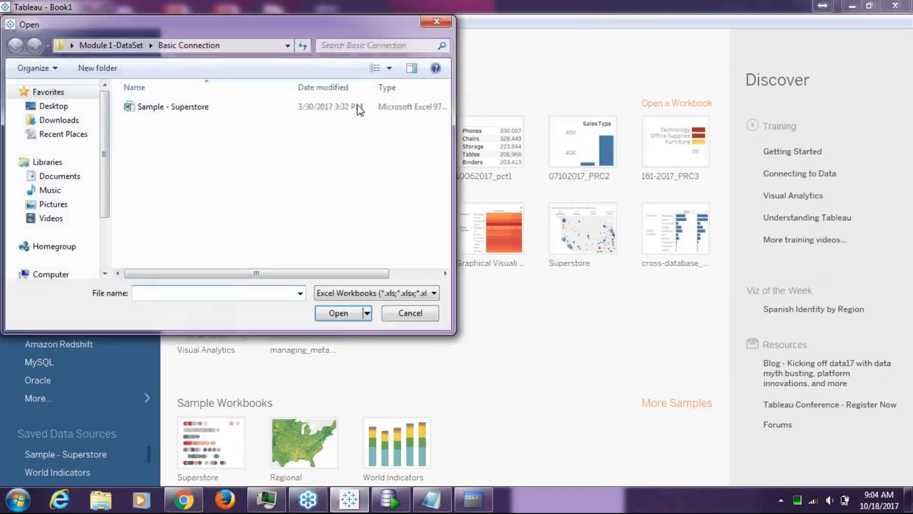
click(357, 107)
click(367, 314)
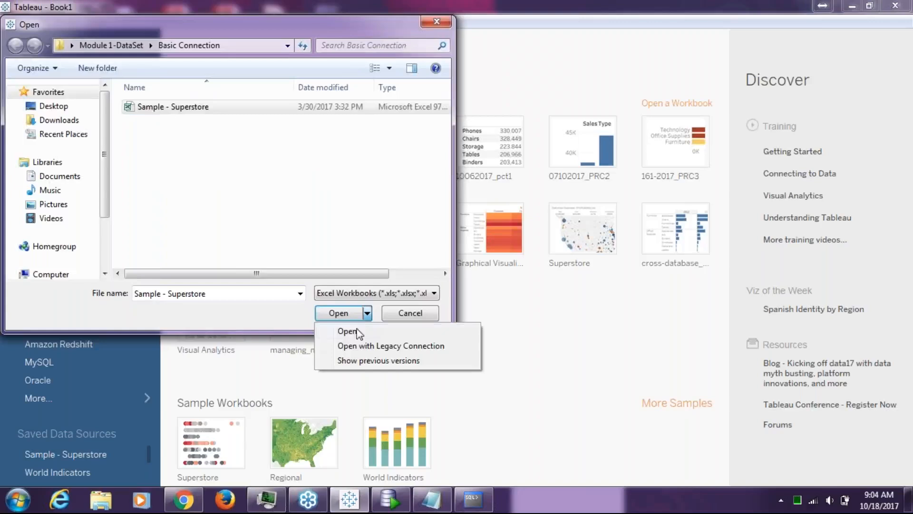
click(354, 346)
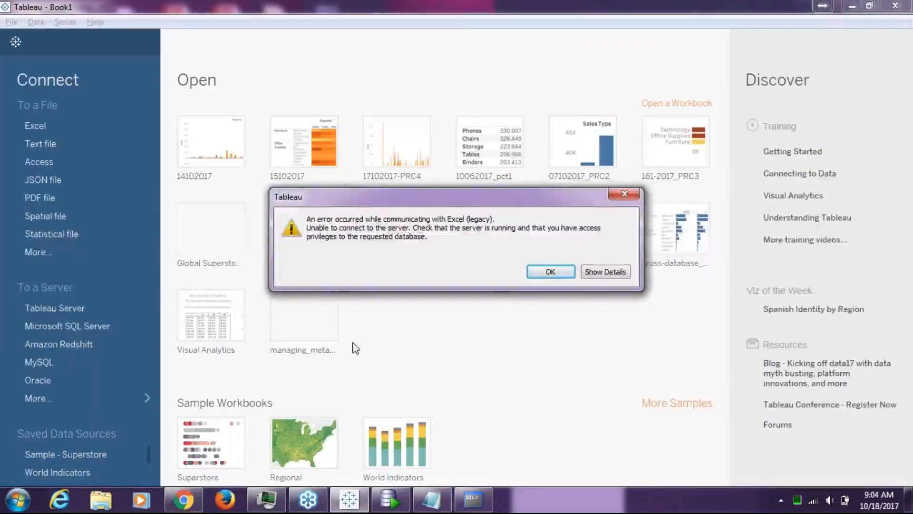
click(618, 274)
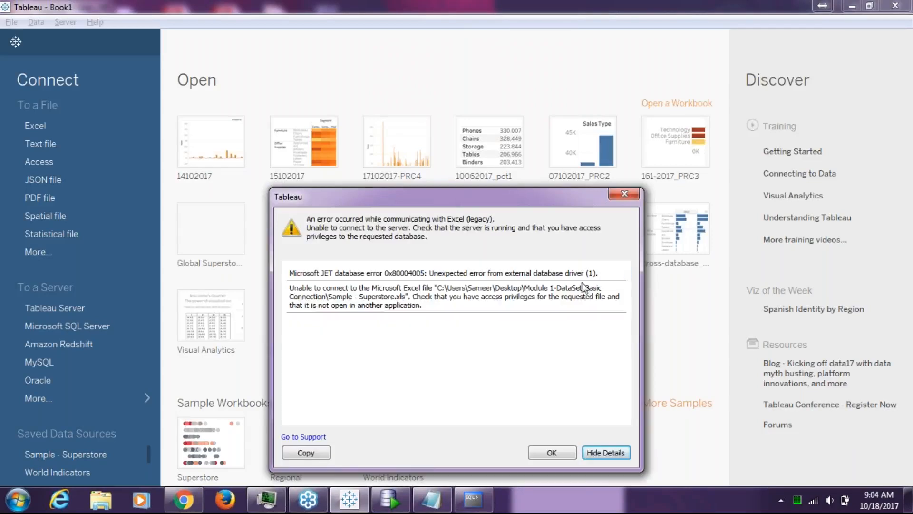
click(613, 197)
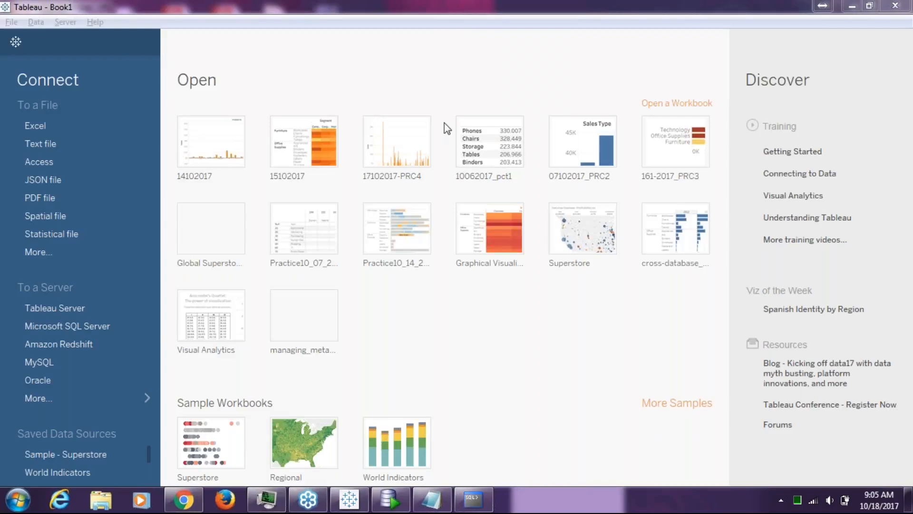
Retry Sample - Superstore's legacy Excel connection and highlight the JET database error 0x80004005 code.
click(29, 126)
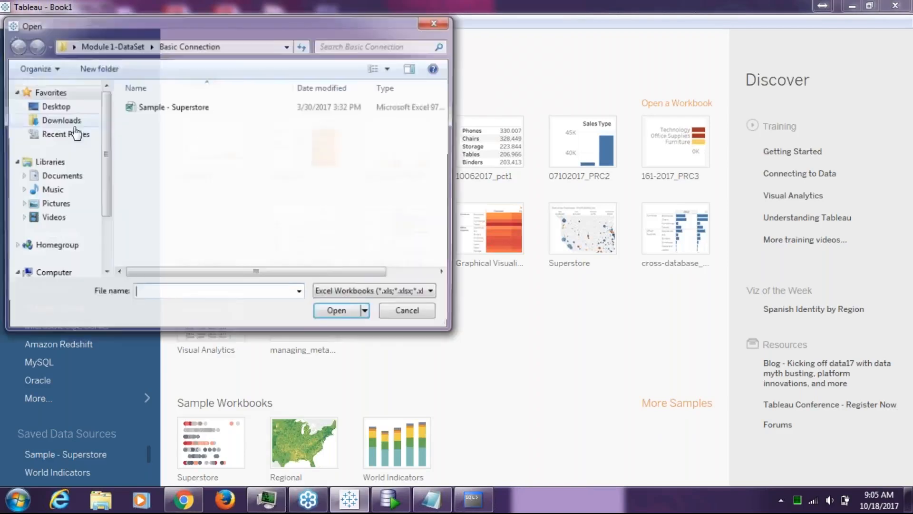
click(210, 110)
click(367, 314)
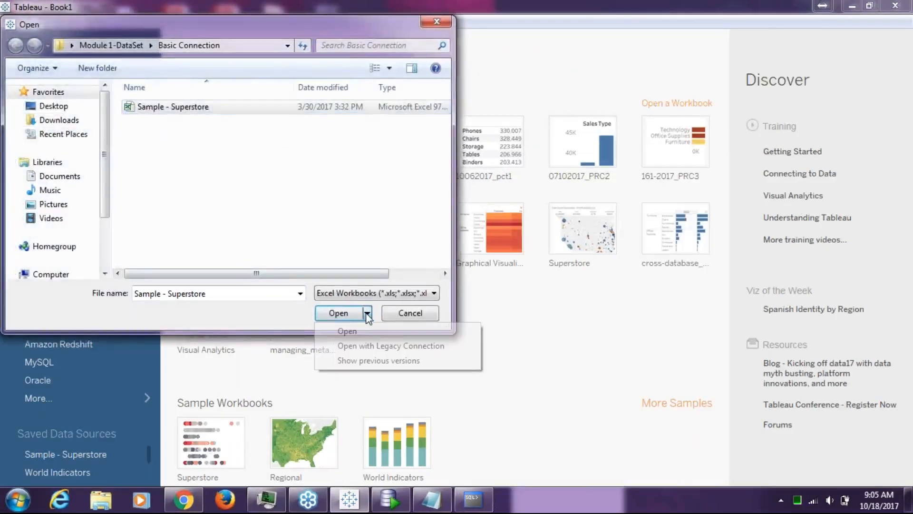
click(361, 345)
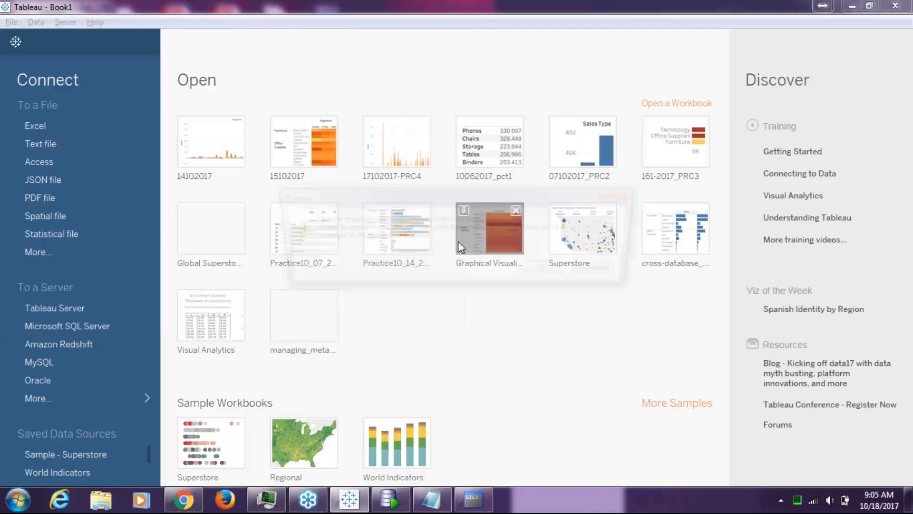
click(594, 270)
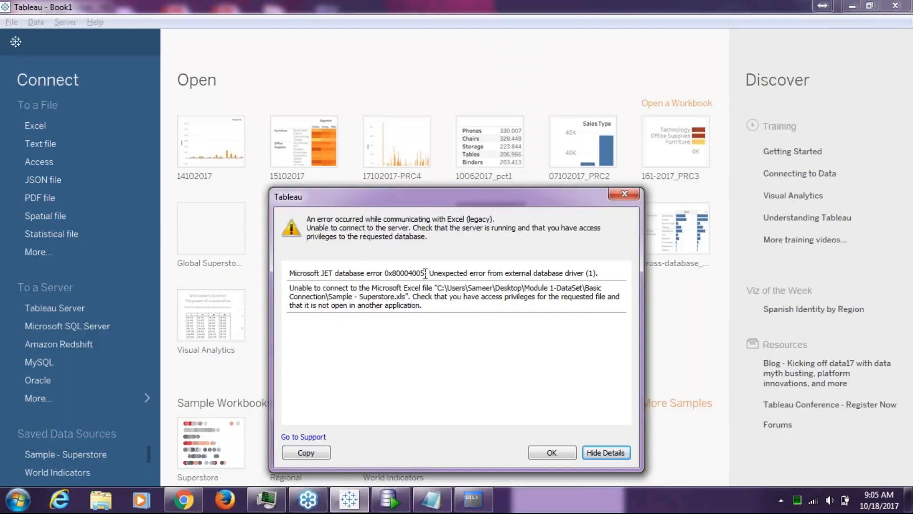
drag(425, 273, 293, 276)
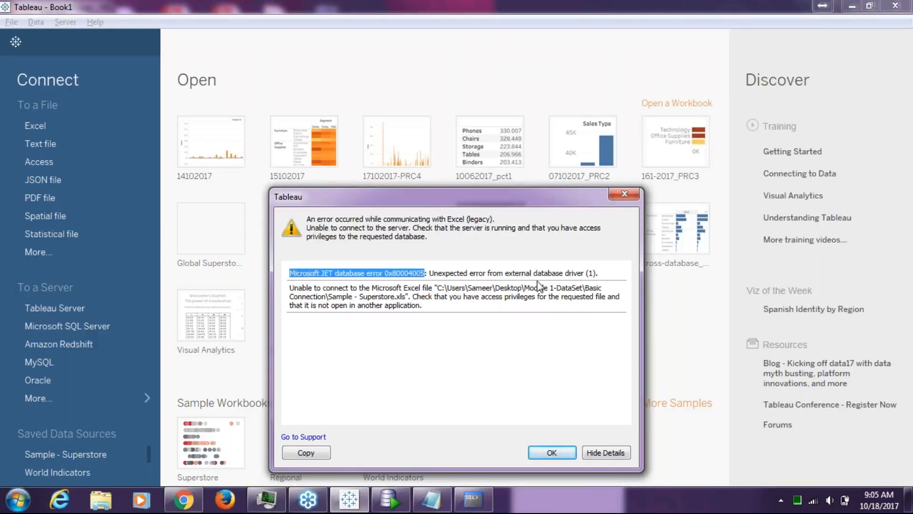
key(alt+Tab)
key(alt+Tab)
click(772, 247)
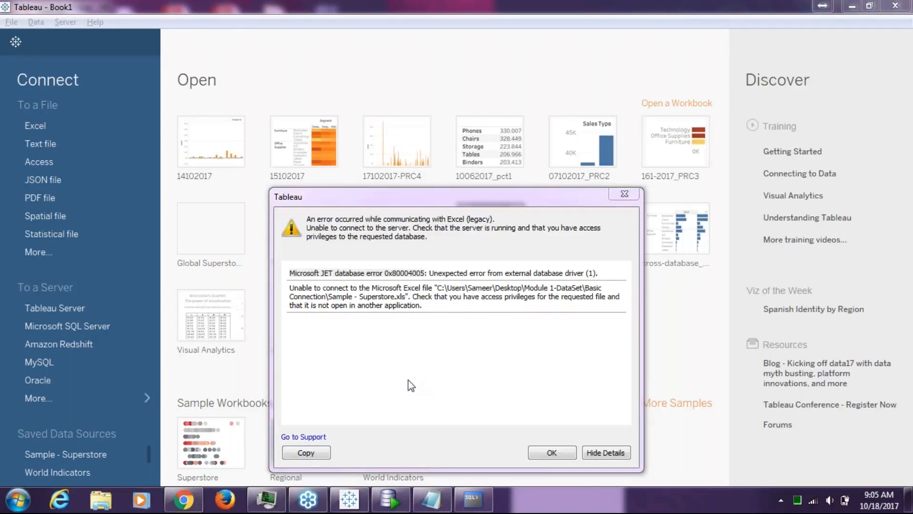
In a new Chrome tab, search Google for 'tableau legacy connections driver download'.
click(183, 500)
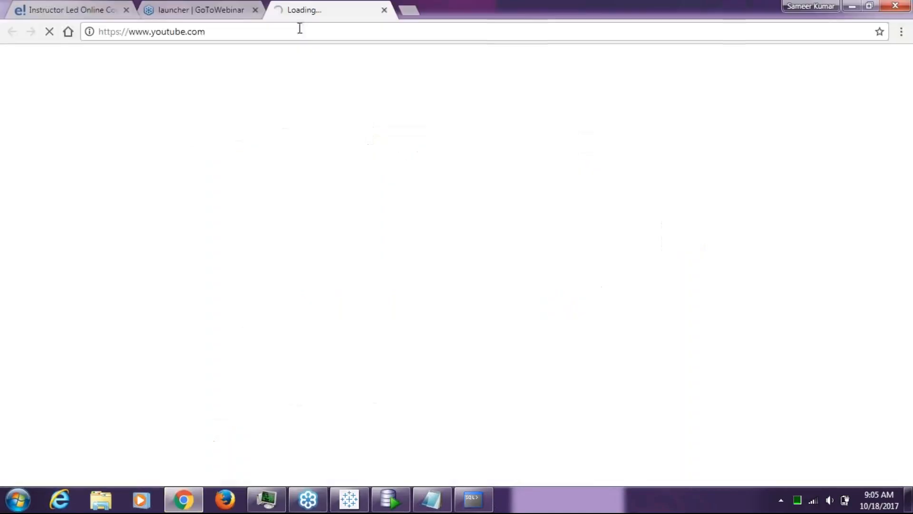
click(411, 8)
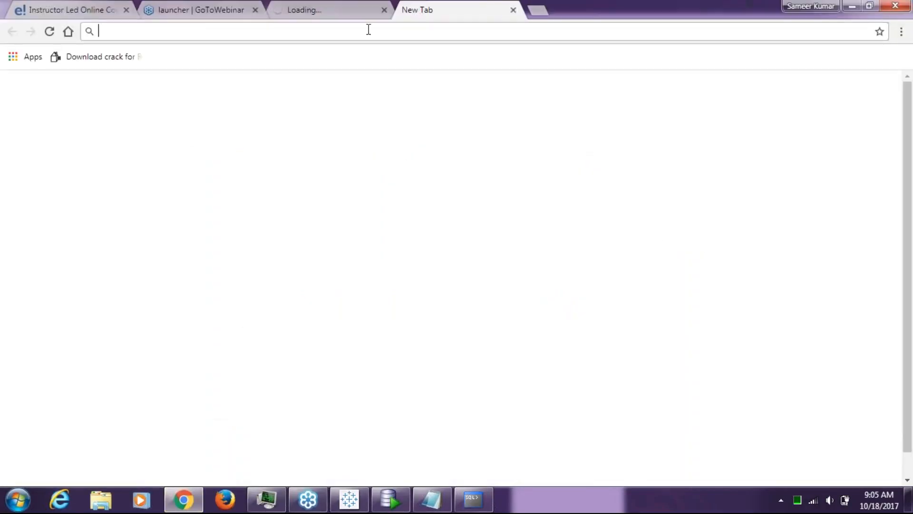
text(google.com)
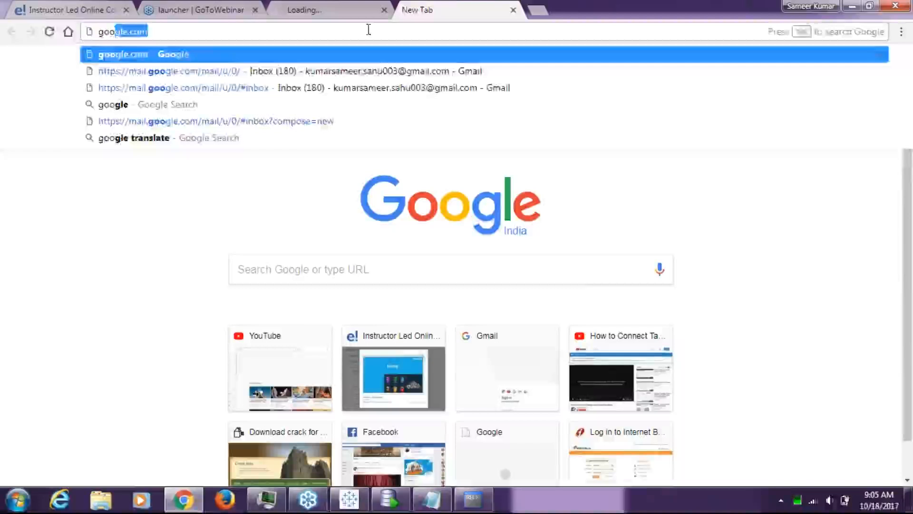
key(Return)
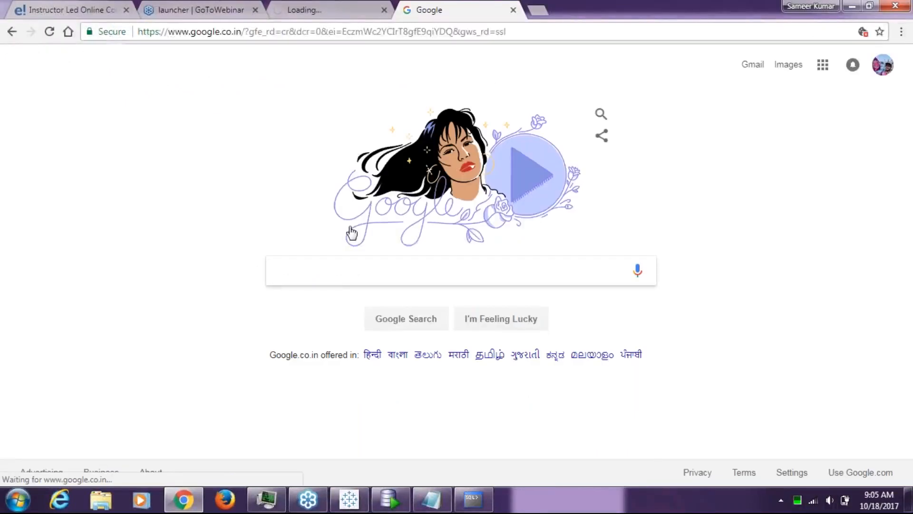
text(tavb)
key(BackSpace)
key(BackSpace)
key(Down)
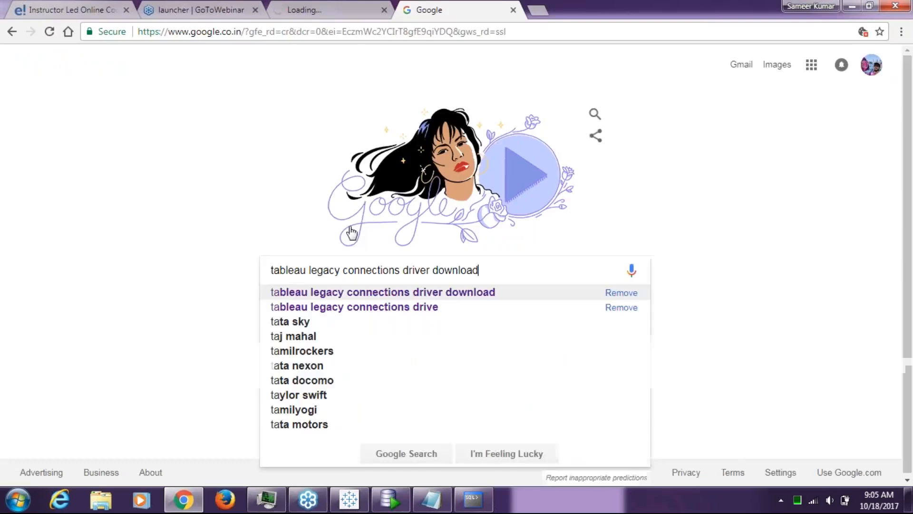
key(Return)
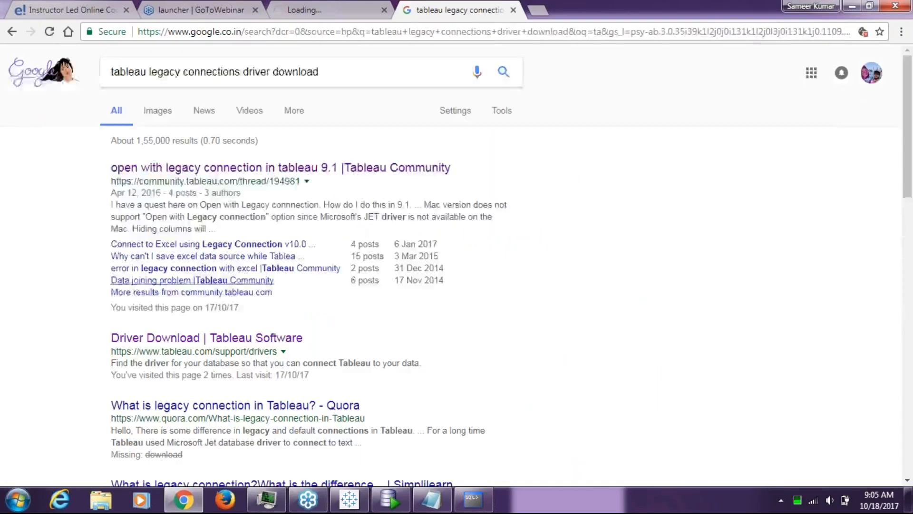
Open the Driver Download | Tableau Software result and look over the page.
click(192, 338)
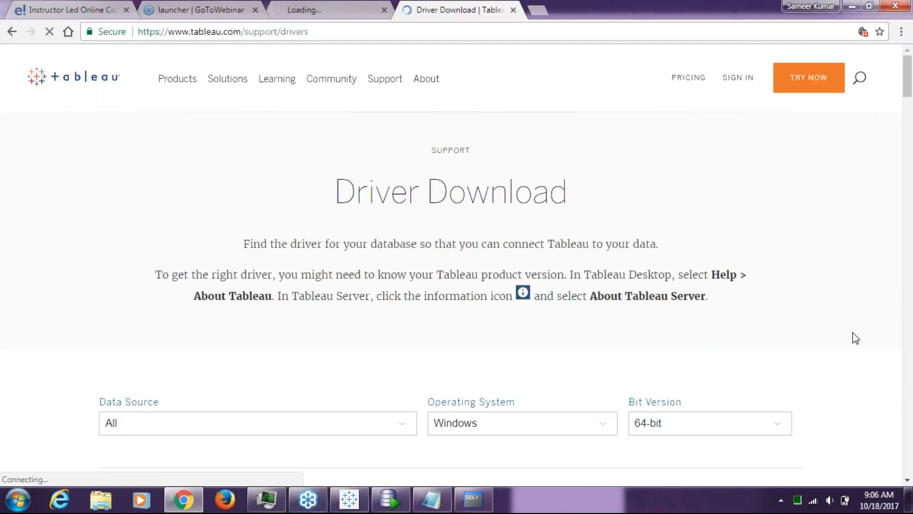
scroll(647, 267, down, 15)
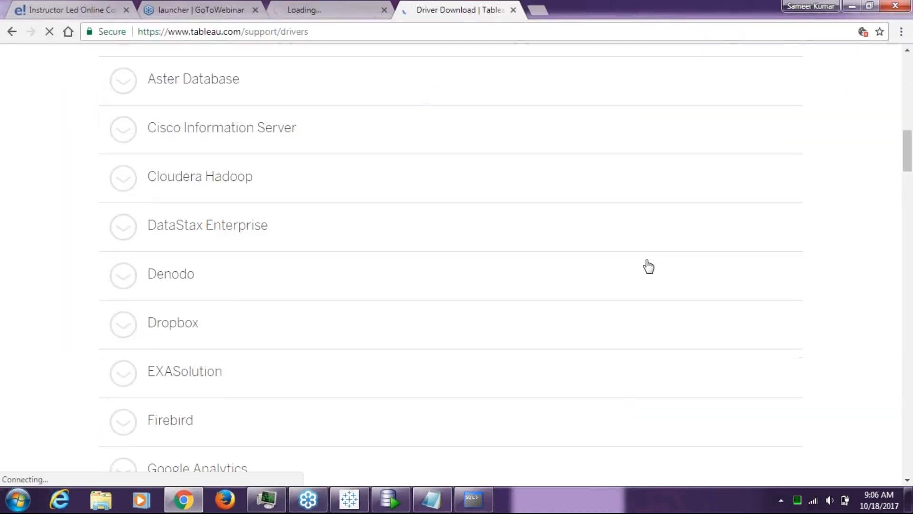
scroll(647, 266, down, 20)
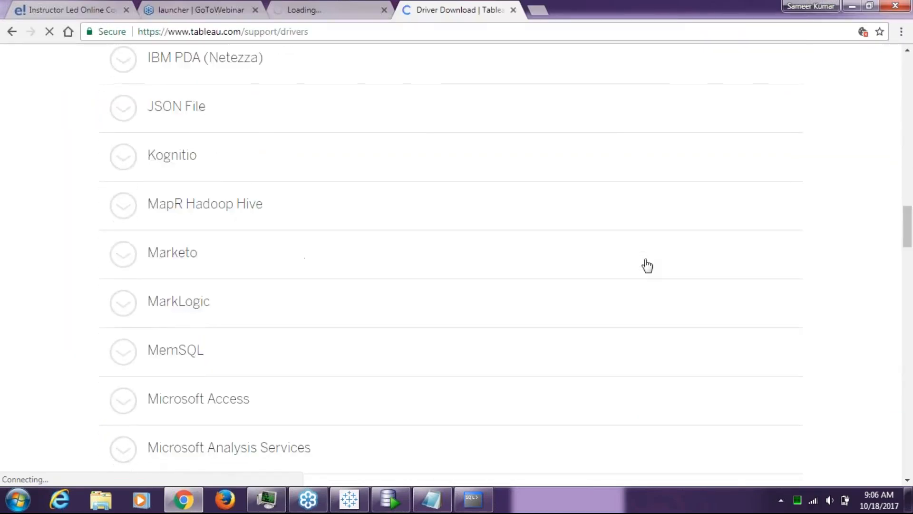
scroll(647, 265, down, 17)
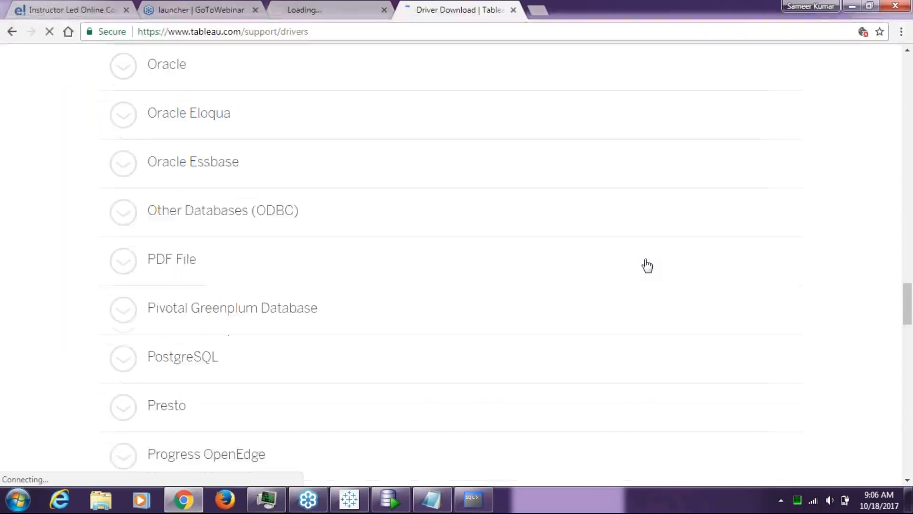
scroll(648, 265, up, 20)
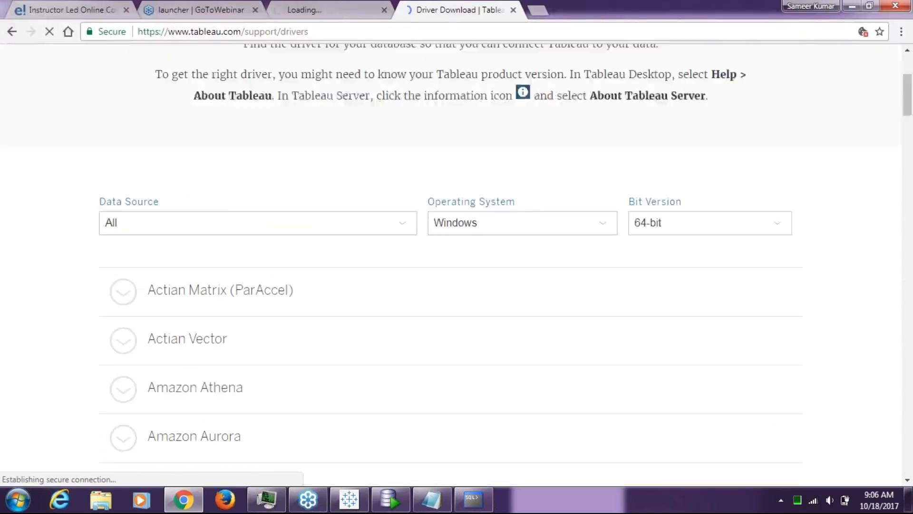
scroll(787, 160, up, 2)
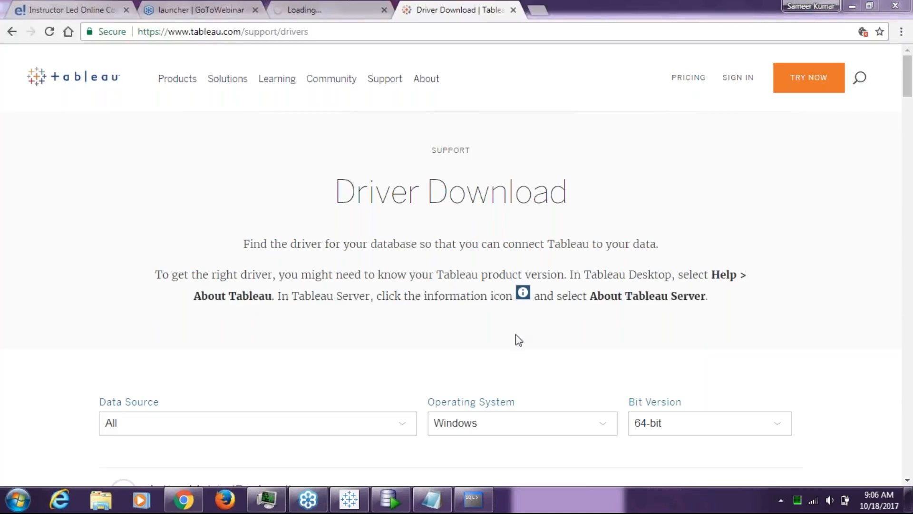
Filter the drivers to Microsoft Excel and open the 'Connect Tableau to Microsoft Excel' help article.
click(379, 429)
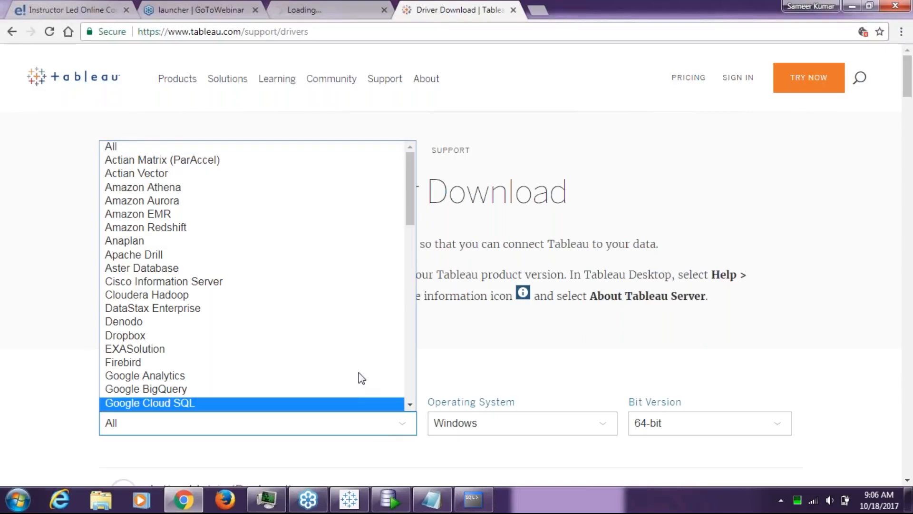
drag(410, 217, 416, 305)
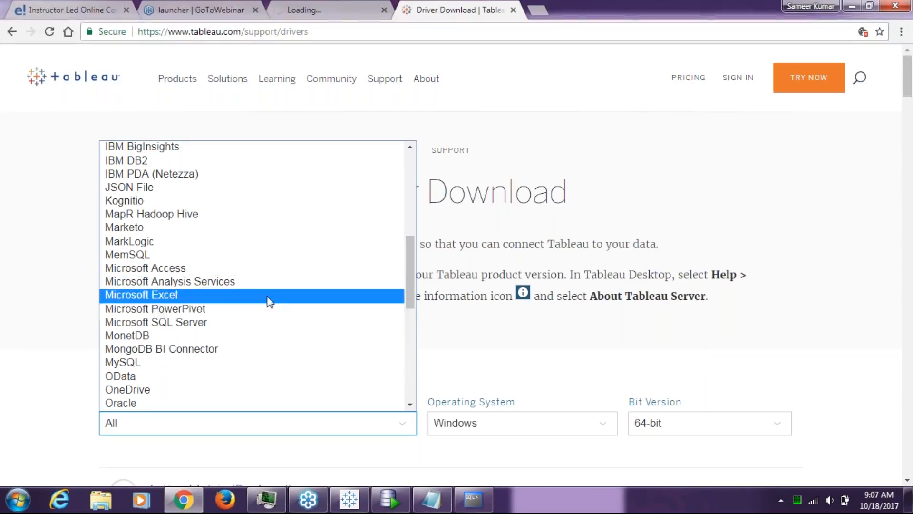
click(267, 295)
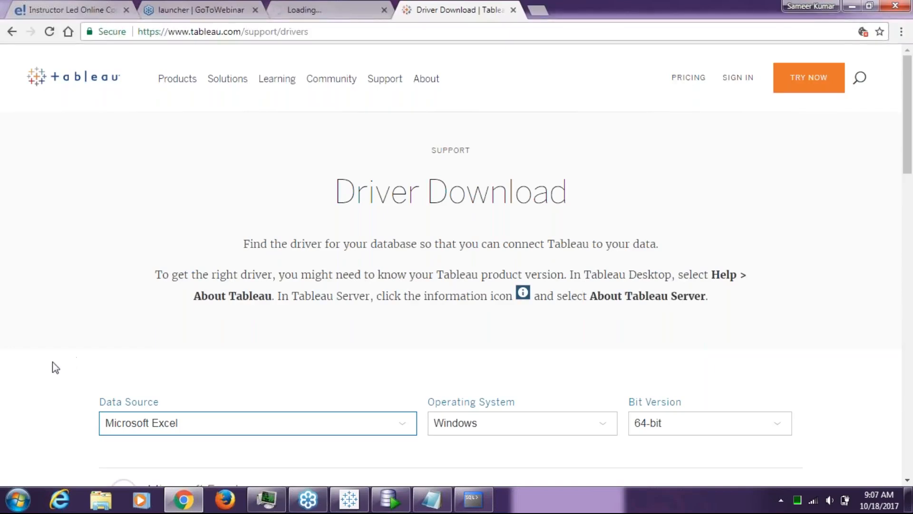
scroll(194, 327, down, 7)
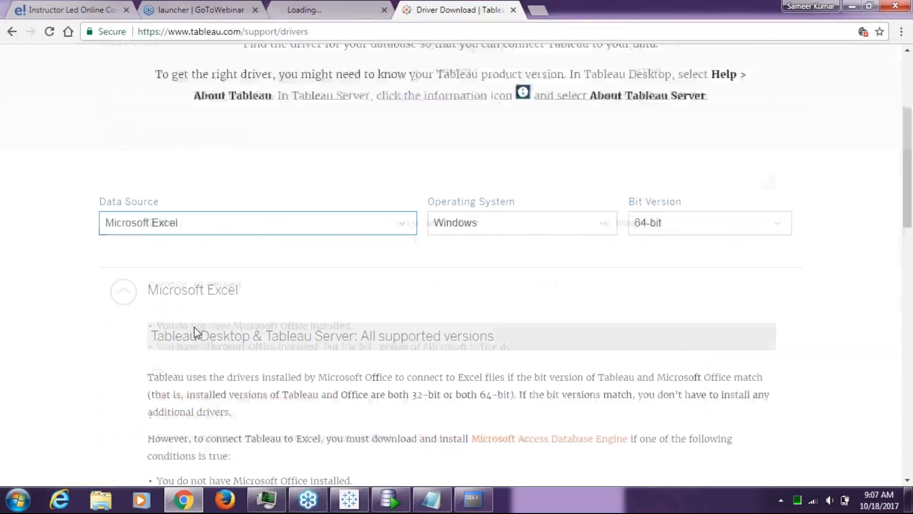
scroll(194, 327, down, 1)
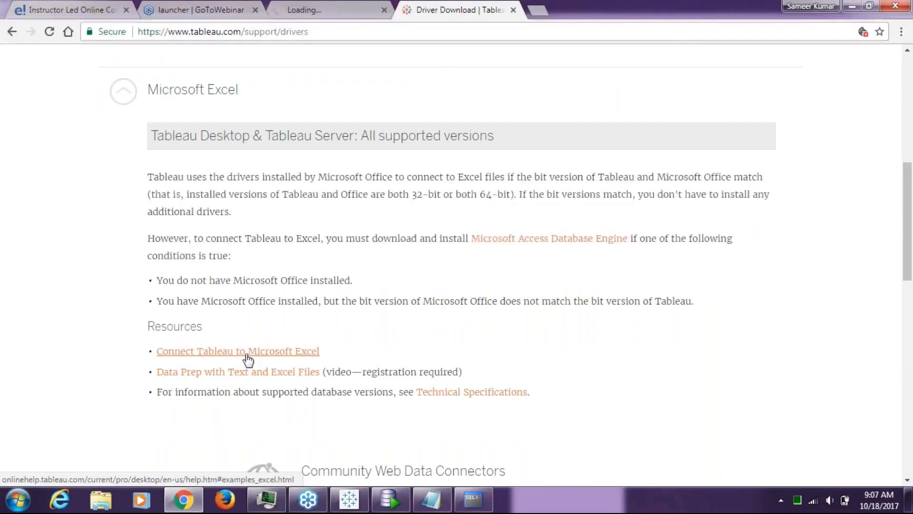
click(246, 355)
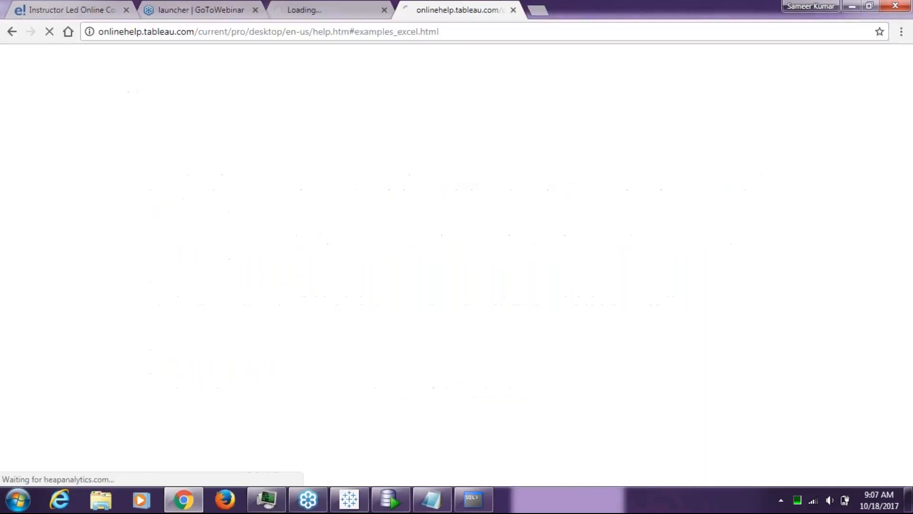
scroll(306, 322, down, 10)
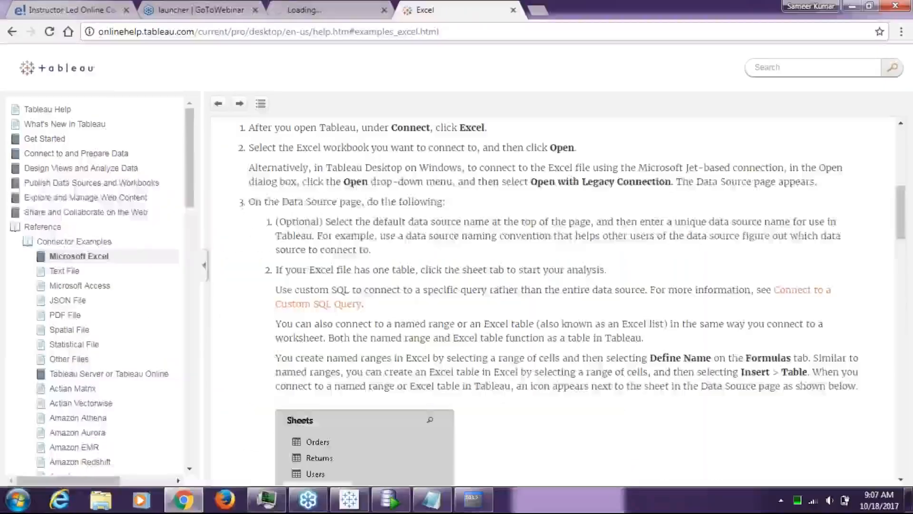
Minimize everything to the desktop and launch Excel 2013 from the Start menu.
click(909, 499)
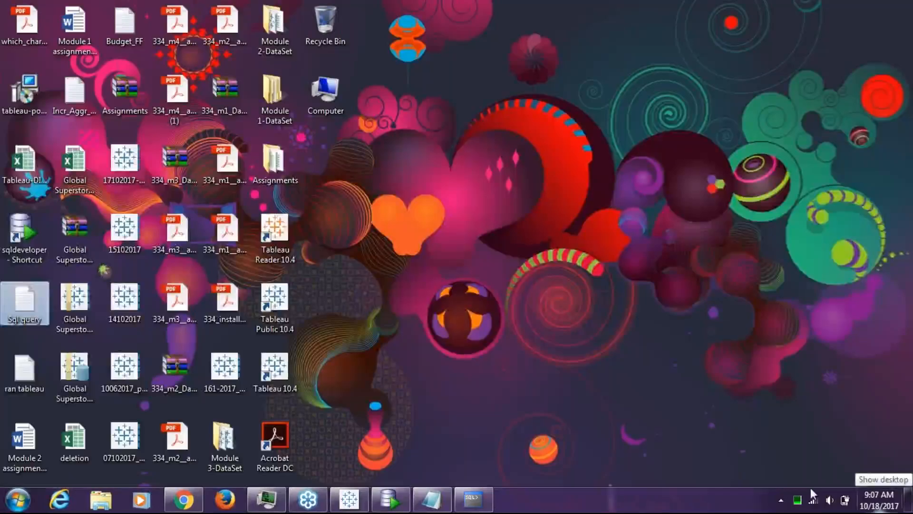
click(807, 253)
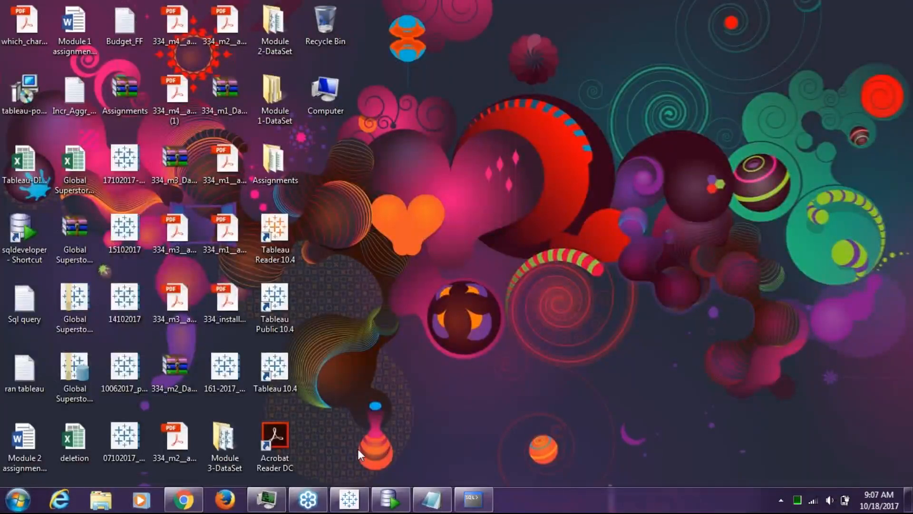
click(18, 500)
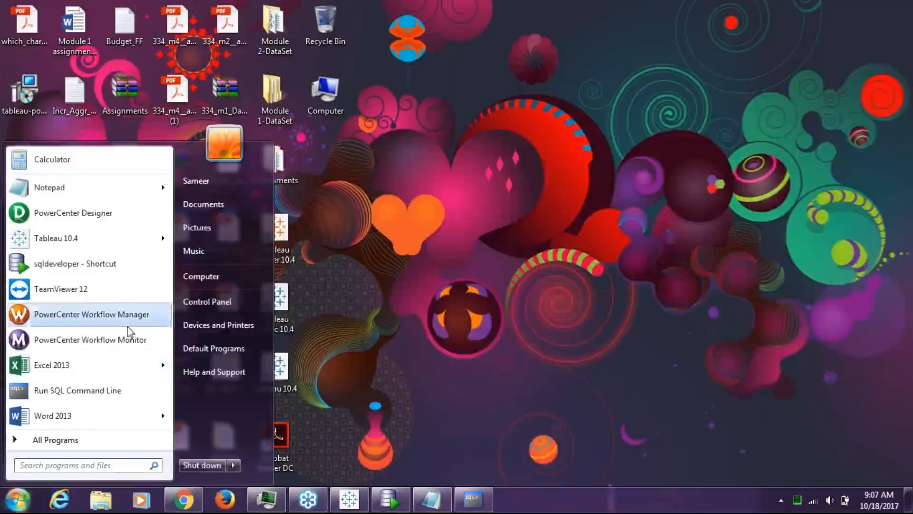
mouse_move(125, 369)
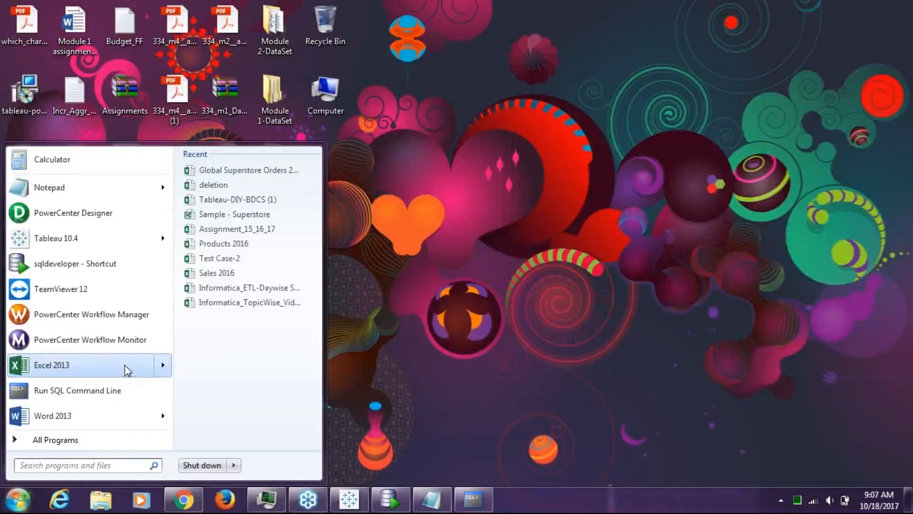
click(152, 370)
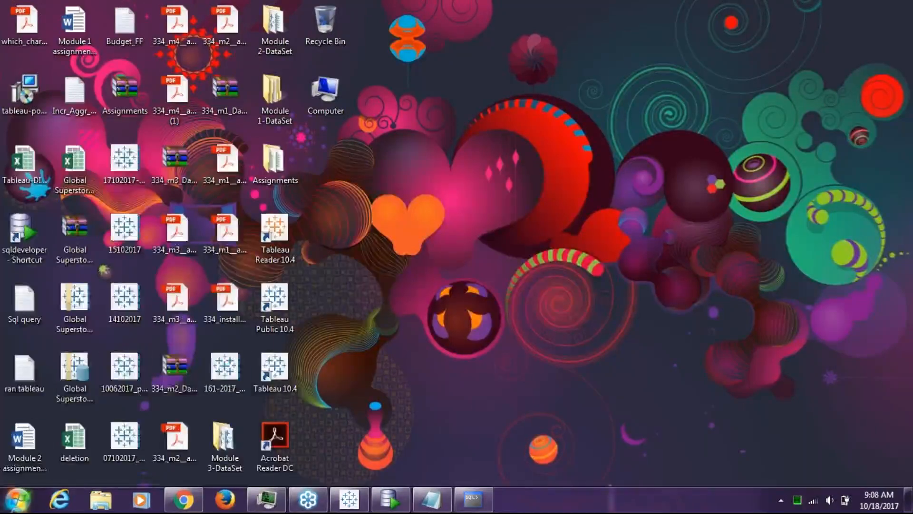
click(18, 500)
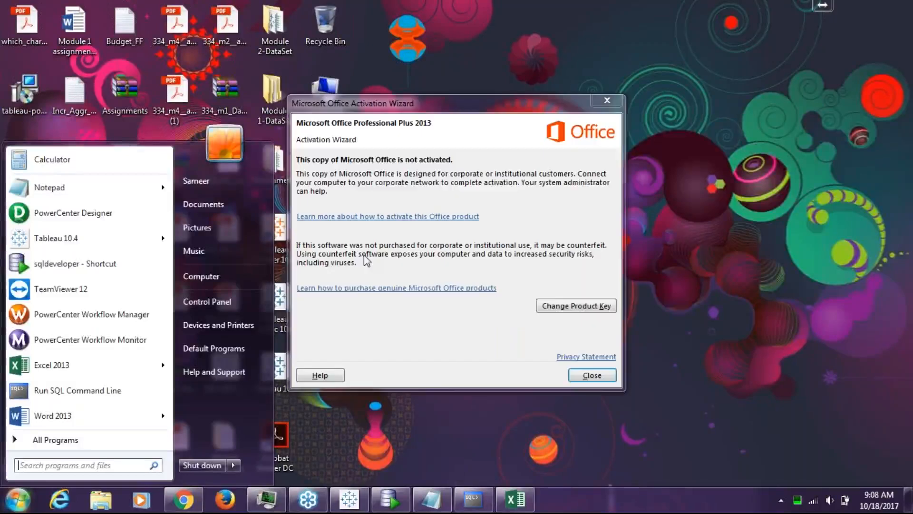
Close the Office Activation Wizard and switch to the HR worksheet in Oracle SQL Developer.
click(577, 374)
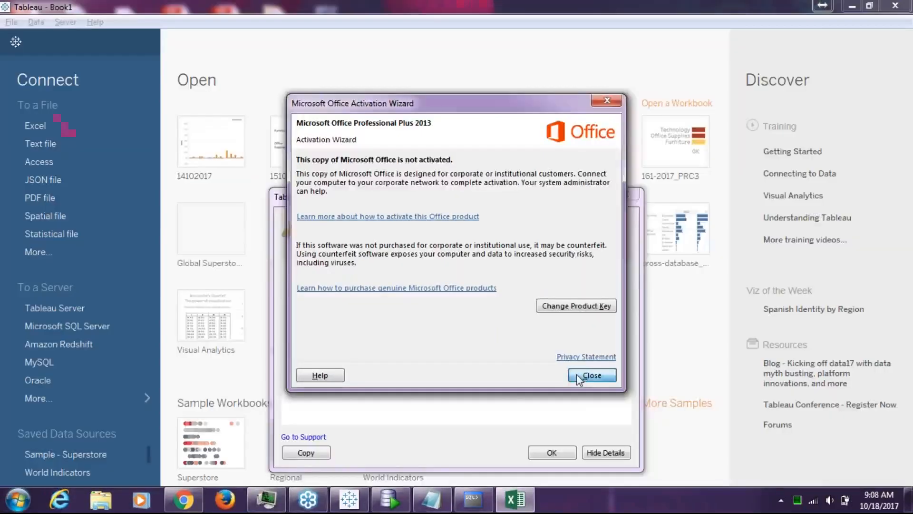
click(576, 374)
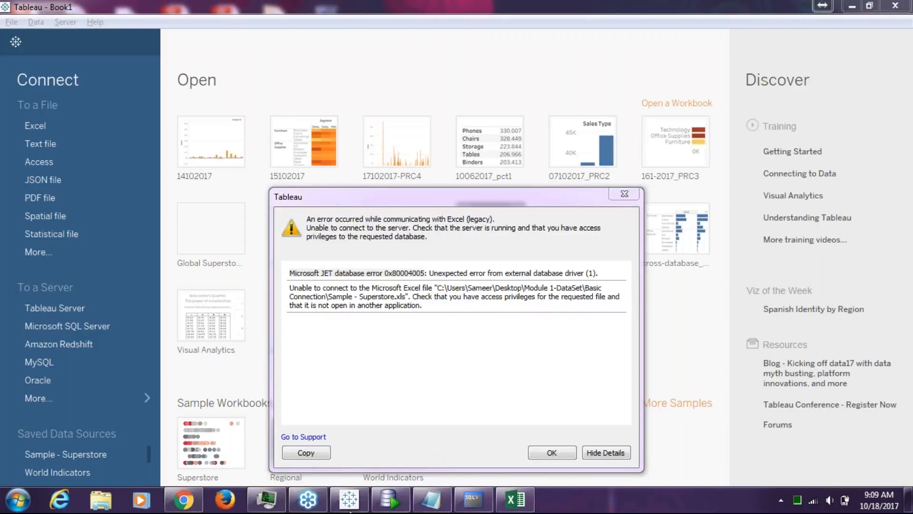
click(408, 495)
click(400, 497)
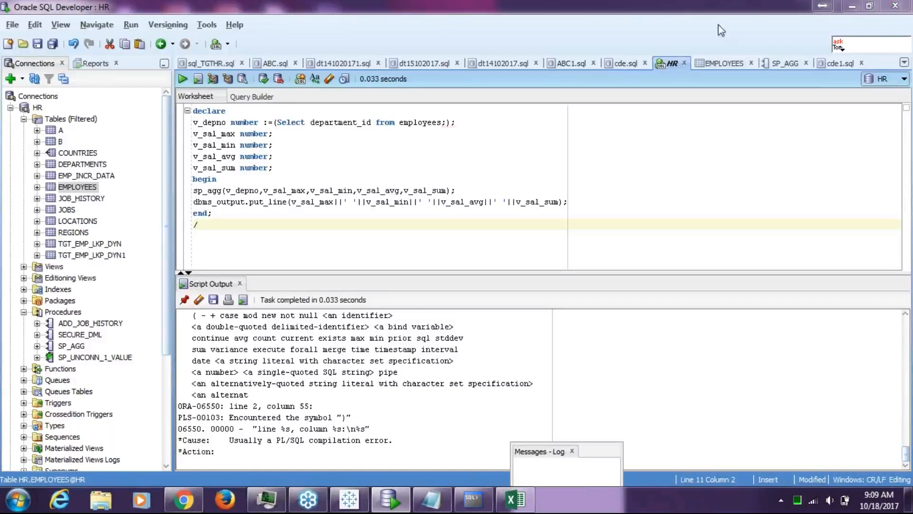
View the SP_AGG procedure source, then return to Tableau's Excel connection error.
click(775, 63)
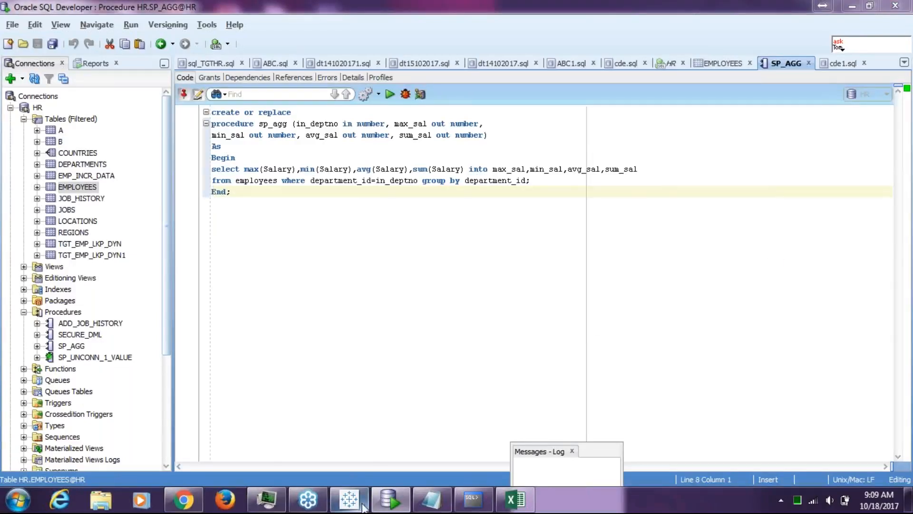
click(317, 503)
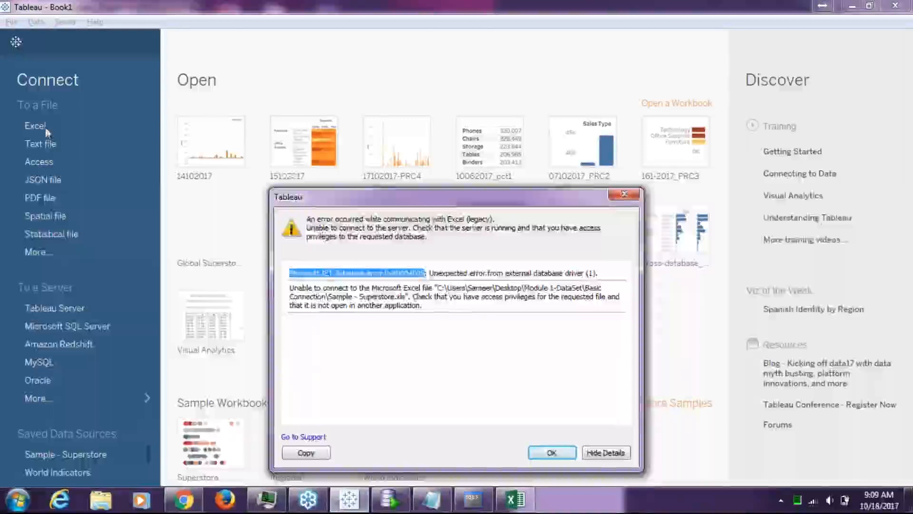
Dismiss the error and sign in to the Oracle server with the HR account password.
click(622, 196)
click(49, 379)
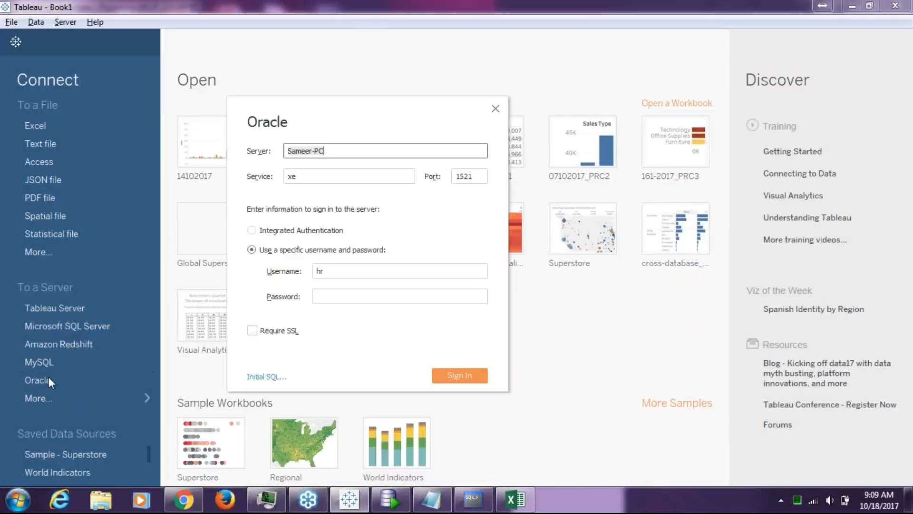
click(355, 296)
text(hr)
click(464, 372)
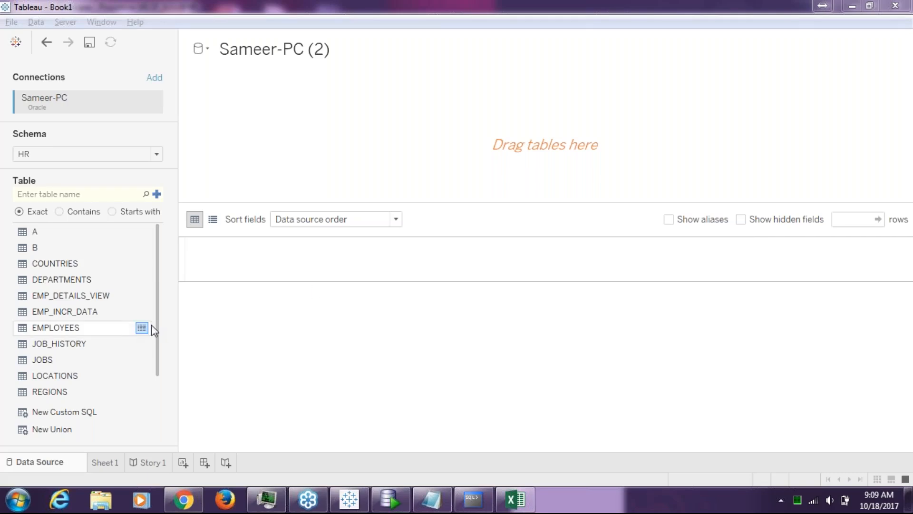
Scroll through the HR schema's table list and search it for sp_agg.
scroll(158, 330, down, 2)
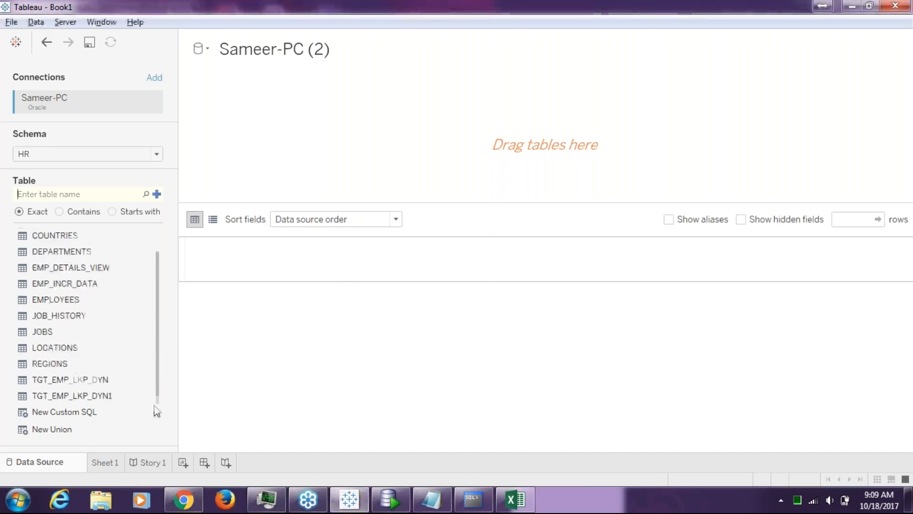
scroll(147, 320, up, 2)
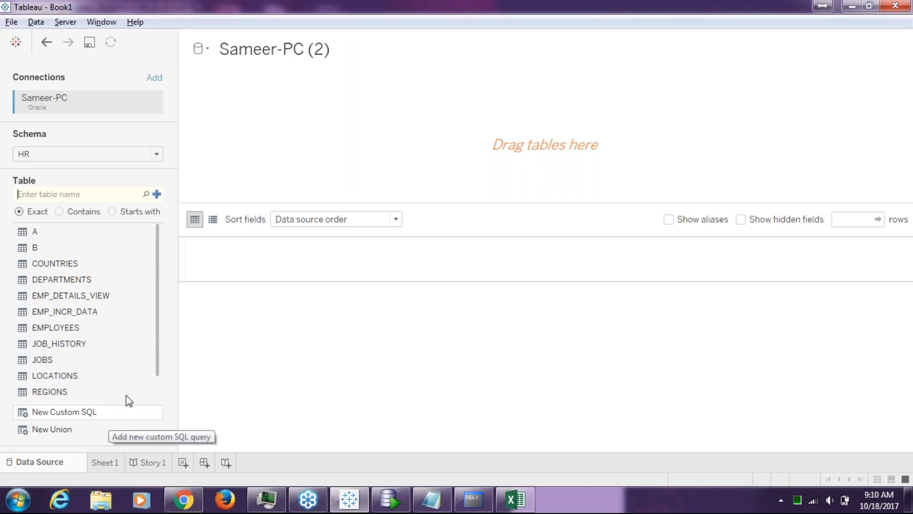
drag(156, 347, 151, 412)
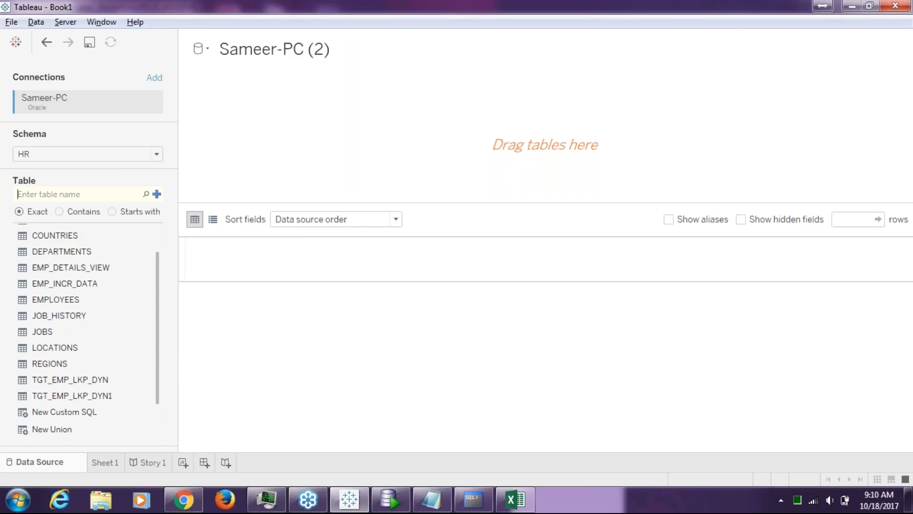
text(sp_agg)
Rerun the sp_agg table search, glancing at SQL Developer in between.
click(146, 194)
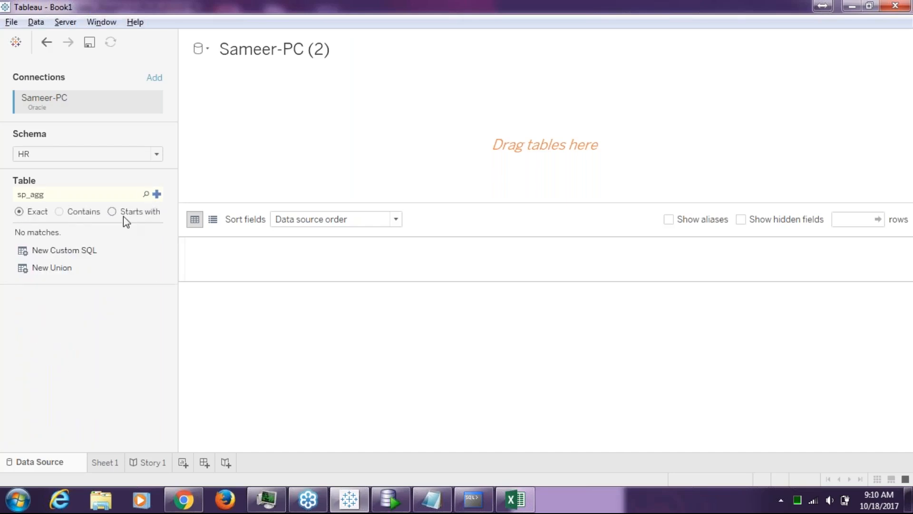
click(146, 198)
key(alt+Tab)
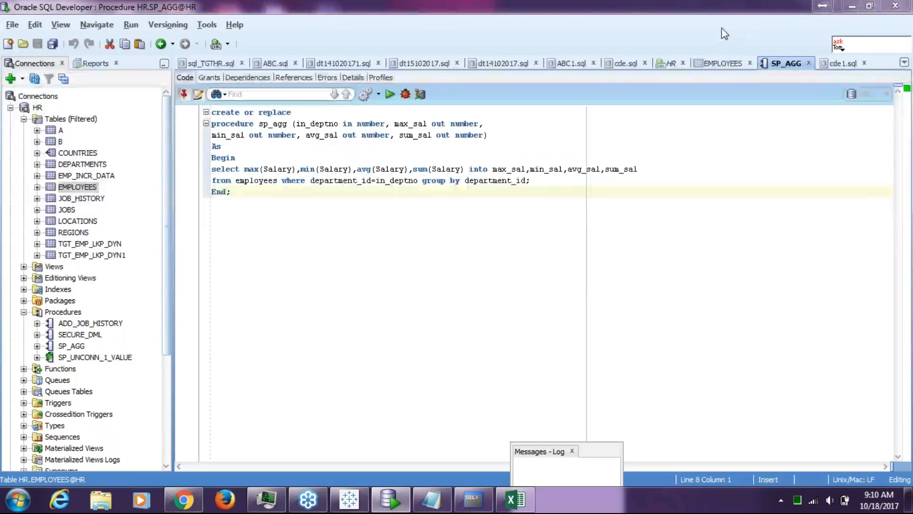
key(alt+Tab)
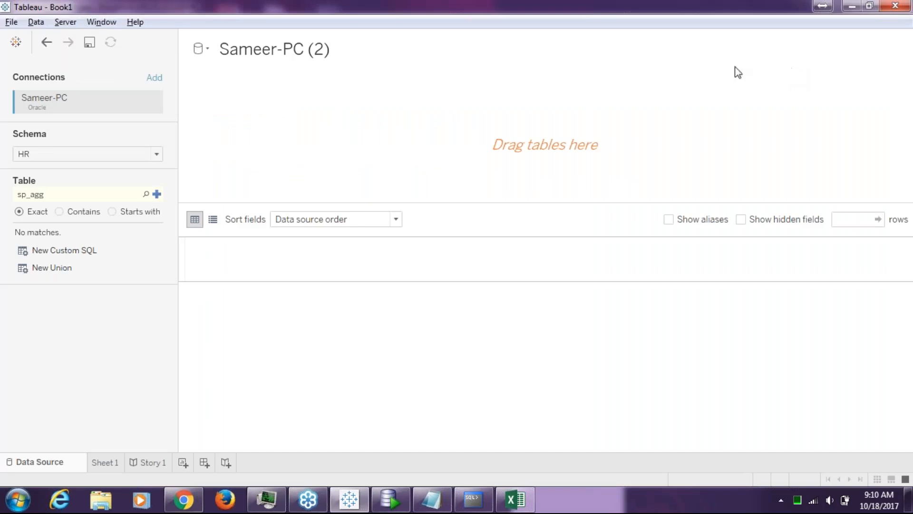
Try adding sp_agg, inspect the ORA-04043 'object does not exist' error, and dismiss it.
click(156, 193)
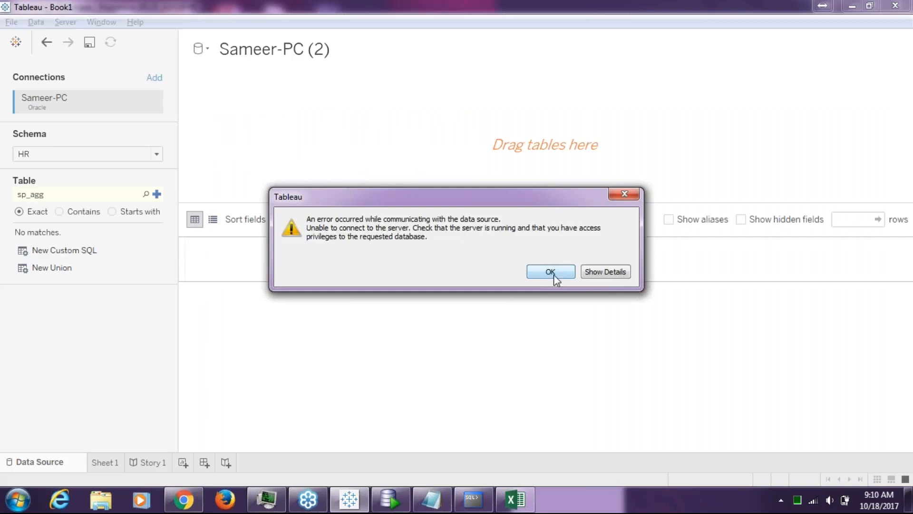
click(613, 276)
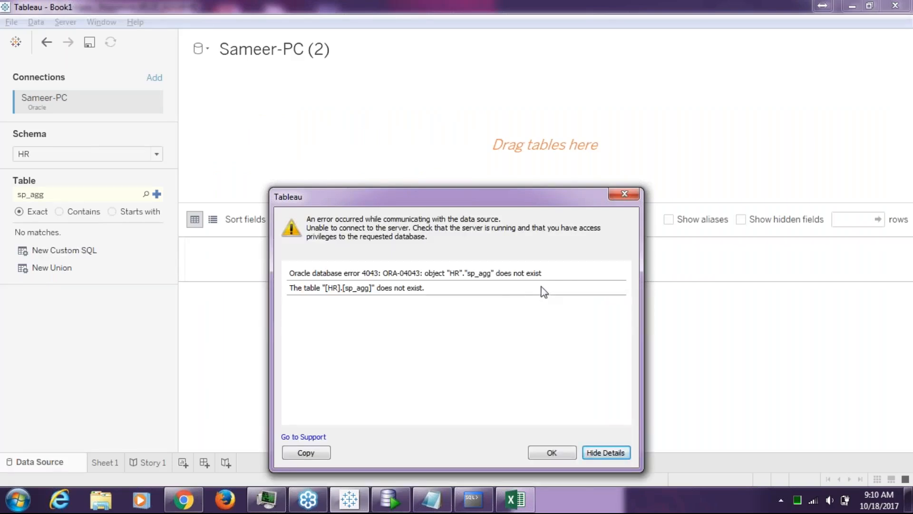
drag(492, 275, 449, 275)
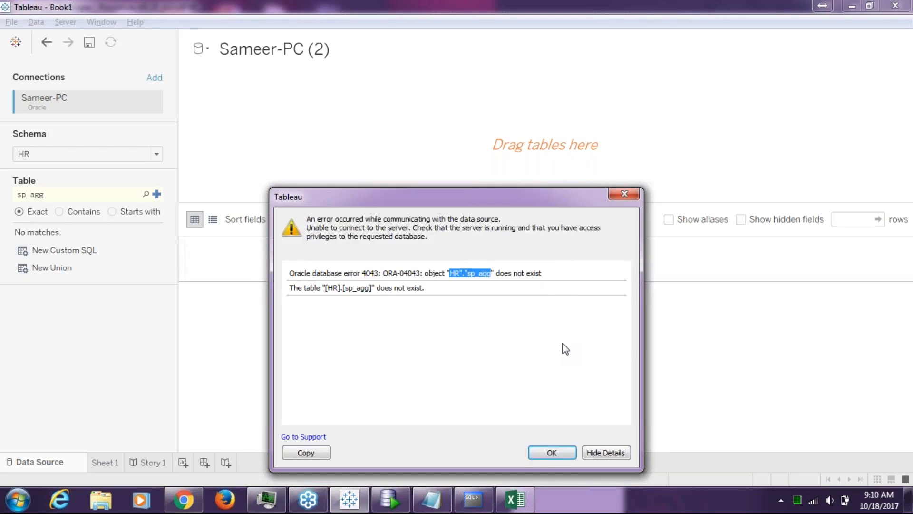
click(635, 199)
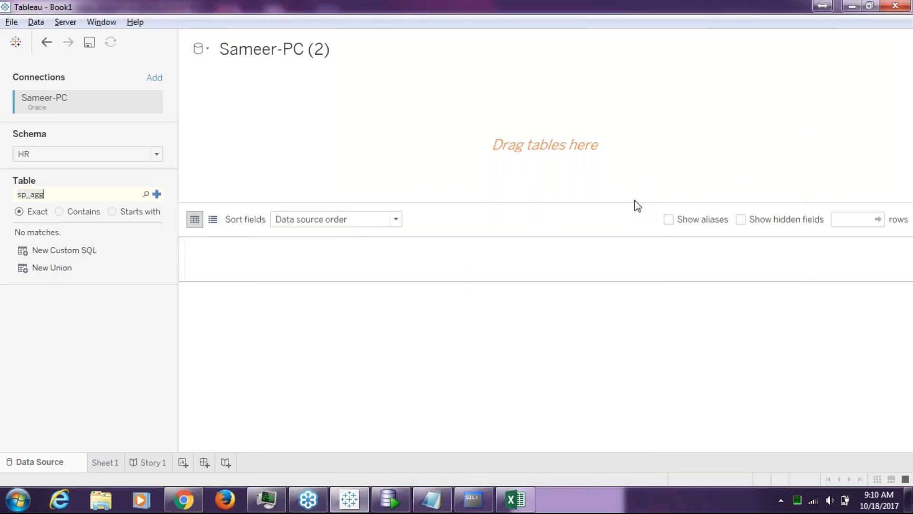
key(alt+Tab)
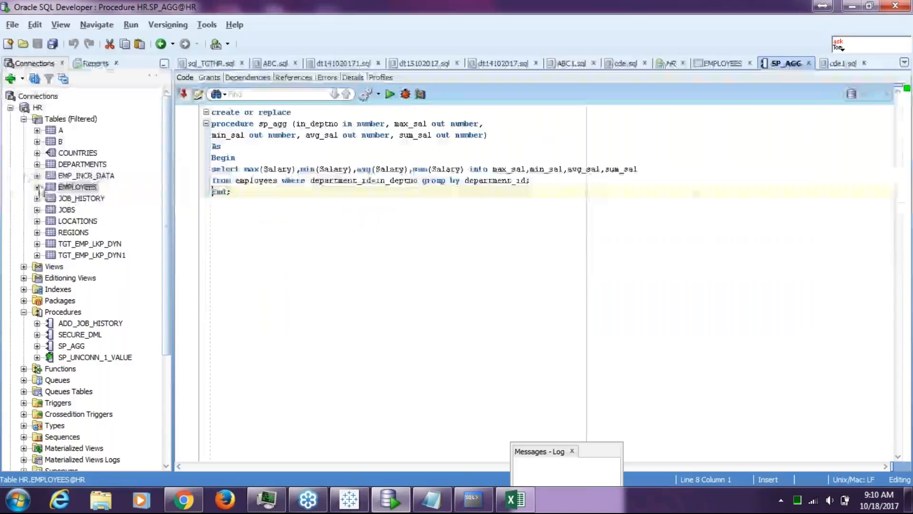
Select SP_AGG in SQL Developer's connections tree, then back in Tableau search the tables for SP_AGG.
click(80, 348)
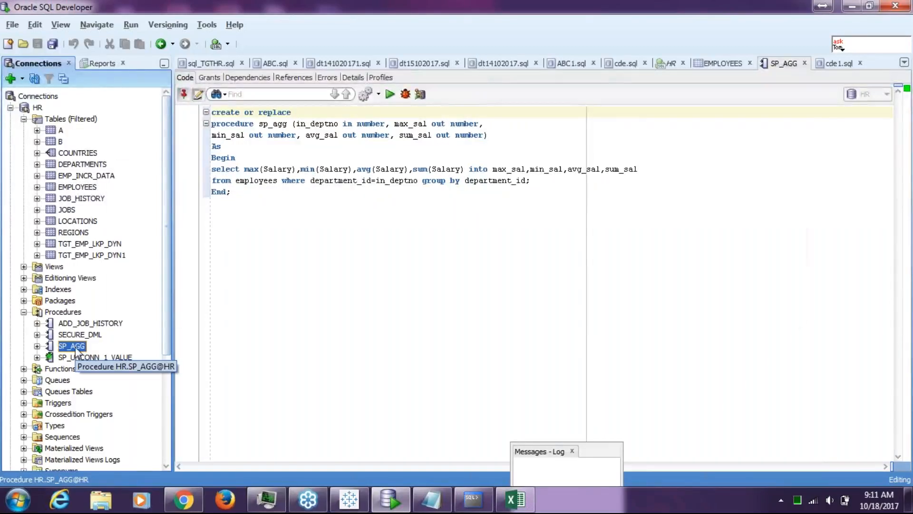
key(alt+Tab)
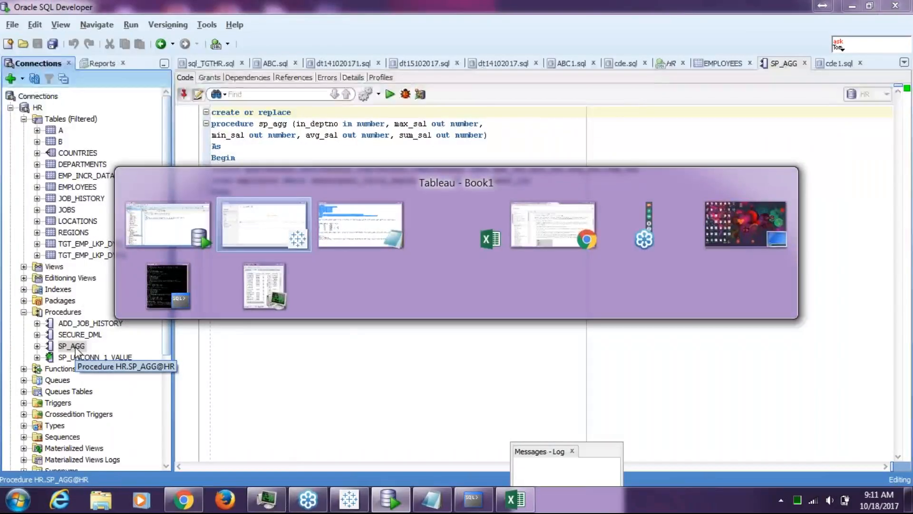
key(alt+Tab)
text(S)
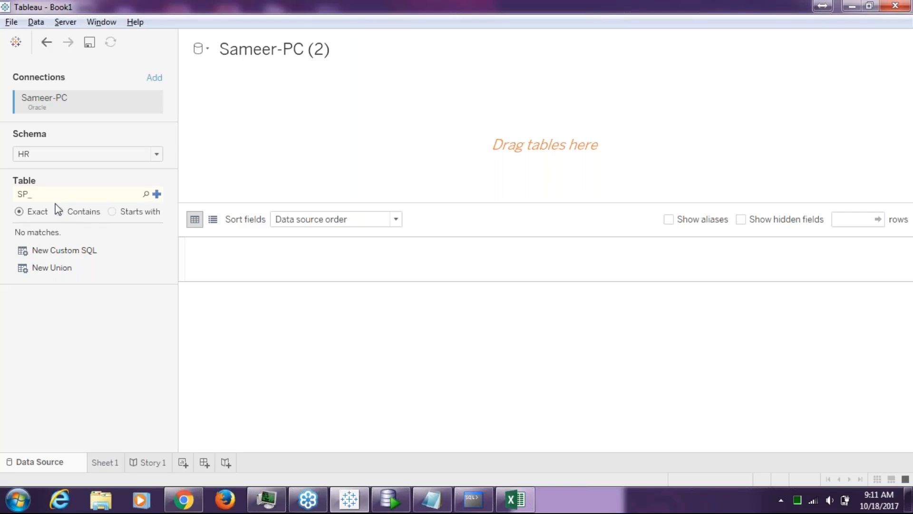
text(P_AGG)
click(157, 194)
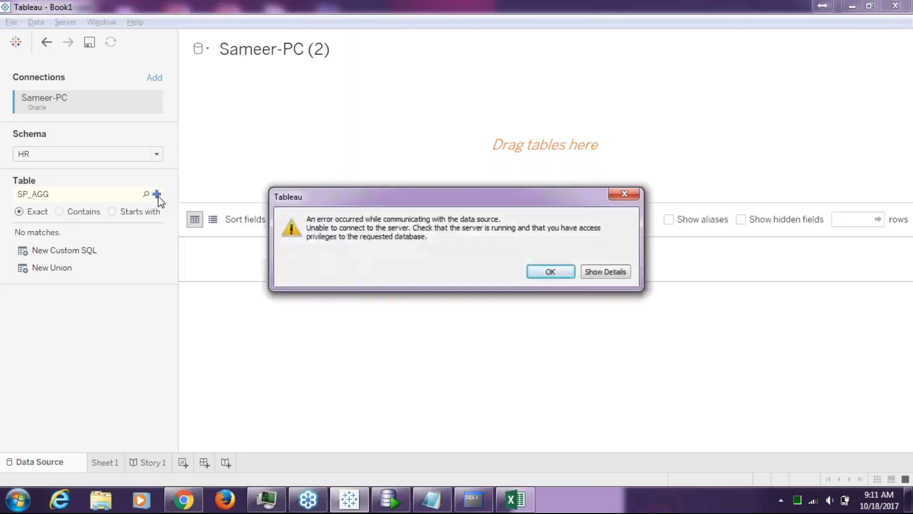
click(605, 272)
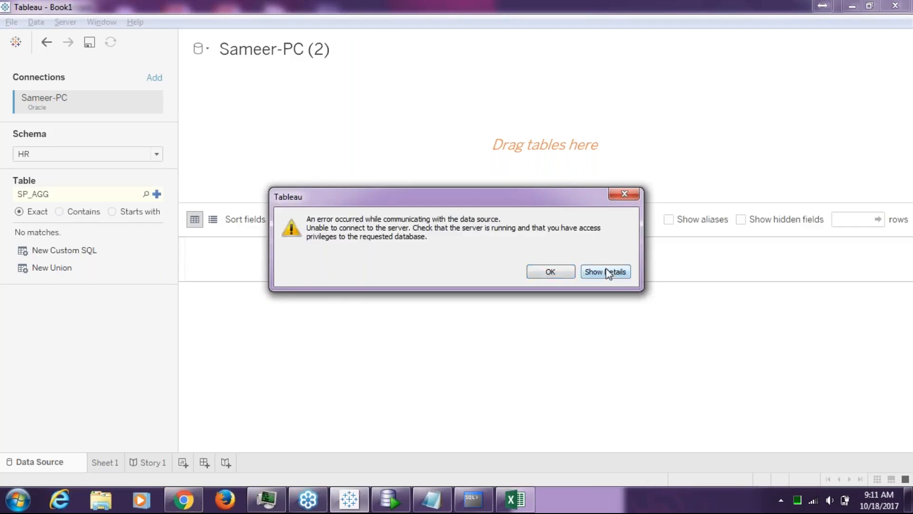
click(624, 194)
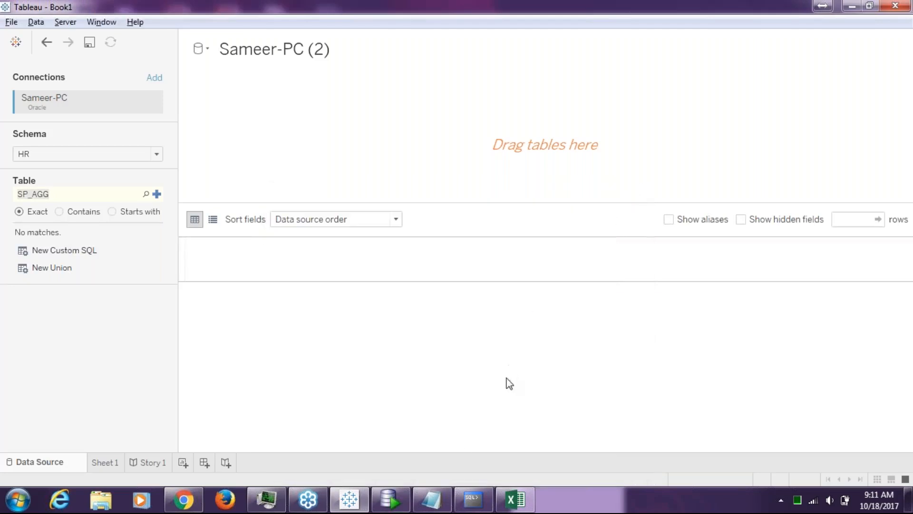
click(394, 491)
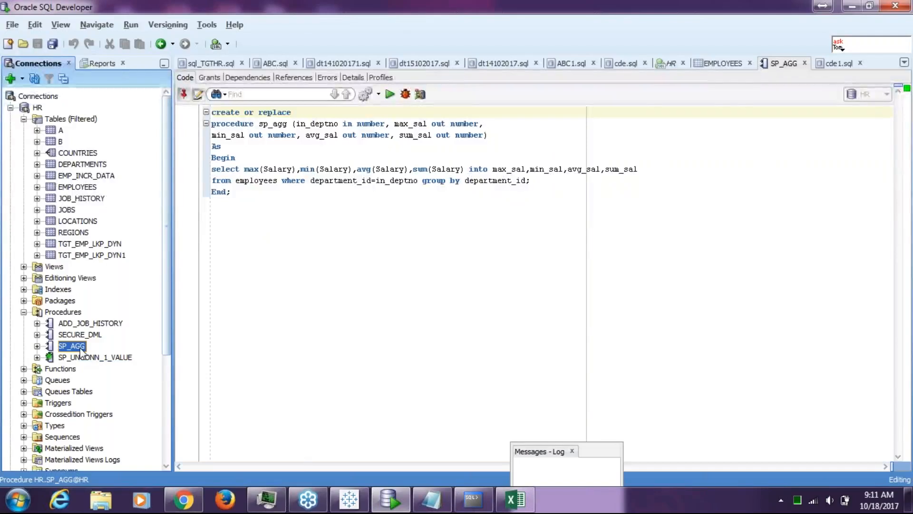
key(alt+Tab)
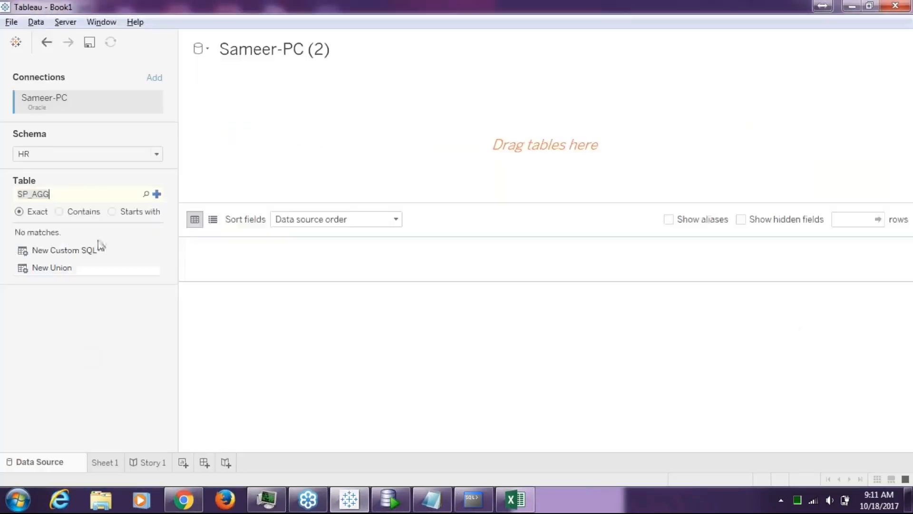
click(86, 199)
text(@hr)
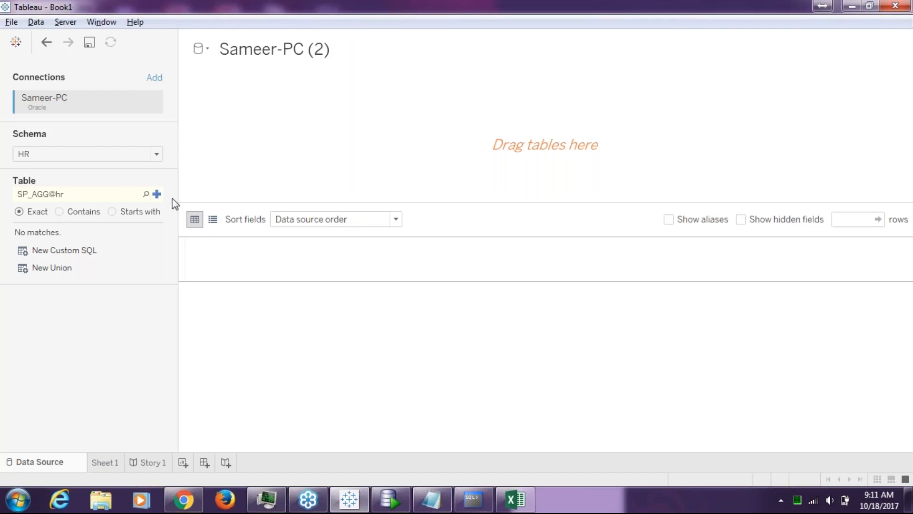
click(157, 194)
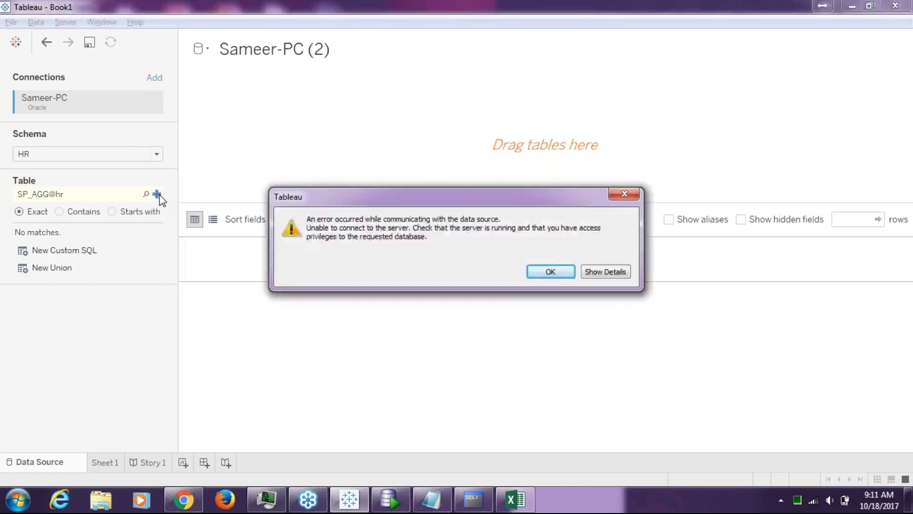
click(607, 271)
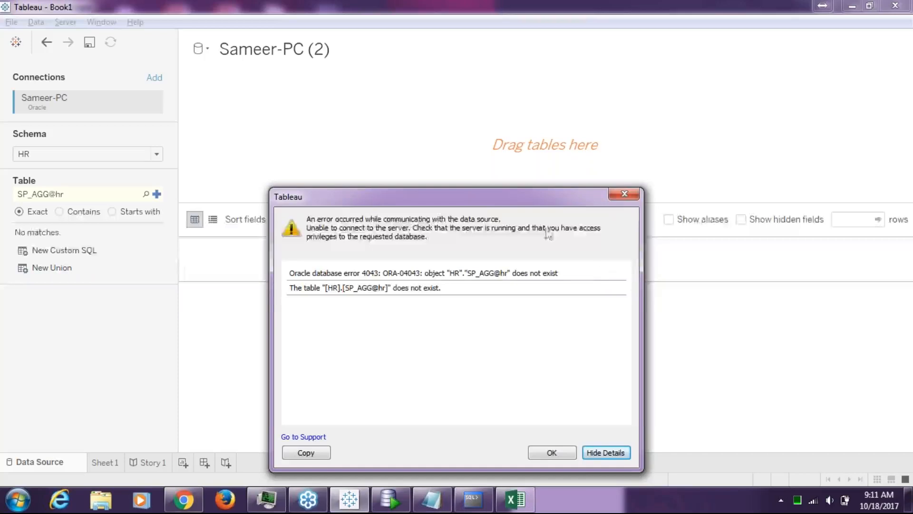
click(634, 194)
click(89, 197)
key(ctrl+a)
key(BackSpace)
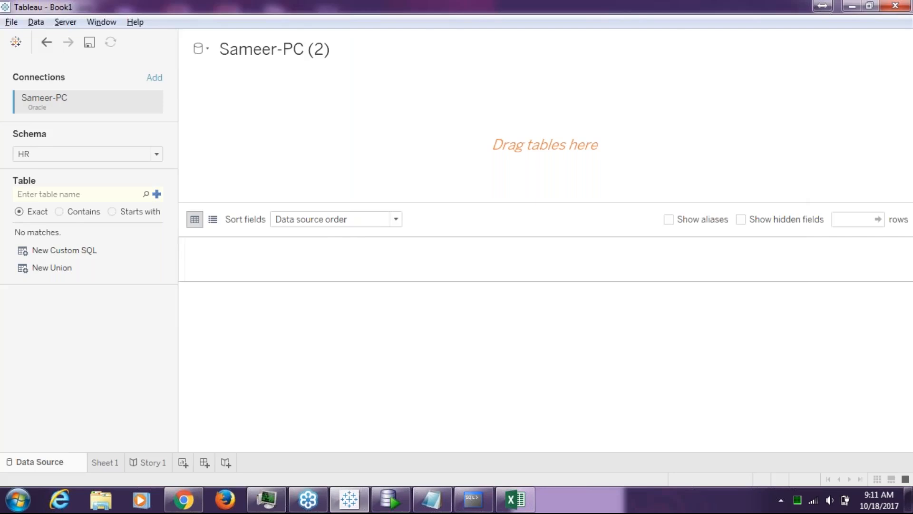
key(alt+Tab)
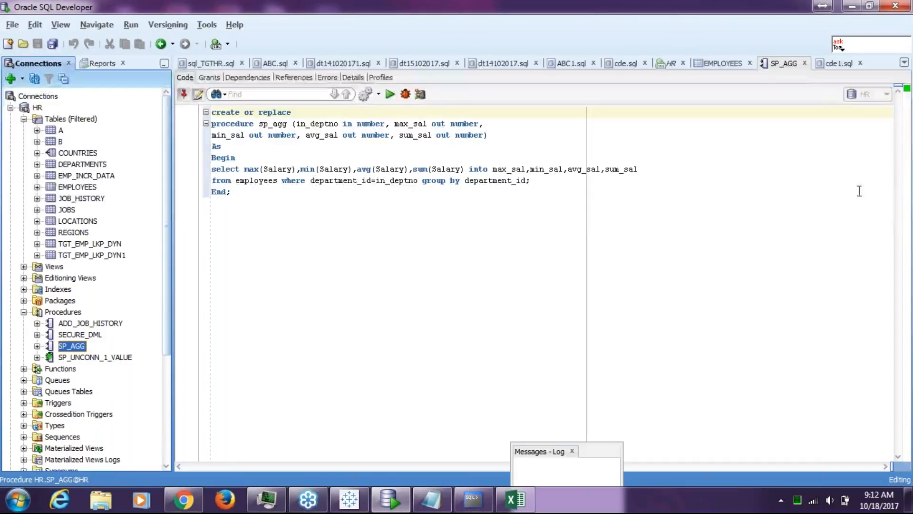
click(903, 41)
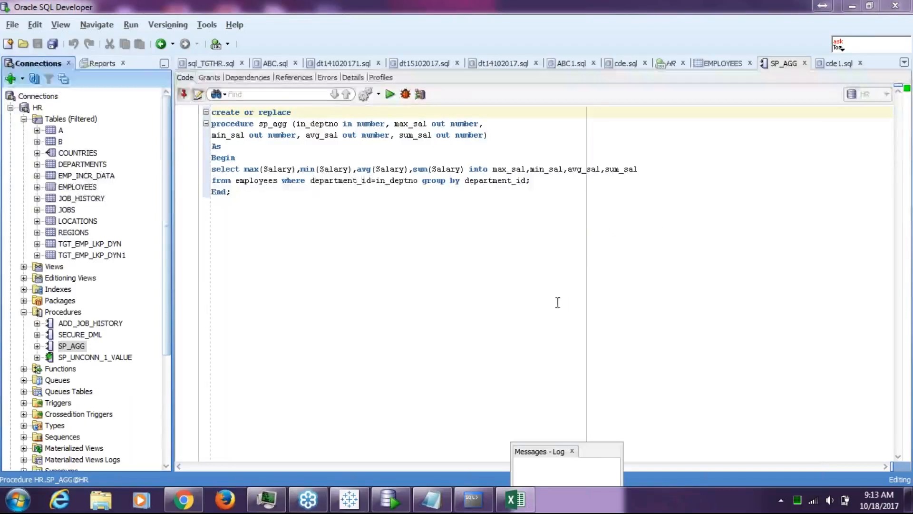
click(278, 182)
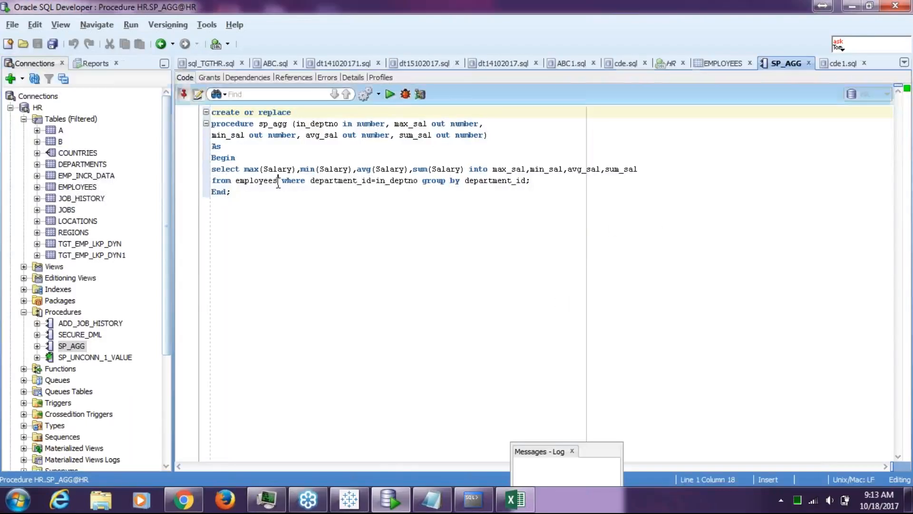
drag(279, 183, 241, 183)
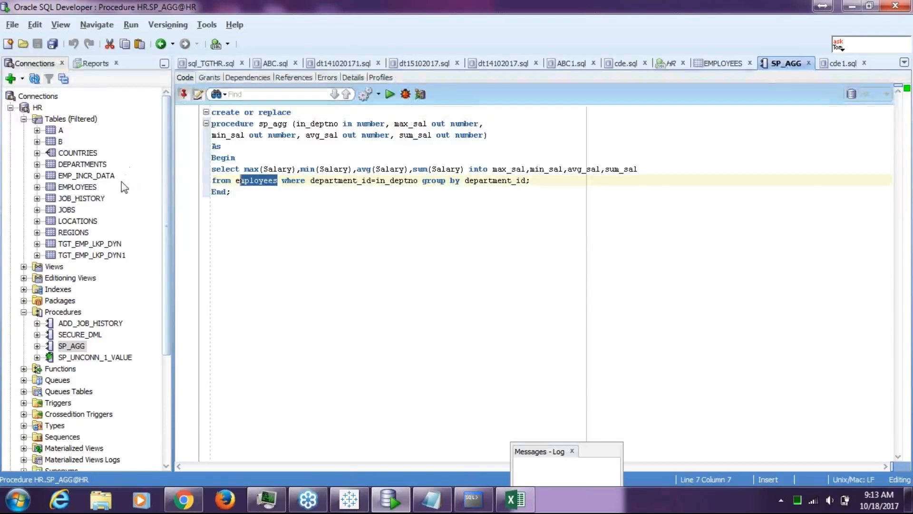
drag(110, 186, 188, 211)
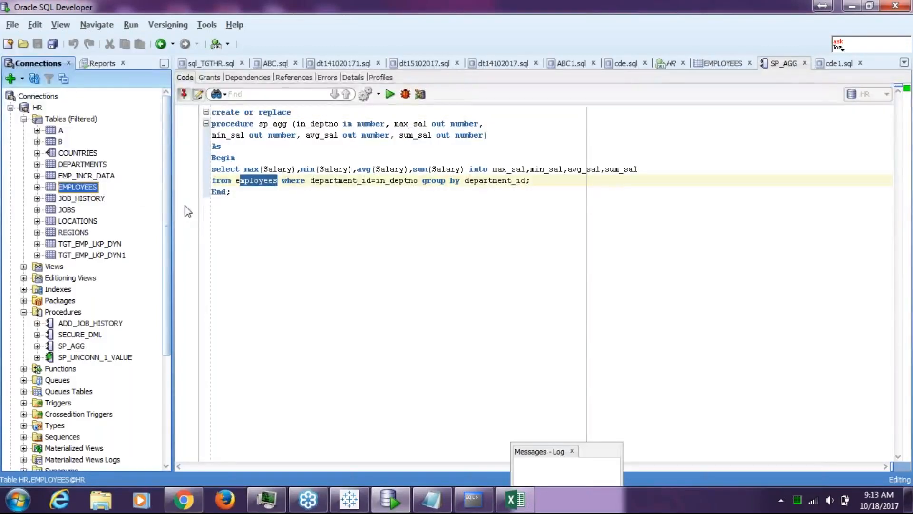
click(38, 107)
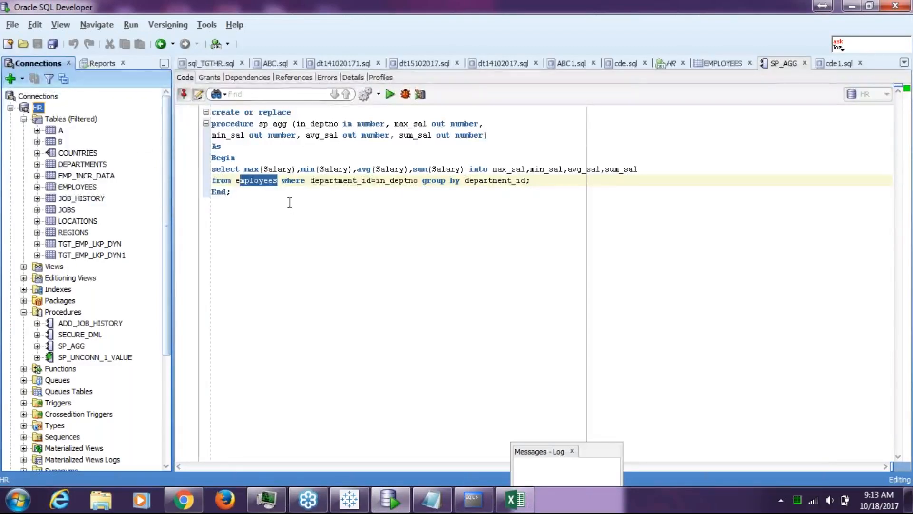
click(69, 347)
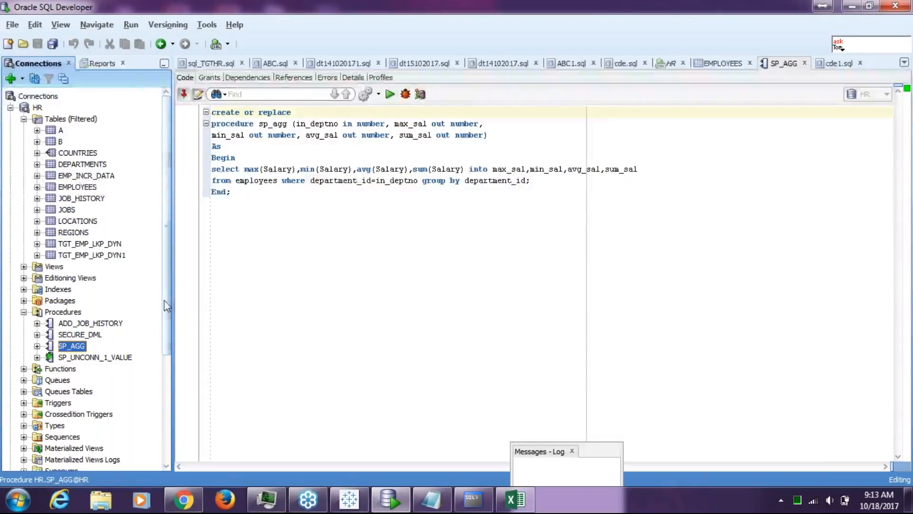
drag(167, 307, 165, 364)
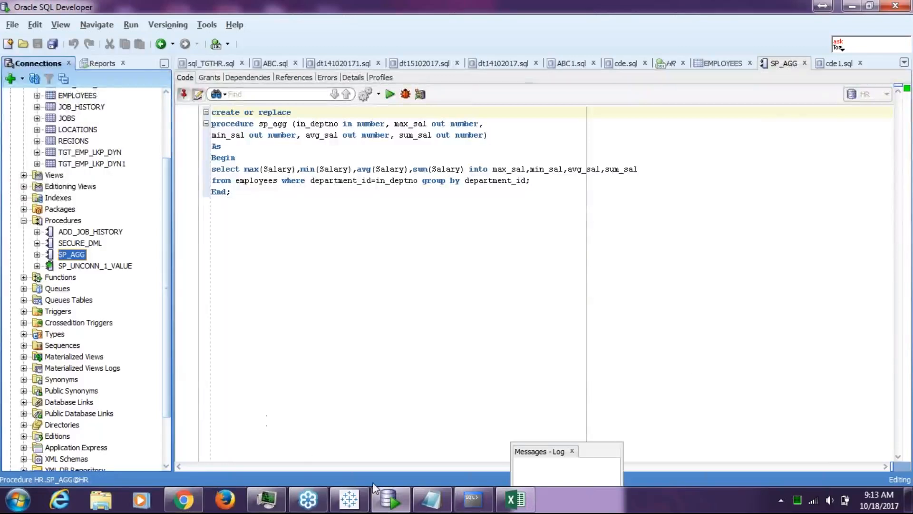
click(770, 244)
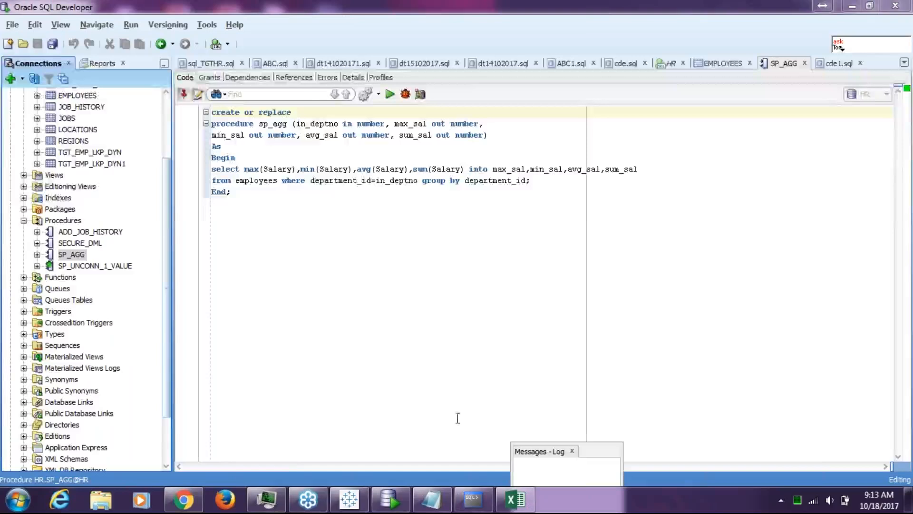
Bring Tableau forward and open its online help article on Oracle connections with F1.
click(349, 499)
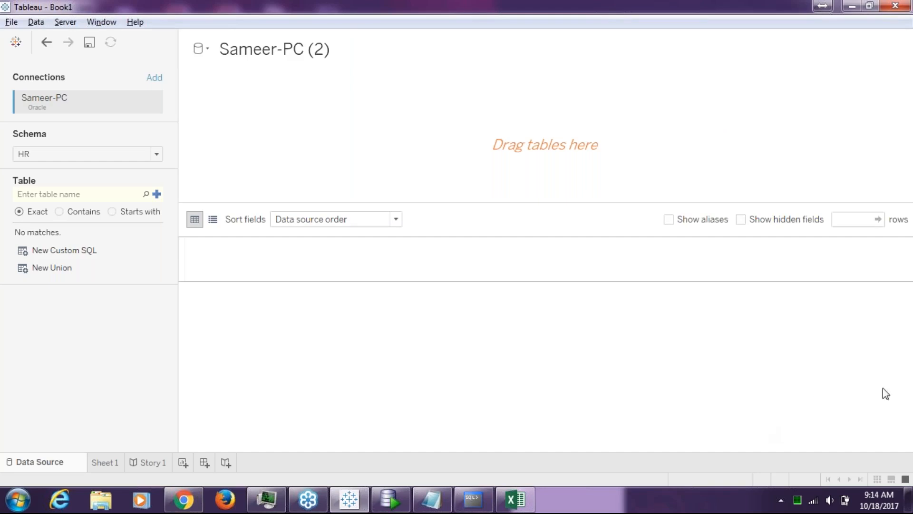
key(F1)
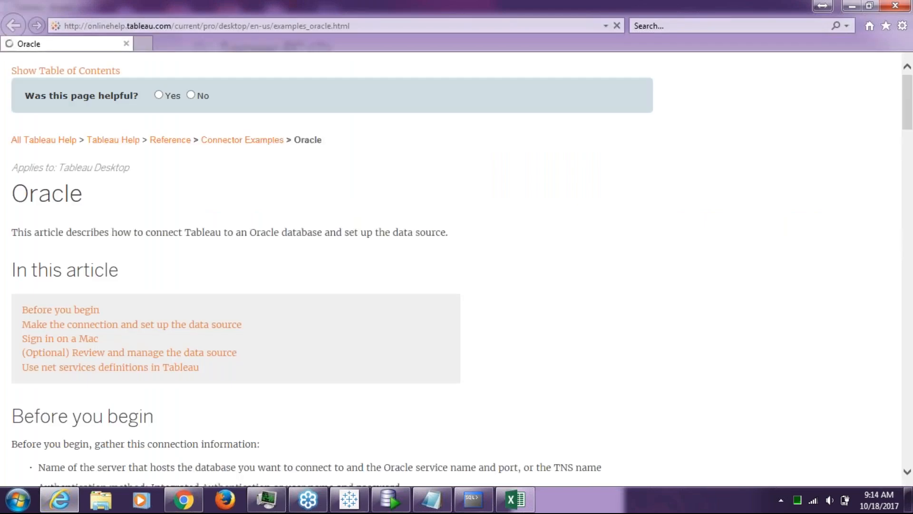
Read down through the Oracle data source setup steps, then switch to the Sql query notes.
scroll(533, 300, down, 1)
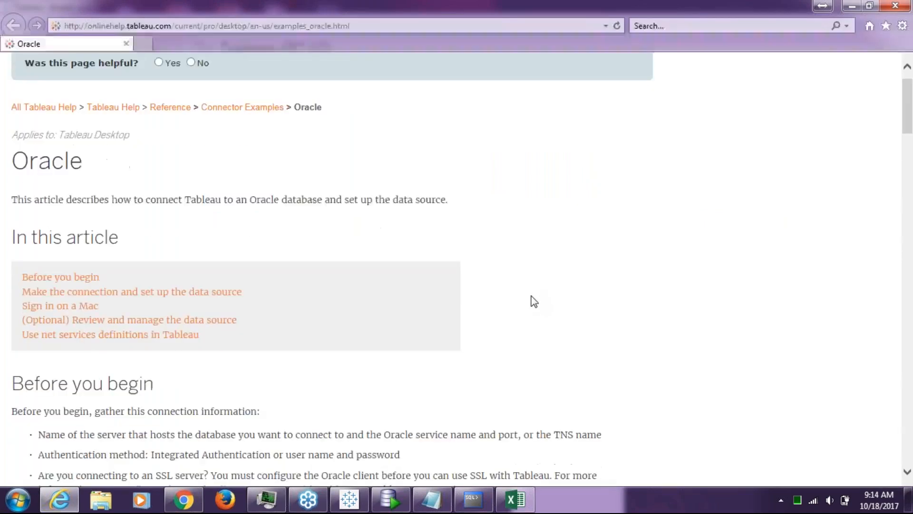
scroll(534, 300, down, 5)
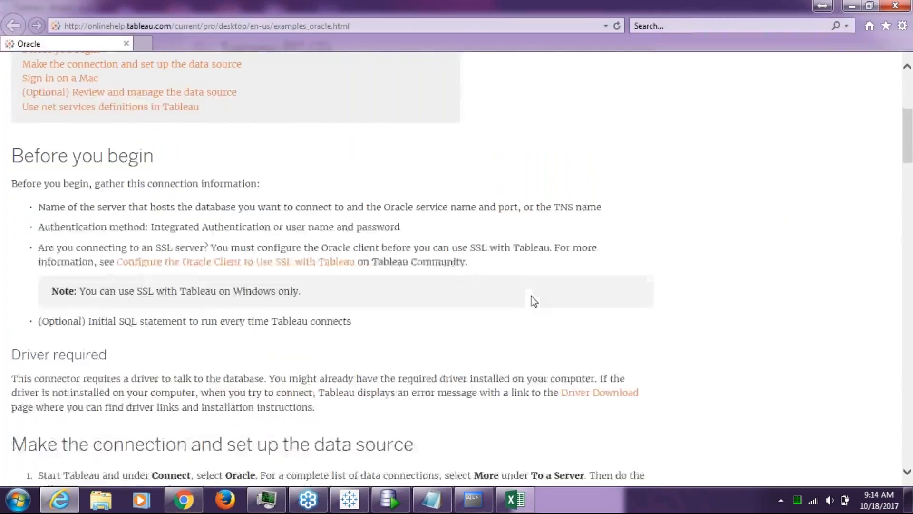
scroll(534, 301, down, 7)
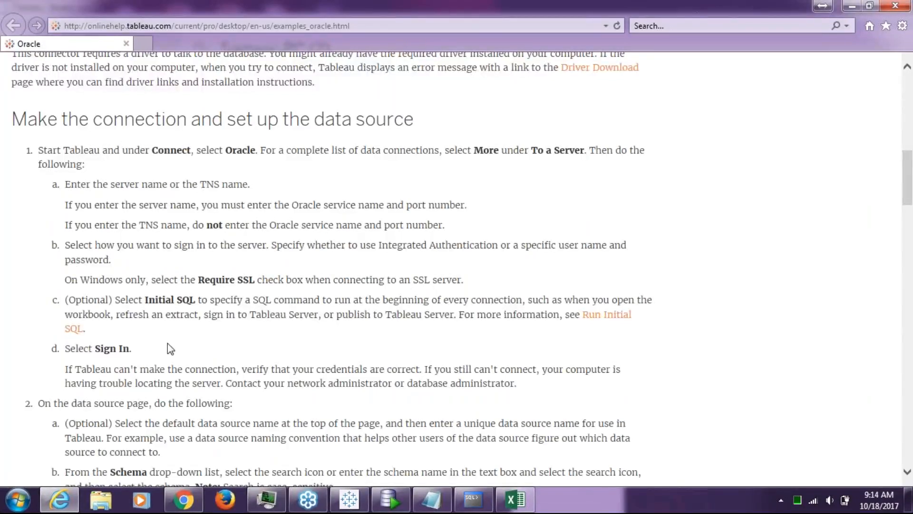
scroll(171, 349, down, 1)
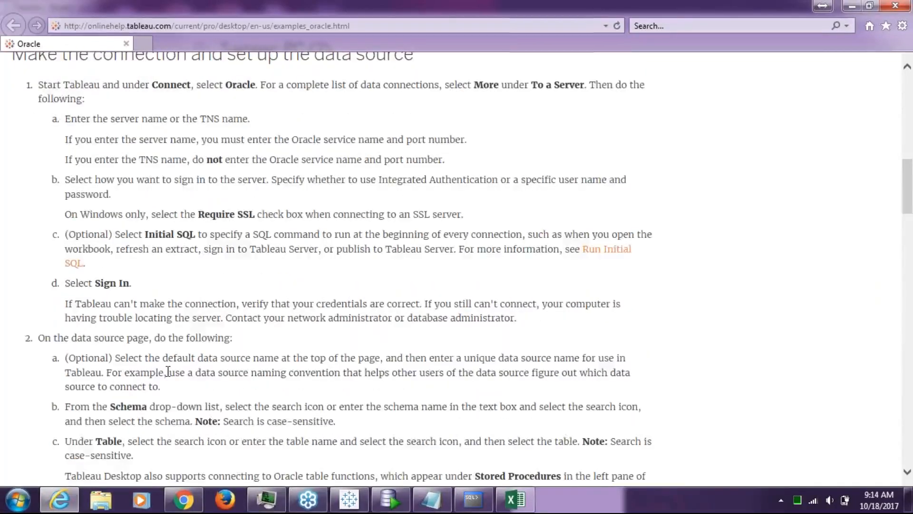
scroll(168, 371, down, 1)
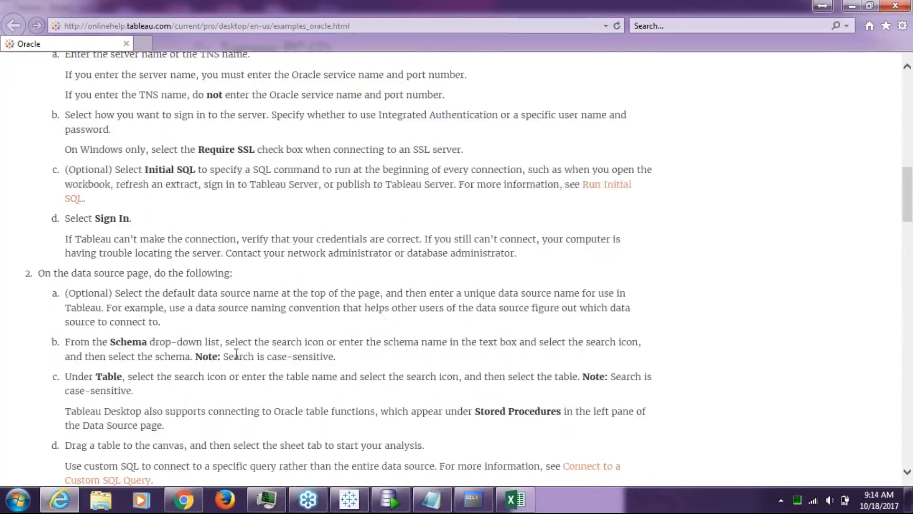
scroll(236, 354, down, 1)
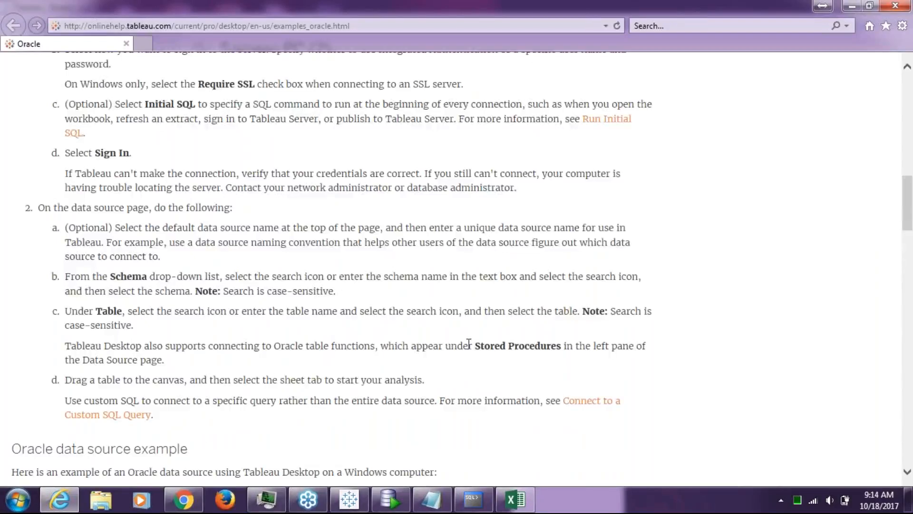
scroll(491, 348, down, 1)
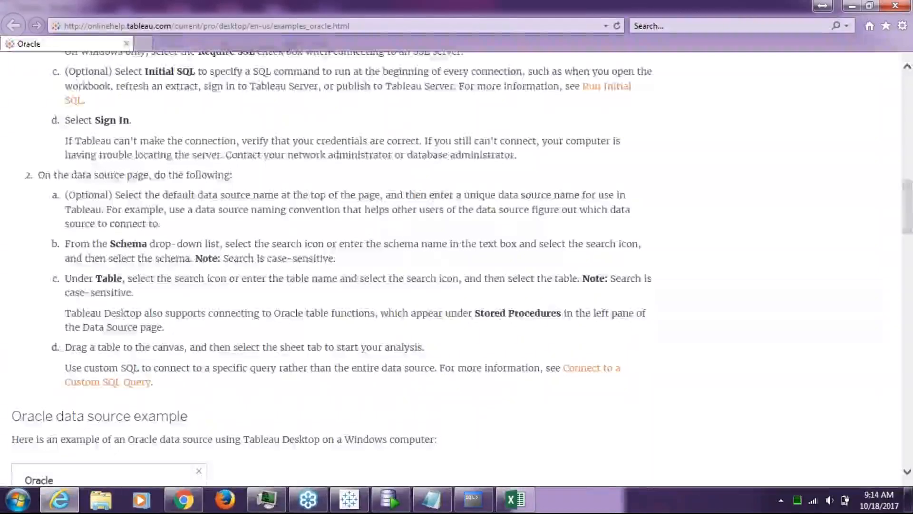
scroll(668, 312, down, 1)
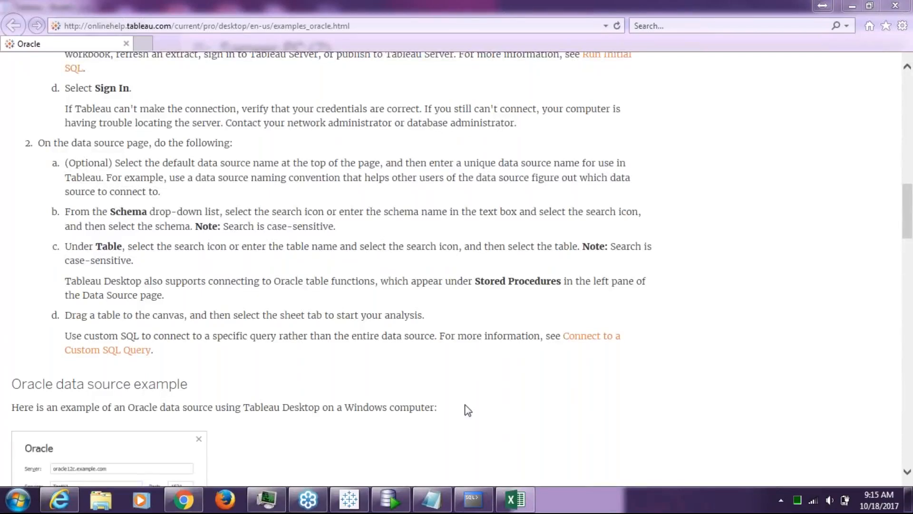
click(430, 504)
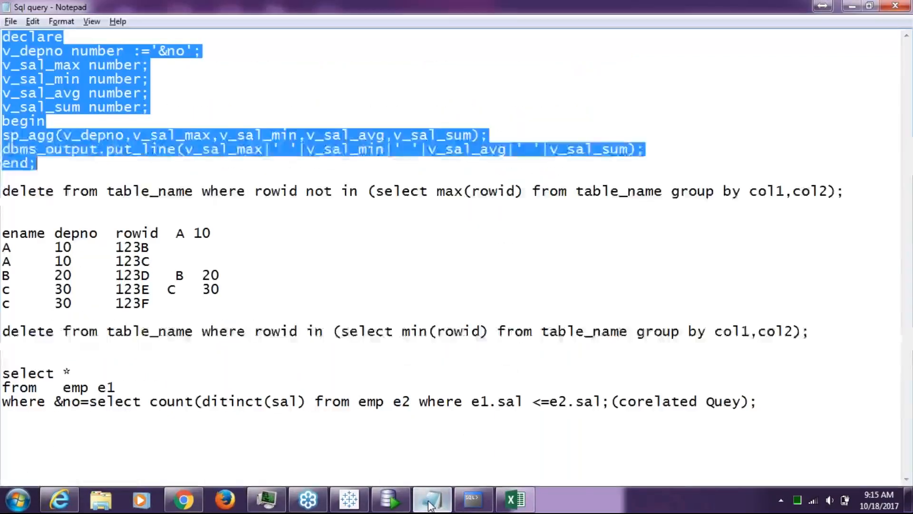
Below the queries, type 'i guess some issue with myside only' and 'let me creame some new procedure and let you know'.
click(824, 430)
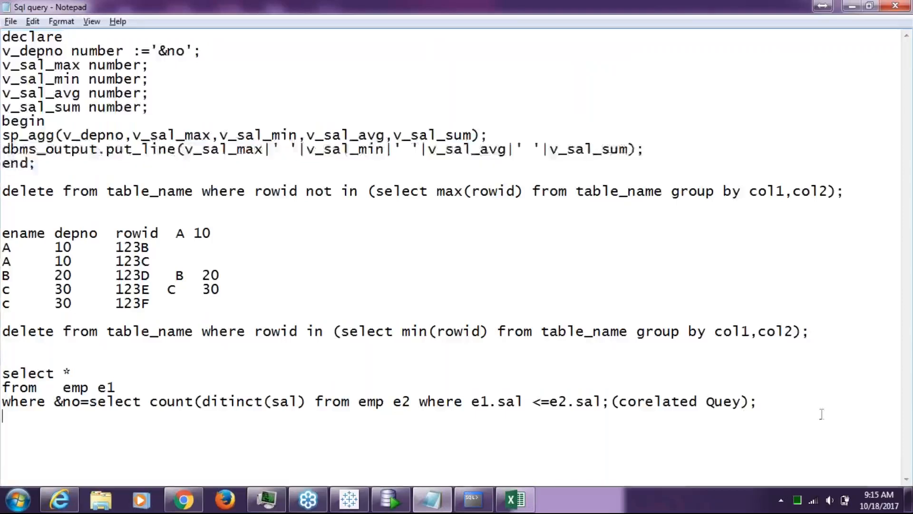
scroll(823, 419, down, 1)
key(Return)
key(Return)
key(Return)
key(Return)
key(Return)
key(Return)
key(Return)
key(Return)
key(Return)
key(Return)
key(Return)
key(Return)
key(Return)
key(Return)
key(Return)
key(Return)
key(Return)
key(Return)
key(Return)
key(Return)
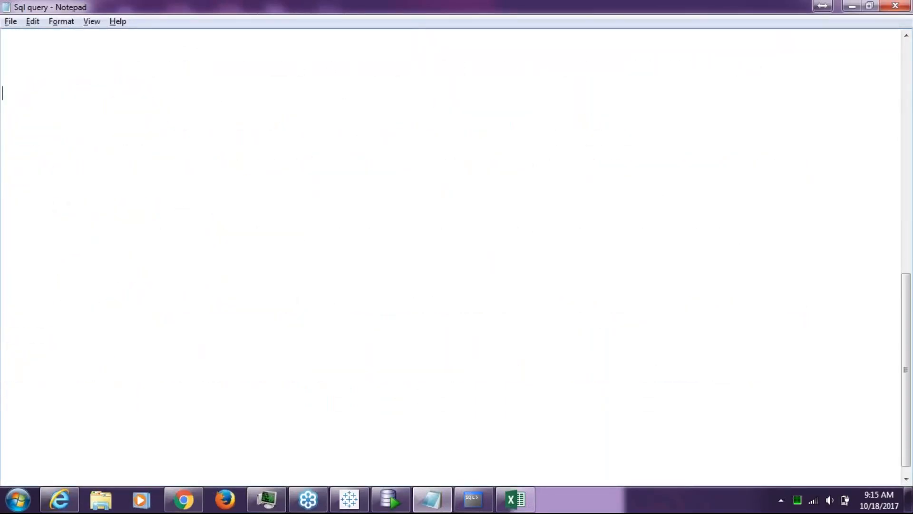
text(i guess some is)
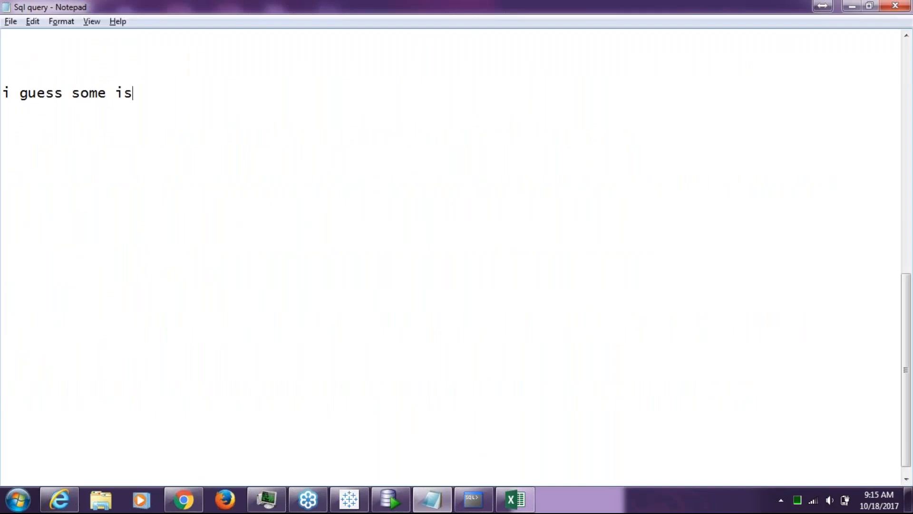
text(sue with my)
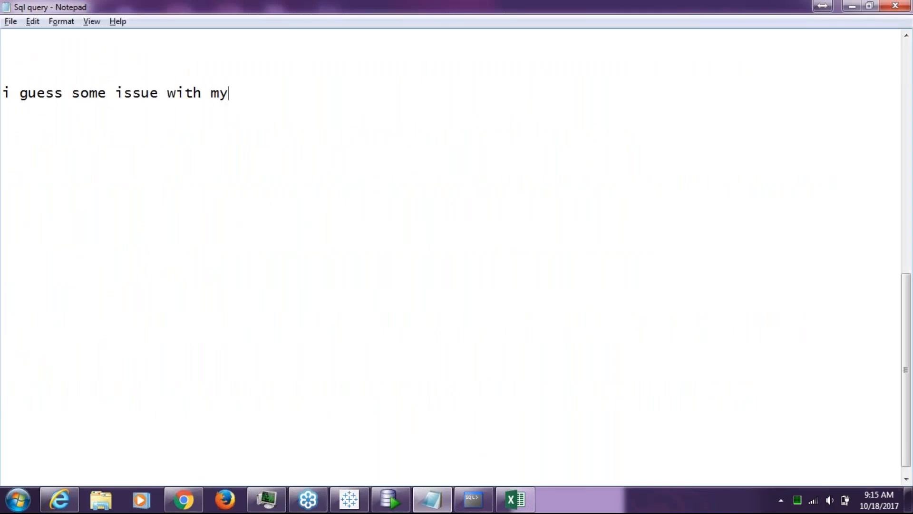
text(side only)
key(Return)
text(lte)
key(BackSpace)
key(BackSpace)
text(et me c)
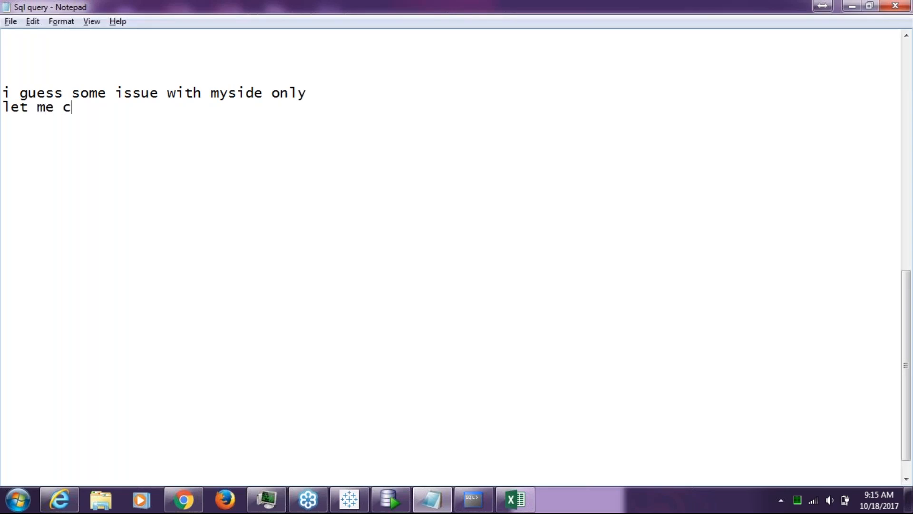
text(reame som)
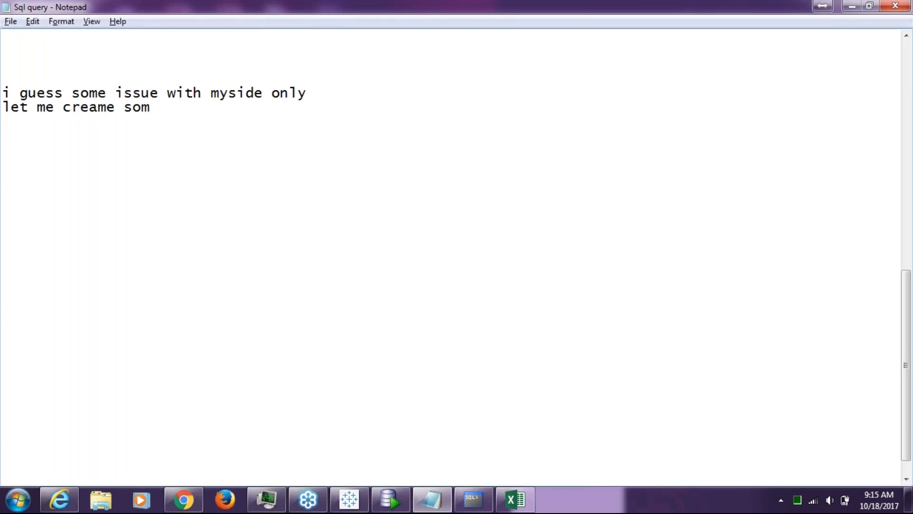
text(e new proce)
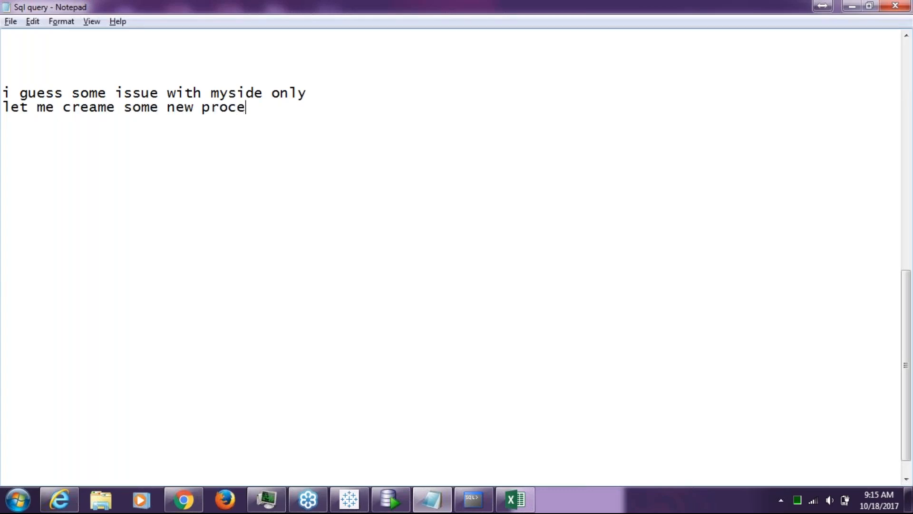
text(dure and )
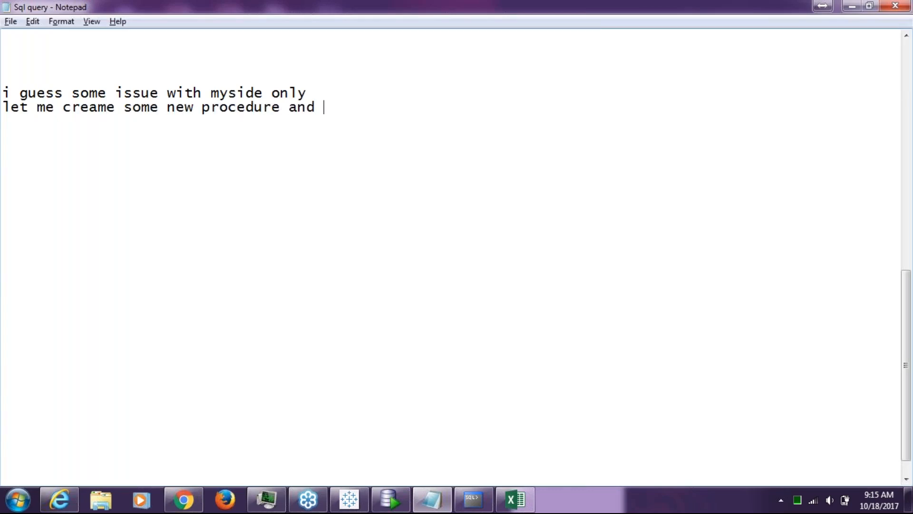
text(let you know)
key(Return)
key(Return)
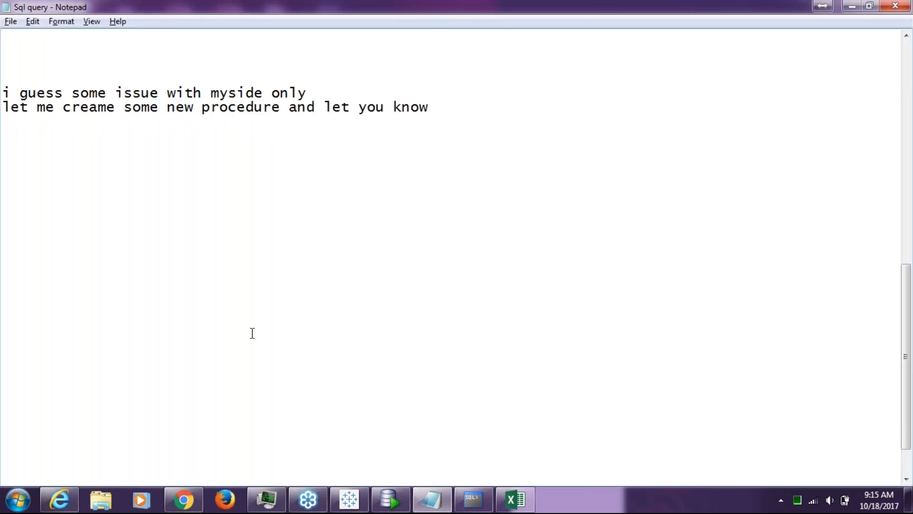
Correct 'creame' to 'create' and add the line 'yes its saying that only'.
click(107, 112)
key(BackSpace)
text(t)
click(475, 110)
key(Return)
key(Return)
key(Return)
text(yes)
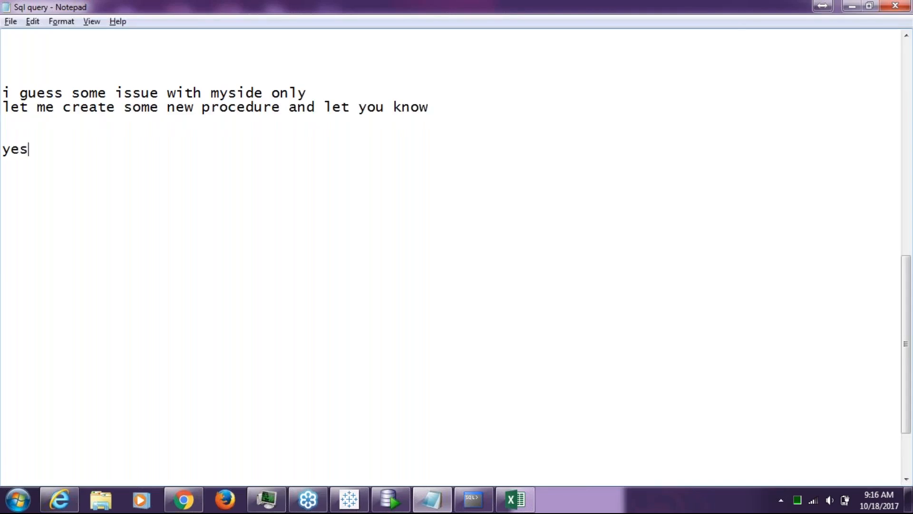
text( its s)
key(BackSpace)
key(BackSpace)
text(s sayin)
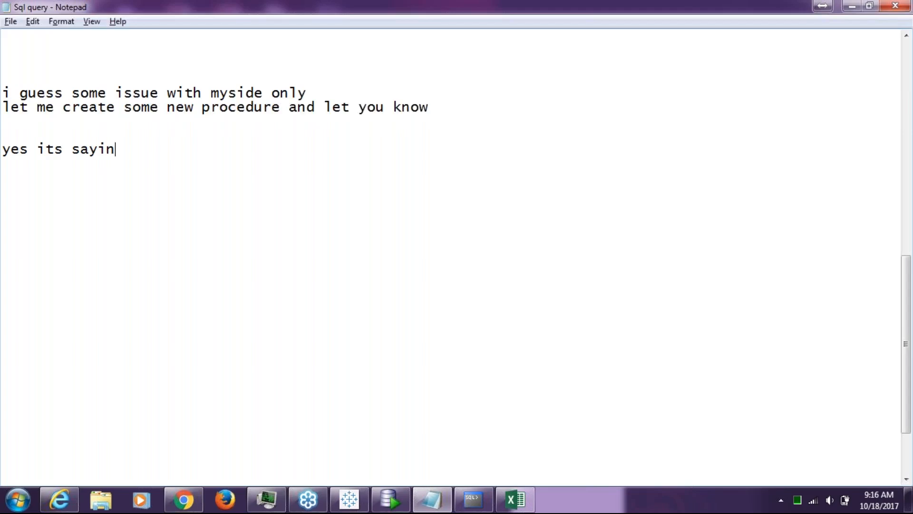
text(g that ionl)
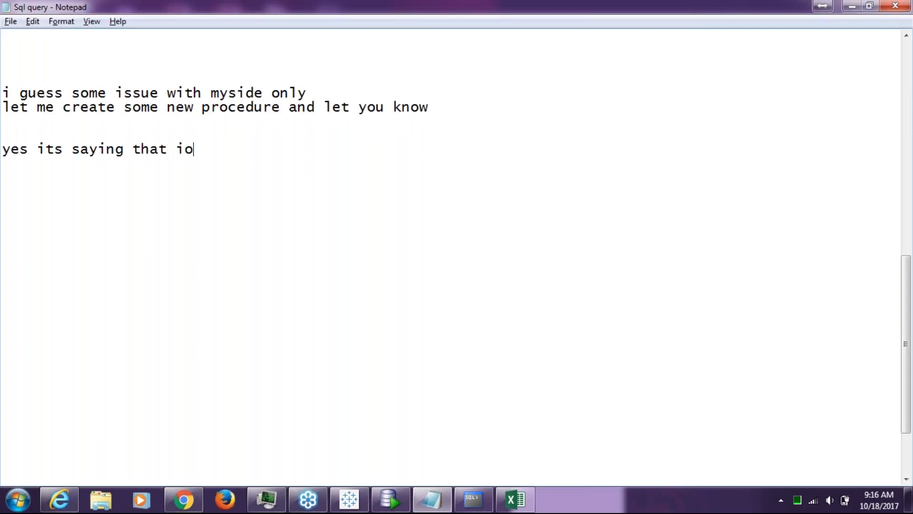
key(BackSpace)
key(BackSpace)
key(BackSpace)
key(BackSpace)
text(only)
key(Return)
key(Return)
Add a thank-you reply, 'i will mail you' and 'happy diwali and have a greate day', then minimize Notepad.
text(ok)
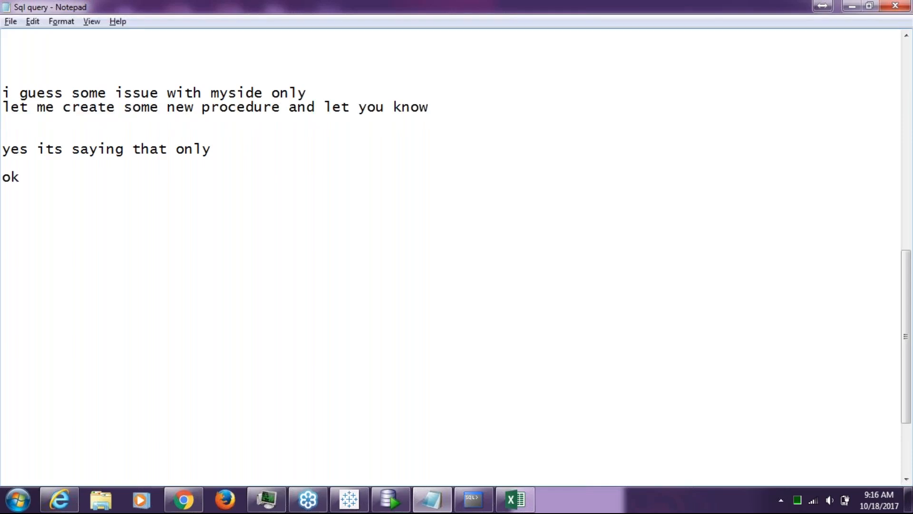
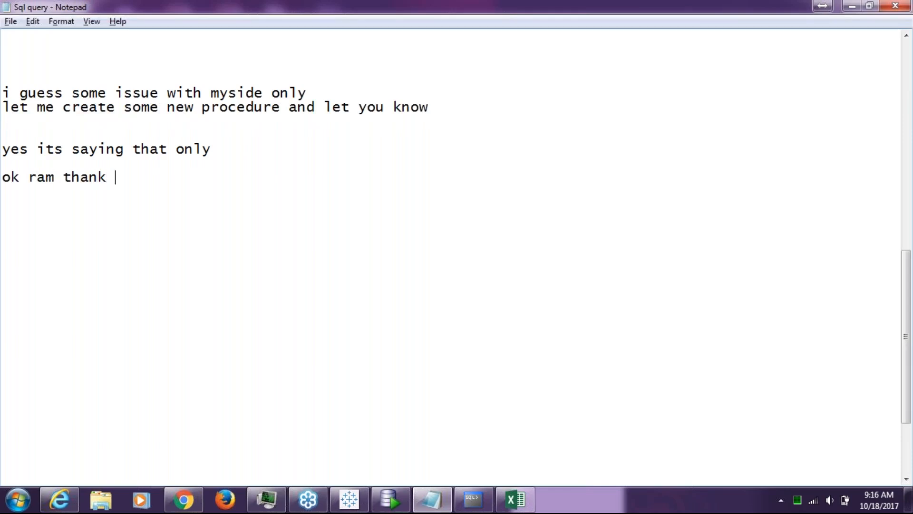
key(Return)
key(Return)
text(i will mail)
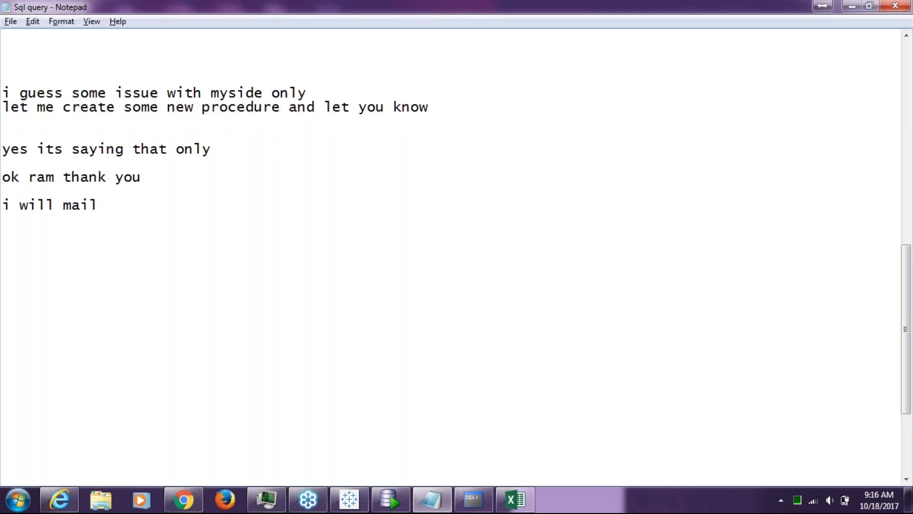
text( you)
key(Return)
key(Return)
key(Return)
key(Return)
text(hap)
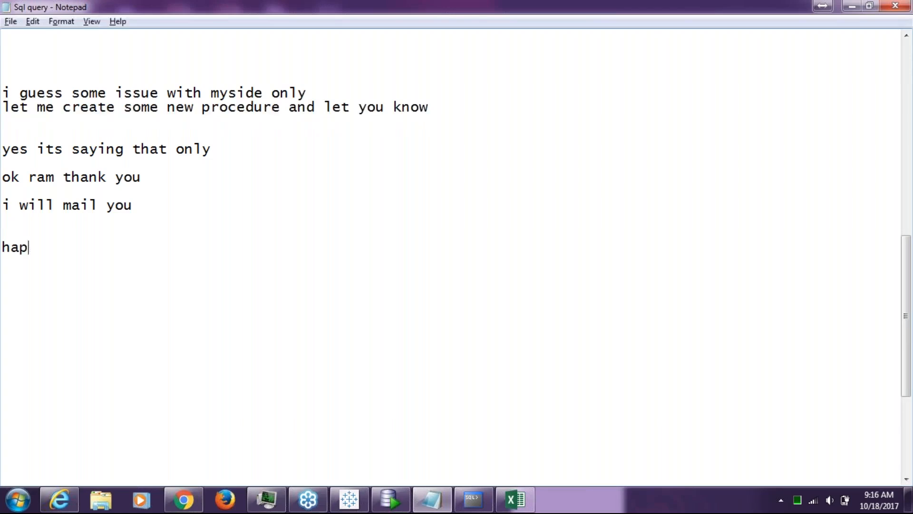
text(py diwali)
key(Return)
text(and hav)
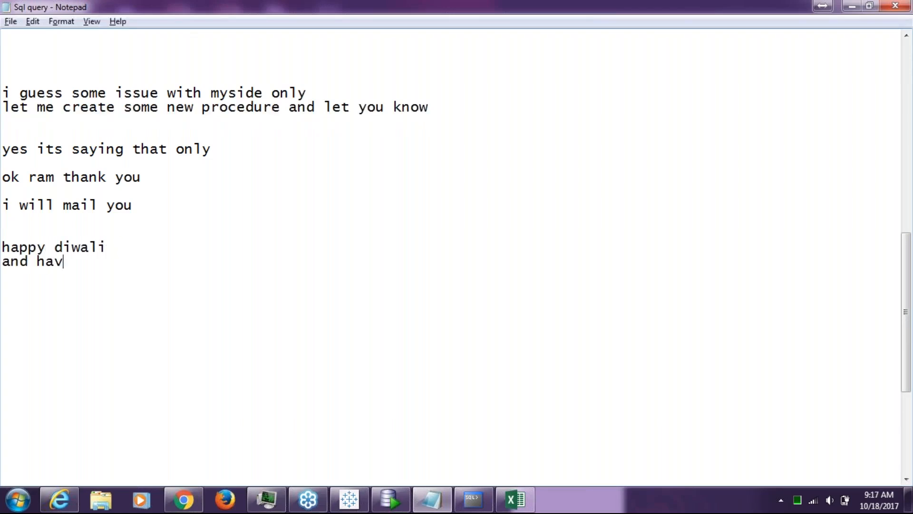
text(e a freate)
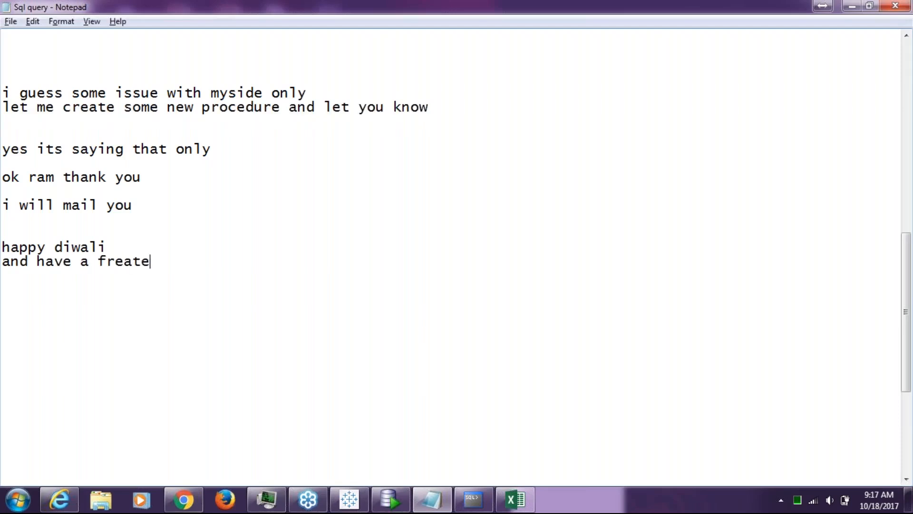
text( \)
key(BackSpace)
key(BackSpace)
key(BackSpace)
key(BackSpace)
key(BackSpace)
key(BackSpace)
key(BackSpace)
key(BackSpace)
key(BackSpace)
key(BackSpace)
key(BackSpace)
text(a g)
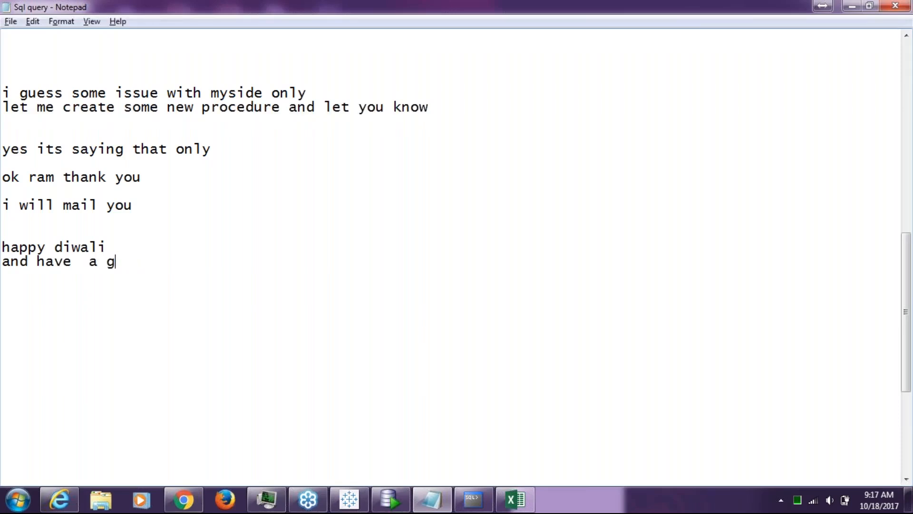
text(reate day)
key(Return)
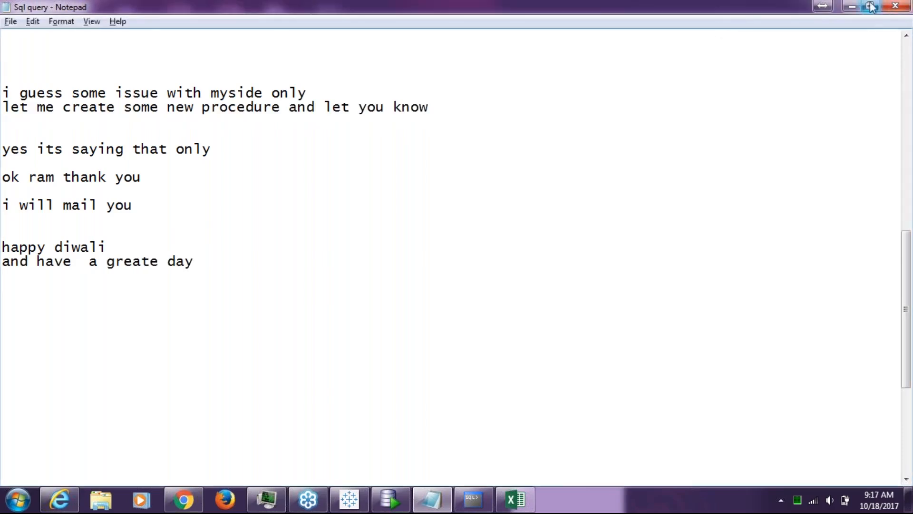
click(853, 6)
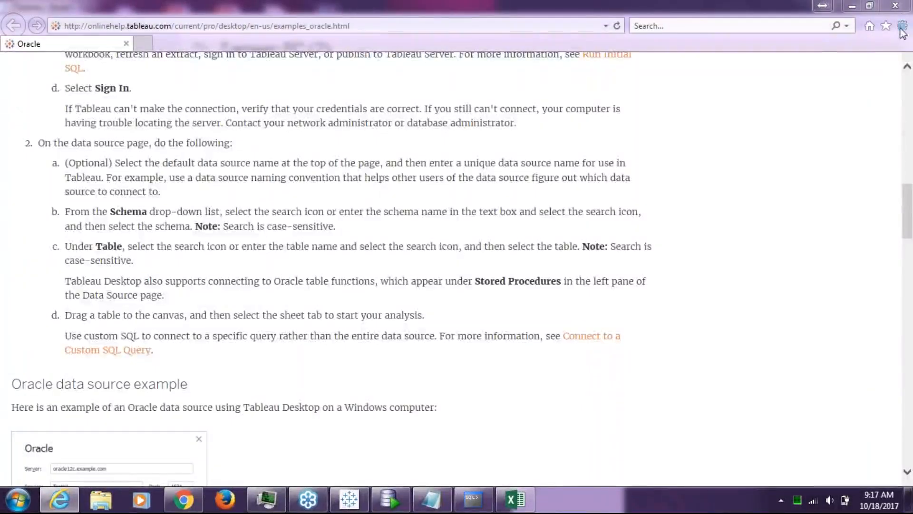
Close the Tableau help browser and leave the GoToWebinar session, confirming with Yes.
click(898, 7)
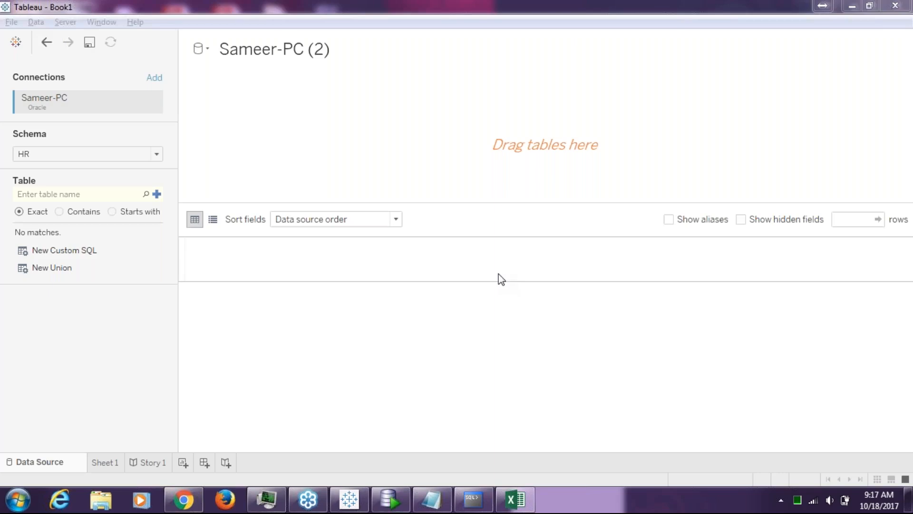
click(910, 9)
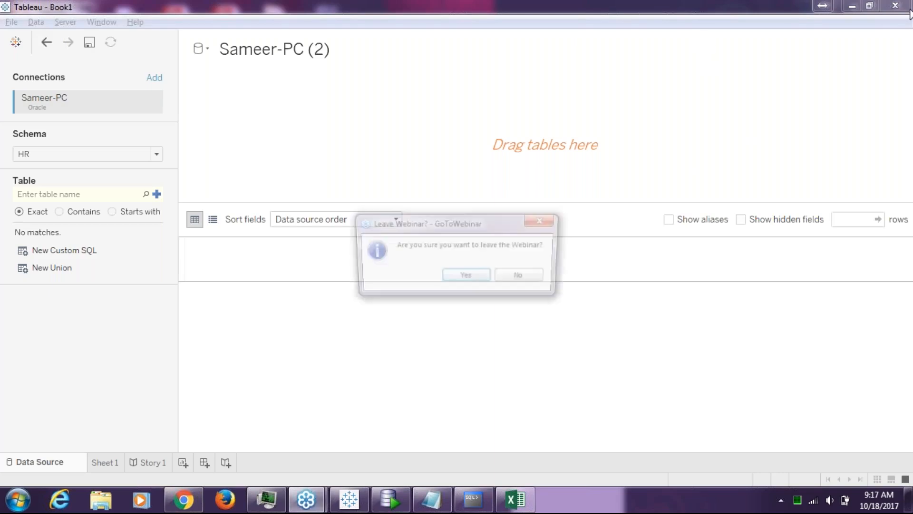
click(477, 280)
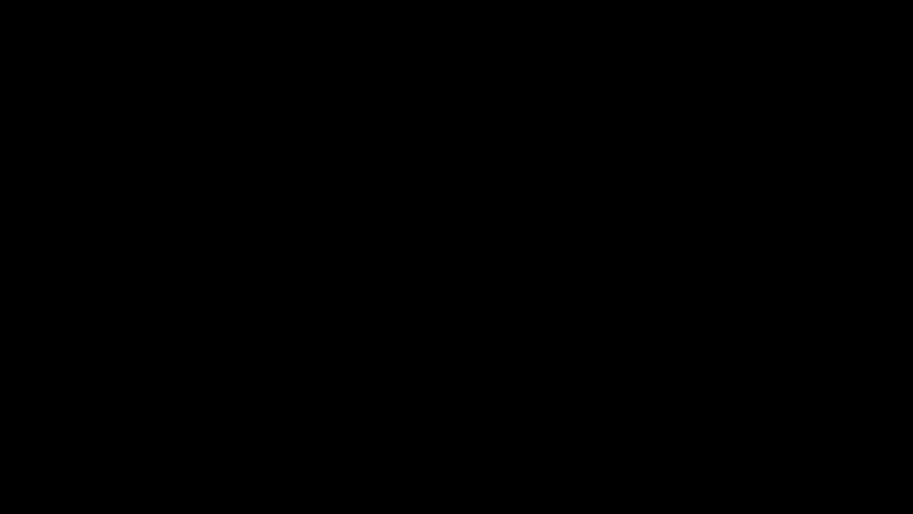